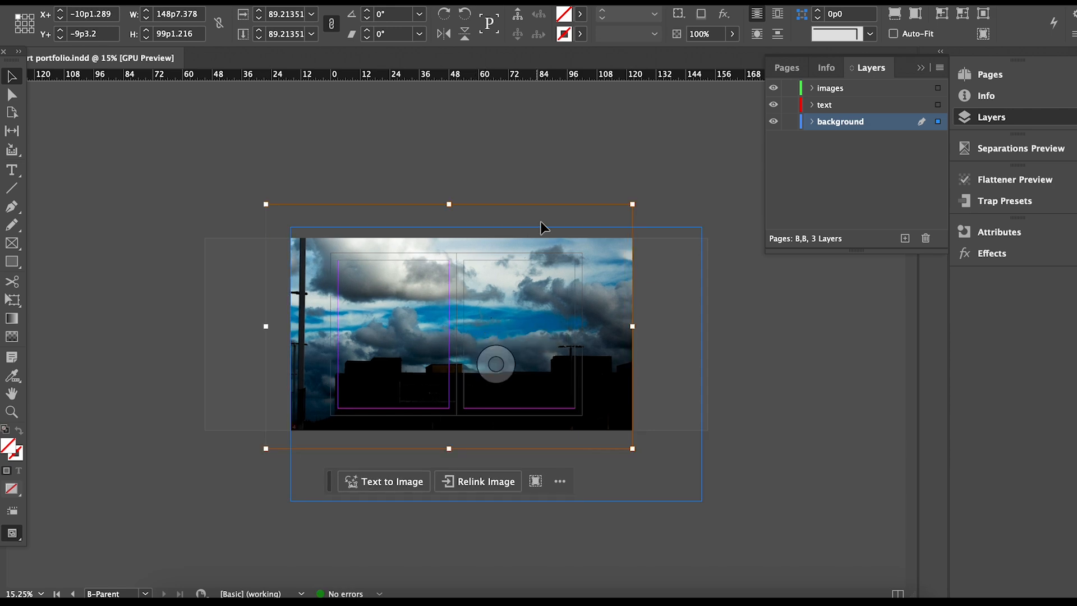
Shift the sky photo up-left, fade it to 24% opacity, and preview the spread.
left_click(684, 320)
left_click_drag(685, 320, 657, 306)
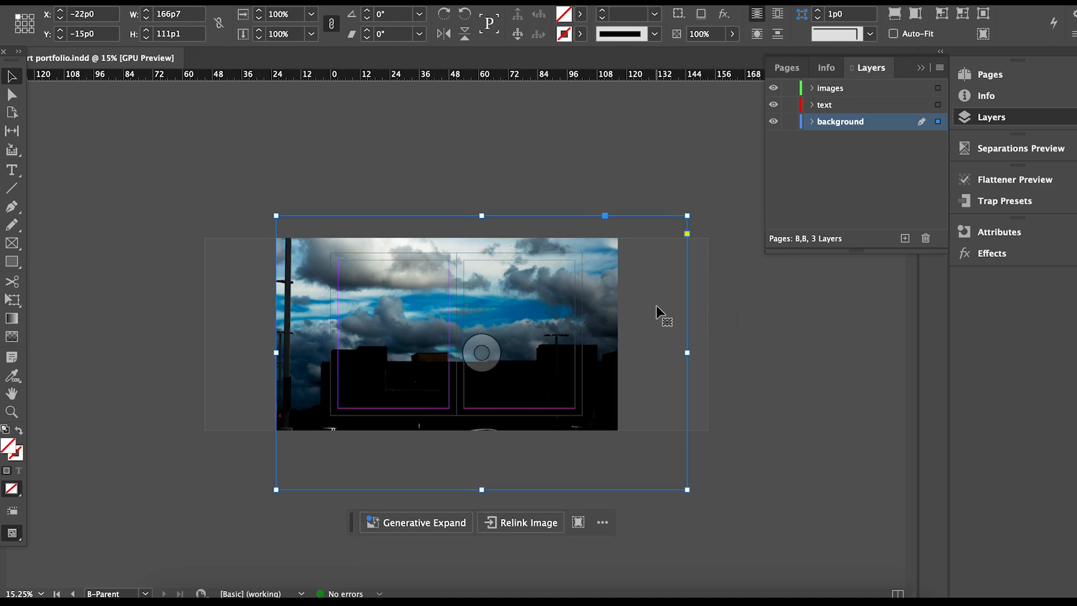
left_click(732, 33)
left_click_drag(733, 53, 670, 64)
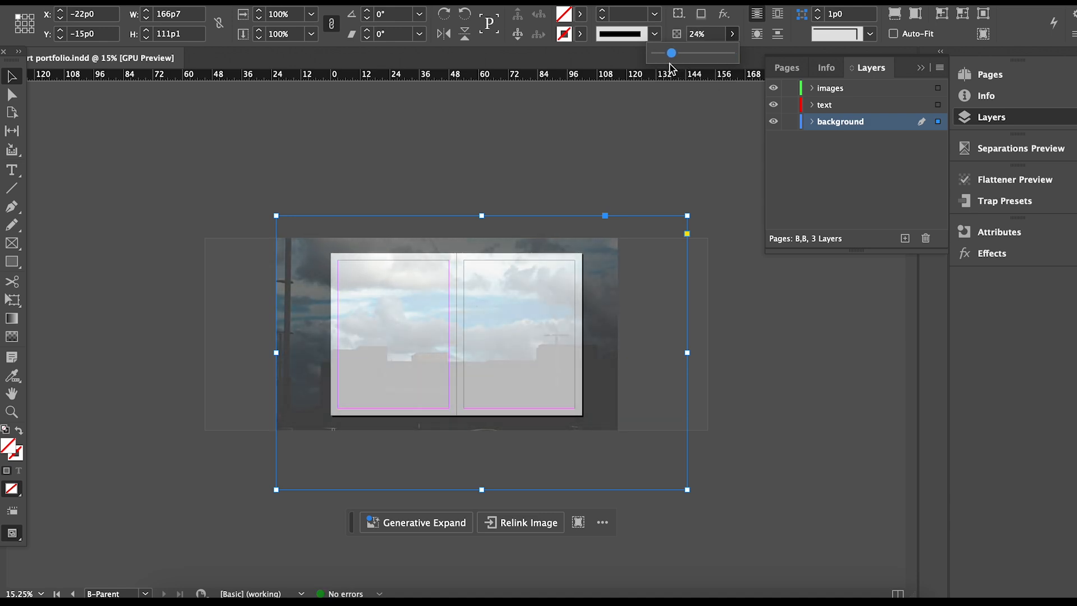
left_click(598, 146)
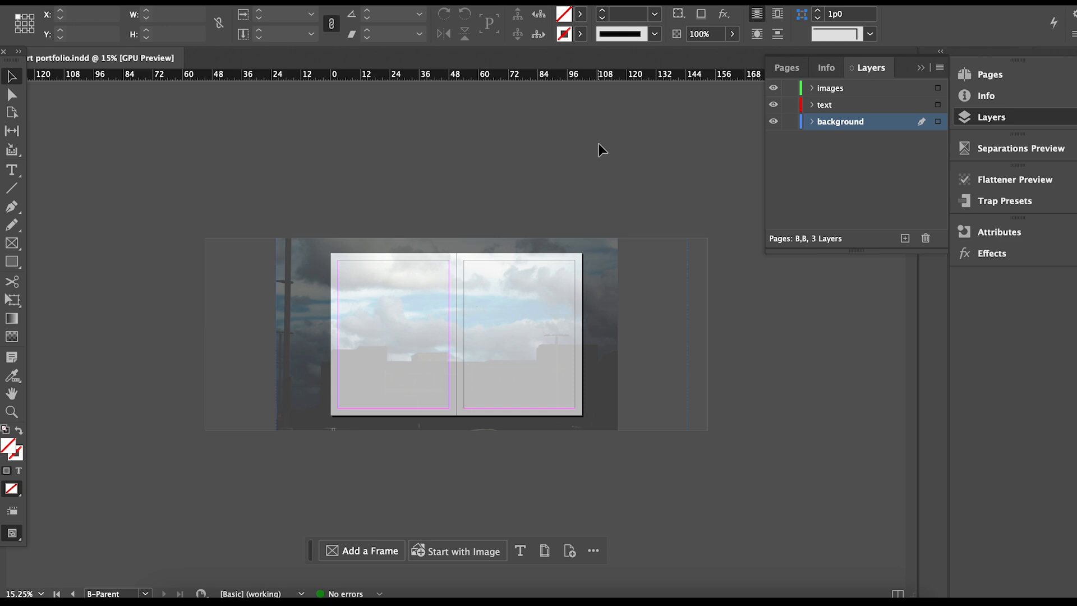
key("w")
key("w")
Draw a text frame across the top of the left page, type 'a', and set it to 48 pt.
left_click(812, 122)
left_click(813, 122)
left_click(12, 170)
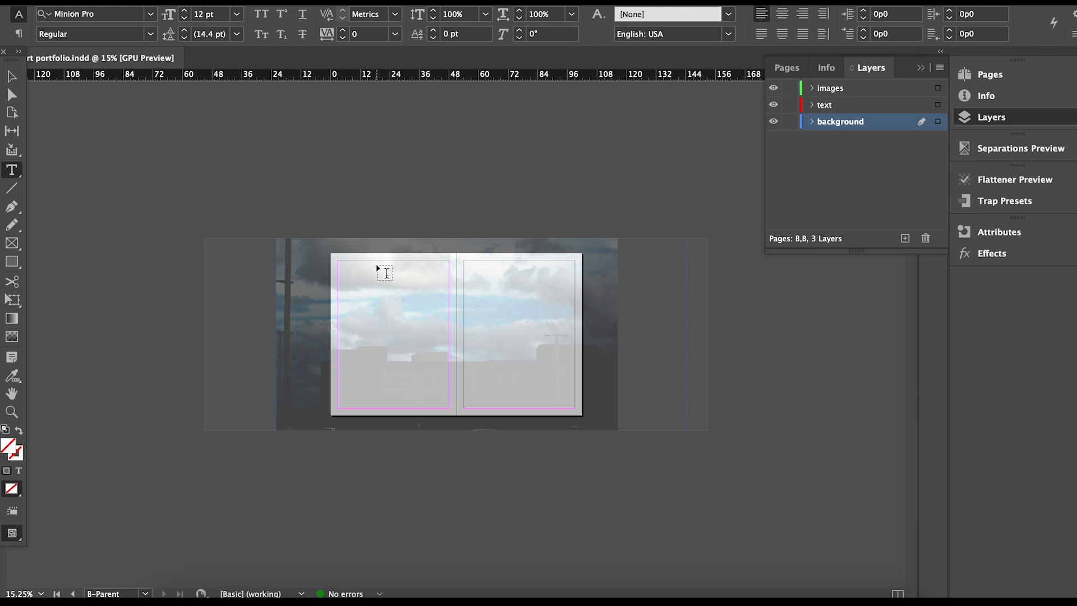
left_click_drag(344, 265, 442, 284)
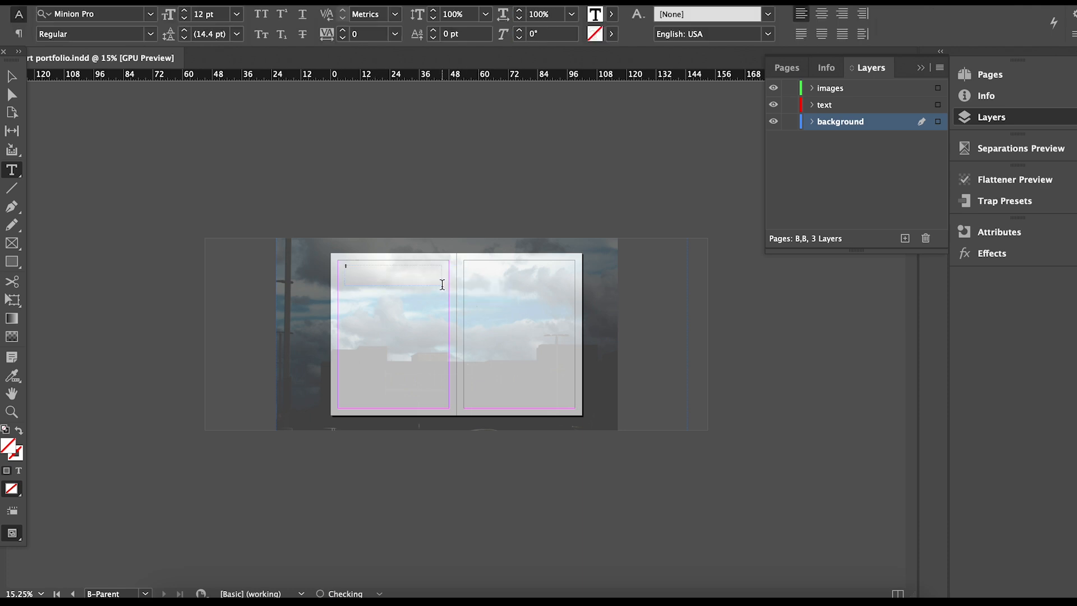
type("a")
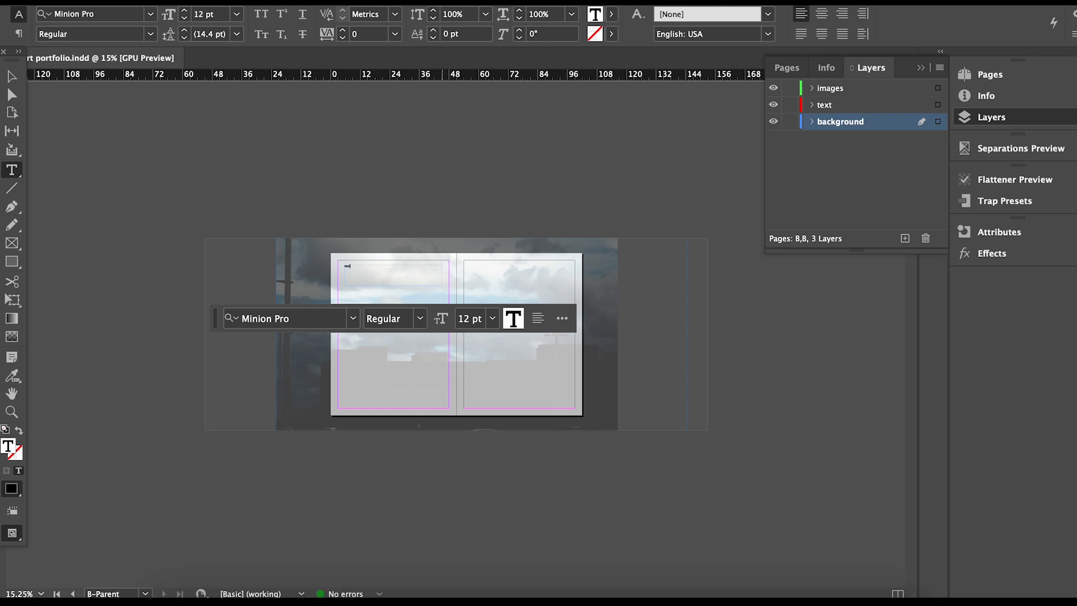
left_click(492, 318)
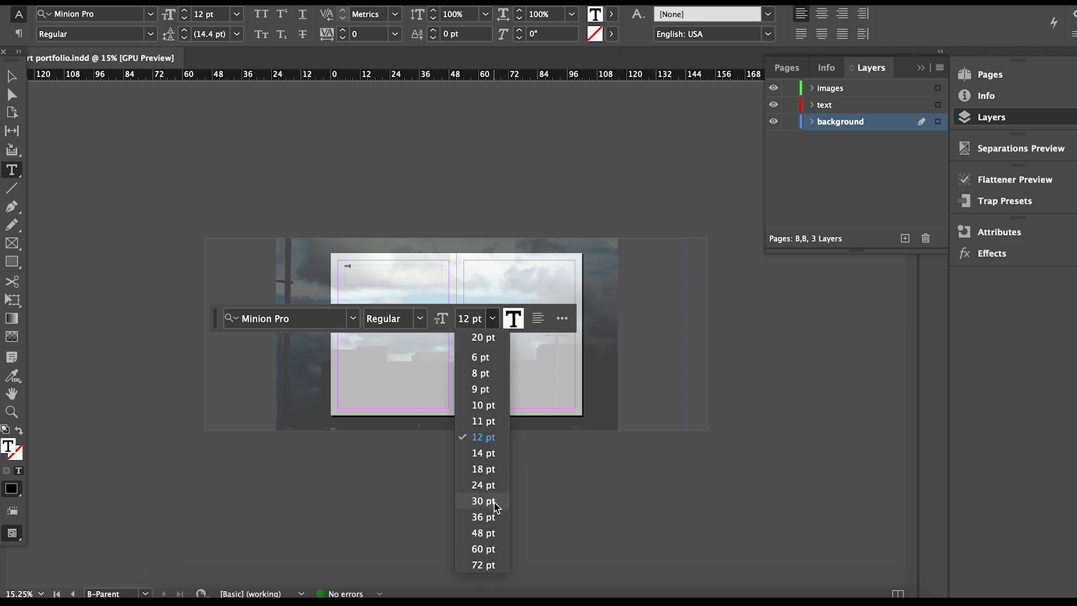
left_click(492, 533)
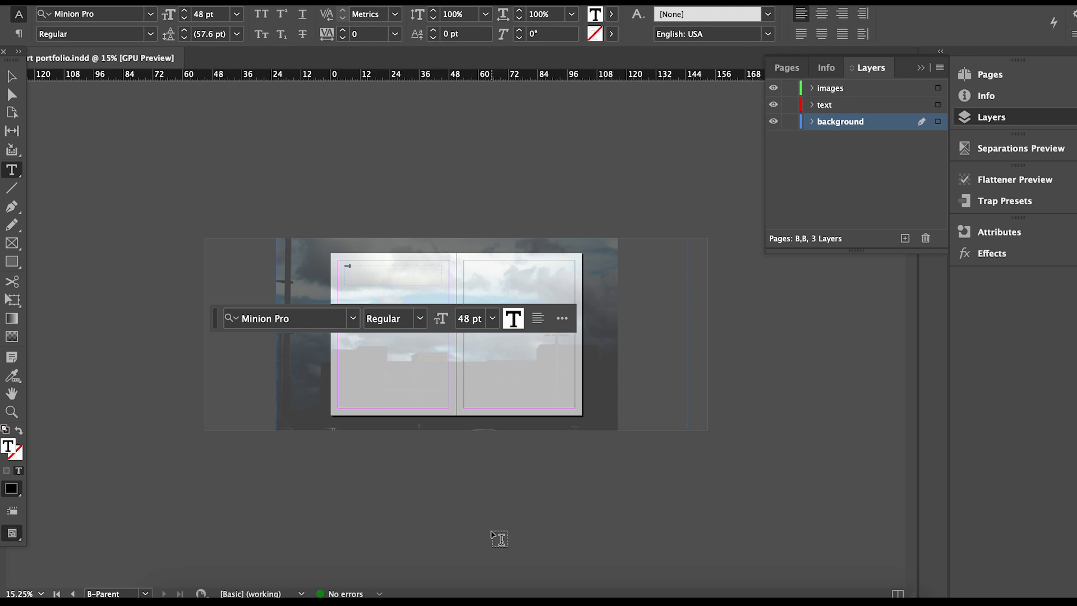
Zoom in and delete the misspelled letters so the frame reads 'Title'.
scroll(403, 263, "up", 3)
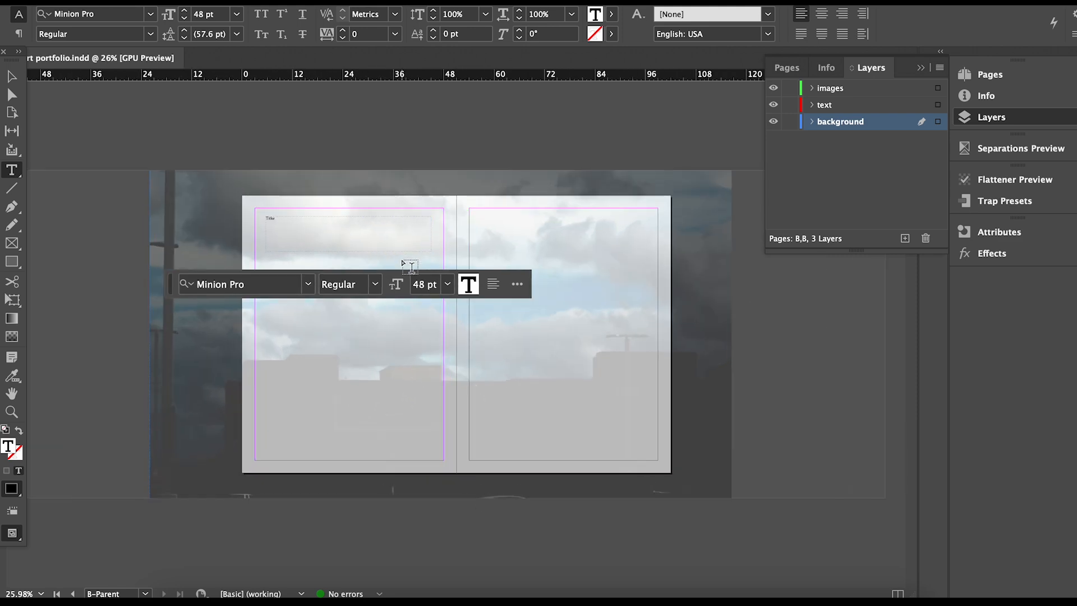
scroll(402, 263, "up", 3)
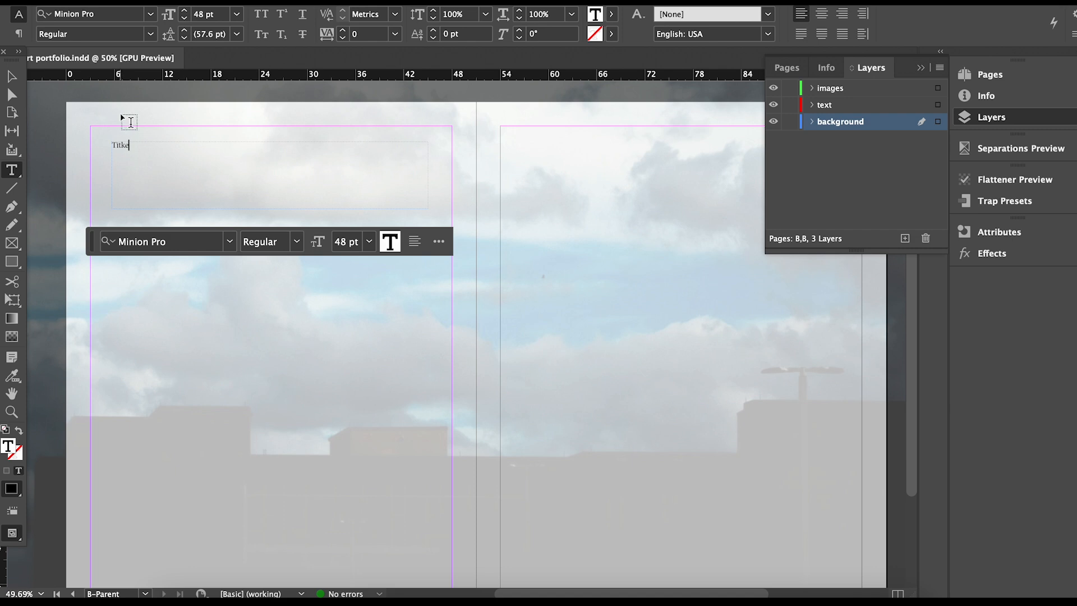
left_click(129, 145)
key("BackSpace")
key("BackSpace")
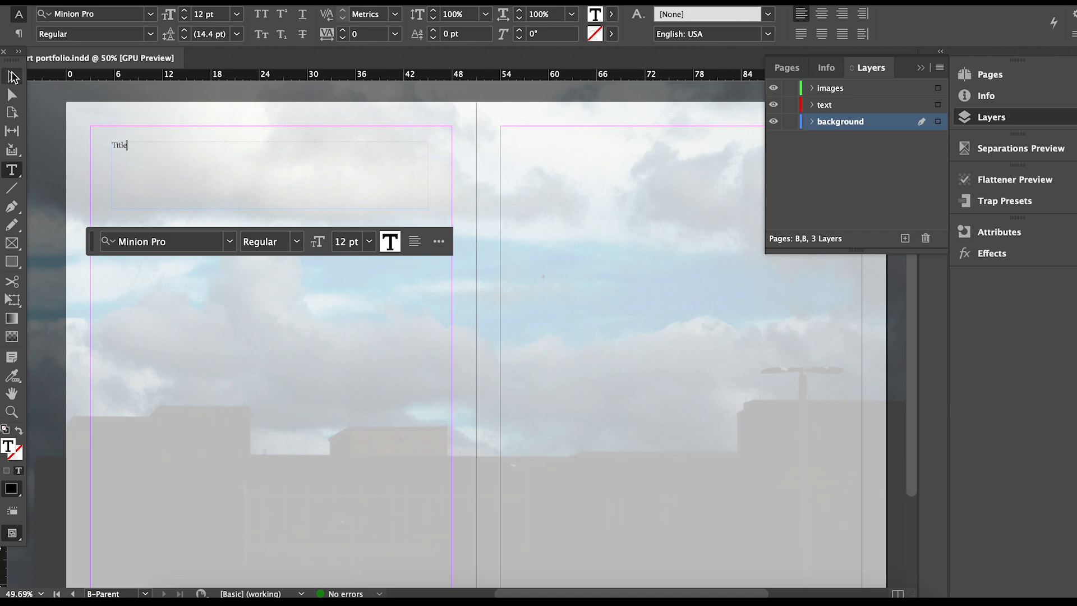
Set the Title frame's text to 48 pt and centre-align it.
key("Escape")
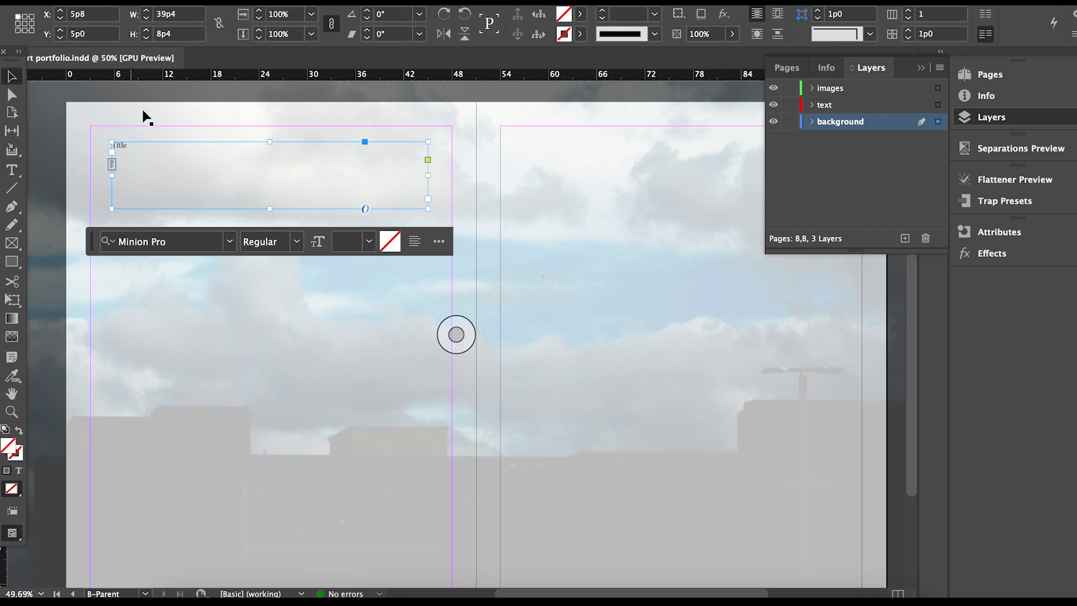
left_click(368, 241)
left_click(362, 456)
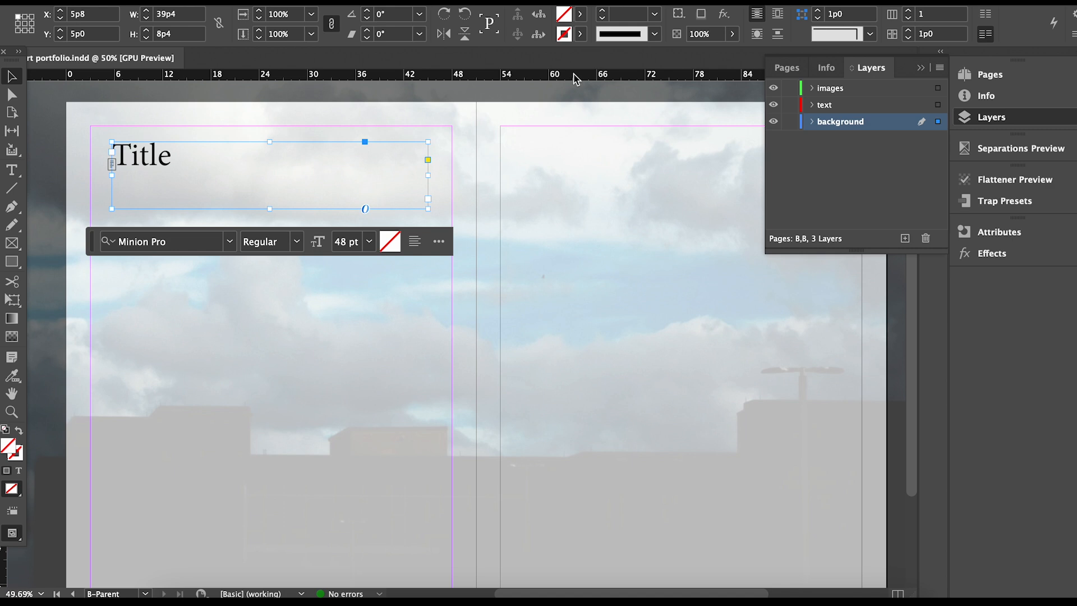
left_click(414, 242)
left_click(453, 265)
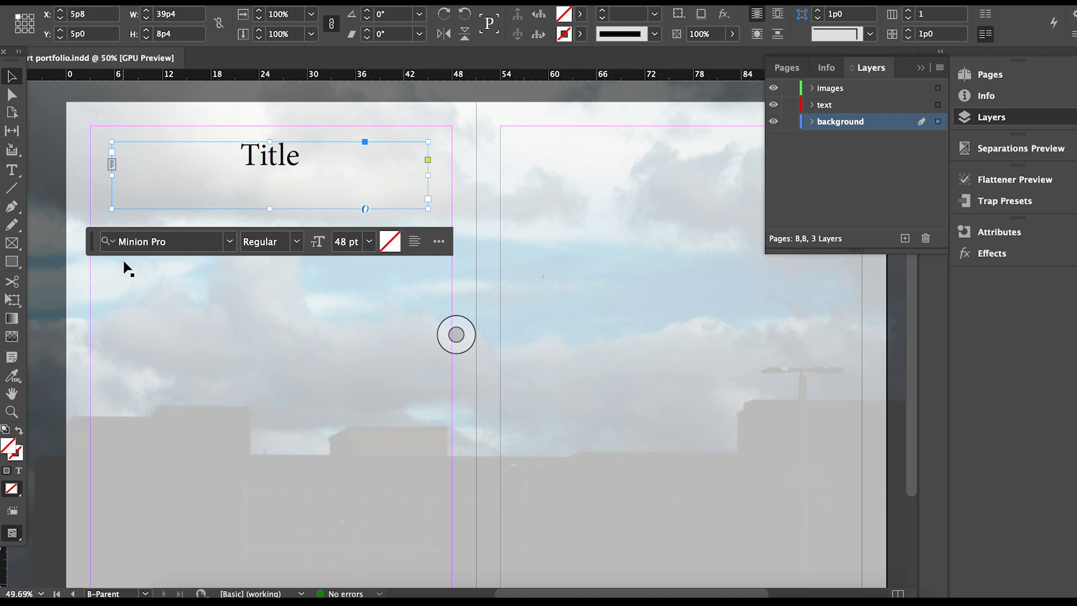
Move the Title frame onto the text layer and lock the background layer.
left_click(812, 121)
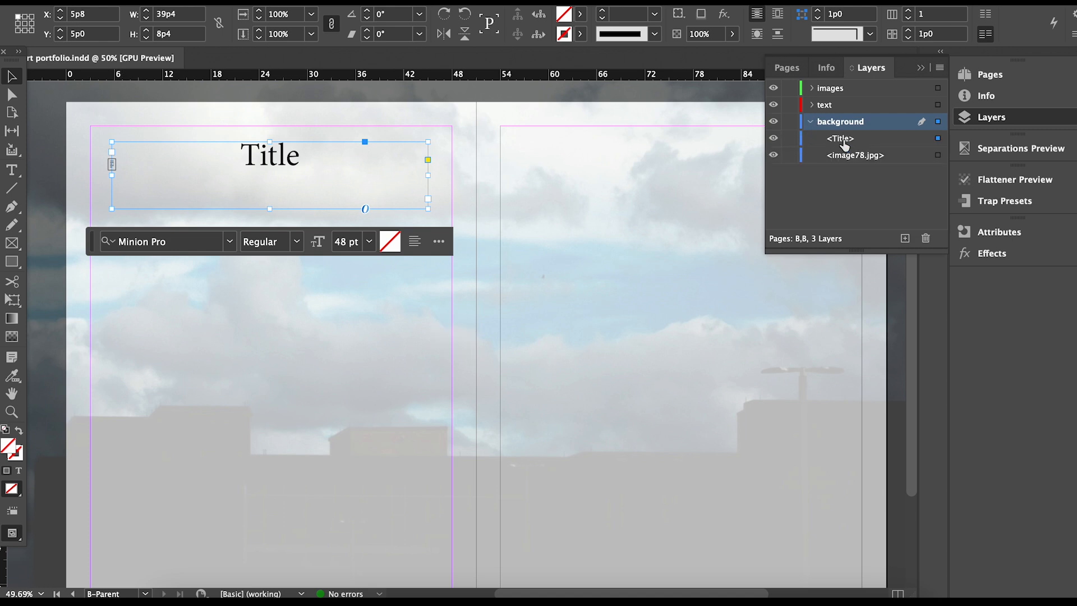
left_click_drag(863, 140, 855, 110)
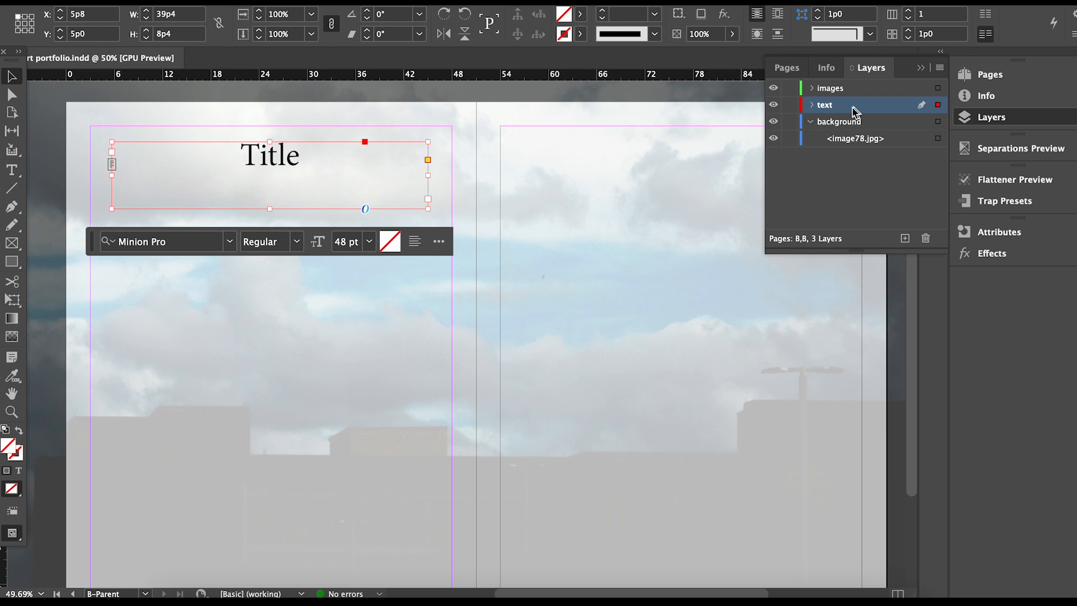
left_click(790, 122)
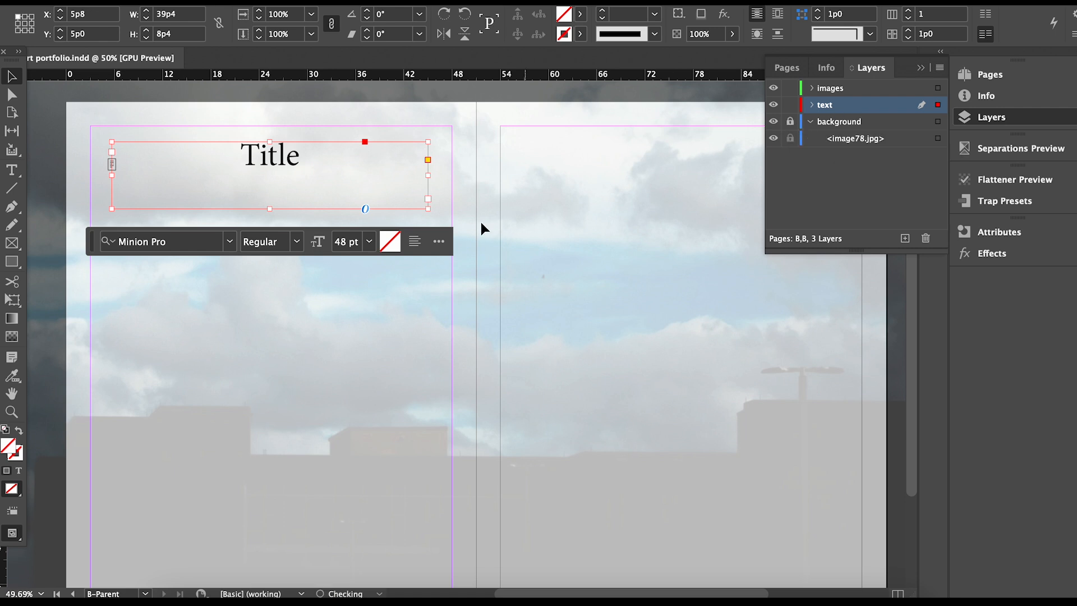
Draw an empty 26p4.8 × 12p10.8 image frame below the title.
left_click(355, 380)
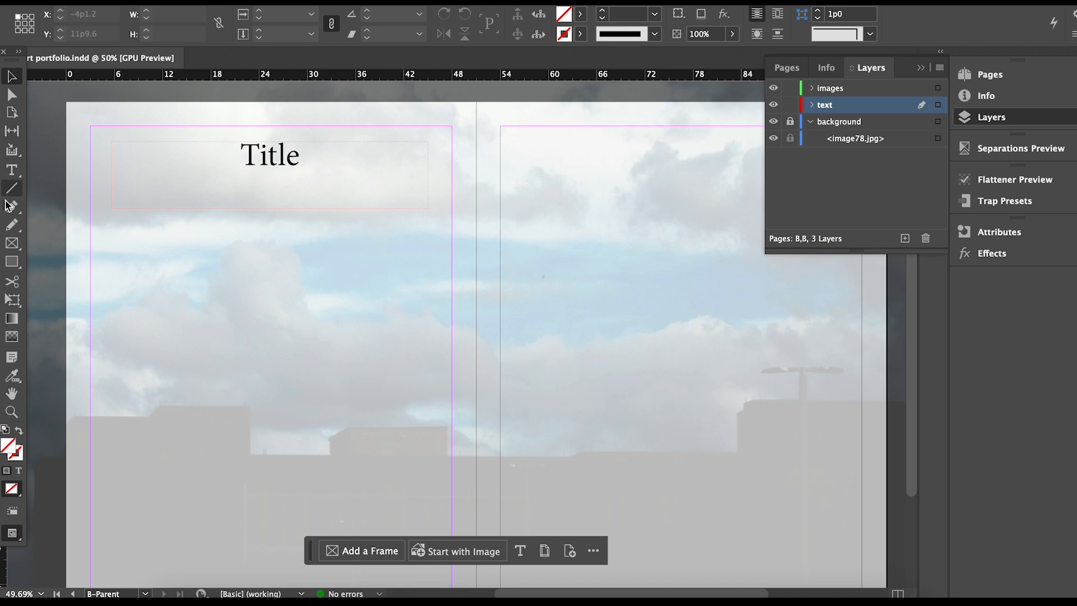
left_click(13, 245)
left_click_drag(113, 215, 324, 319)
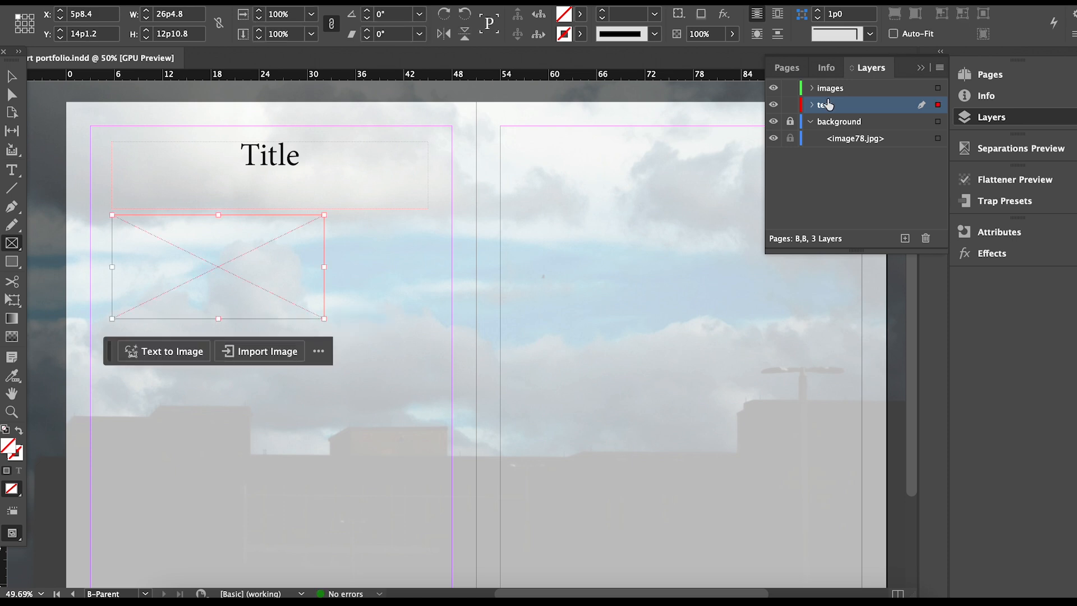
Move the image frame onto the images layer and lower it under the title.
left_click(811, 105)
left_click_drag(847, 123, 846, 90)
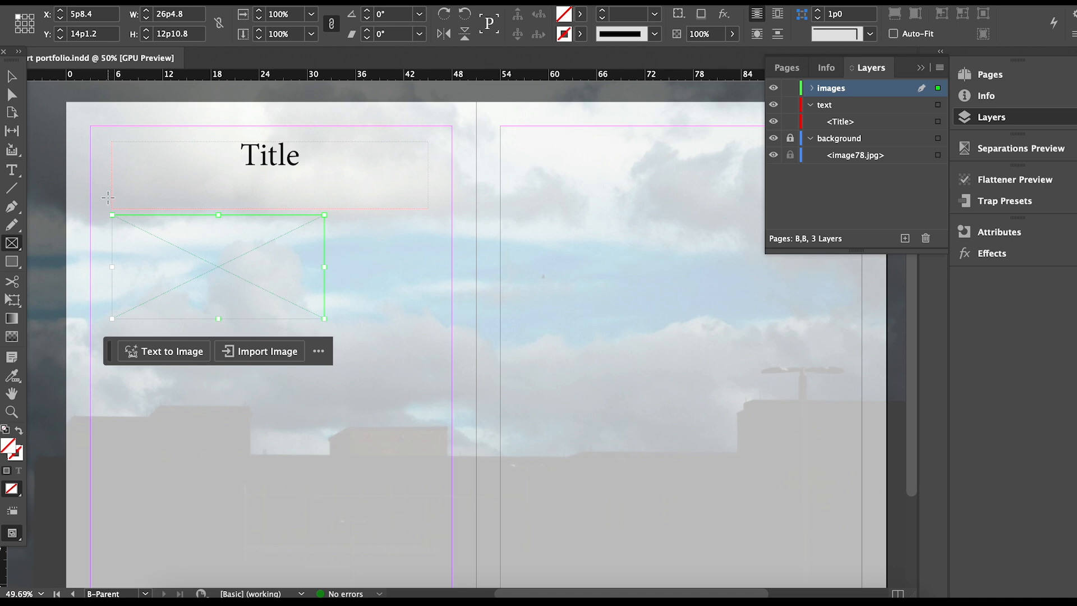
left_click(11, 76)
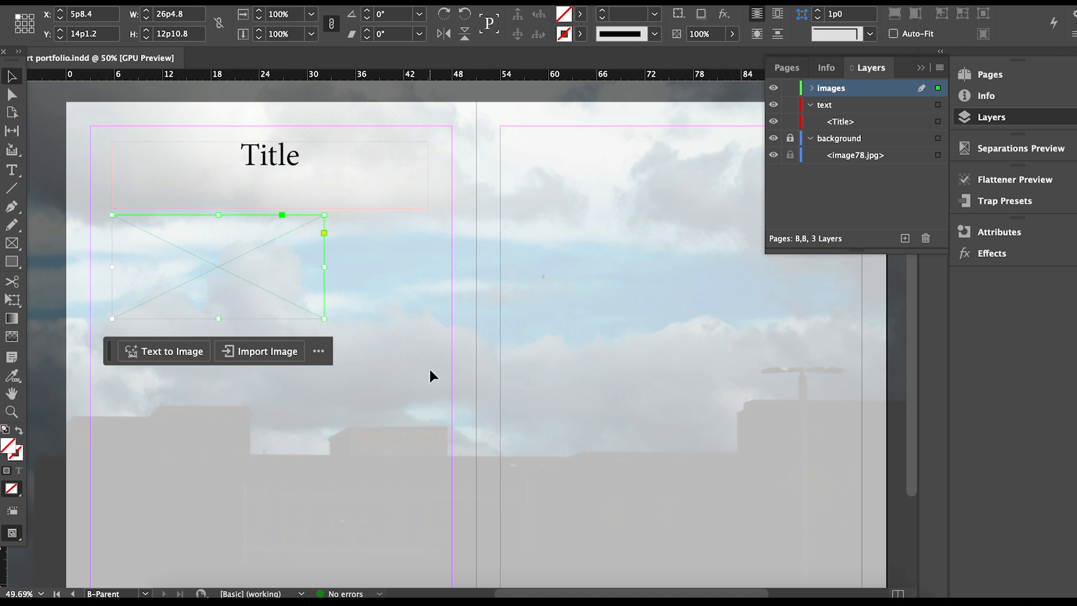
scroll(429, 370, "down", 2)
left_click_drag(247, 273, 248, 299)
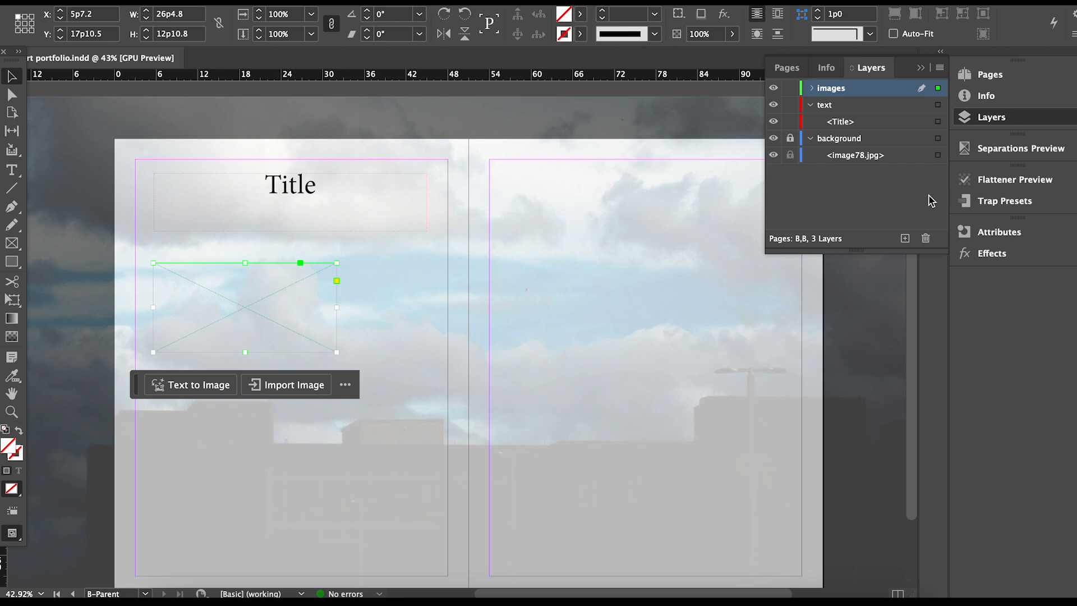
Add a 37p7.2 × 15p7.2 text frame near the left page's bottom on the text layer.
left_click(857, 108)
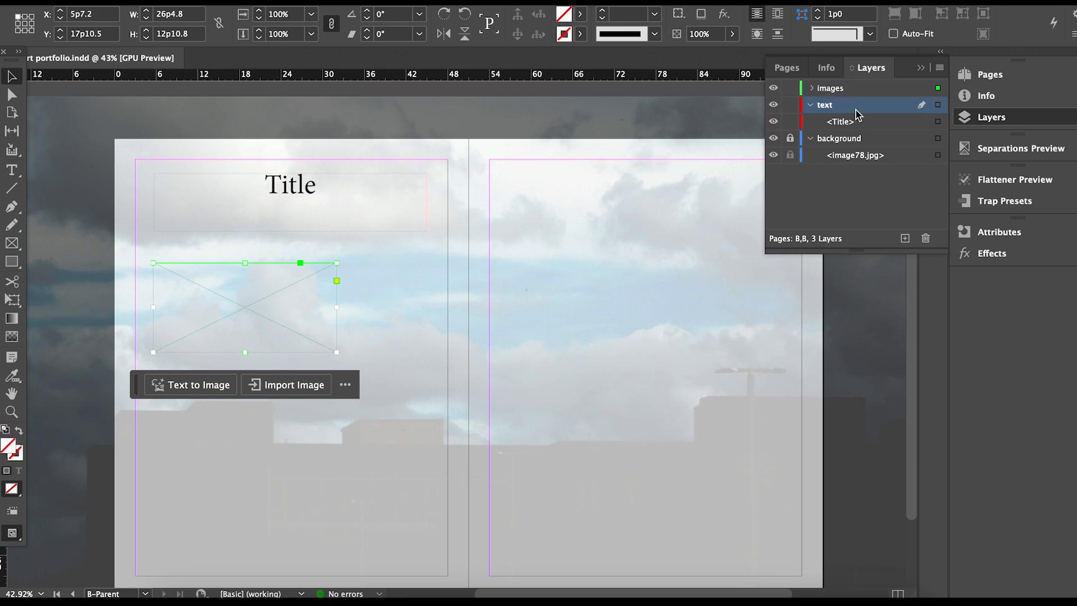
left_click(811, 105)
left_click(809, 123)
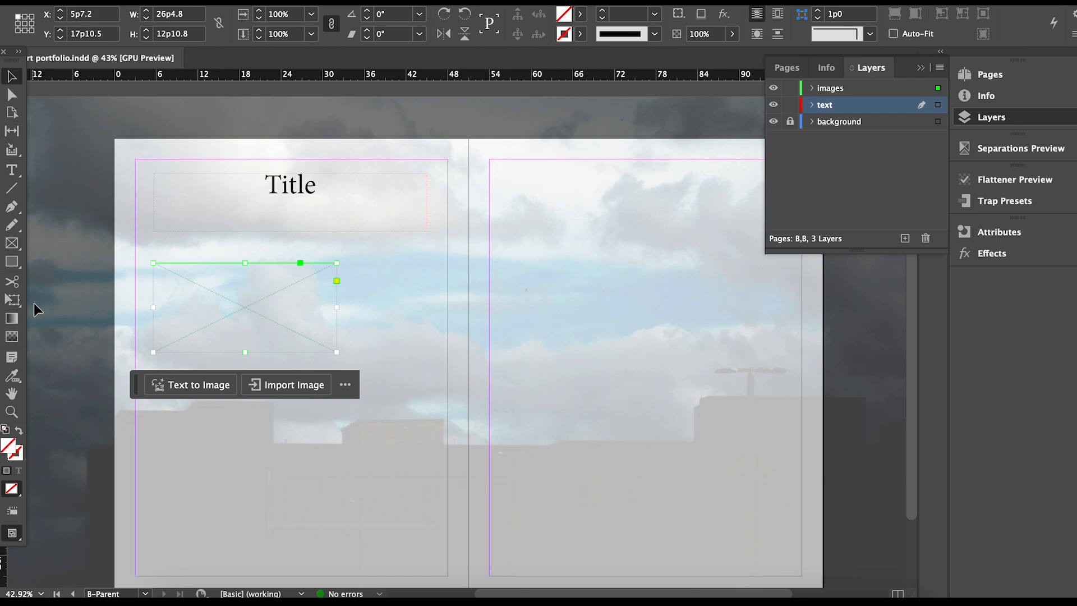
key("super+minus")
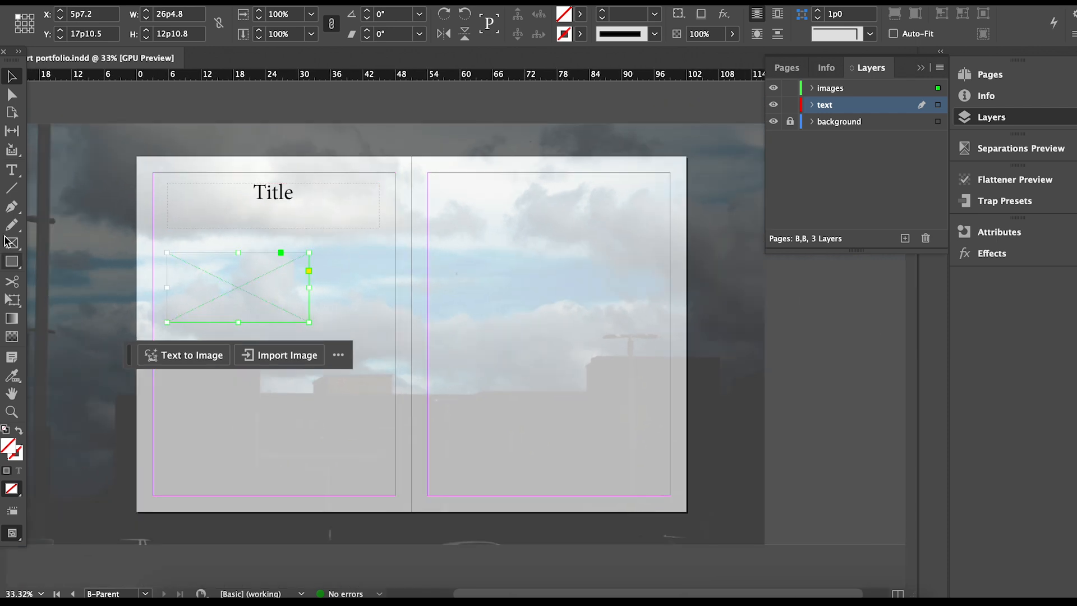
left_click(12, 169)
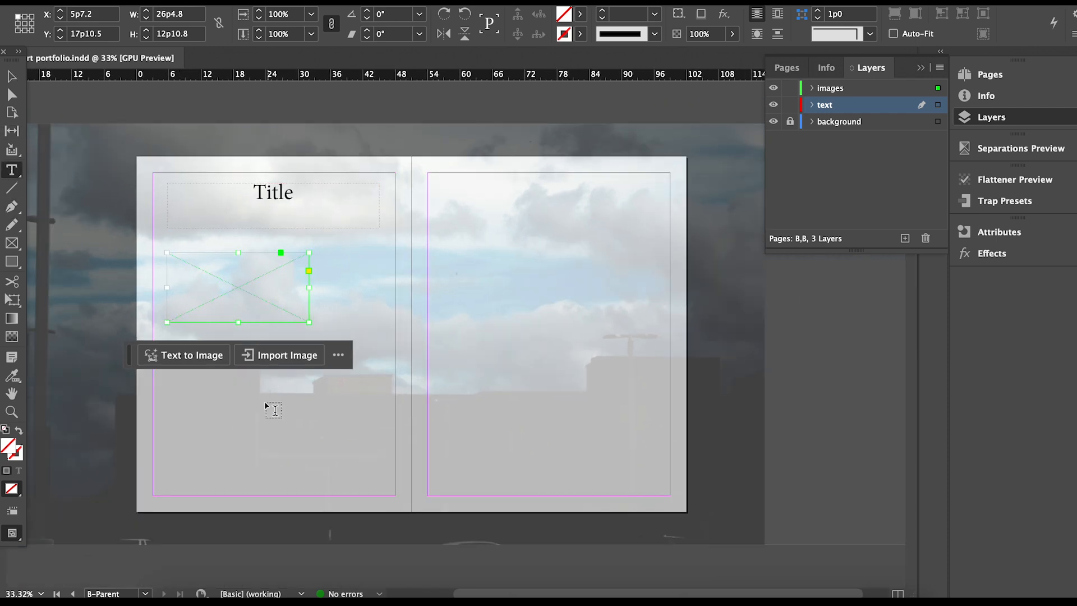
left_click_drag(177, 380, 380, 463)
key("Escape")
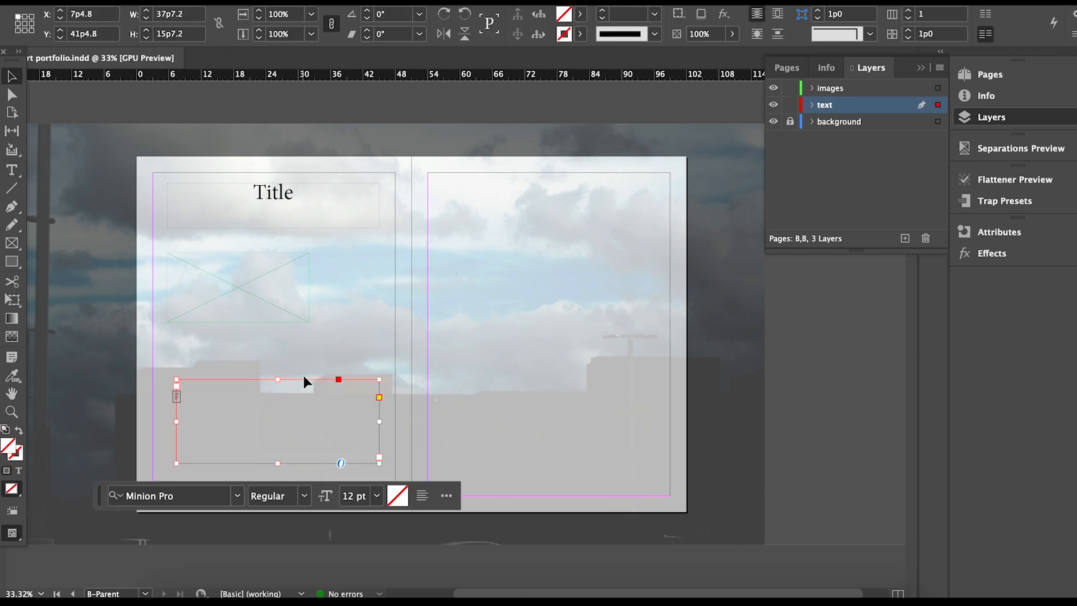
left_click_drag(304, 379, 295, 335)
left_click_drag(277, 371, 280, 429)
mouse_move(275, 293)
left_mouse_down()
mouse_move(267, 305)
mouse_move(267, 294)
left_mouse_up()
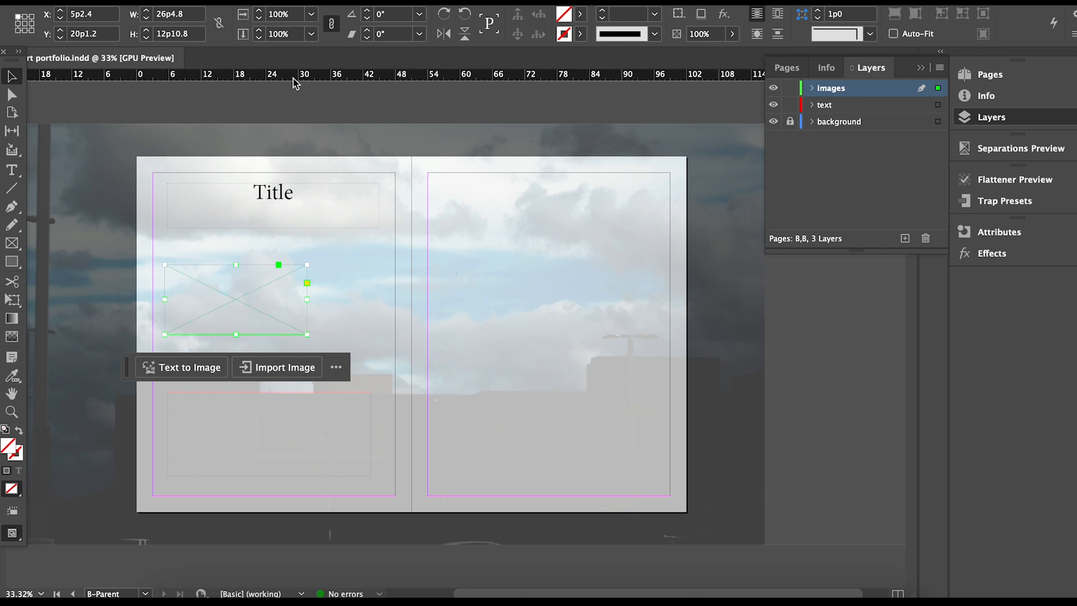
left_click(402, 226)
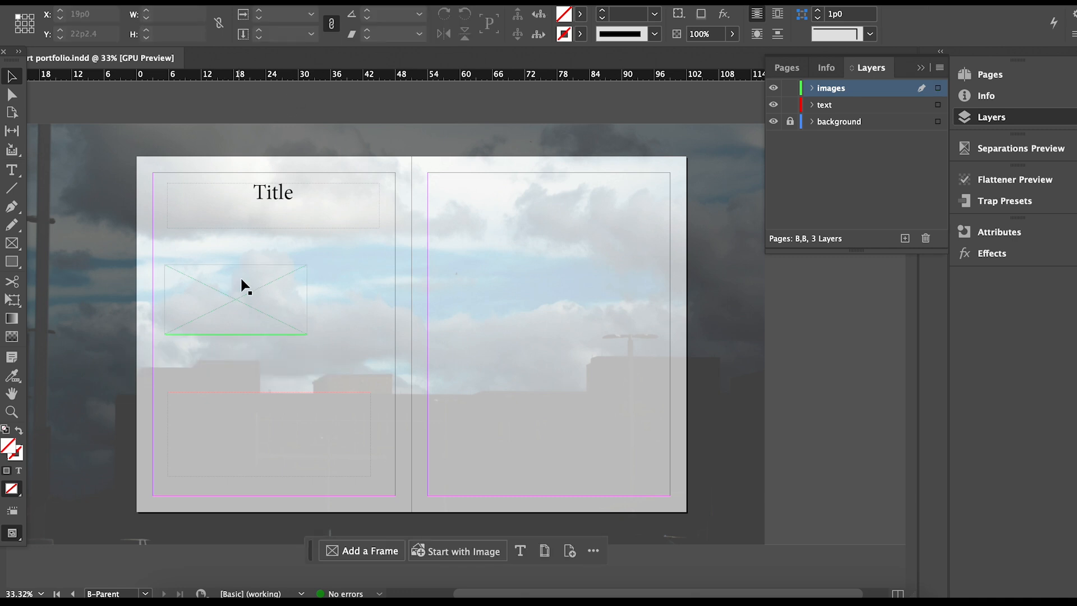
Alt-drag copies of the image frame to make two placeholders on the right page.
left_click_drag(241, 298, 578, 201)
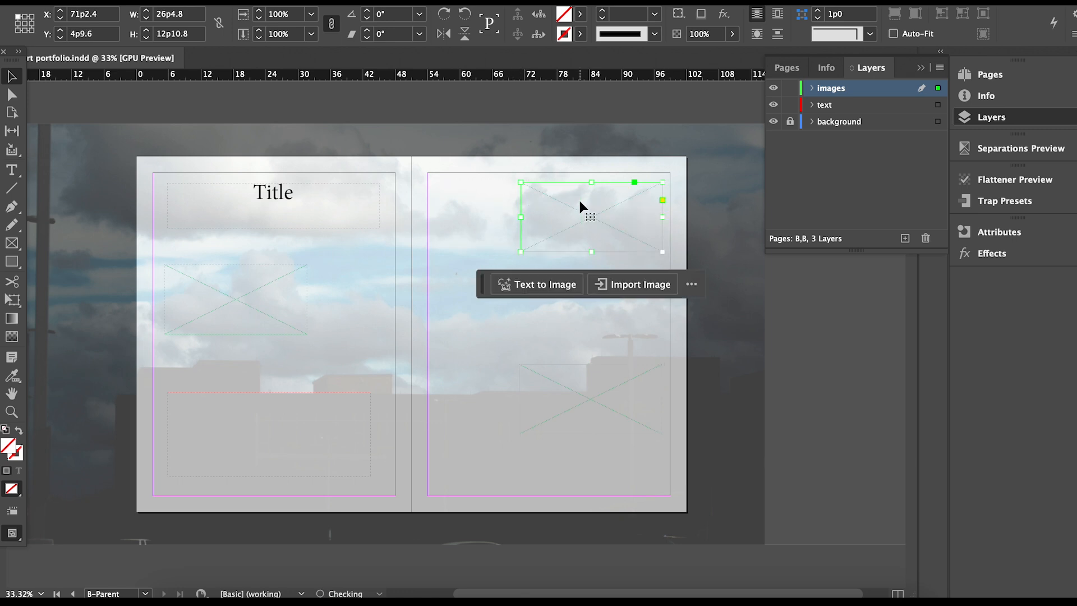
left_click_drag(613, 396, 588, 253)
left_click_drag(506, 376, 506, 349)
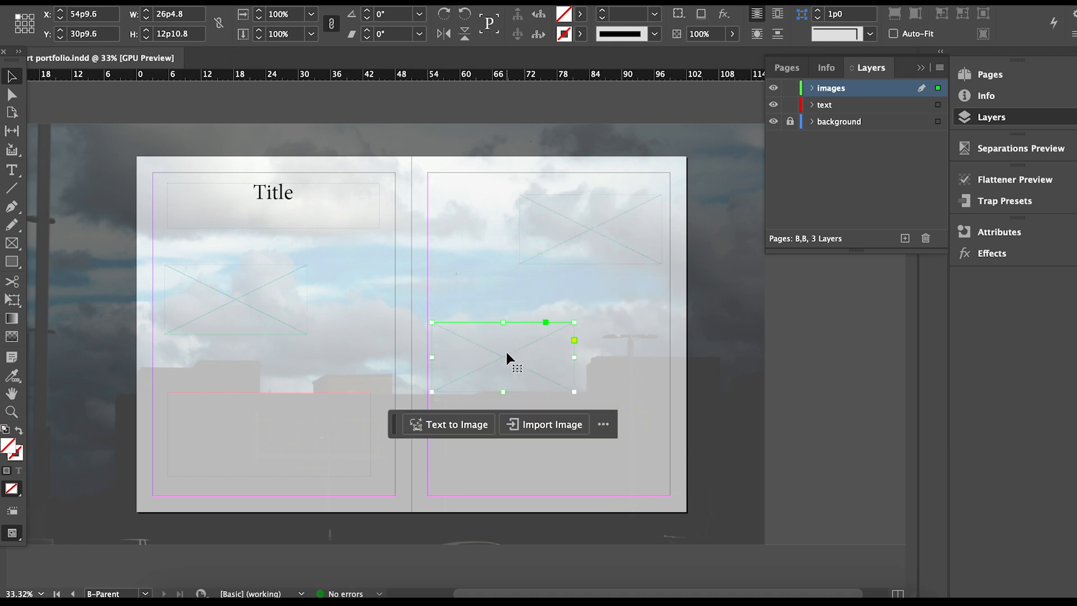
Copy the 37p7.2 × 15p7.2 text frame to the bottom of the right page.
left_click(523, 291)
left_click(276, 419)
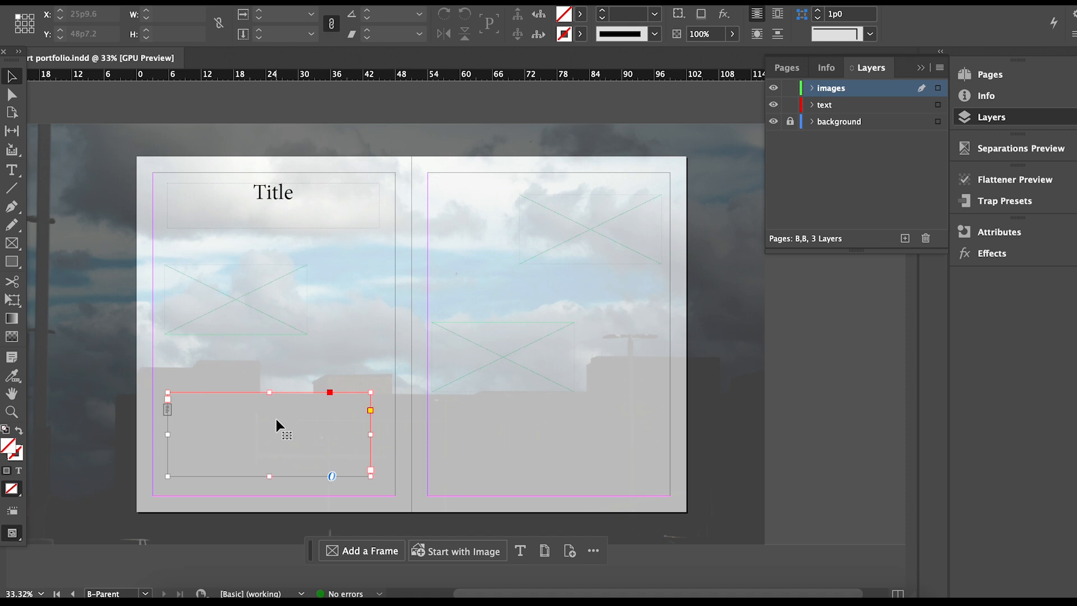
left_click_drag(544, 440, 546, 431)
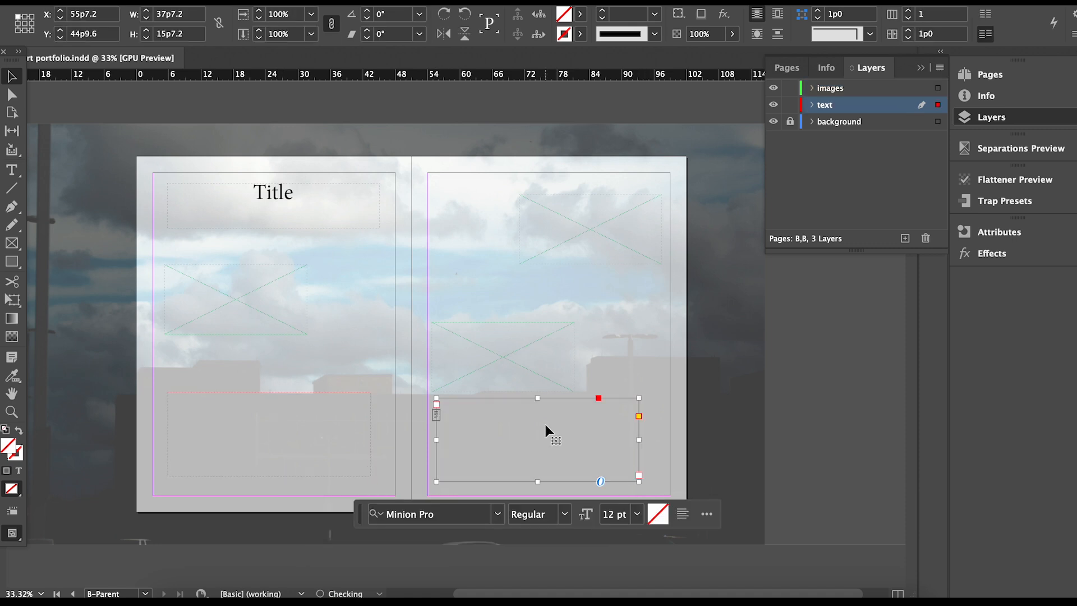
left_click_drag(516, 356, 519, 356)
left_click(542, 472)
key("super+shift+a")
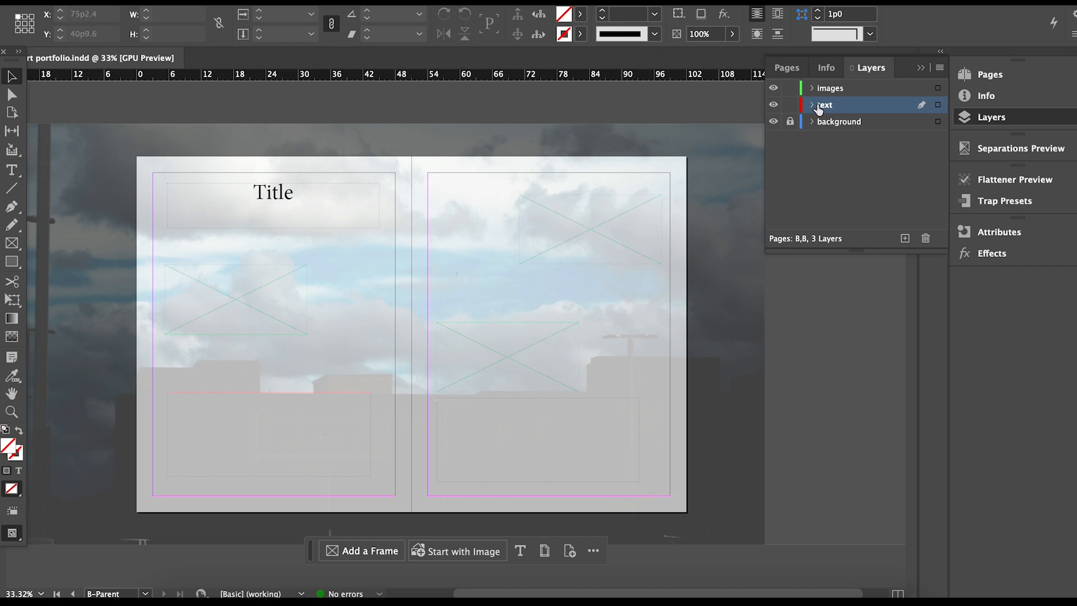
Switch to the A-Parent spread and show the background layer's rectangles.
left_click(988, 81)
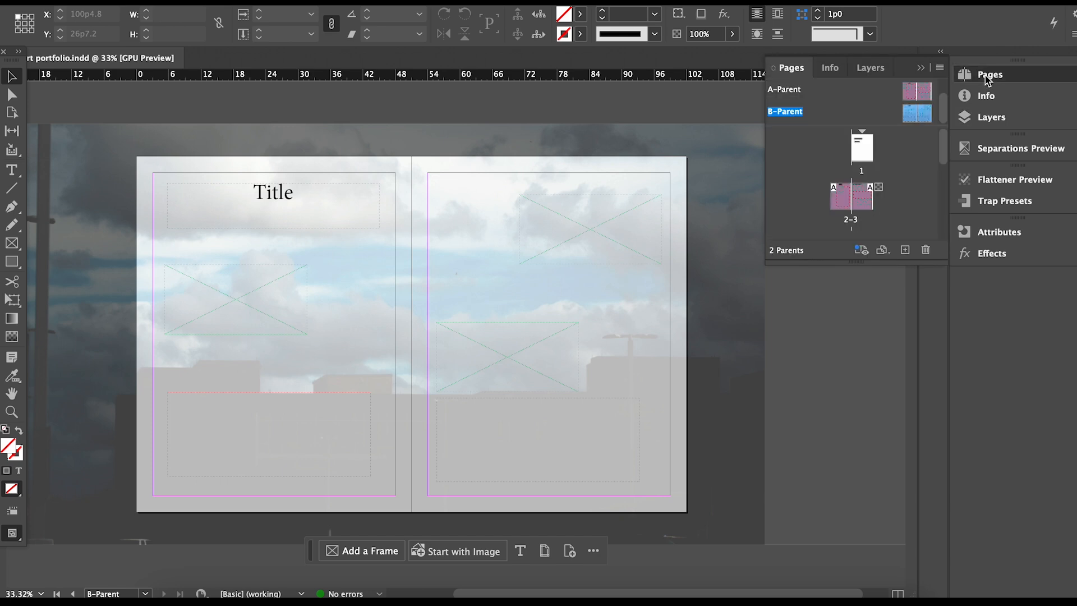
double_click(792, 90)
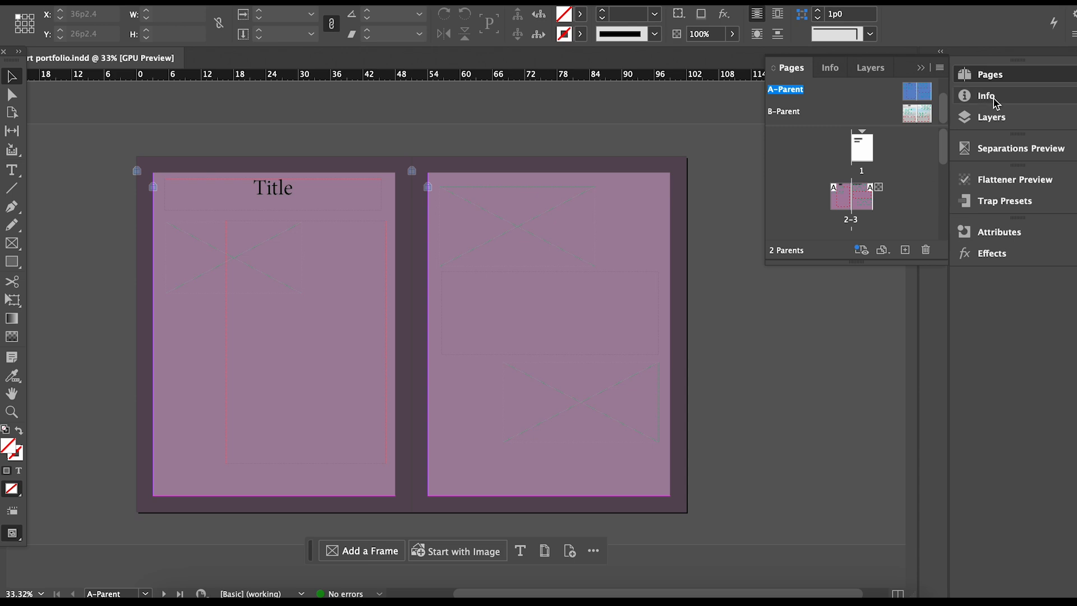
left_click(991, 117)
left_click(810, 121)
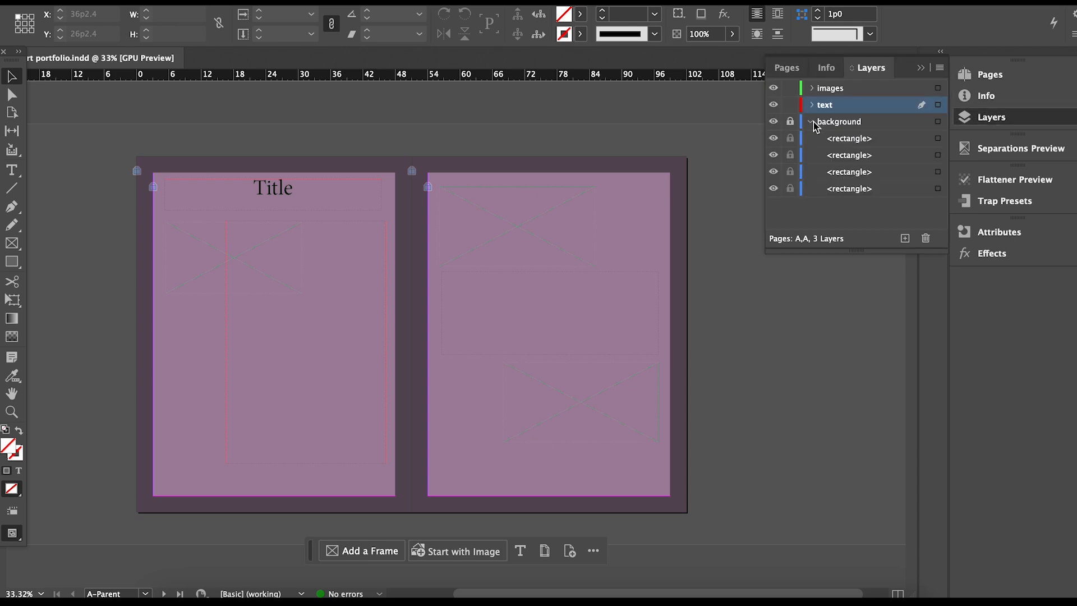
Unlock the background layer and its four rectangles, then select the bottom rectangle.
left_click(865, 204)
left_click(790, 121)
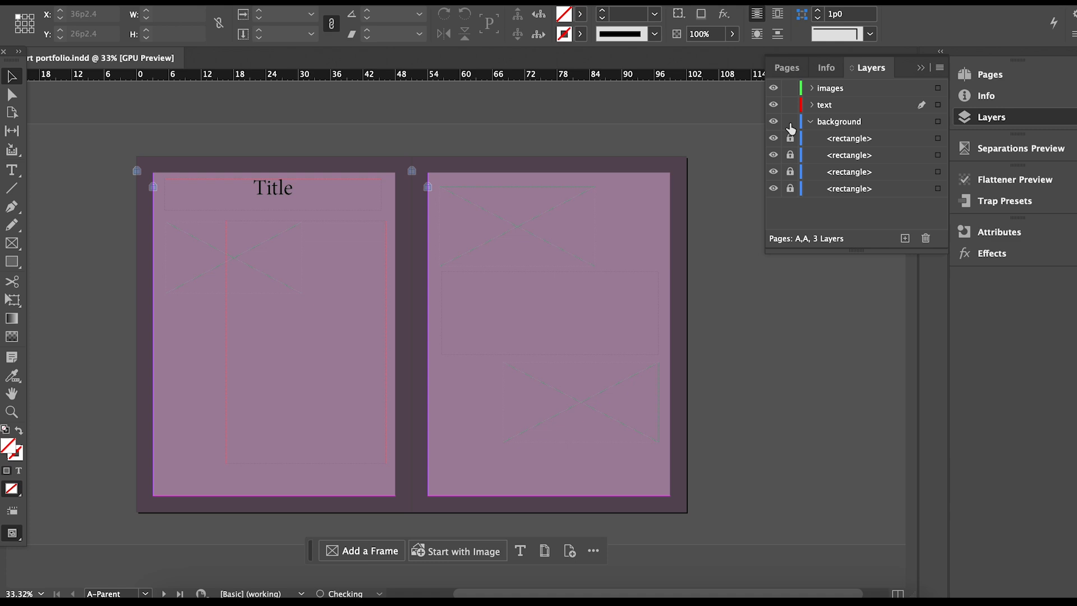
left_click_drag(790, 191, 792, 141)
left_click(867, 192)
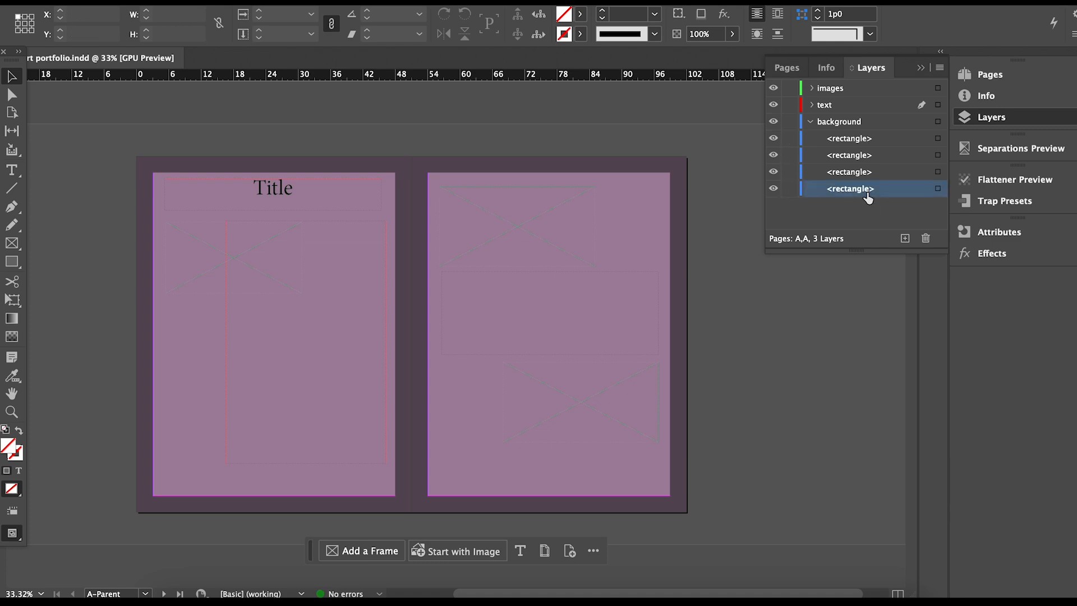
Delete the dark backdrop and pink rectangles from both A-Parent pages.
left_click(925, 238)
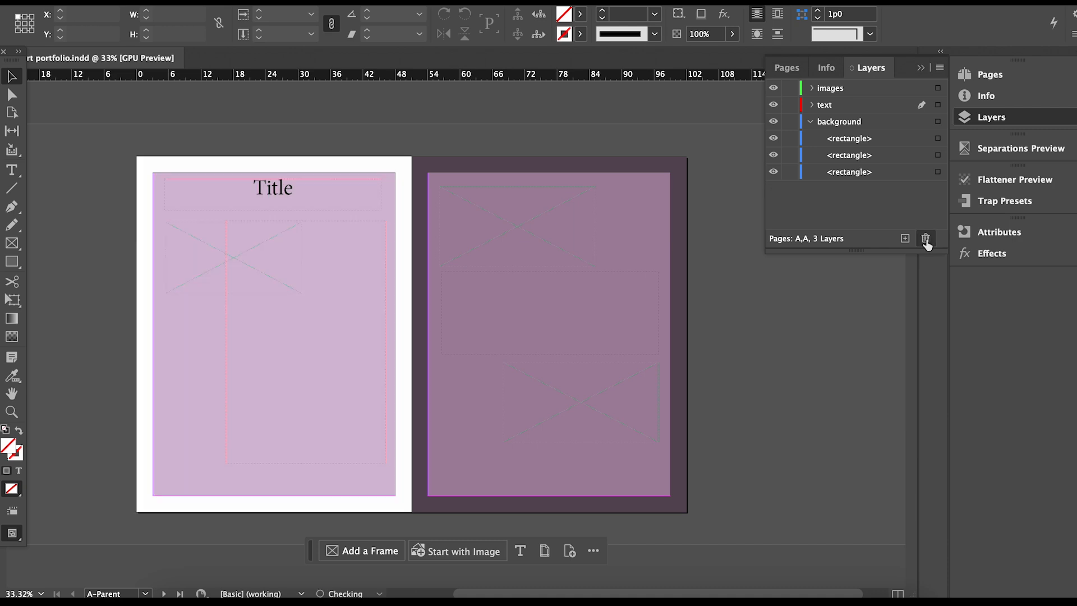
left_click(925, 238)
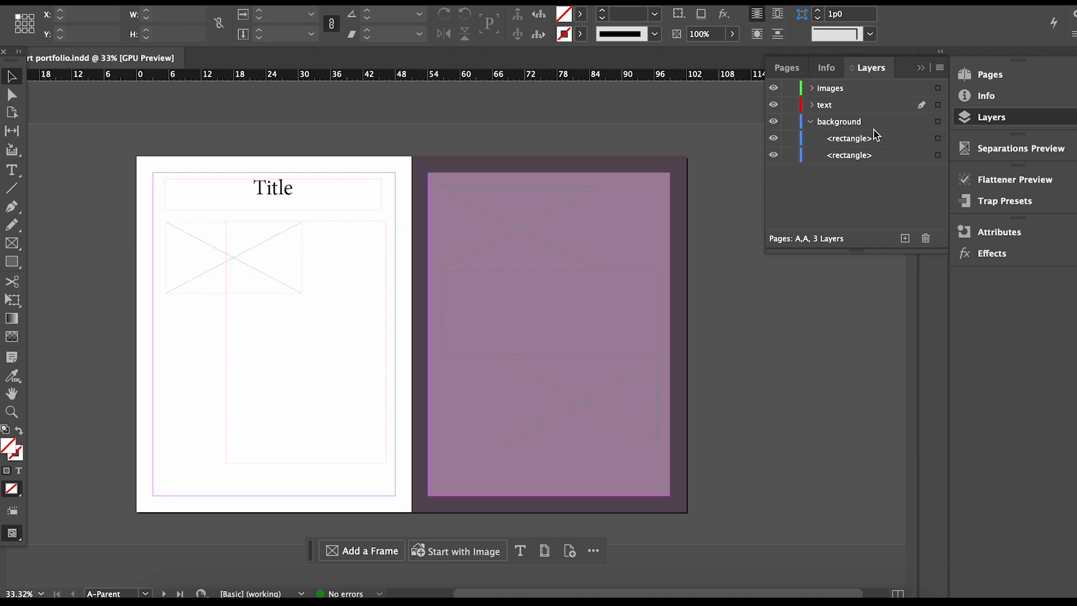
left_click(868, 155)
left_click(926, 239)
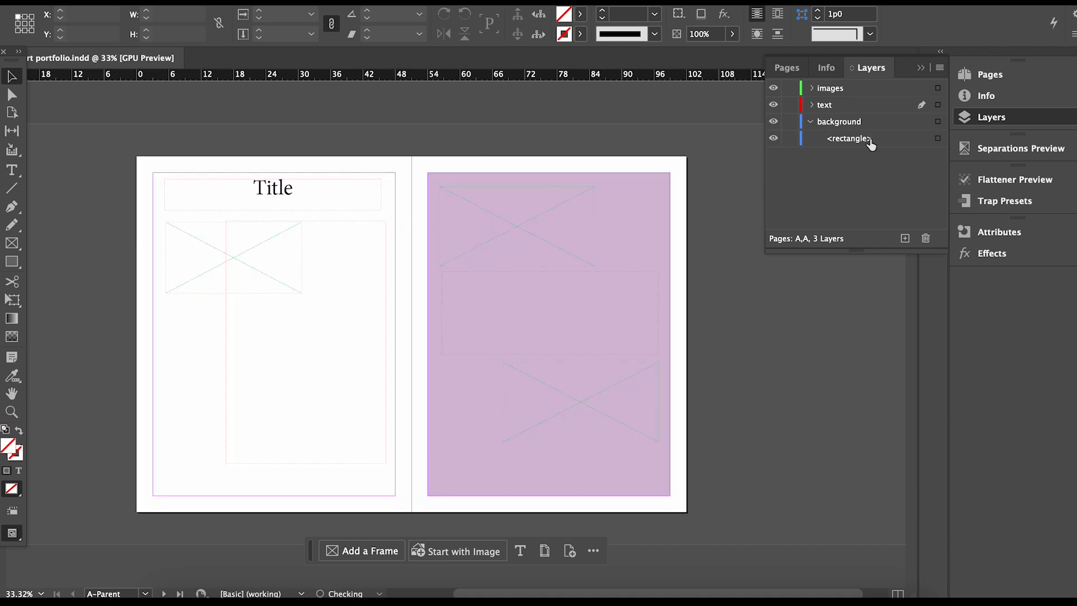
left_click(868, 139)
left_click(927, 238)
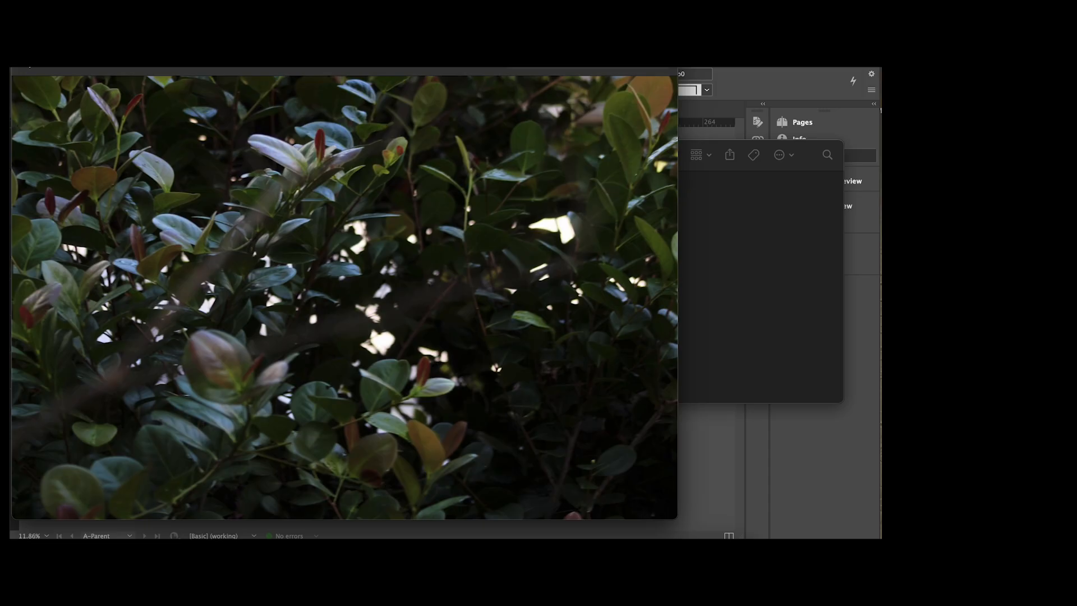
Preview image55.jpg in Finder and drag it into the InDesign document.
left_click(25, 59)
double_click(411, 204)
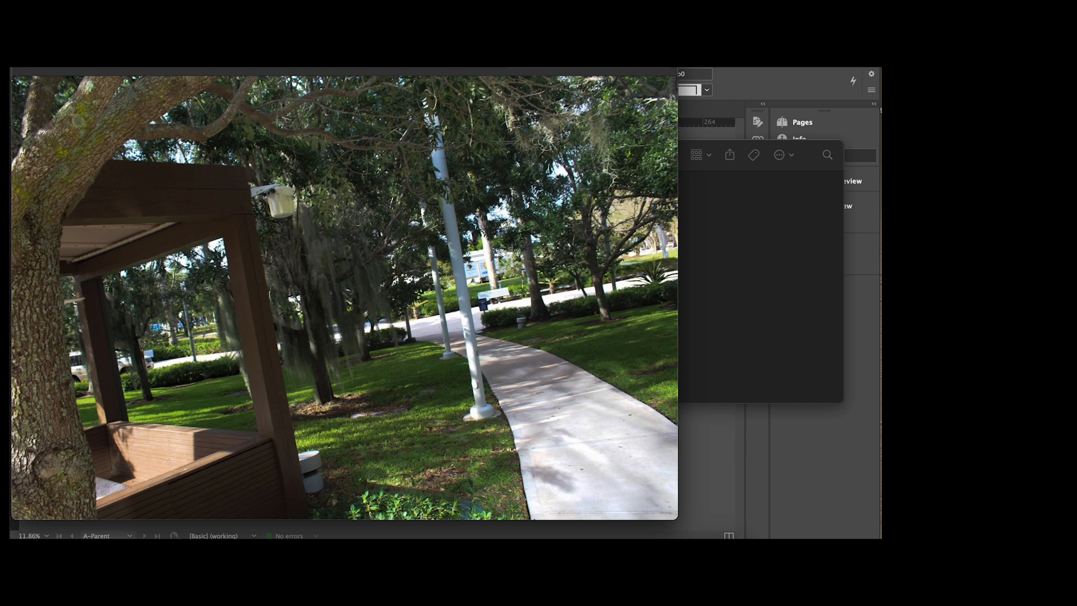
key("space")
left_click_drag(426, 202, 277, 322)
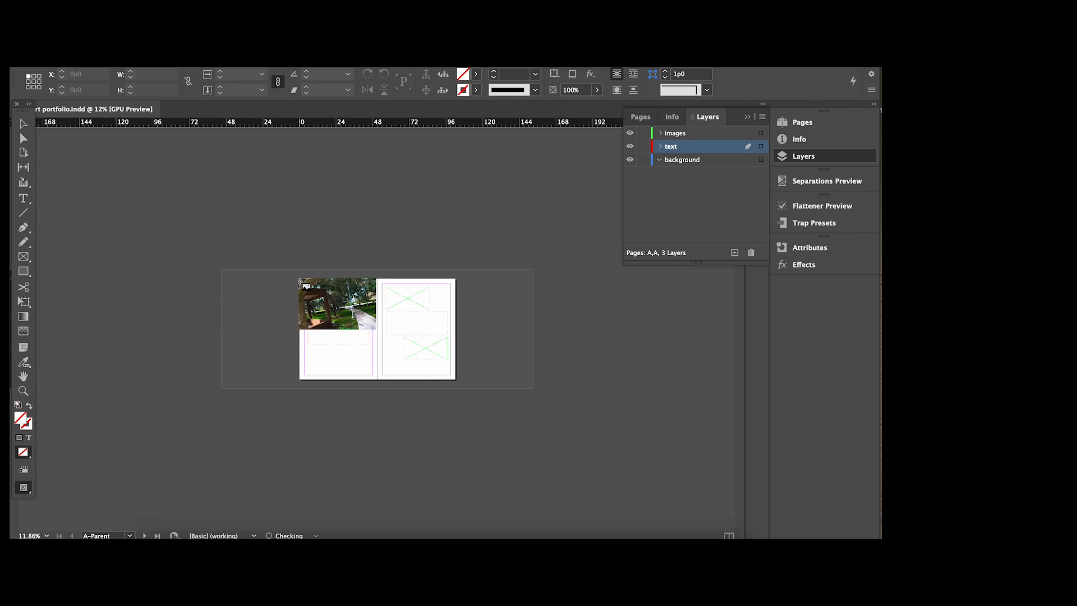
Place the walkway photo at the spread's top-left and scale its content to 66.67%.
left_click(301, 279)
left_click_drag(432, 363, 391, 338)
left_click(393, 337)
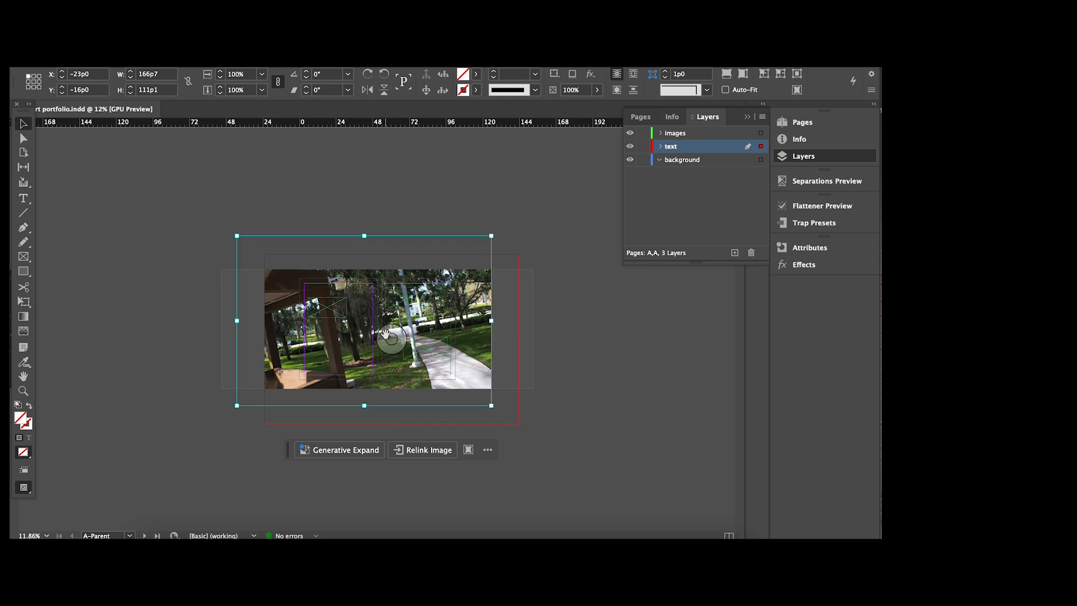
scroll(387, 344, "down", 3)
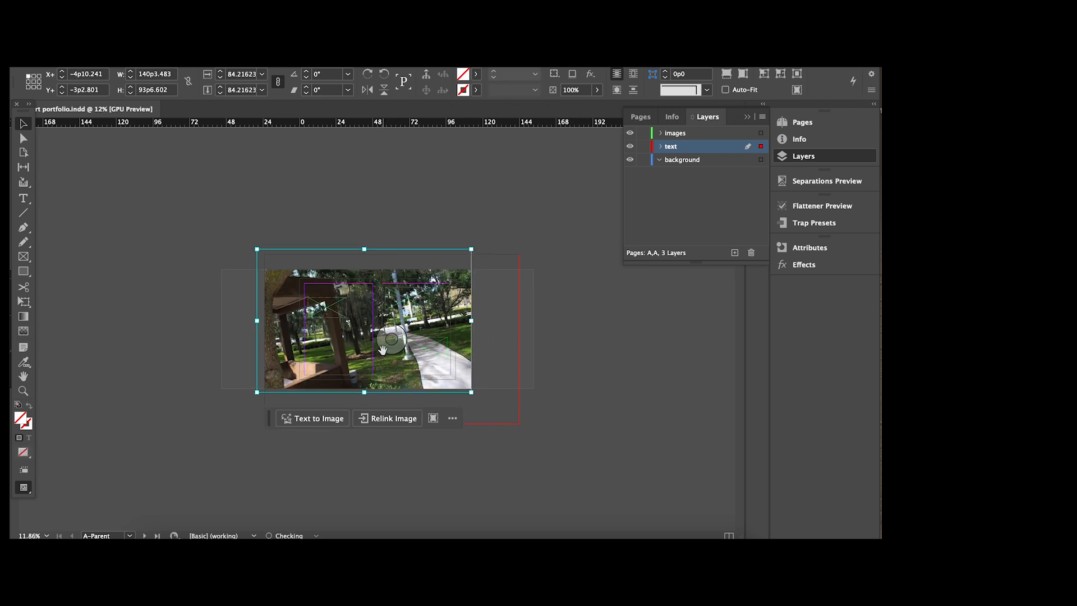
mouse_move(390, 342)
left_mouse_down()
mouse_move(402, 346)
mouse_move(395, 340)
left_mouse_up()
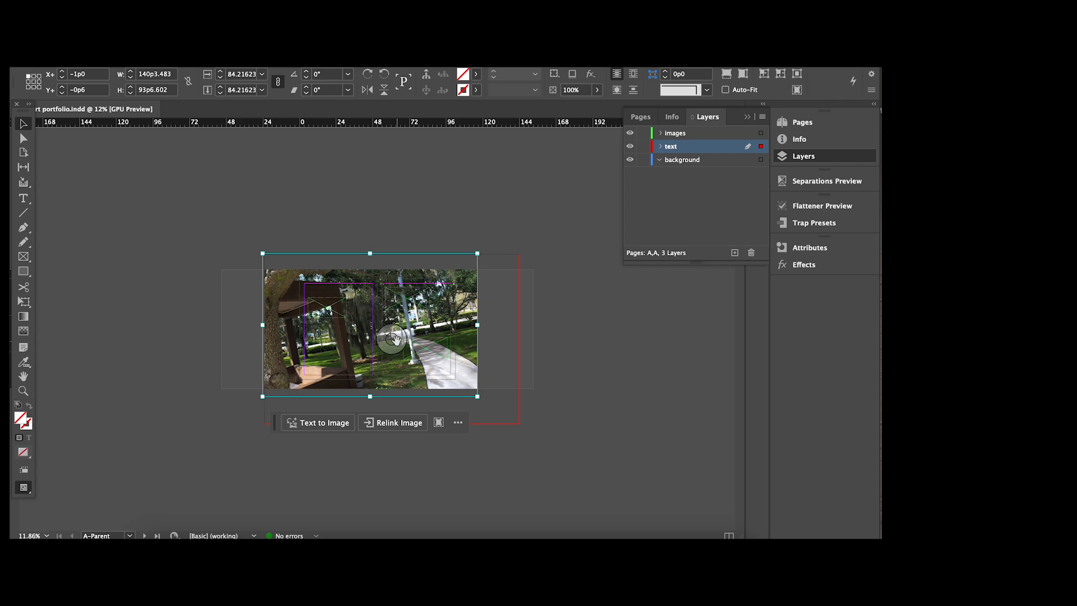
scroll(395, 339, "down", 4)
mouse_move(395, 339)
left_mouse_down()
mouse_move(407, 351)
mouse_move(392, 340)
left_mouse_up()
key("super+z")
key("super+z")
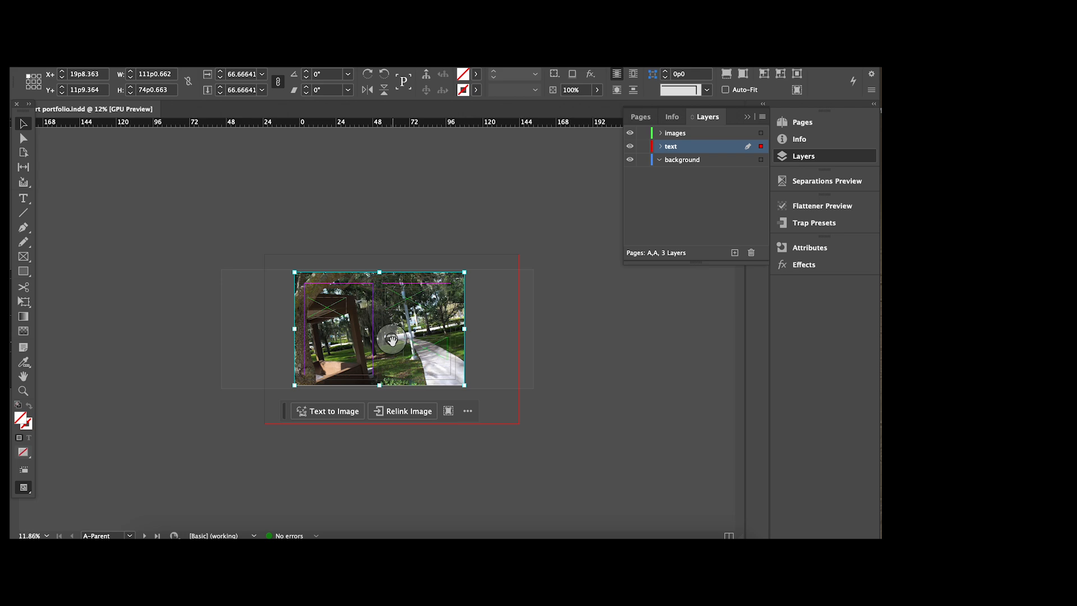
Fade the photo frame to 28% opacity and resize it to 105p0 × 64p6 from 0,0.
left_click(493, 343)
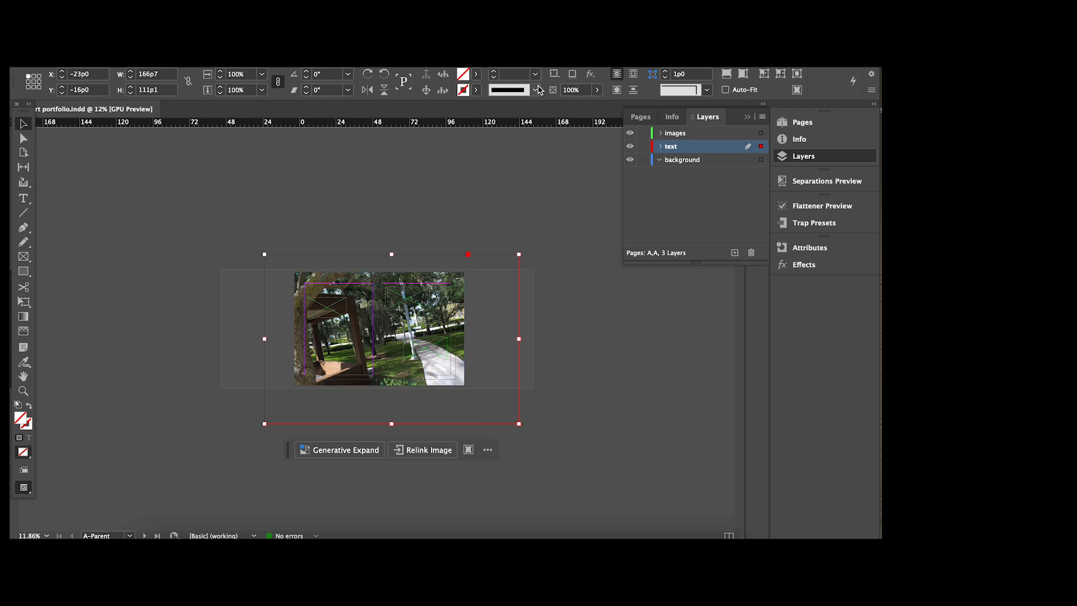
left_click(598, 90)
left_click_drag(597, 108, 554, 109)
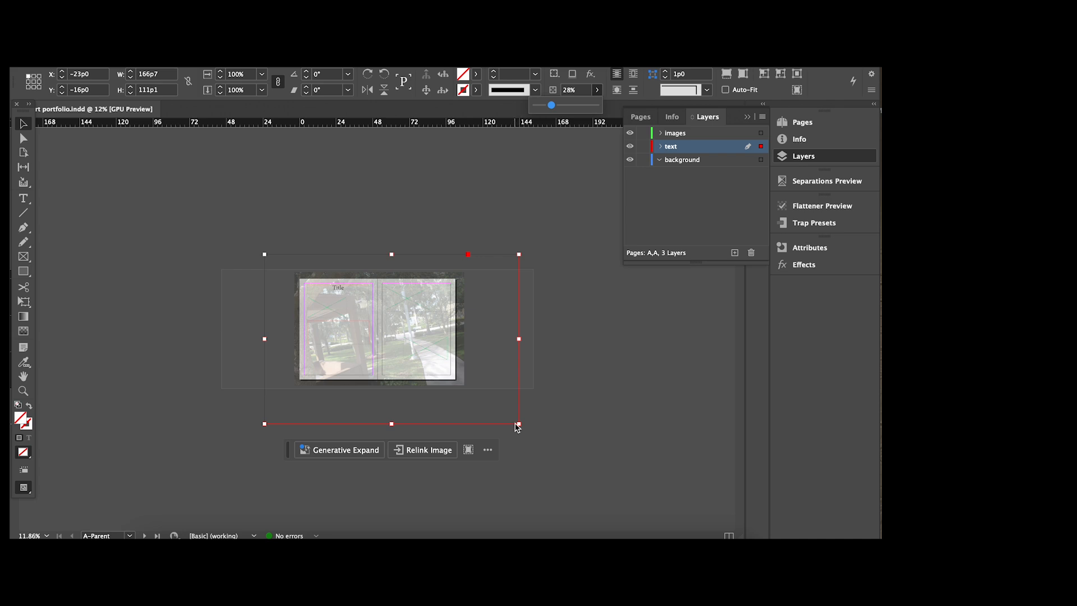
left_click_drag(519, 425, 458, 381)
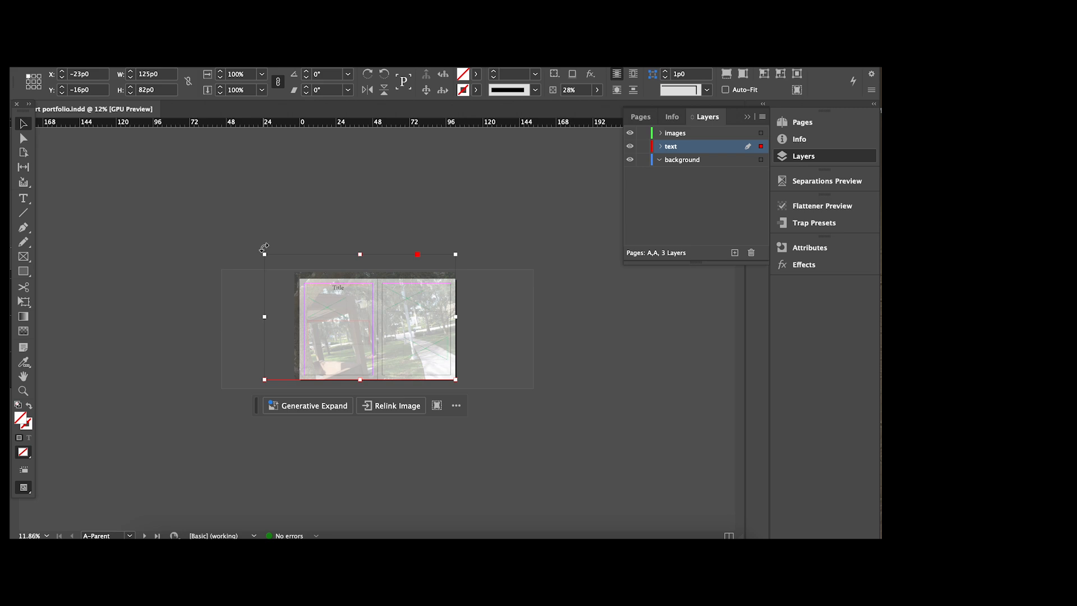
left_click_drag(263, 254, 298, 277)
left_click(368, 185)
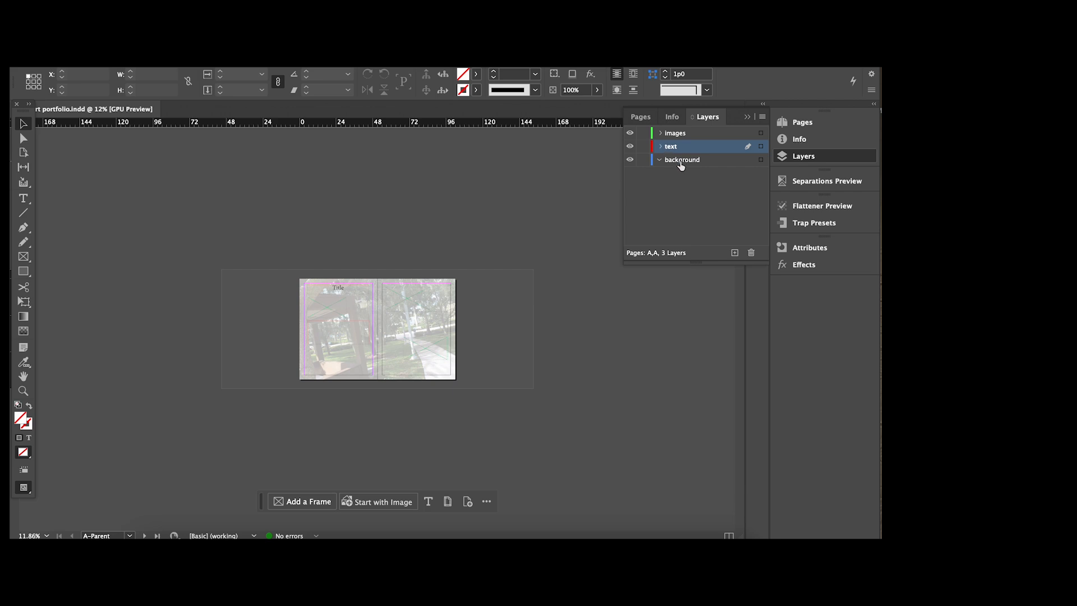
Move image55.jpg from the text layer into the background layer.
left_click(676, 163)
double_click(666, 161)
key("Return")
left_click(660, 147)
left_click_drag(694, 162, 692, 222)
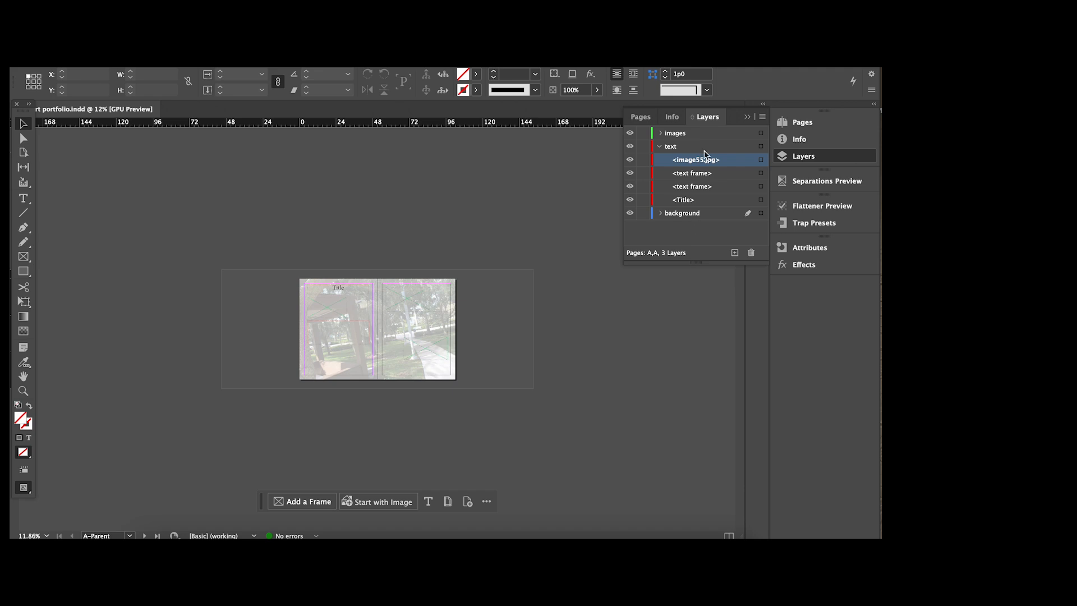
left_click_drag(701, 162, 694, 220)
Lock the background layer again and collapse all layers in the Layers panel.
left_click(661, 200)
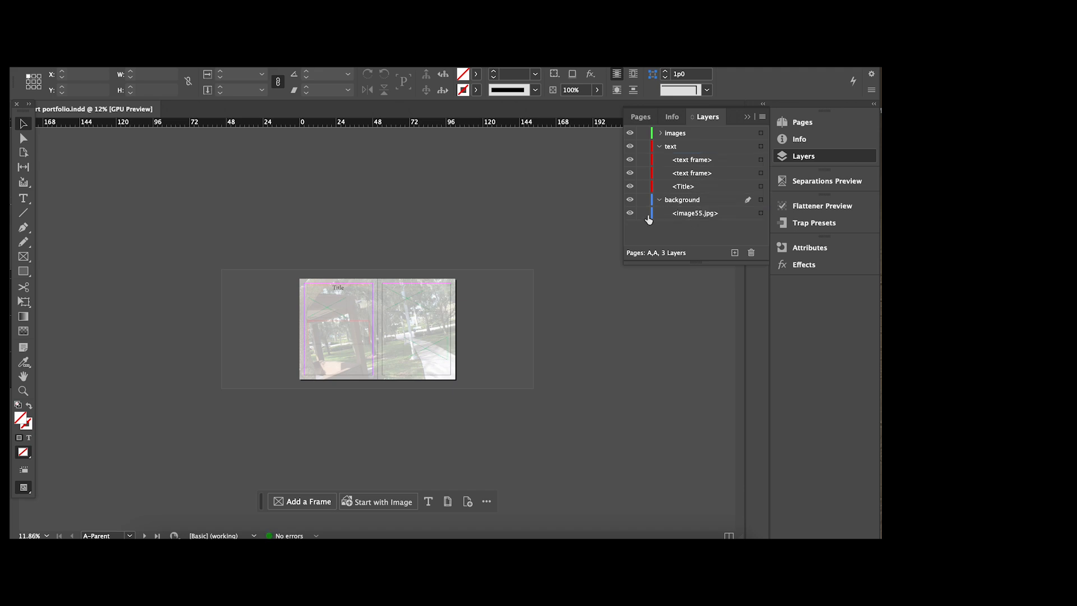
left_click(643, 200)
left_click(661, 200)
left_click(750, 201)
left_click(726, 220)
left_click(660, 146)
left_click(662, 133)
left_click(661, 133)
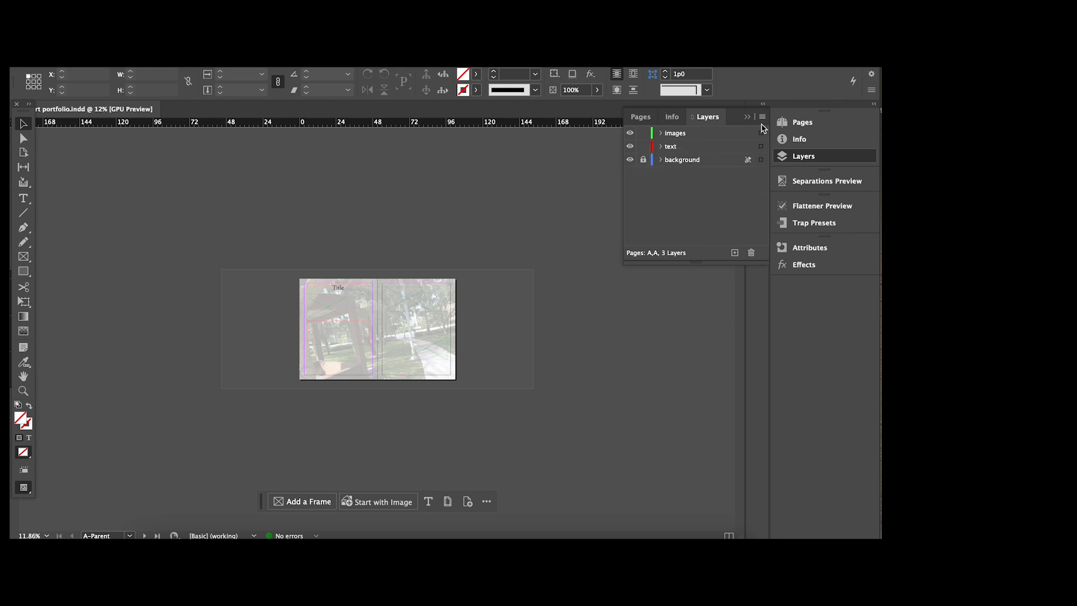
Apply B-Parent to the 4-5 spread in the Pages panel.
left_click(792, 123)
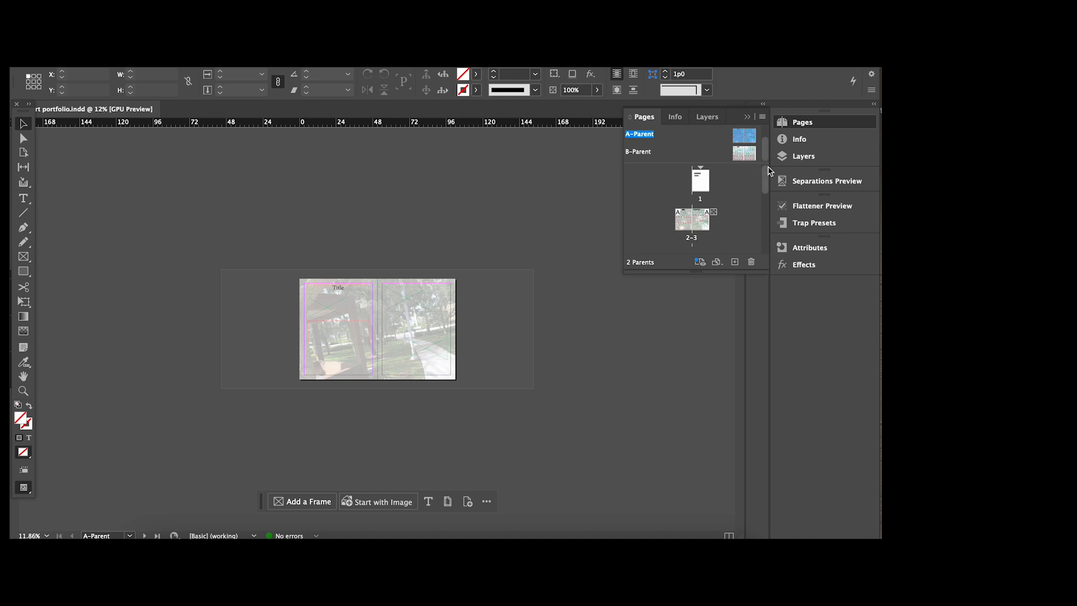
left_click_drag(766, 180, 766, 193)
left_click_drag(639, 153, 694, 230)
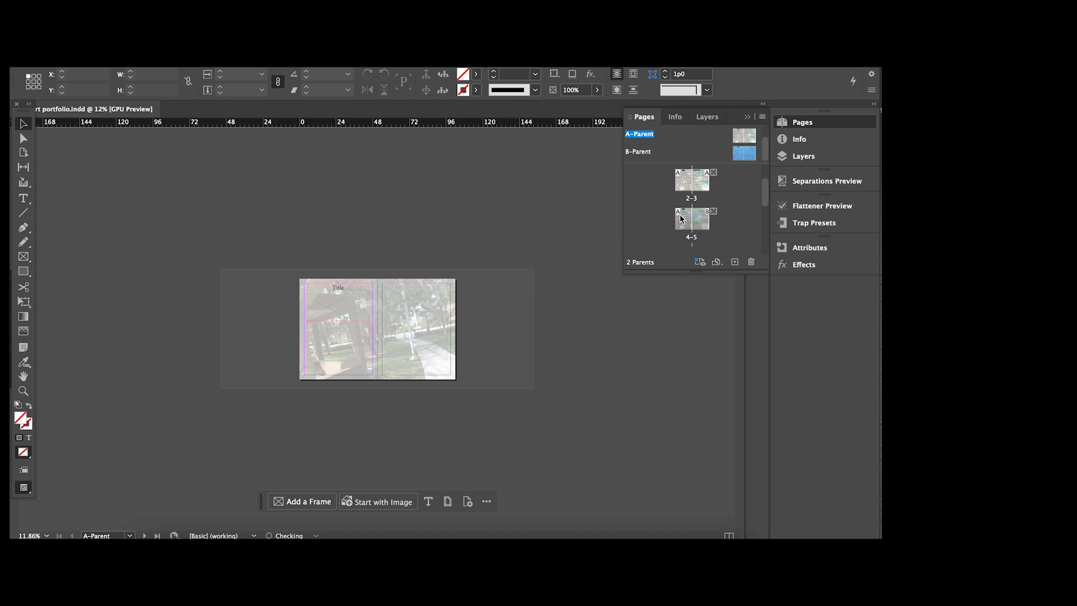
left_click_drag(645, 155, 685, 229)
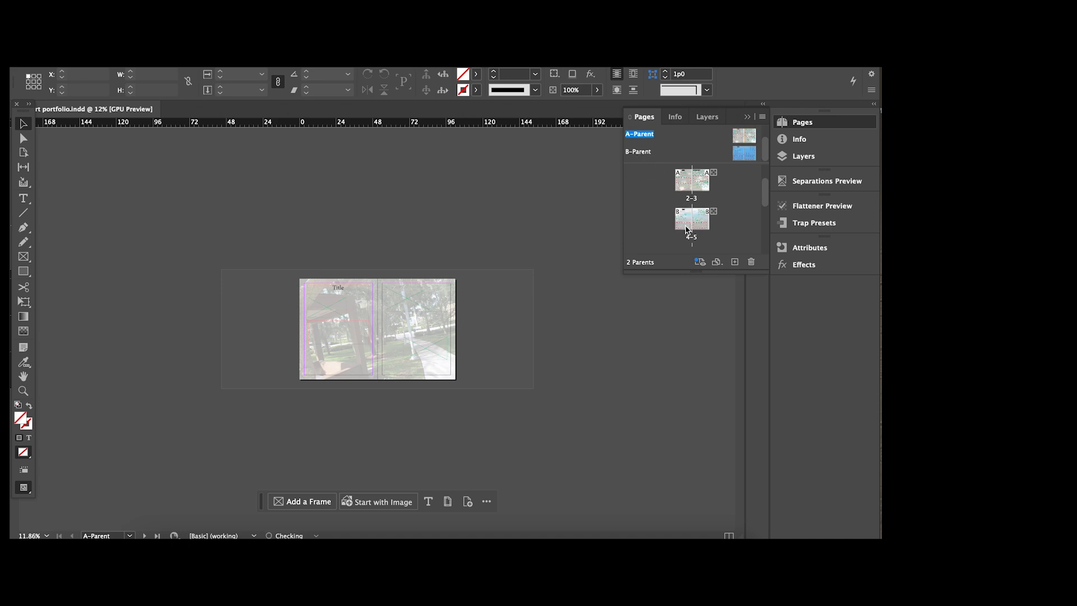
left_click_drag(768, 195, 770, 230)
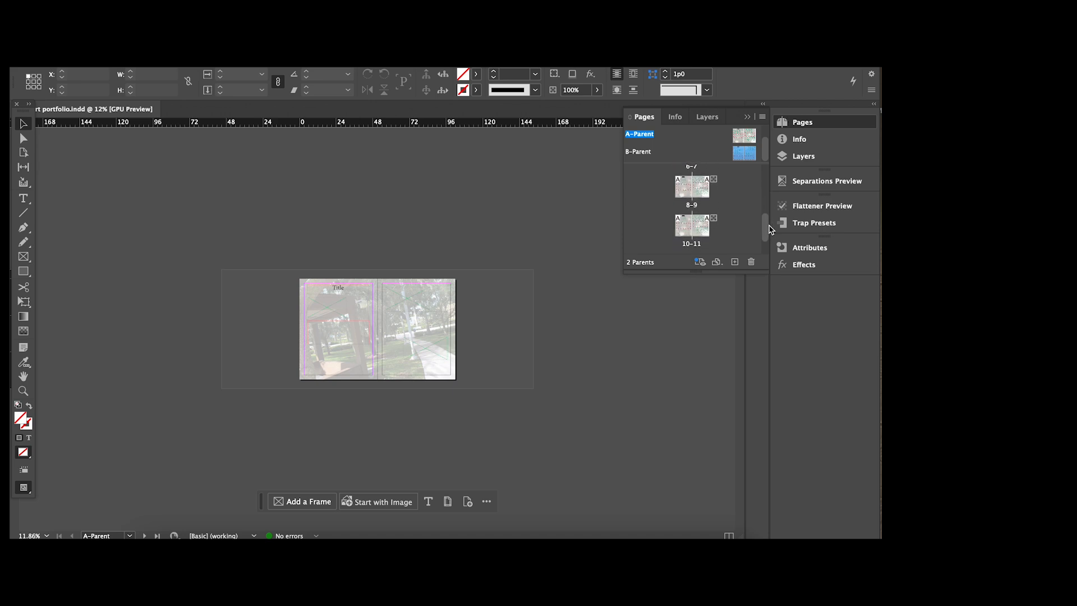
left_click_drag(650, 154, 691, 224)
left_click_drag(650, 157, 779, 229)
Undo the accidental page moves and 10-11 parent change, then apply B-Parent to page 9.
left_click_drag(686, 223, 685, 186)
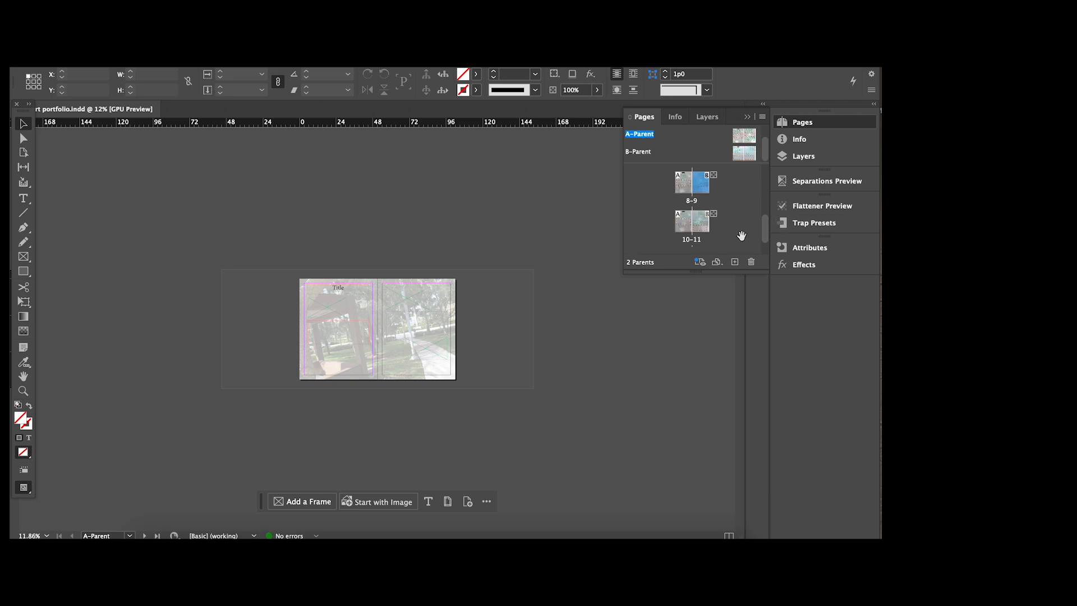
left_click_drag(706, 227, 689, 189)
key("super+z")
key("super+z")
key("super+z")
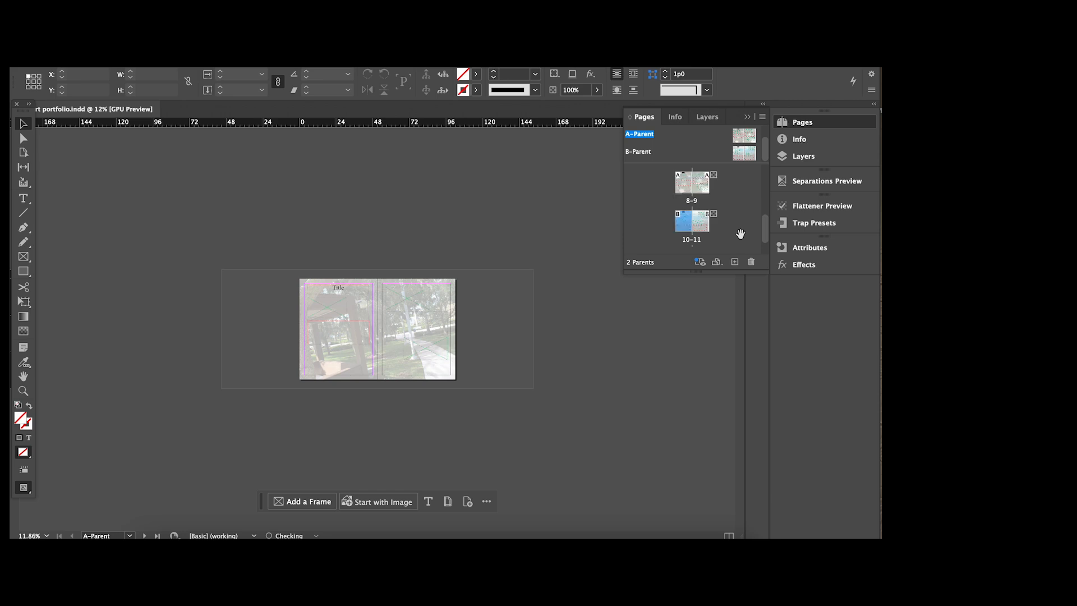
key("super+z")
key("super+z")
key("super+z")
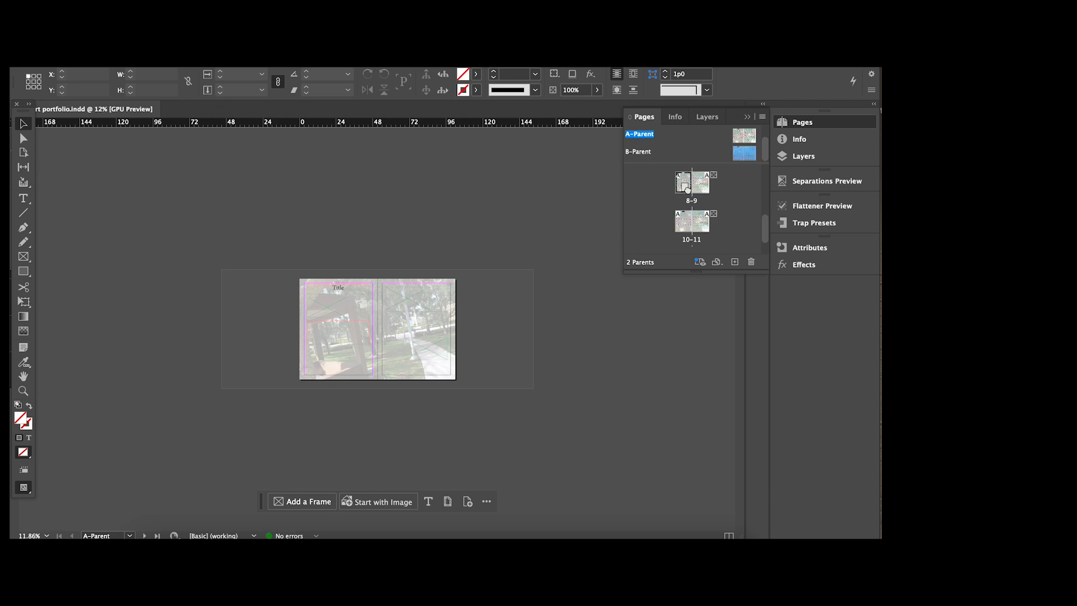
left_click_drag(639, 152, 702, 182)
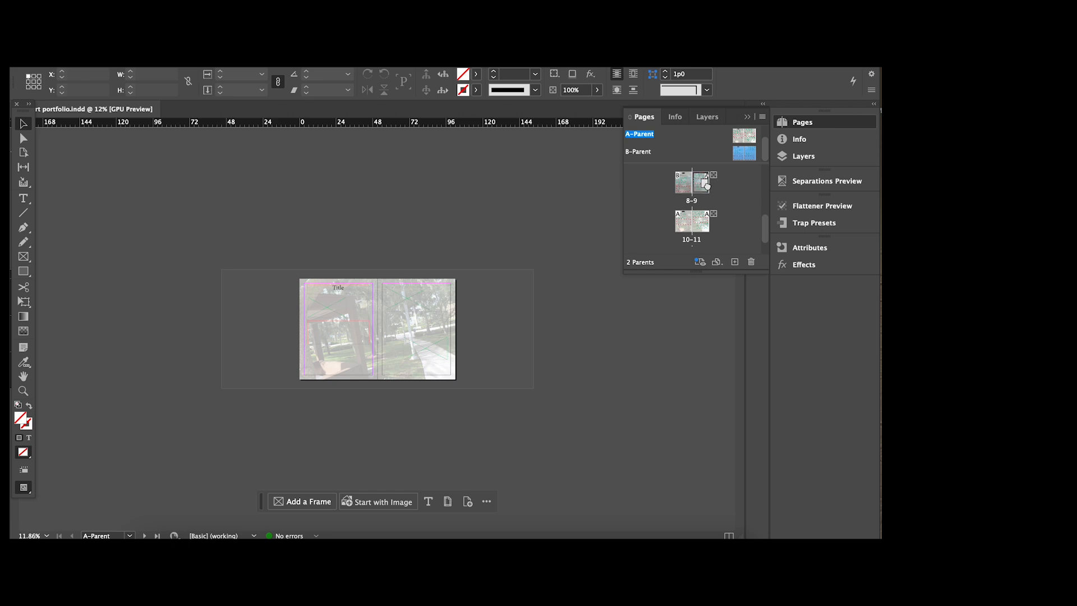
Apply the [None] parent to page 12.
left_click_drag(764, 233, 771, 245)
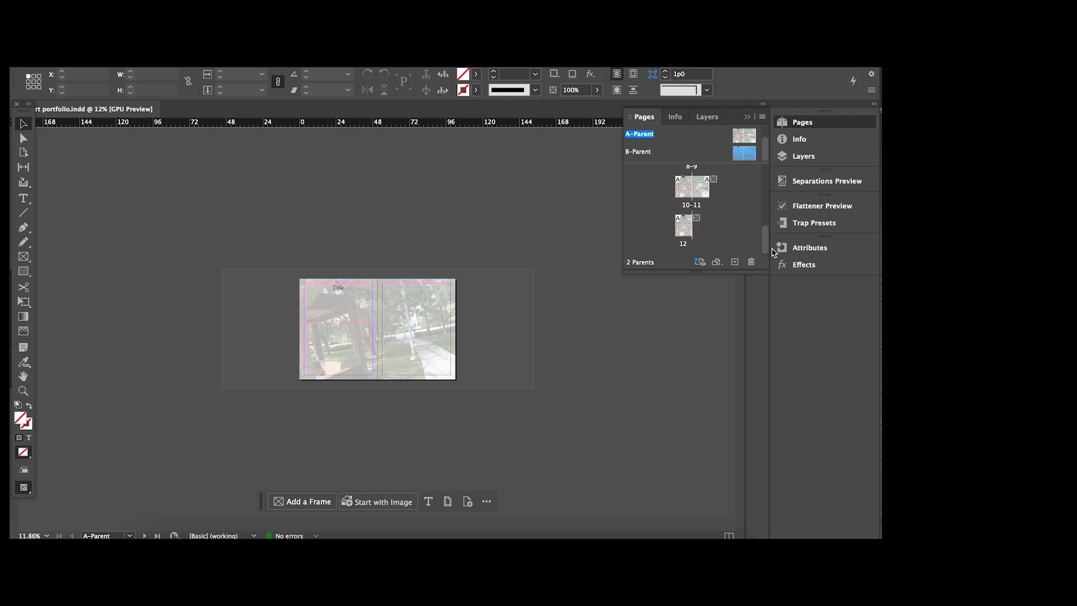
left_click_drag(767, 245, 770, 128)
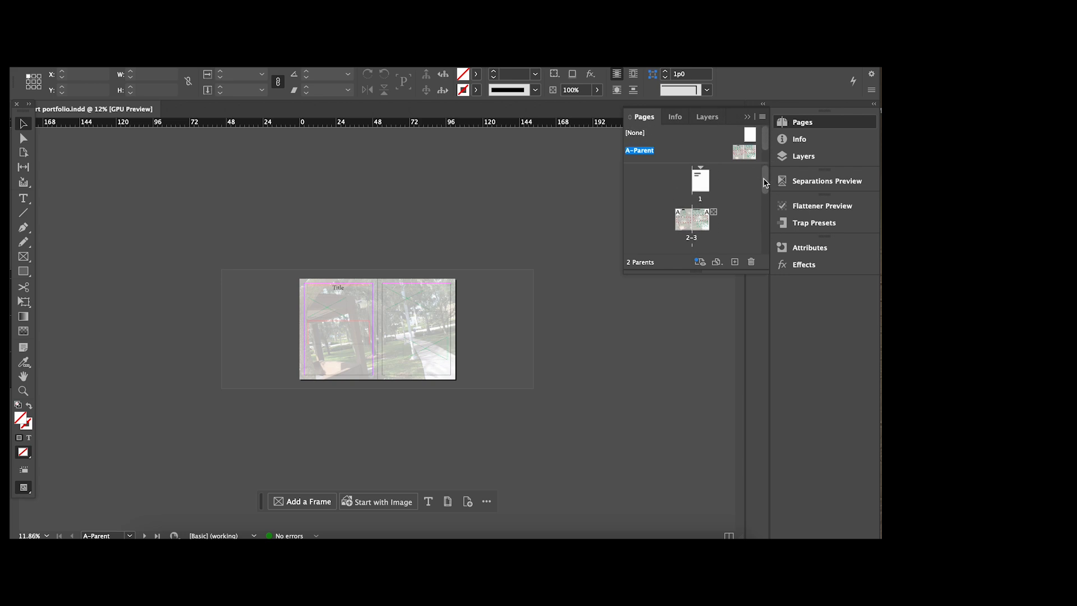
left_click_drag(765, 180, 767, 273)
left_click_drag(639, 135, 685, 226)
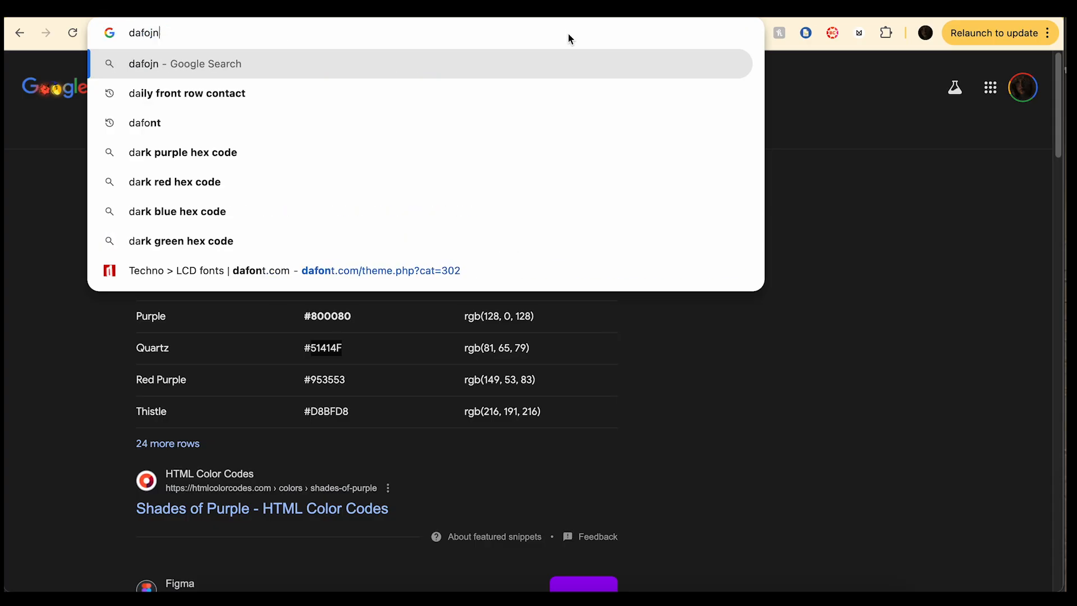
Go to the DaFont website in the browser.
type("t")
key("BackSpace")
key("BackSpace")
key("BackSpace")
type("nt")
key("Return")
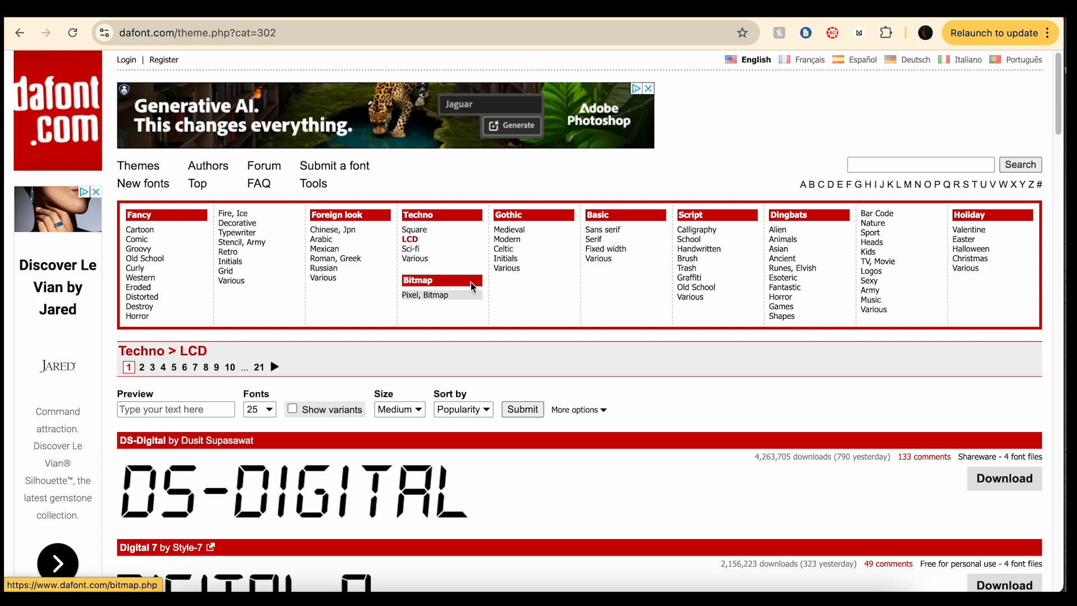
Browse DaFont's Gothic > Modern category, then scroll through the Fancy > Groovy font list.
left_click(528, 240)
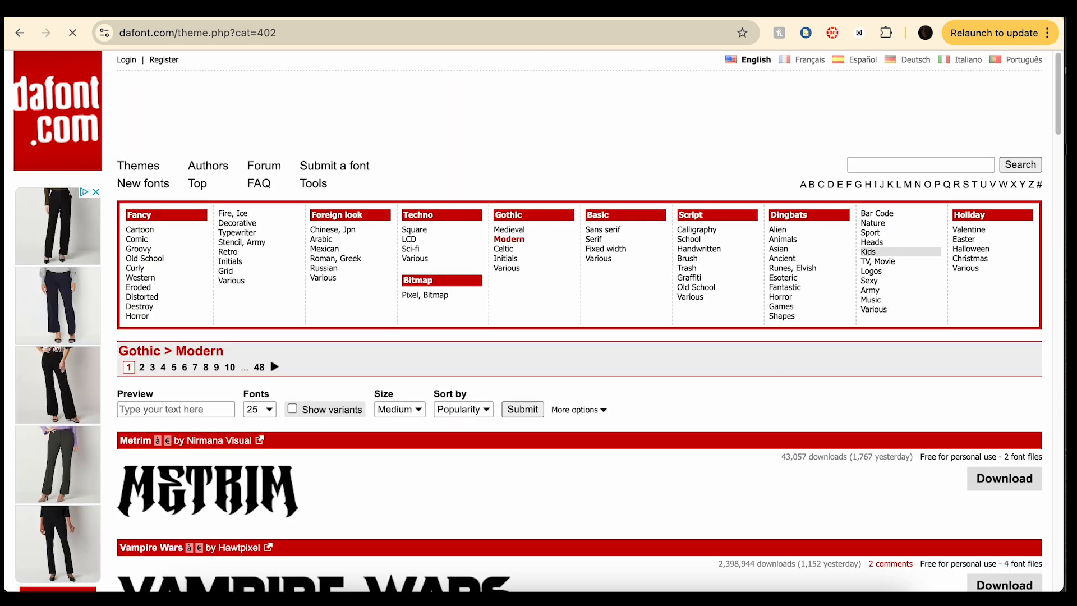
left_click_drag(1059, 111, 1065, 549)
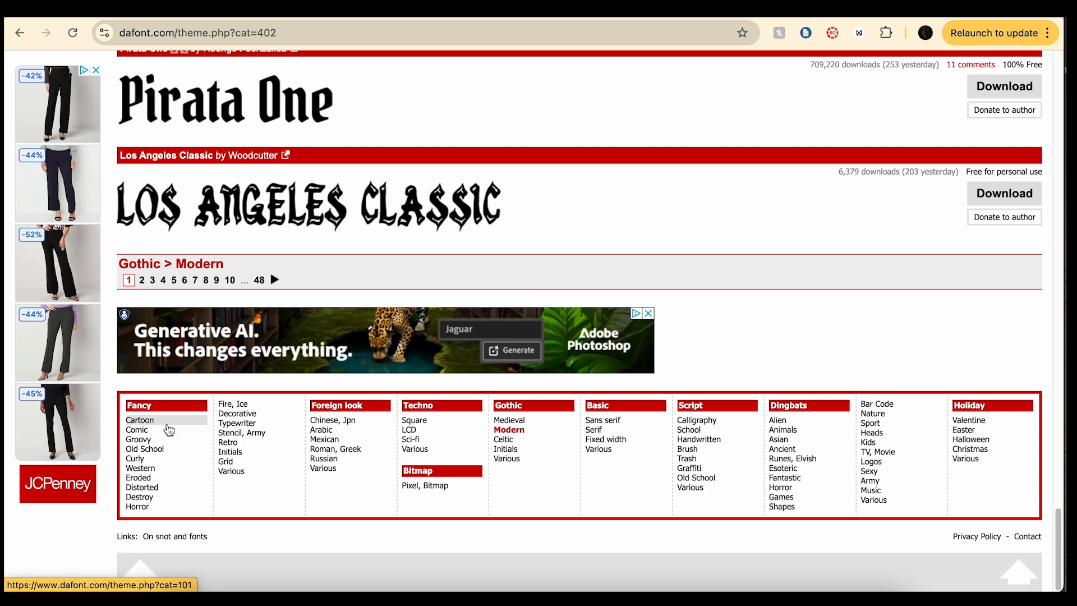
left_click(164, 444)
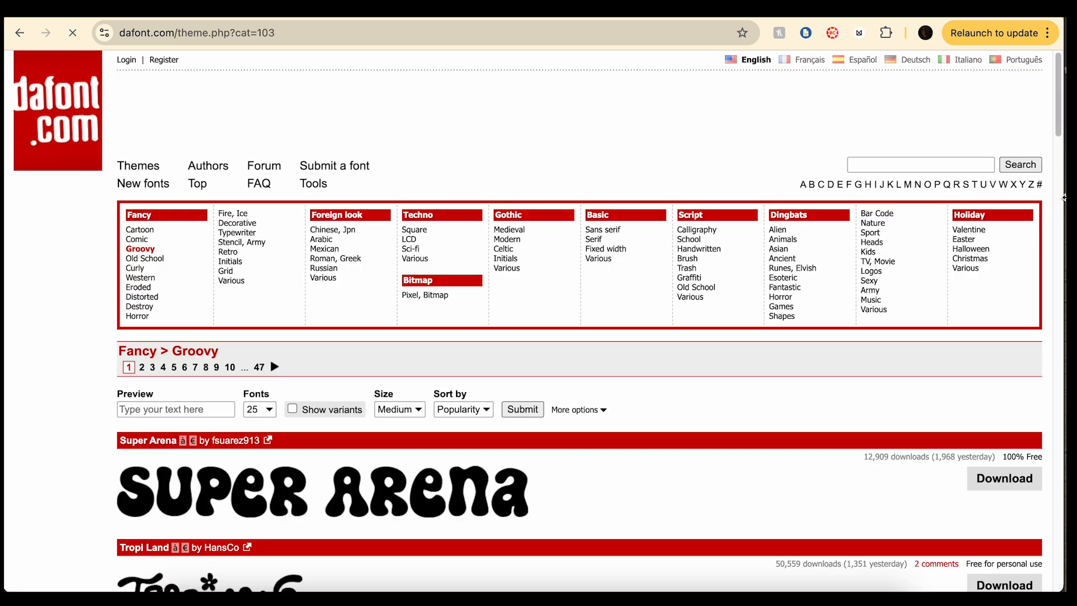
left_click_drag(1064, 94, 1065, 112)
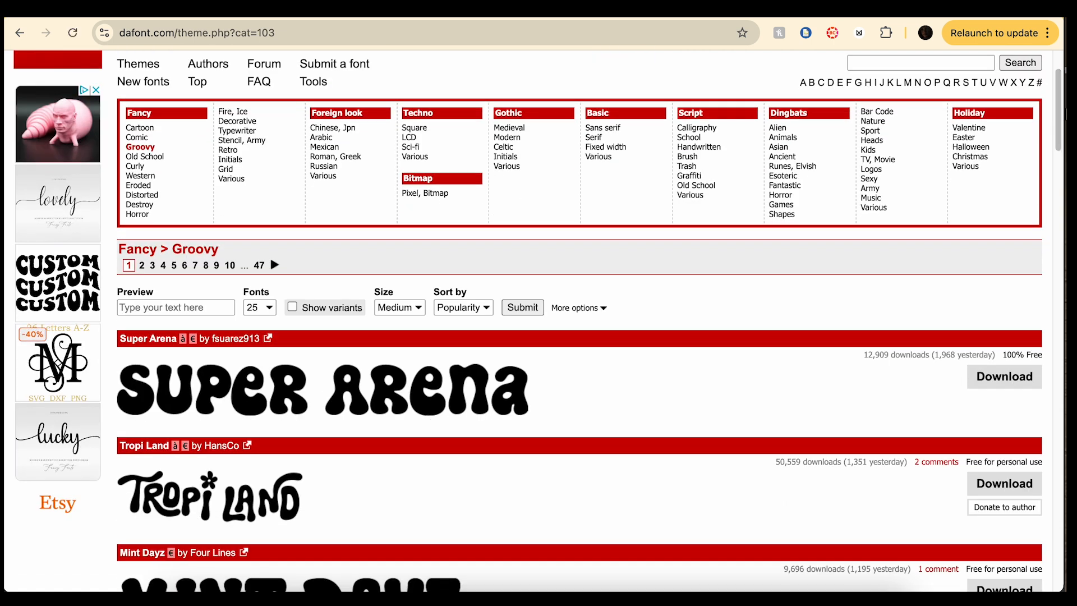
left_click_drag(1065, 112, 1065, 181)
Download Mint Dayz, then open Fancy > Retro and download Saint Carell.
left_click(1009, 178)
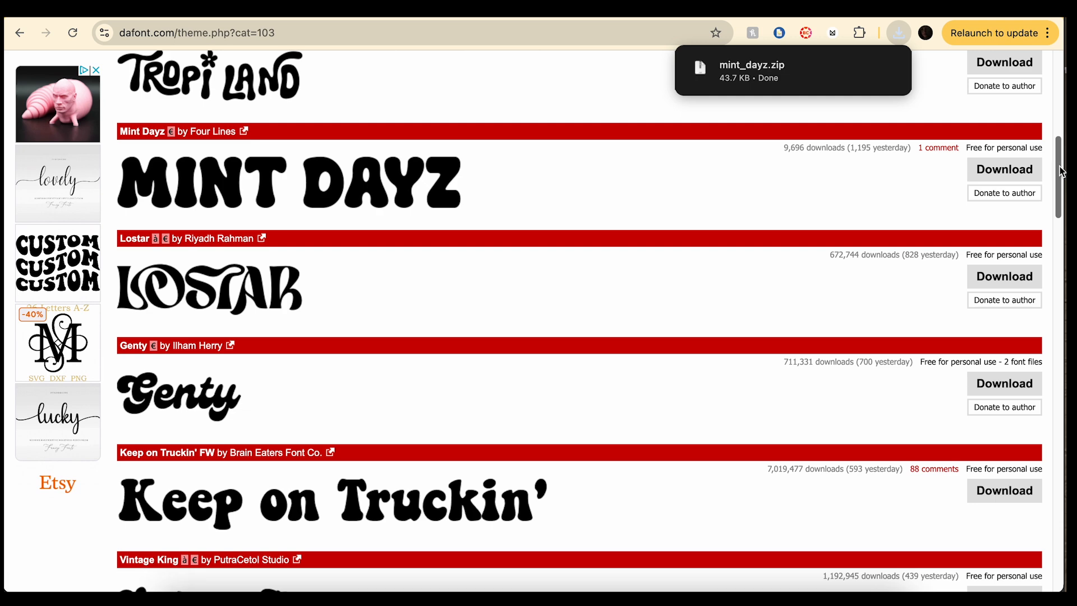
left_click_drag(1059, 171, 1062, 534)
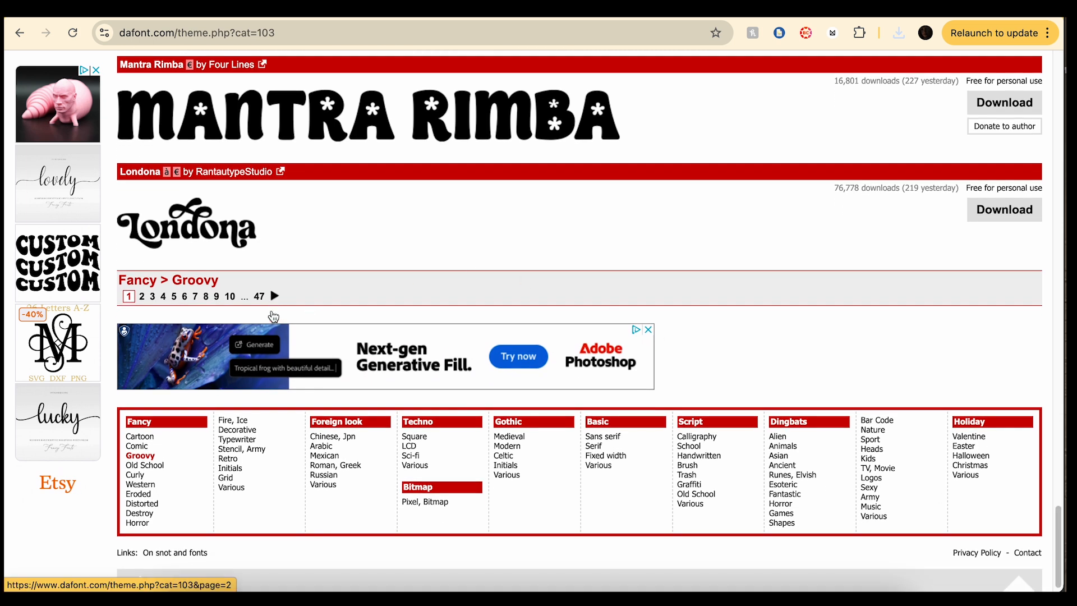
left_click(229, 458)
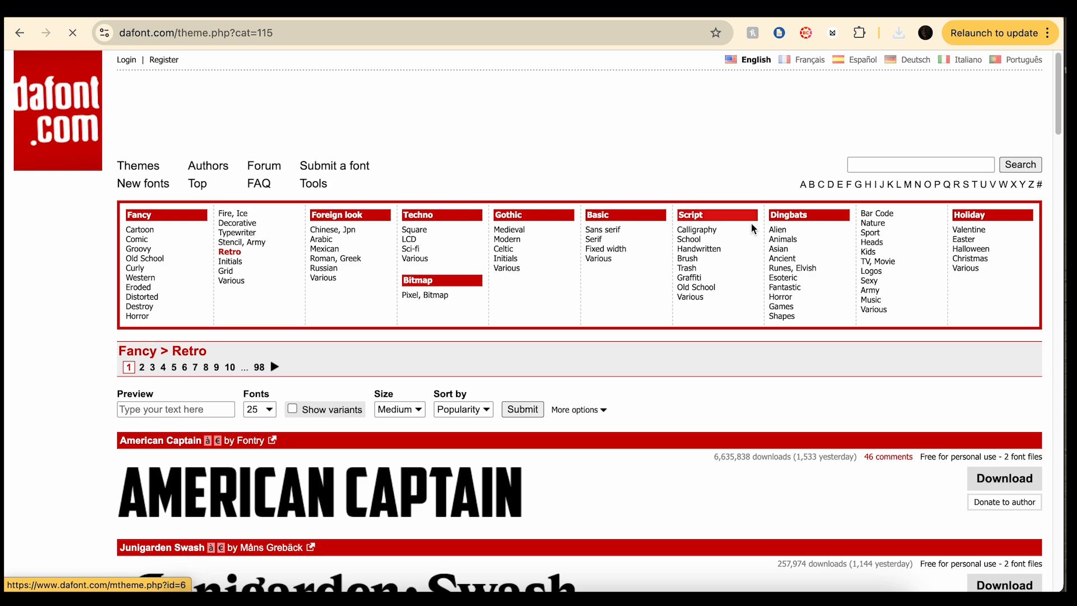
left_click_drag(1057, 90, 1065, 210)
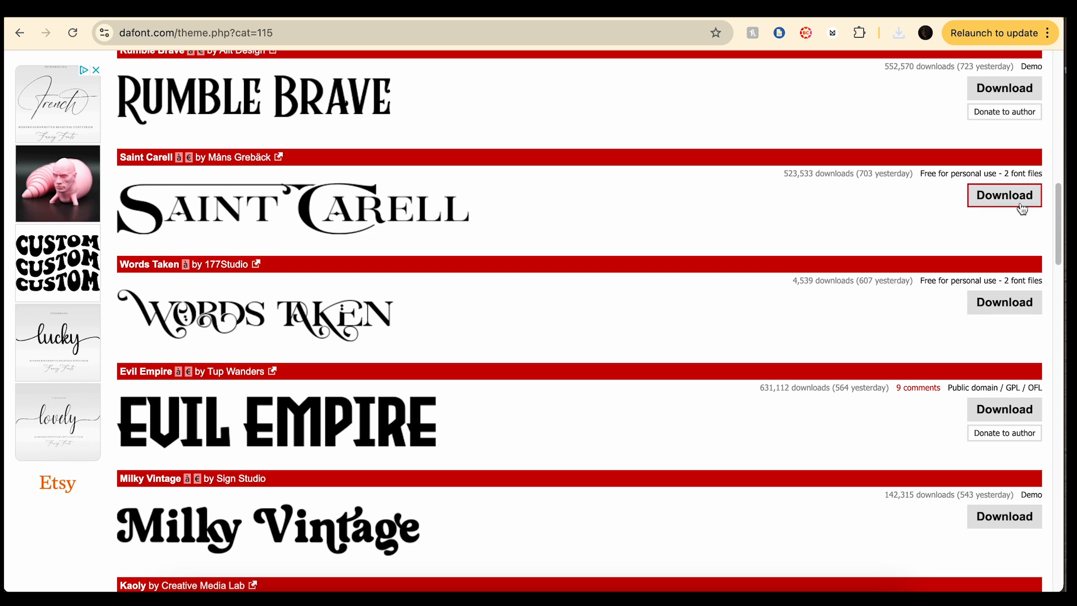
left_click(1004, 195)
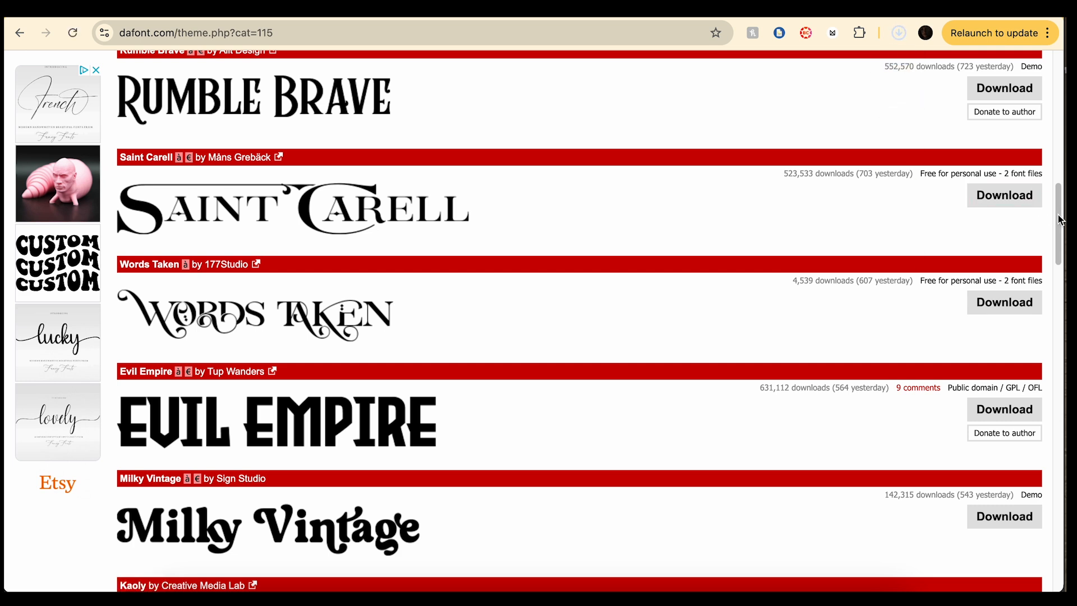
Download the Posterable and Bright Almond fonts from the Retro list.
scroll(1060, 220, "down", 1)
scroll(1062, 224, "down", 5)
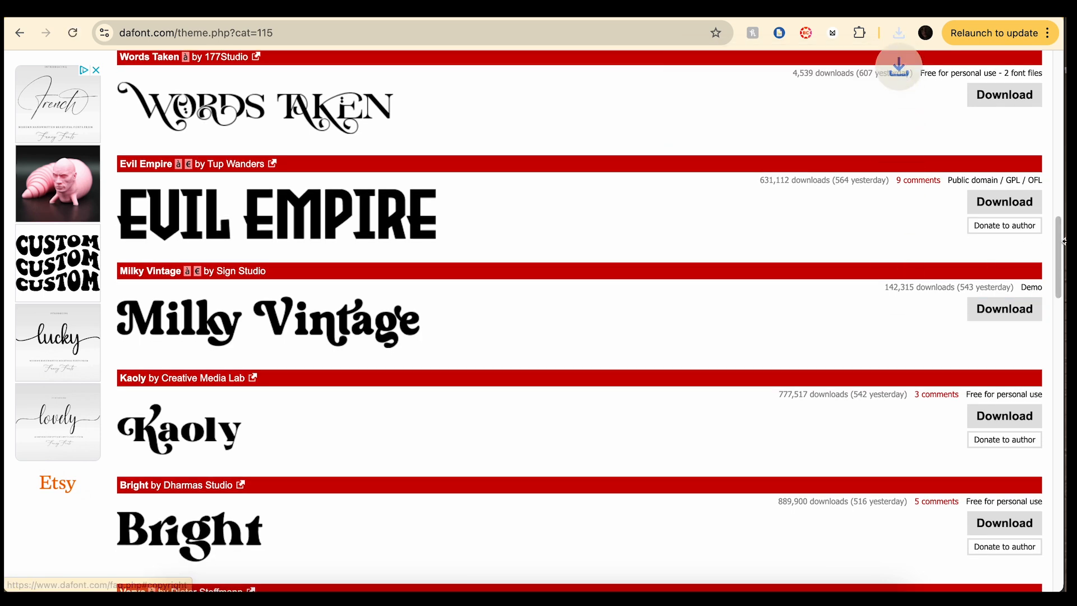
left_click_drag(1058, 251, 1064, 352)
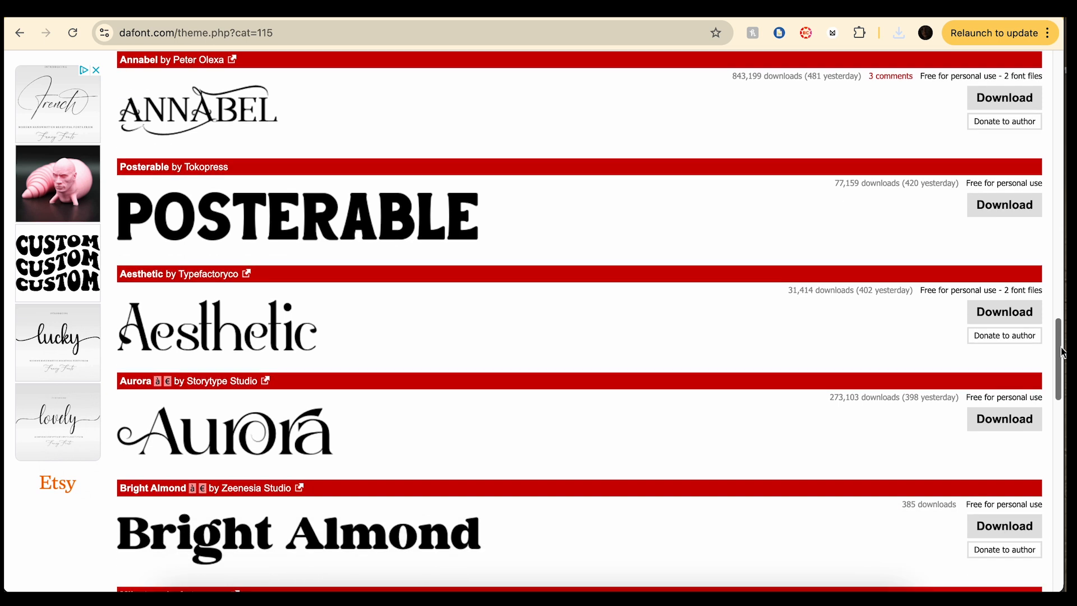
left_click(1005, 205)
left_click_drag(1060, 369, 1059, 406)
left_click(1004, 292)
left_click_drag(1059, 416, 1064, 112)
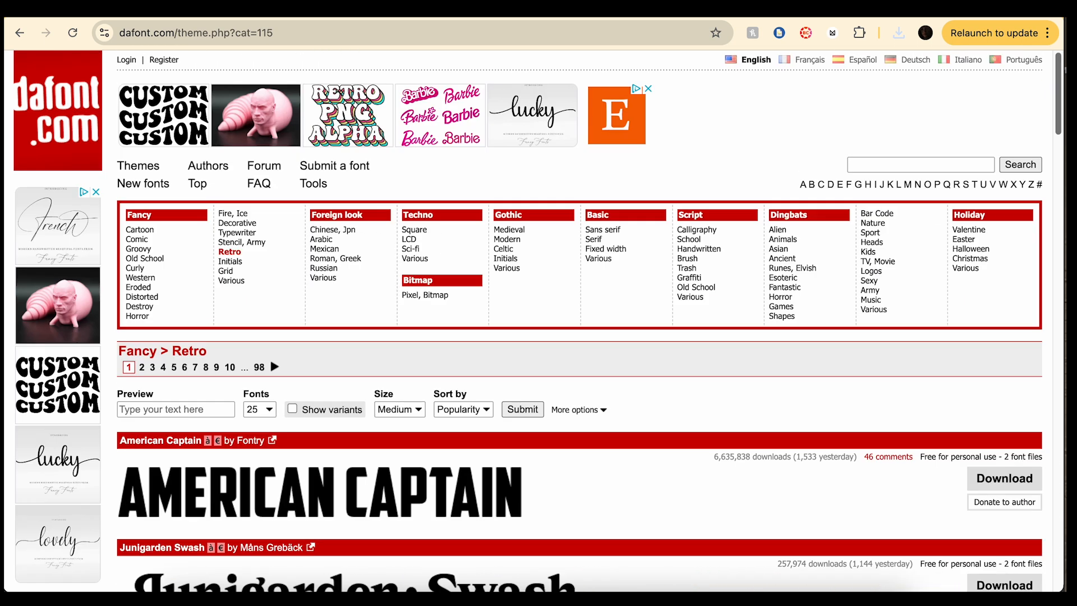
Open bright_almond.zip, posterable.zip and milky_vintage.zip from the recent downloads list.
left_click(898, 34)
left_click(759, 96)
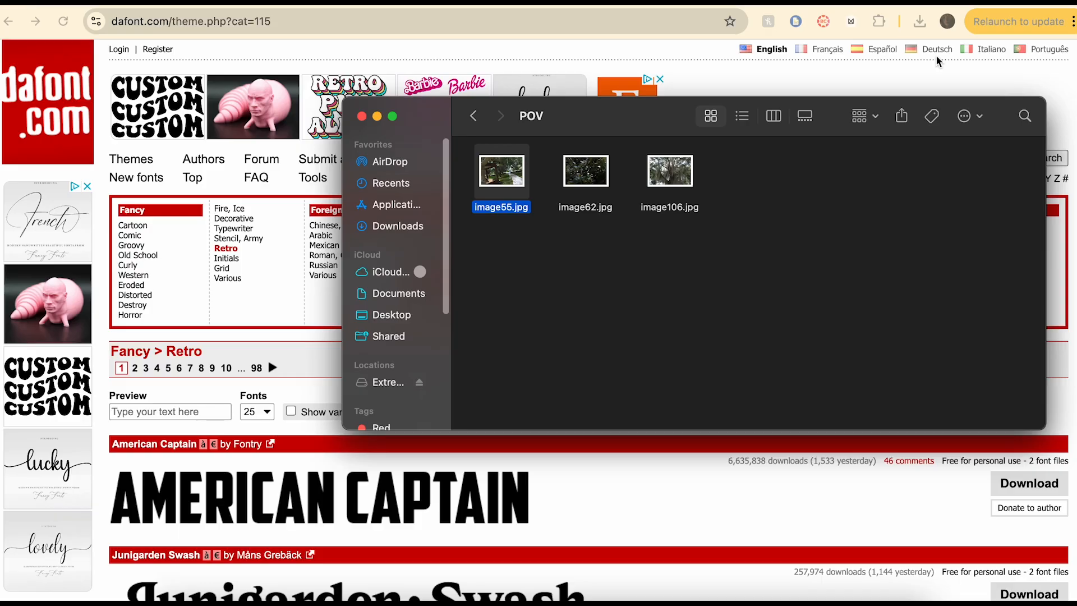
left_click(920, 21)
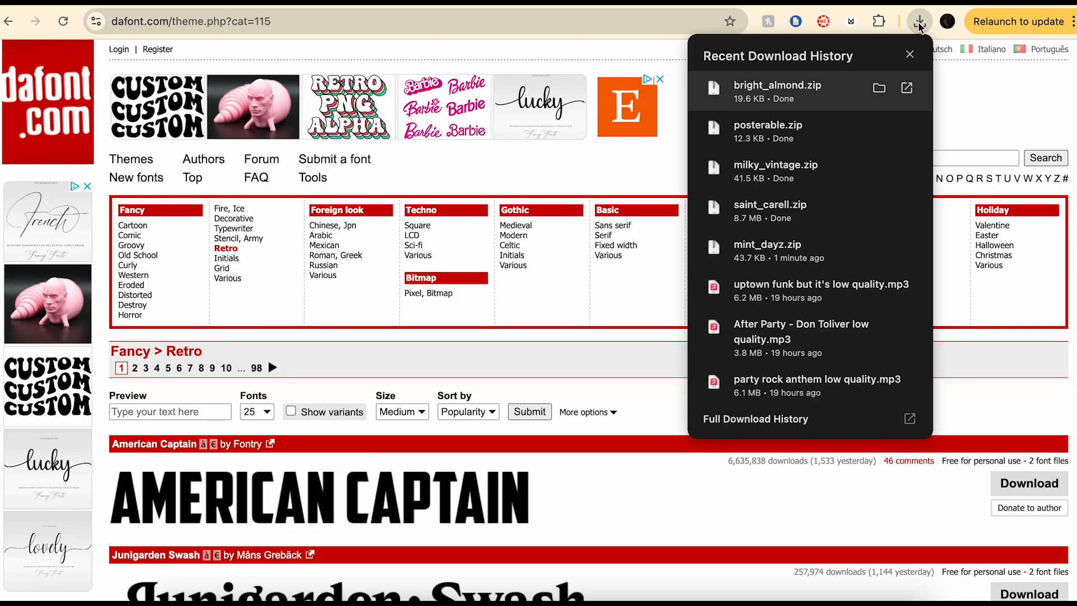
left_click(845, 131)
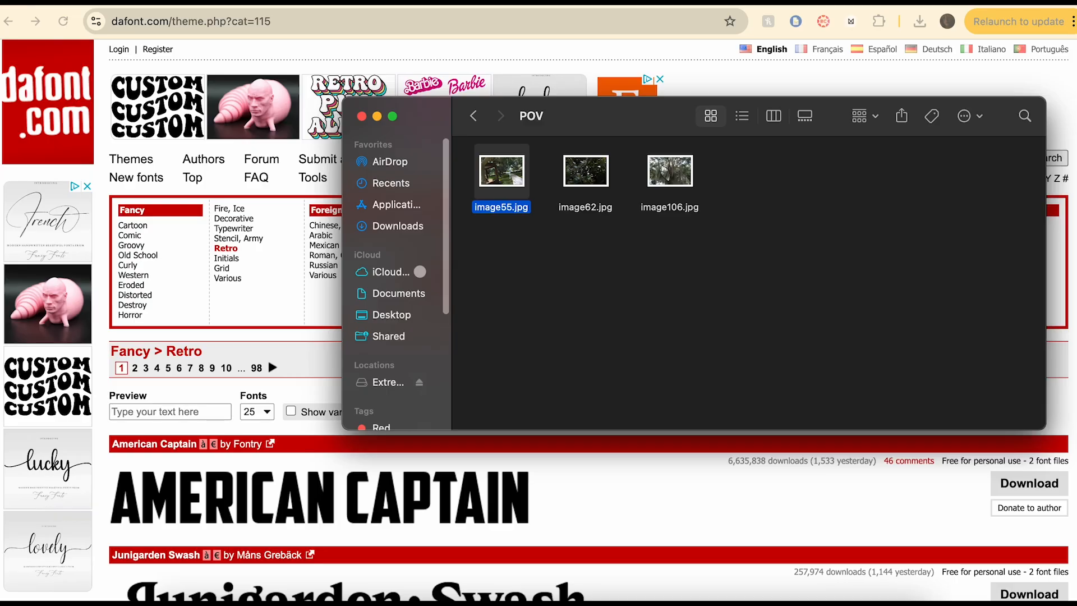
left_click(920, 21)
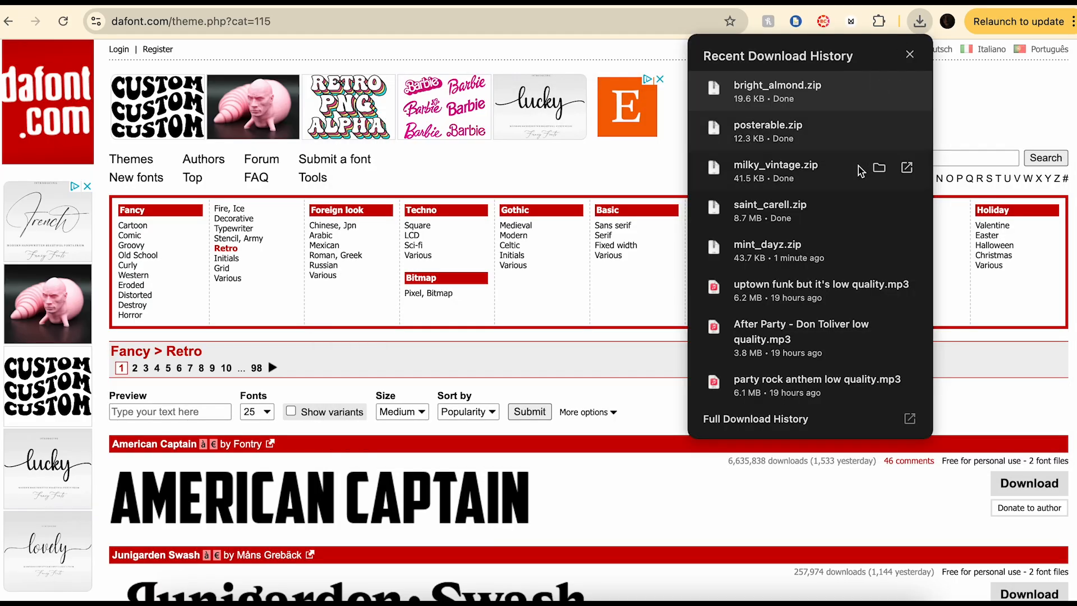
left_click(775, 168)
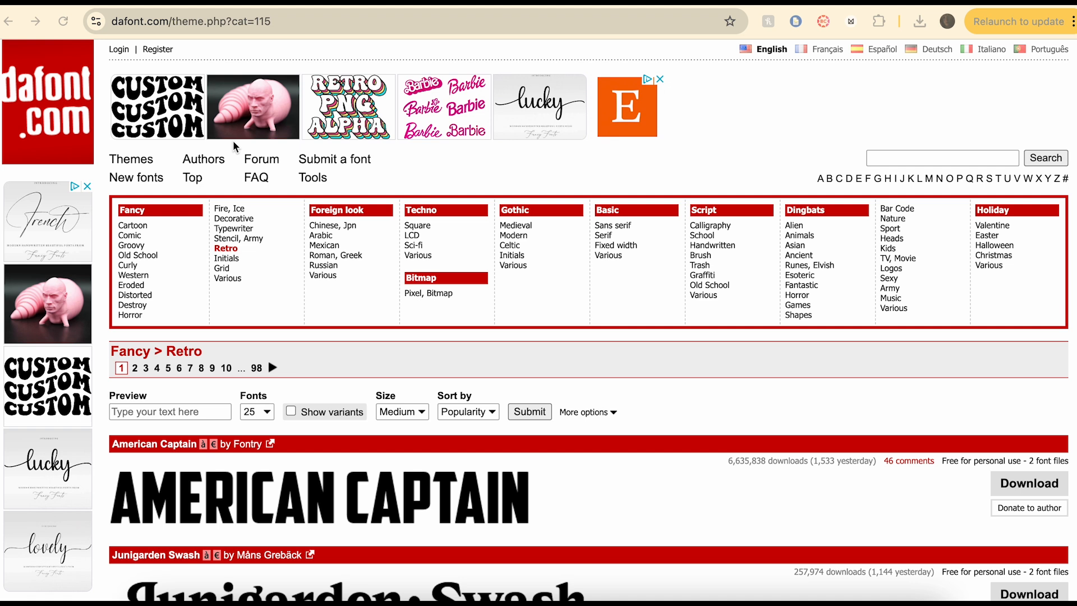
left_click(920, 21)
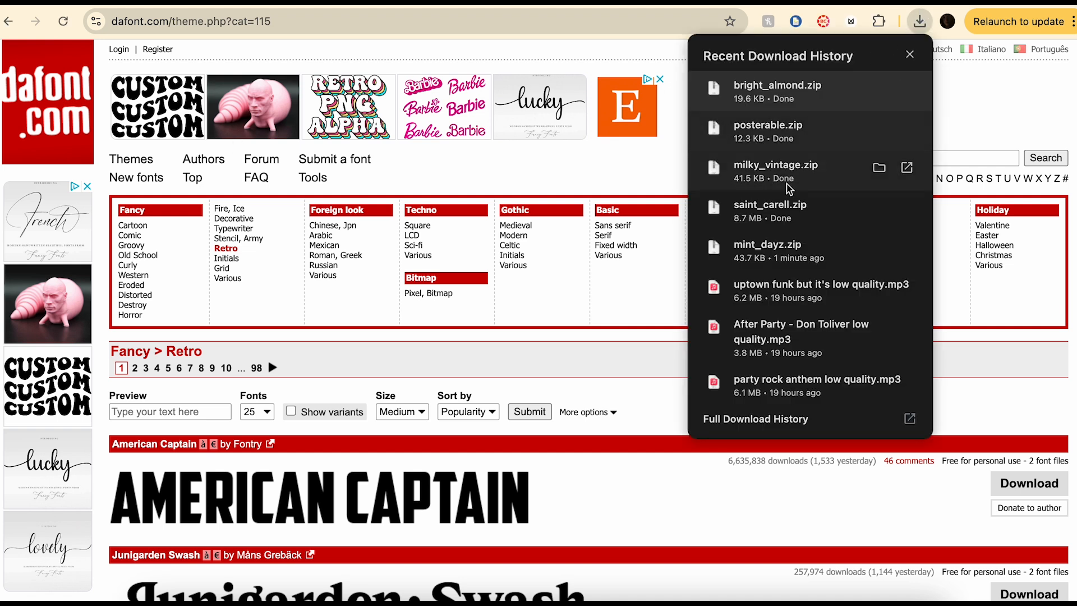
Unzip the saint_carell, mint_dayz, milky_vintage and bright_almond archives, then move the Bright Almond font below the first font.
left_click(776, 213)
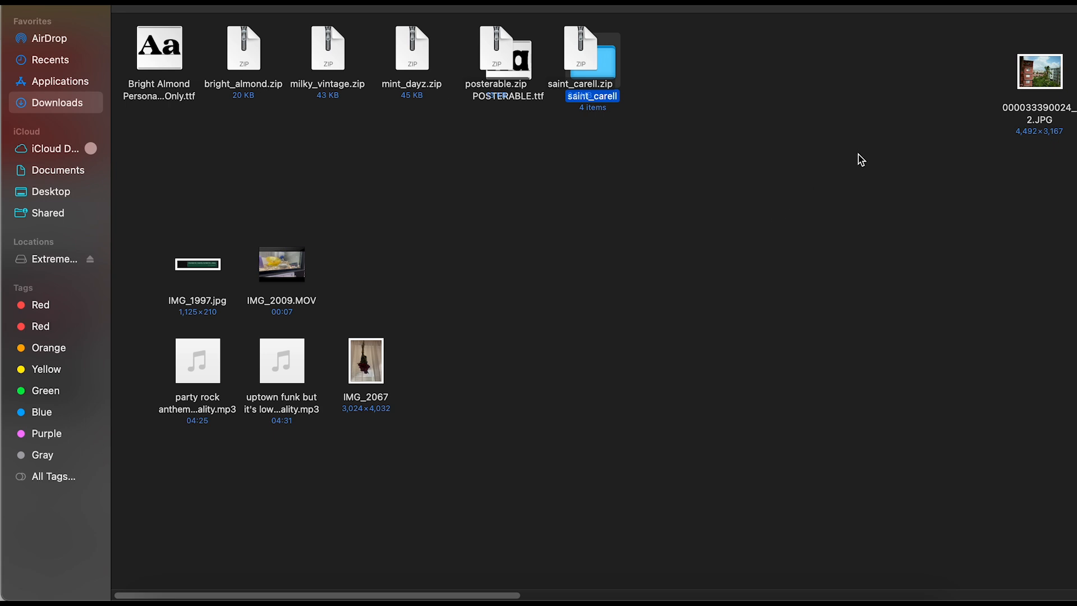
left_click(416, 50)
double_click(416, 49)
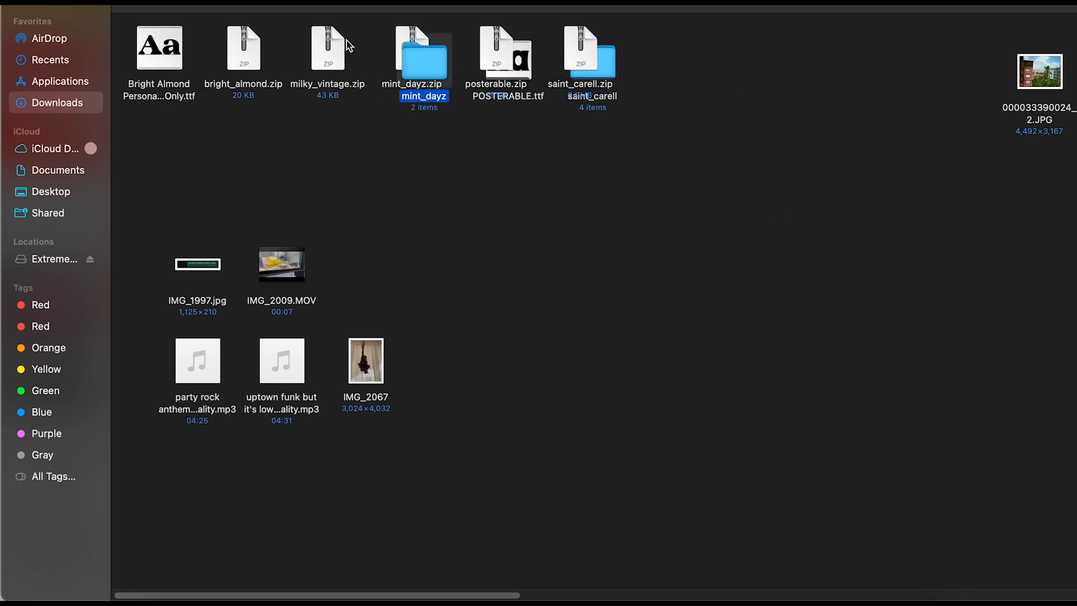
double_click(337, 38)
double_click(249, 51)
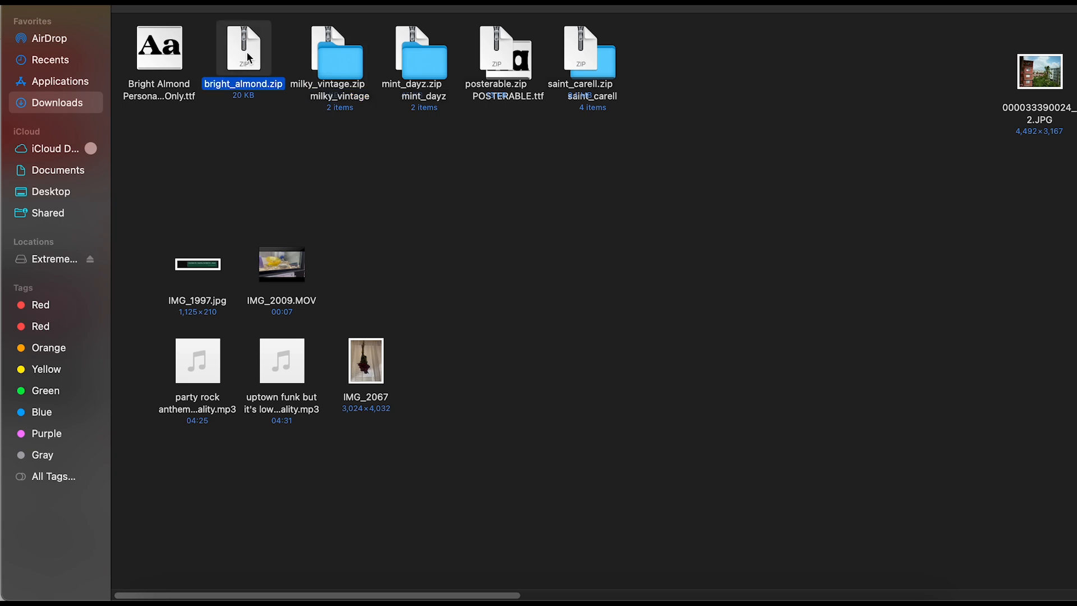
left_click(583, 197)
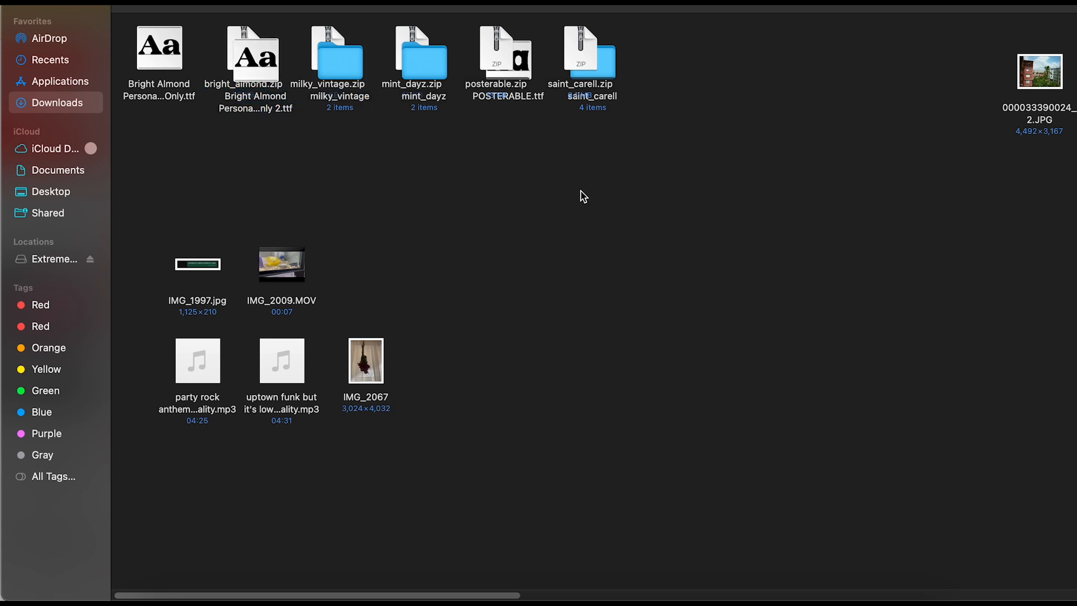
left_click_drag(259, 76, 160, 135)
Install the Bright Almond and Milky Vintage fonts through Font Book.
double_click(161, 136)
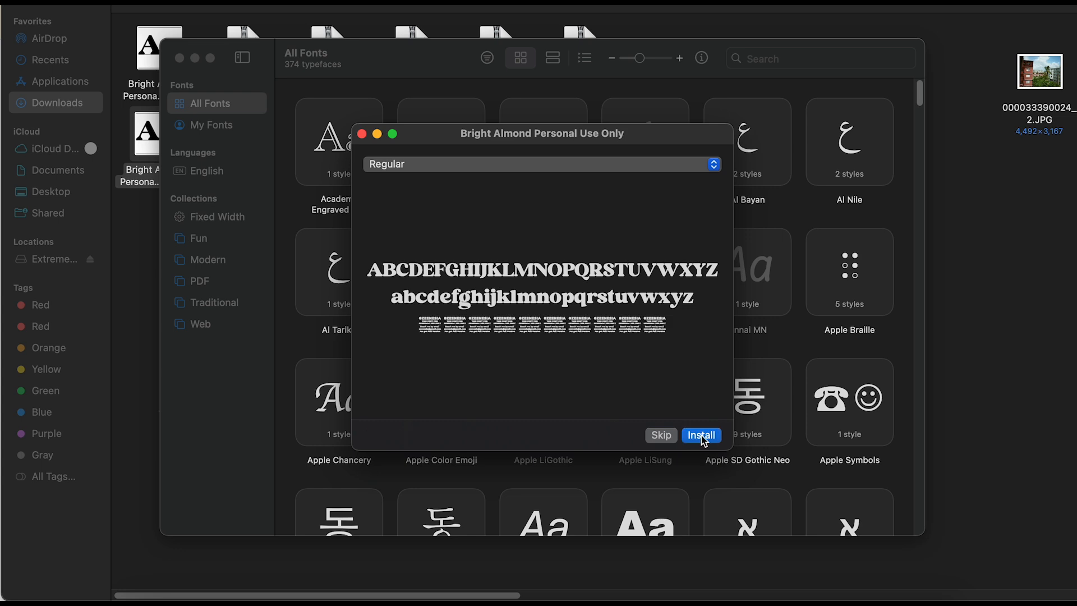
left_click(702, 437)
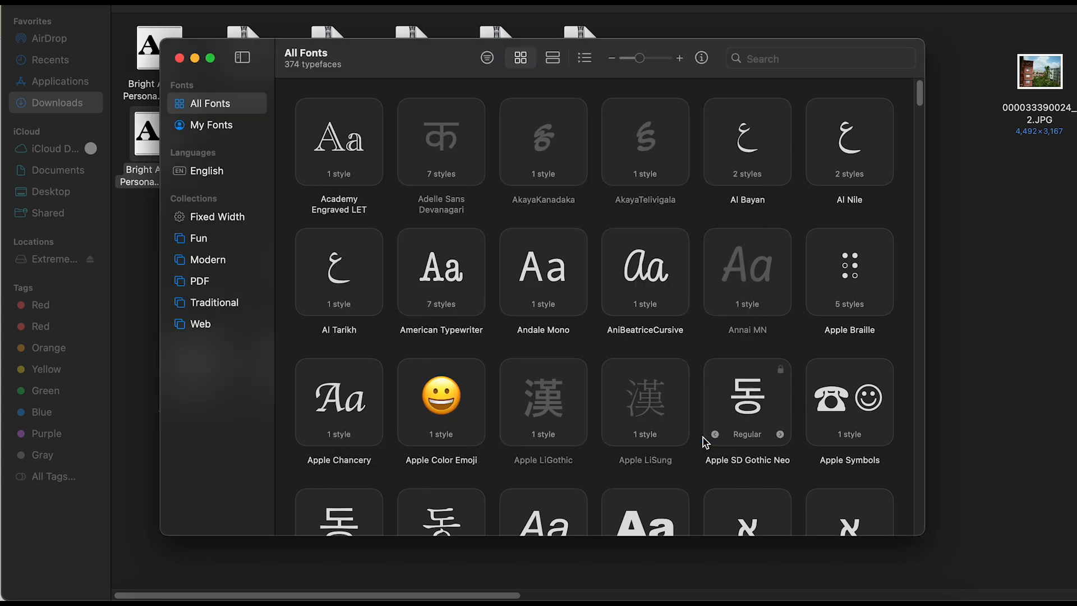
left_click(178, 59)
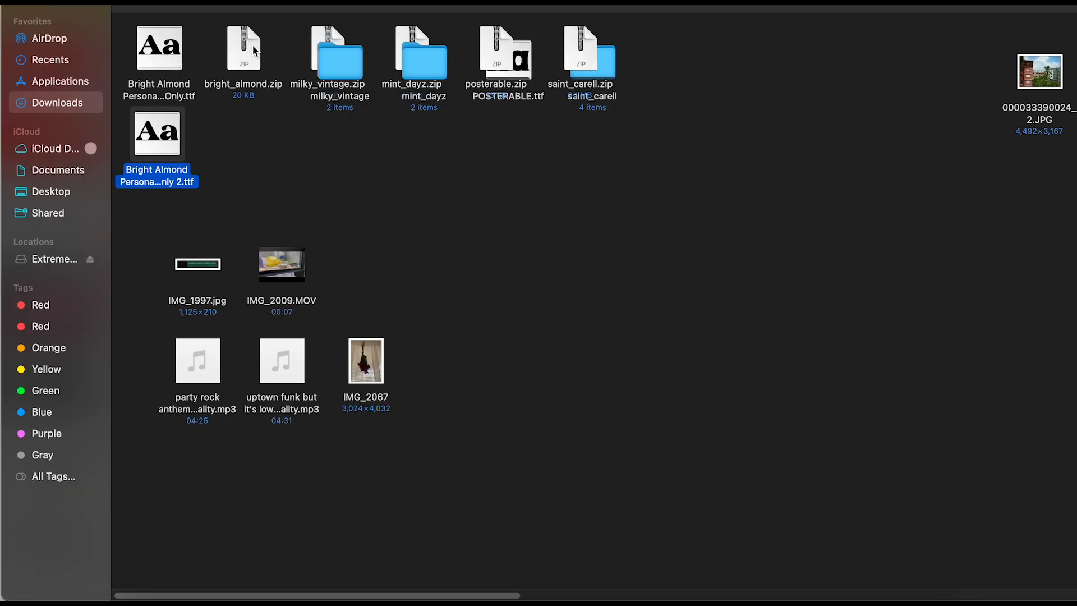
double_click(345, 62)
double_click(170, 55)
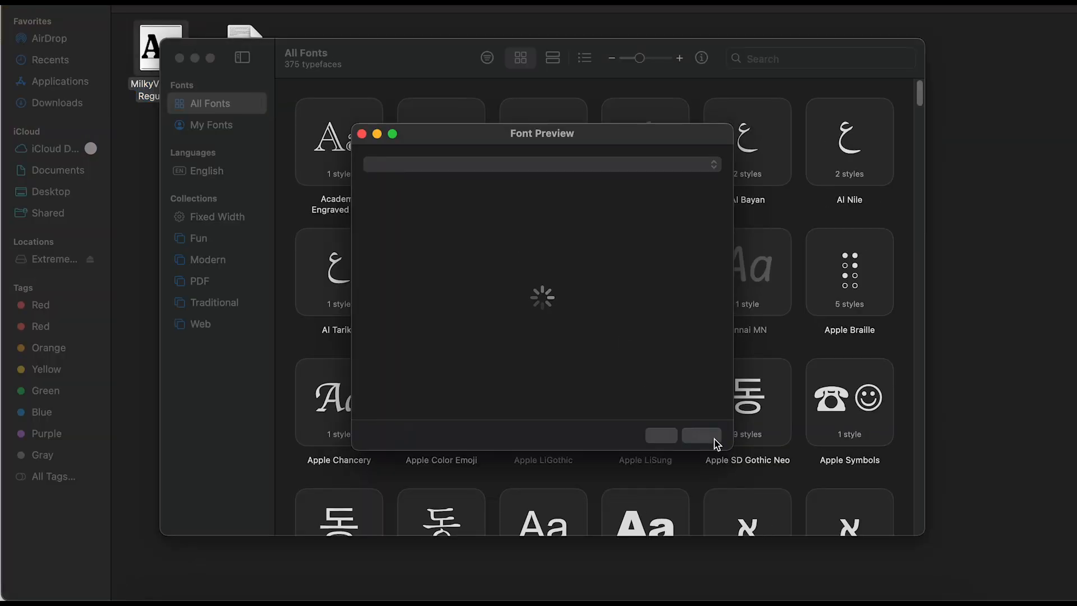
left_click(714, 438)
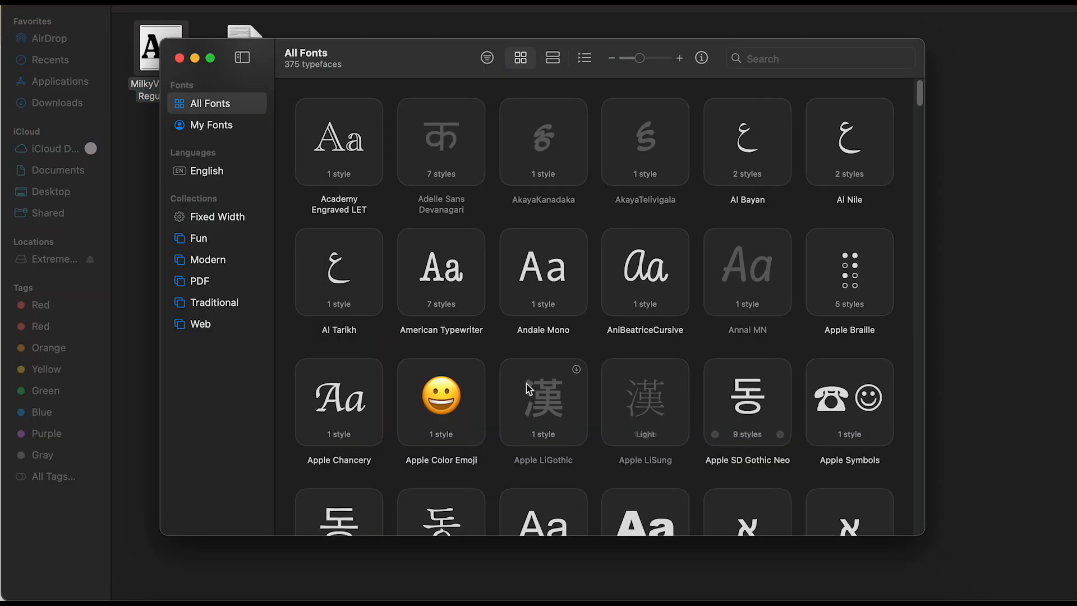
left_click(180, 59)
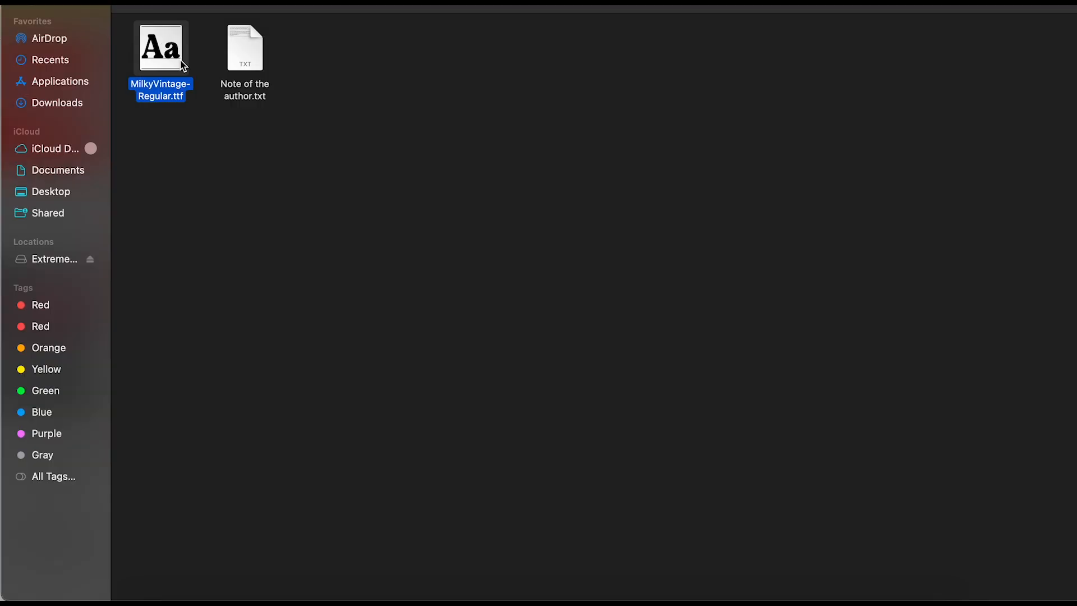
Install the Mint Dayz font from the mint_dayz folder.
key("super+[")
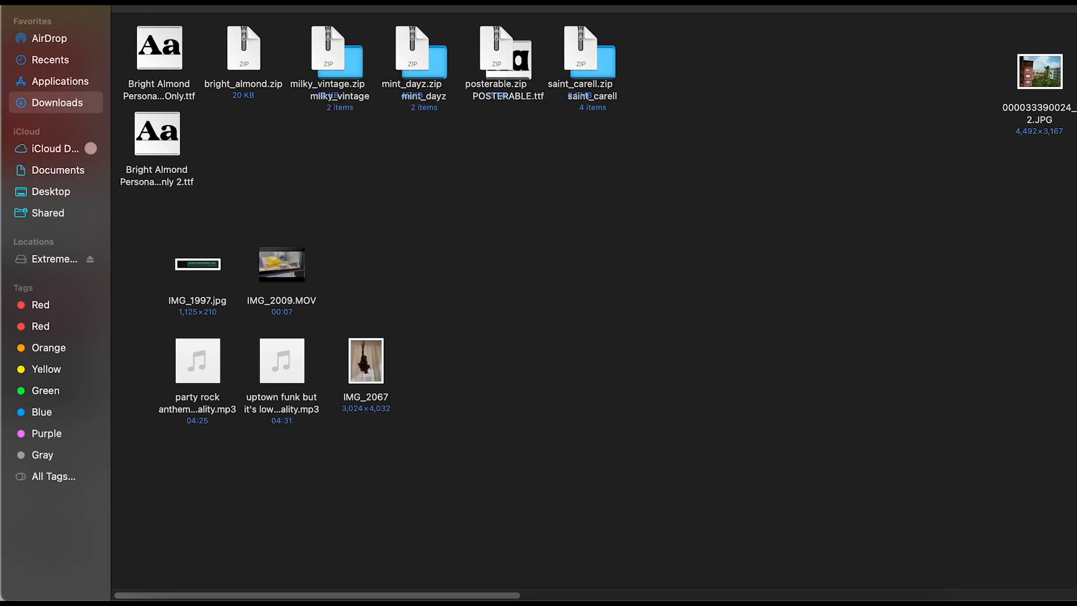
double_click(446, 68)
left_click(160, 55)
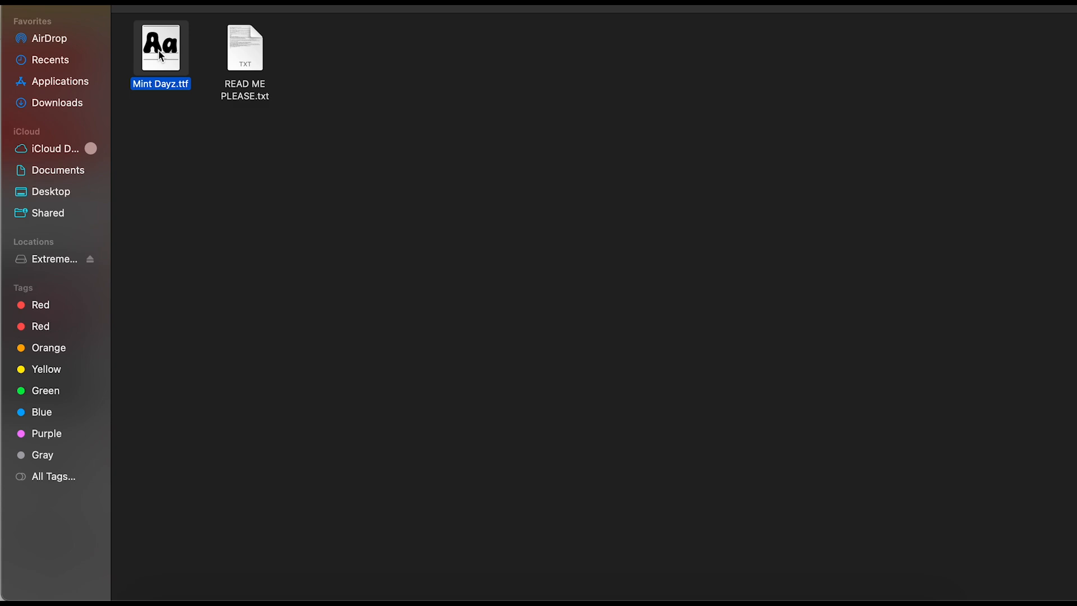
double_click(160, 55)
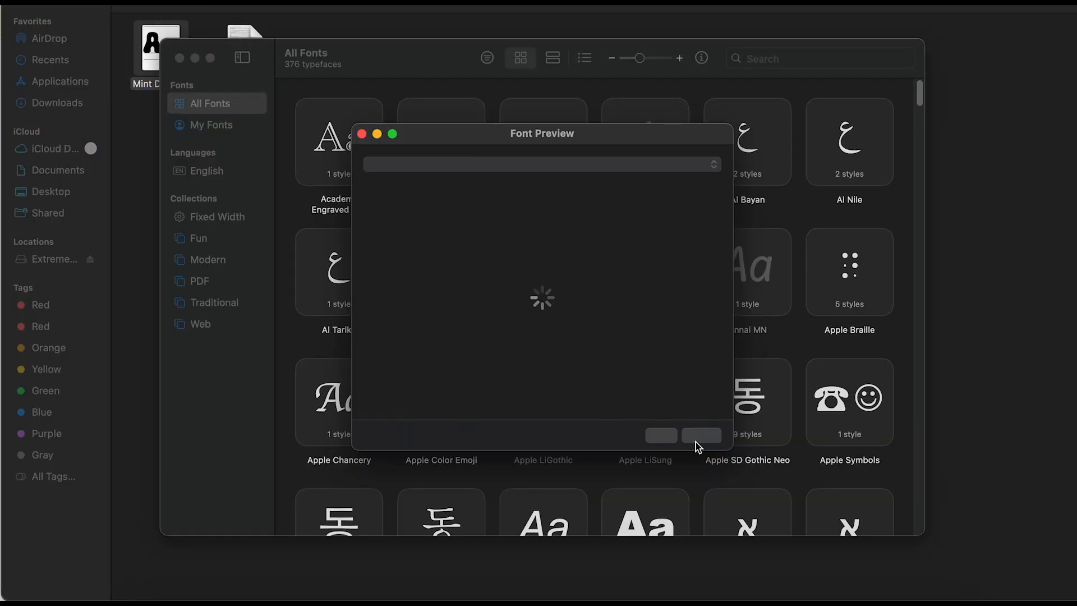
left_click(700, 437)
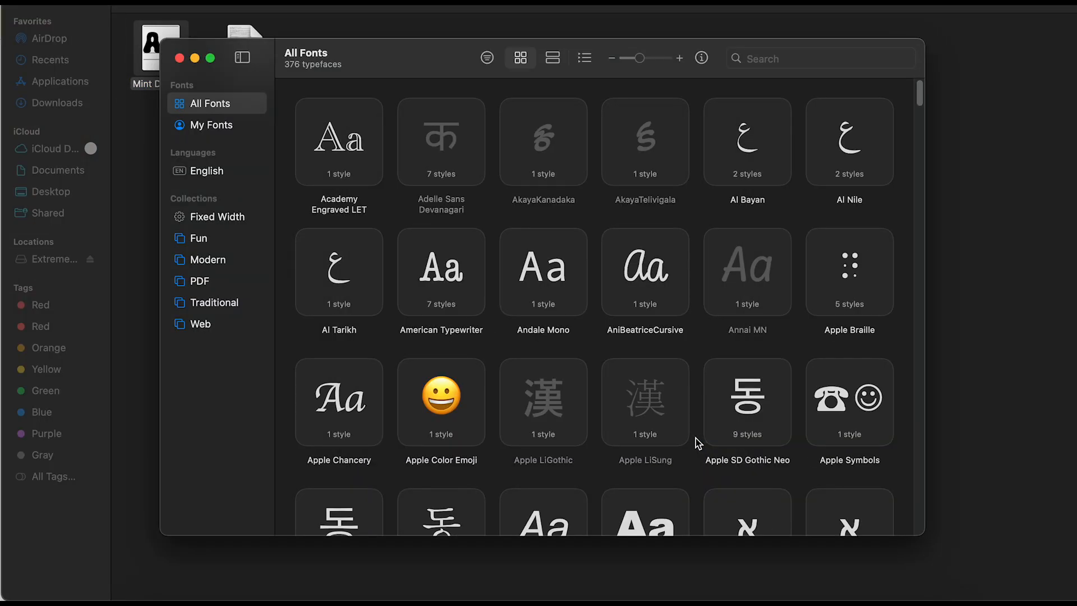
left_click(179, 58)
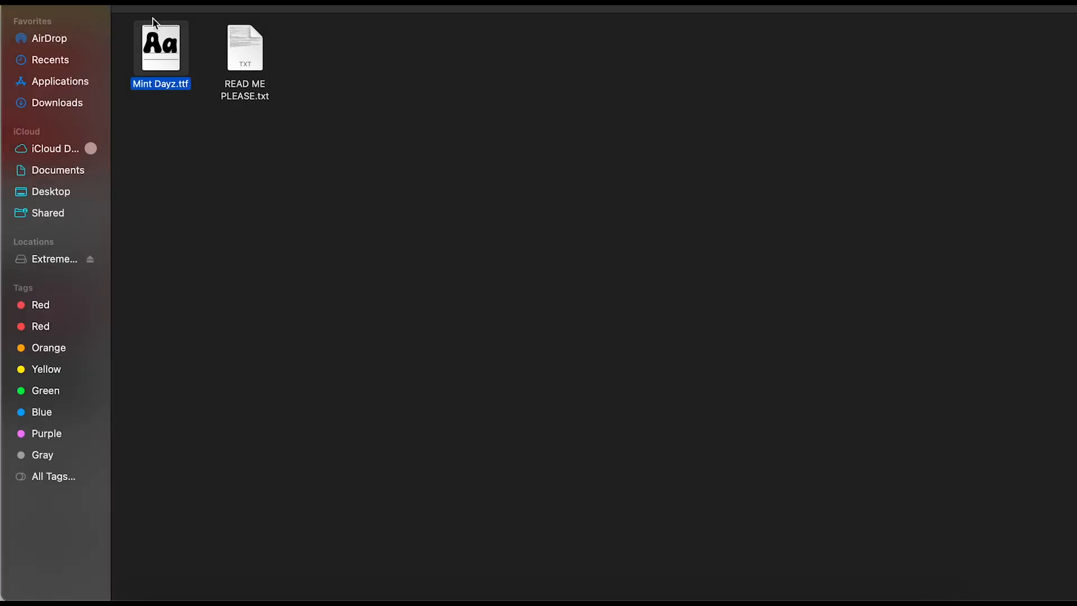
Install the POSTERABLE font and select the word Title on the left page.
left_click(133, 5)
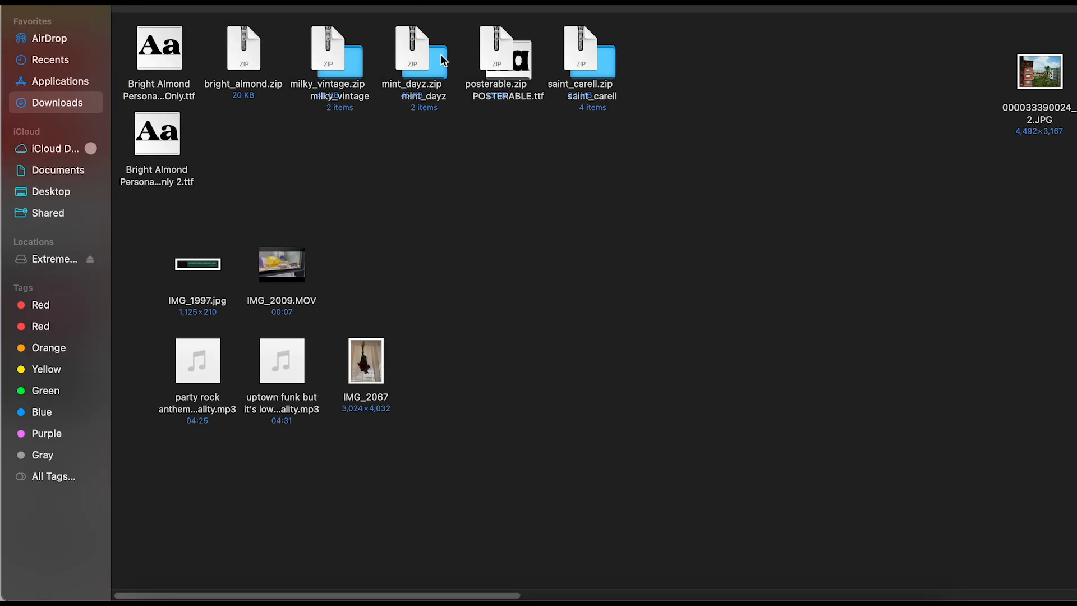
double_click(524, 58)
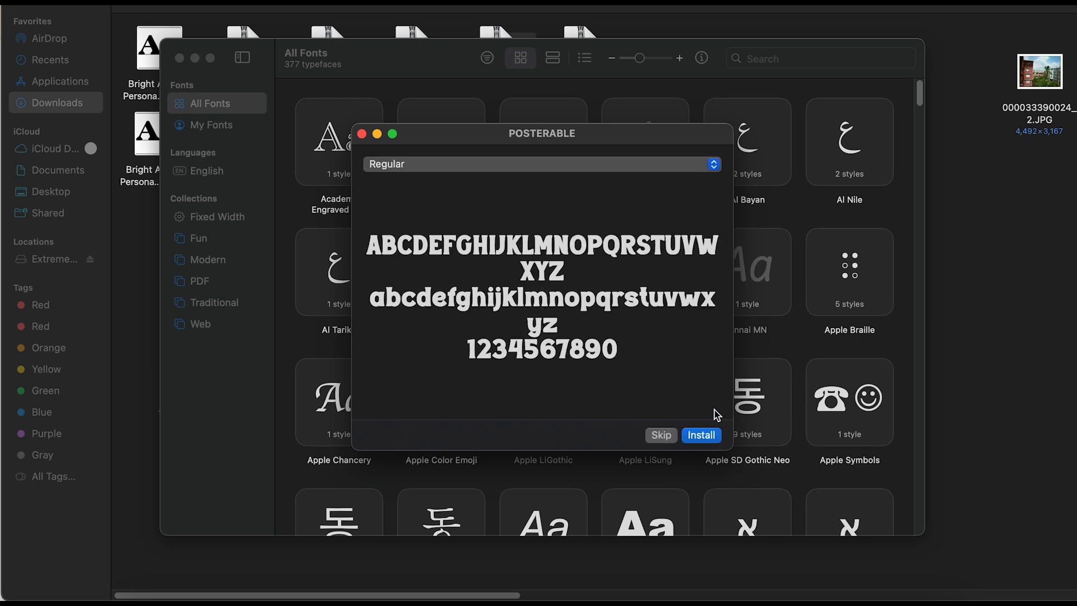
left_click(701, 435)
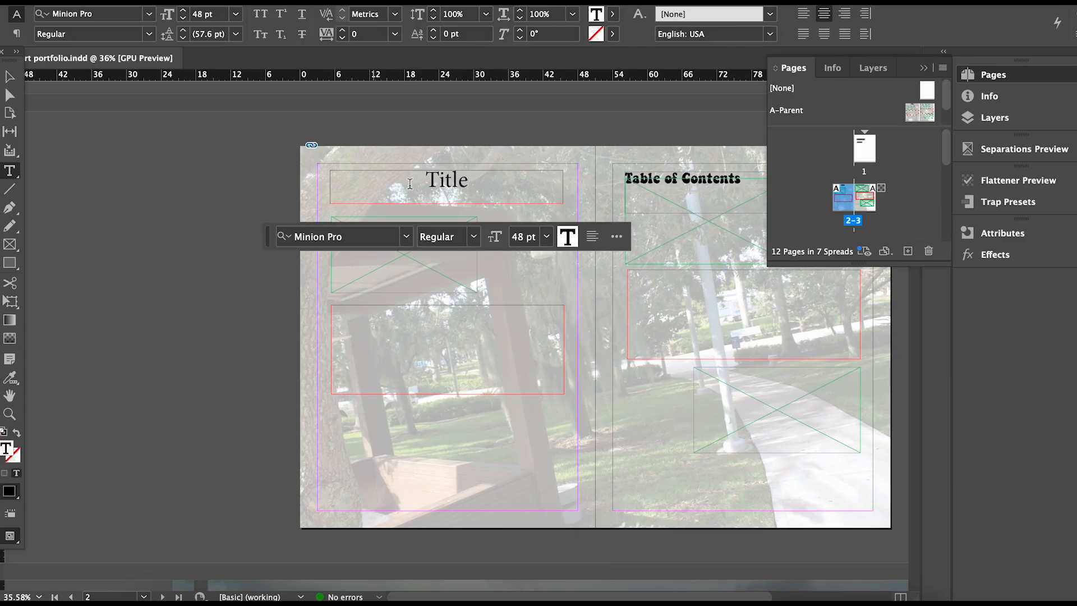
double_click(414, 177)
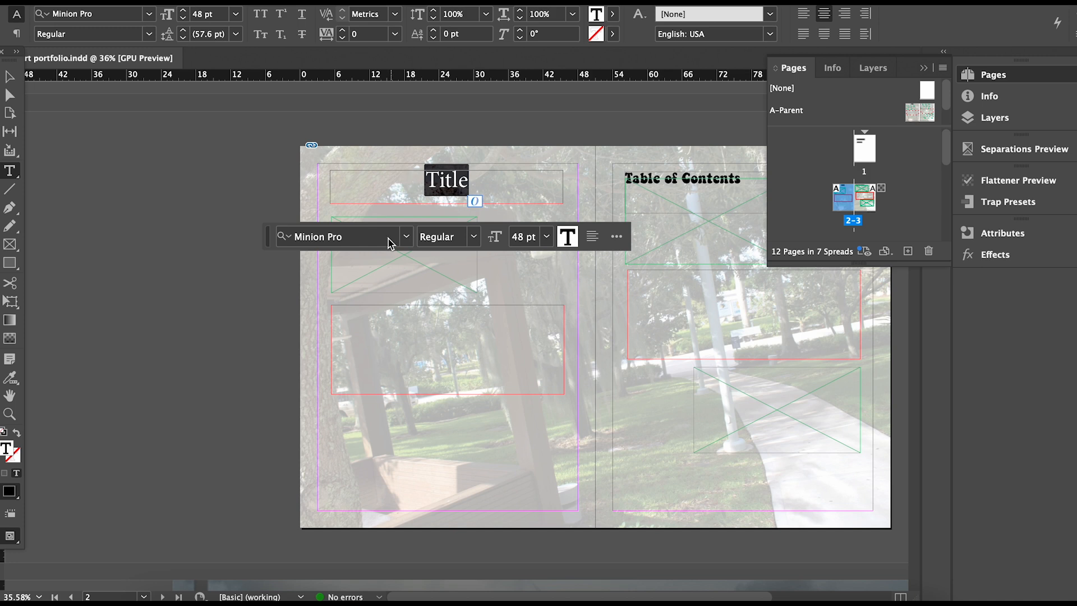
Set the Title text in Mint Dayz.
left_click(406, 236)
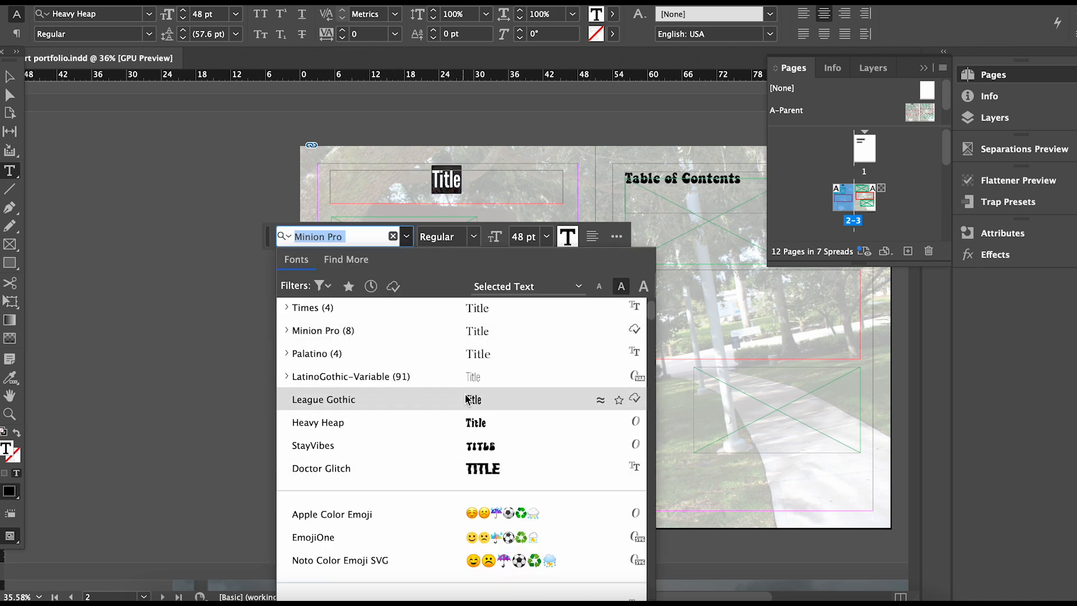
left_click_drag(652, 311, 653, 327)
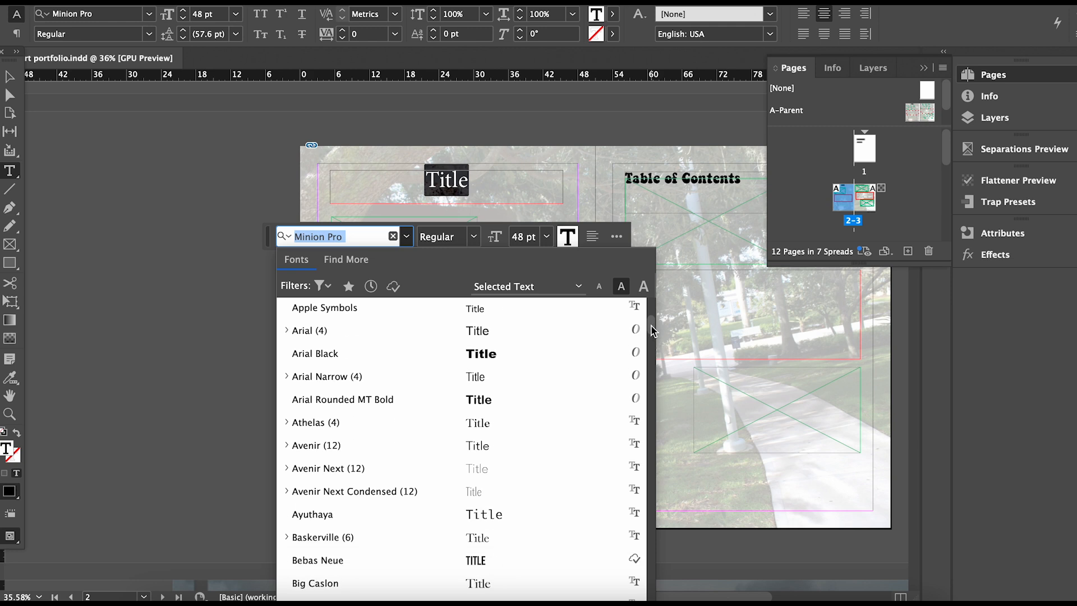
left_click_drag(652, 331, 673, 356)
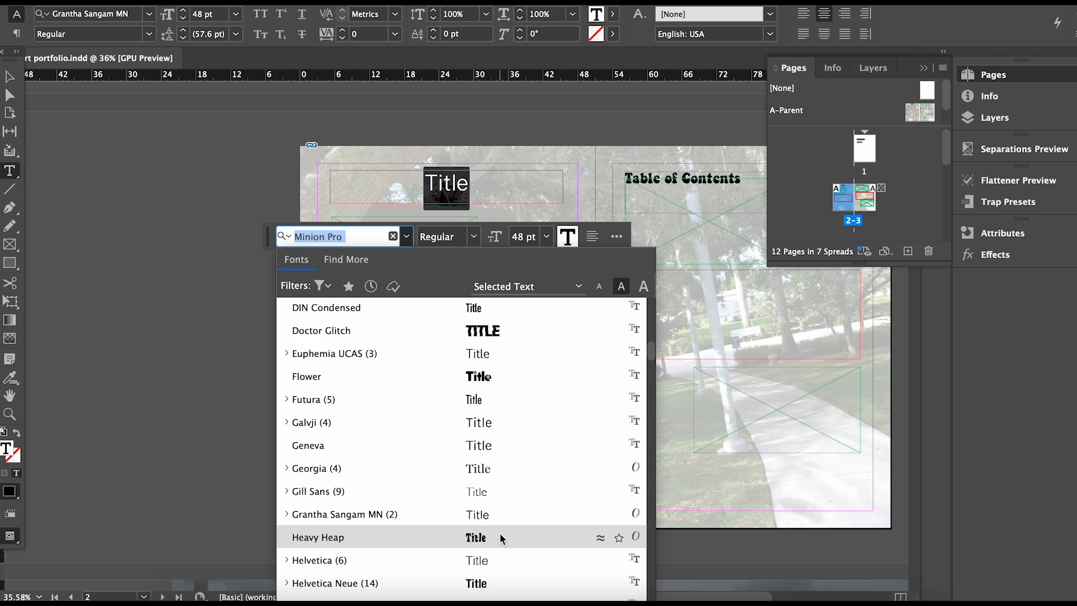
left_click_drag(650, 351, 651, 375)
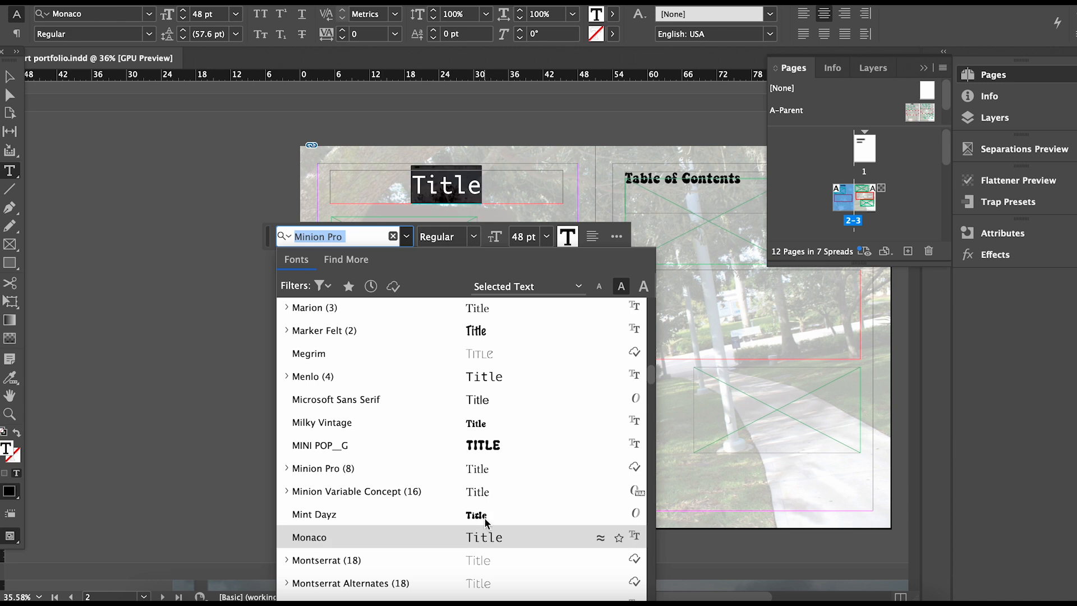
left_click(296, 513)
Switch the Title text to POSTERABLE and look through more fonts.
left_click(406, 237)
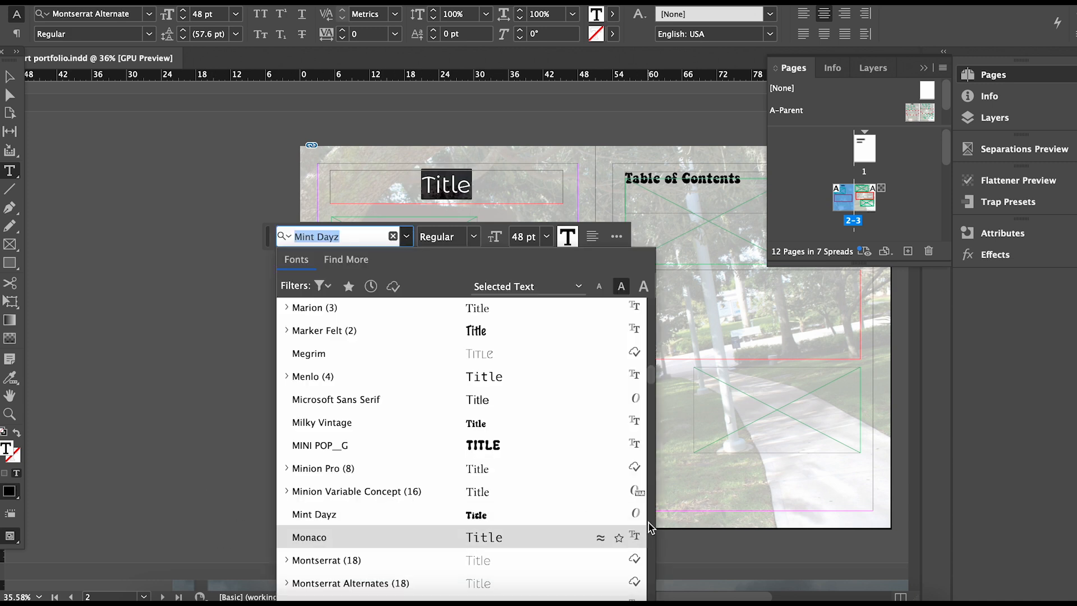
left_click_drag(653, 377, 664, 467)
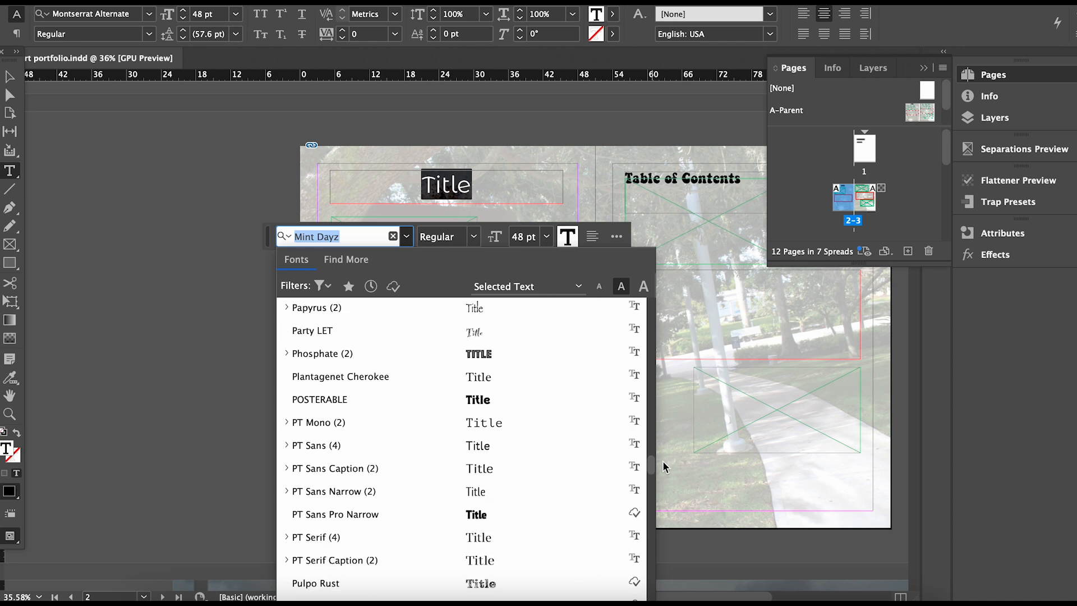
left_click(472, 400)
left_click(406, 236)
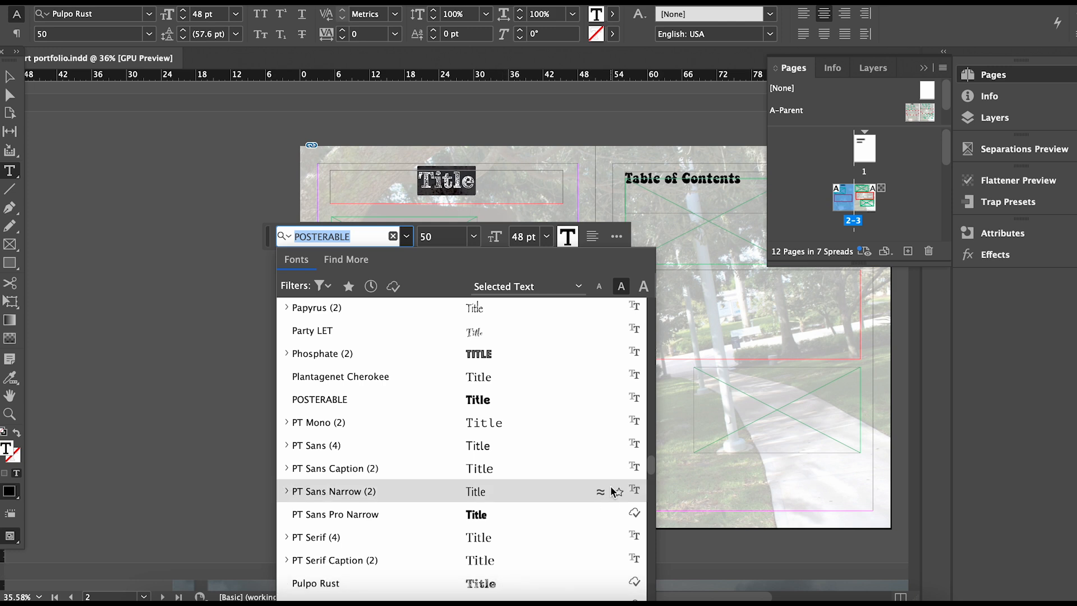
left_click_drag(652, 464, 653, 478)
Set the Title text in StayVibes and browse the font list for alternatives.
left_click(490, 547)
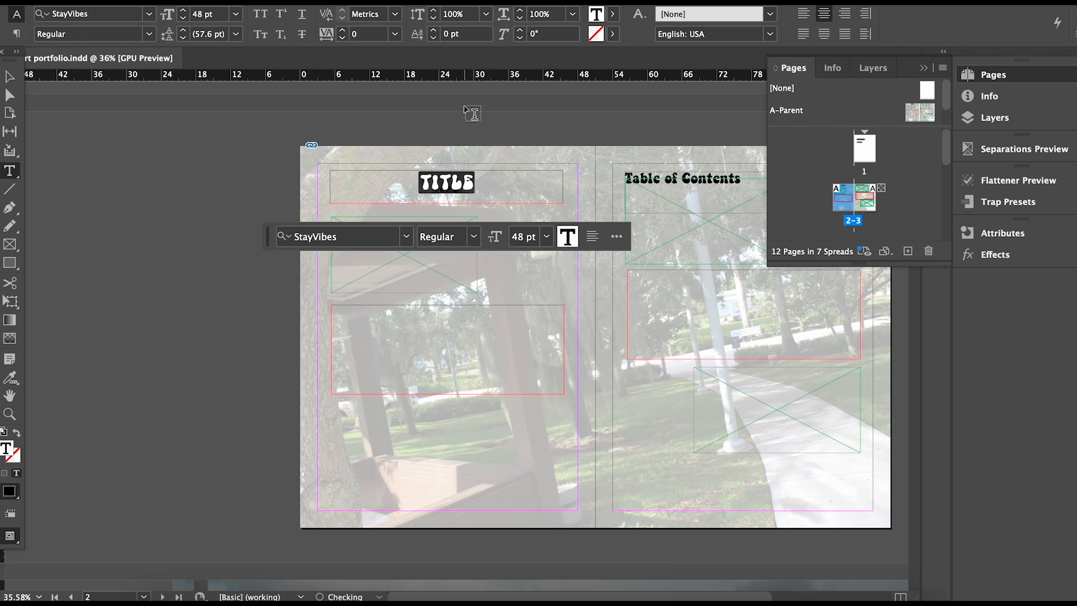
left_click(408, 237)
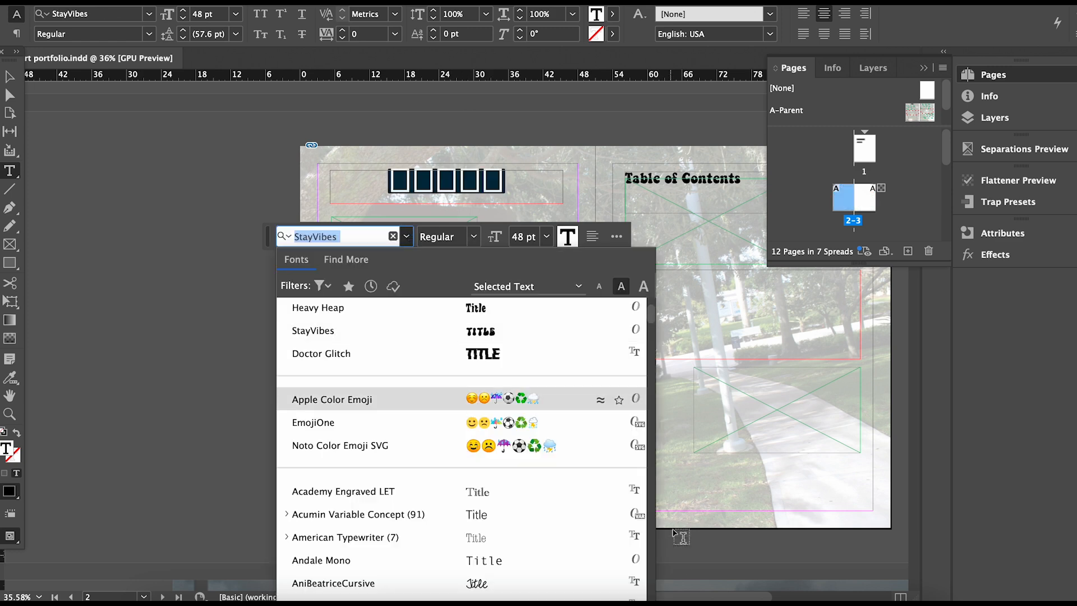
left_click_drag(652, 319, 657, 533)
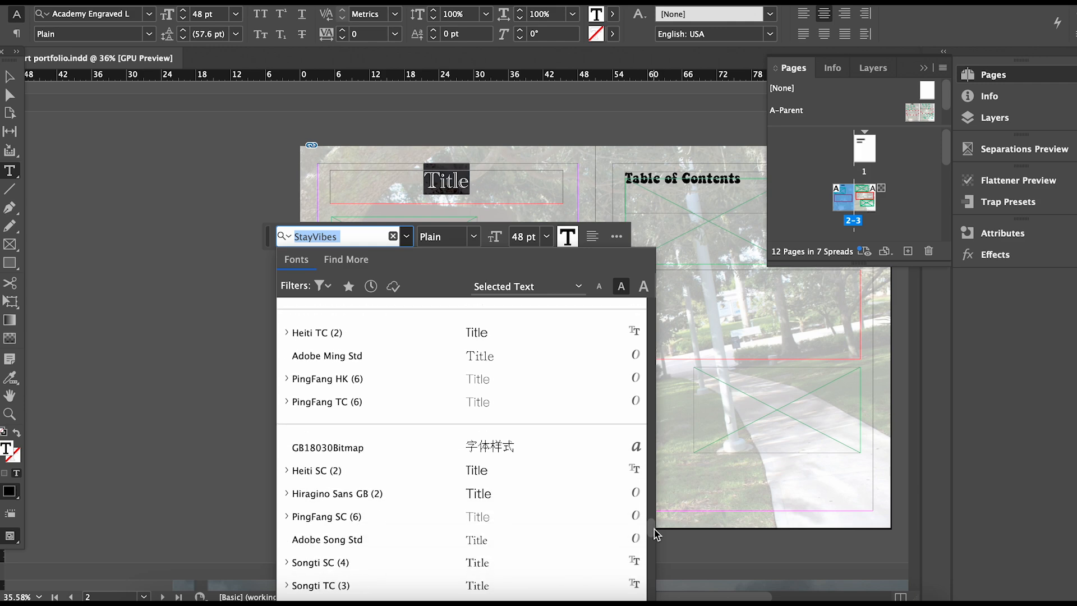
Check the Downloads folder in Finder, then search the font list for 'bru'.
left_click(154, 603)
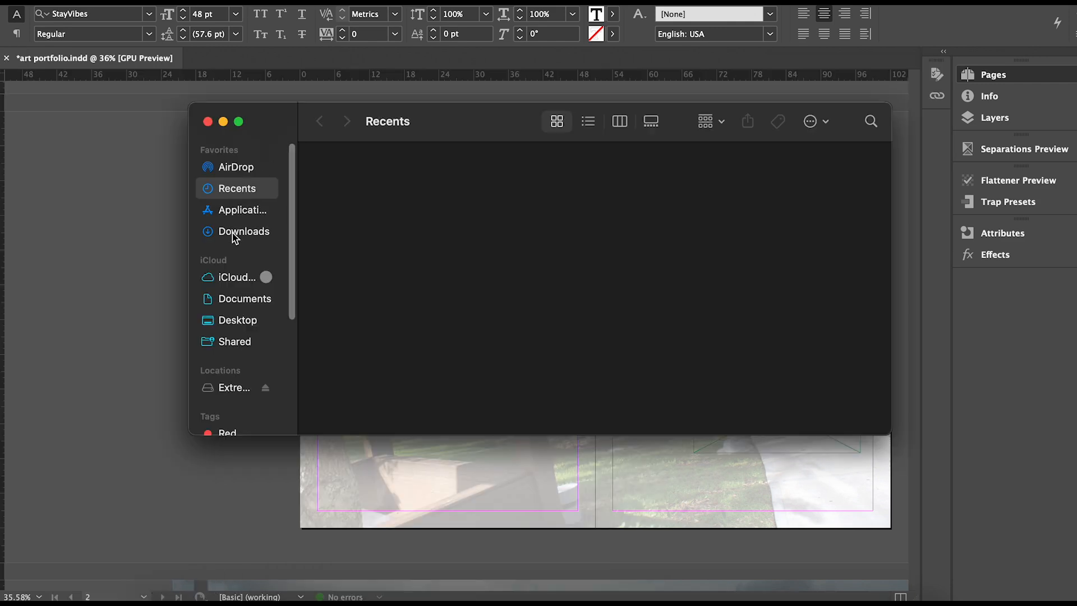
left_click(234, 236)
left_click(224, 121)
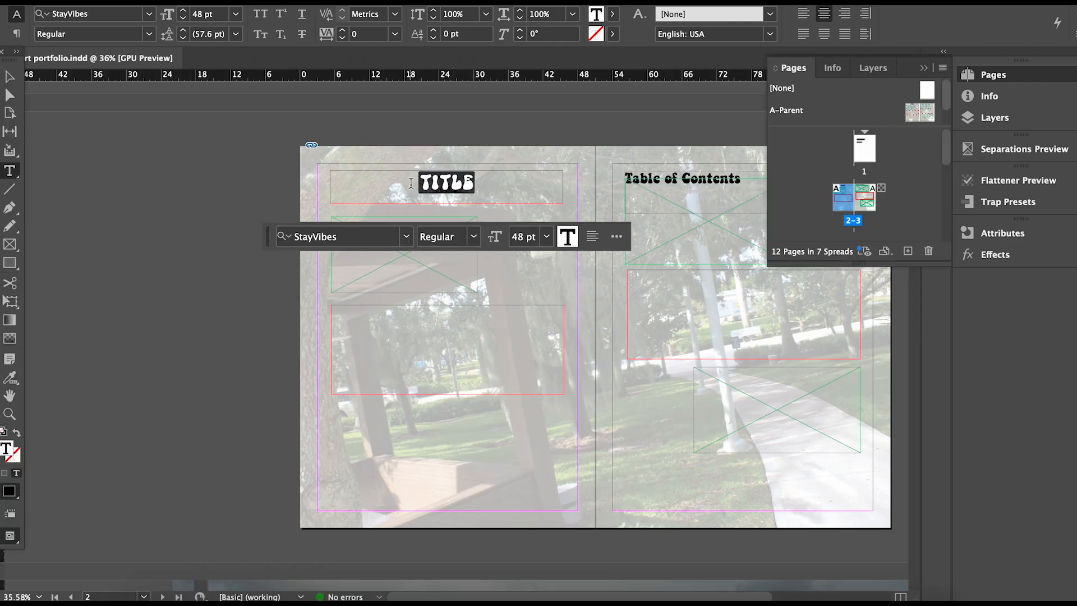
left_click(406, 237)
type("bru")
key("BackSpace")
Try Bright Almond on the title, then set it in Milky Vintage via a 'milky' search.
type("i")
left_click(371, 310)
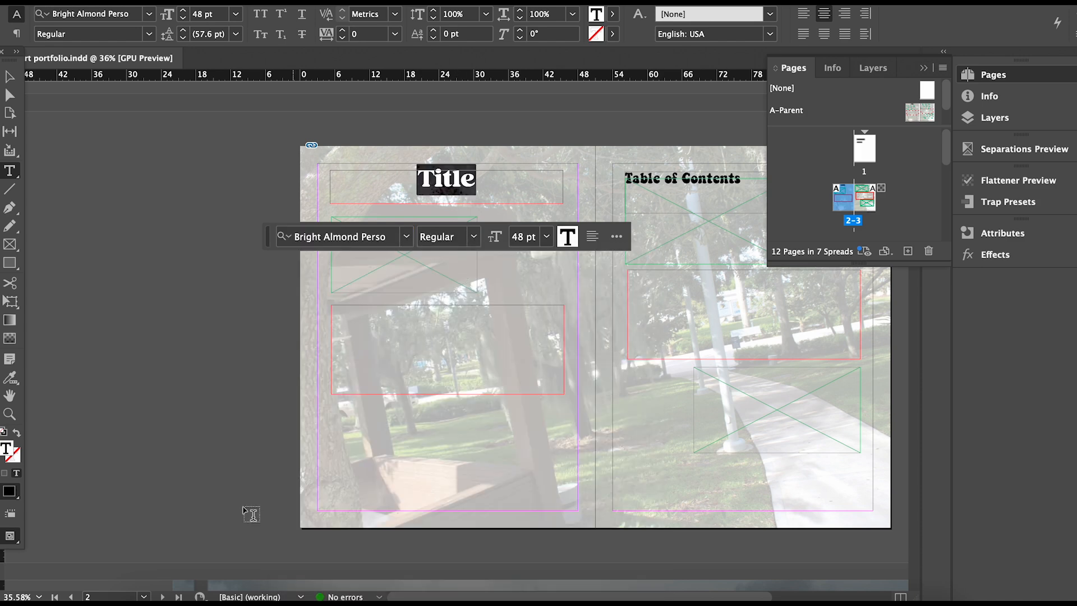
left_click(145, 593)
left_click(223, 121)
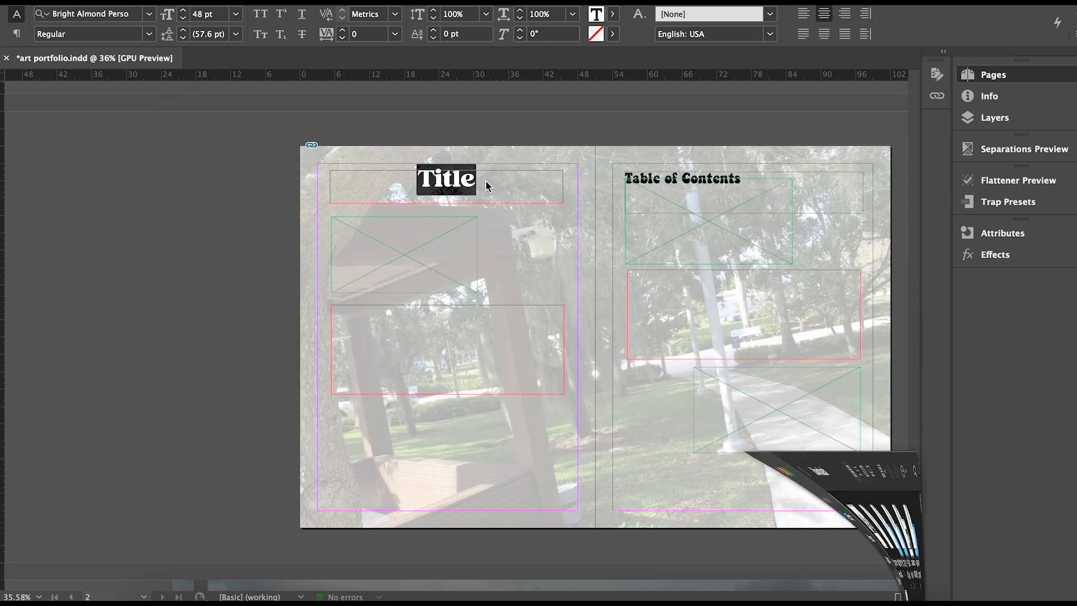
left_click(407, 237)
type("milky")
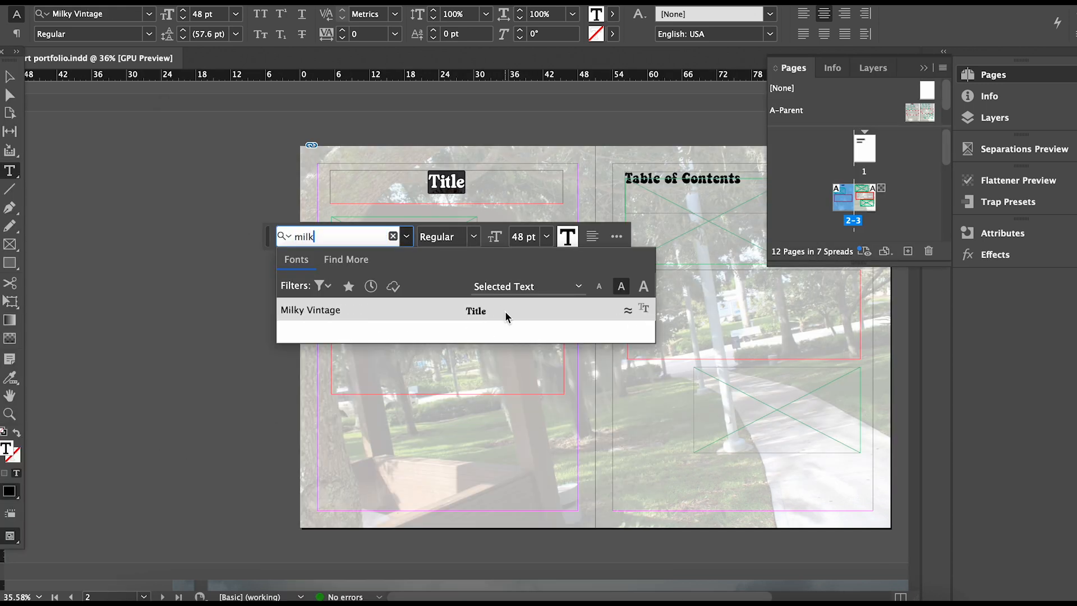
left_click(505, 315)
Retype the heading as 'Artist Bio' and duplicate the frame just below it.
key("BackSpace")
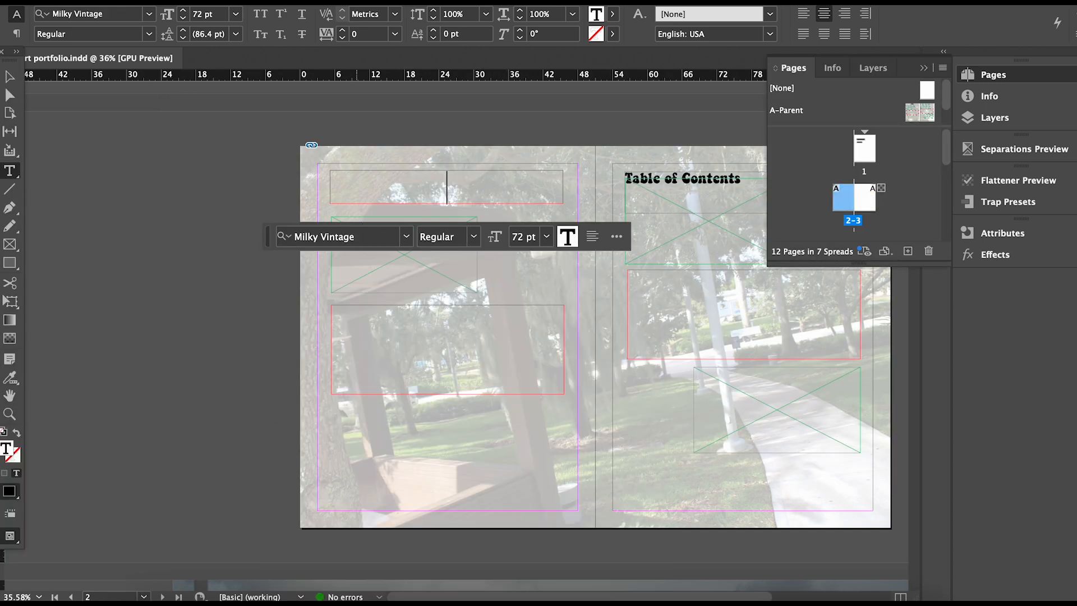
type("Artist Bio")
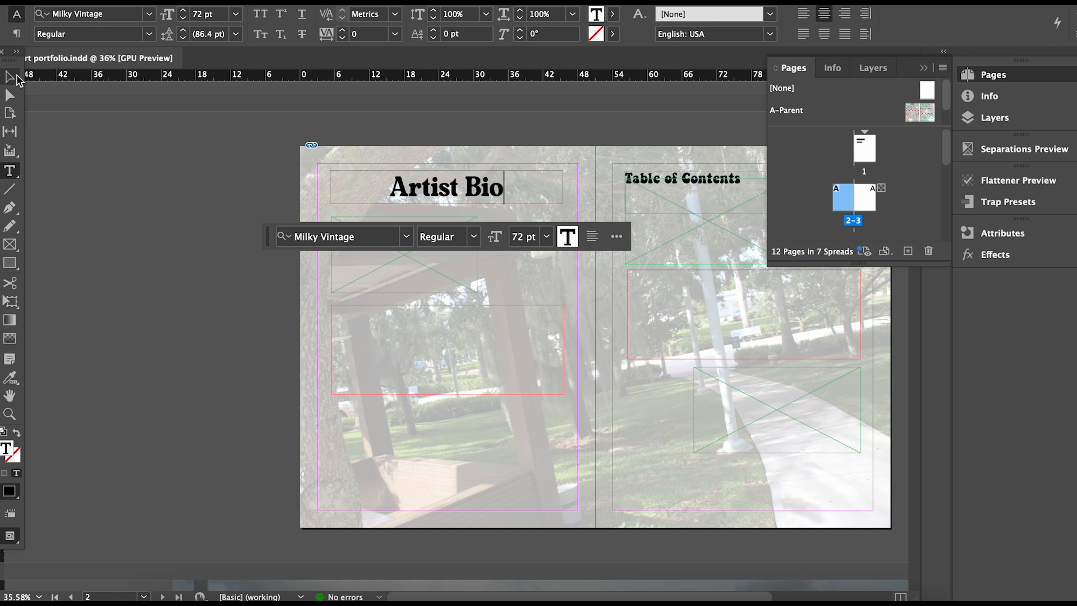
key("Escape")
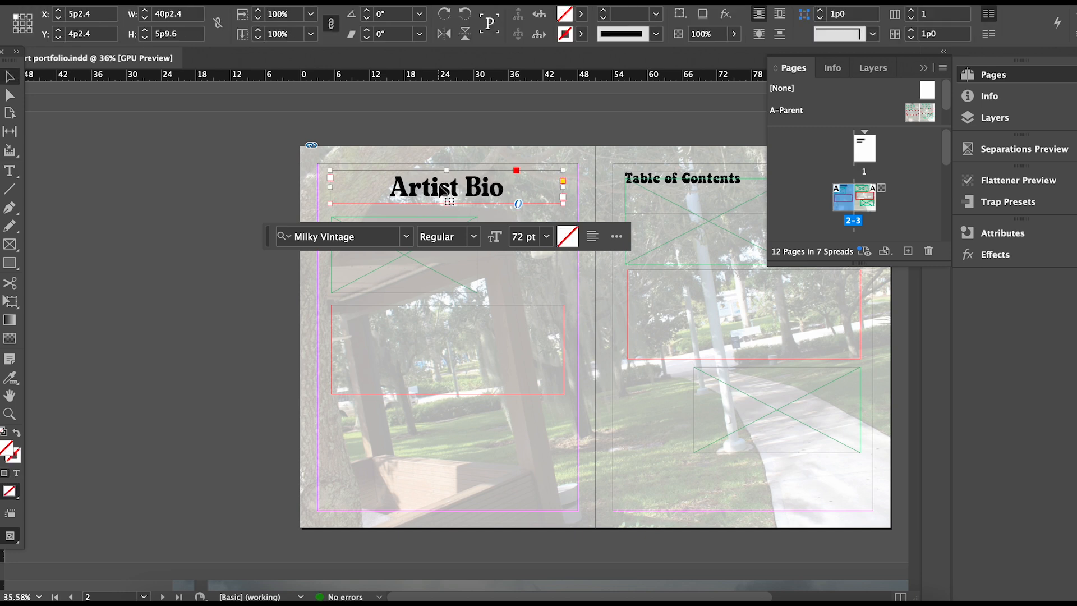
left_click_drag(439, 213, 441, 220)
Fill the original Artist Bio frame with a dark green from the Color Picker.
left_click(471, 183)
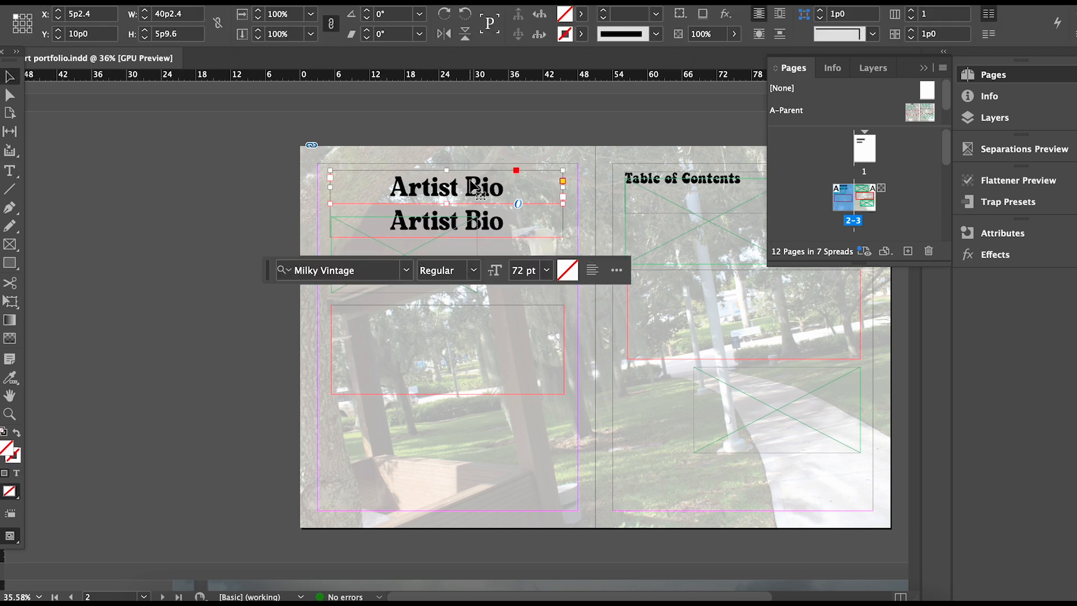
left_click(567, 236)
double_click(6, 450)
left_click(624, 251)
mouse_move(624, 251)
left_mouse_down()
mouse_move(664, 197)
mouse_move(548, 233)
mouse_move(564, 261)
left_mouse_up()
key("Return")
Undo the frame fill and color the top Artist Bio text dark green.
key("super+z")
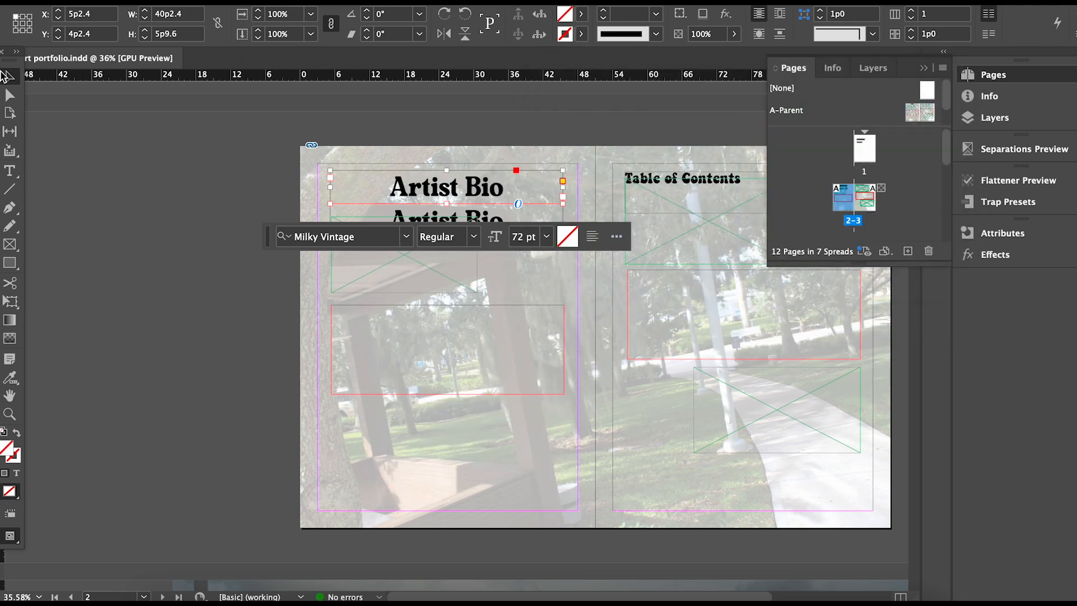
triple_click(474, 188)
left_click(567, 236)
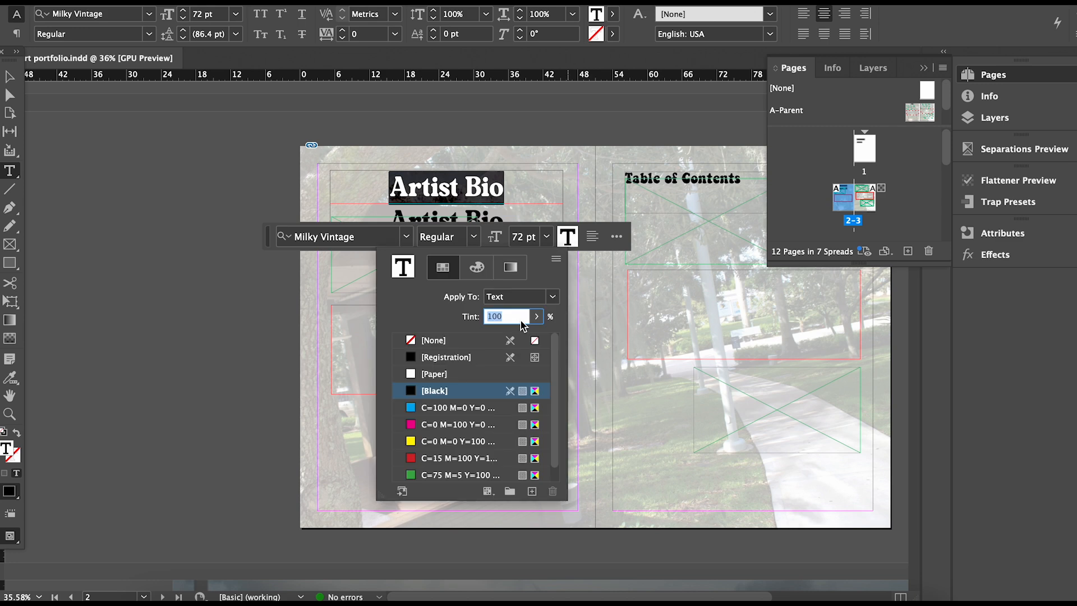
double_click(8, 448)
mouse_move(559, 306)
left_mouse_down()
mouse_move(596, 262)
mouse_move(608, 301)
mouse_move(556, 271)
left_mouse_up()
key("Return")
key("Escape")
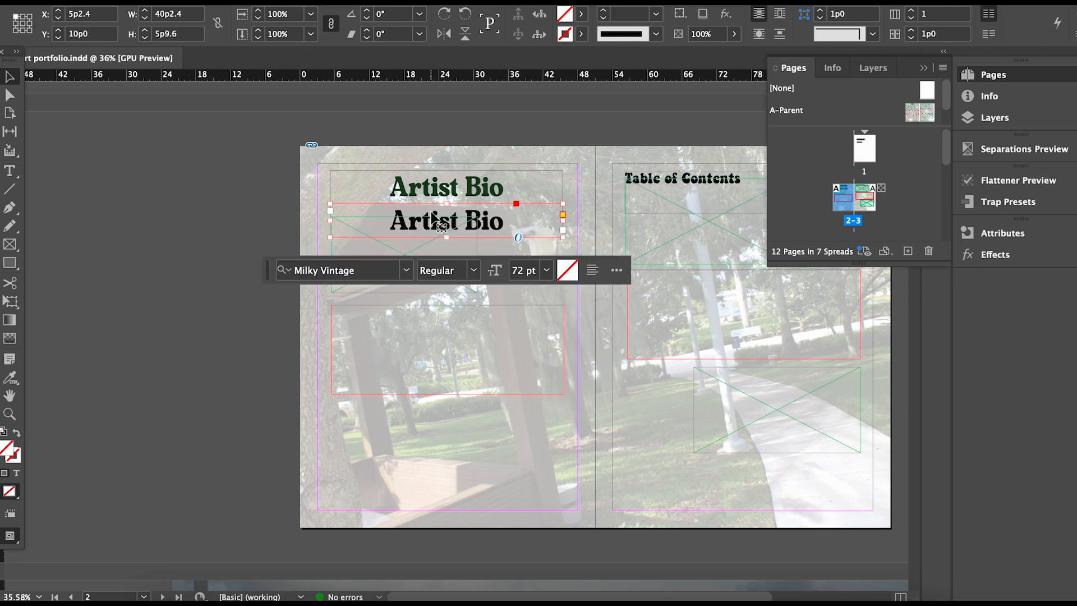
Color the lower Artist Bio copy's text a brighter green.
left_click(434, 220)
triple_click(435, 225)
left_click(568, 270)
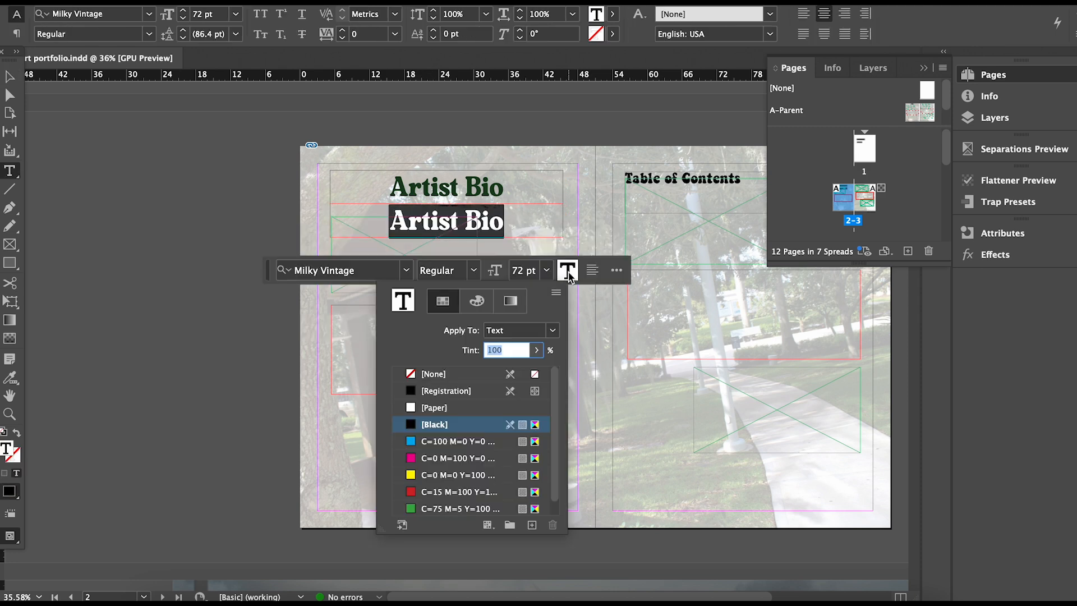
double_click(7, 448)
mouse_move(608, 319)
left_mouse_down()
mouse_move(630, 252)
mouse_move(614, 228)
mouse_move(620, 197)
mouse_move(606, 197)
left_mouse_up()
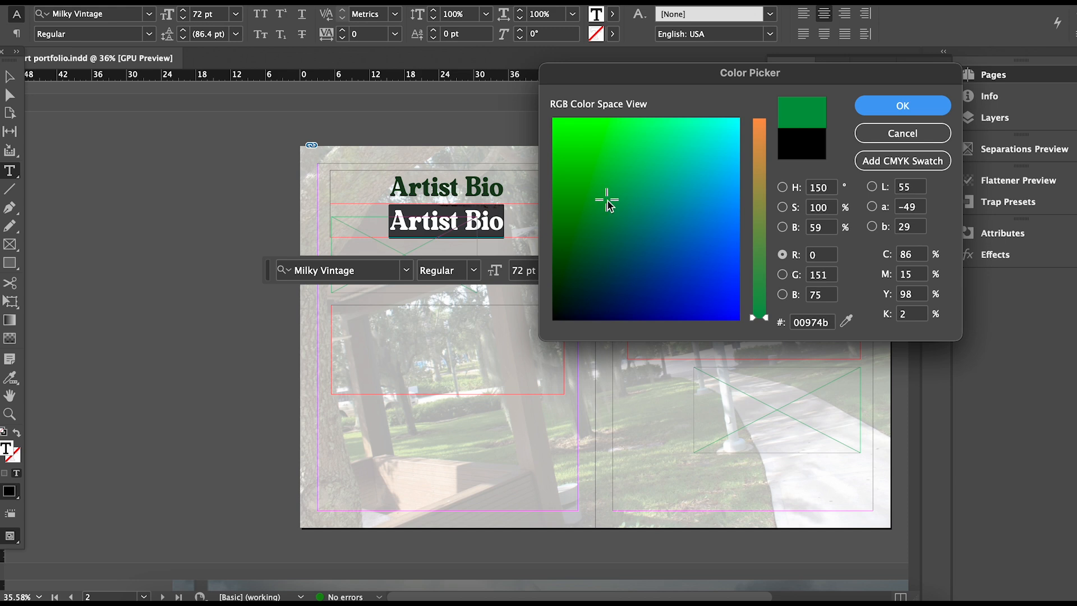
key("Return")
key("Escape")
Stack the green copy onto the dark heading, then select both frames and lock them.
left_click_drag(490, 216, 491, 181)
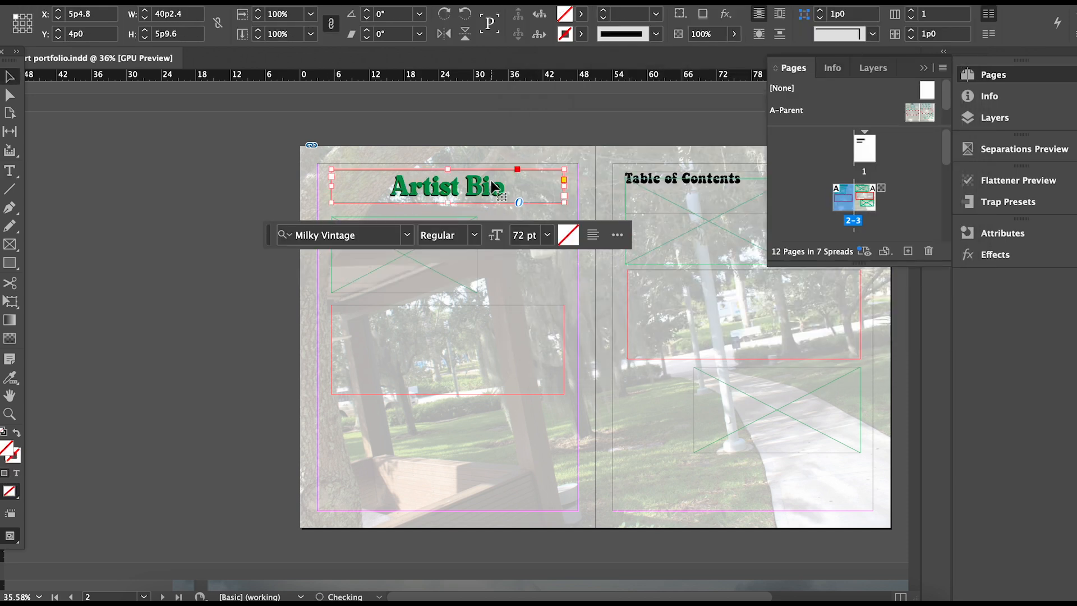
left_click(308, 123)
left_click_drag(274, 159, 437, 202)
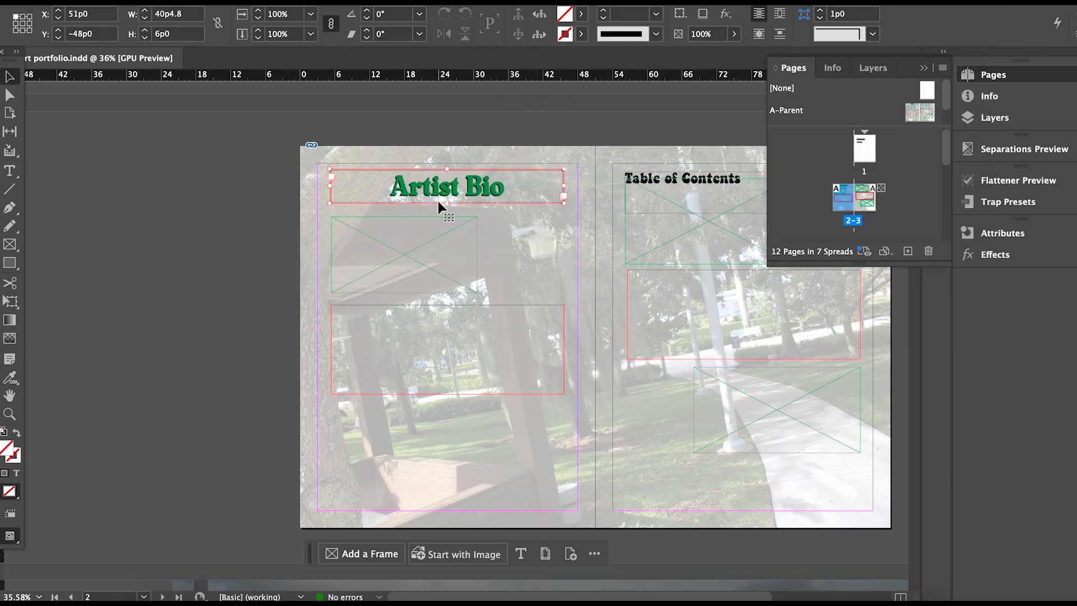
key("super+l")
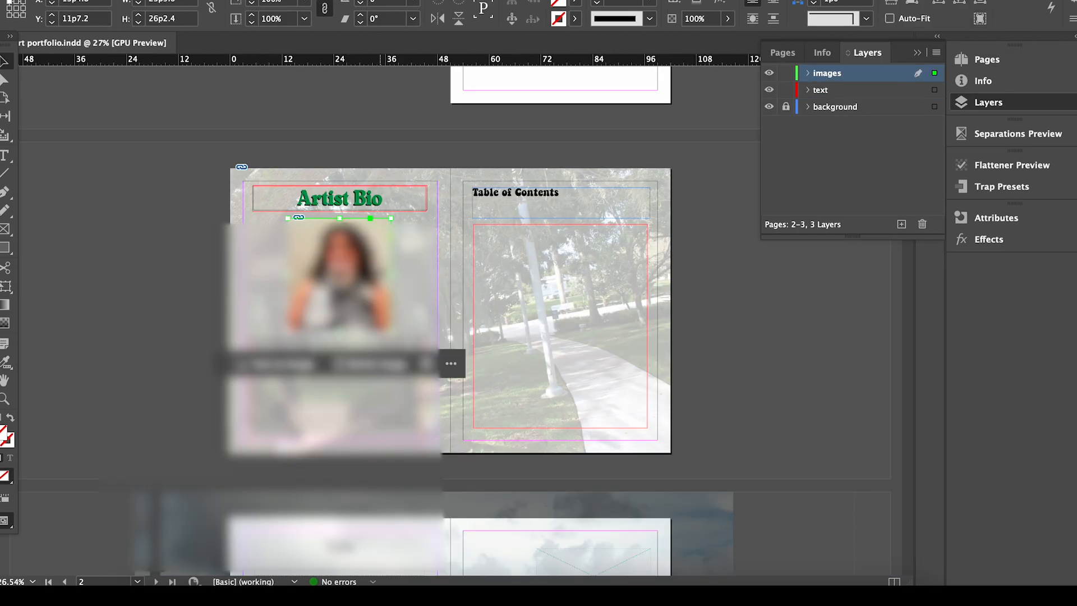
Nudge the photo frame up slightly and check the bio text frame below it.
key("Up")
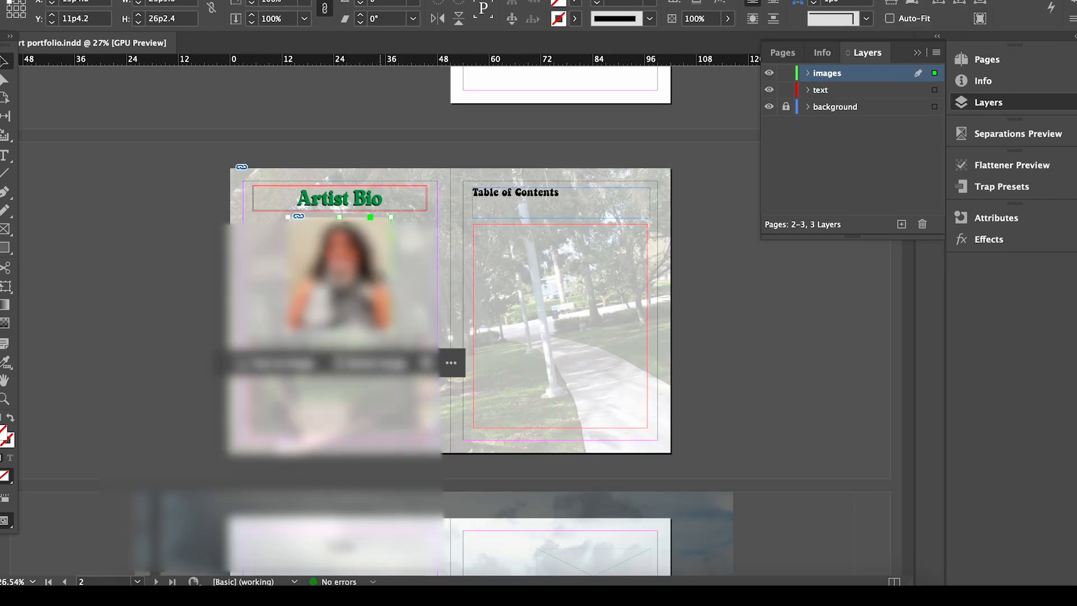
left_click(396, 419)
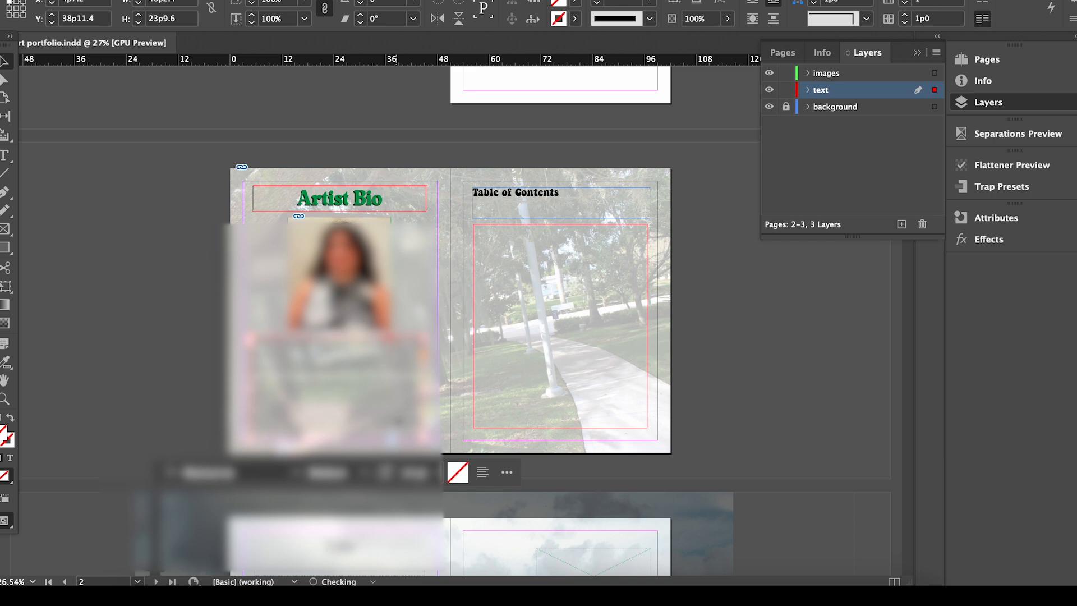
left_click(515, 194)
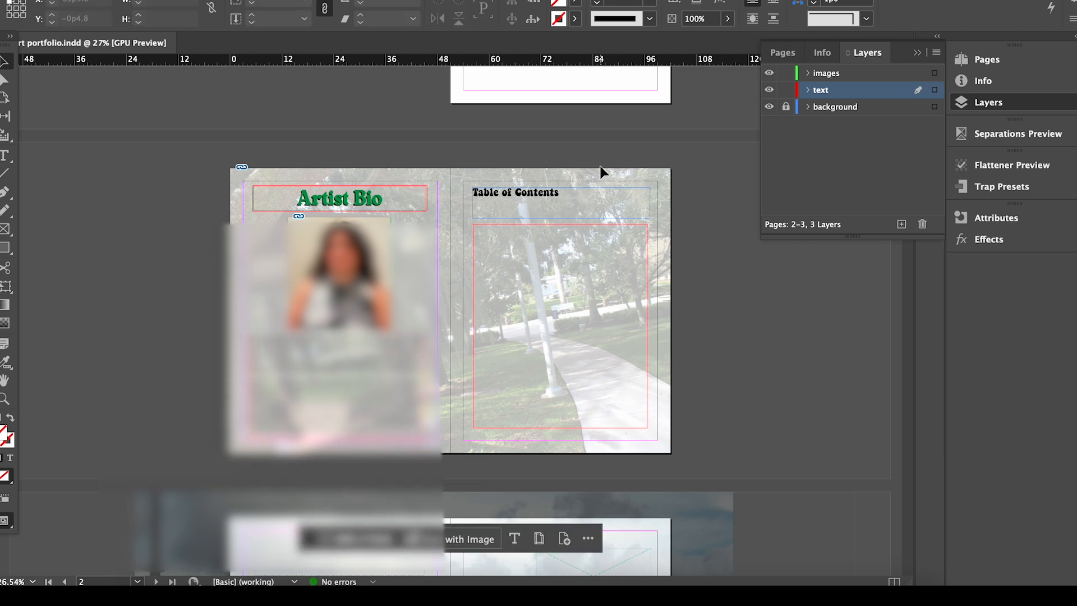
left_click_drag(548, 210, 548, 210)
Apply the [None] parent to page 3, the Table of Contents page.
left_click(987, 67)
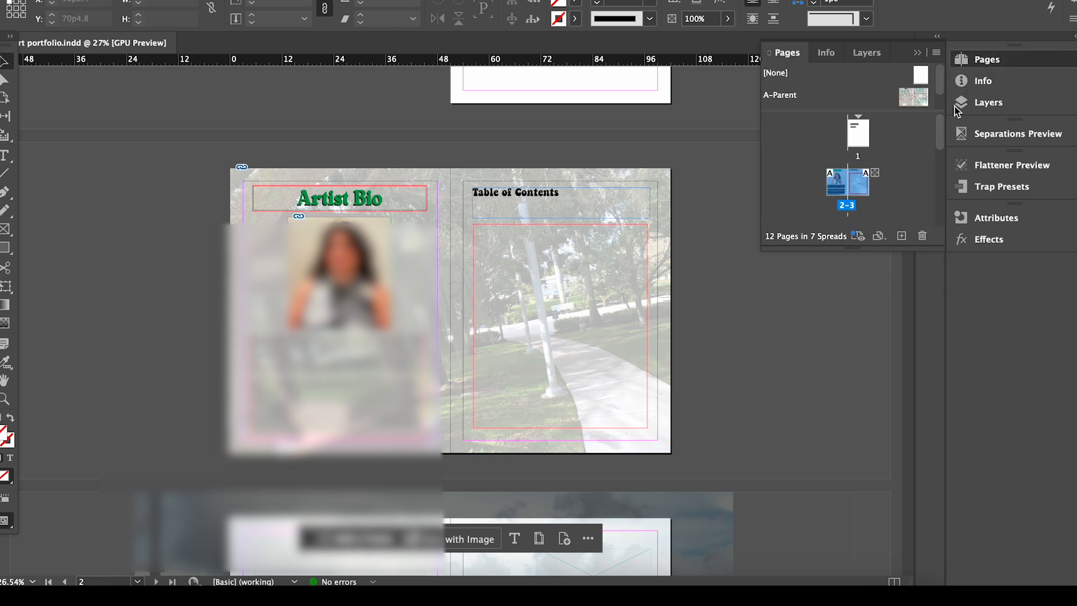
double_click(861, 193)
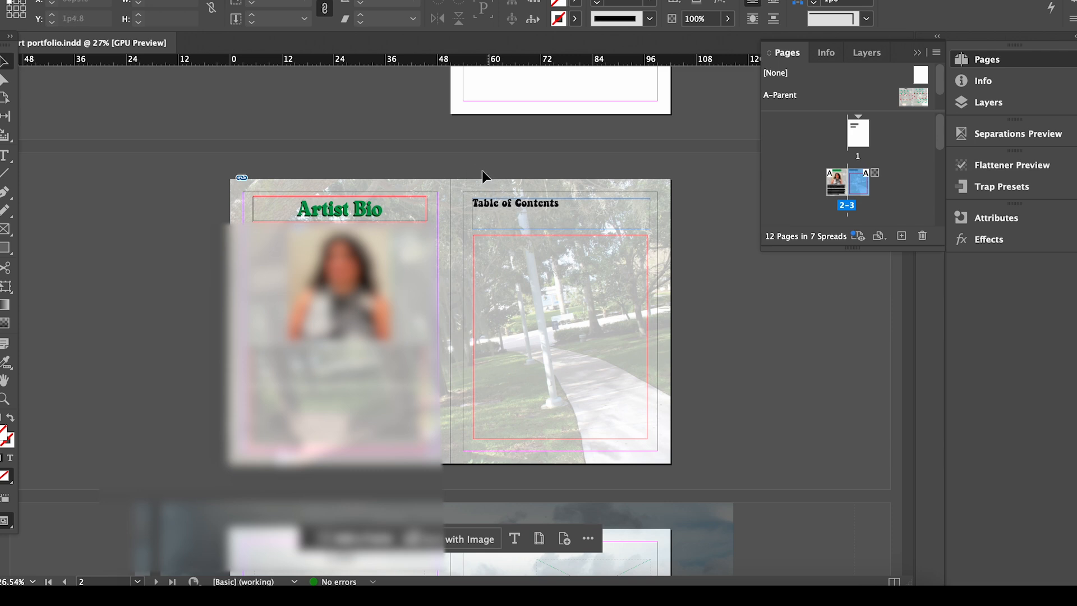
left_click_drag(542, 217, 541, 215)
left_click_drag(924, 73, 868, 194)
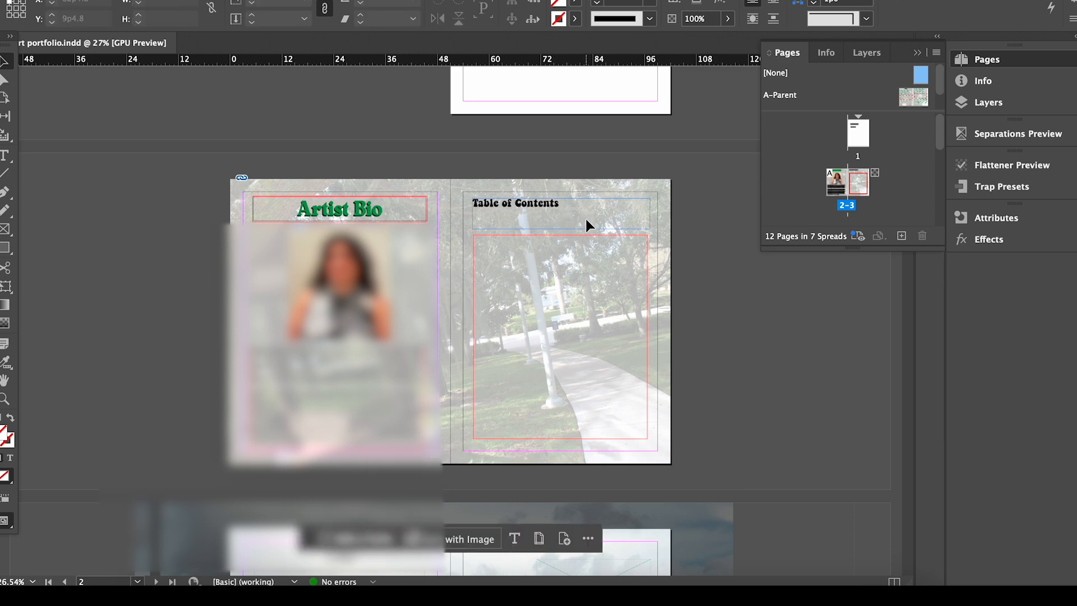
Check the text, images and background layers in Layers and unlock the background layer.
left_click(977, 111)
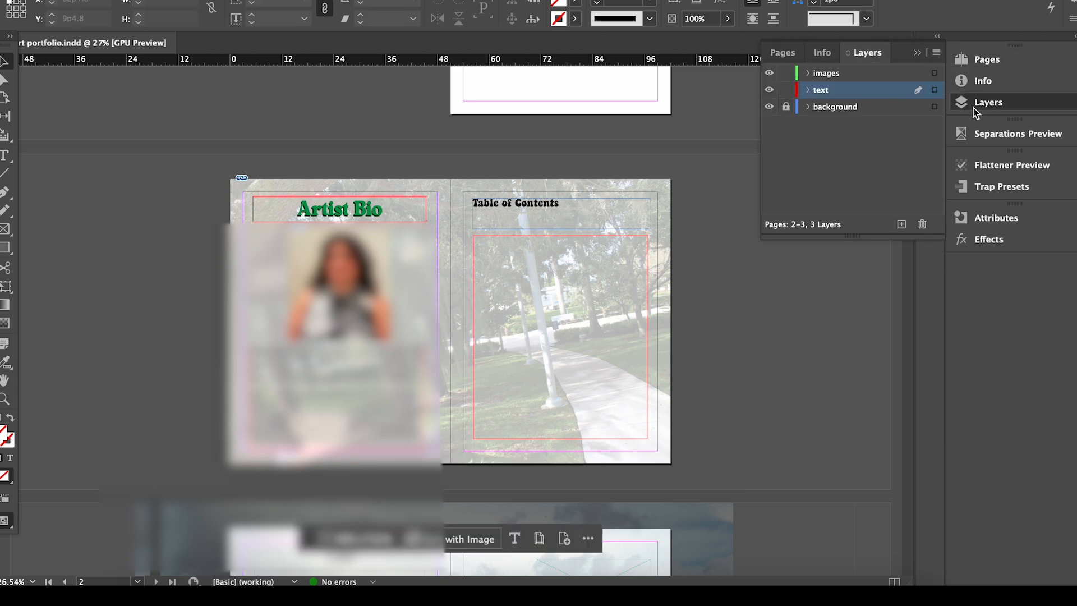
left_click(808, 91)
left_click(808, 91)
left_click(809, 73)
left_click(809, 73)
left_click(809, 107)
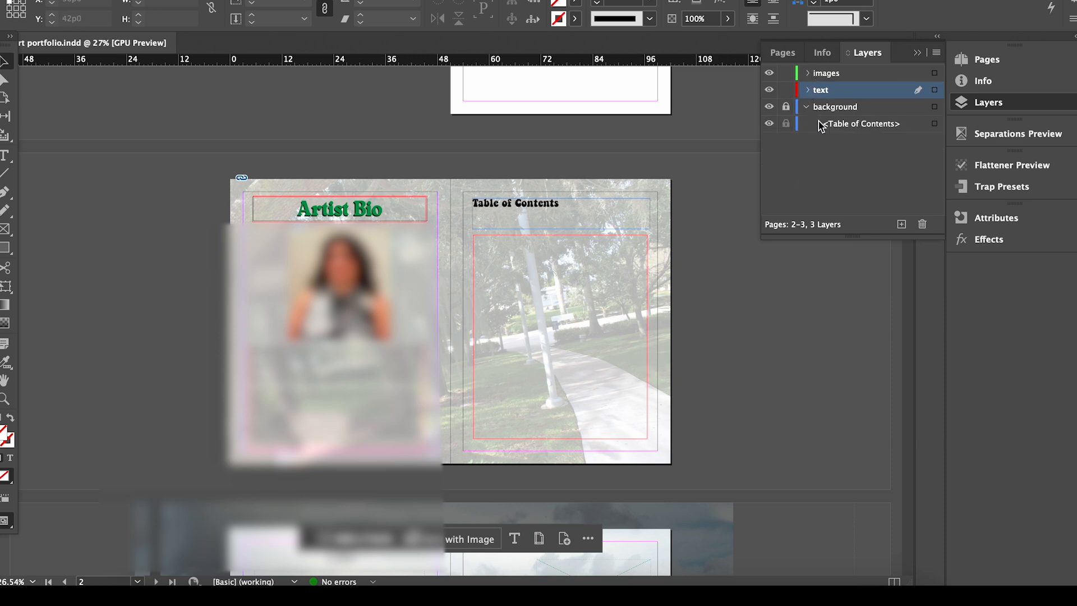
left_click(786, 107)
Apply the A-Parent parent to spread 2–3 and select the right page's frames.
left_click(1006, 60)
left_click_drag(924, 98, 859, 183)
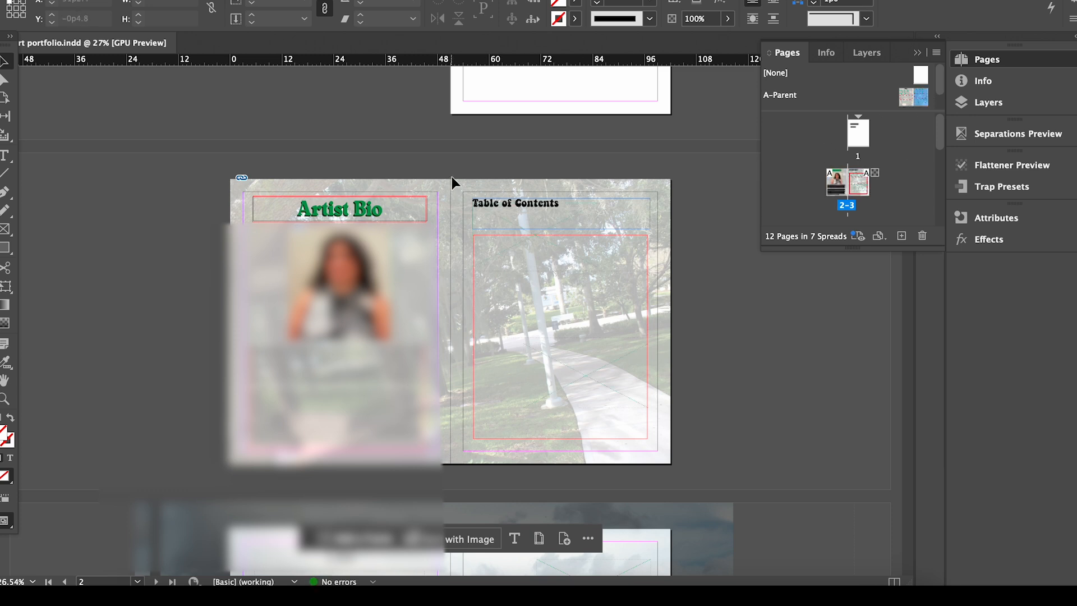
left_click_drag(453, 176, 631, 316)
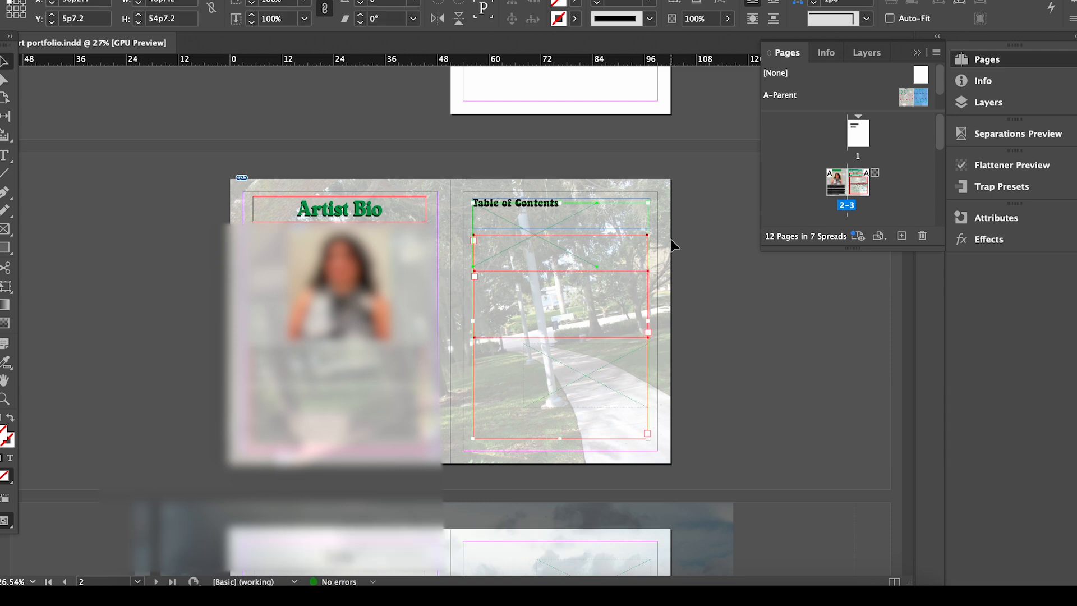
Delete the top graphic frame and the short leftover frame beneath the tall frame on page 3.
left_click(589, 240)
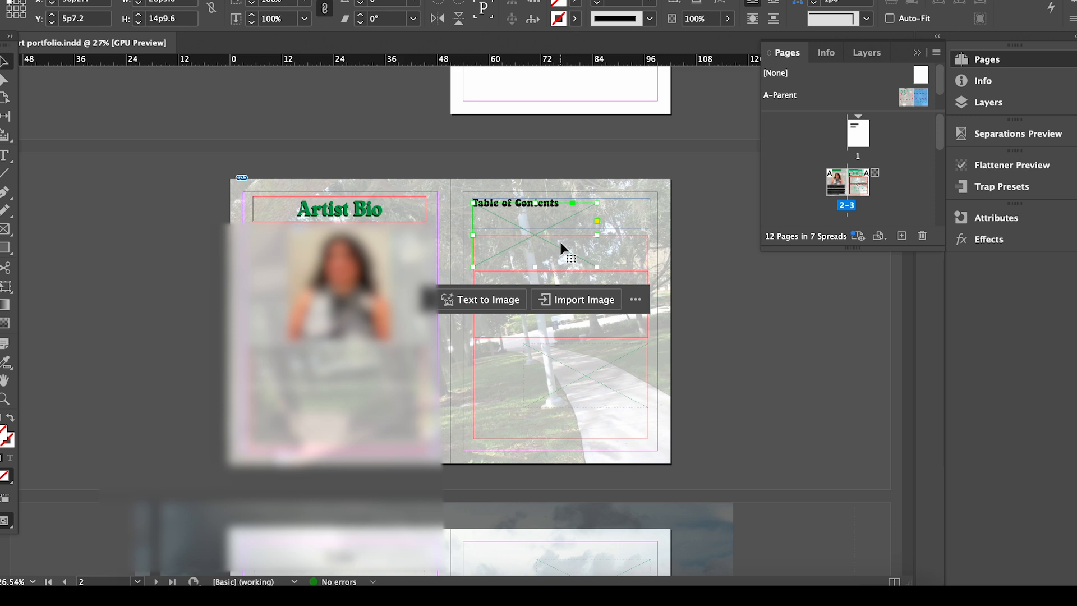
key("Delete")
key("backslash")
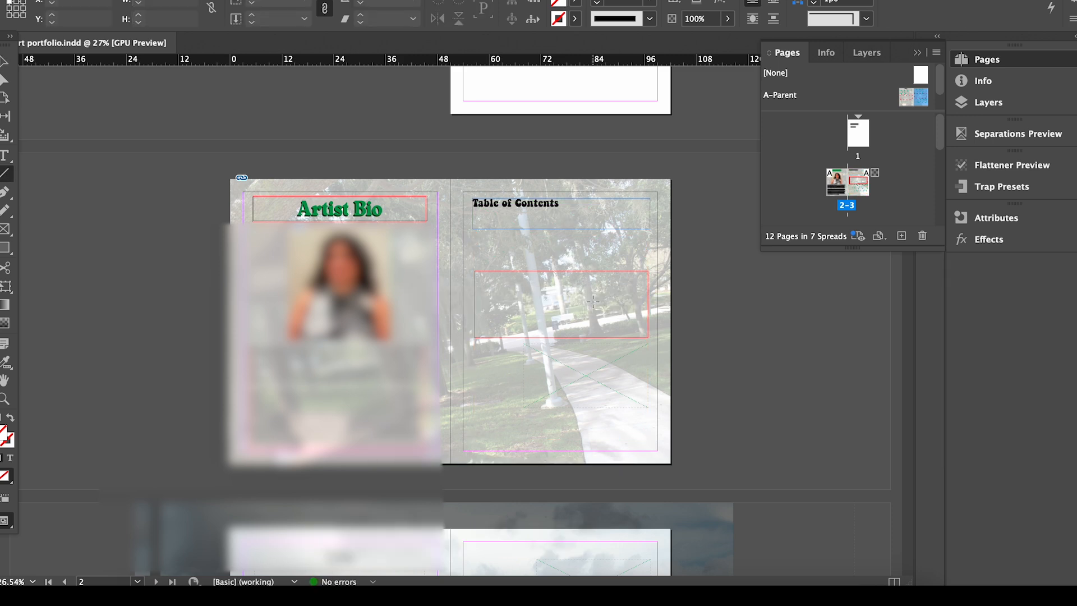
left_click(543, 290)
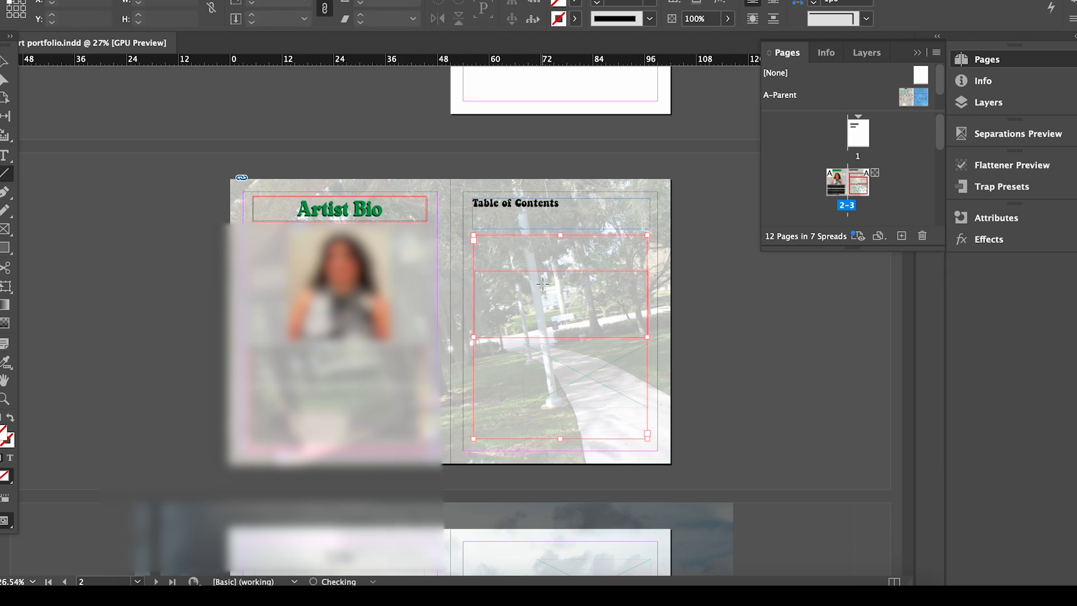
left_click(5, 61)
left_click_drag(582, 360, 720, 361)
left_click(514, 322)
key("Delete")
left_click_drag(676, 300, 535, 297)
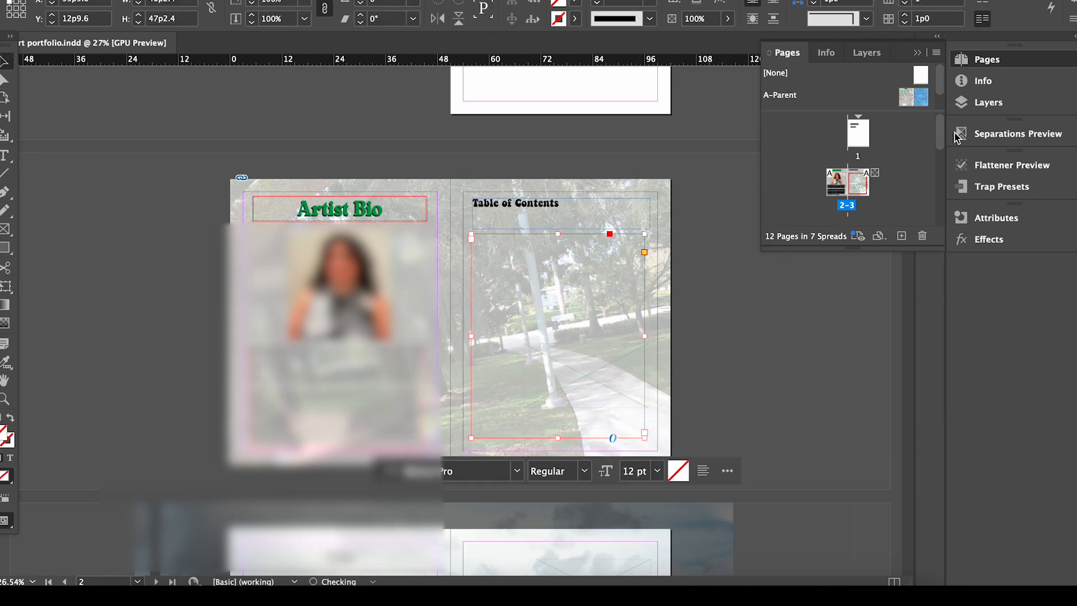
Unlock the background layer and delete the old Table of Contents heading frame.
left_click(963, 102)
left_click(786, 108)
left_click(528, 210)
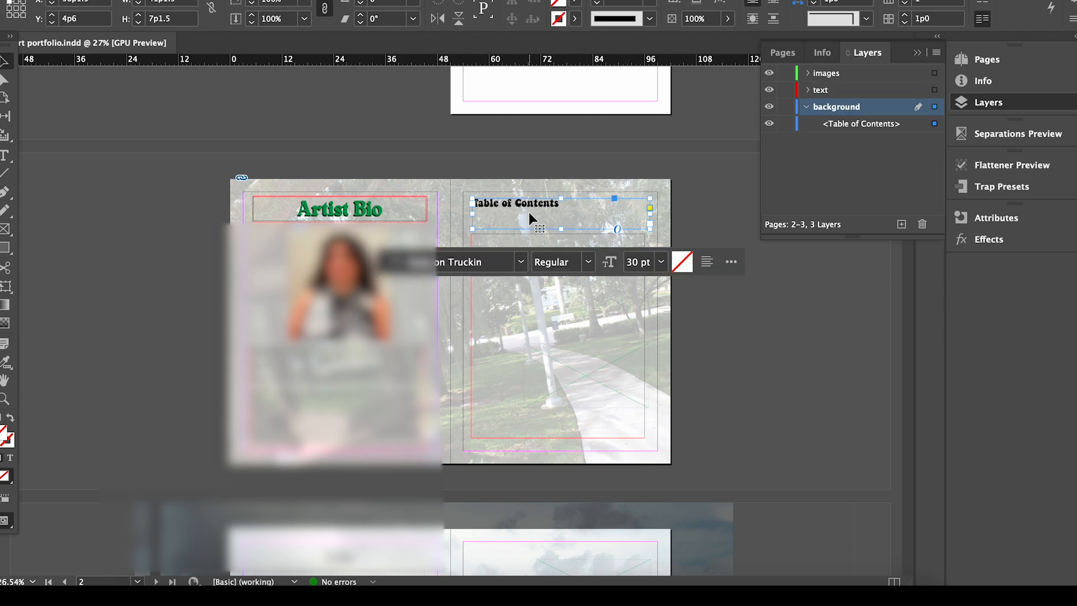
key("Delete")
key("ctrl+z")
left_click_drag(566, 204, 445, 208)
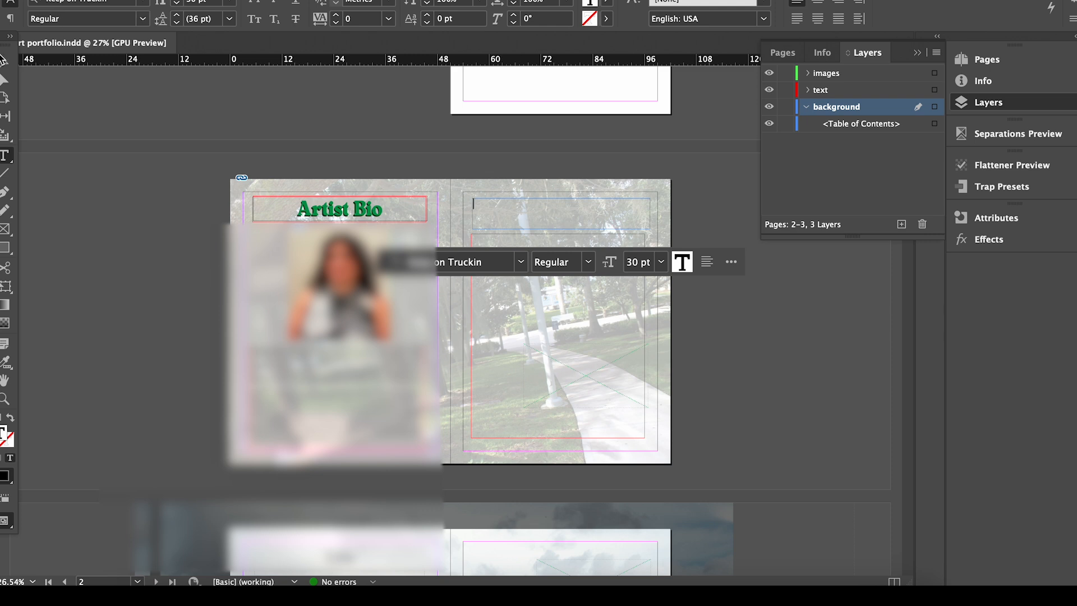
key("Escape")
key("Delete")
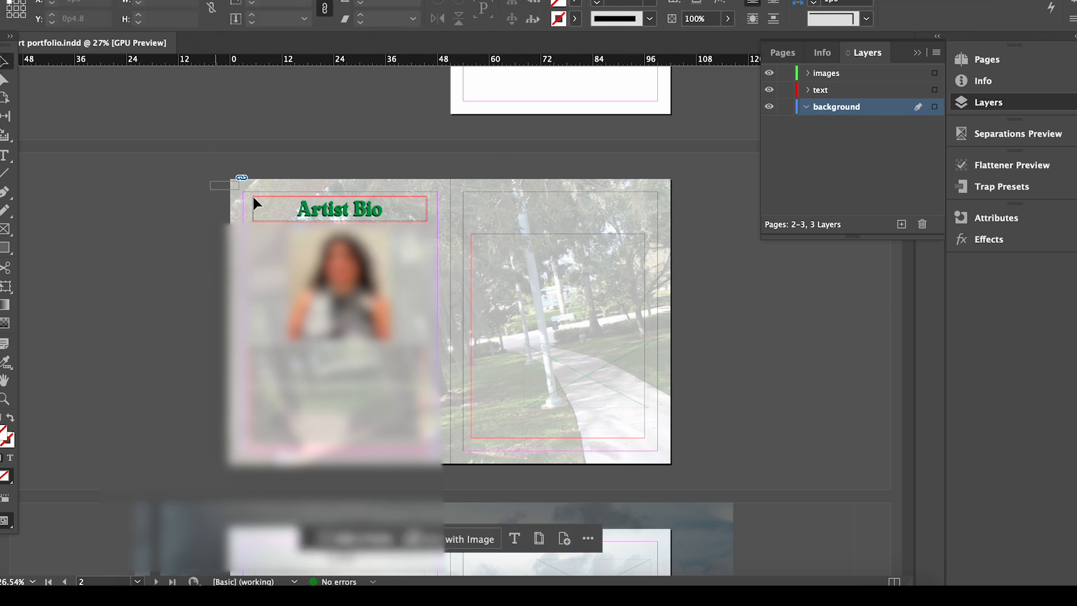
Option-drag a copy of the green Artist Bio heading frame to the top of page 3.
left_click(254, 198)
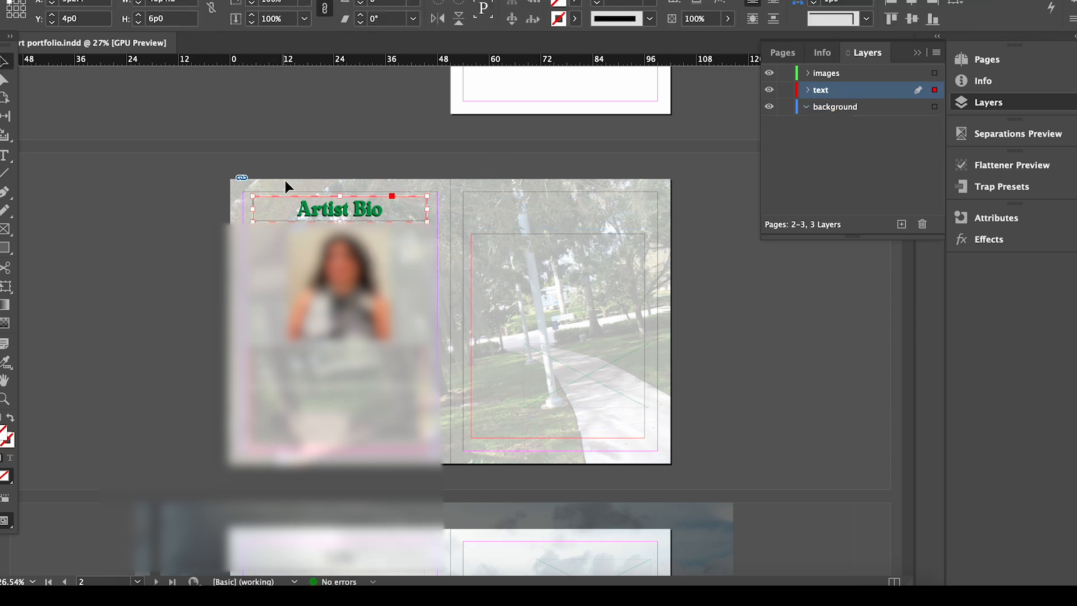
left_click_drag(292, 212, 508, 215)
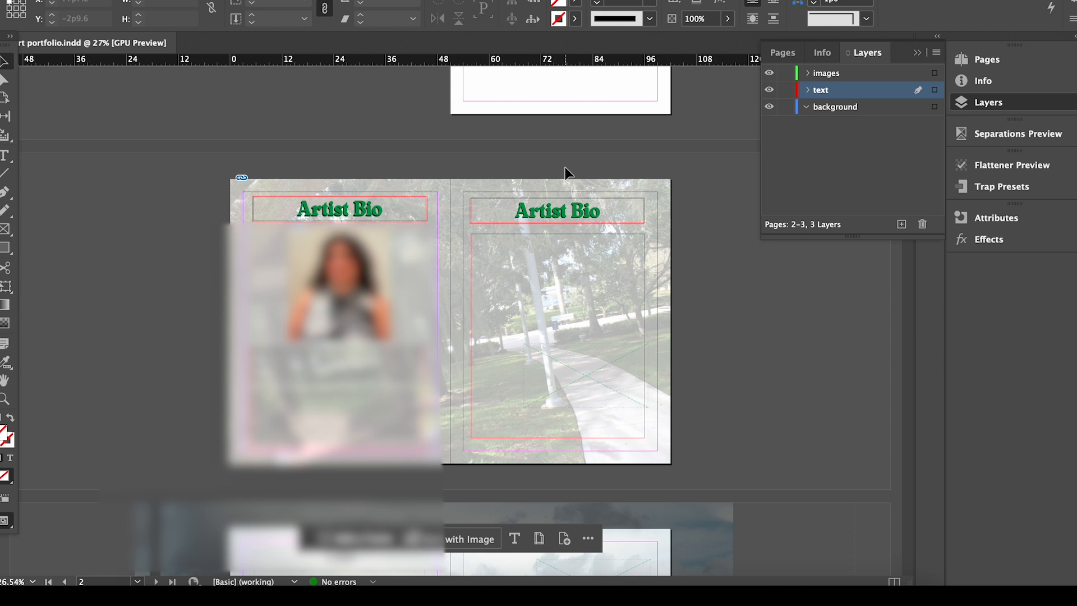
Inspect the copied heading's groups in Layers, undoing the accidental move and deletions.
left_click(583, 216)
left_click(807, 90)
left_click(816, 123)
left_click(847, 142)
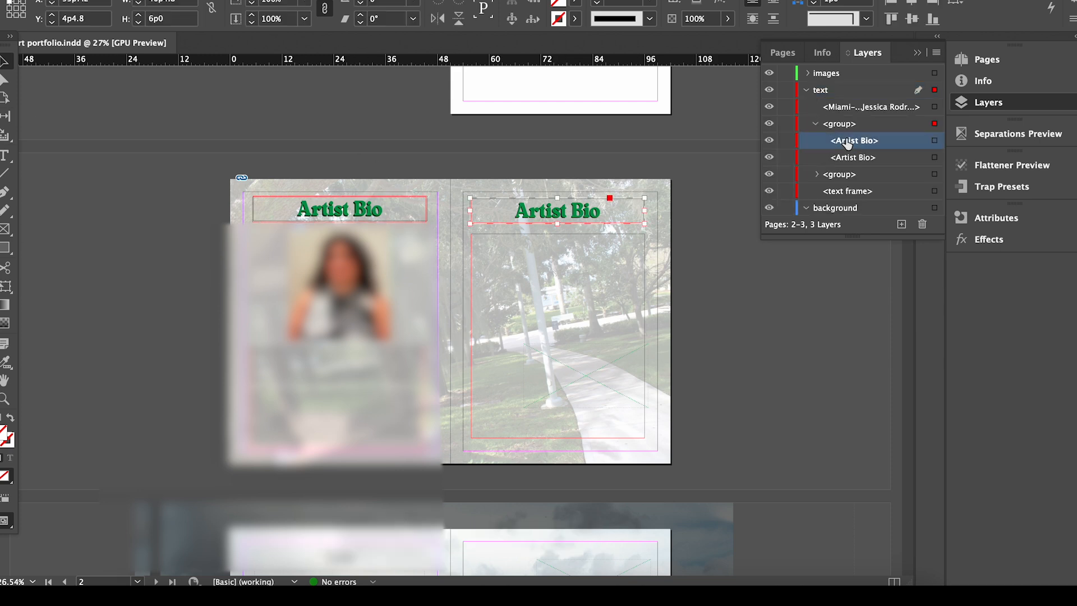
mouse_move(571, 212)
left_mouse_down()
mouse_move(565, 240)
mouse_move(610, 242)
mouse_move(561, 216)
left_mouse_up()
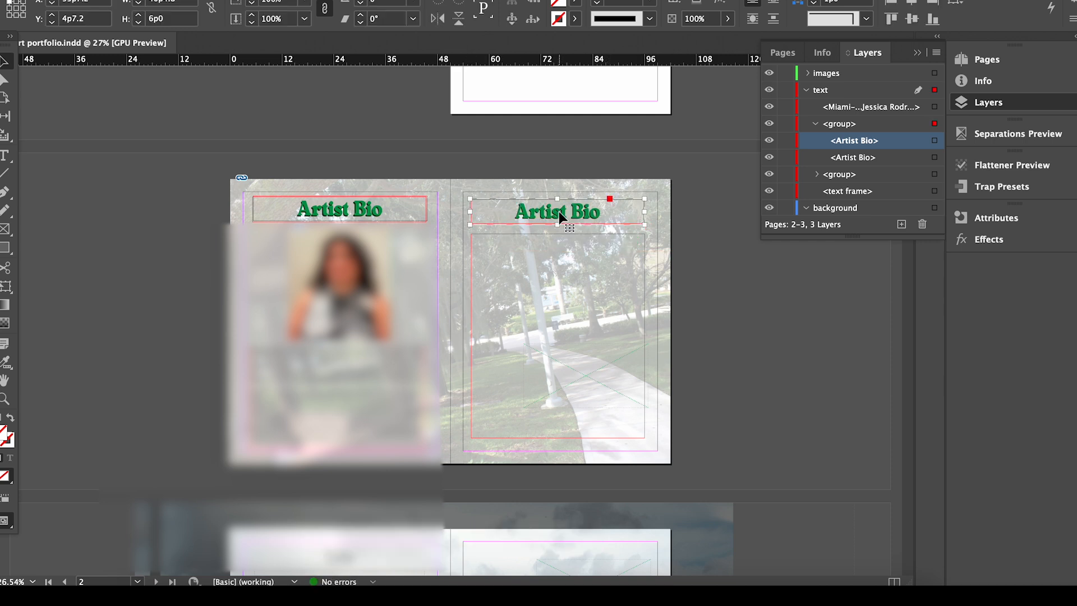
left_click(835, 175)
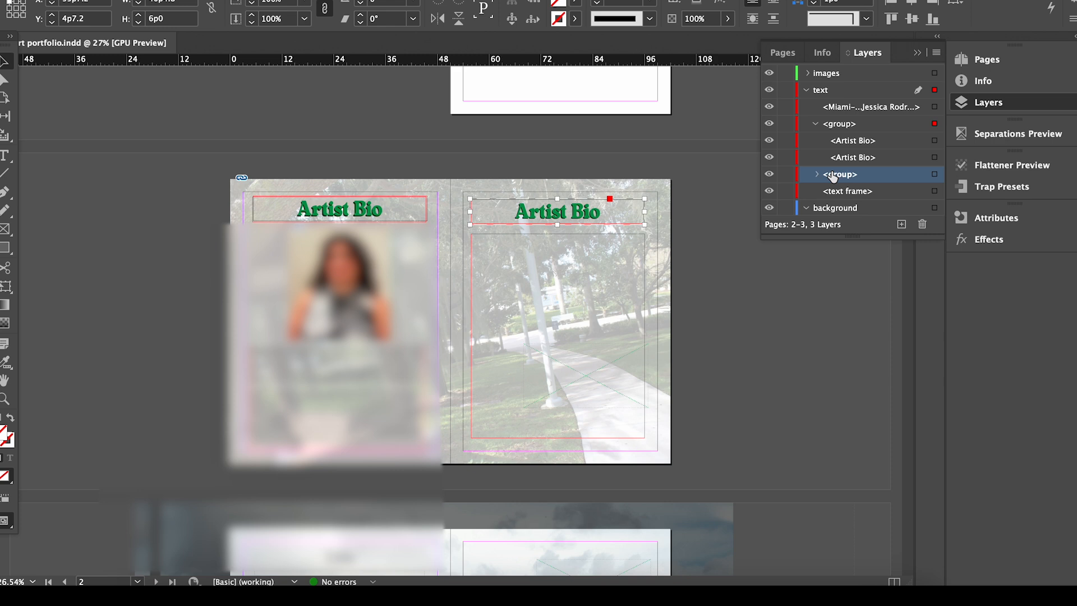
left_click(922, 223)
key("super+z")
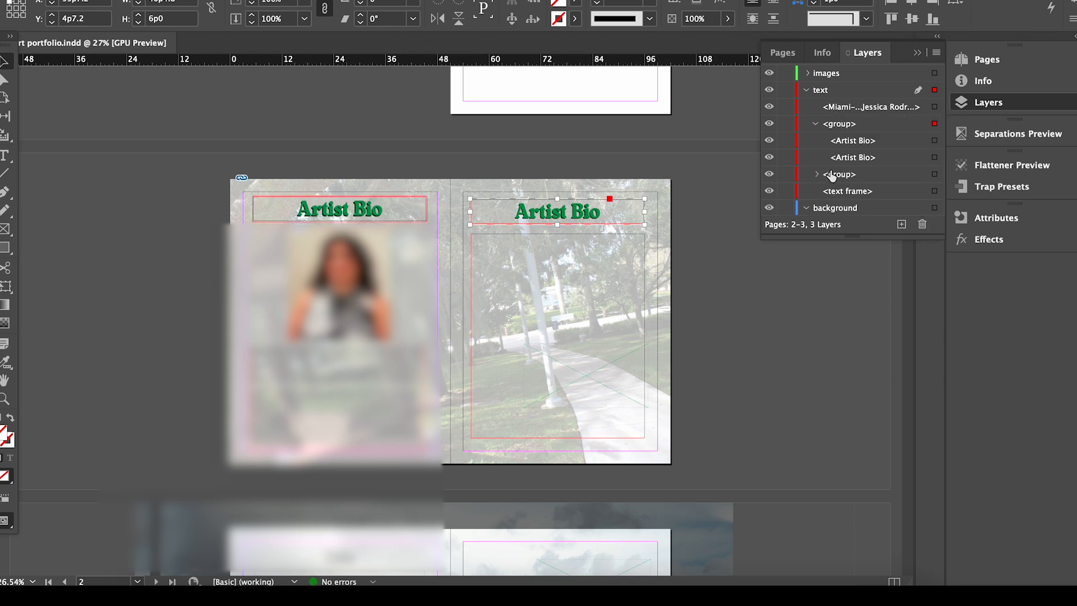
left_click(816, 175)
left_click_drag(940, 113, 937, 151)
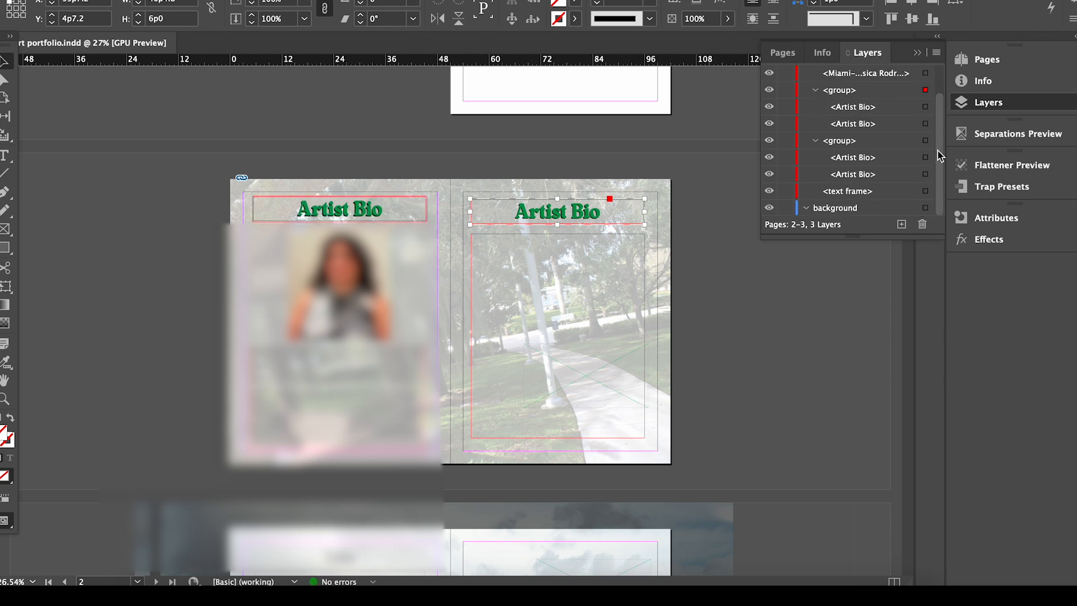
left_click(855, 191)
left_click(922, 224)
left_click(853, 175)
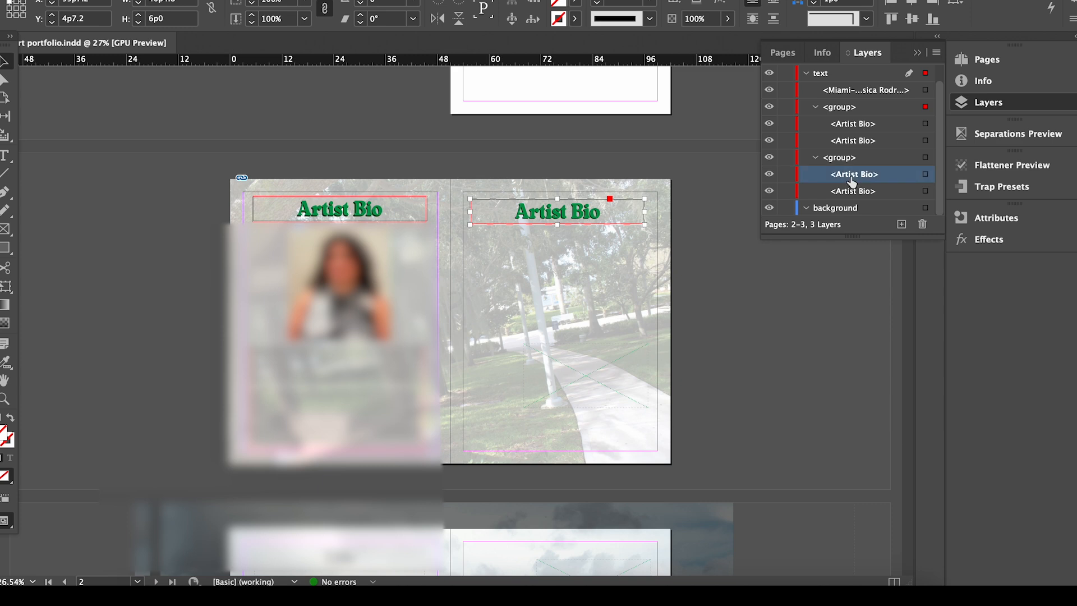
left_click(816, 157)
left_click(817, 124)
key("super+z")
key("super+z")
key("super+shift+z")
left_click(752, 195)
Ungroup the copied Artist Bio heading with Object > Ungroup.
left_click(565, 220)
left_click(199, 1)
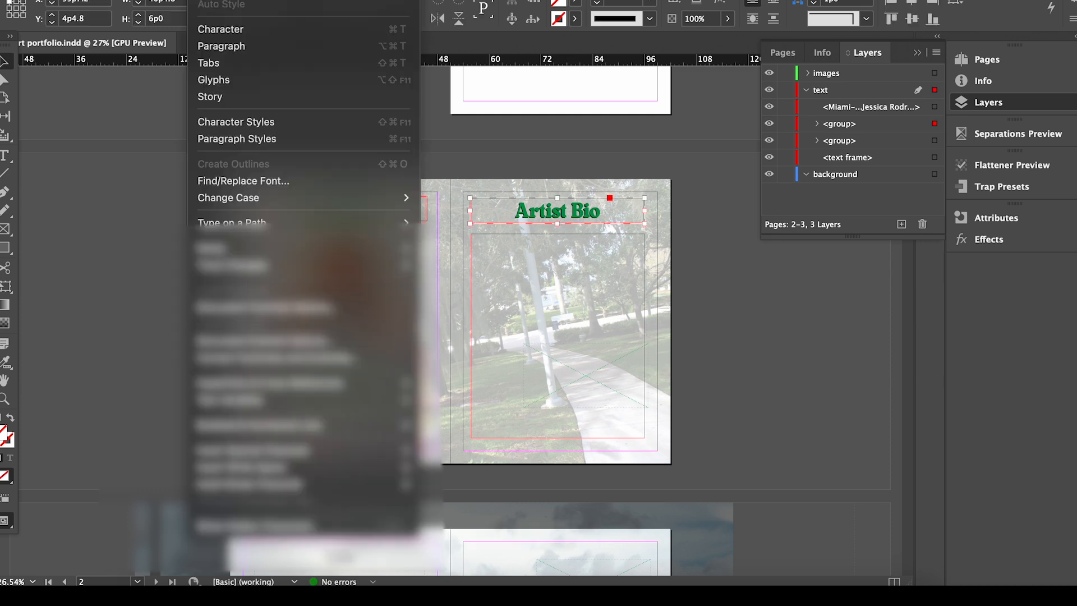
mouse_move(160, 2)
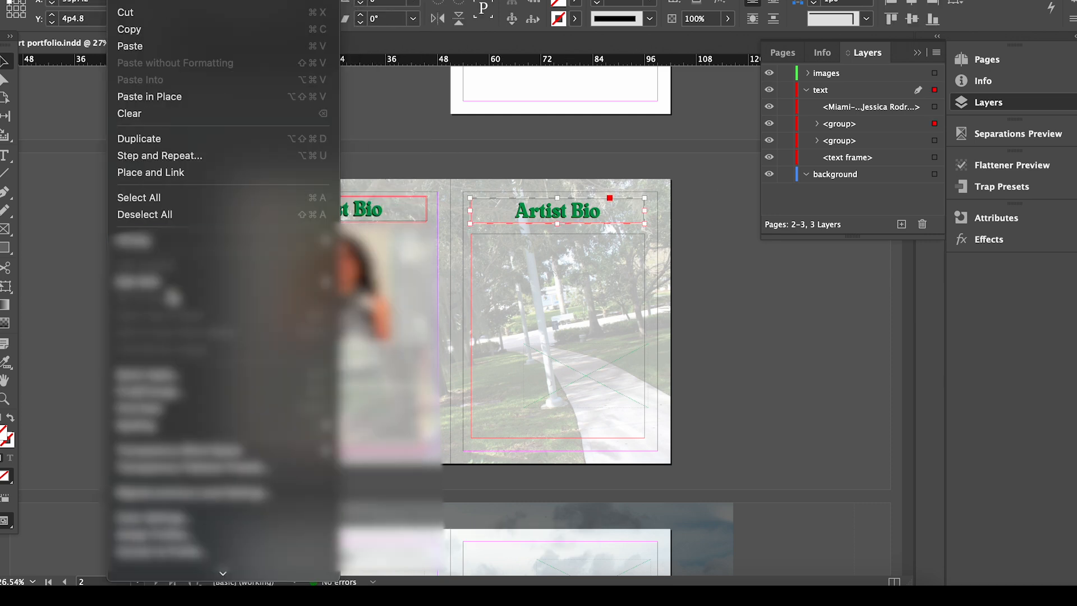
mouse_move(245, 2)
left_click(272, 65)
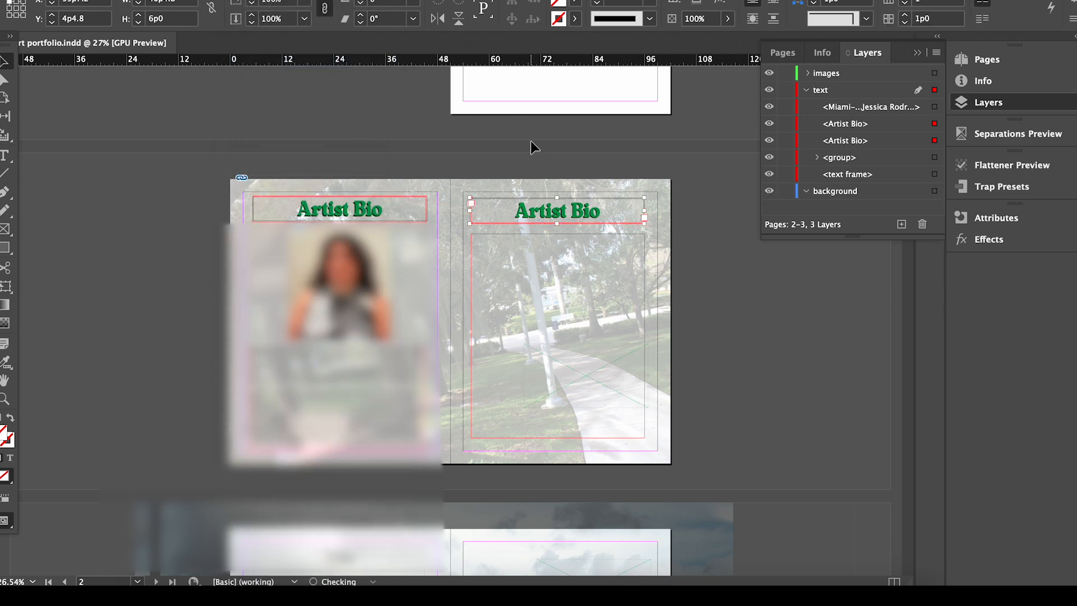
Retype the top copied heading as 'Table of Contents'.
double_click(586, 220)
key("ctrl+a")
type("Table of O")
key("BackSpace")
type("Contents")
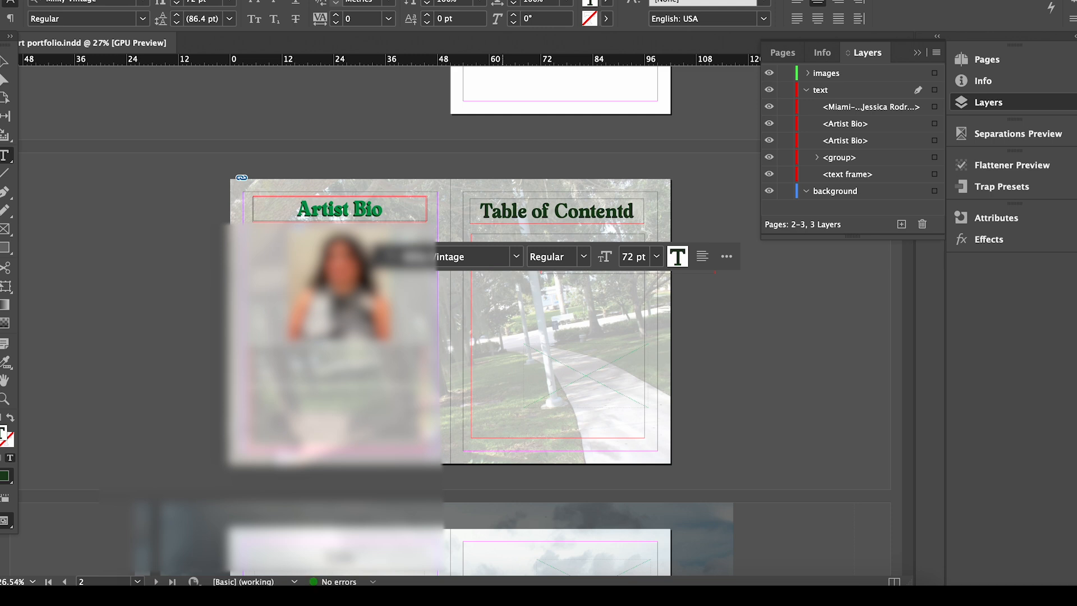
left_click(722, 373)
Retype the second heading copy as 'Table of Contents' and align the green copy with the top one.
double_click(601, 269)
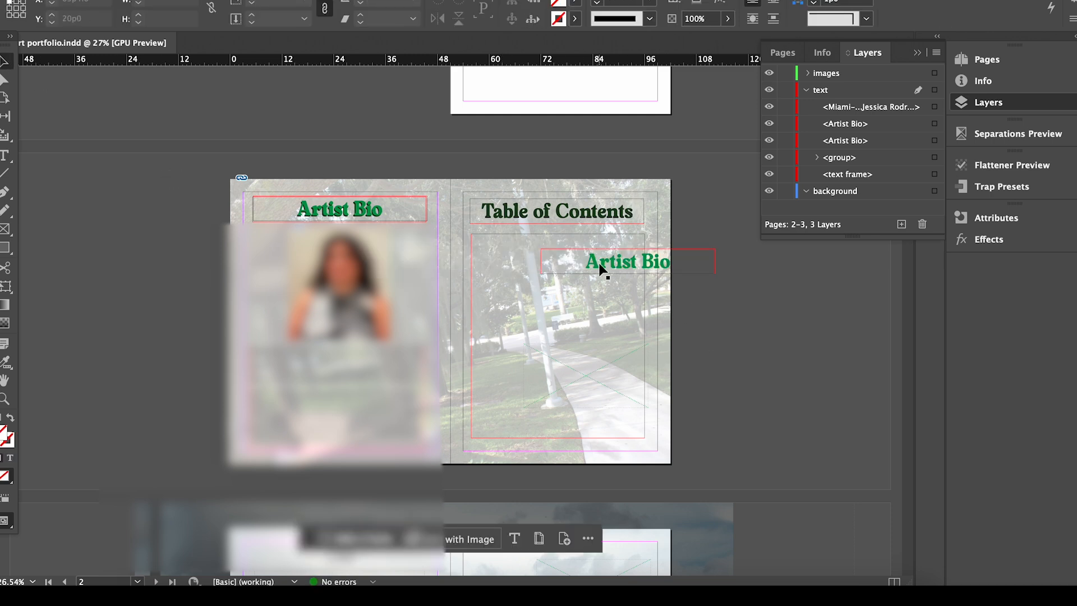
key("ctrl+a")
type("Table of")
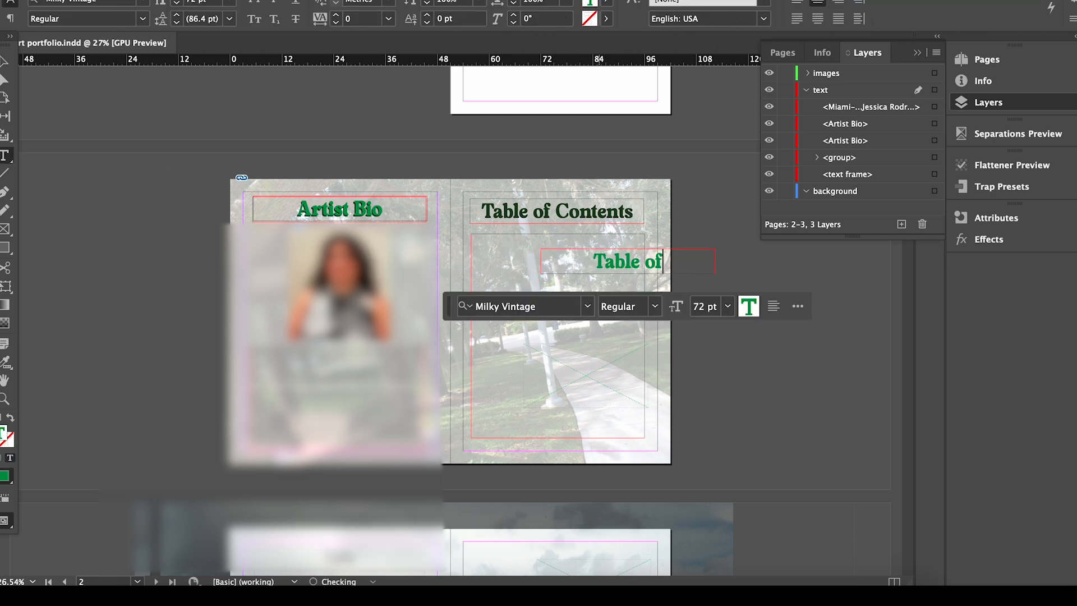
type(" Contents")
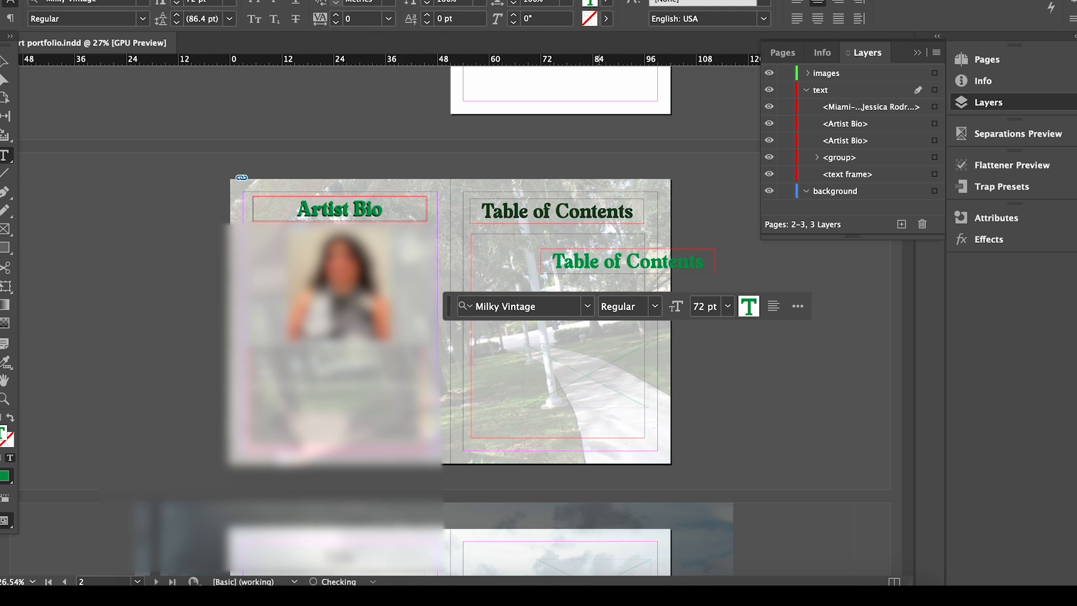
key("Escape")
left_click(593, 216)
left_click_drag(593, 215, 595, 217)
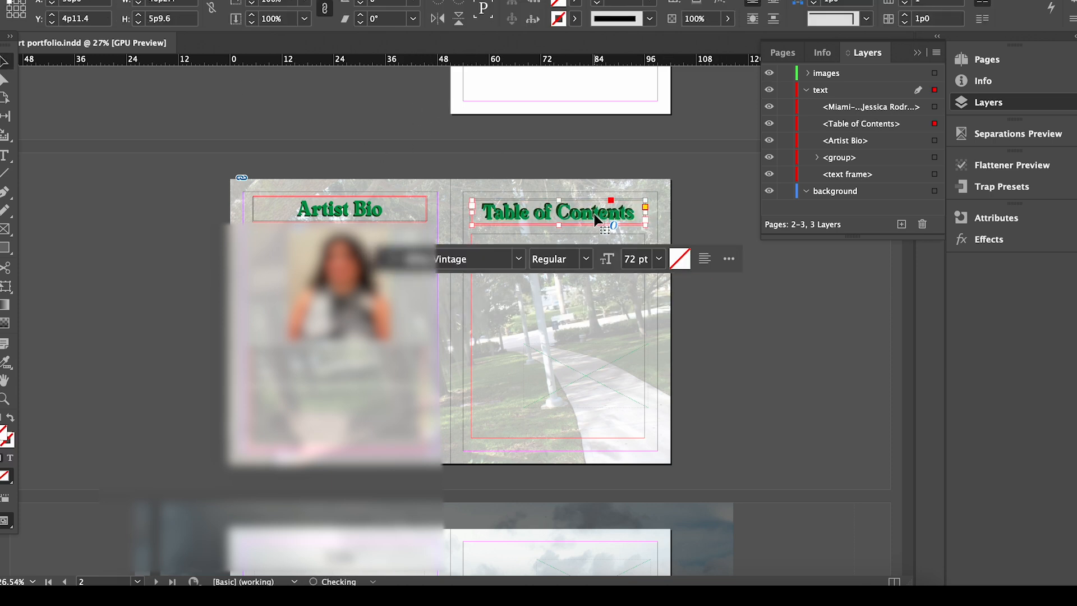
Type 'Artist Biography' in the large empty frame and set it in Montserrat Medium.
key("t")
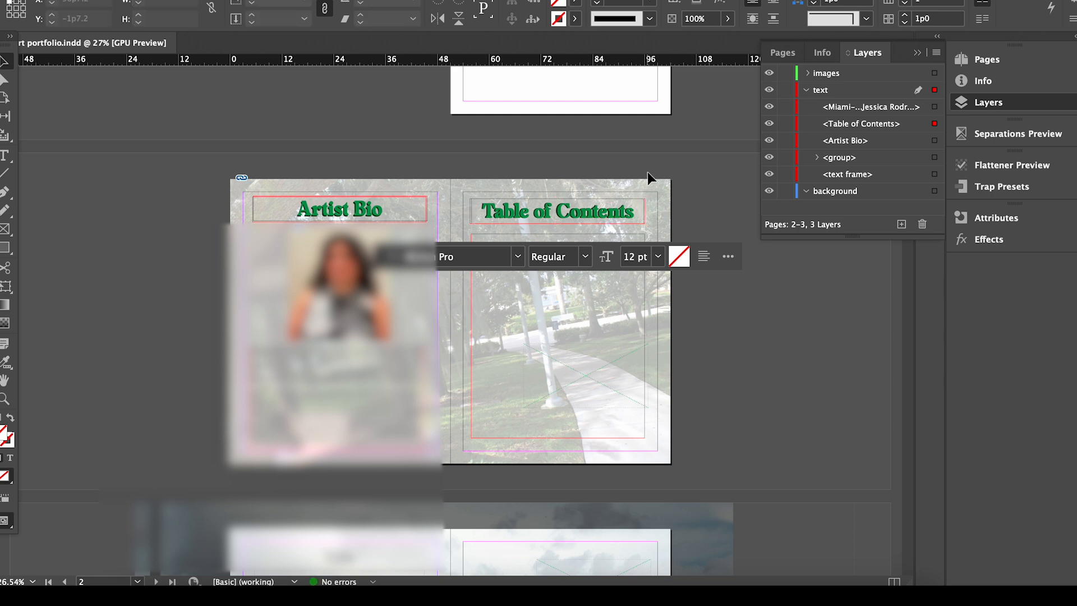
left_click(548, 253)
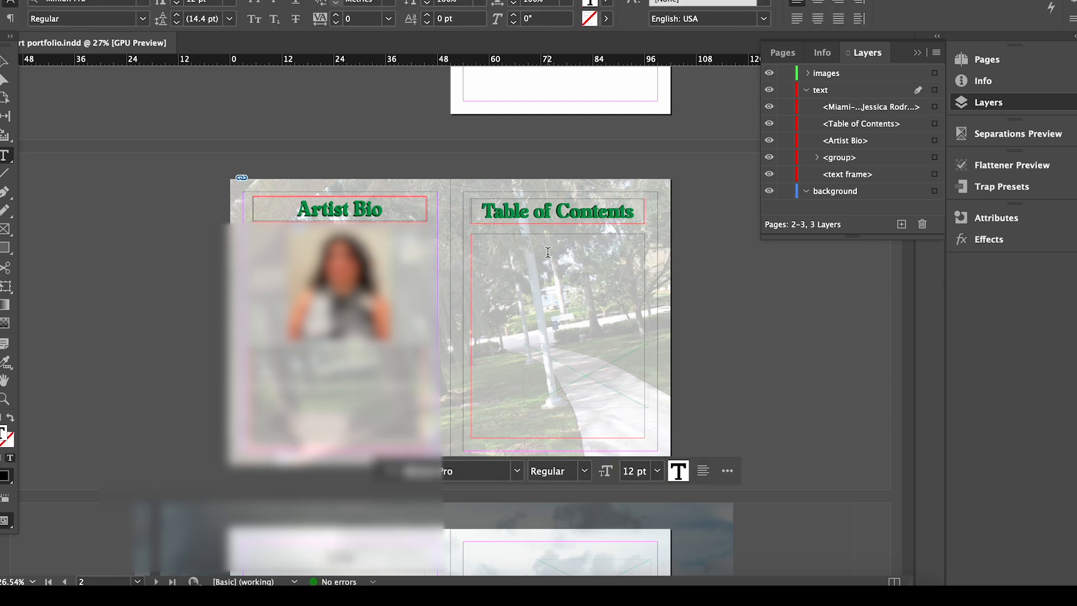
scroll(544, 263, "up", 3)
type("Artist Biography")
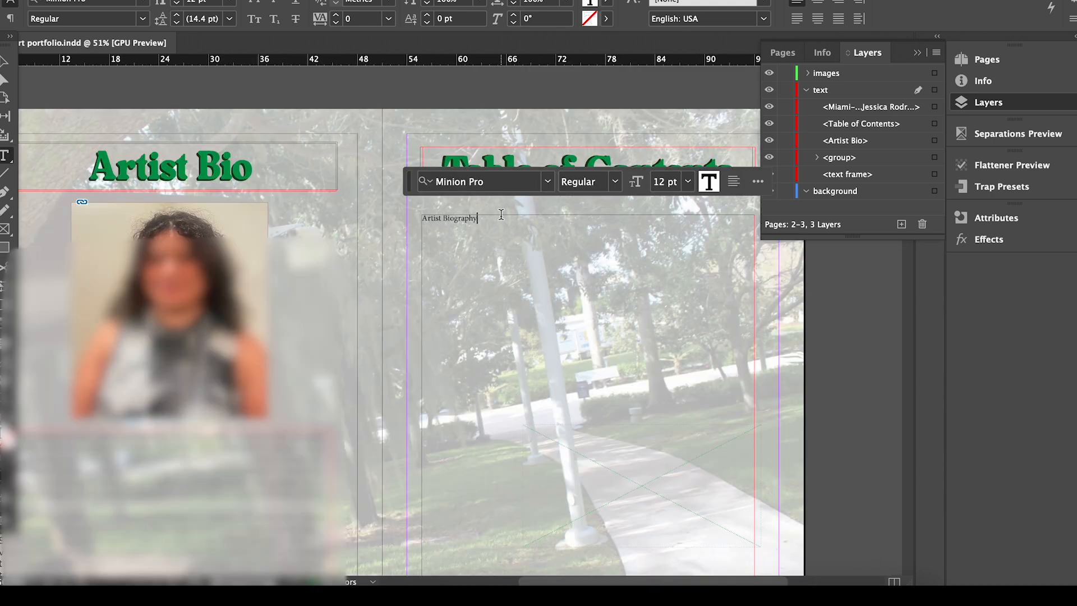
left_click_drag(498, 219, 421, 218)
left_click(548, 181)
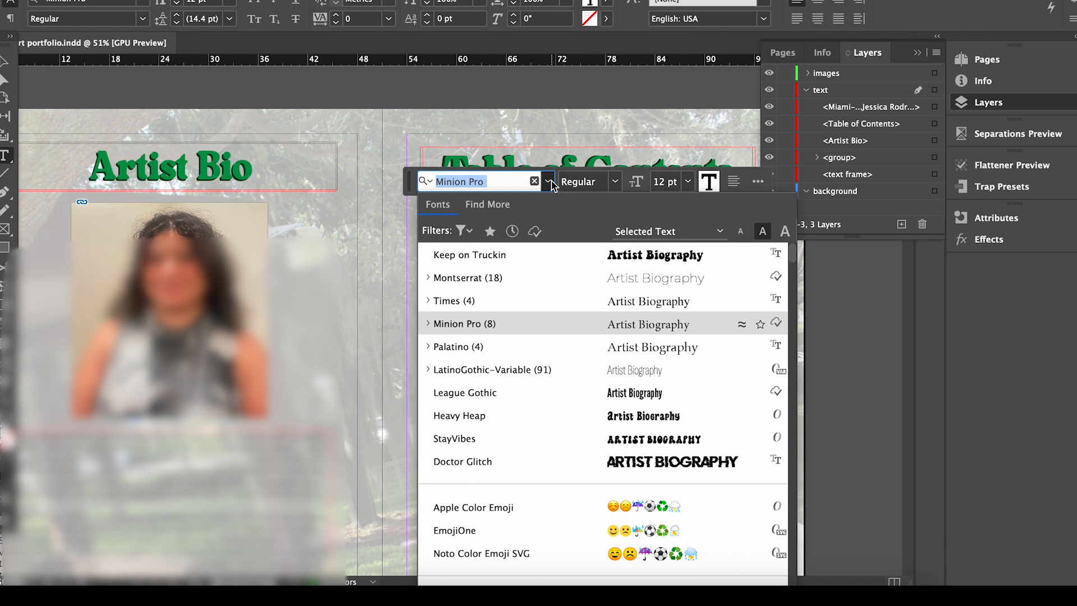
left_click(539, 277)
left_click(615, 181)
left_click(592, 331)
List Printmaking, Drawing, Painting, Photography and Three-Dimensional Sculpture below Artist Biography.
left_click(523, 223)
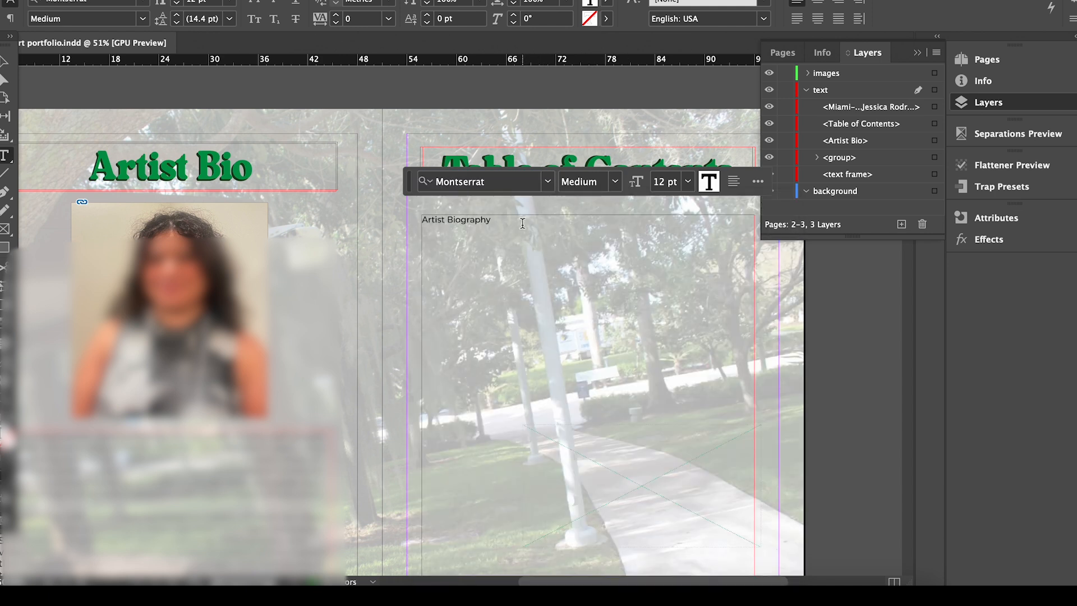
type("Printma")
type("awei")
type("Pain")
type("ting")
key("Return")
type("Photography")
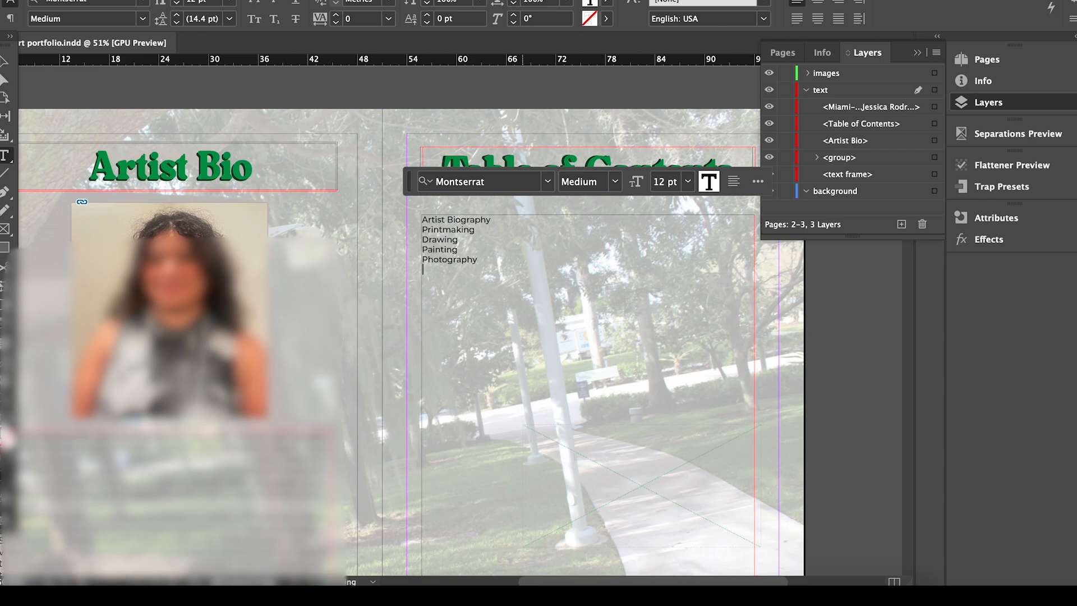
type("Three-Diment")
type("ional Sculpture")
left_click(509, 218)
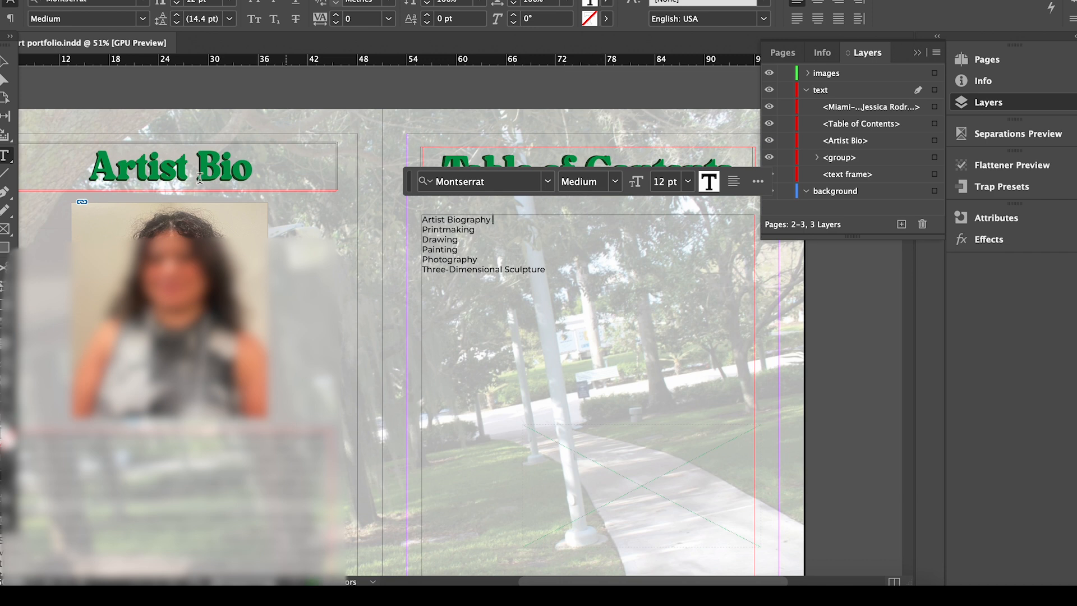
left_click(5, 59)
Set all the contents list text to 14 pt.
double_click(560, 272)
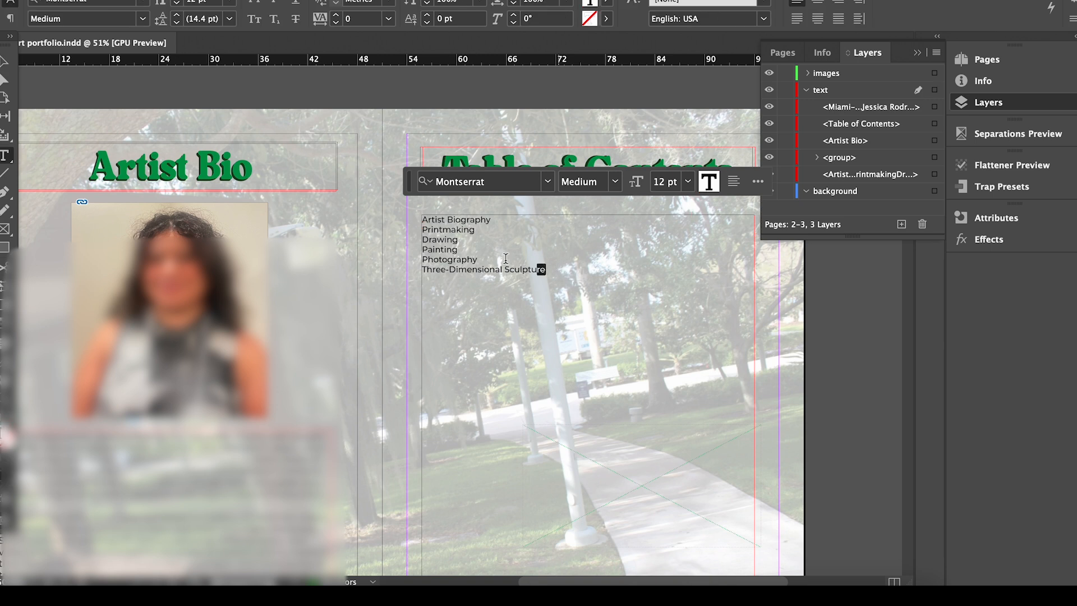
key("ctrl+a")
left_click(688, 181)
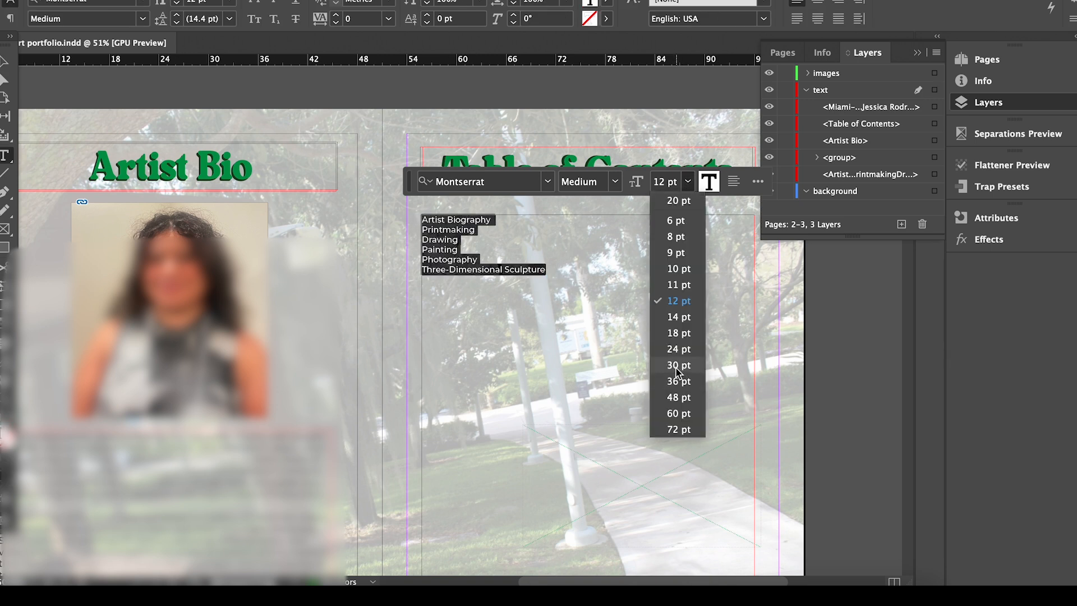
left_click(679, 365)
left_click(615, 181)
left_click(688, 181)
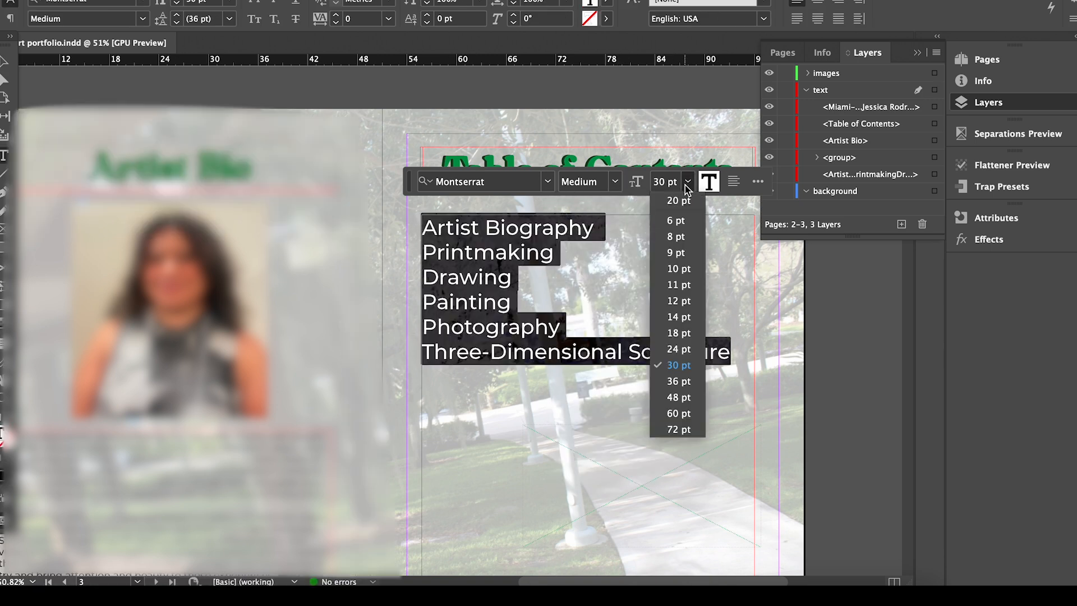
left_click(682, 316)
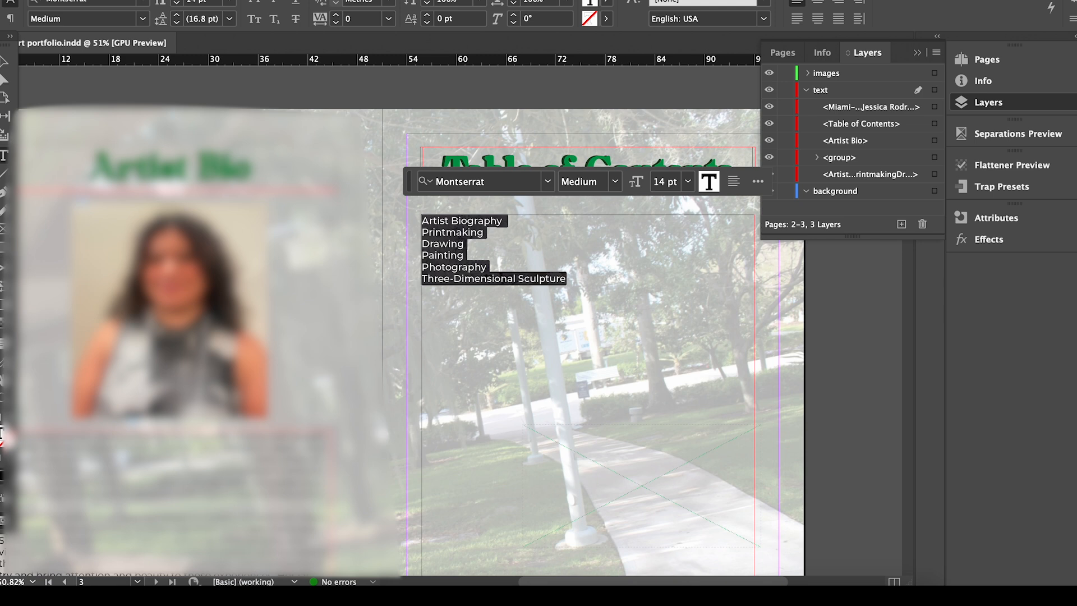
key("Escape")
Tighten the list's leading and return its baseline shift to 0 pt.
scroll(756, 318, "down", 2)
double_click(617, 280)
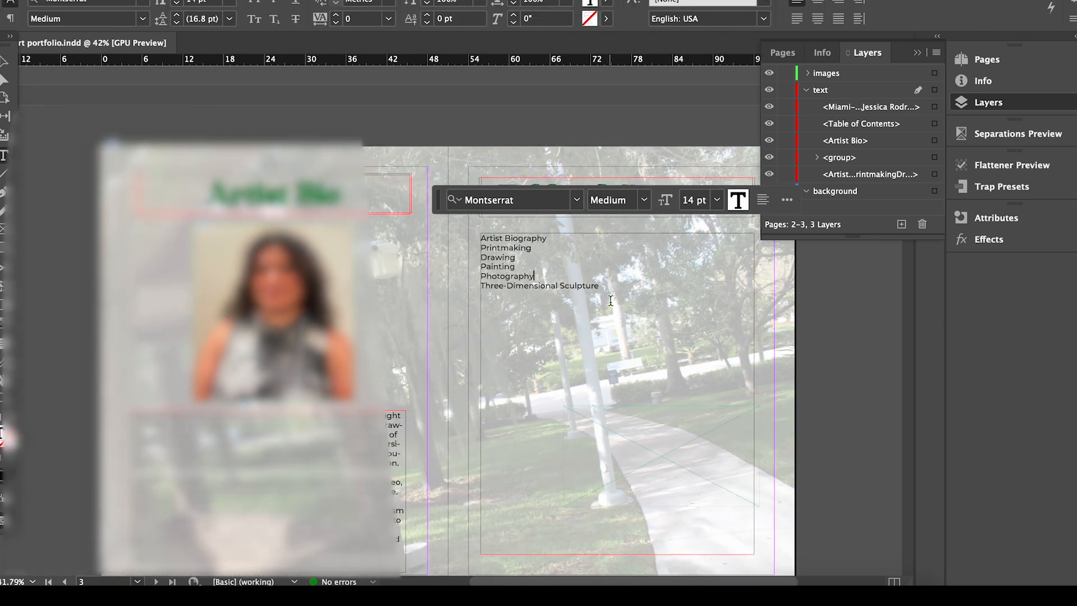
key("ctrl+a")
left_click(428, 5)
left_click(428, 5)
left_click(428, 4)
left_click(428, 5)
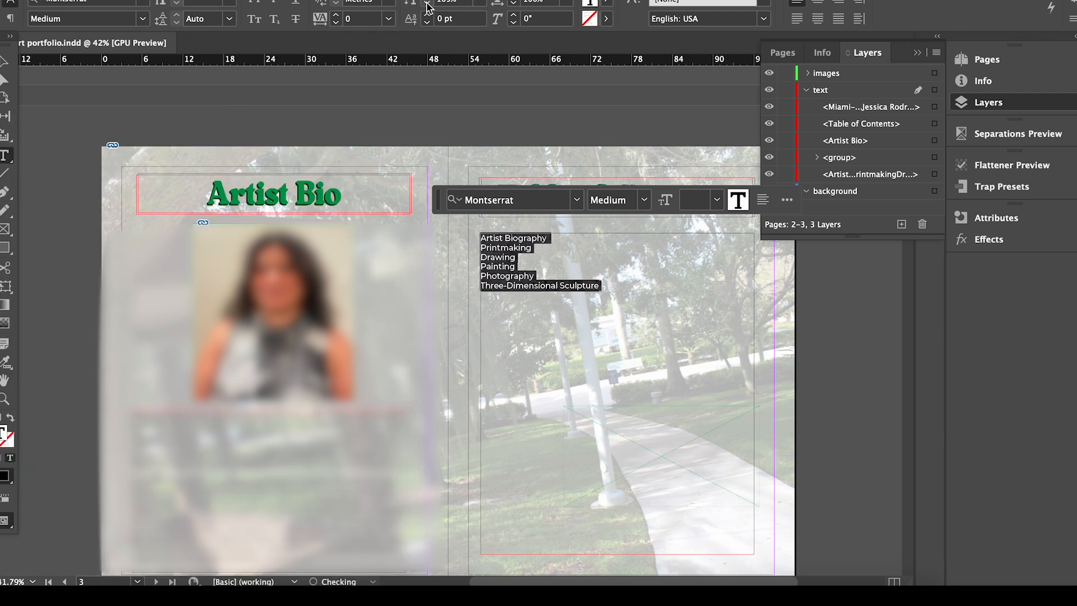
left_click(429, 5)
left_click(429, 17)
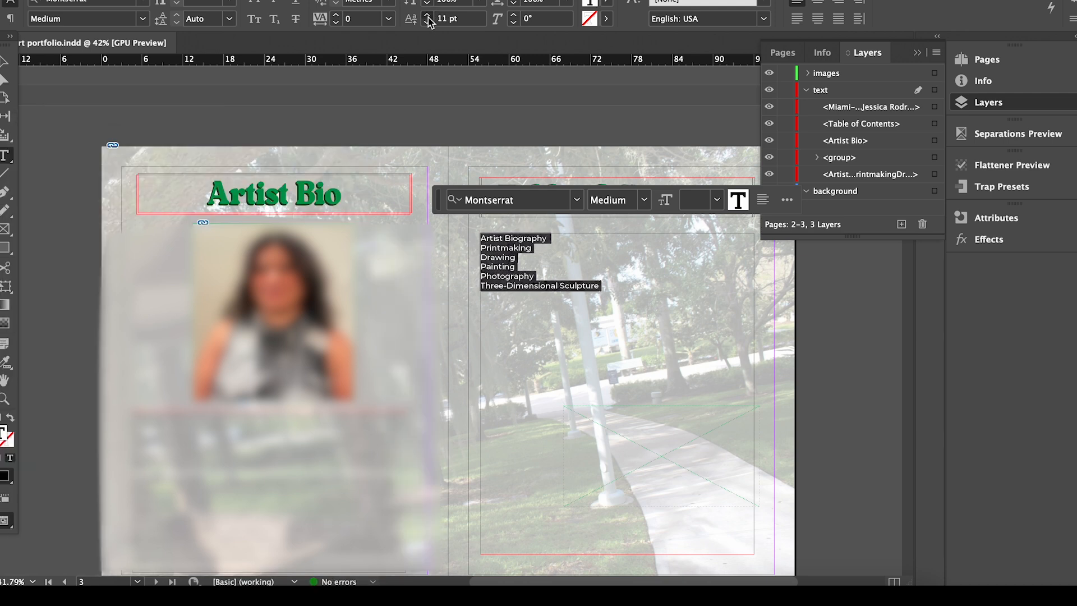
left_click(429, 20)
left_click(428, 19)
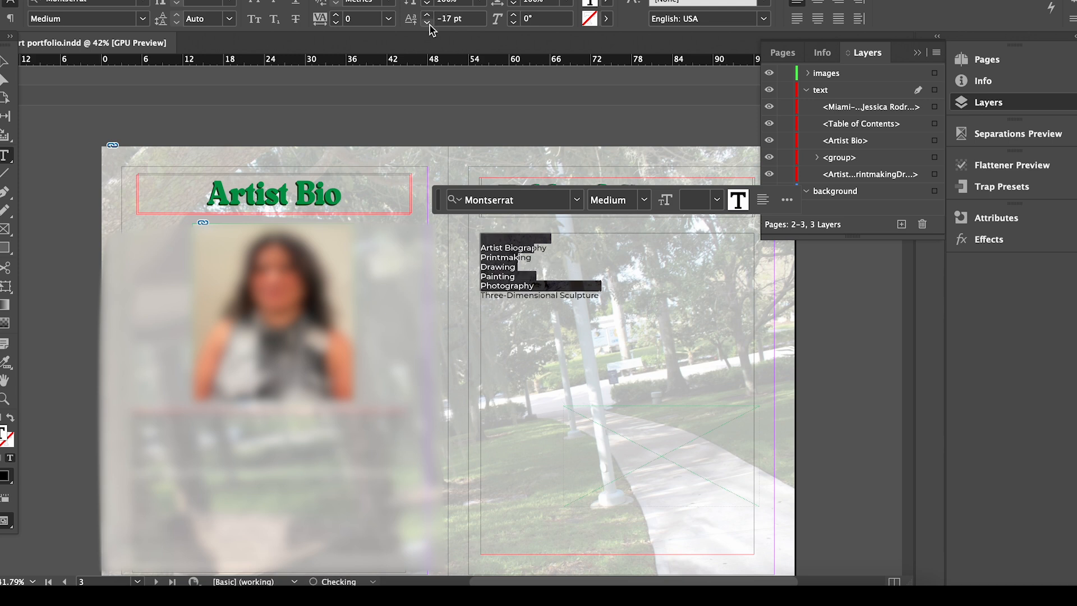
left_click(426, 16)
left_click(426, 16)
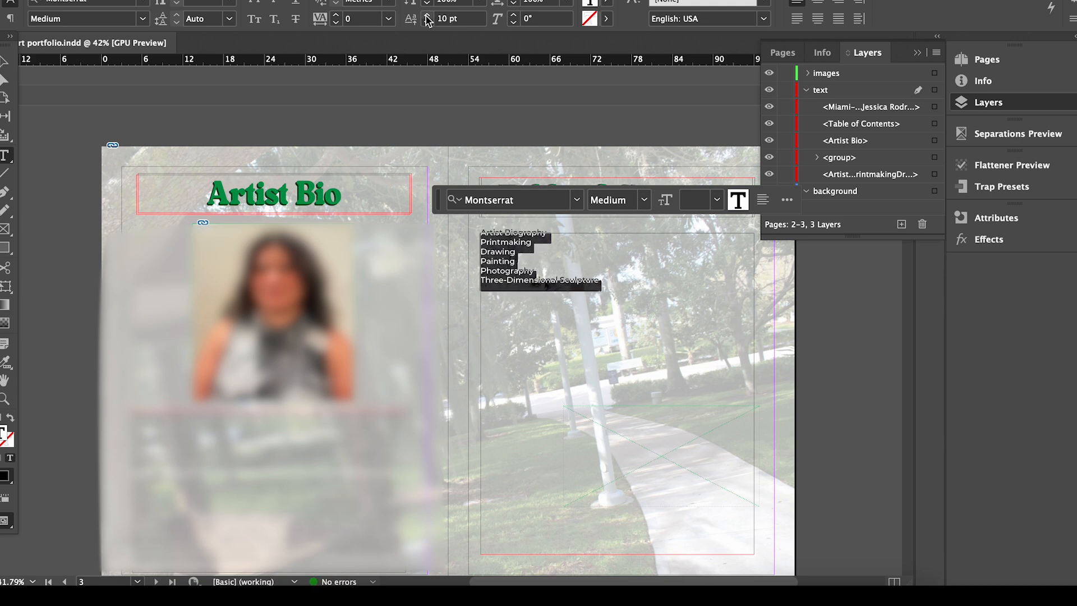
left_click(427, 23)
left_click(427, 23)
left_click(427, 23)
left_click(426, 16)
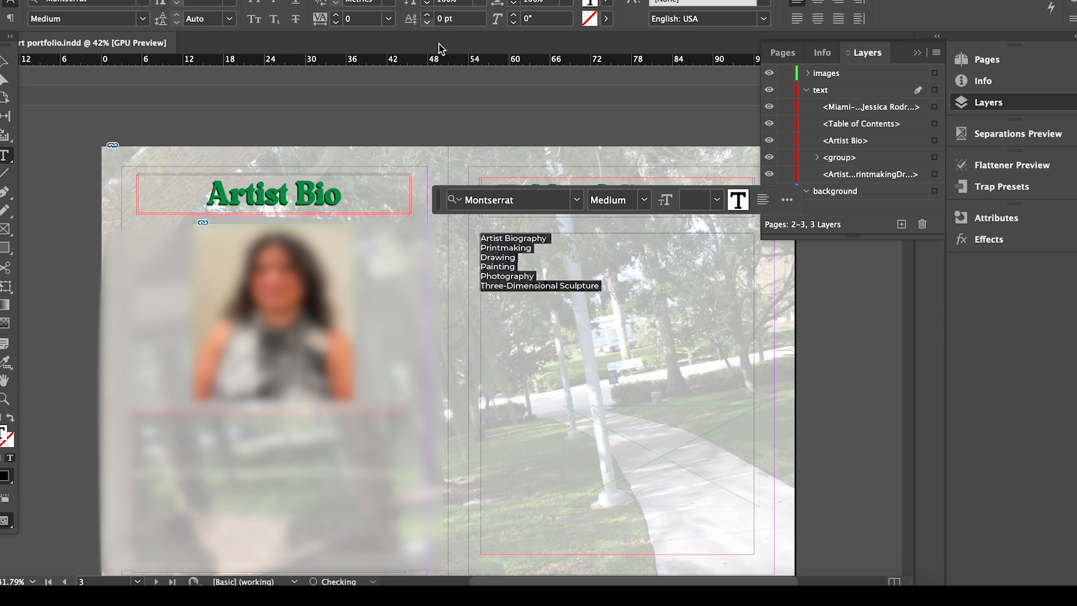
Insert blank lines between each of the six contents entries.
left_click(484, 236)
key("Return")
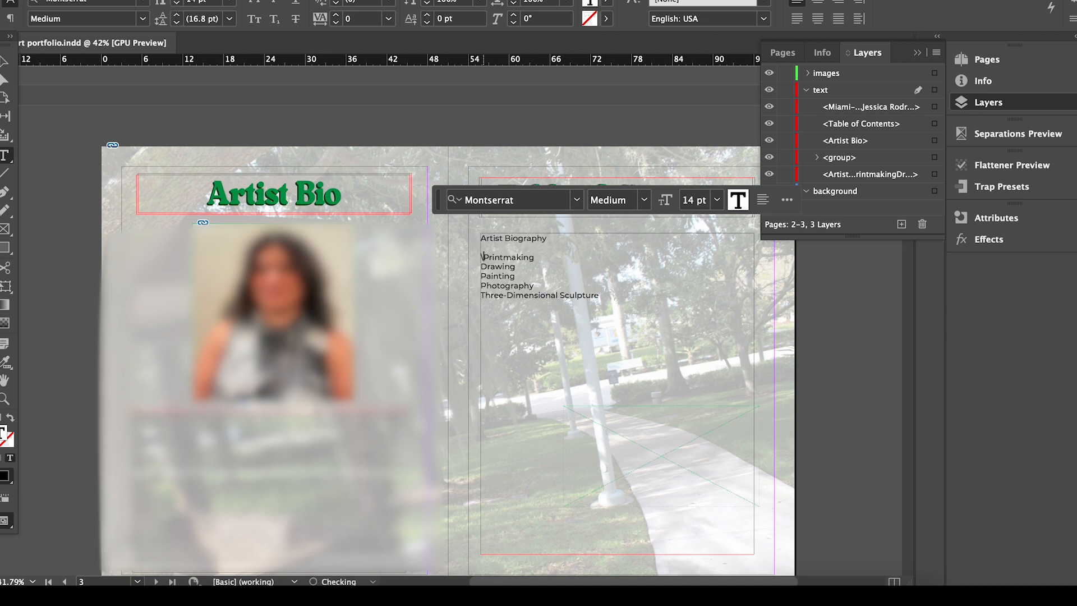
key("Down")
key("Return")
key("Down")
key("Return")
key("Down")
key("Return")
key("Down")
key("Return")
key("Escape")
Shorten, narrow and move the list frame up under the Table of Contents heading.
left_click_drag(618, 554, 613, 349)
left_click_drag(757, 292, 611, 293)
mouse_move(523, 270)
left_mouse_down()
mouse_move(727, 279)
mouse_move(673, 280)
left_mouse_up()
Delete the stray duplicate list frame and enlarge the original list frame.
double_click(735, 332)
key("ctrl+a")
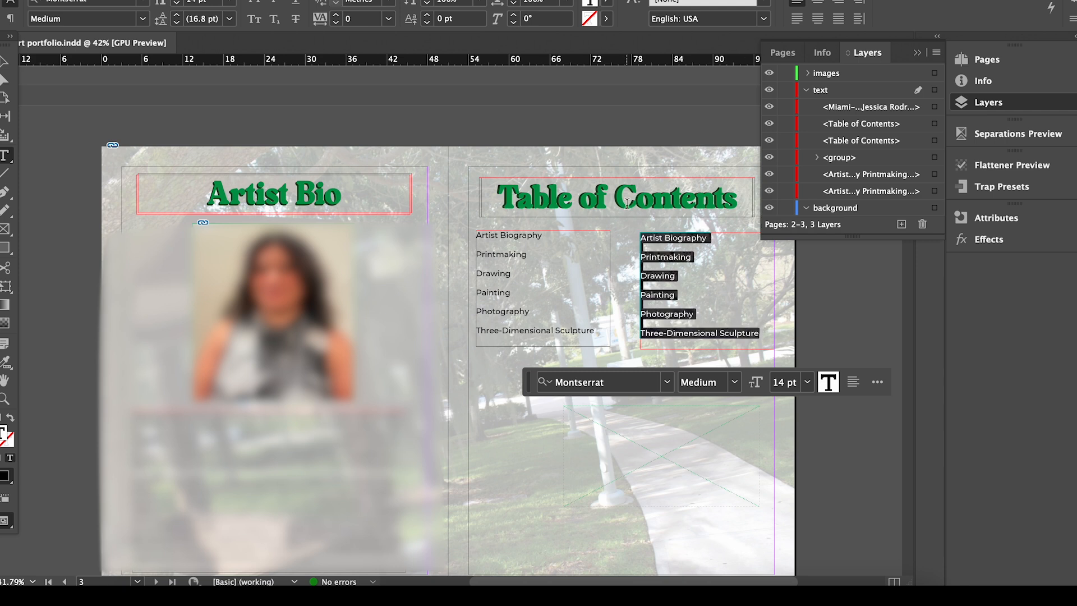
key("BackSpace")
key("Escape")
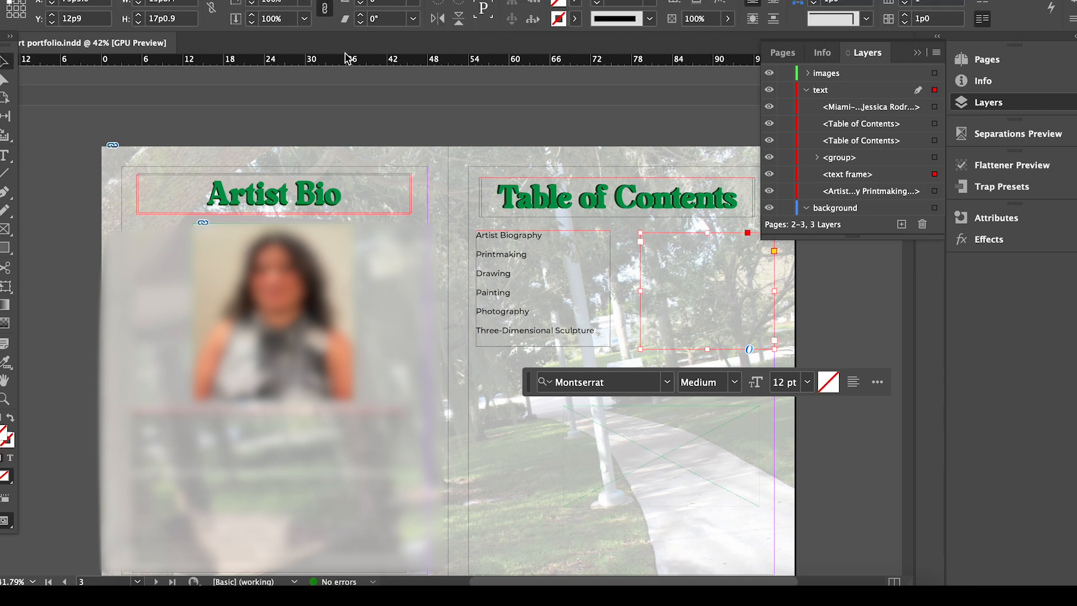
key("Delete")
left_click(598, 331)
left_click_drag(610, 345, 774, 439)
Add trailing dots after each section name, starting 'Artist Biography... pg'.
double_click(560, 234)
type("...")
key("Down")
type(".")
key("Down")
type("...")
key("Down")
type("...")
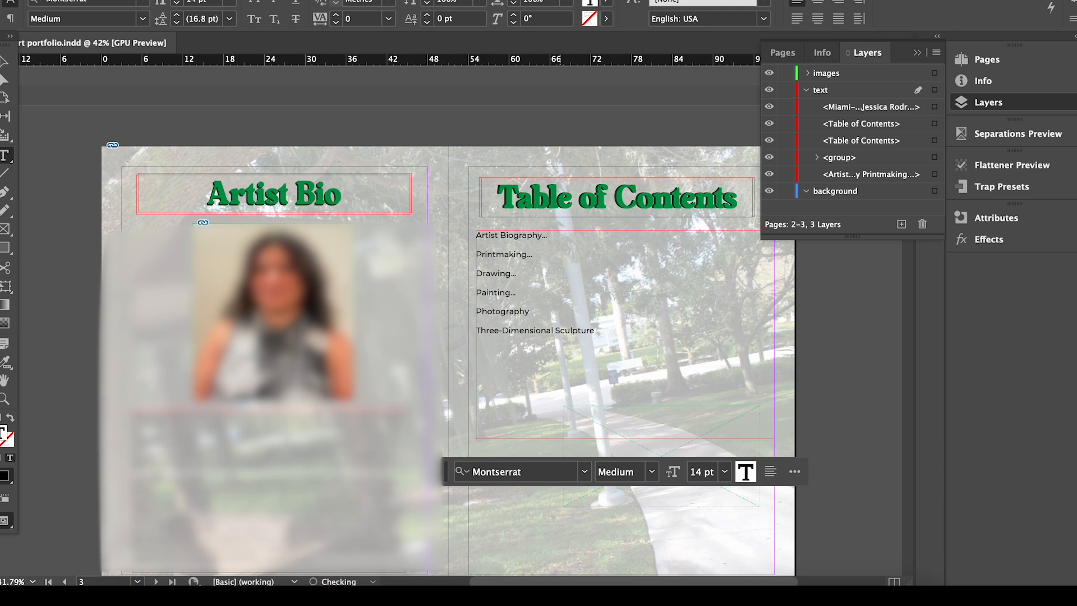
key("End")
type("...")
type("...")
type(" pg")
key("BackSpace")
key("BackSpace")
Tab the Artist Biography line's 'Page 2' to the frame's right edge, keeping the line left-aligned.
type("Page")
left_click_drag(550, 235, 584, 236)
left_click(819, 5)
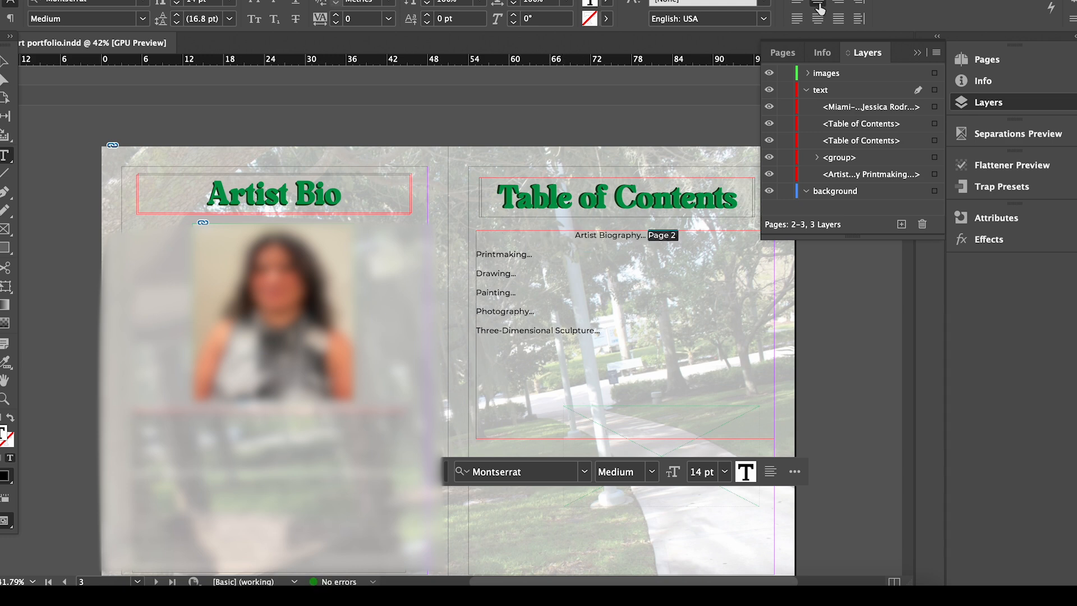
left_click(839, 3)
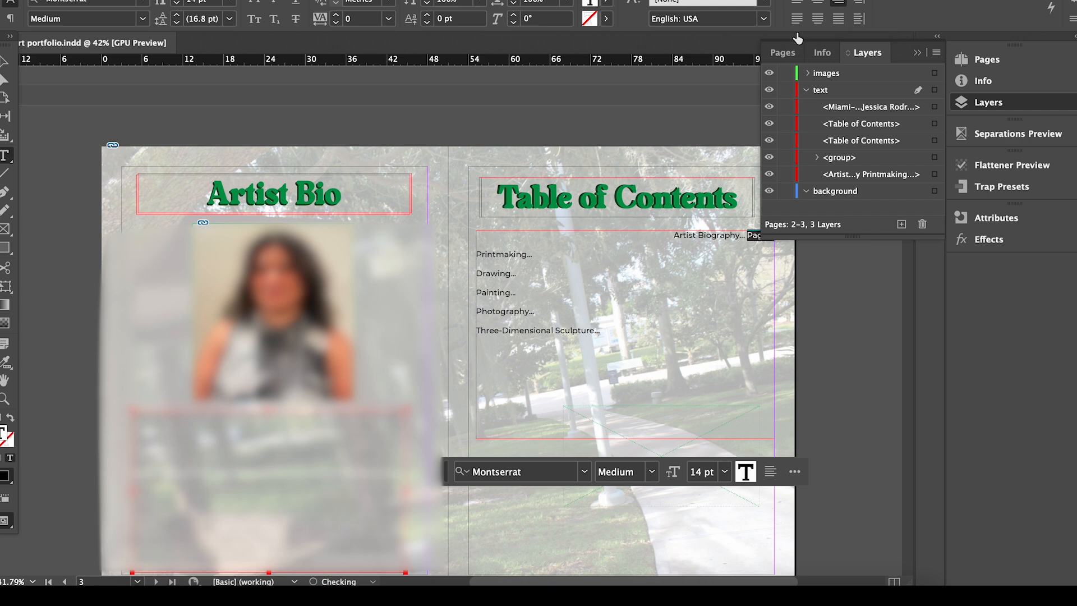
left_click(676, 235)
key("super+z")
key("super+z")
double_click(625, 308)
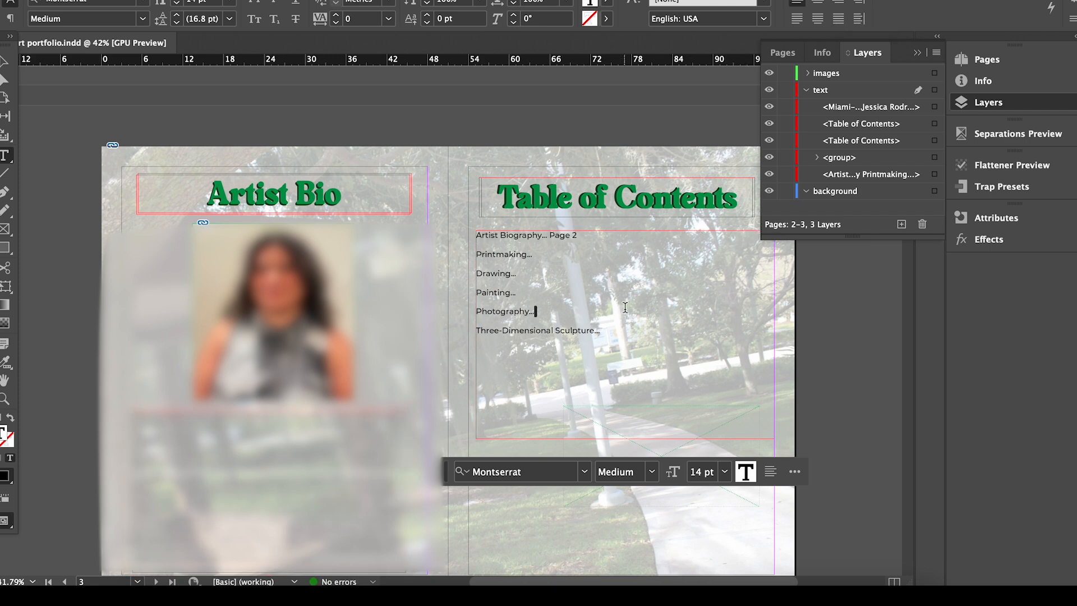
left_click(550, 236)
key("Tab")
key("Tab")
key("Tab")
key("Tab")
key("Tab")
key("Tab")
key("Tab")
key("Tab")
key("Tab")
key("Tab")
Add a right-edge 'Pages 4-5' after the Printmaking entry.
left_click(920, 53)
left_click(551, 253)
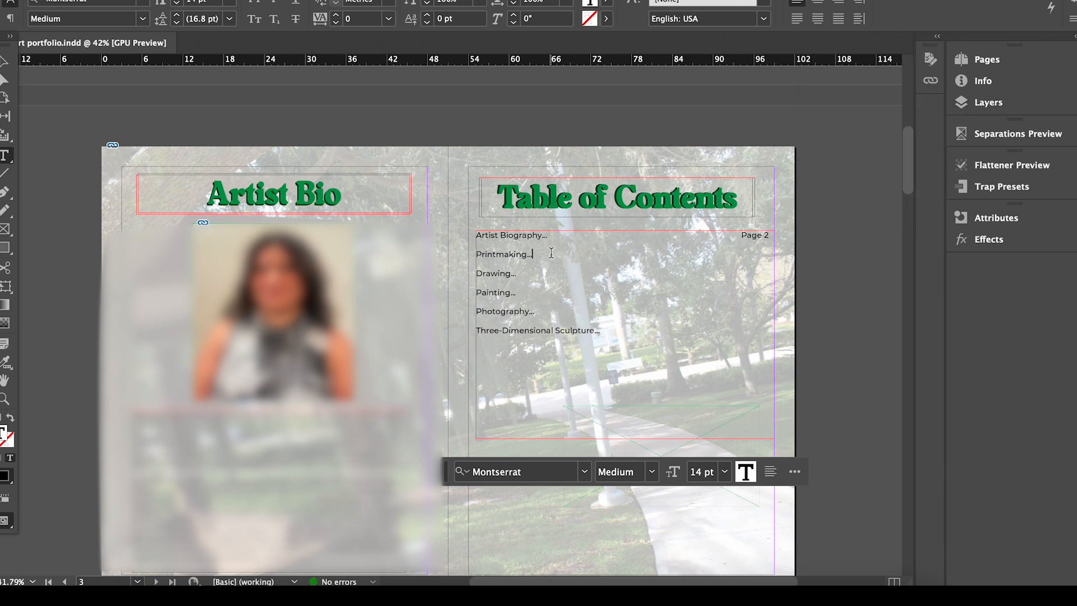
key("Tab")
key("Tab")
key("Tab")
key("Tab")
key("Tab")
key("Tab")
type("Pages 4-5")
key("BackSpace")
Add a right-edge 'Page 6' after Drawing and line it up with Page 2.
left_click(542, 276)
key("Tab")
key("Tab")
key("Tab")
key("Tab")
key("Tab")
type("Page 6")
left_click(740, 234)
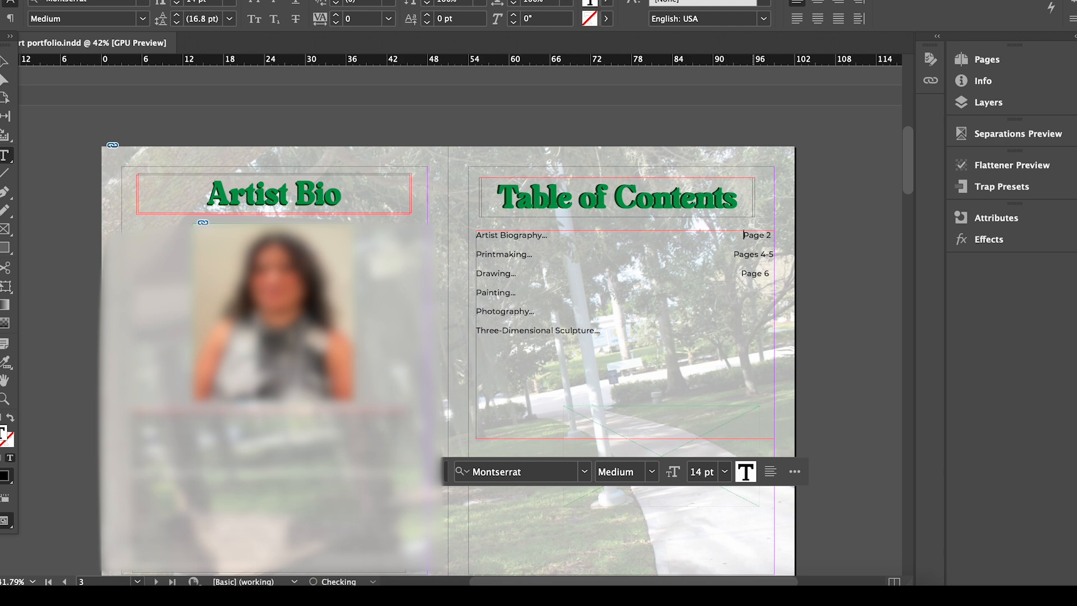
left_click(741, 273)
Add a right-edge 'Page 7' after the Painting entry, aligned with the numbers above.
left_click(774, 272)
key("Return")
key("BackSpace")
key("Tab")
type("Page")
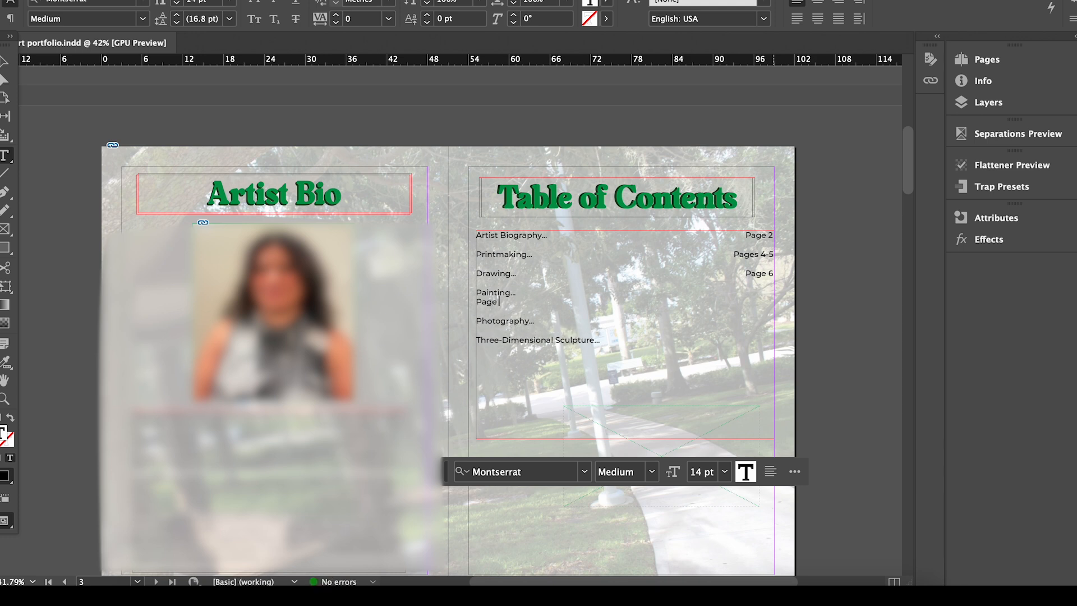
type(" 7")
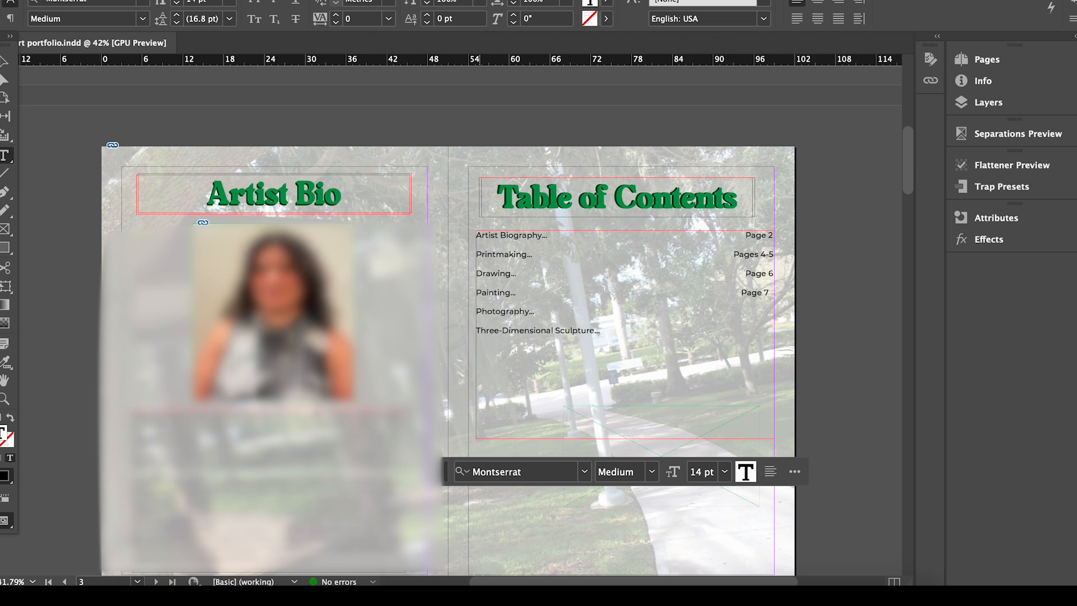
left_click(772, 292)
key("Return")
key("BackSpace")
Add a right-edge 'Page 8' after the Photography entry.
key("Down")
left_click(544, 312)
key("Tab")
type("Page 8")
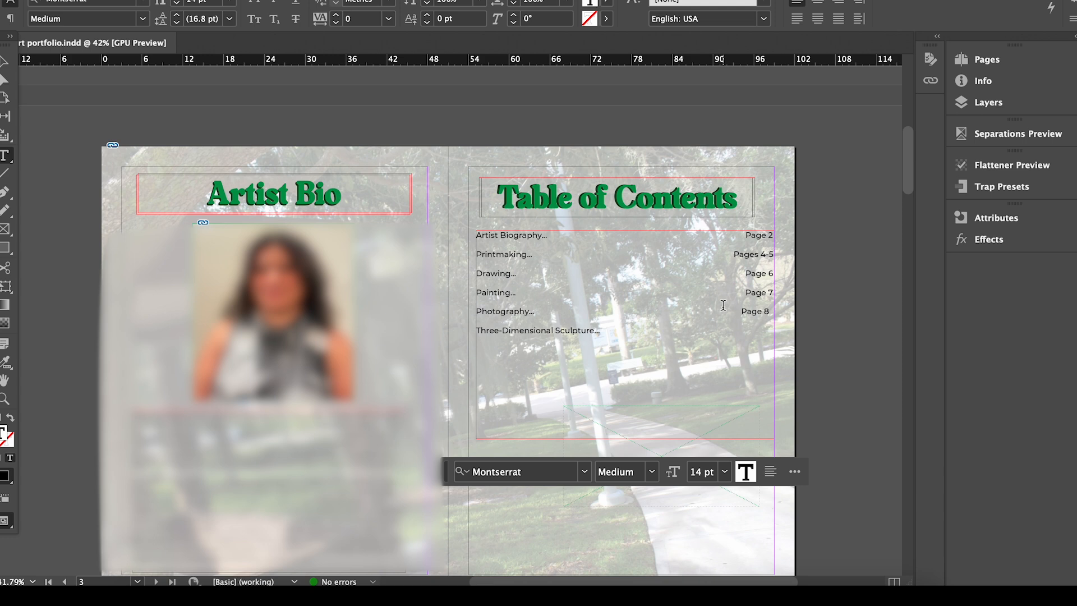
Change the Photography entry's reference to 'Pages 8-9' on its own line.
left_click(742, 312)
key("BackSpace")
type("s")
left_click(746, 313)
left_click(742, 311)
key("BackSpace")
key("BackSpace")
key("BackSpace")
key("BackSpace")
key("BackSpace")
key("BackSpace")
key("BackSpace")
key("BackSpace")
key("BackSpace")
key("BackSpace")
key("BackSpace")
left_click(759, 314)
type("-8")
key("BackSpace")
type("9")
left_click(722, 313)
Add a right-aligned 'Pages 10-11' after Three-Dimensional Sculpture and leave text editing.
left_click(633, 325)
key("Tab")
key("Tab")
key("Tab")
key("Tab")
key("Tab")
key("Tab")
type("Pages 10-11")
left_click(743, 332)
key("BackSpace")
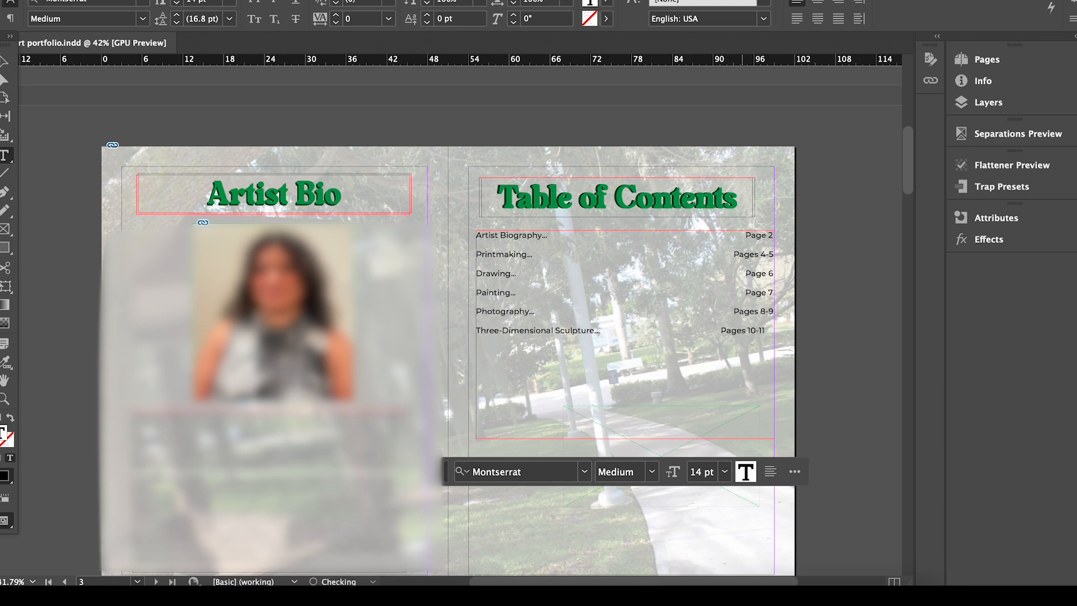
key("BackSpace")
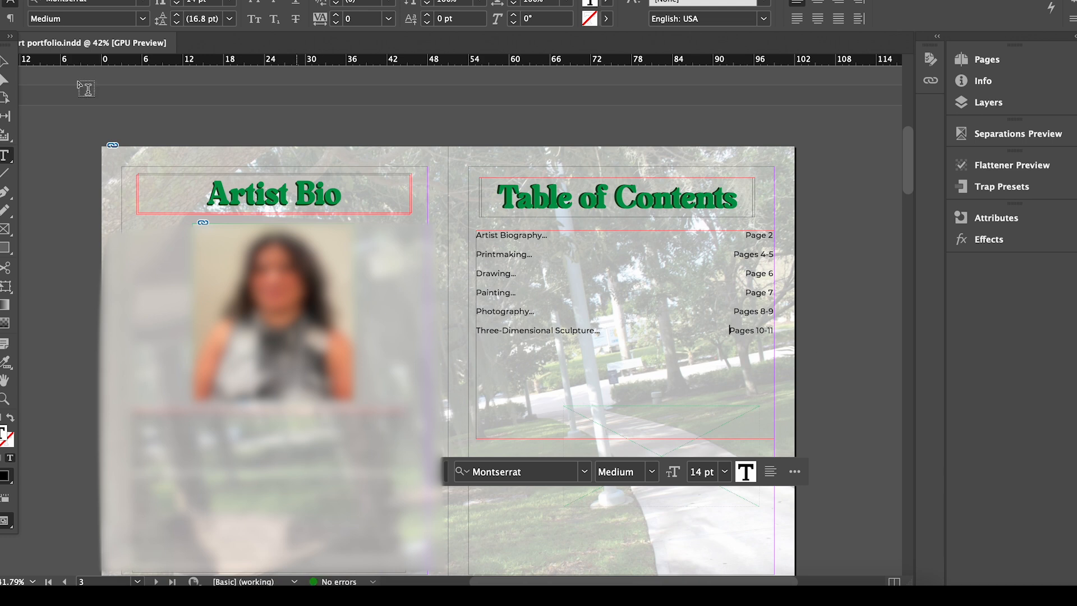
key("Escape")
Set all contents text to 18 pt and extend the contents frame downward.
double_click(579, 300)
key("ctrl+a")
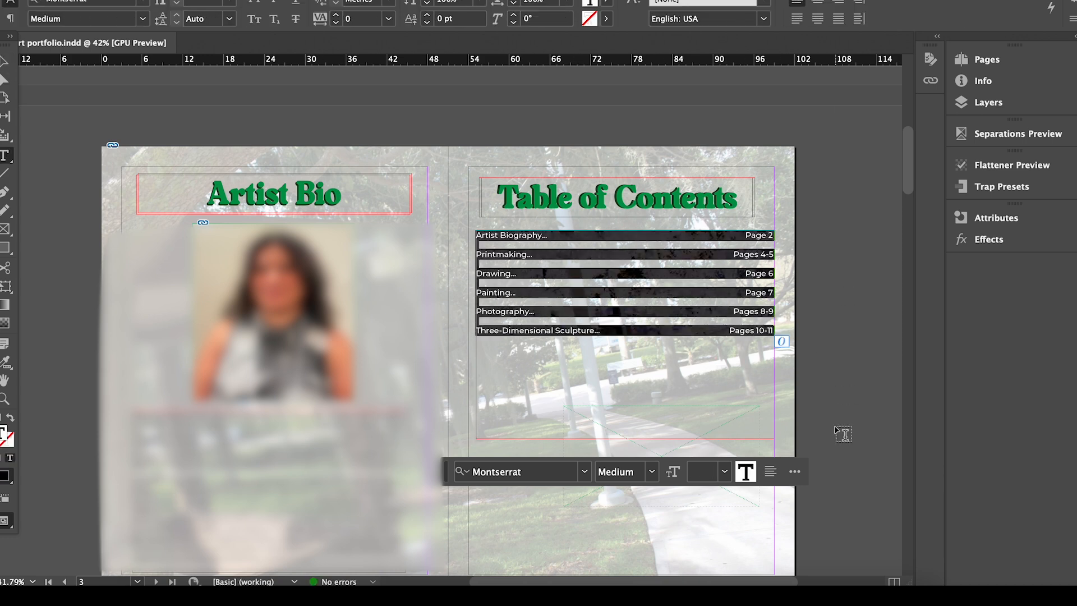
left_click(229, 2)
left_click(230, 154)
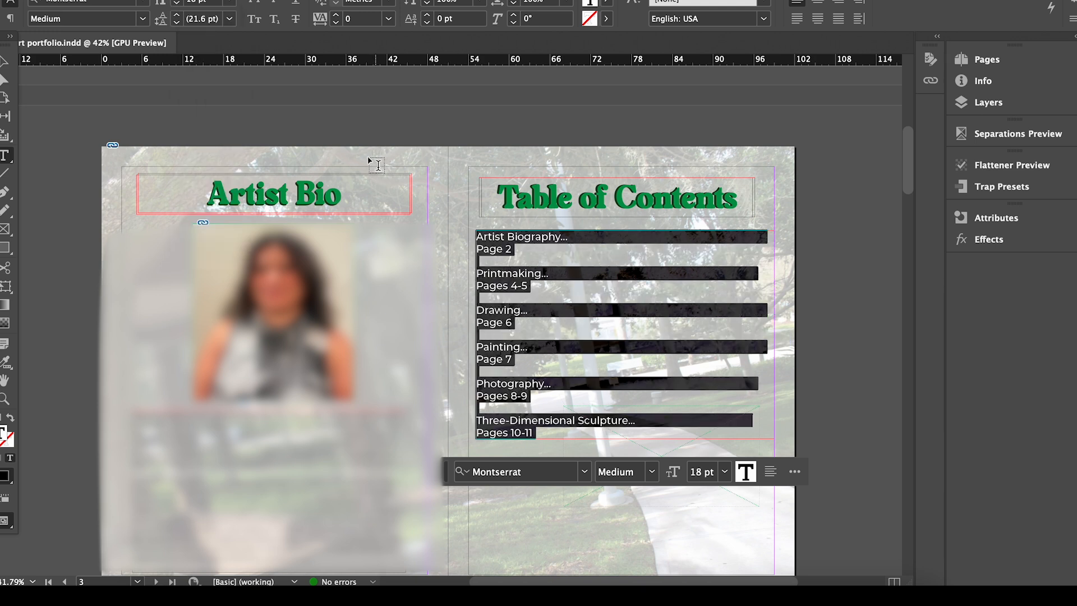
left_click(5, 60)
left_click_drag(625, 439, 622, 499)
Rejoin Page 2, Pages 4-5 and Page 6 onto their entry lines at the right.
double_click(477, 249)
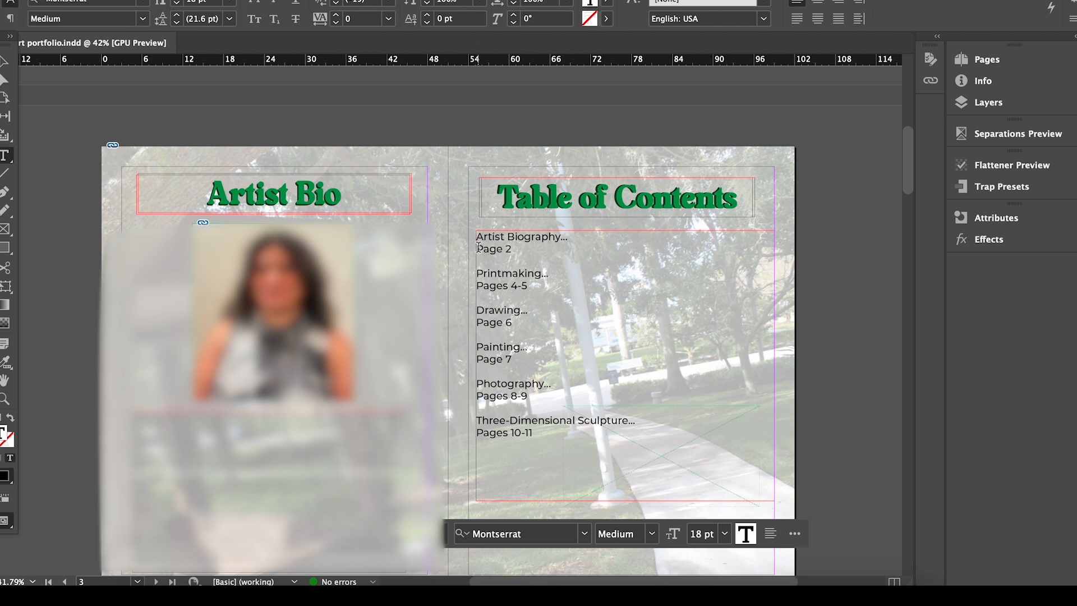
key("BackSpace")
key("BackSpace")
key("BackSpace")
key("BackSpace")
key("BackSpace")
key("BackSpace")
key("BackSpace")
key("BackSpace")
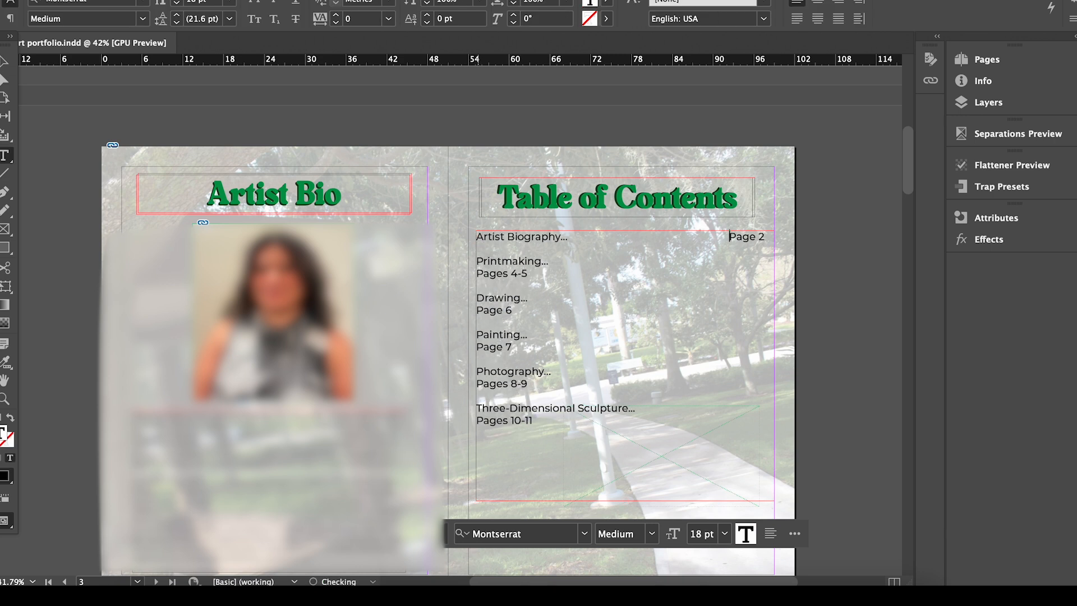
left_click(478, 273)
key("BackSpace")
key("BackSpace")
key("BackSpace")
key("BackSpace")
key("BackSpace")
key("BackSpace")
key("BackSpace")
key("BackSpace")
key("BackSpace")
key("BackSpace")
key("BackSpace")
key("BackSpace")
key("BackSpace")
key("BackSpace")
key("BackSpace")
key("BackSpace")
key("BackSpace")
key("BackSpace")
key("BackSpace")
key("BackSpace")
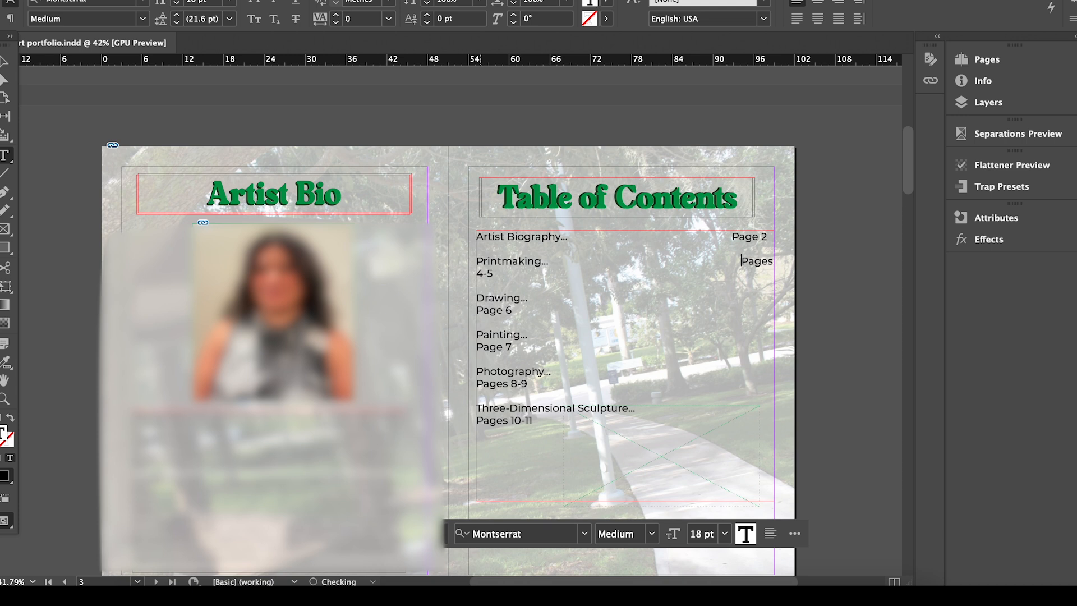
key("Tab")
key("Tab")
key("Tab")
key("BackSpace")
key("BackSpace")
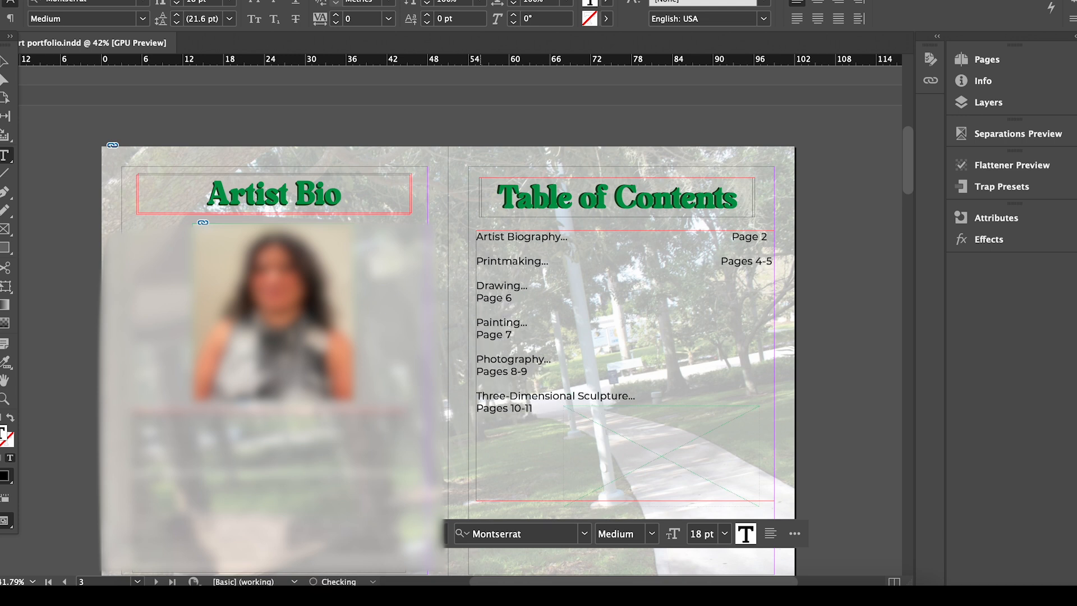
left_click(479, 298)
key("BackSpace")
key("BackSpace")
Rejoin Page 7 and Pages 8-9 onto the Painting and Photography lines, right-aligned.
key("BackSpace")
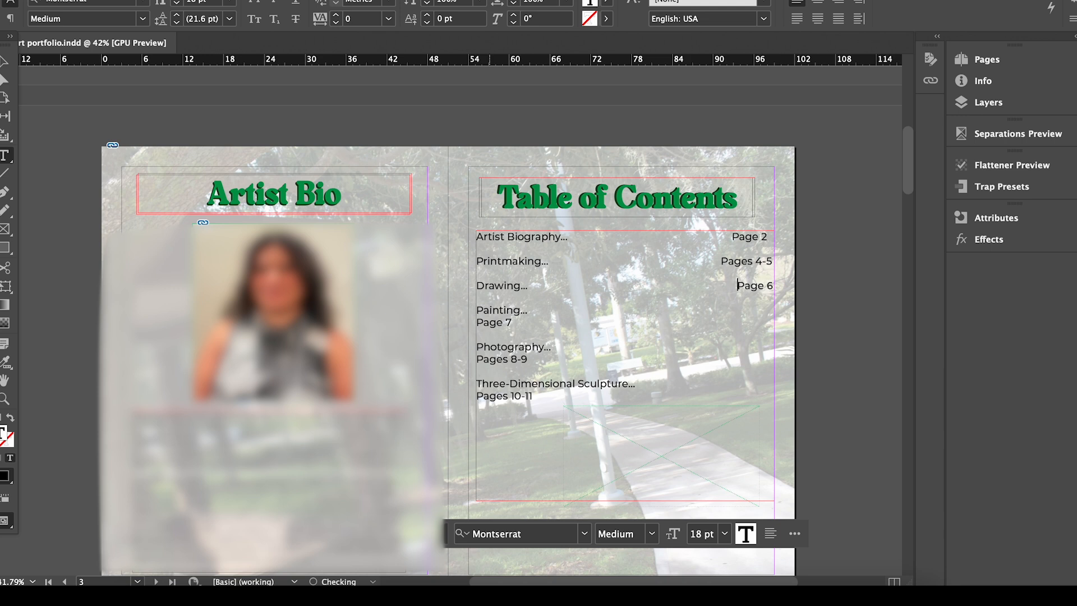
left_click(477, 322)
key("BackSpace")
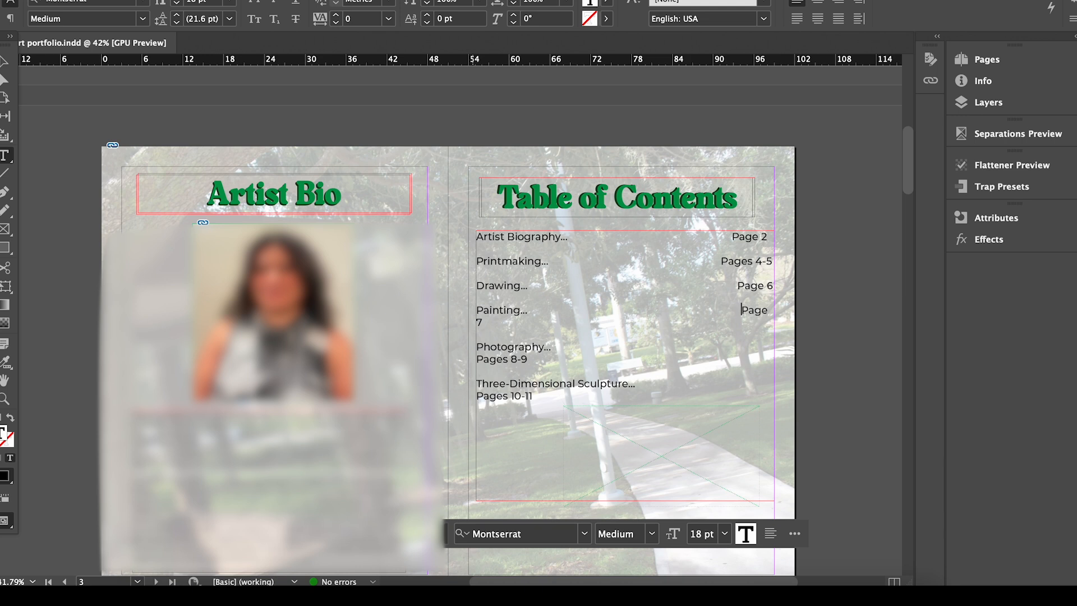
key("BackSpace")
key("BackSpace")
key("BackSpace")
key("BackSpace")
key("BackSpace")
key("BackSpace")
key("BackSpace")
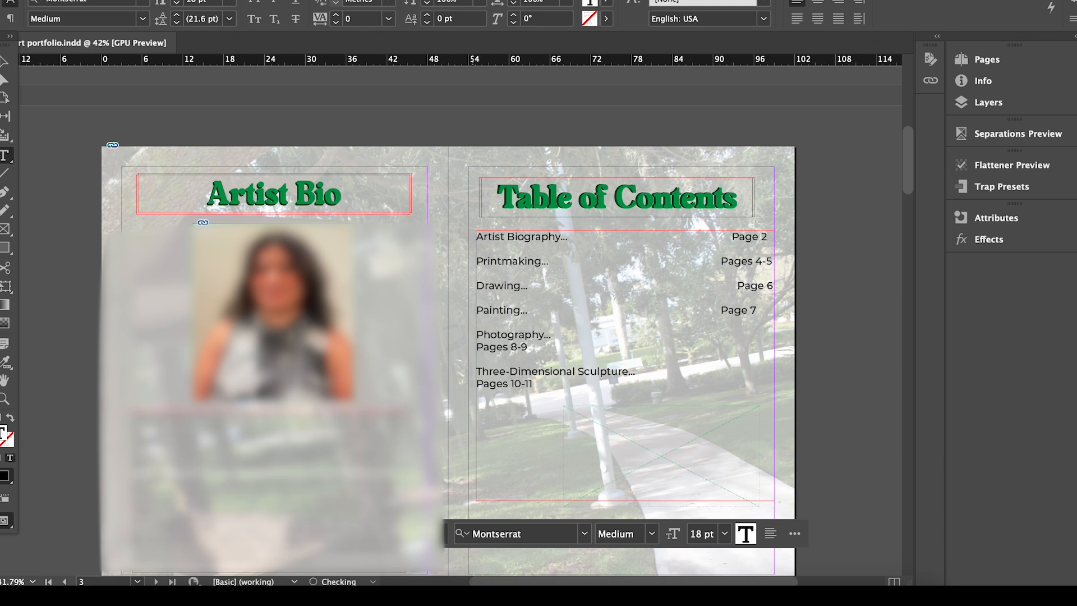
left_click(477, 347)
key("BackSpace")
key("BackSpace")
key("BackSpace")
key("BackSpace")
key("BackSpace")
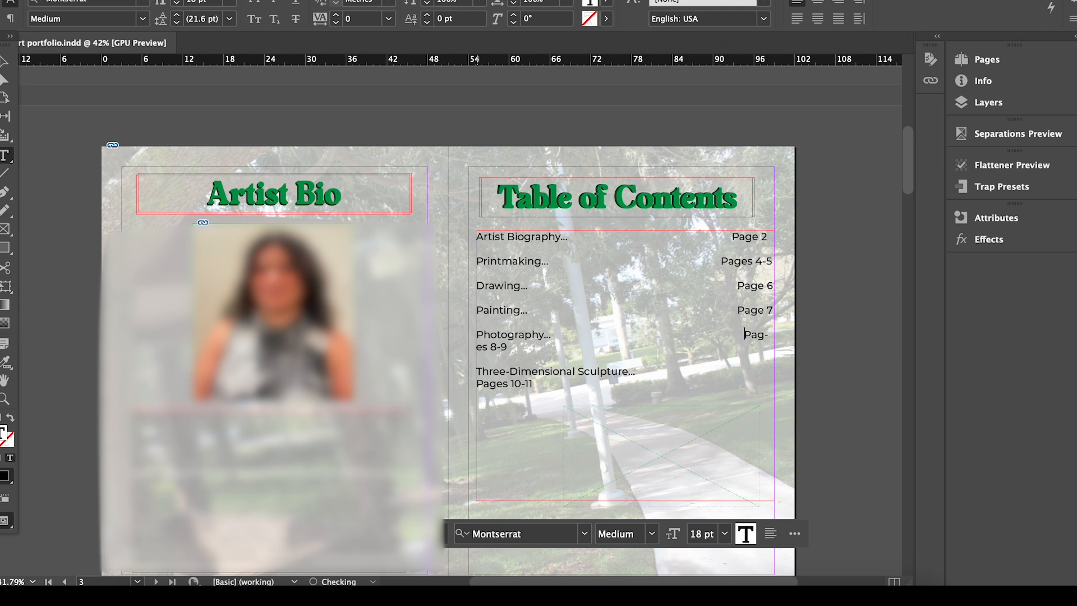
left_click(479, 370)
key("BackSpace")
key("BackSpace")
key("BackSpace")
key("BackSpace")
key("BackSpace")
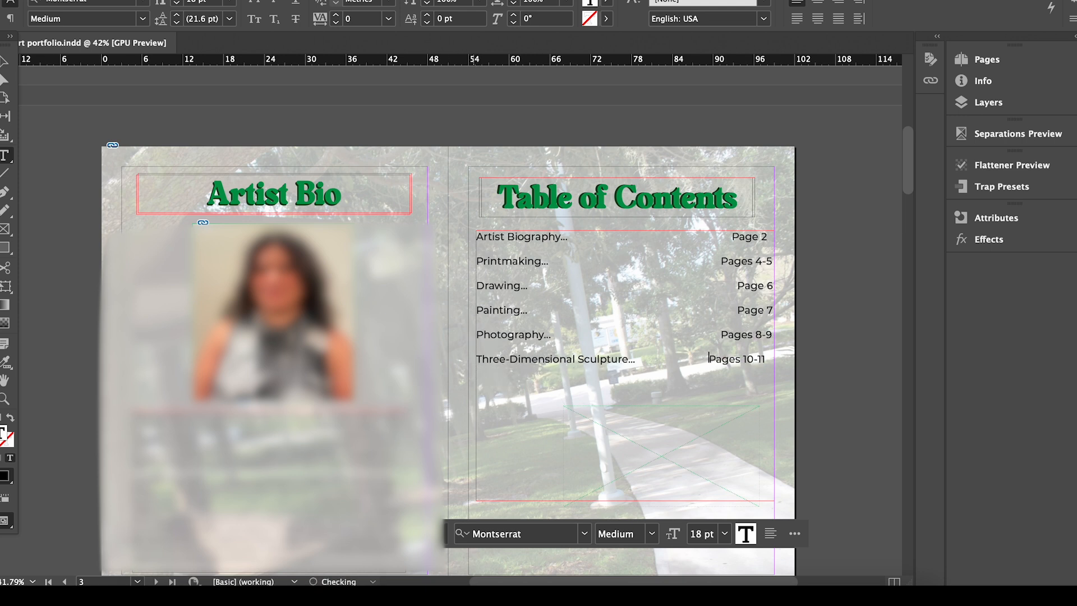
Delete the empty leftover frame and reselect the contents text frame.
left_click(641, 423)
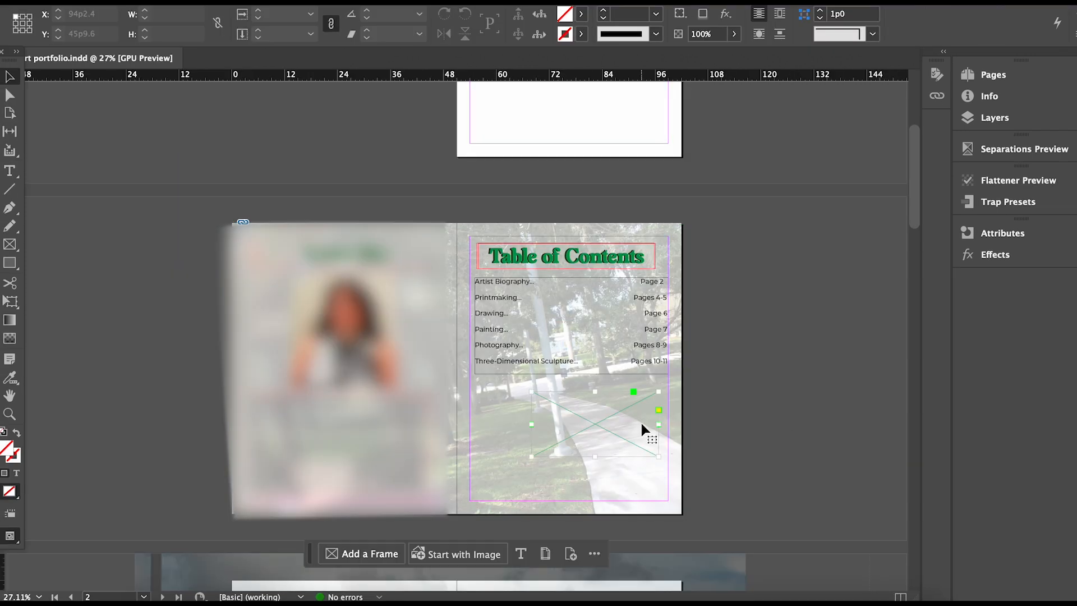
key("Delete")
left_click(570, 302)
Make the contents frame taller and set its text to 24 pt after trying 36 and 30.
left_click_drag(572, 374, 570, 474)
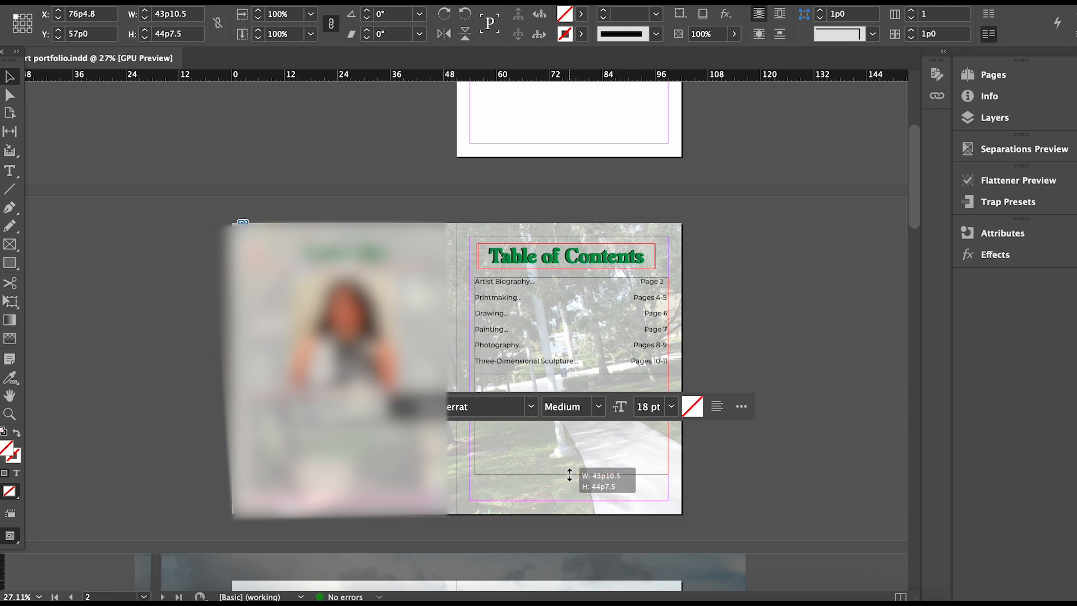
double_click(570, 352)
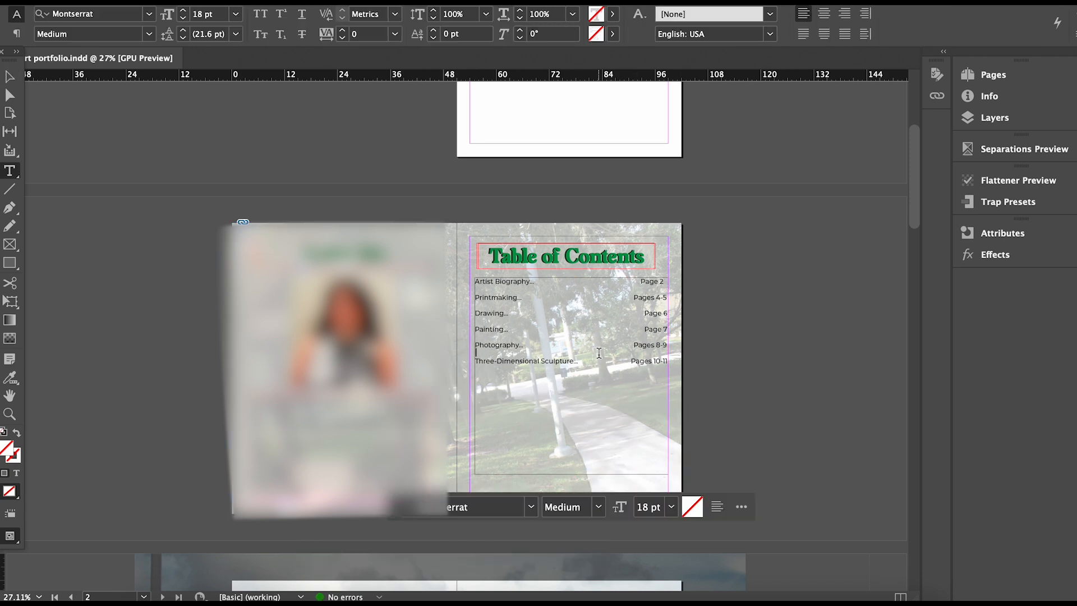
key("super+a")
left_click(235, 19)
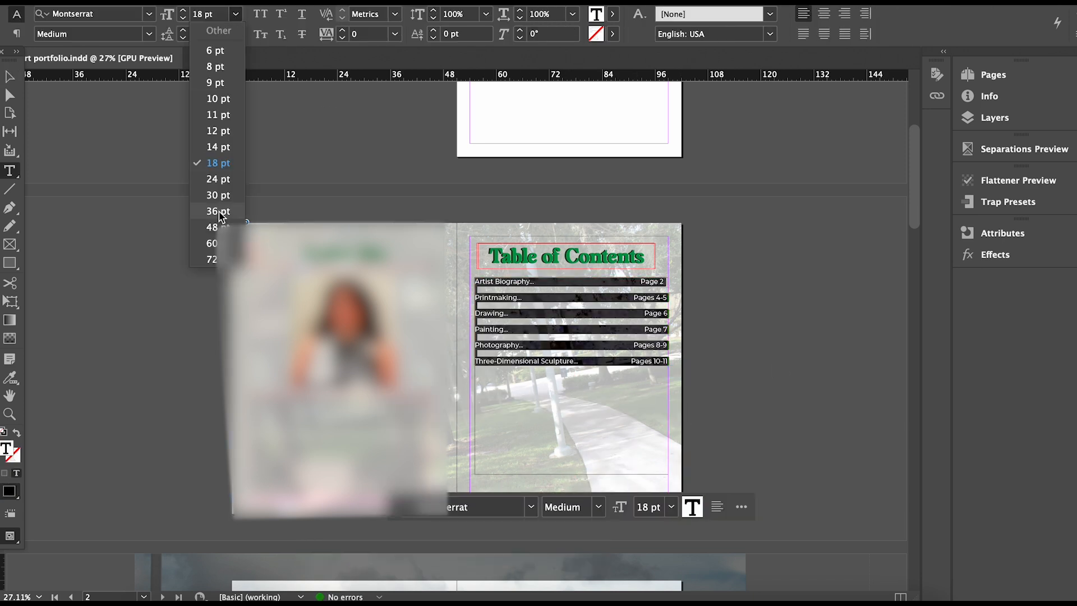
left_click(218, 211)
left_click(236, 15)
left_click(217, 195)
left_click(236, 14)
left_click(218, 179)
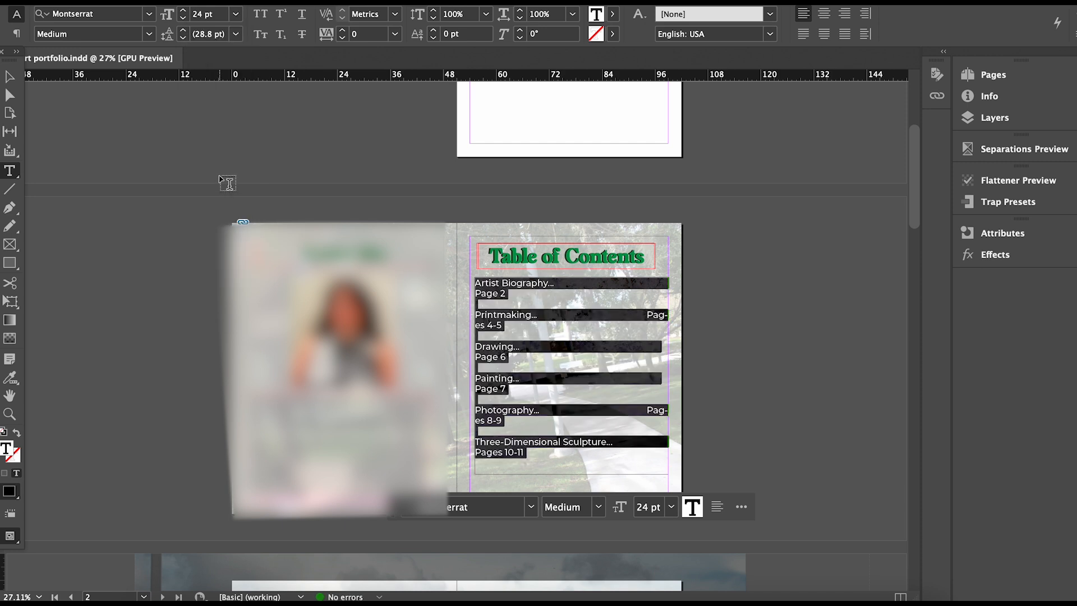
left_click(220, 180)
Put Page 2, Pages 4-5 and Page 6 back on their entry lines at the right.
left_click(474, 295)
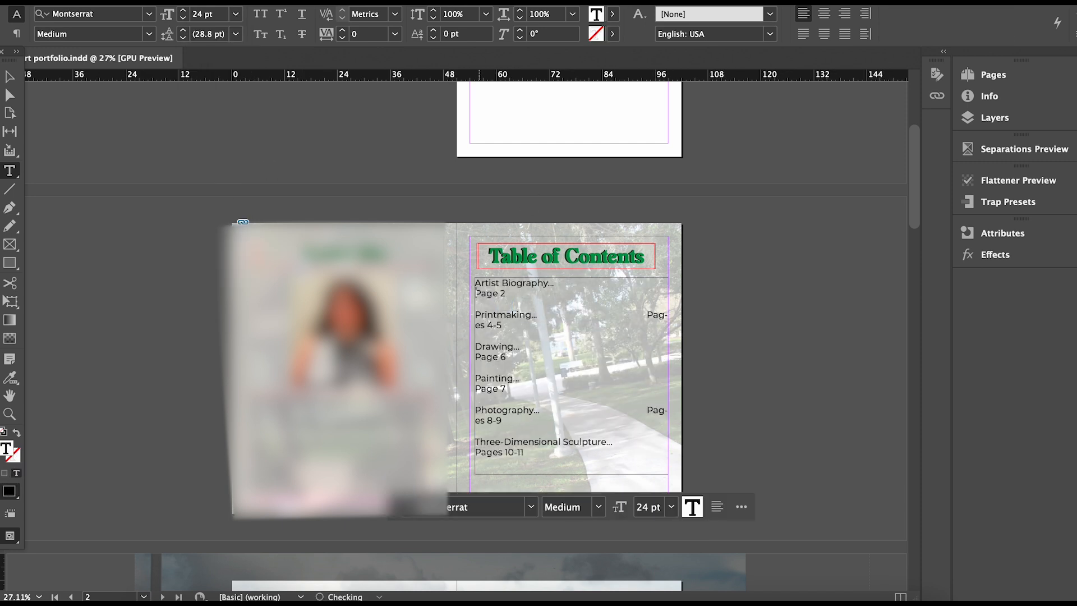
key("BackSpace")
key("Tab")
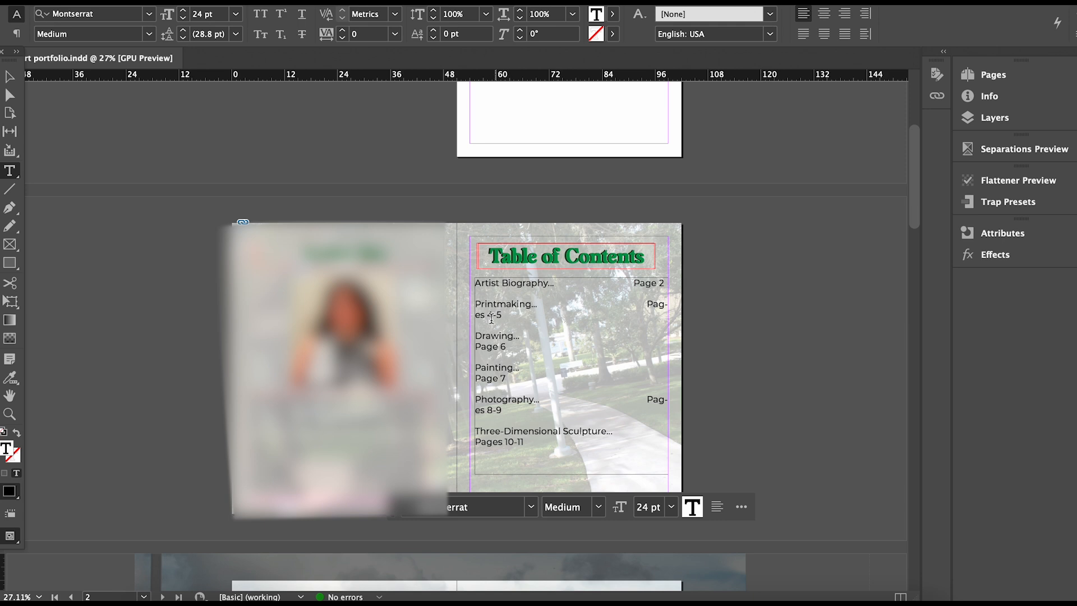
left_click(648, 303)
key("BackSpace")
key("Tab")
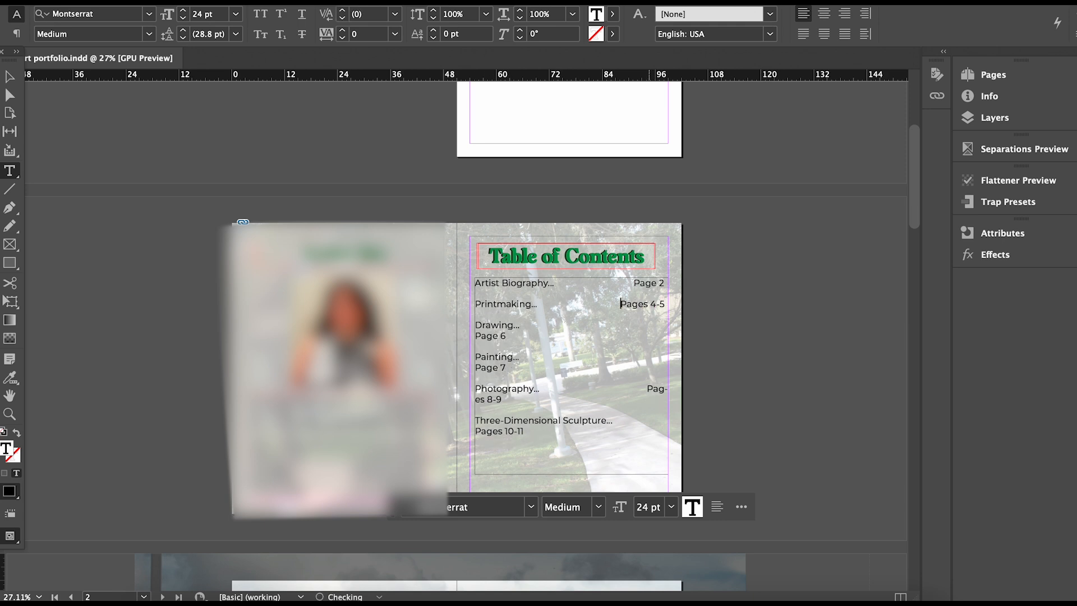
left_click(475, 335)
key("BackSpace")
key("Tab")
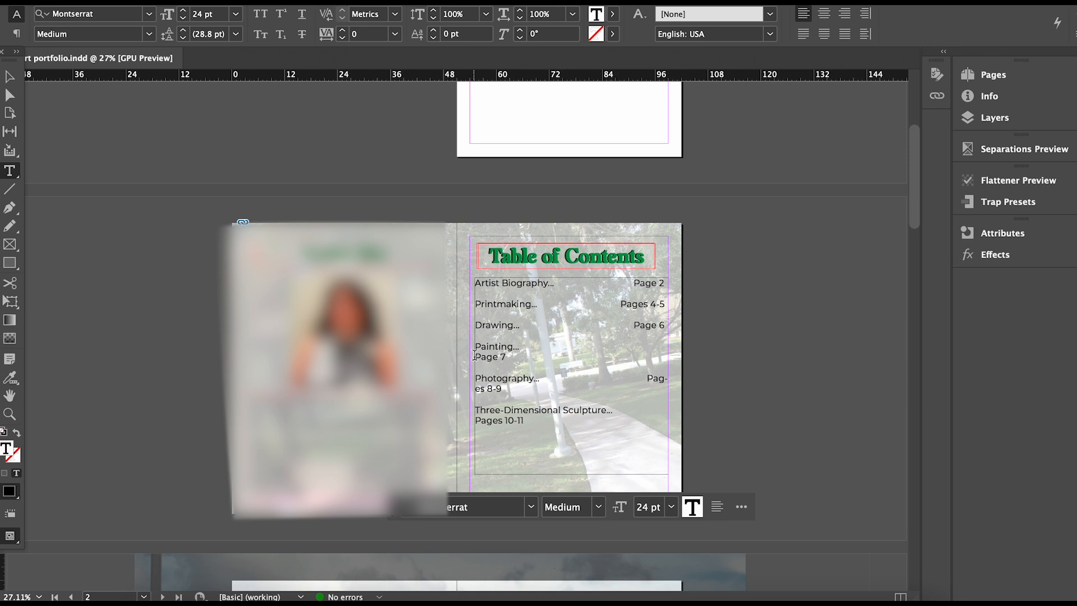
Put Page 7, Pages 8-9 and Pages 10-11 back on their entry lines at the right.
left_click(476, 356)
key("BackSpace")
key("Tab")
left_click(648, 368)
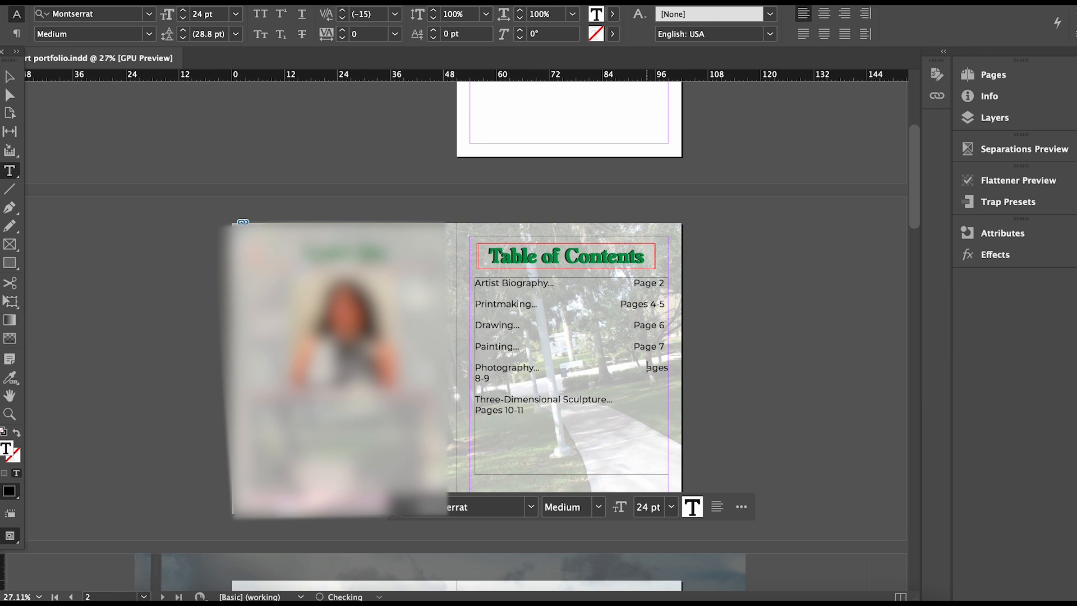
key("BackSpace")
key("Tab")
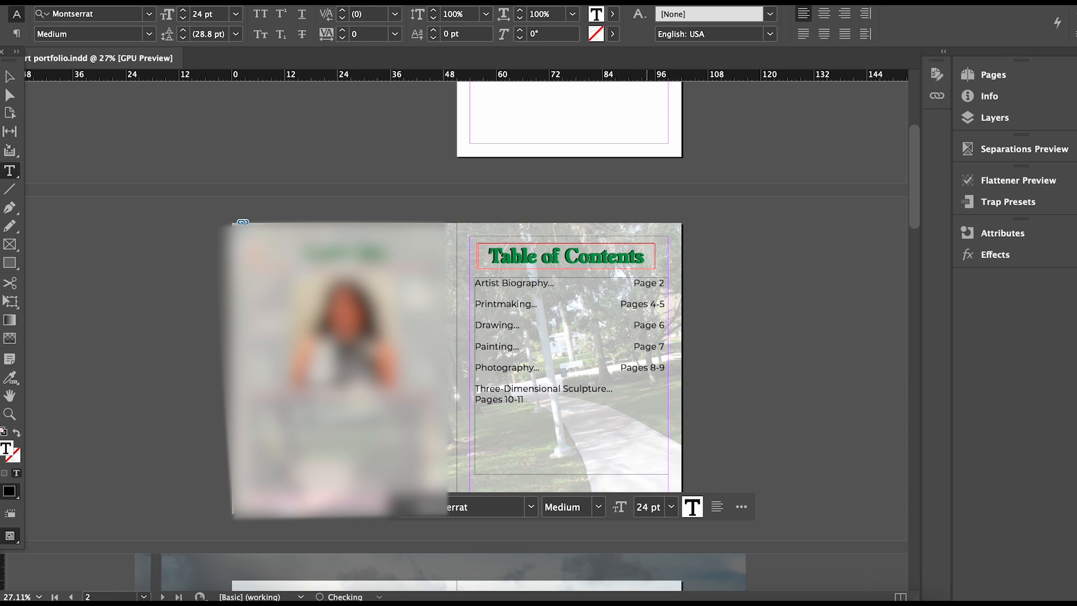
left_click(476, 399)
key("BackSpace")
key("Tab")
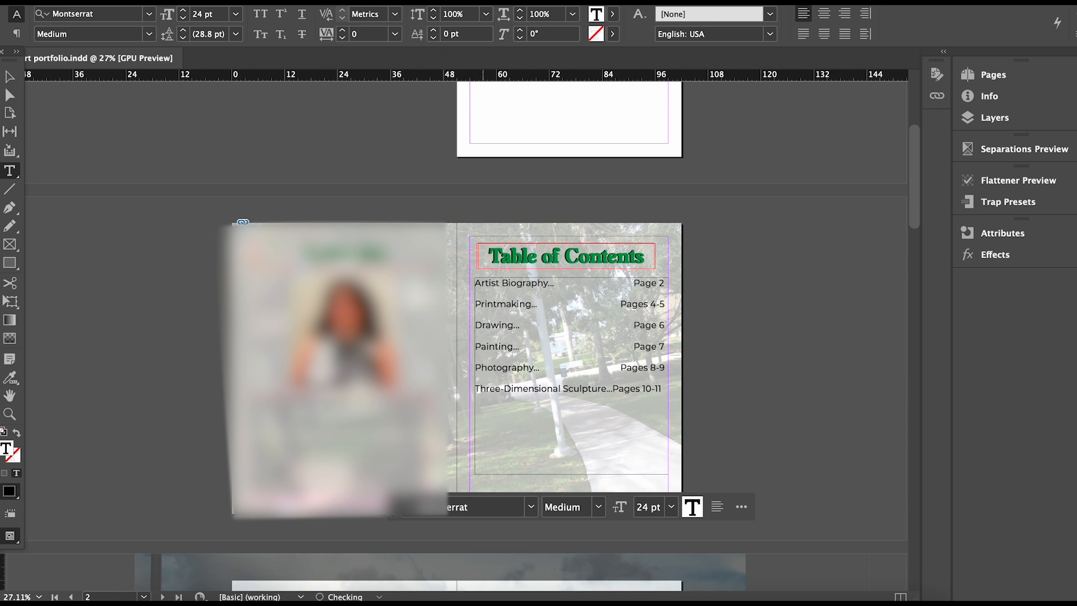
key("Escape")
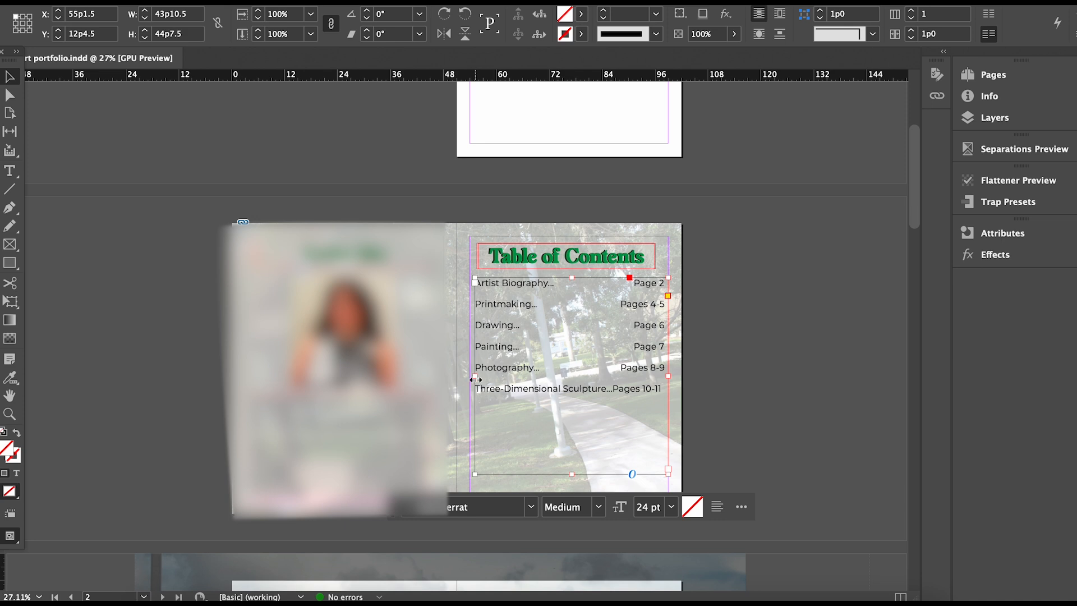
Re-tab the contents page numbers to the right edge and move the frame slightly lower.
left_click_drag(471, 376, 470, 376)
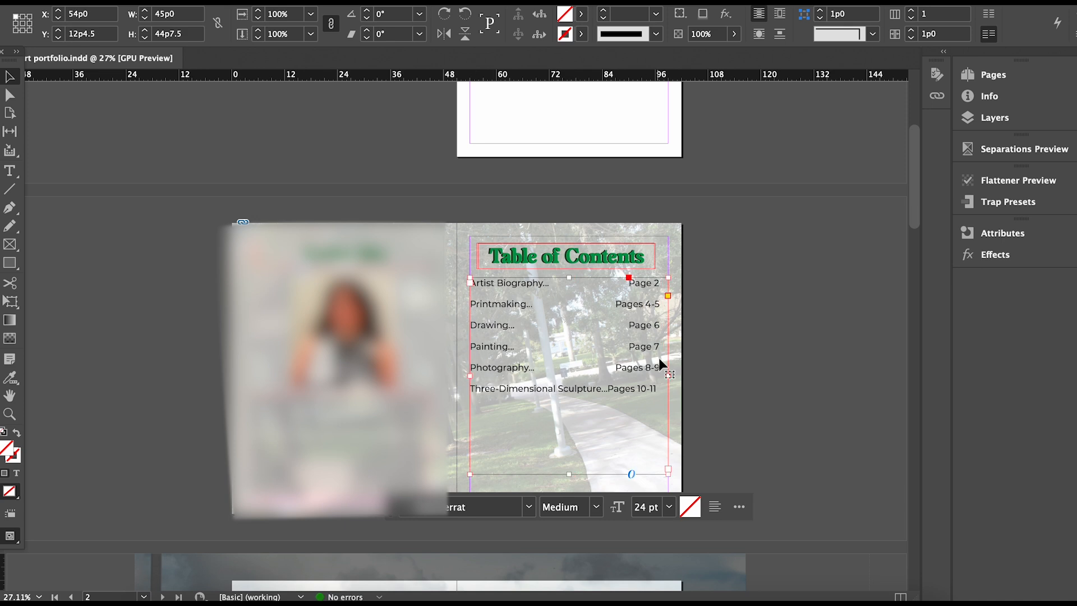
double_click(611, 390)
key("Tab")
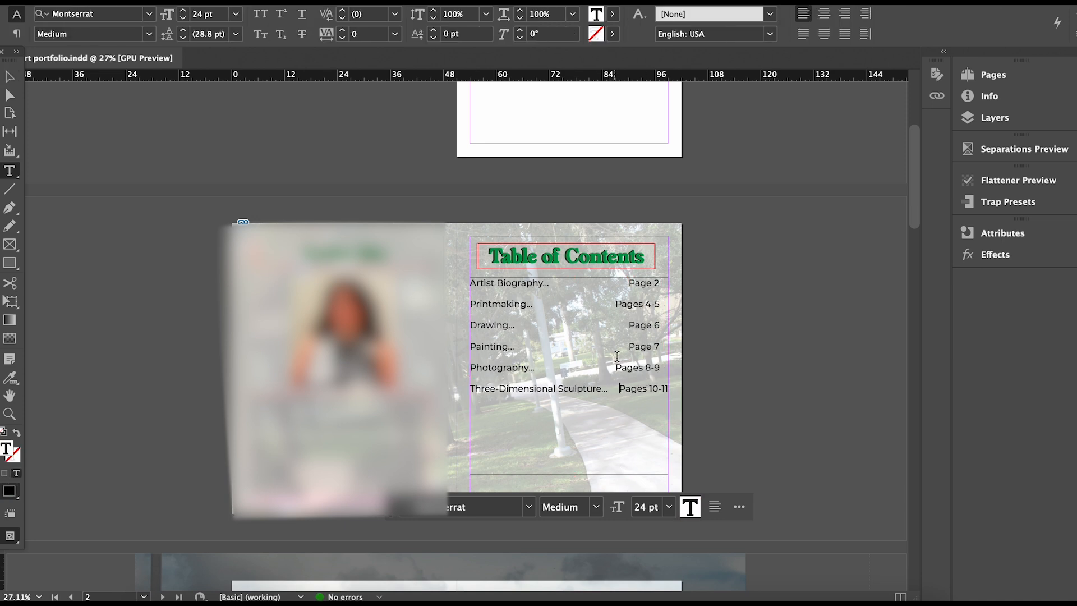
left_click(615, 367)
key("Tab")
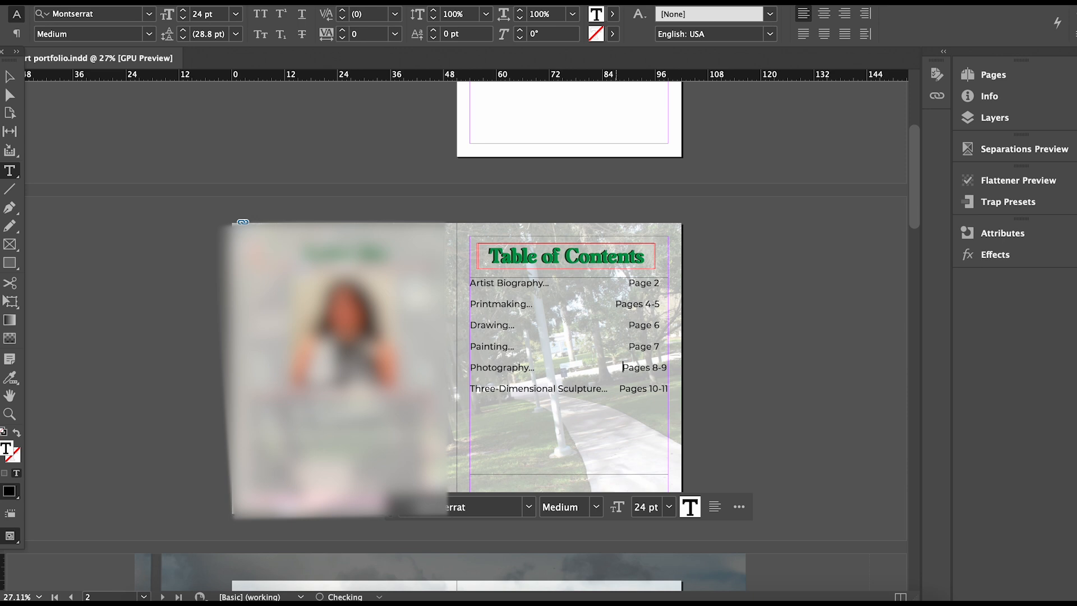
left_click(629, 346)
key("Tab")
key("BackSpace")
left_click(627, 325)
key("BackSpace")
left_click(617, 304)
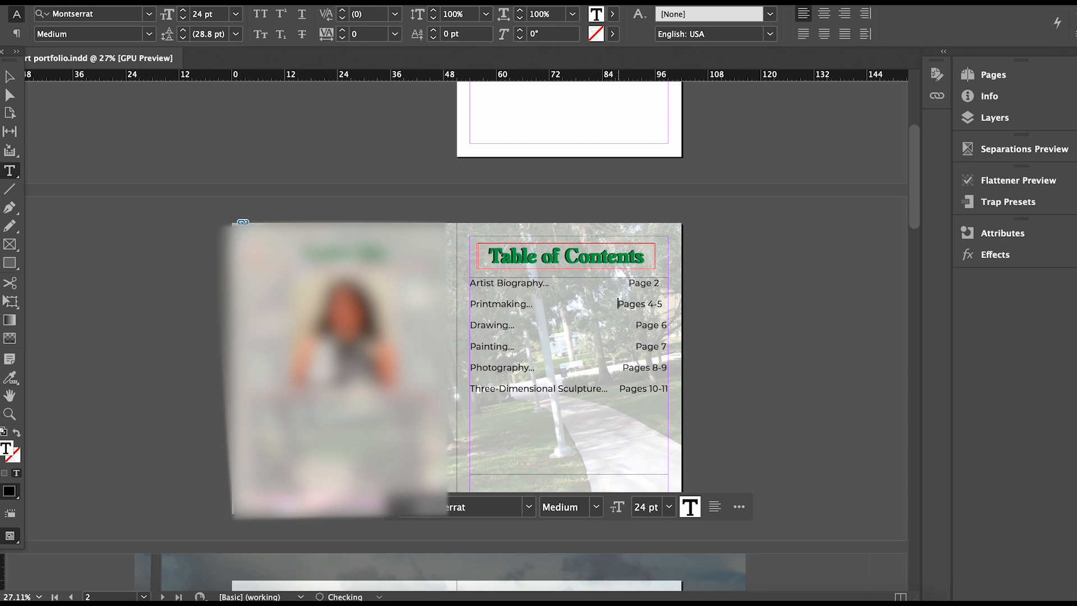
left_click(629, 283)
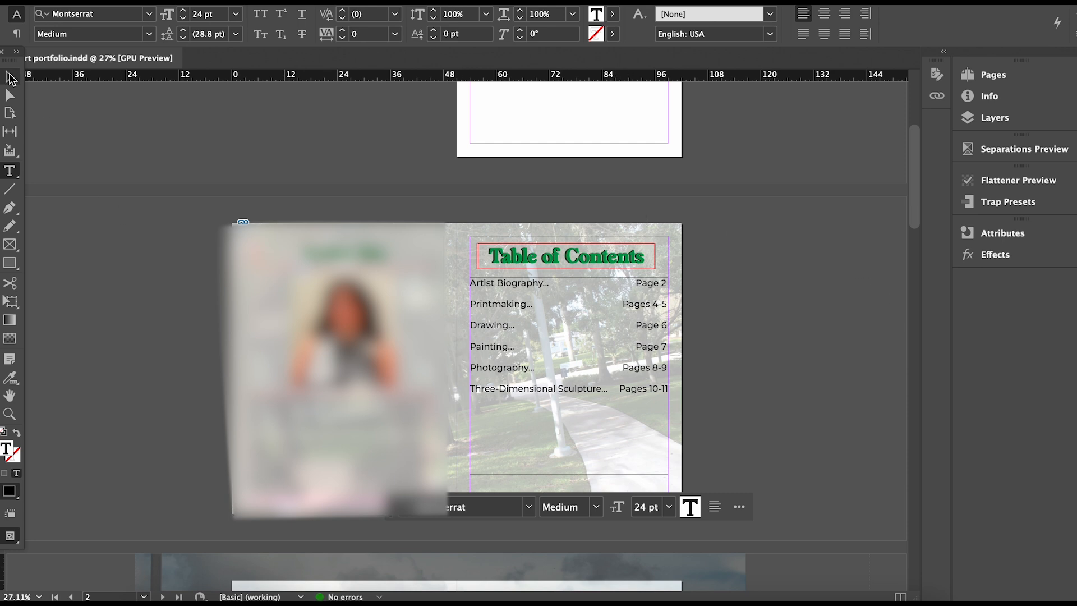
key("Escape")
left_click_drag(583, 400, 582, 403)
mouse_move(571, 337)
left_mouse_down()
mouse_move(571, 358)
mouse_move(560, 360)
mouse_move(561, 350)
left_mouse_up()
Deselect the contents frame and select all frames on the pages 4–5 spread.
left_click(796, 378)
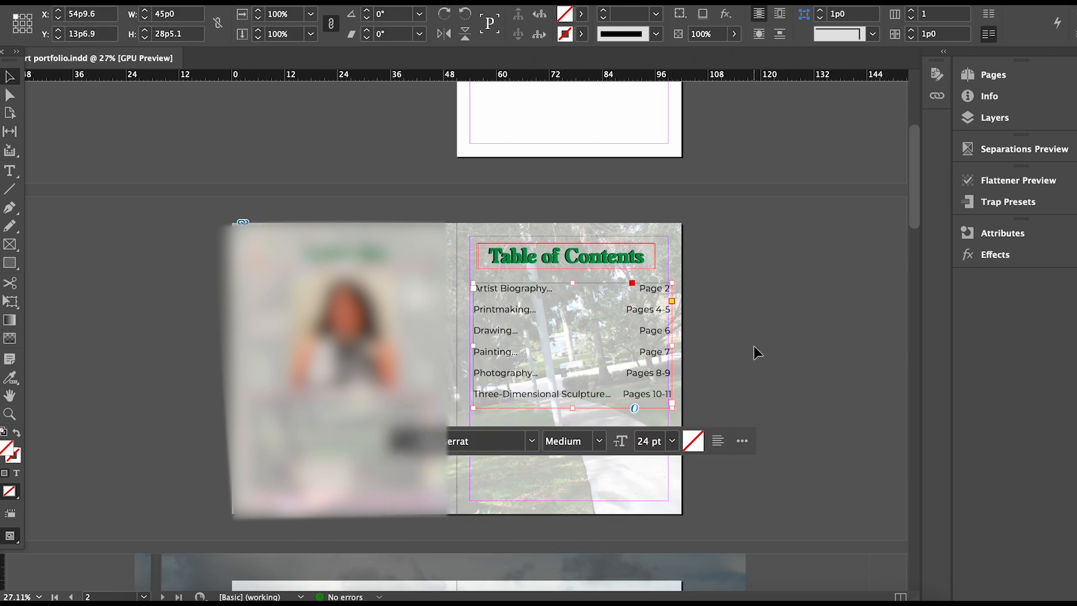
left_click(715, 347)
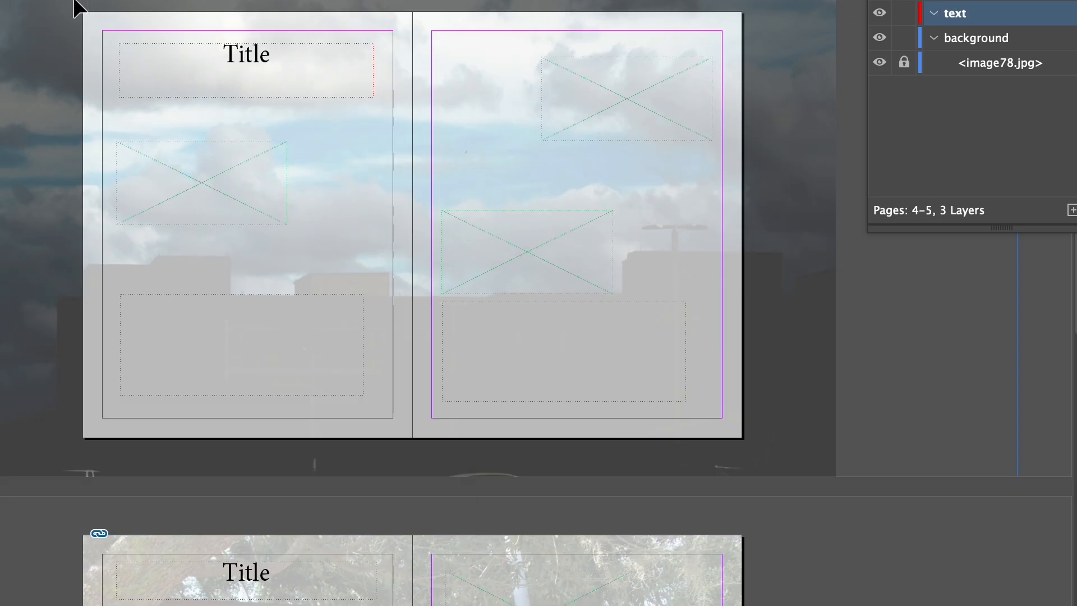
left_click_drag(74, 9, 781, 456)
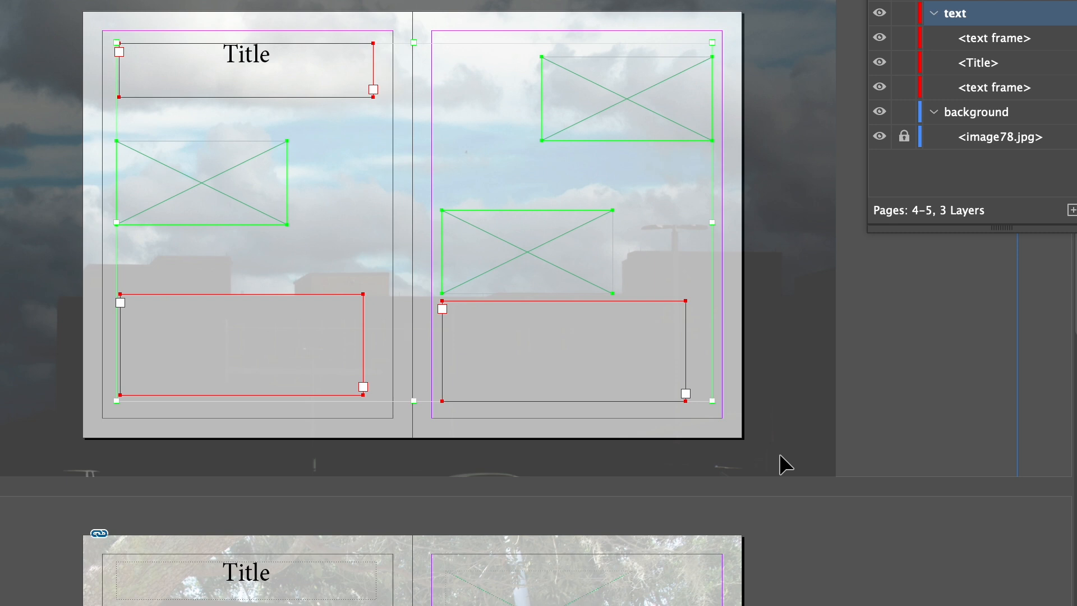
Replace the Title placeholder with 'Printmaking' and shorten its frame to fit the word.
key("F12")
double_click(325, 44)
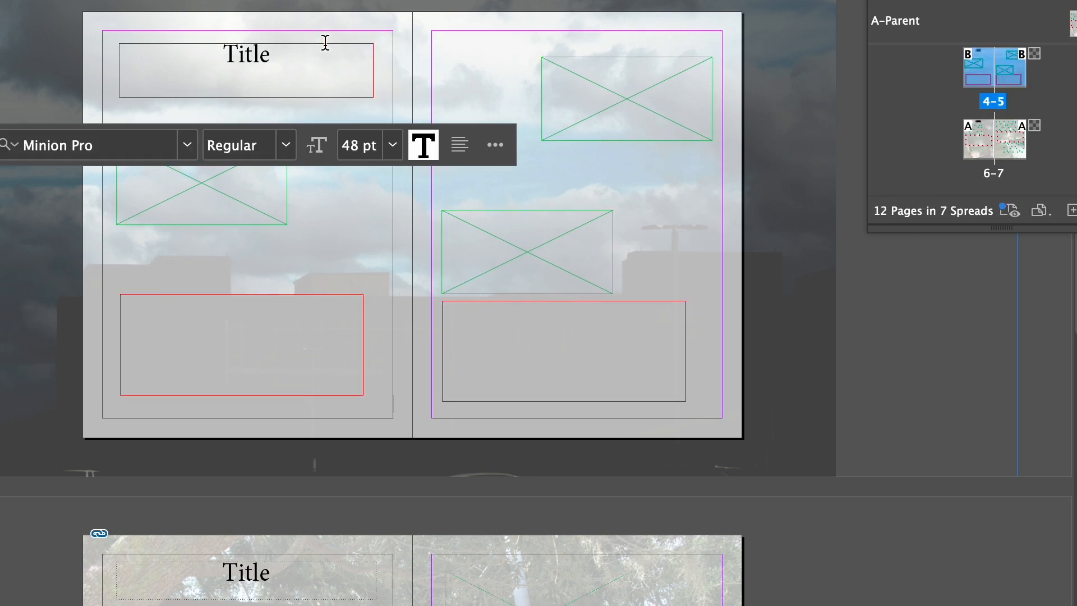
key("BackSpace")
key("BackSpace")
key("BackSpace")
key("BackSpace")
type("P")
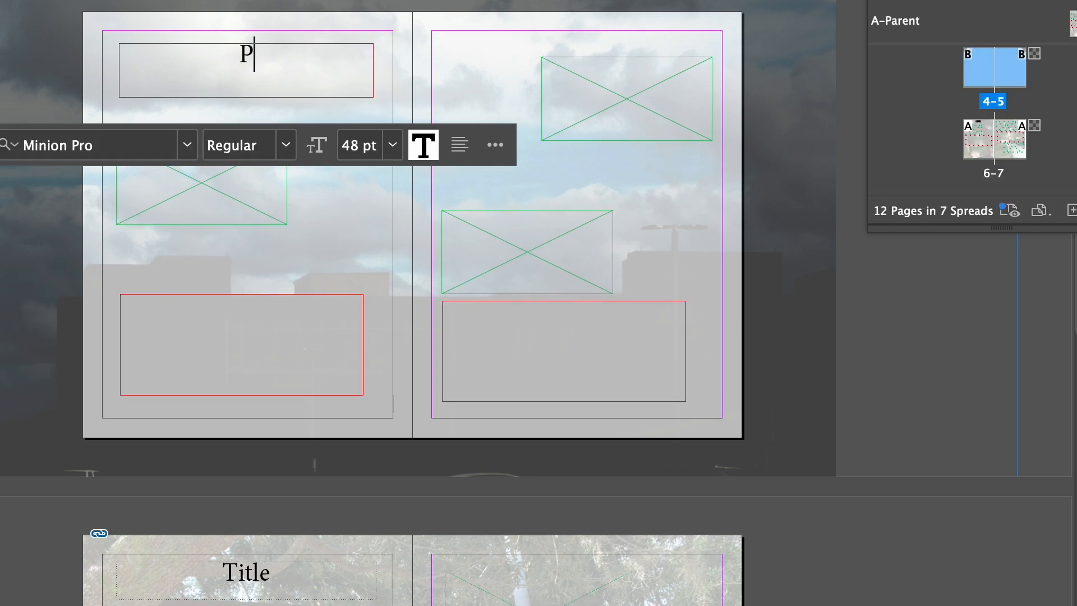
type("rintma")
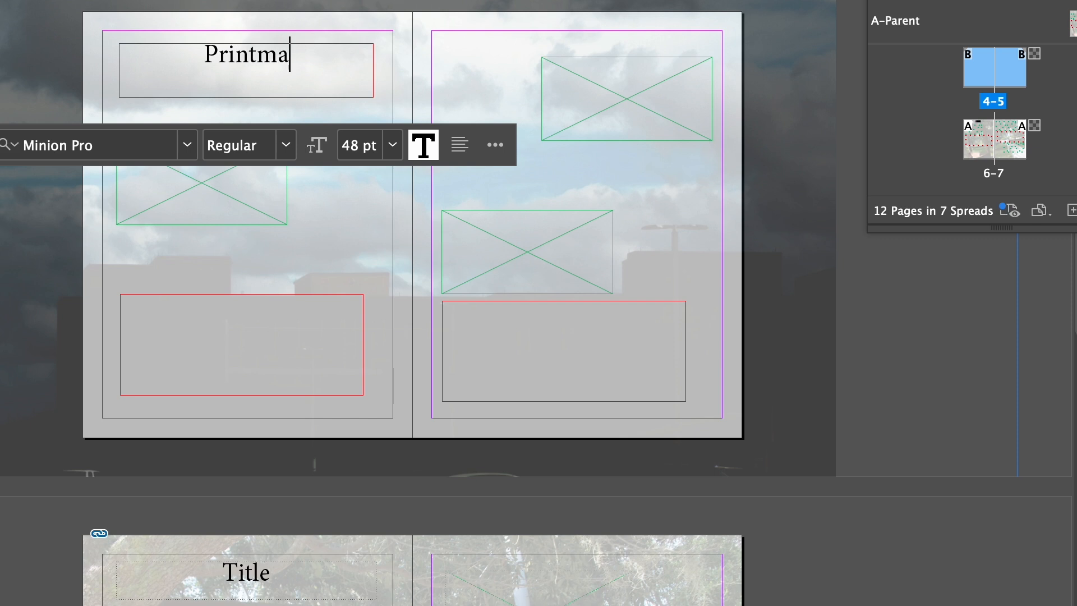
type("king")
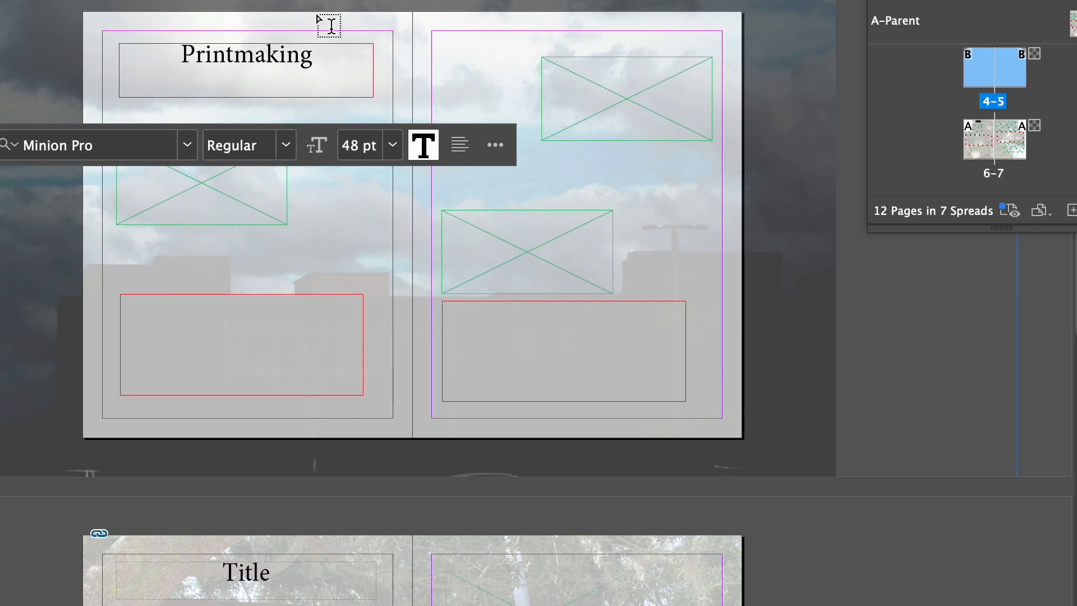
scroll(1026, 117, "up", 5)
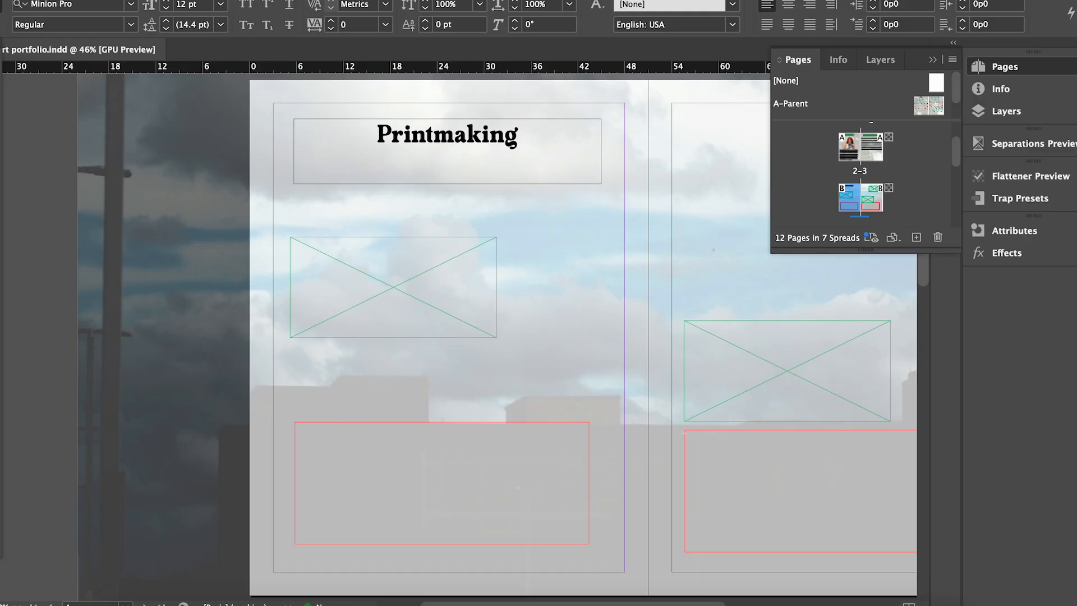
left_click(1, 65)
left_click(396, 319)
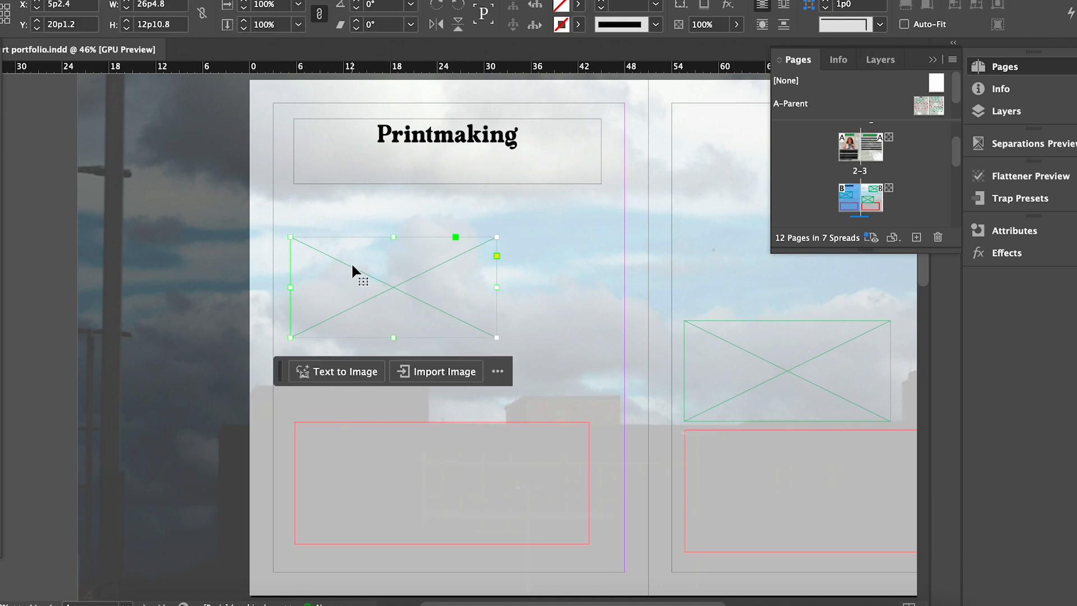
double_click(457, 137)
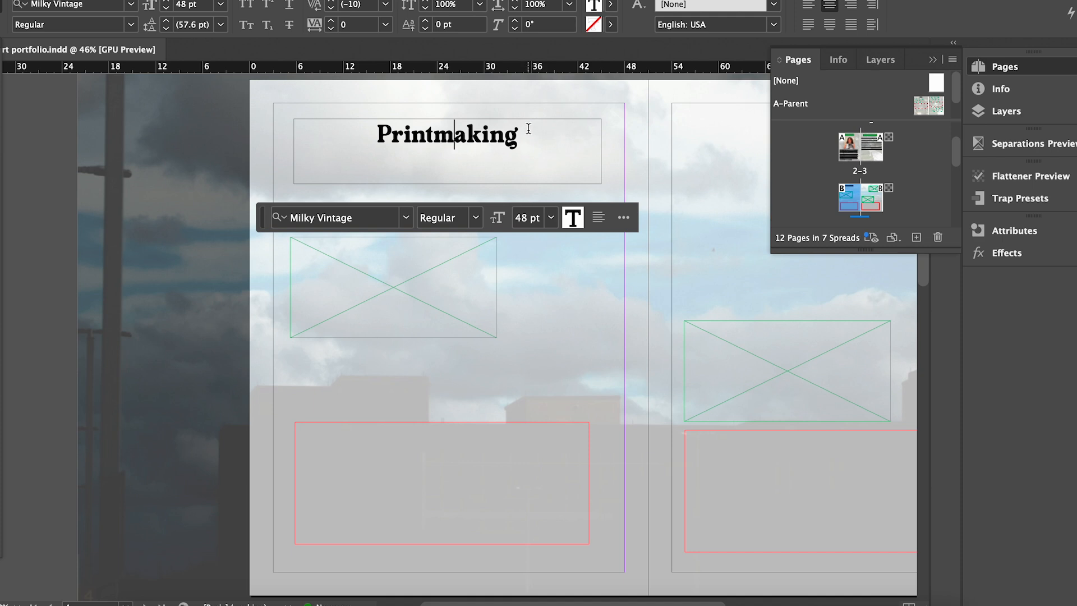
left_click_drag(529, 129, 329, 129)
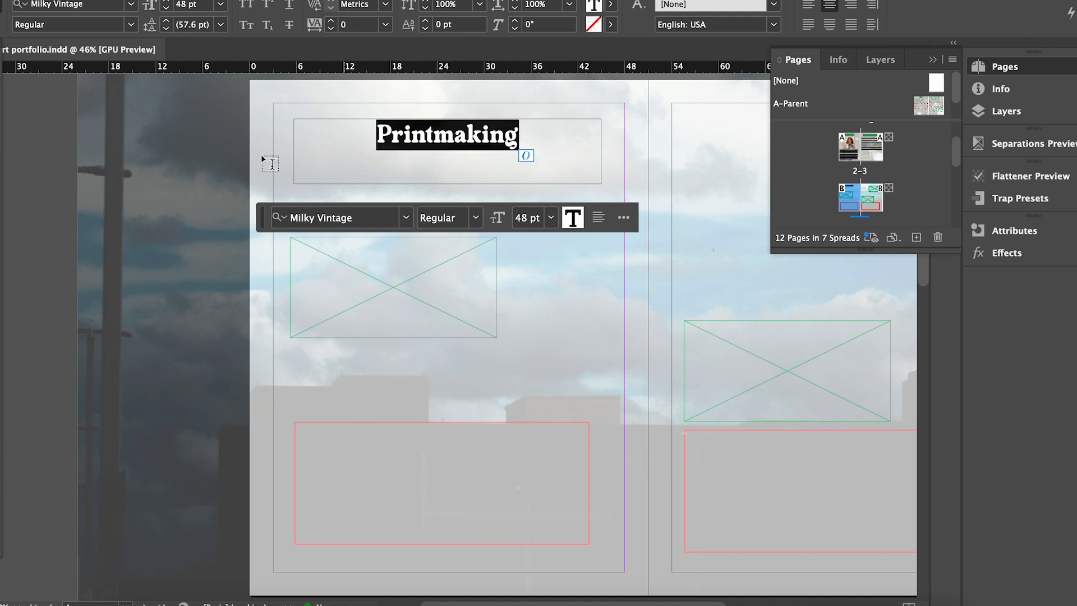
key("Escape")
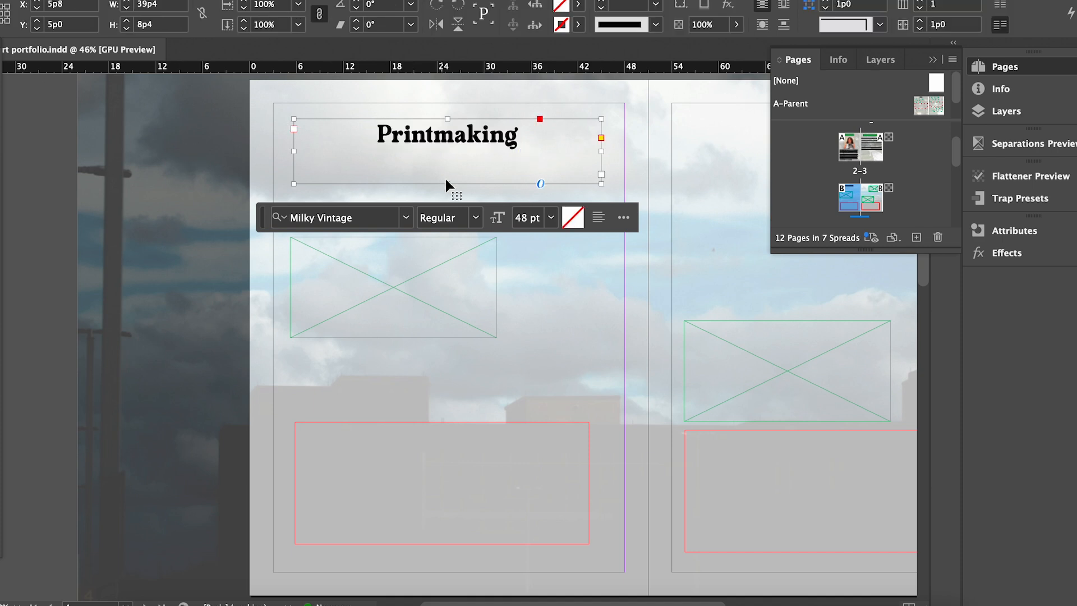
left_click_drag(447, 180, 447, 151)
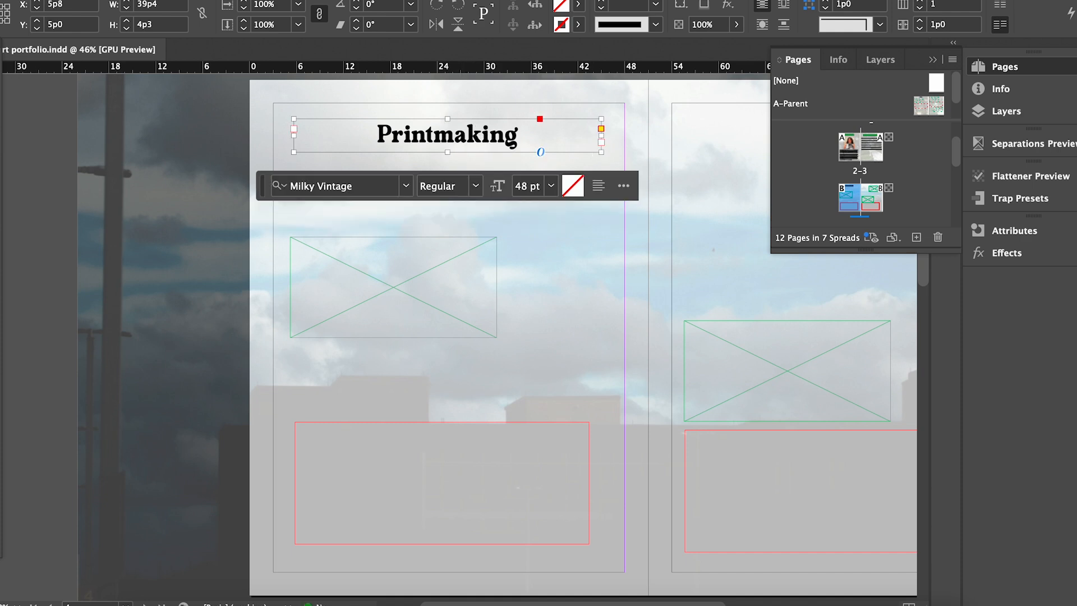
Duplicate the Printmaking heading below and colour the original heading dark red.
left_click_drag(460, 135, 458, 166)
double_click(455, 134)
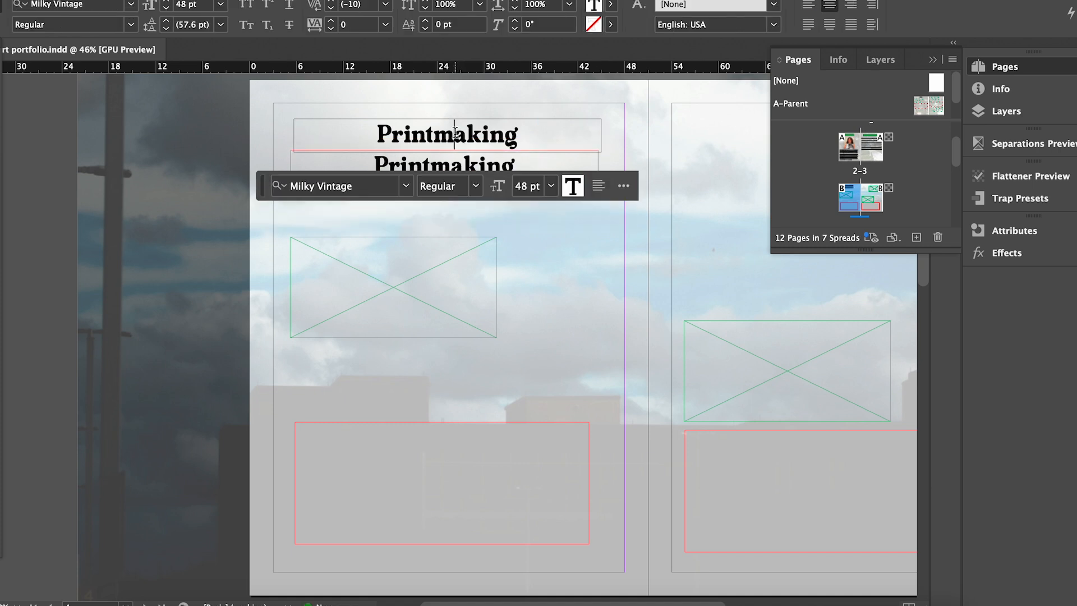
double_click(455, 135)
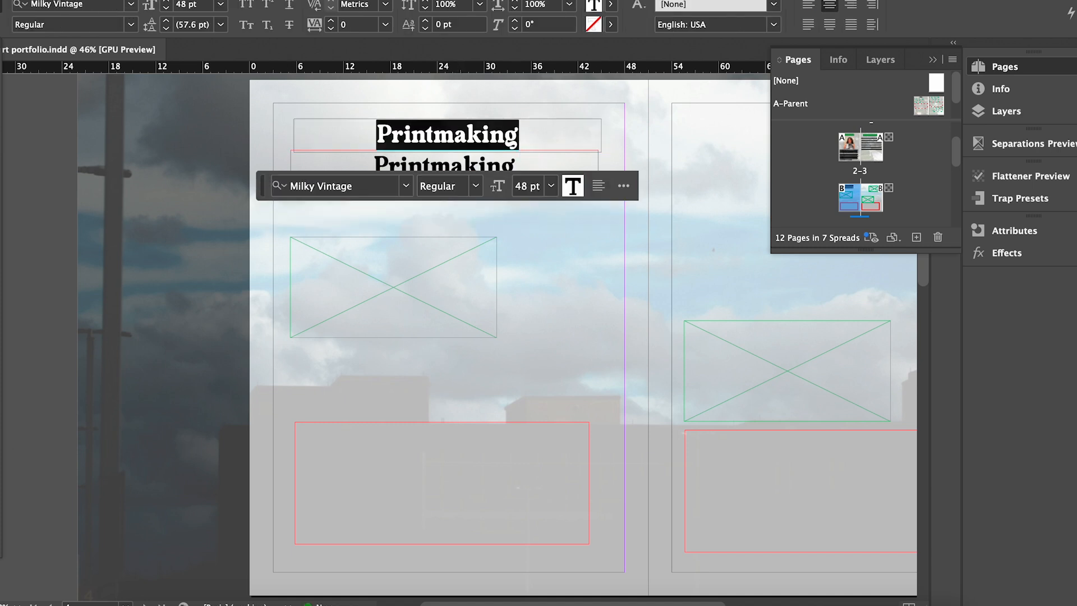
double_click(1, 499)
left_click_drag(769, 314, 773, 258)
key("Return")
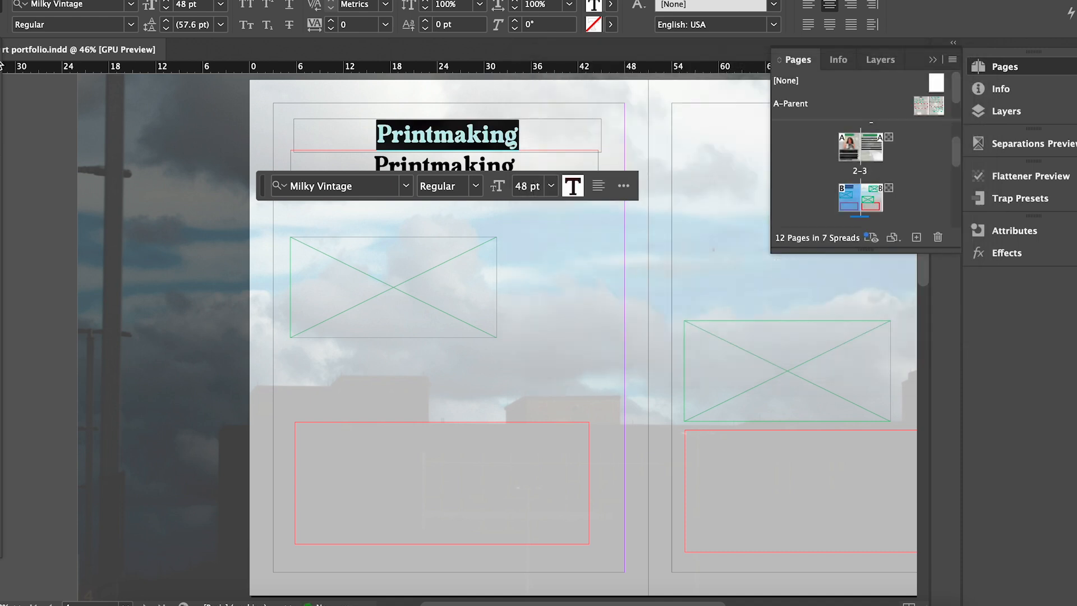
key("Escape")
Colour the duplicate Printmaking heading dark red as well.
left_click(517, 166)
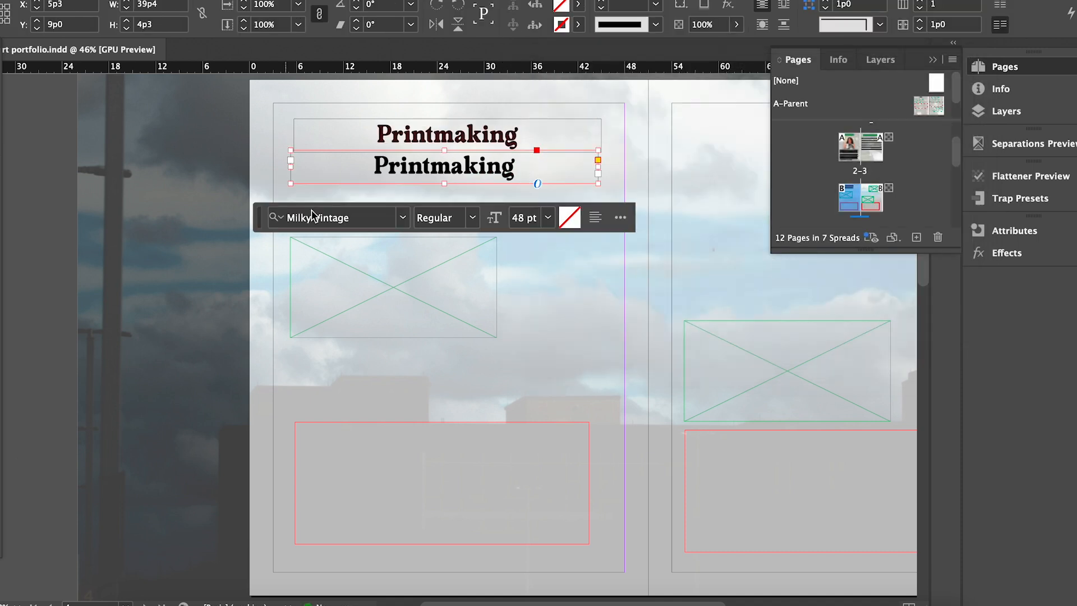
double_click(413, 165)
double_click(414, 163)
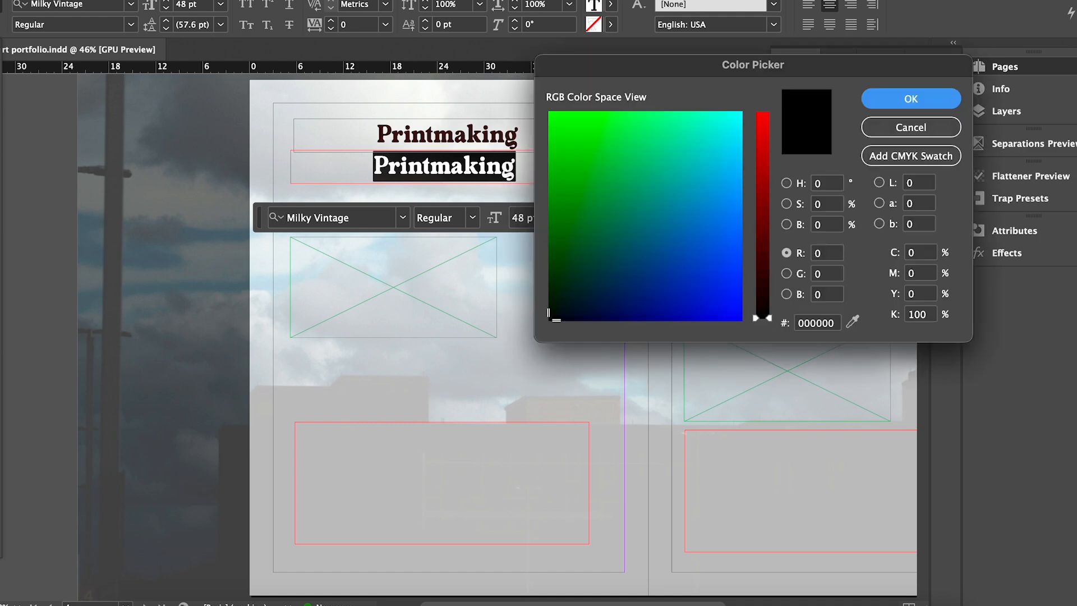
left_click_drag(749, 313, 772, 210)
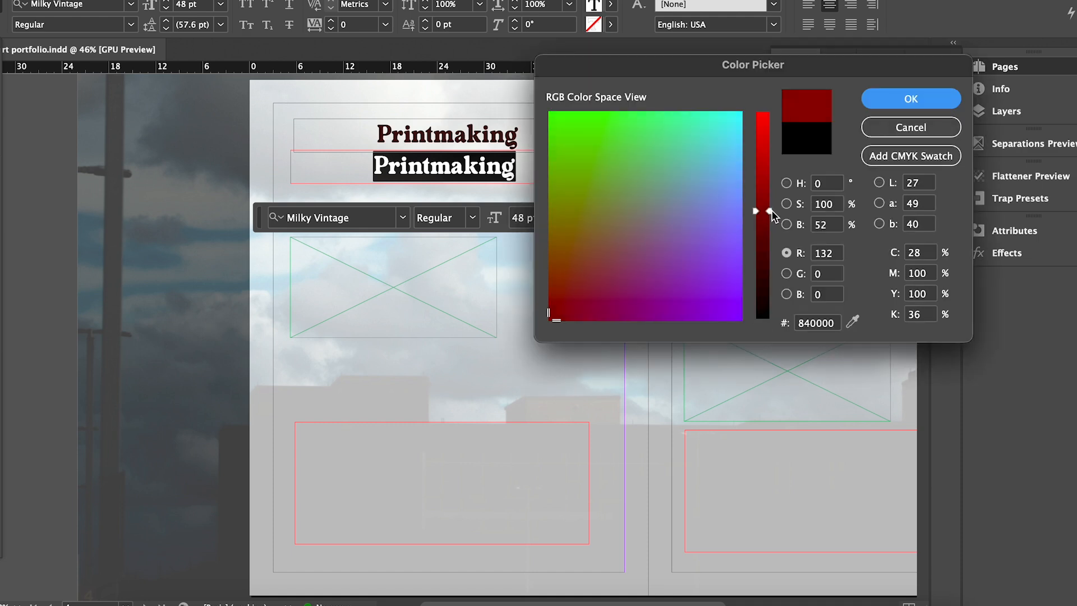
key("Return")
key("Escape")
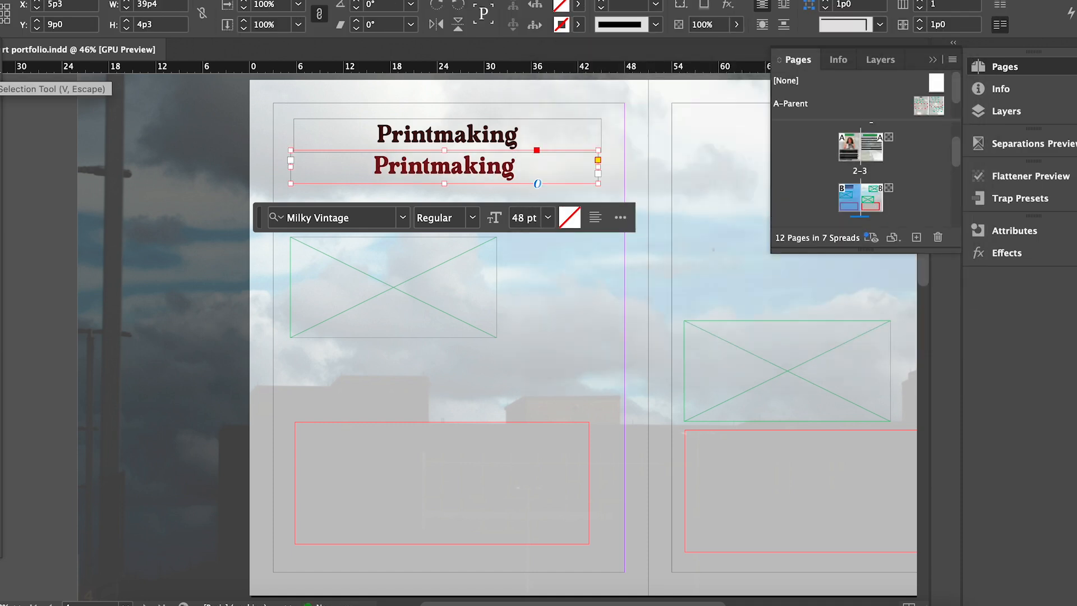
Overlap the duplicate on the original and nudge it up-left for a layered shadow.
left_click_drag(497, 168, 499, 133)
scroll(501, 139, "up", 5)
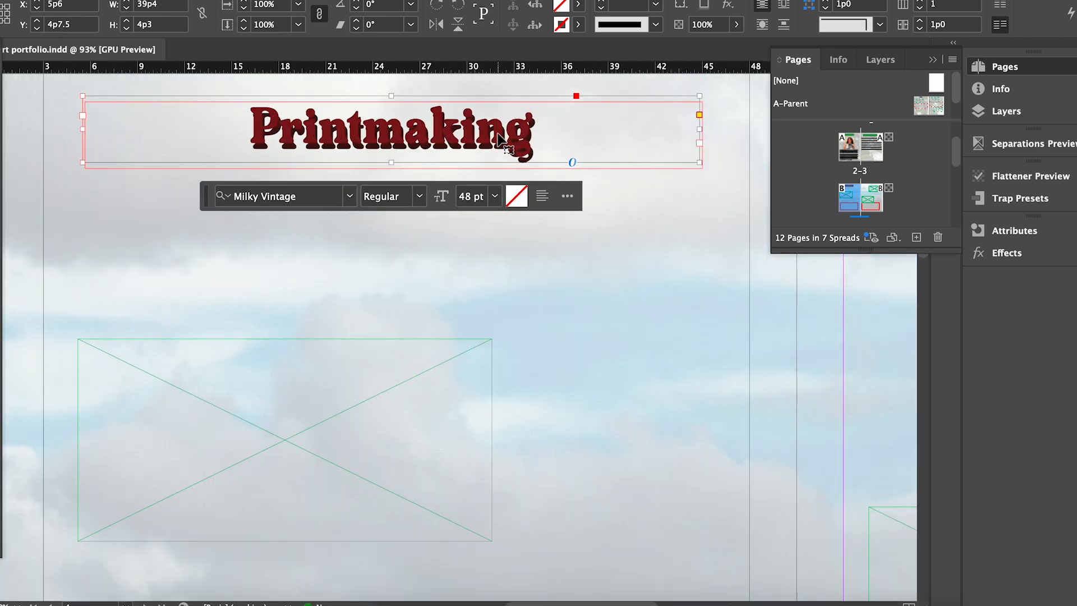
key("Left")
key("Up")
left_click(581, 362)
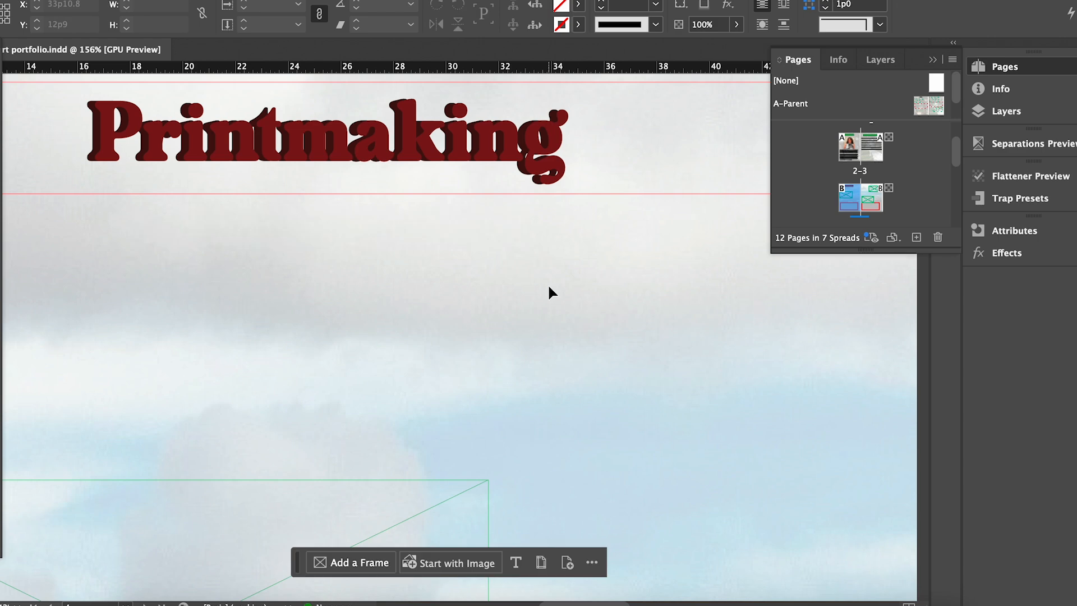
scroll(493, 297, "down", 5)
left_click(481, 244)
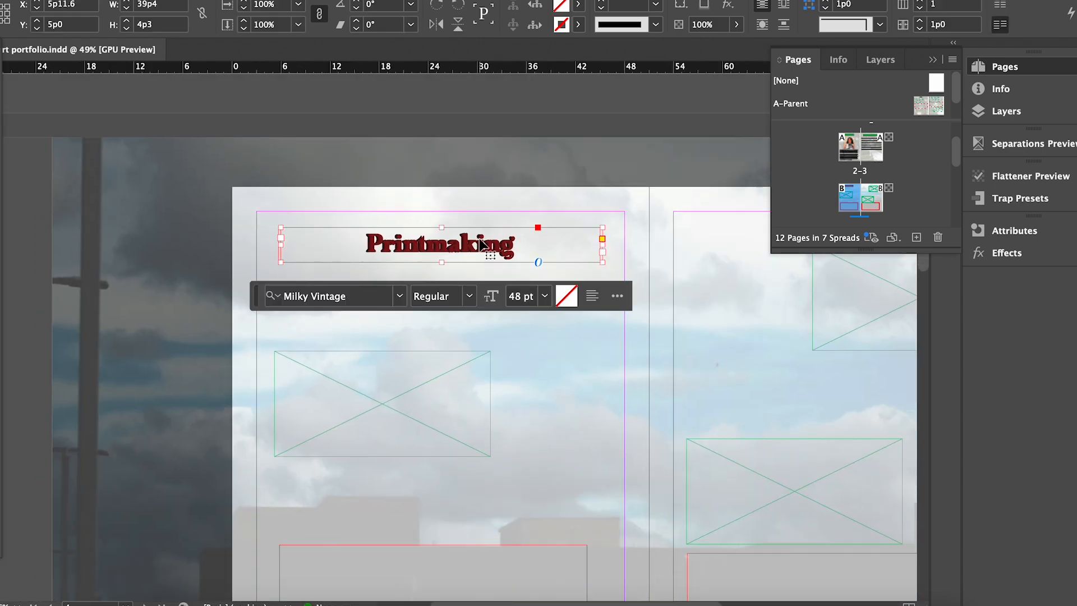
scroll(481, 244, "up", 6)
left_click(603, 460)
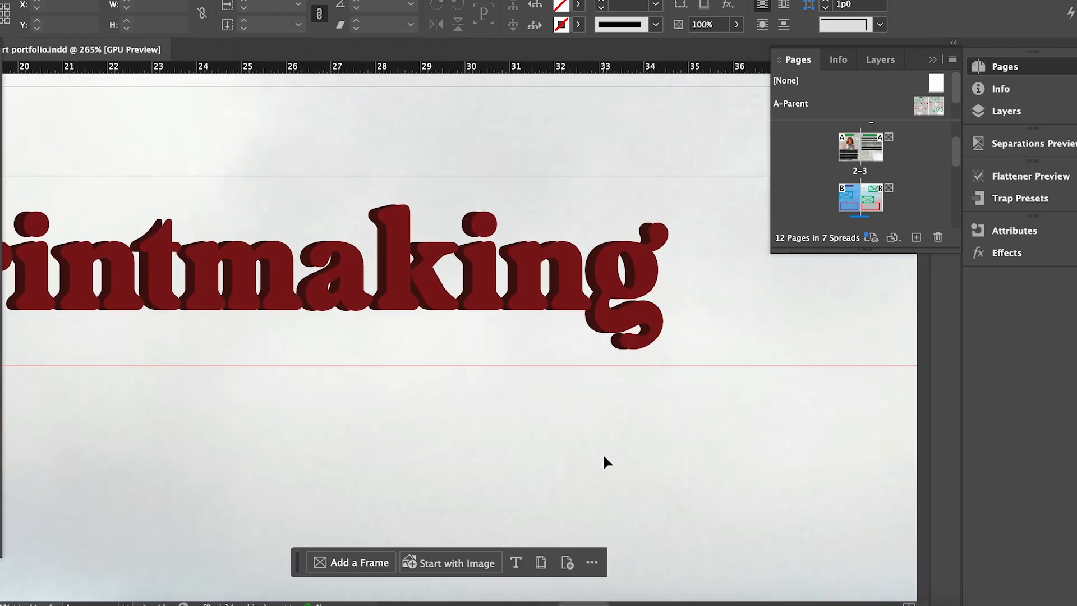
scroll(605, 460, "down", 5)
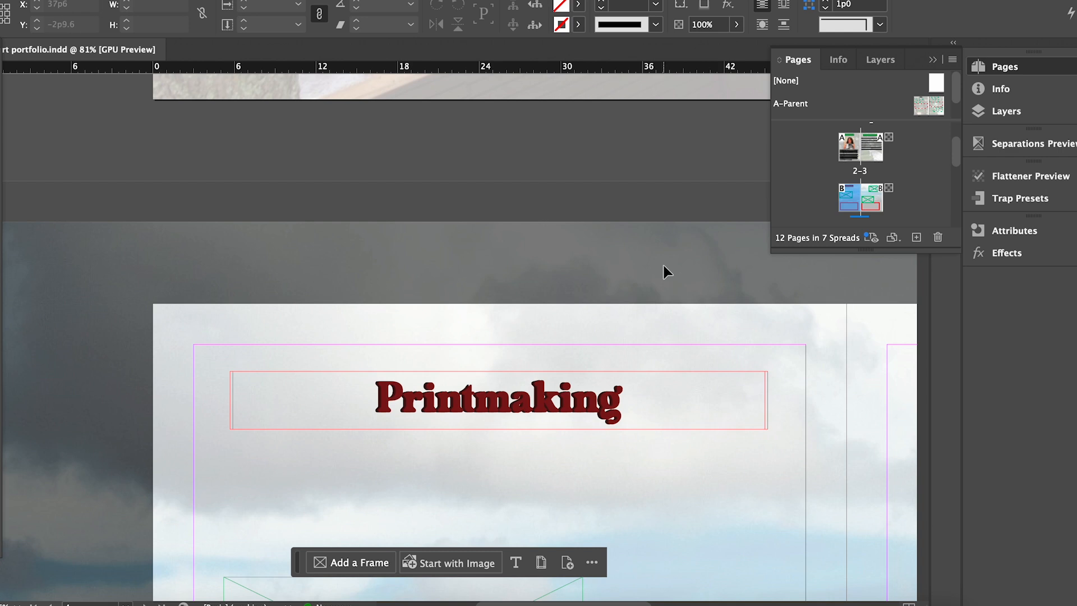
scroll(654, 281, "down", 5)
scroll(654, 281, "right", 1)
left_click(446, 309)
Move the empty image frame up under the heading and make it taller.
left_click_drag(366, 307, 360, 182)
left_click_drag(320, 318, 319, 506)
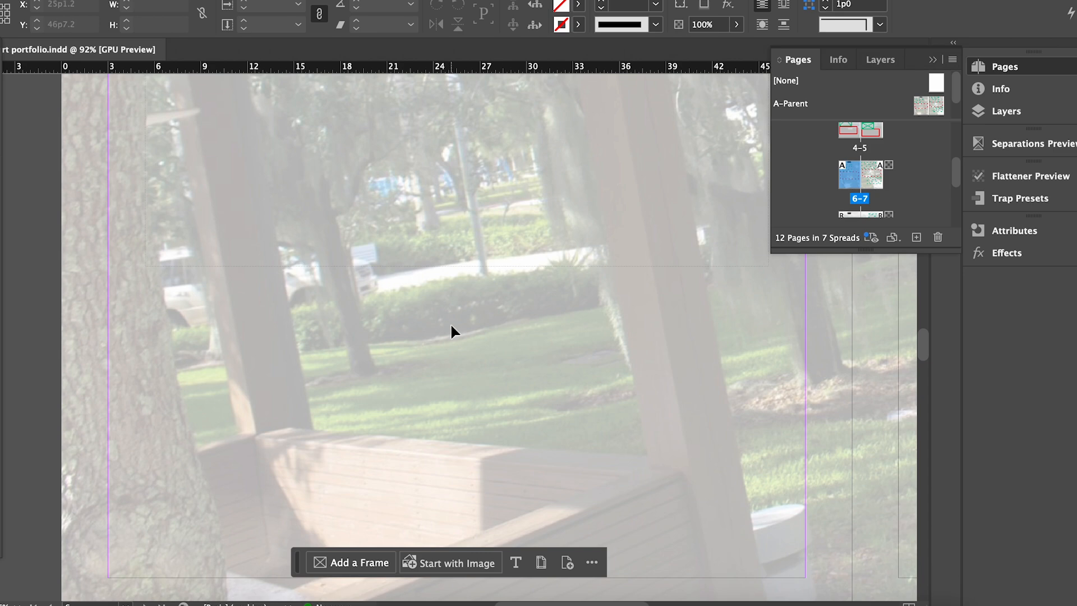
scroll(452, 328, "down", 3)
mouse_move(956, 175)
left_mouse_down()
mouse_move(958, 149)
mouse_move(959, 175)
left_mouse_up()
left_click_drag(925, 341, 925, 309)
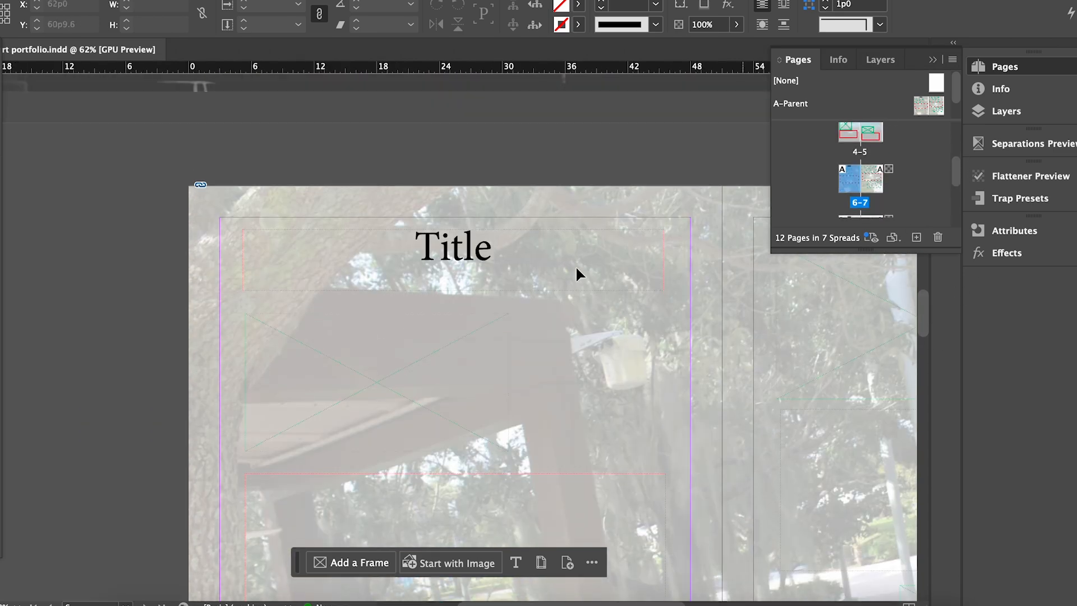
scroll(322, 227, "down", 4)
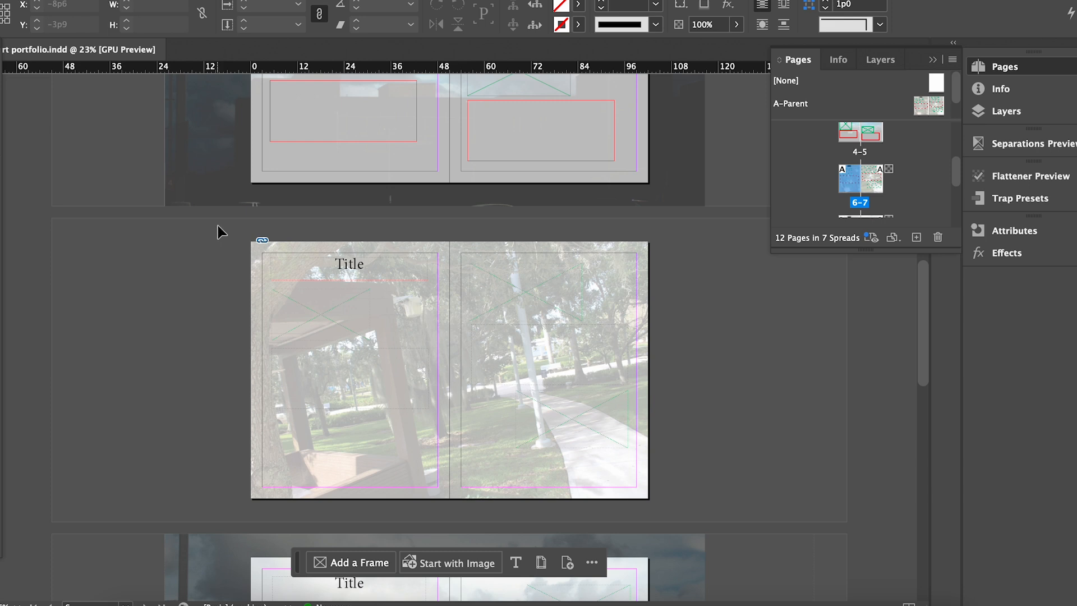
left_click_drag(736, 514, 738, 519)
Lock the pages 6–7 background photo in place.
left_click_drag(223, 222, 739, 518)
left_click(613, 497)
left_click(818, 373)
left_click(414, 474)
key("super+l")
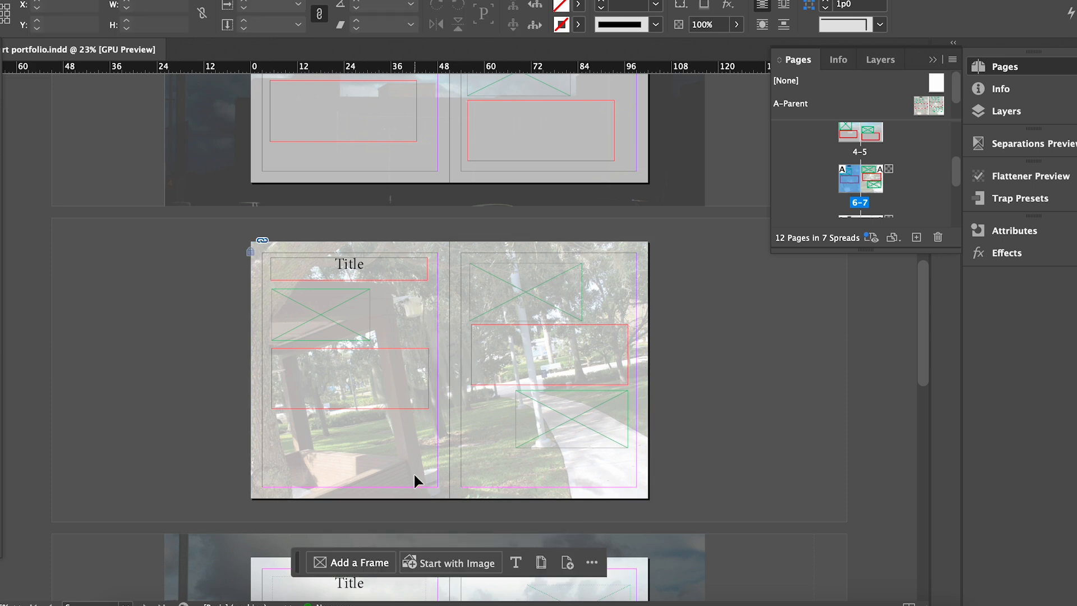
Replace the Title placeholder on page 6 with the heading 'Drawing'.
double_click(366, 257)
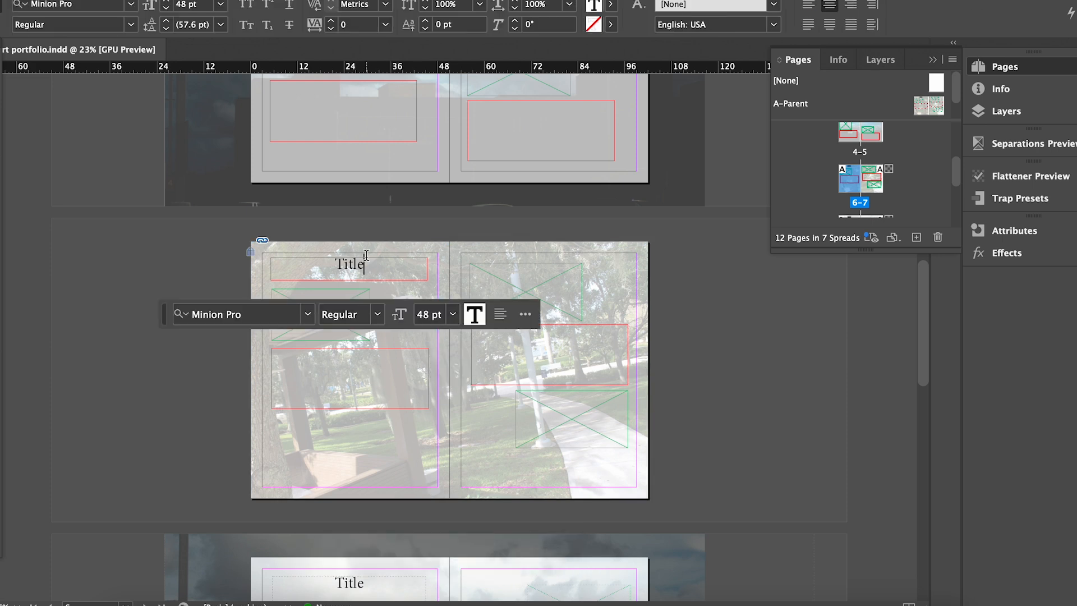
key("BackSpace")
type("Drawing")
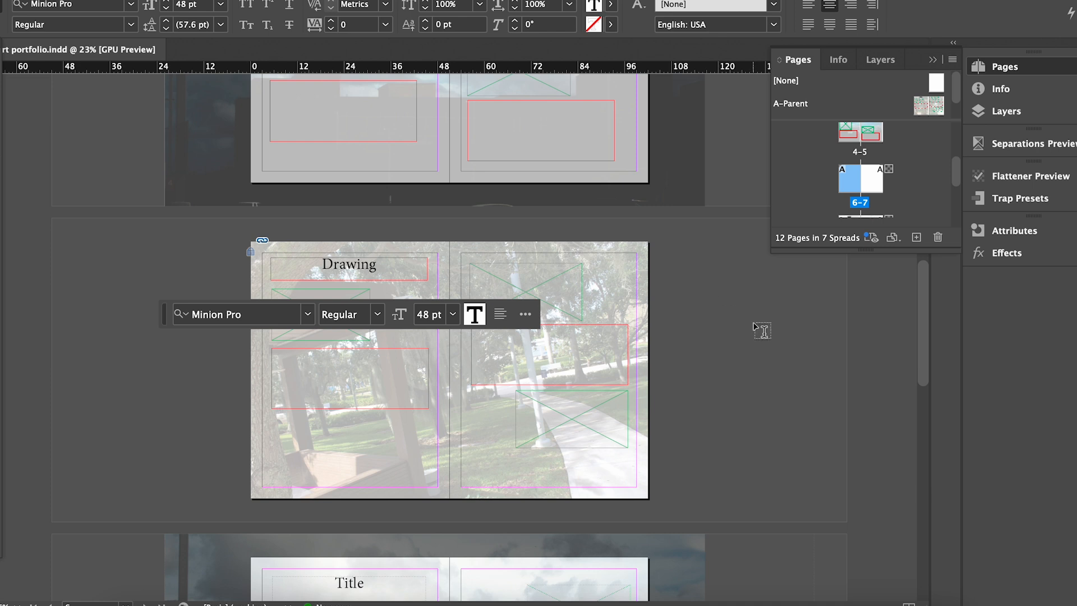
left_click(760, 328)
Copy the Drawing heading onto page 7 and retype it as 'Painting'.
scroll(465, 305, "up", 2)
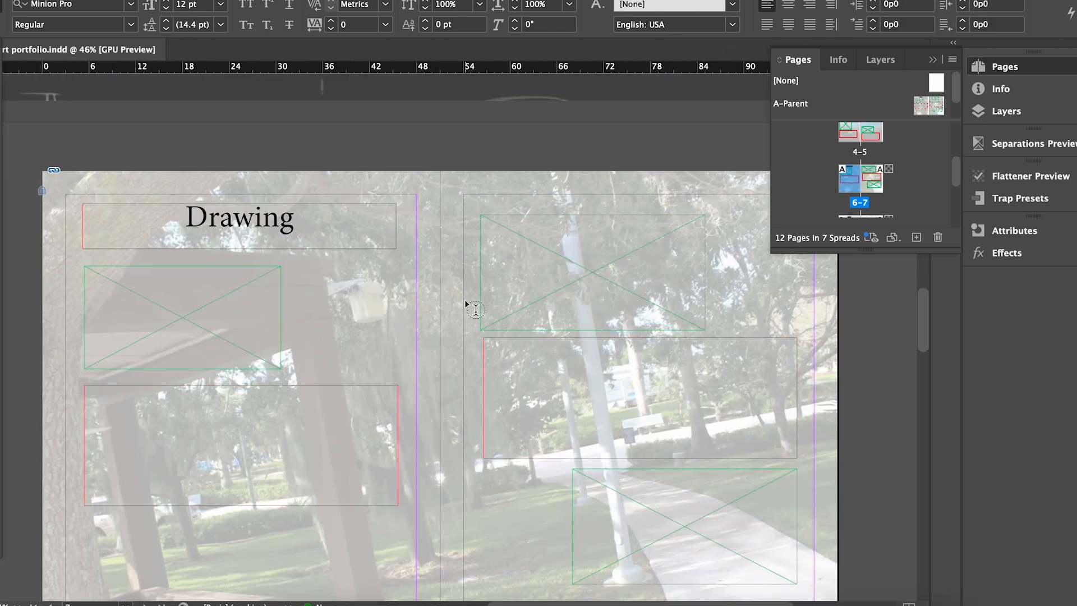
left_click(2, 80)
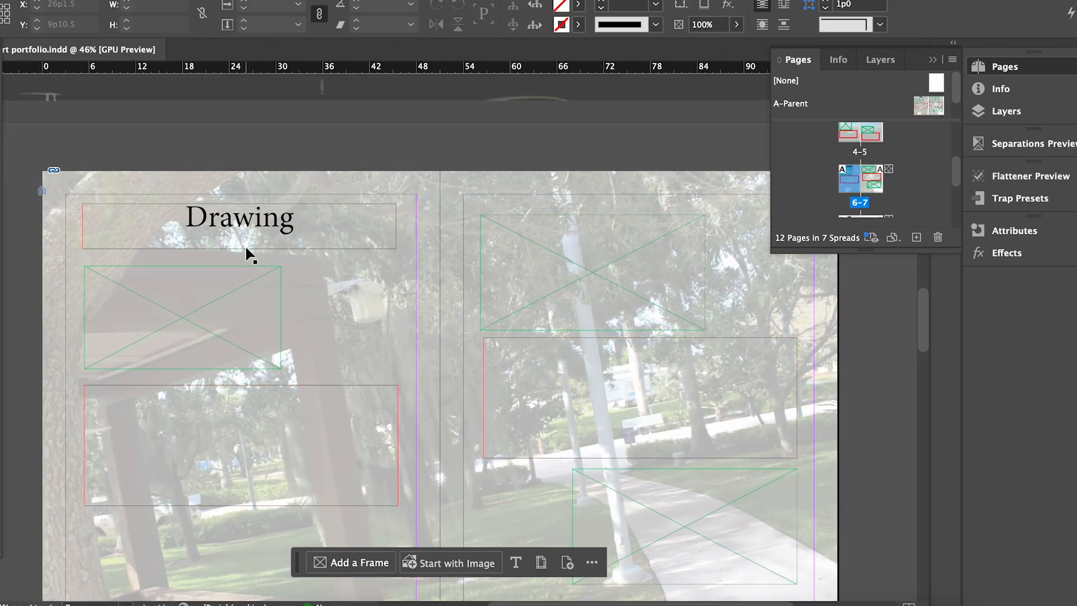
mouse_move(247, 247)
left_mouse_down()
mouse_move(819, 525)
mouse_move(717, 530)
left_mouse_up()
scroll(923, 362, "down", 5)
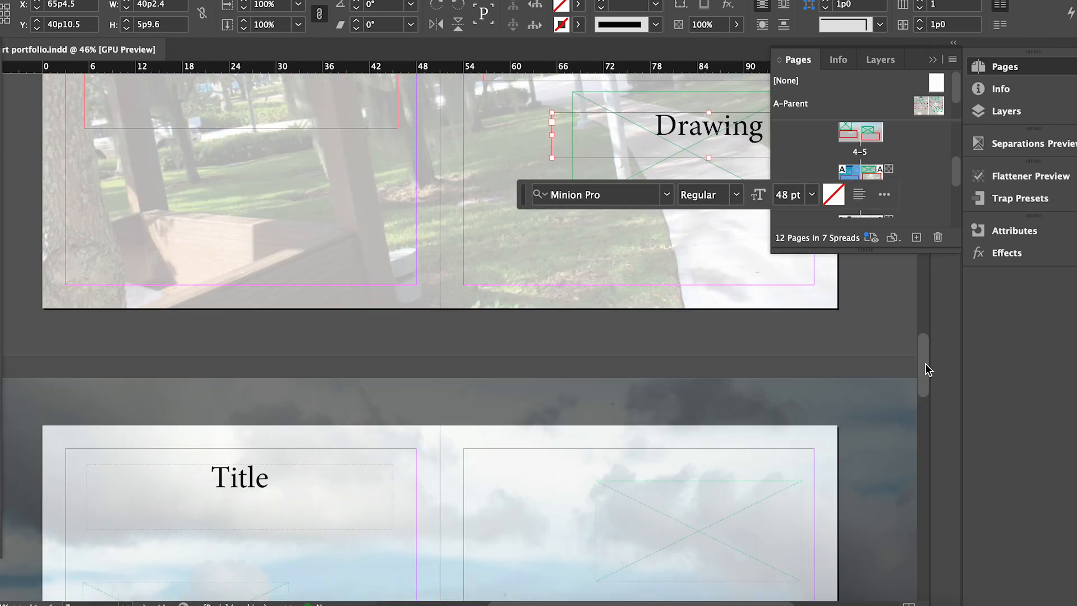
scroll(924, 361, "up", 4)
left_click_drag(698, 365, 623, 482)
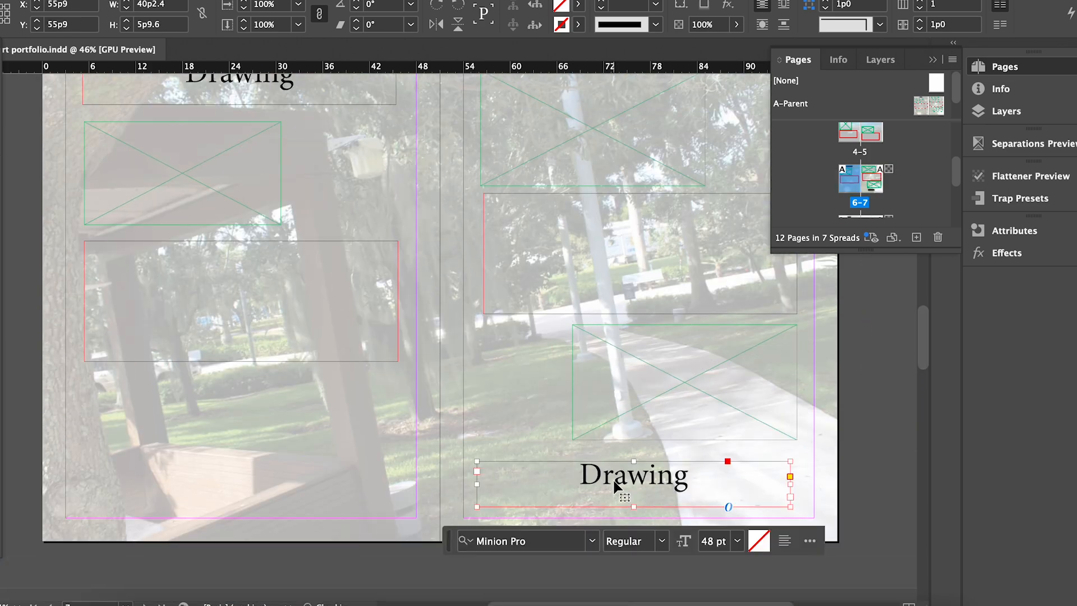
double_click(628, 474)
type("Painting")
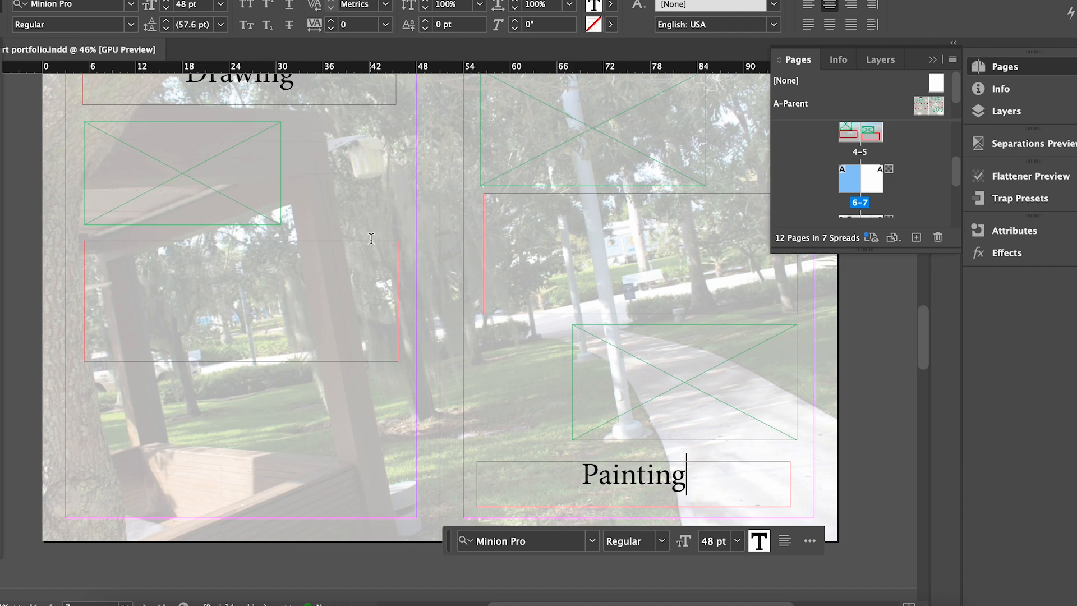
scroll(371, 238, "down", 3)
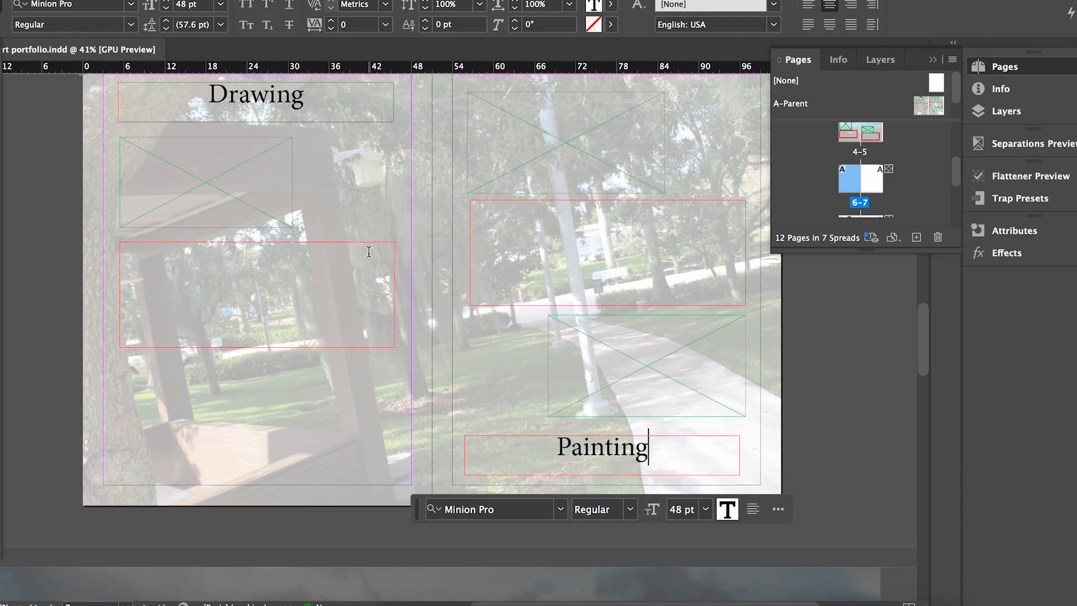
key("Escape")
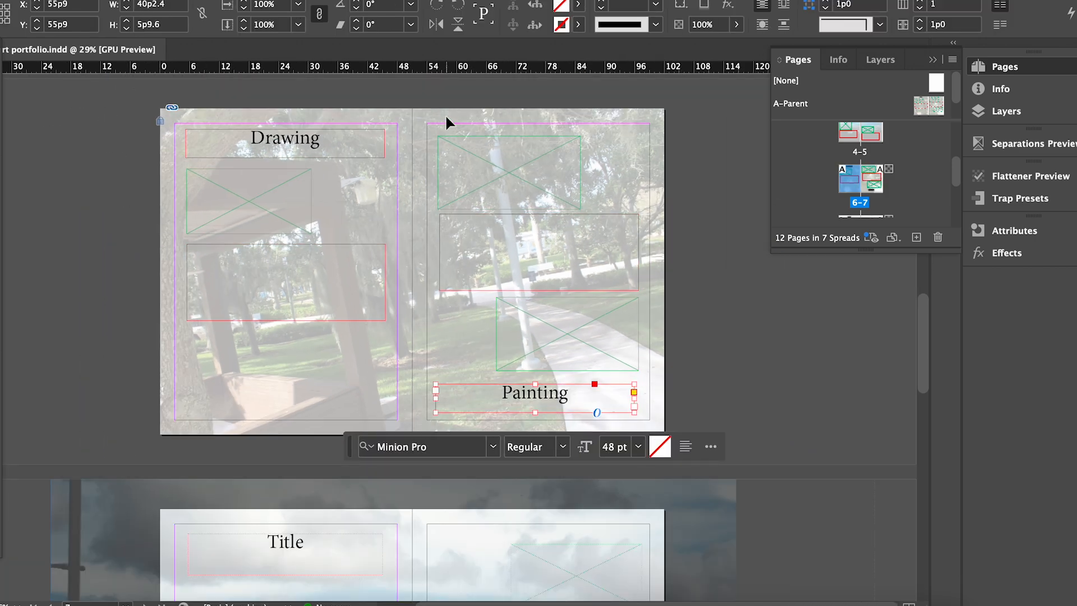
Move the Painting heading to the top of page 7 with the three frames beneath it.
left_click_drag(449, 122, 665, 379)
mouse_move(567, 291)
left_mouse_down()
mouse_move(801, 284)
mouse_move(823, 312)
left_mouse_up()
left_click_drag(569, 392, 569, 138)
left_click(692, 119)
left_click_drag(691, 119, 780, 400)
left_click_drag(759, 305, 493, 301)
left_click(756, 394)
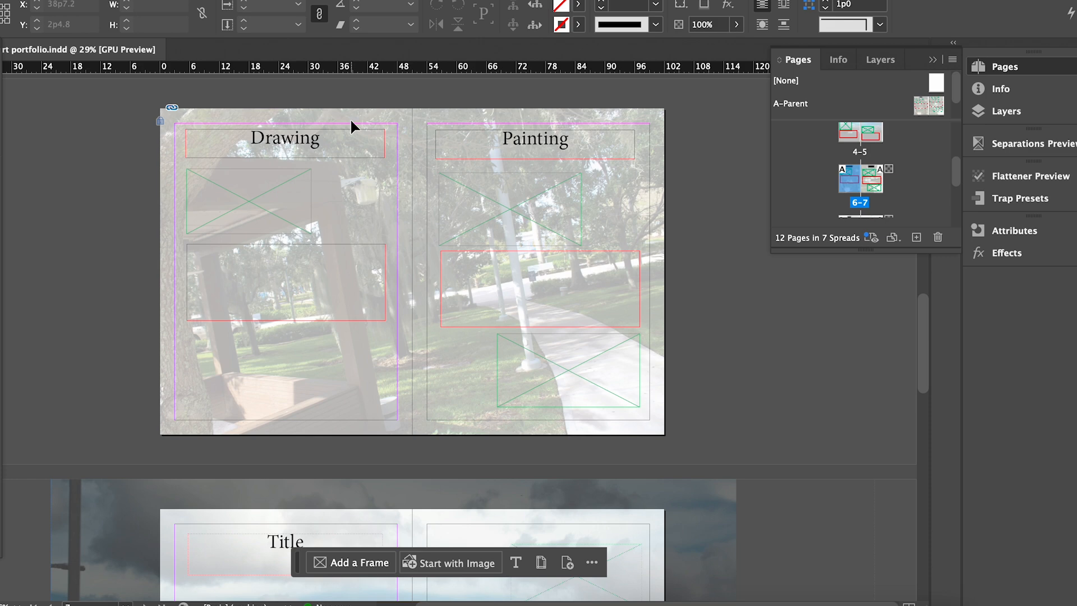
Set the Drawing heading in Milky Vintage with a dark navy fill.
scroll(351, 125, "up", 5)
double_click(248, 154)
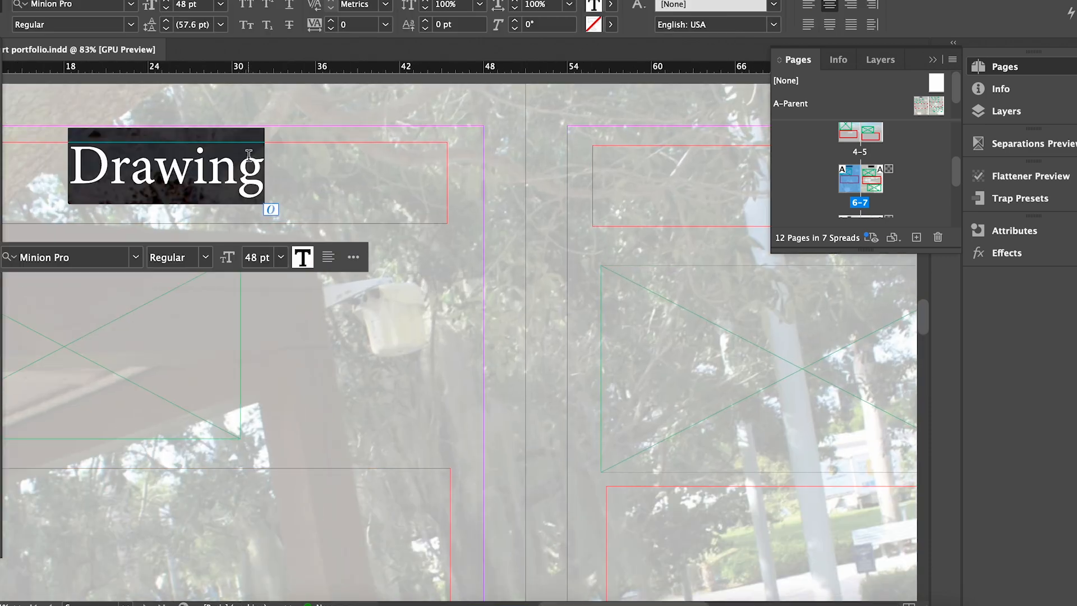
left_click(135, 257)
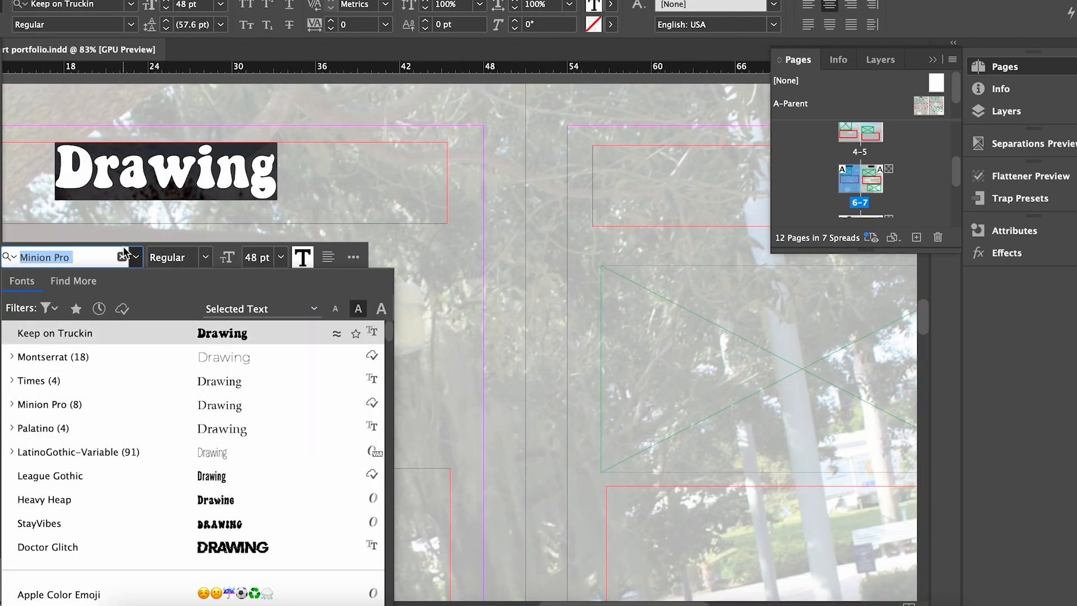
type("milky")
left_click(204, 339)
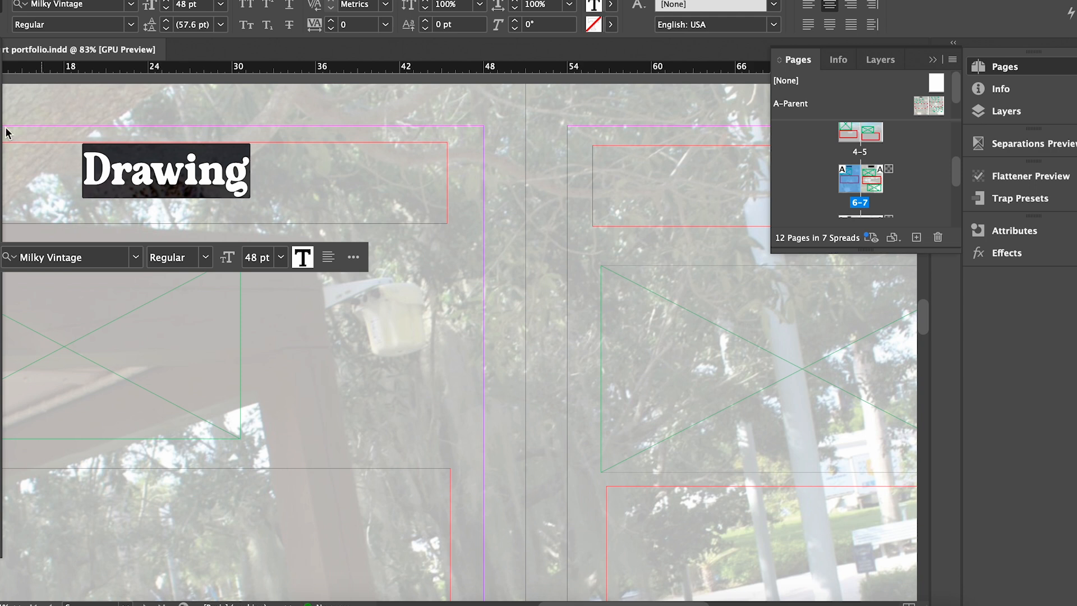
double_click(0, 465)
mouse_move(677, 271)
left_mouse_down()
mouse_move(647, 298)
mouse_move(599, 305)
left_mouse_up()
left_click(911, 99)
Shorten the frame and layer a brighter blue copy slightly offset over the navy original.
key("Escape")
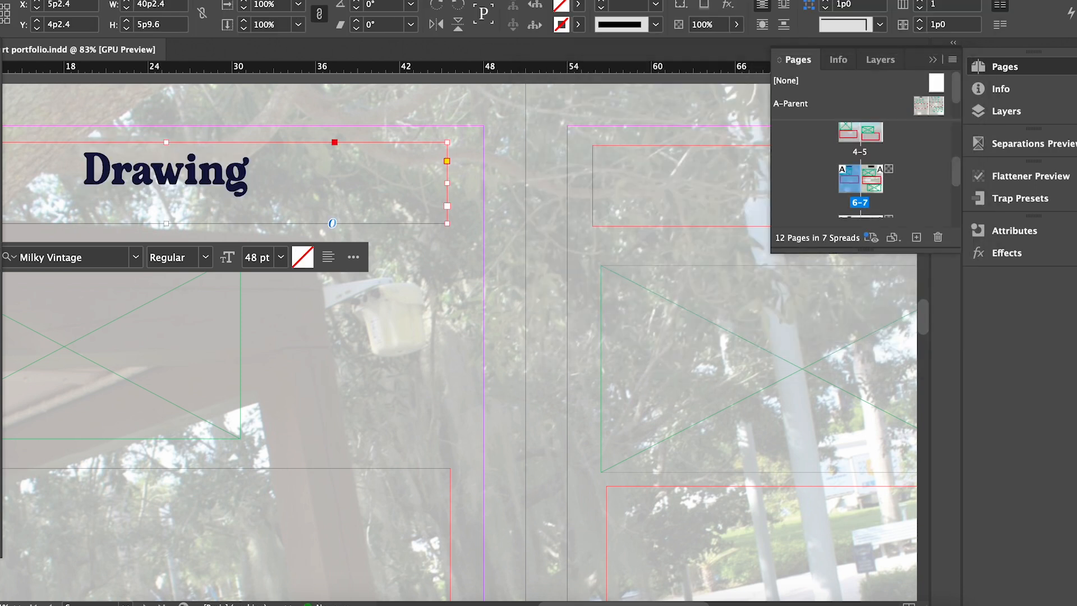
mouse_move(165, 224)
left_mouse_down()
mouse_move(166, 200)
mouse_move(243, 223)
left_mouse_up()
triple_click(246, 235)
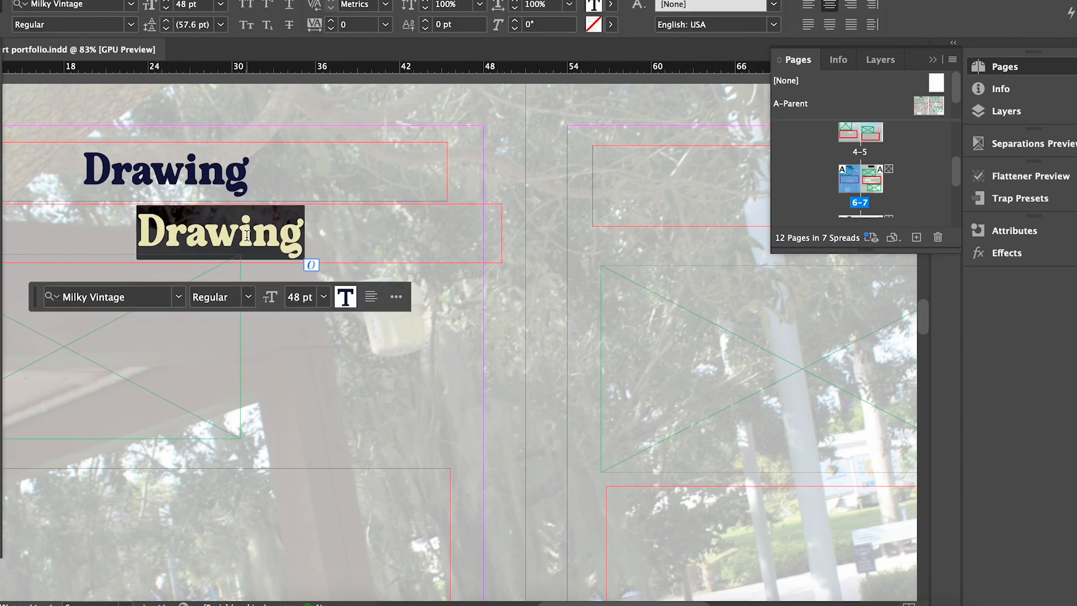
left_click_drag(621, 289, 686, 278)
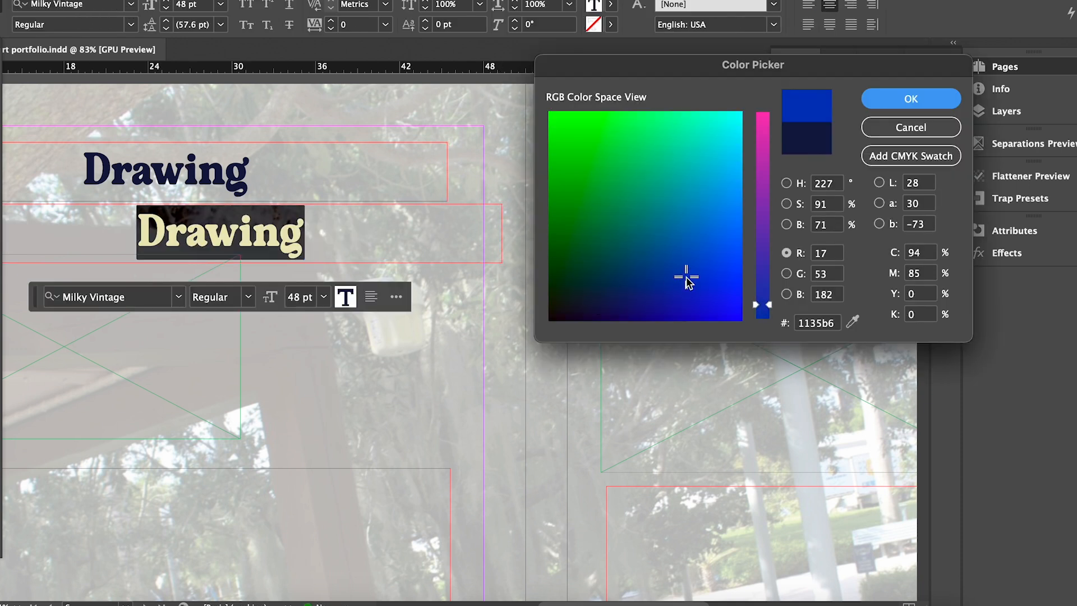
key("Return")
key("Escape")
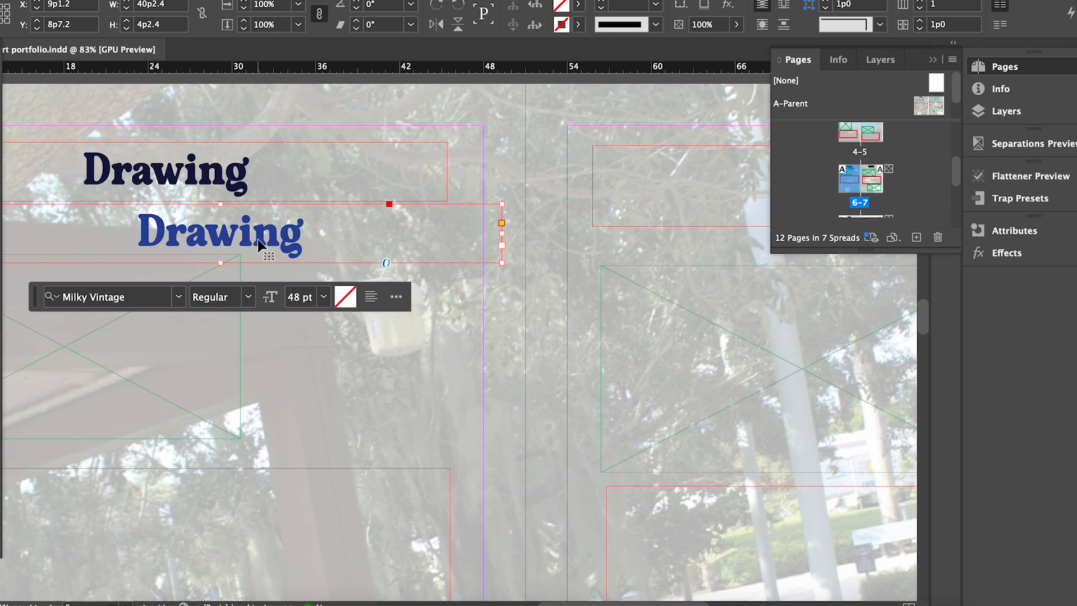
left_click_drag(259, 244, 201, 184)
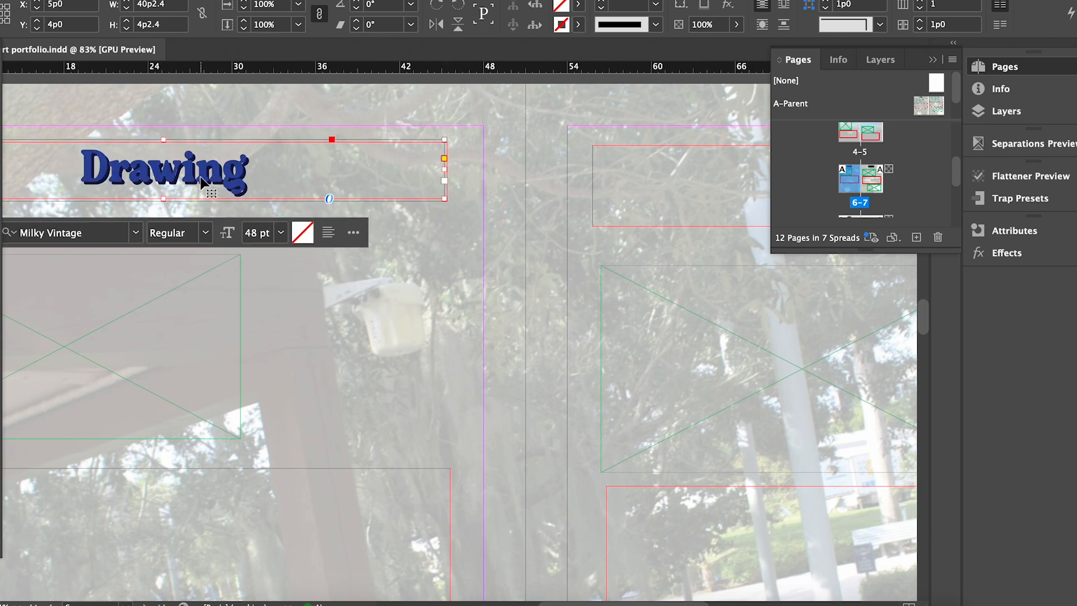
left_click(559, 432)
scroll(206, 168, "up", 4)
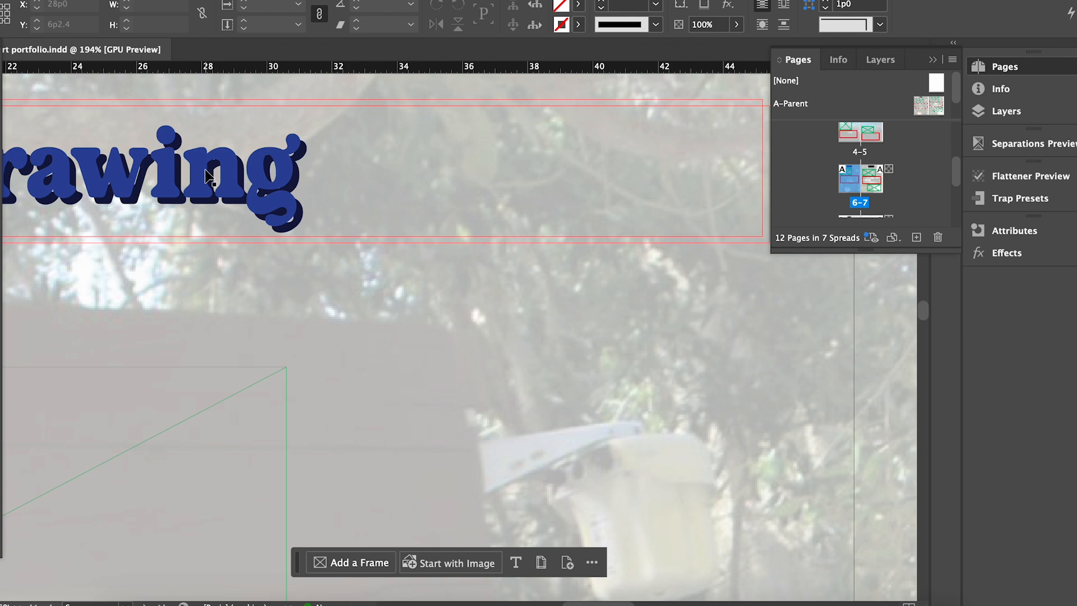
left_click(290, 169)
left_click(593, 434)
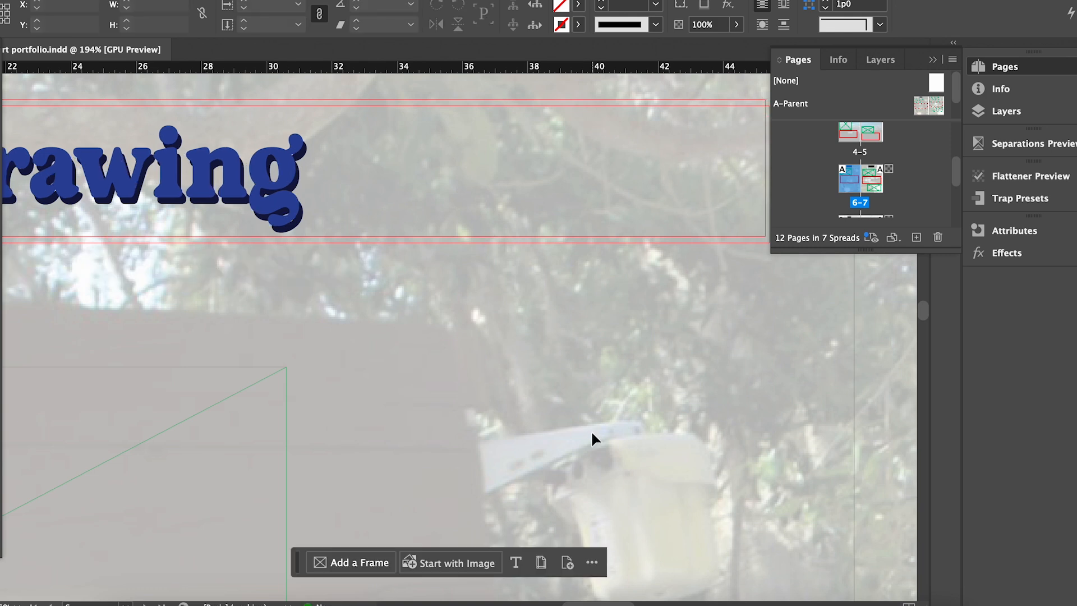
scroll(592, 434, "down", 4)
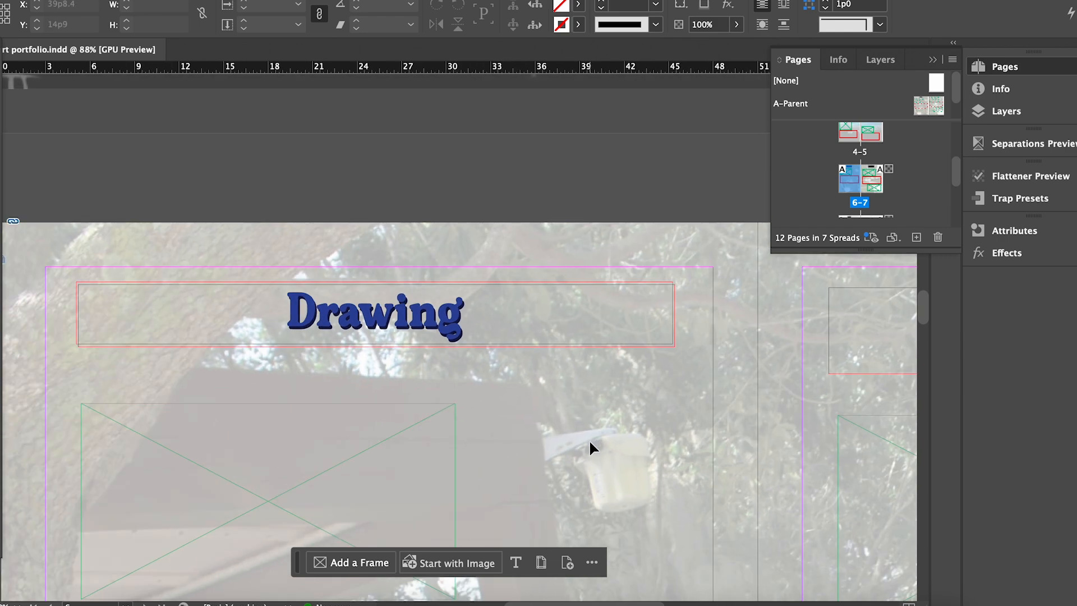
Set the Painting heading in the Milky Vintage font.
left_click_drag(924, 307, 935, 358)
left_click_drag(586, 604, 704, 604)
left_click_drag(925, 364, 947, 283)
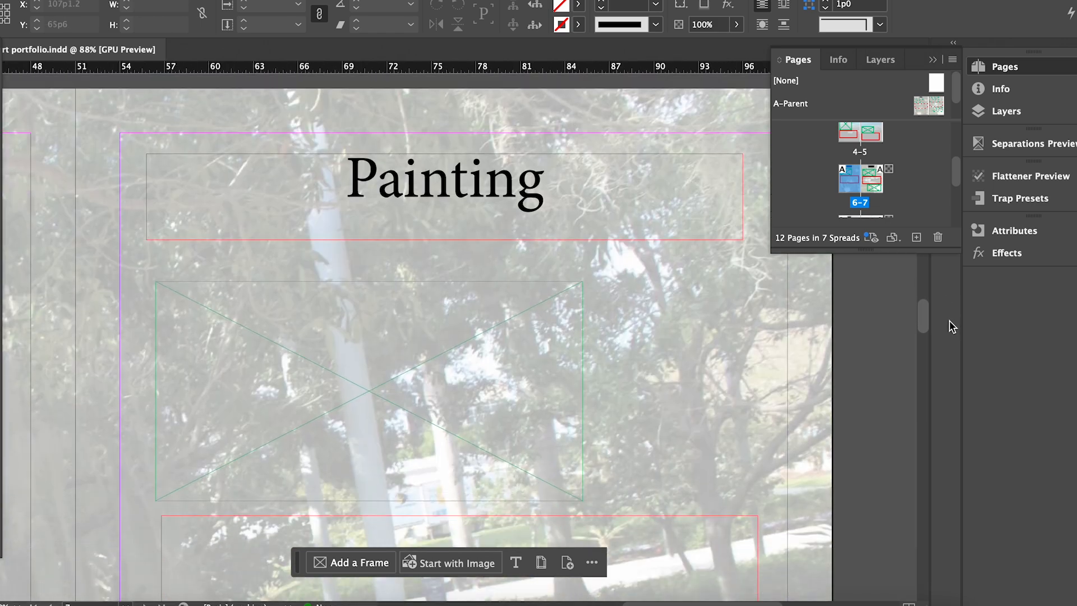
double_click(484, 188)
double_click(485, 188)
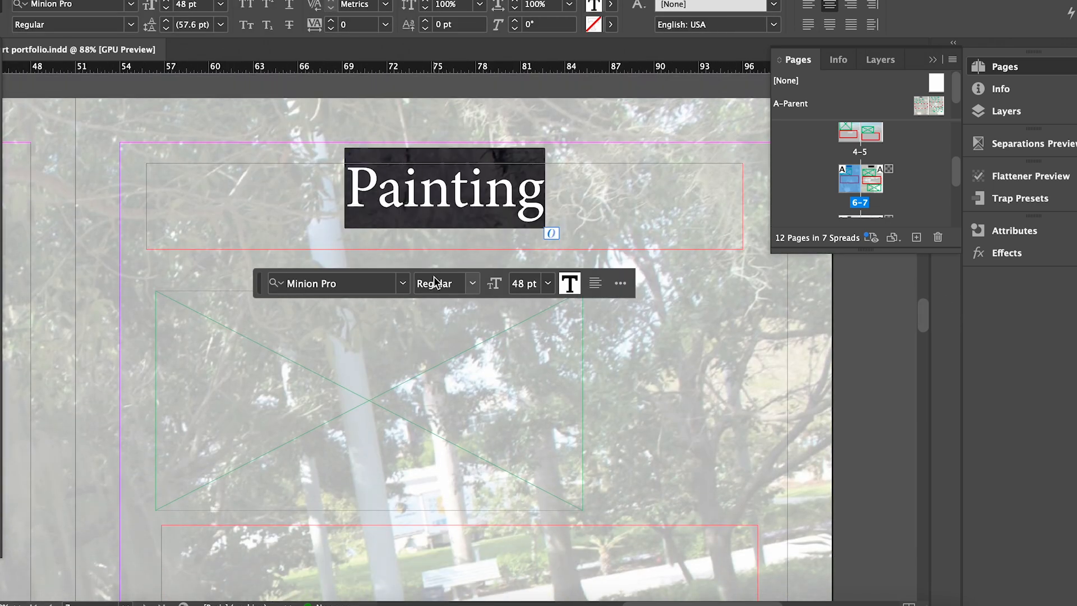
left_click(403, 284)
type("milky")
left_click(441, 361)
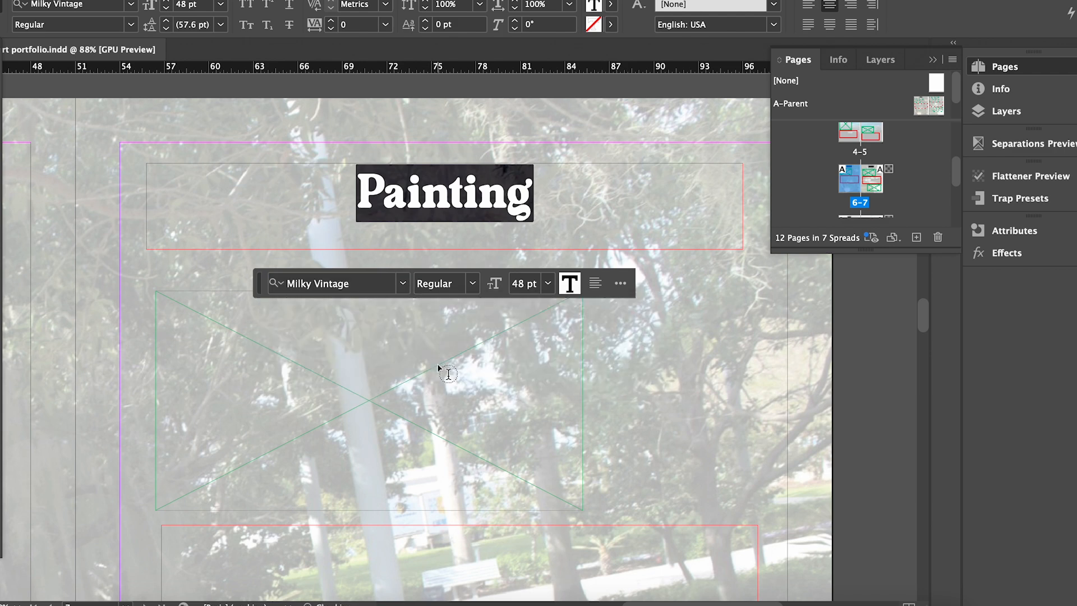
Fill the Painting text with a mustard yellow.
double_click(2, 481)
left_click_drag(624, 169, 621, 164)
left_click_drag(765, 314, 776, 149)
mouse_move(619, 166)
left_mouse_down()
mouse_move(549, 199)
mouse_move(577, 162)
left_mouse_up()
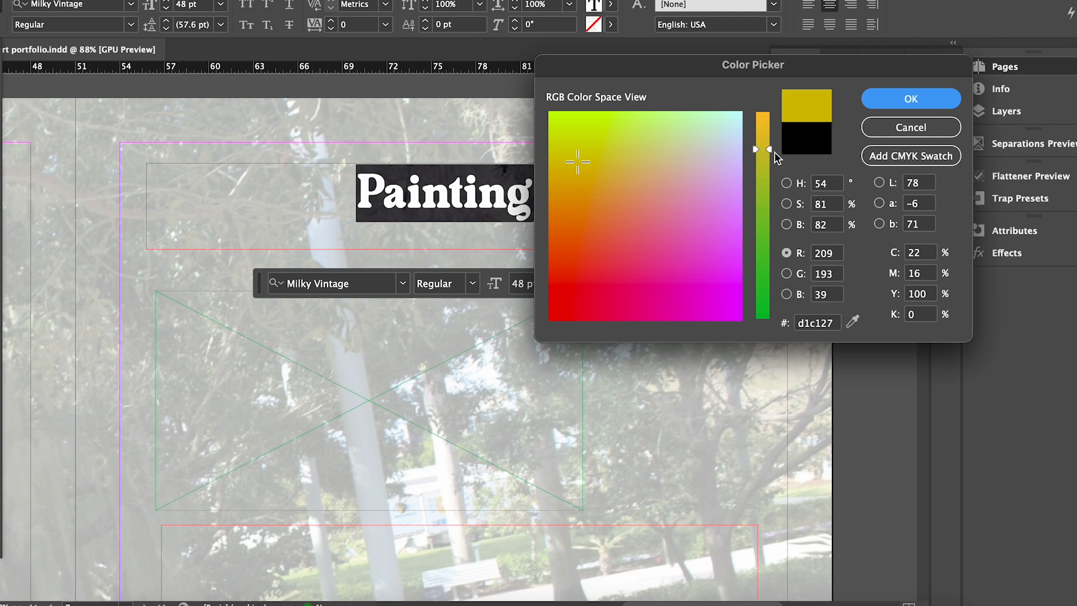
key("Return")
key("Escape")
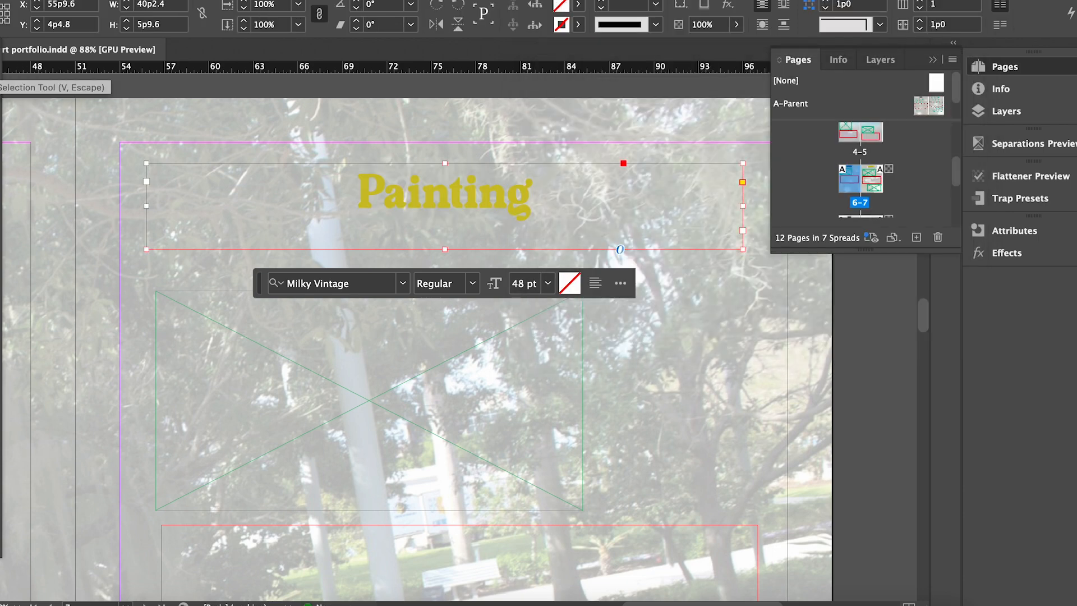
Shorten the frame, then overlap a pale yellow-green copy nudged up and left.
left_click_drag(445, 249, 445, 226)
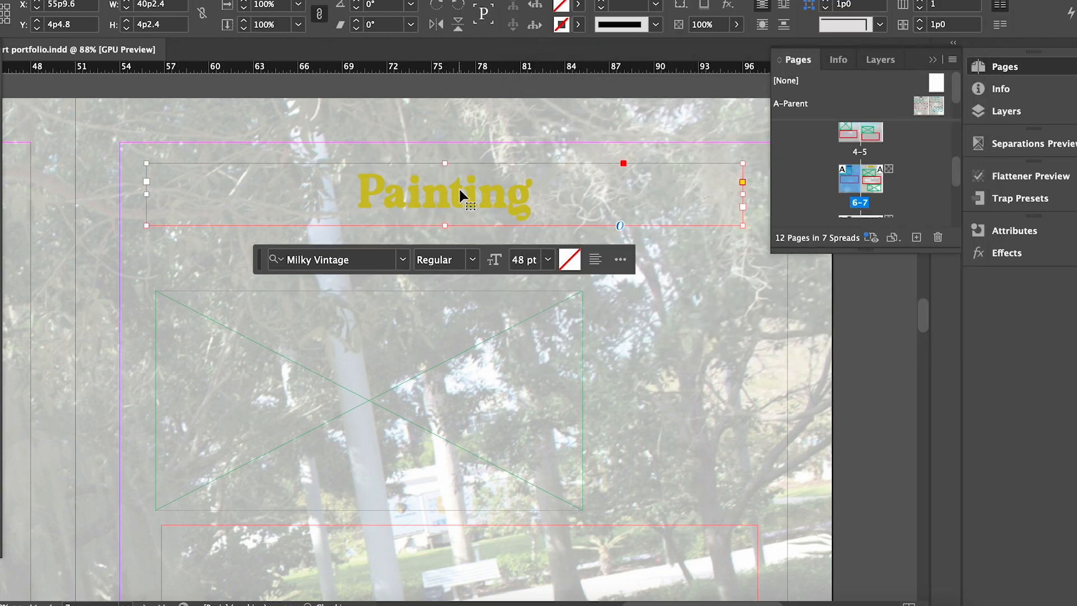
left_click_drag(459, 189, 460, 290, "alt")
left_click(460, 291)
triple_click(614, 297)
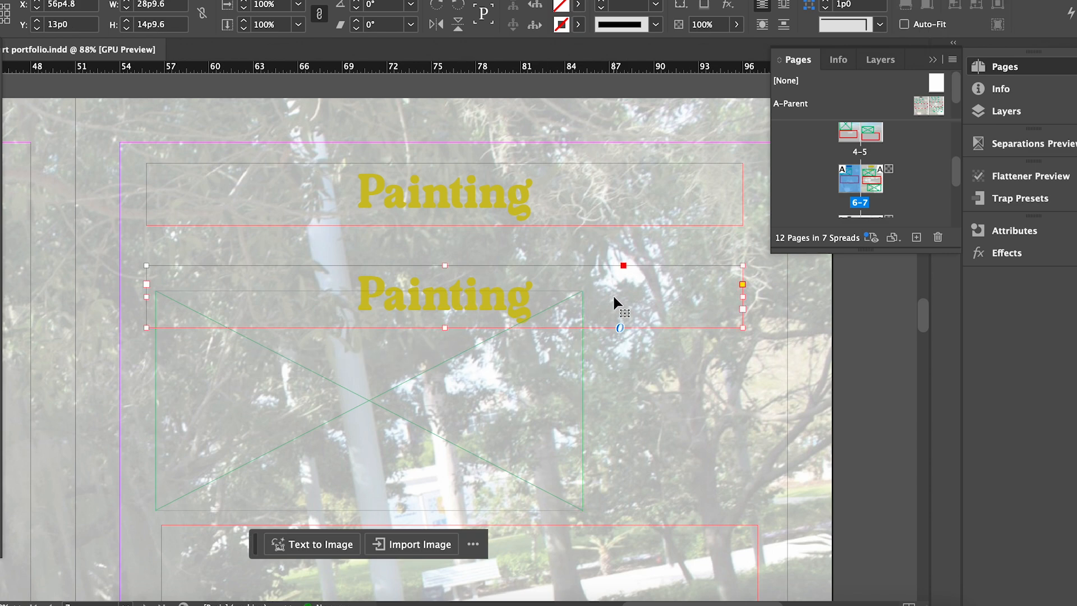
left_click(572, 363)
double_click(399, 393)
left_click_drag(581, 161, 638, 140)
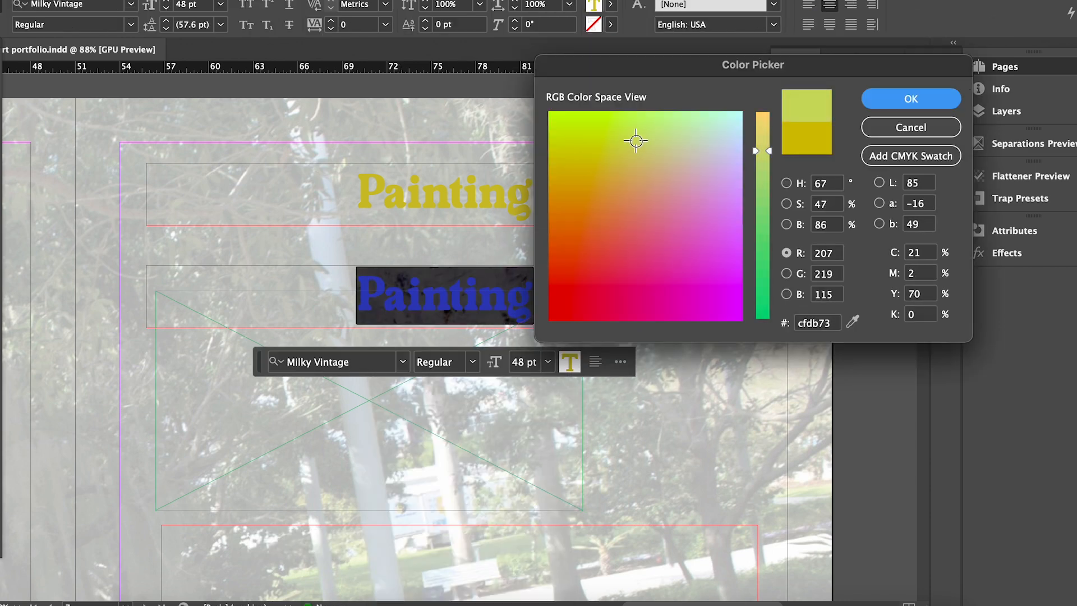
key("Return")
key("Escape")
left_click_drag(571, 268, 577, 171)
key("Up")
key("Up")
key("Up")
key("Up")
key("Left")
key("Left")
Brighten the top Painting text to a more saturated yellow.
double_click(422, 185)
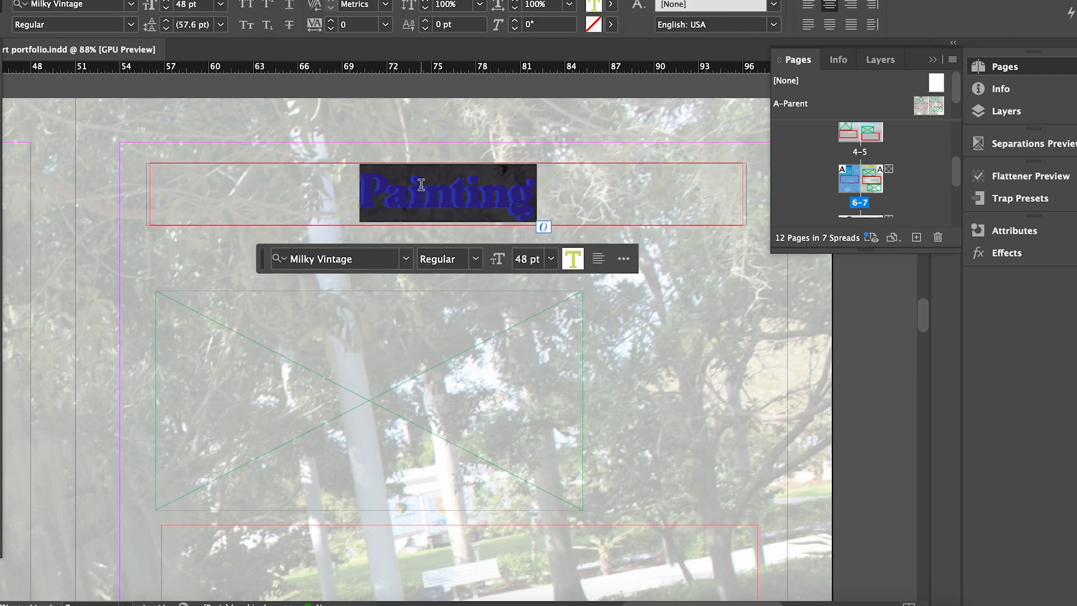
double_click(4, 470)
left_click_drag(603, 201, 567, 141)
left_click_drag(770, 153, 771, 133)
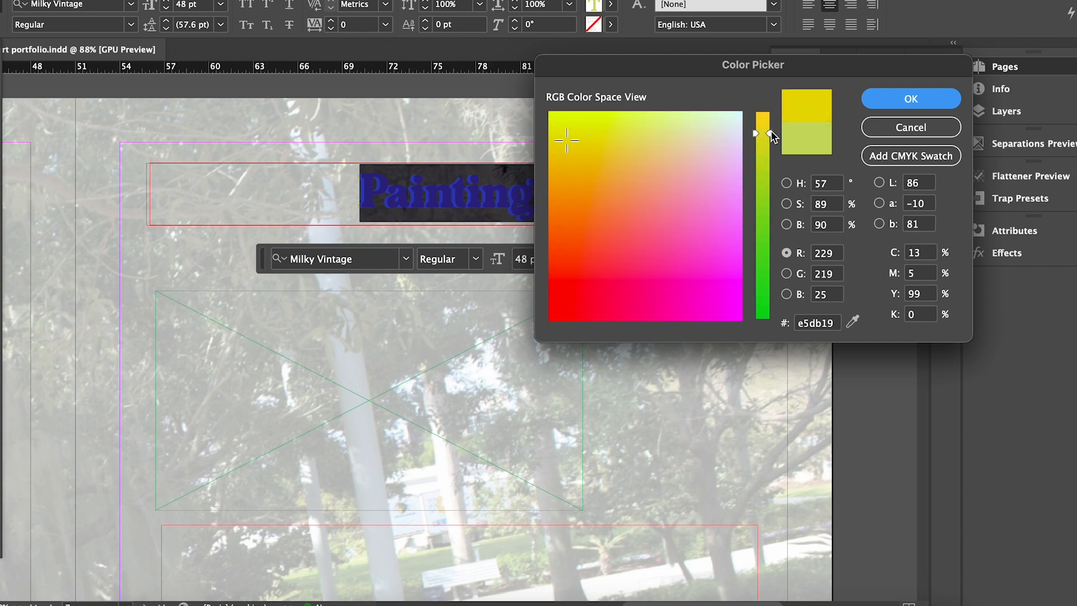
key("Return")
key("Escape")
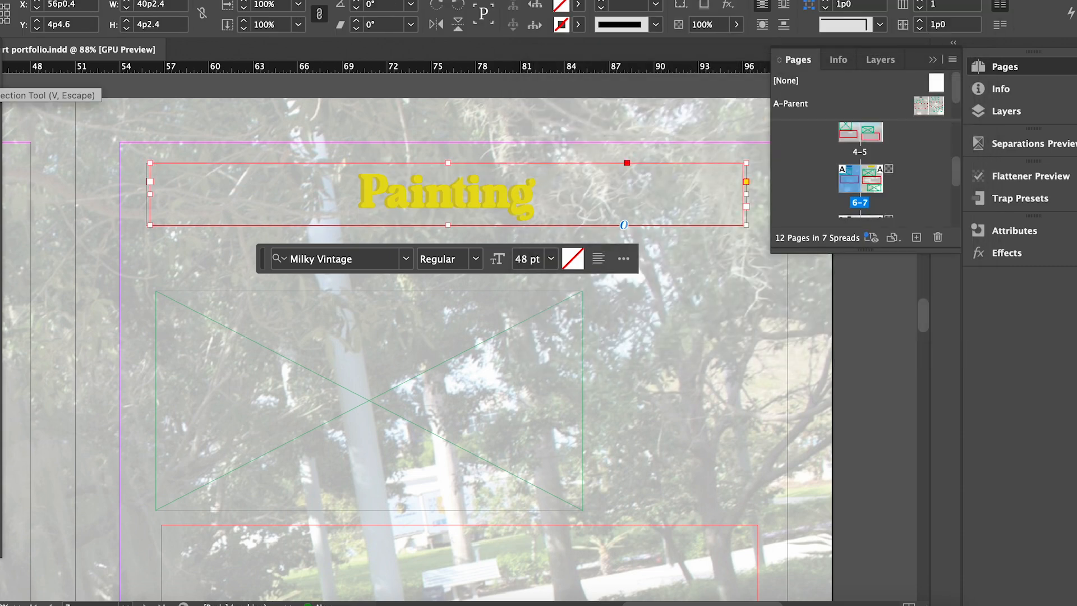
scroll(704, 355, "down", 5)
Lock the cloud background image on spread 8–9 and select the spread's frames.
left_click_drag(921, 301, 931, 399)
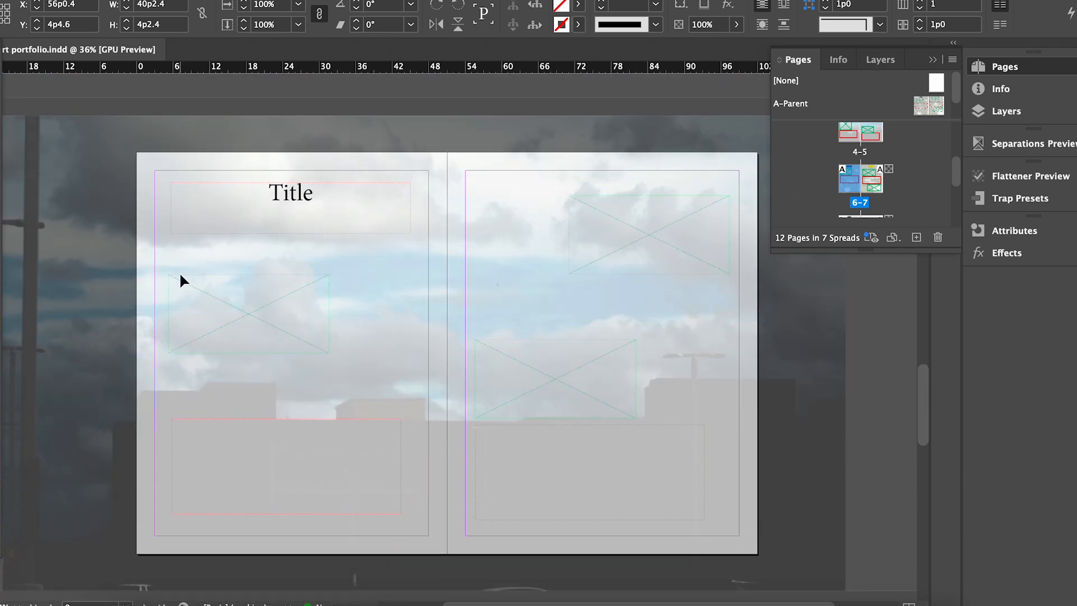
left_click(78, 176)
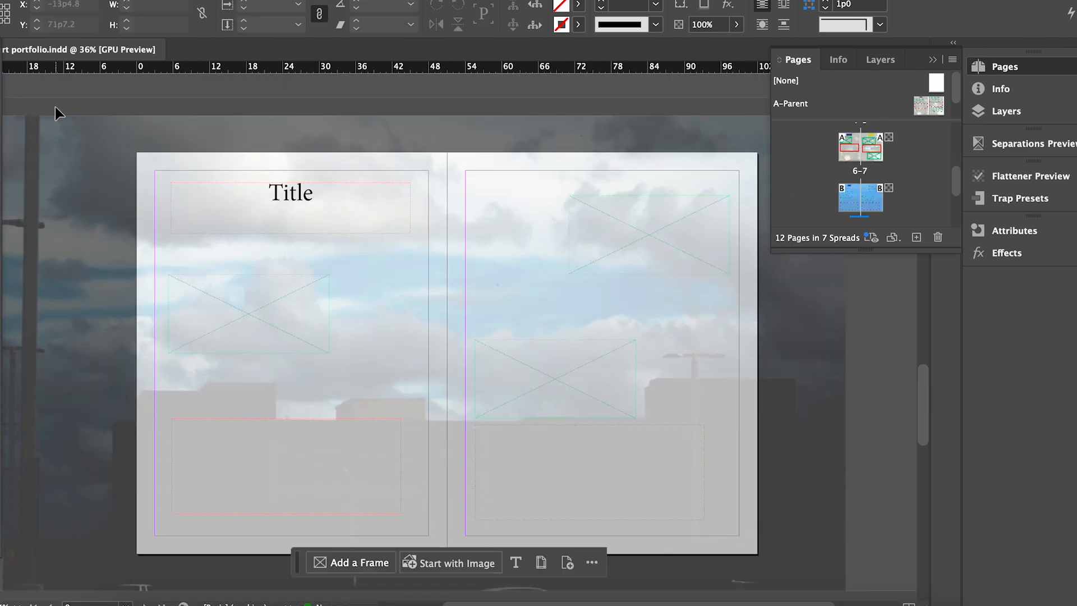
left_click(493, 291)
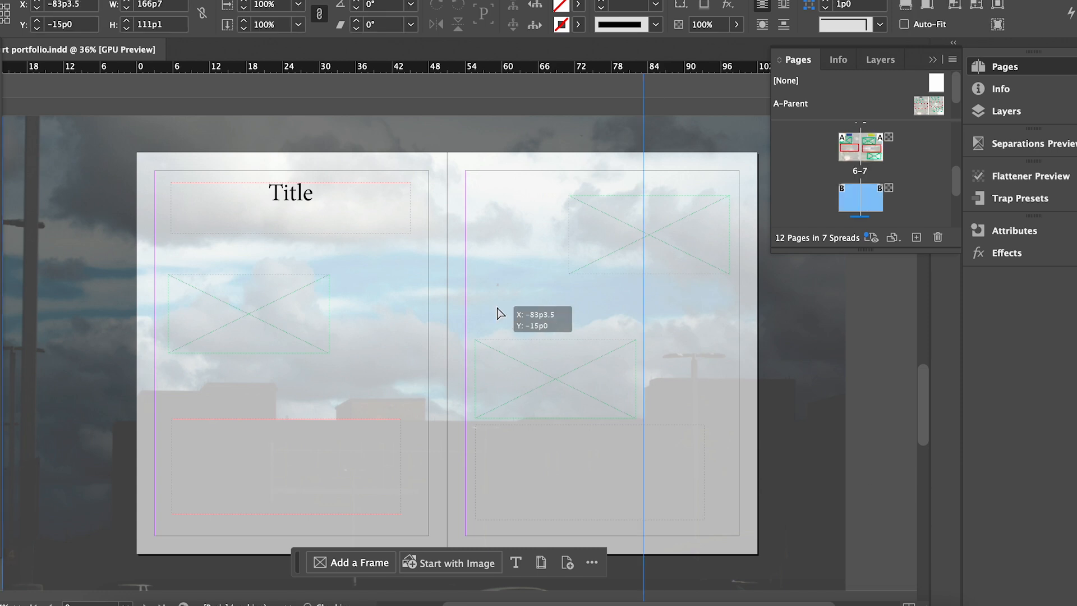
key("super+l")
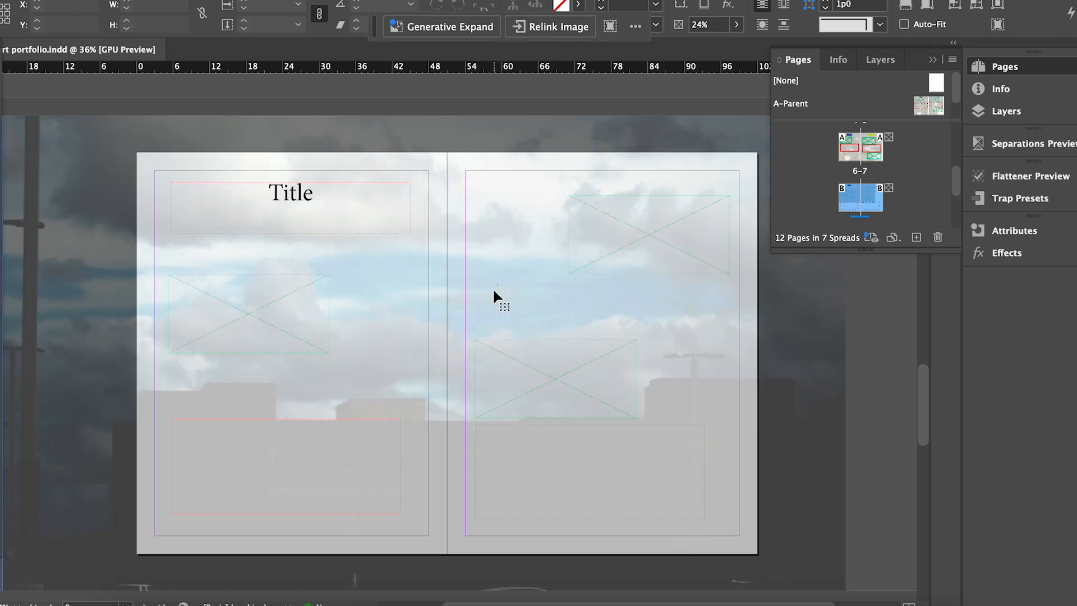
left_click_drag(95, 132, 621, 214)
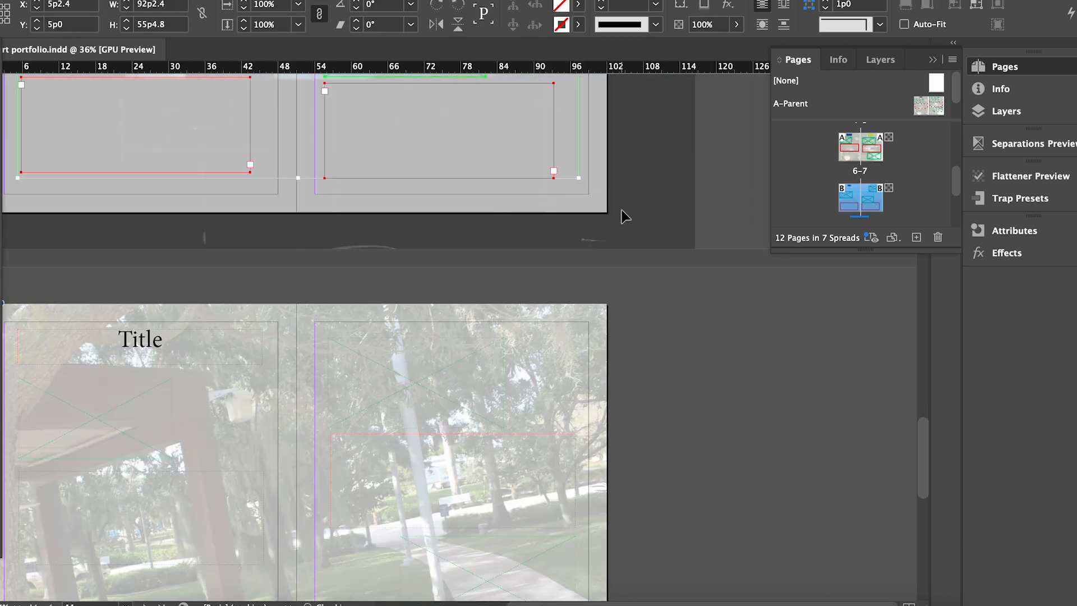
left_click_drag(914, 432, 931, 366)
Replace the Title placeholder with 'Photography' and shorten the heading frame.
left_click(197, 327)
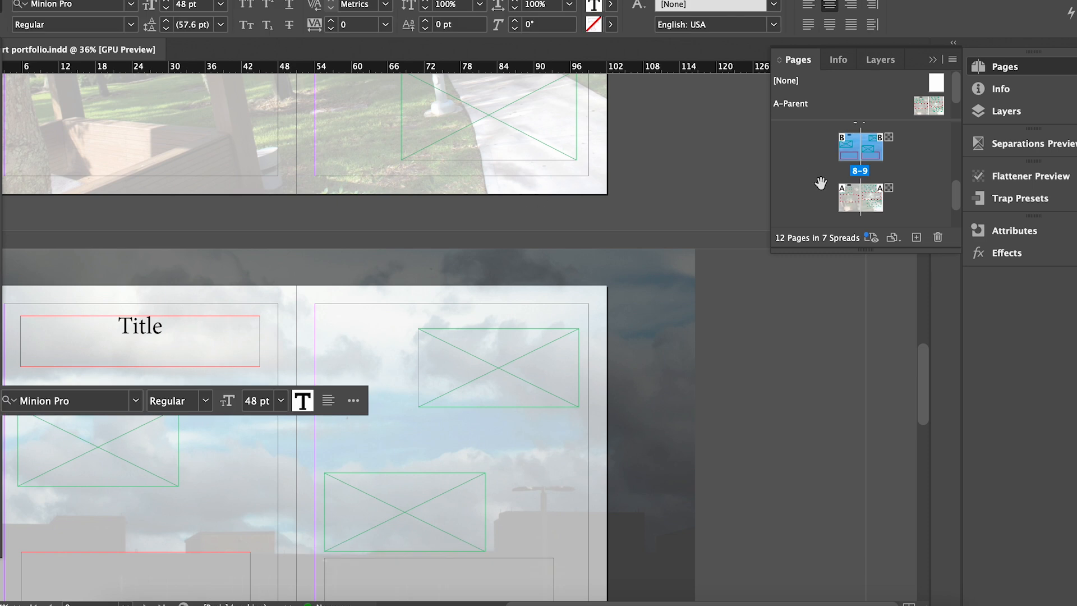
key("BackSpace")
key("BackSpace")
key("BackSpace")
type("Photography")
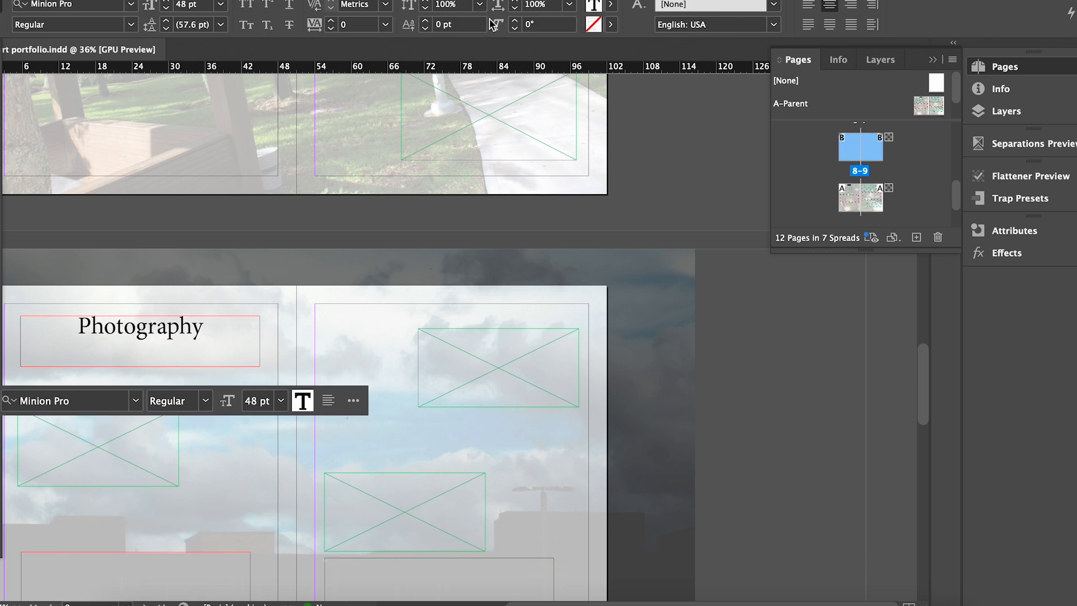
key("Escape")
left_click_drag(140, 367, 140, 348)
Set the Photography heading in the Milky Vintage font.
double_click(159, 325)
left_click(137, 383)
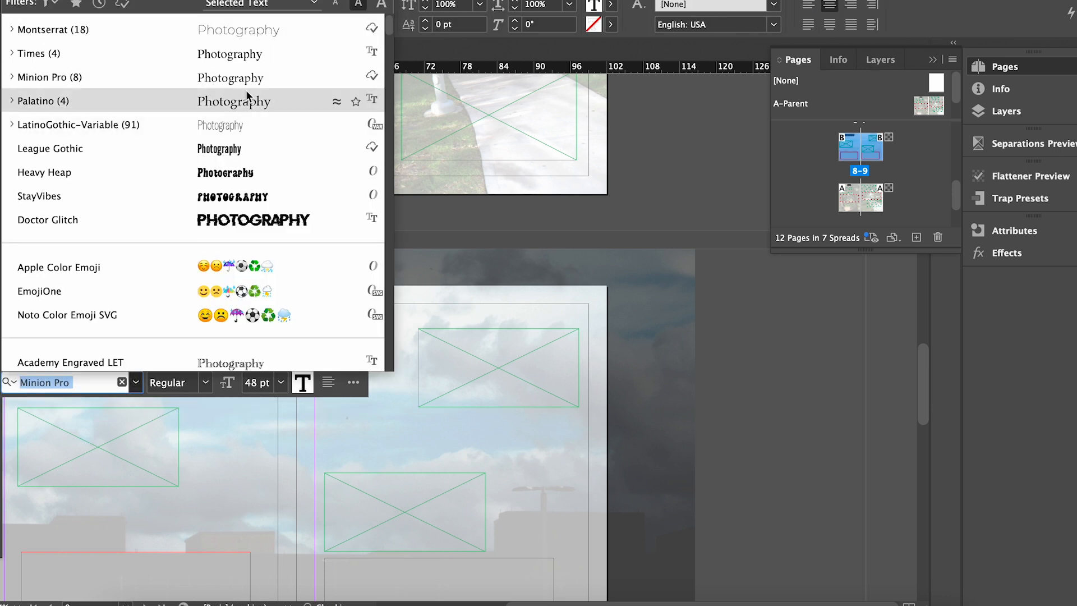
type("milky")
key("Return")
key("Escape")
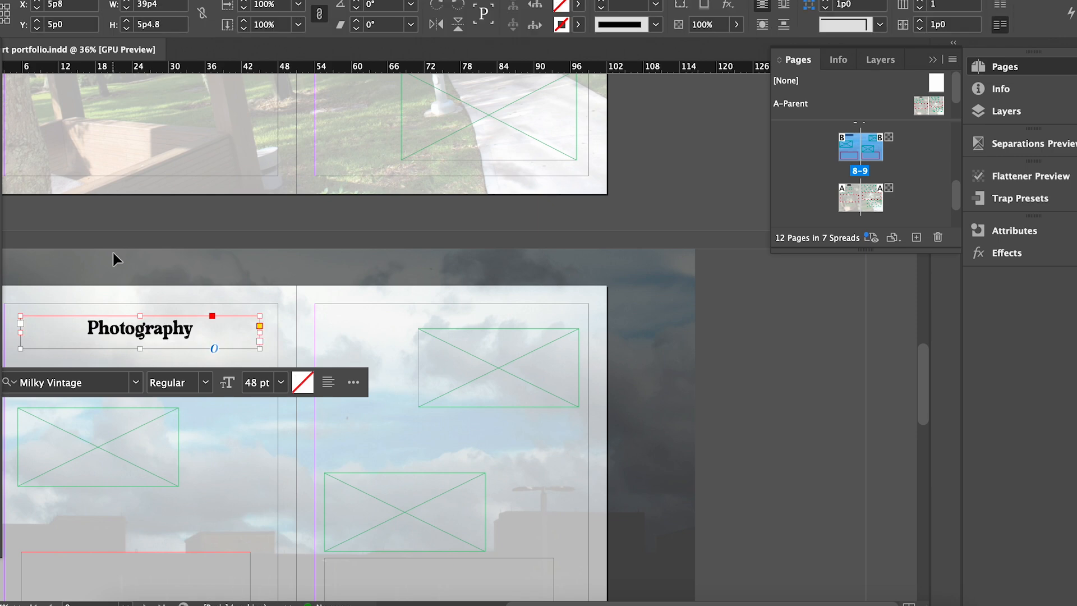
Duplicate the Photography frame just below the original.
right_click(150, 326)
left_click(123, 328)
left_click_drag(121, 327, 116, 356, "alt")
left_click(231, 240)
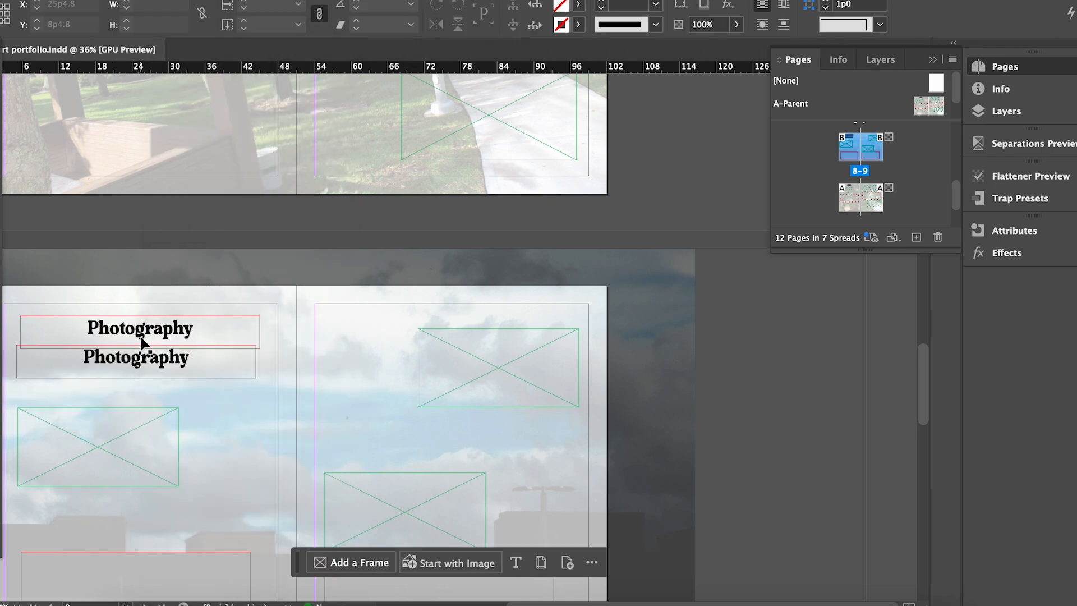
Color the top Photography heading a deep blue-violet purple.
scroll(144, 343, "up", 5)
scroll(601, 373, "left", 6)
double_click(545, 318)
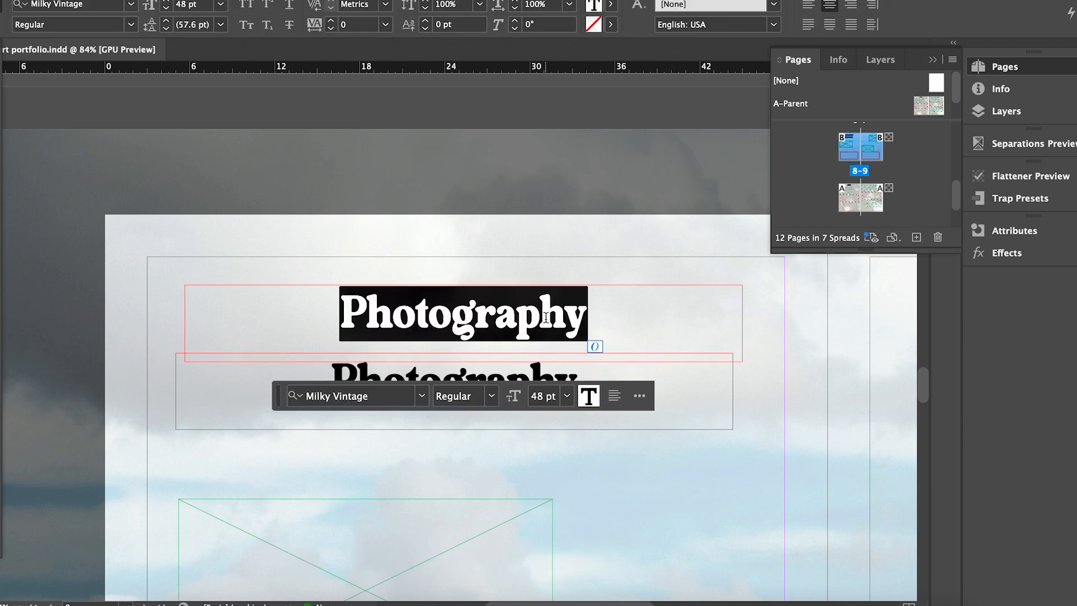
mouse_move(685, 262)
left_mouse_down()
mouse_move(676, 163)
mouse_move(684, 259)
left_mouse_up()
left_click_drag(767, 313, 769, 216)
left_click_drag(684, 259, 657, 312)
left_click_drag(778, 206, 775, 260)
key("Return")
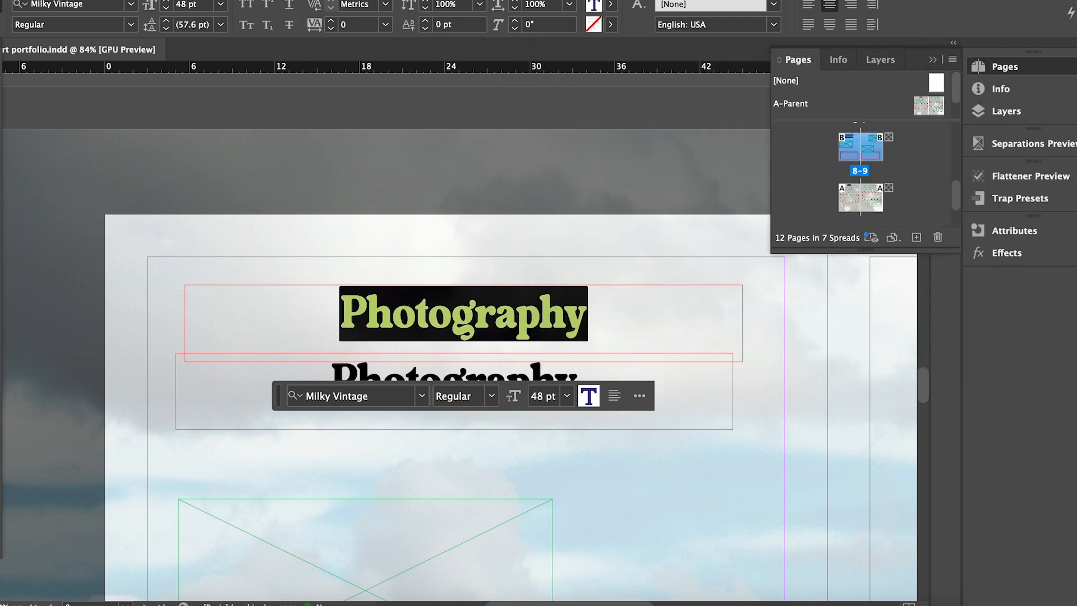
key("Escape")
Color the lower Photography copy a lighter purple.
left_click(401, 377)
double_click(400, 377)
double_click(428, 381)
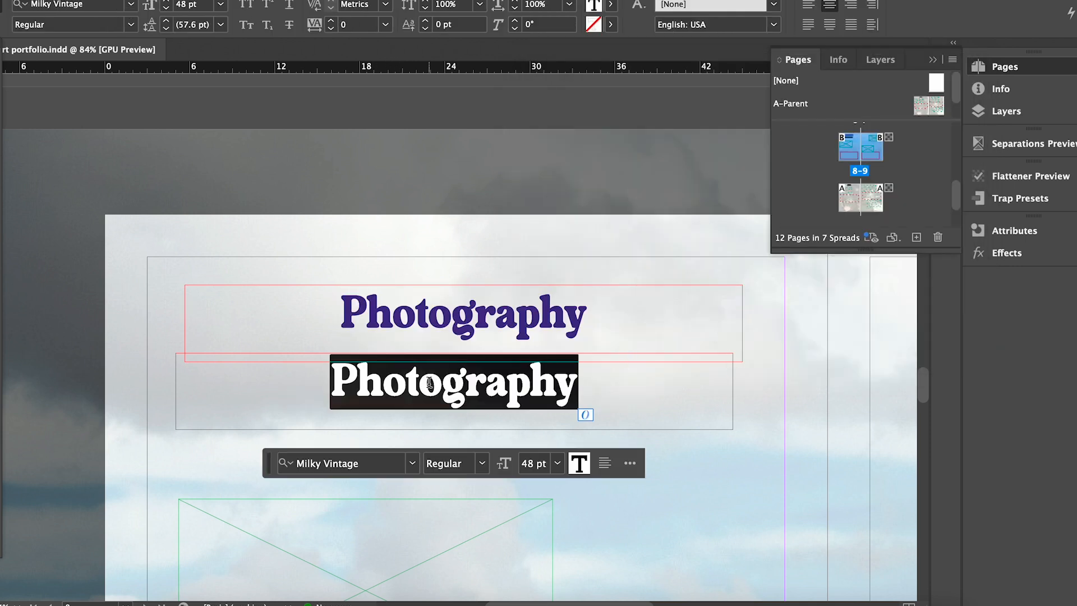
left_click_drag(697, 252, 719, 284)
left_click_drag(767, 318, 772, 198)
left_click(878, 104)
key("Escape")
Stack the lighter copy over the dark original, nudged slightly up and left.
left_click_drag(446, 392, 457, 323)
key("Left")
key("Left")
key("Left")
key("Left")
key("Up")
key("Left")
left_click(475, 146)
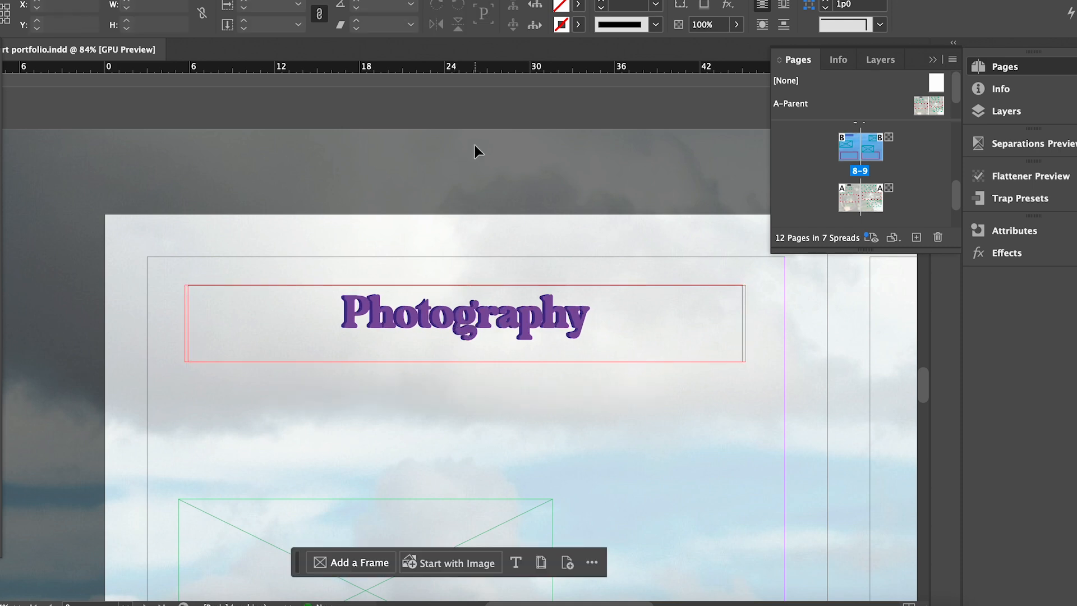
scroll(477, 264, "up", 3)
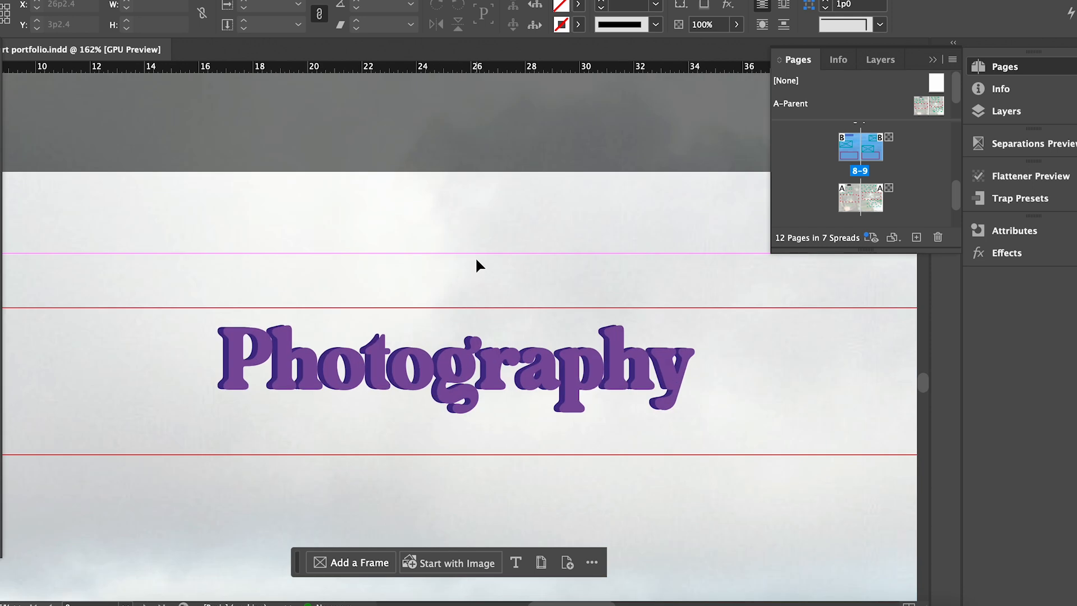
left_click(220, 399)
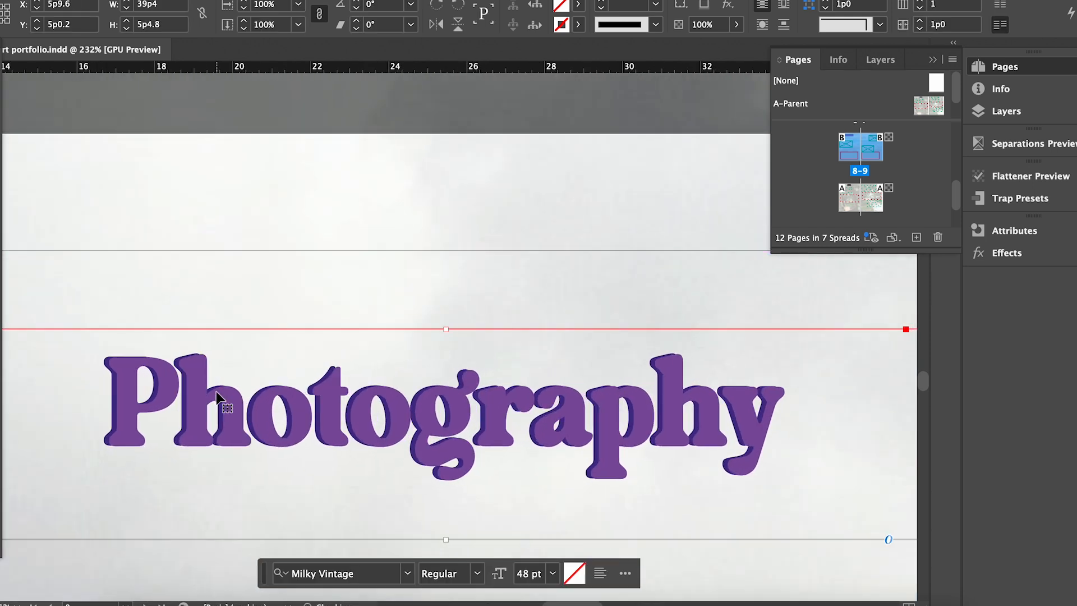
left_click(347, 167)
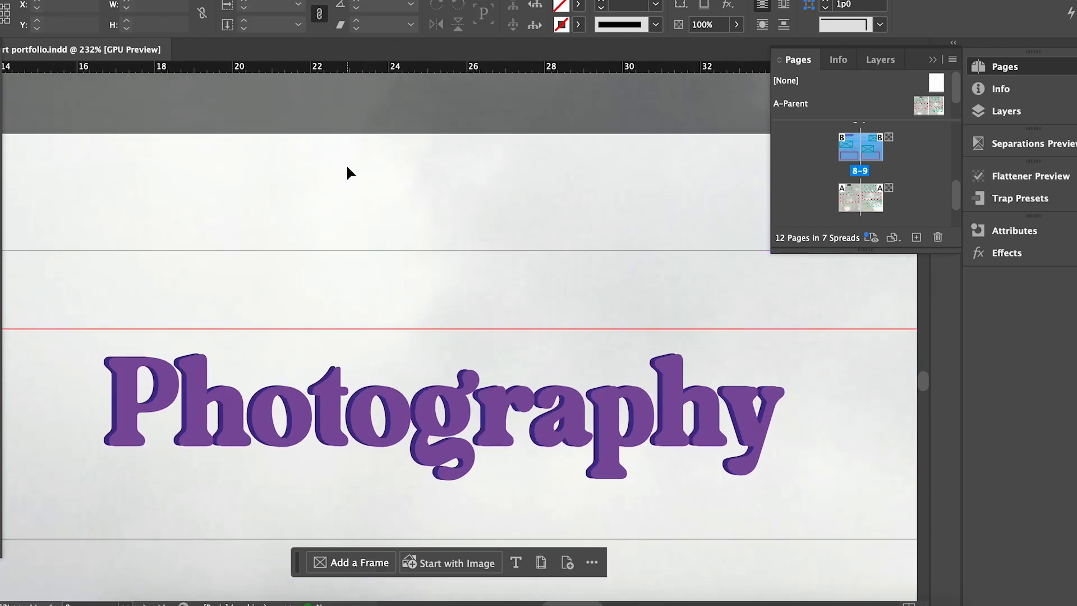
Replace the next spread's Title placeholder with 'Three-Dimensional Sculpture'.
scroll(342, 185, "down", 3)
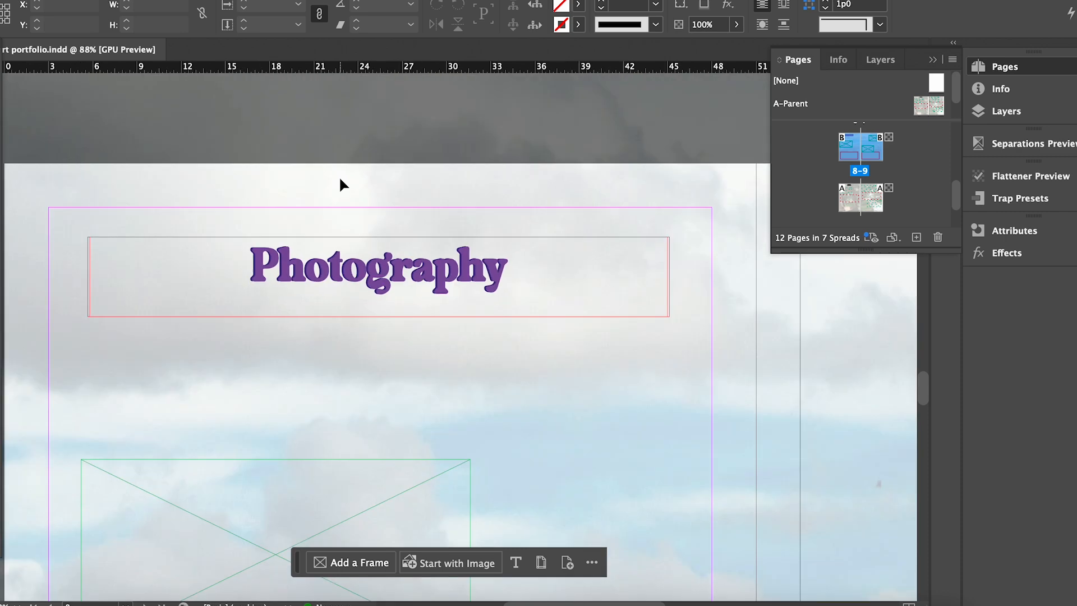
scroll(339, 177, "down", 5)
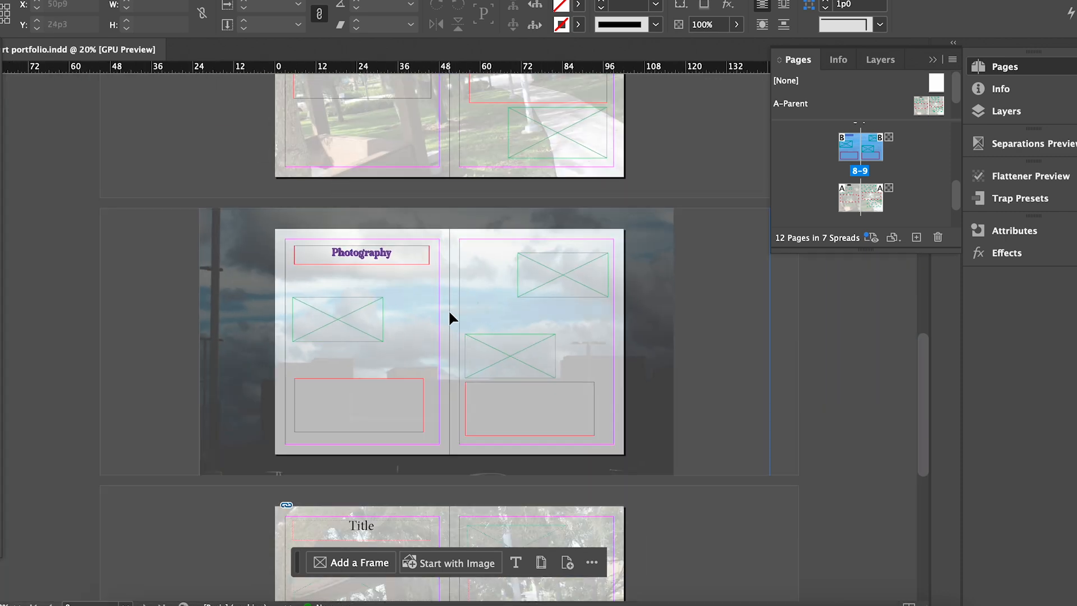
left_click_drag(923, 373, 922, 415)
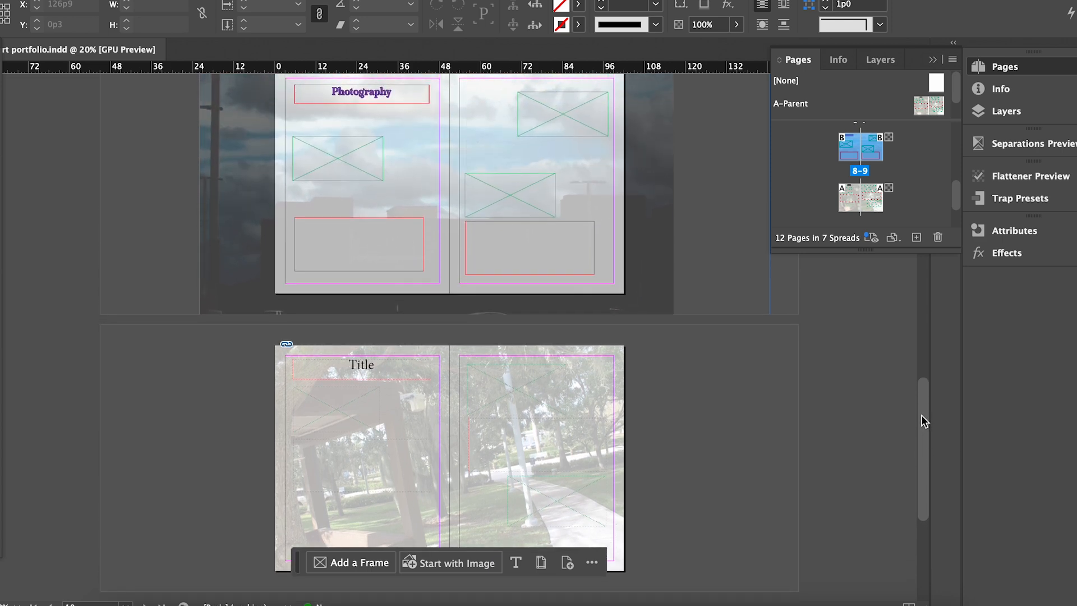
left_click_drag(260, 331, 655, 530)
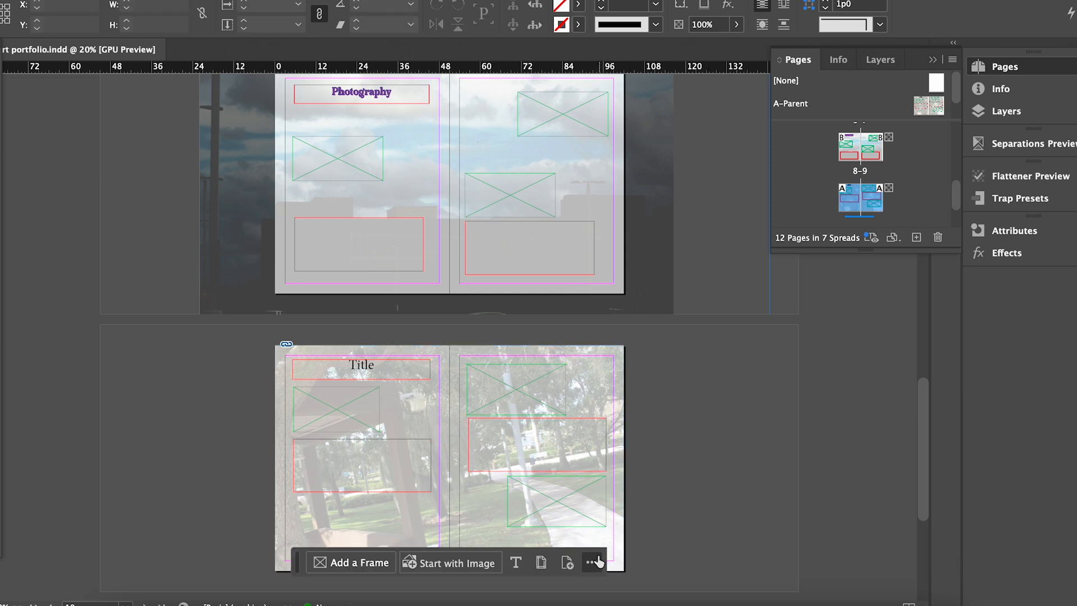
left_click(464, 523)
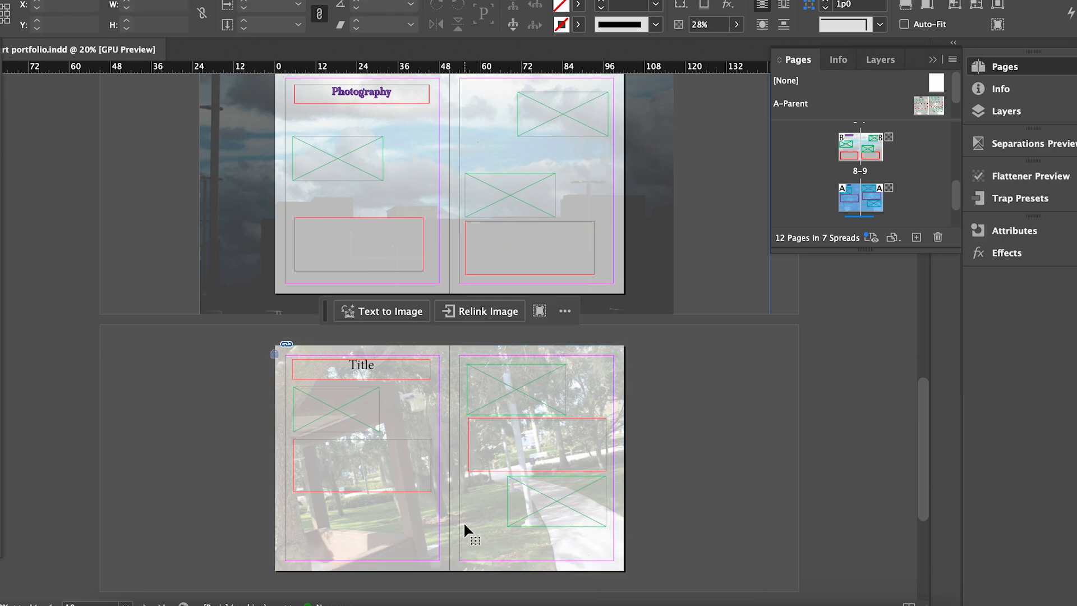
double_click(372, 362)
scroll(372, 362, "up", 3)
key("BackSpace")
key("BackSpace")
key("BackSpace")
key("BackSpace")
key("BackSpace")
type("Three-Dimensional Sculpture")
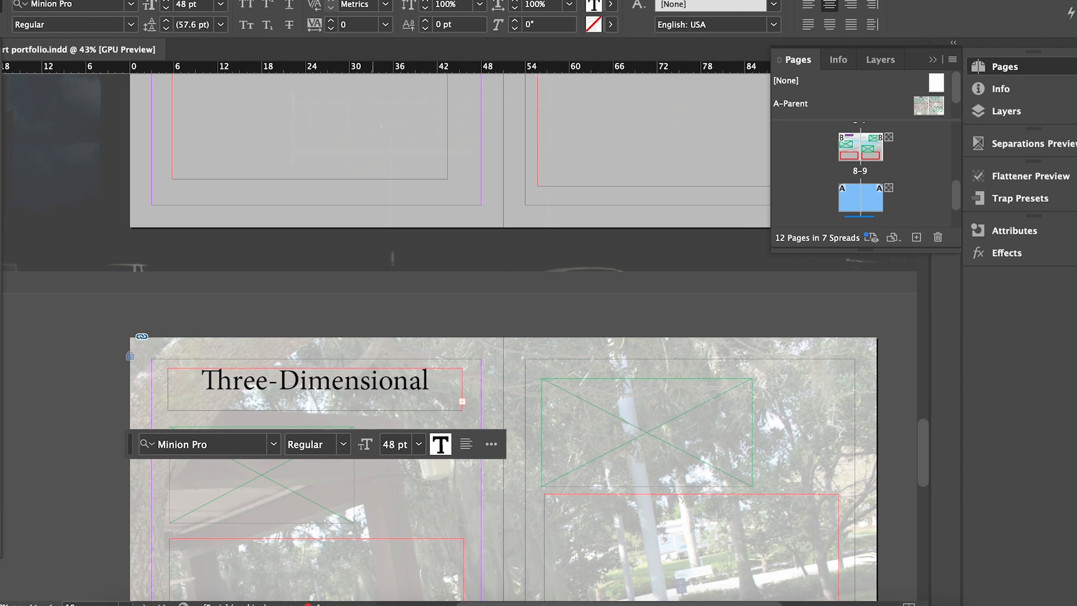
key("Escape")
Widen and heighten the heading frame and centre the two-line title.
left_click_drag(168, 389, 151, 390)
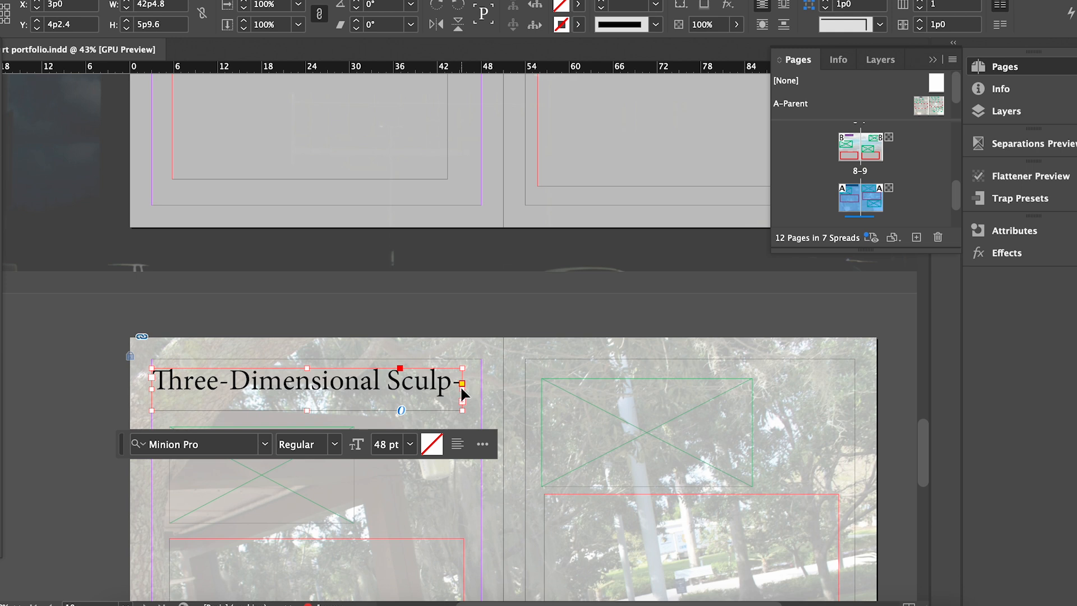
left_click_drag(462, 386, 480, 384)
left_click_drag(317, 410, 315, 429)
double_click(406, 366)
key("super+shift+c")
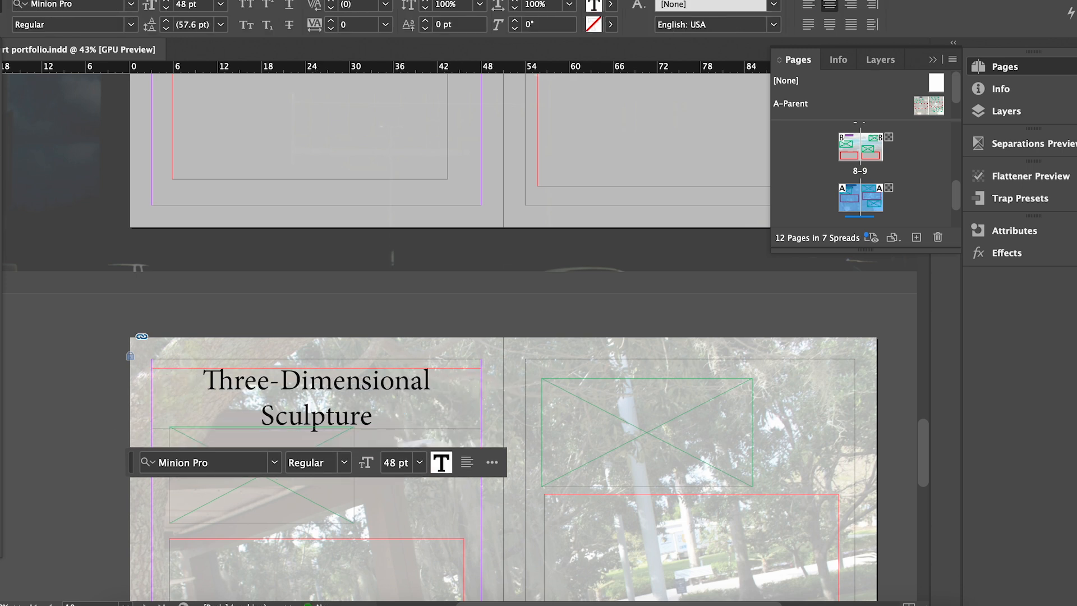
Move the spread's image and caption frames lower on the page.
left_click(0, 78)
left_click(442, 203)
left_click_drag(925, 459, 925, 505)
left_click_drag(279, 373, 266, 216)
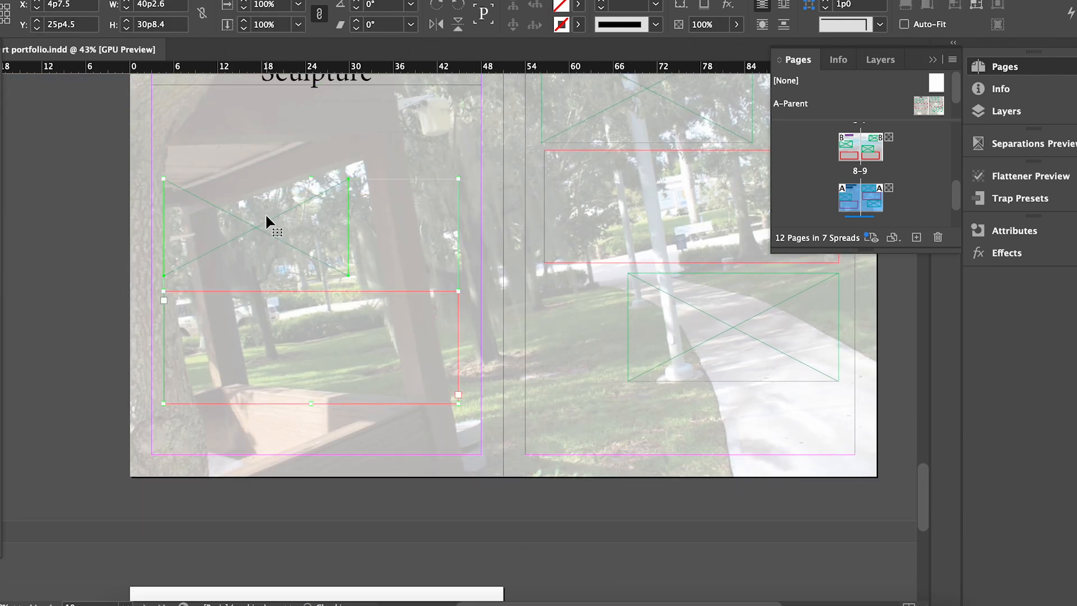
mouse_move(923, 480)
left_mouse_down()
mouse_move(931, 417)
mouse_move(930, 469)
left_mouse_up()
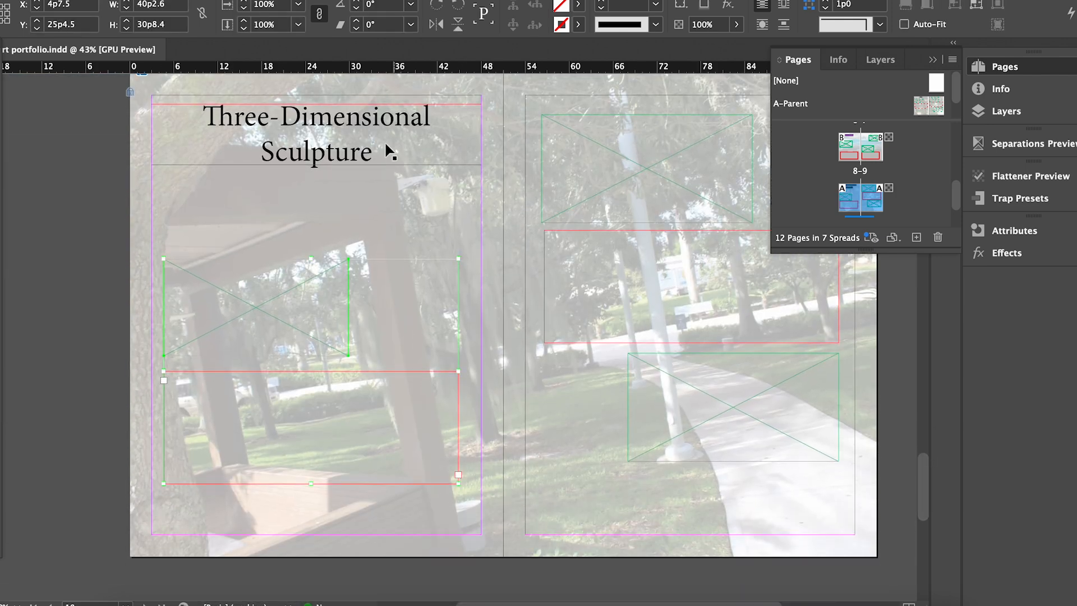
Set the Three-Dimensional Sculpture heading in the Milky Vintage font.
triple_click(348, 123)
left_click(348, 124)
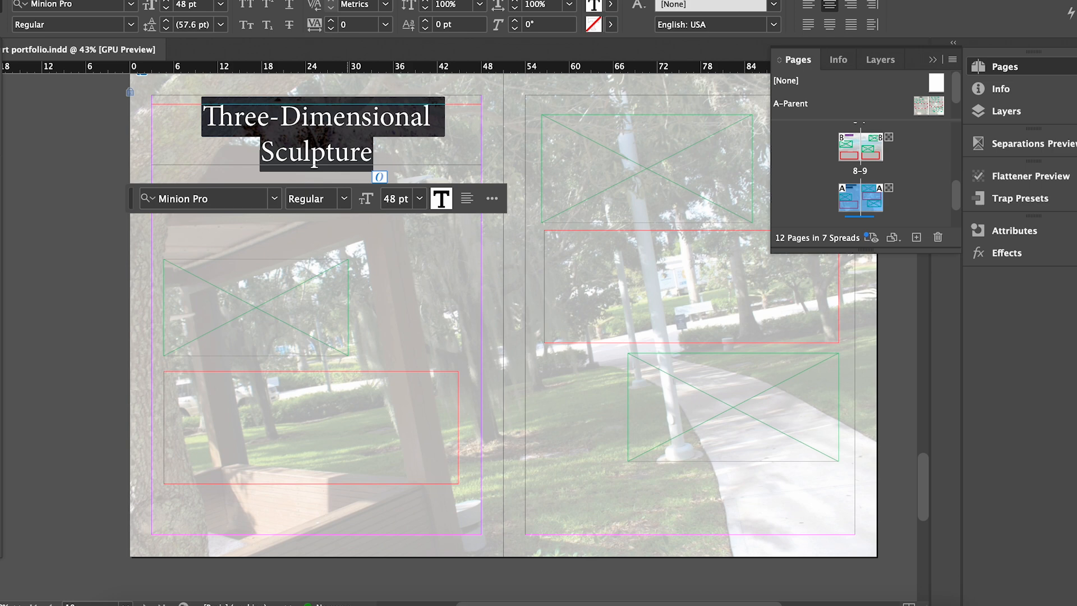
left_click(277, 199)
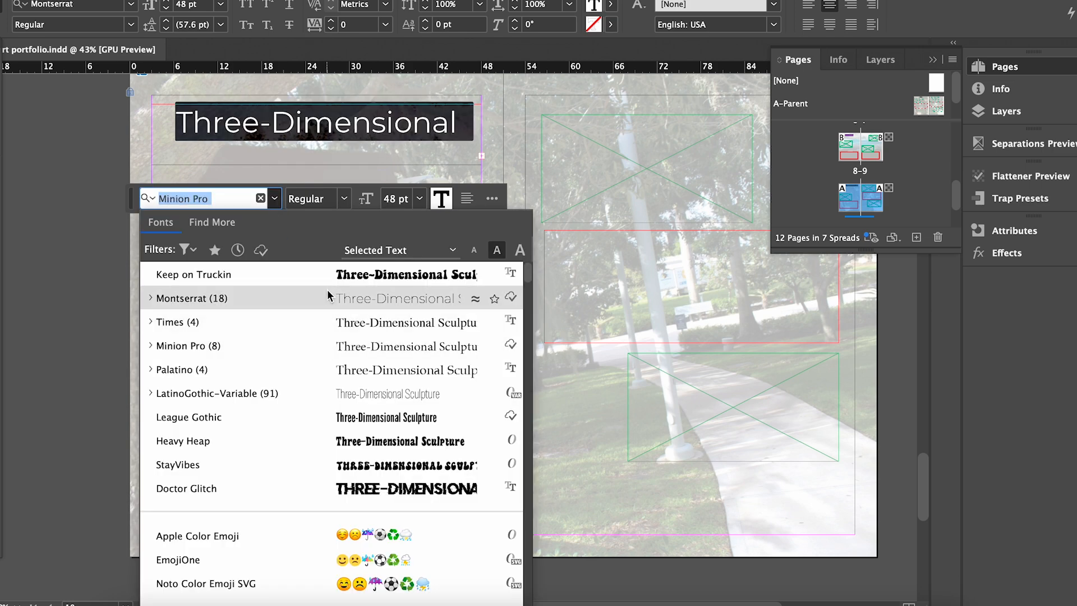
type("m")
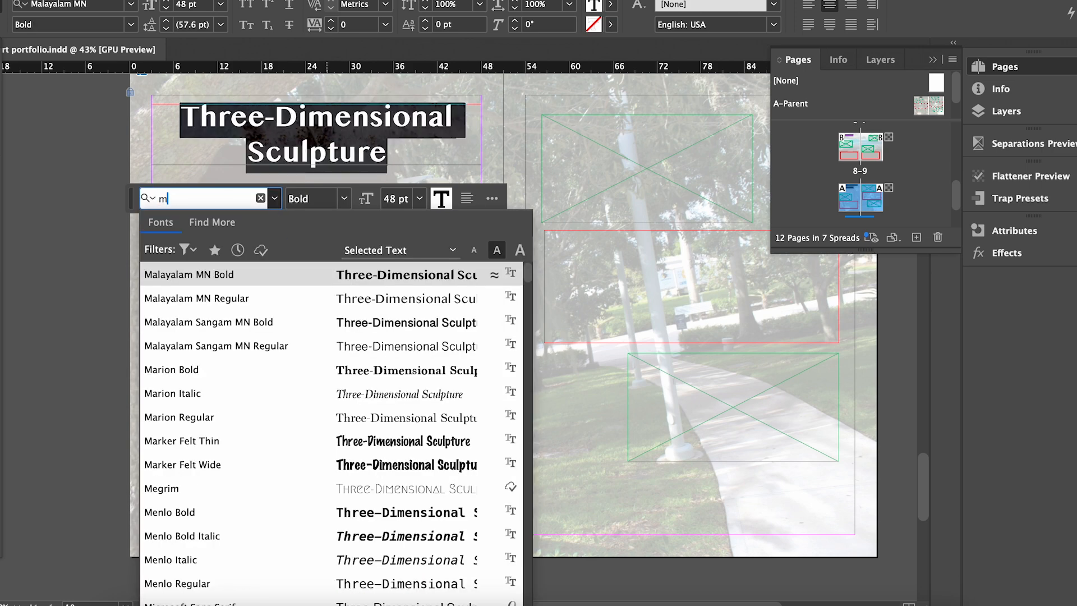
type("ilk")
key("Return")
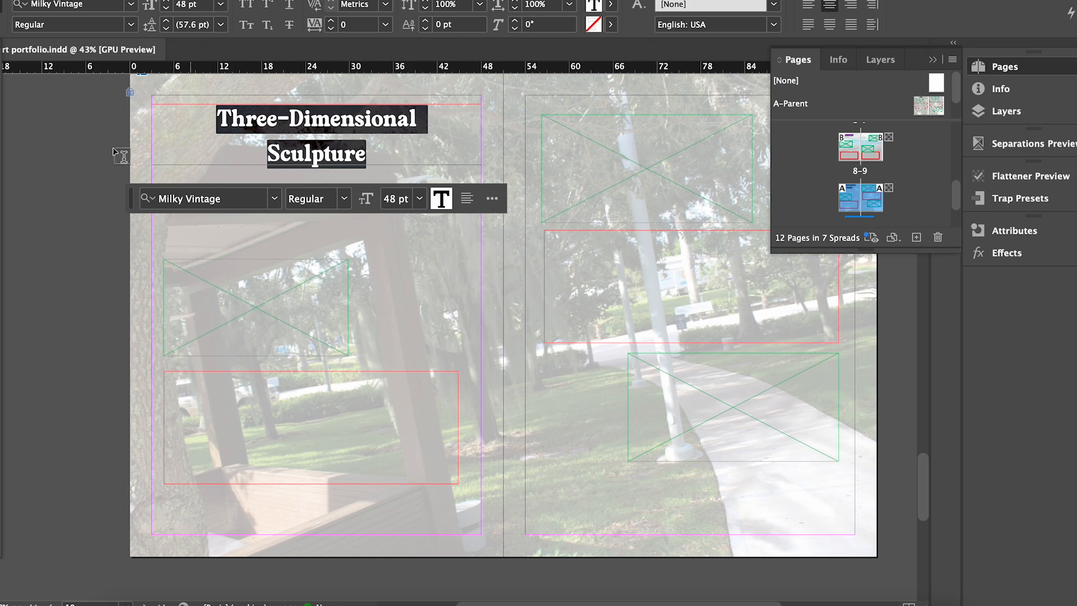
left_click(121, 156)
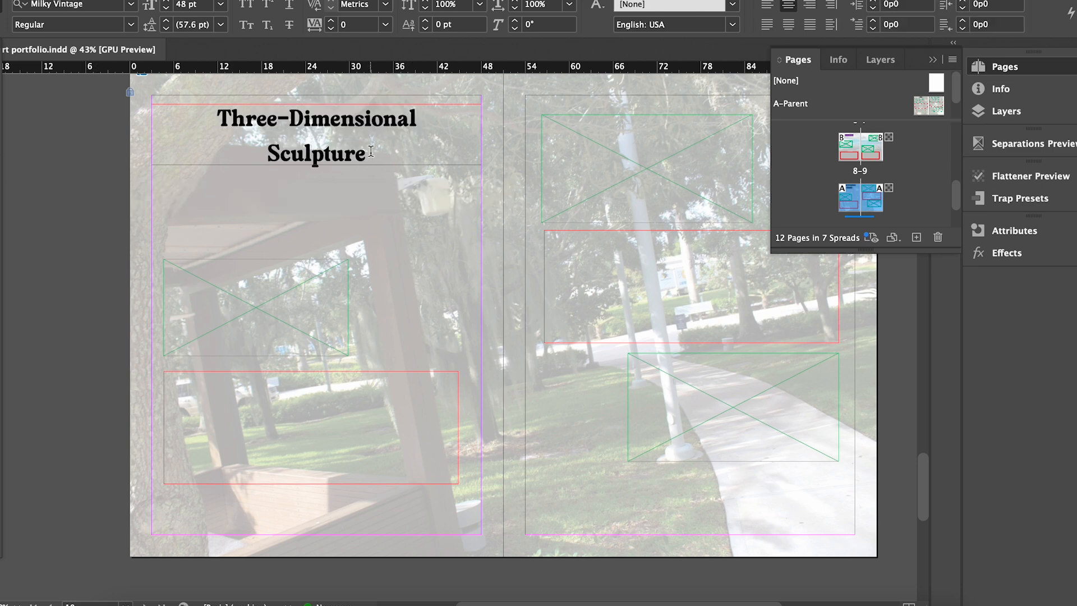
Colour the heading text olive green.
double_click(297, 147)
key("super+a")
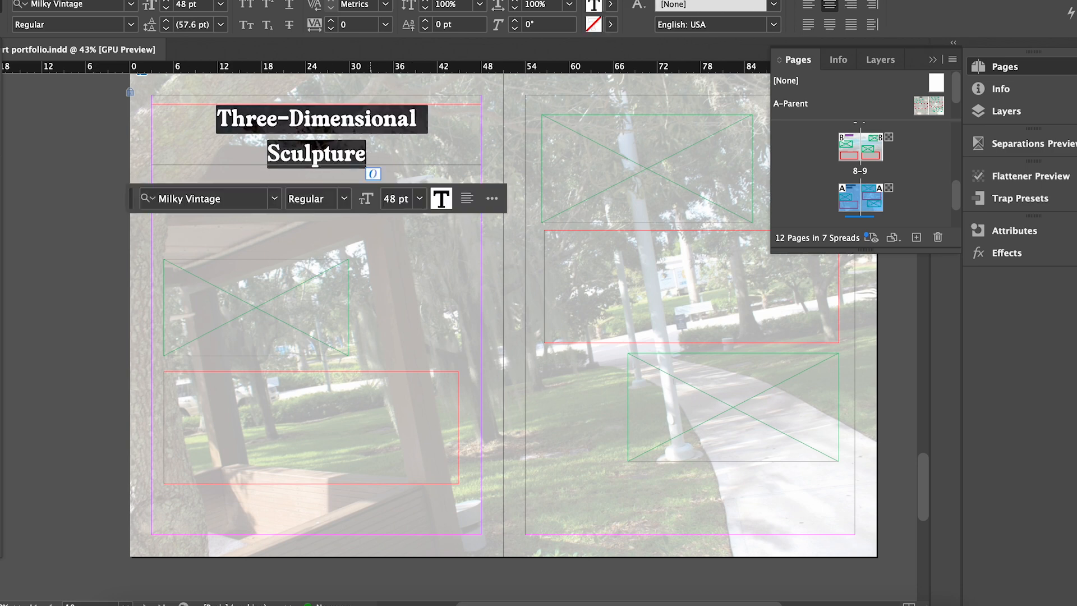
left_click_drag(634, 279, 566, 212)
left_click_drag(773, 317, 780, 160)
left_click_drag(560, 199, 583, 138)
left_click_drag(774, 166, 775, 242)
left_click_drag(568, 126, 584, 226)
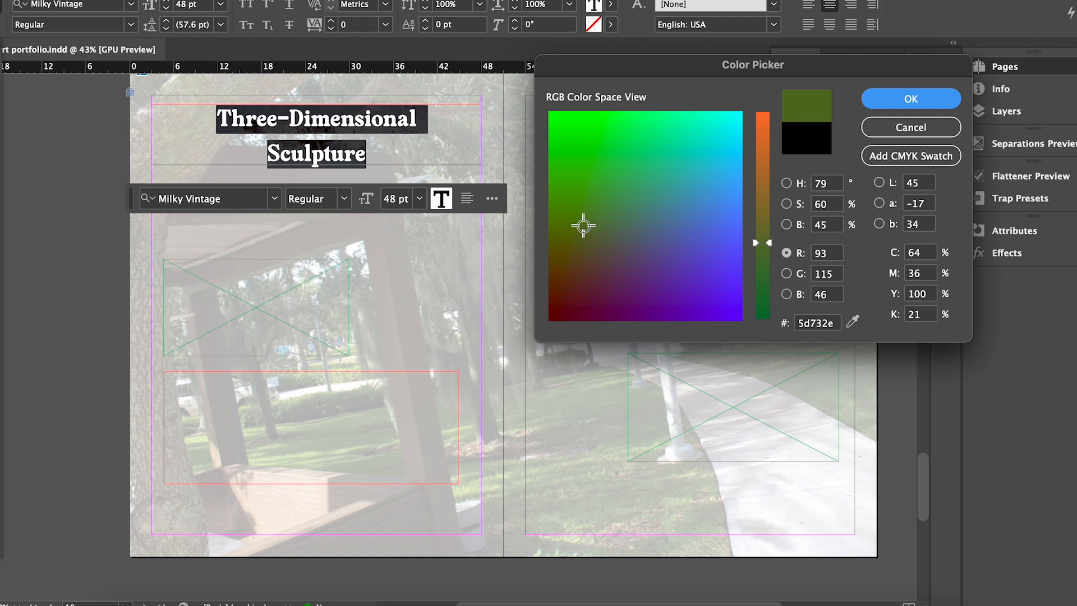
key("Return")
key("Escape")
Duplicate the heading, recolour the copy brighter green, and stack it over the original.
left_click_drag(307, 128, 289, 187)
triple_click(295, 178)
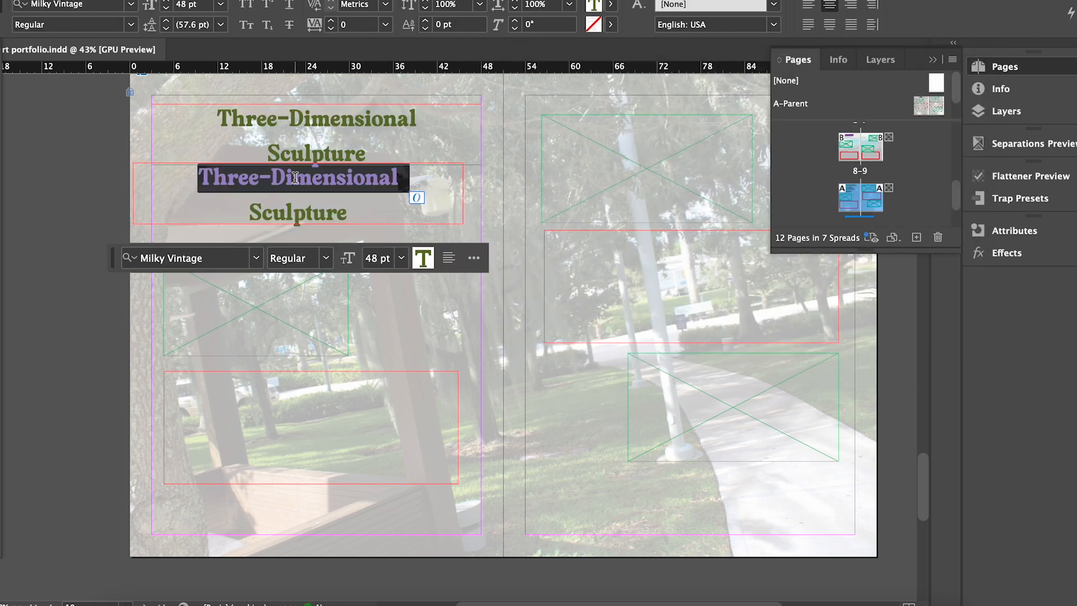
left_click(295, 178)
double_click(1, 256)
left_click(592, 215)
left_click_drag(591, 215, 619, 166)
key("Return")
key("Escape")
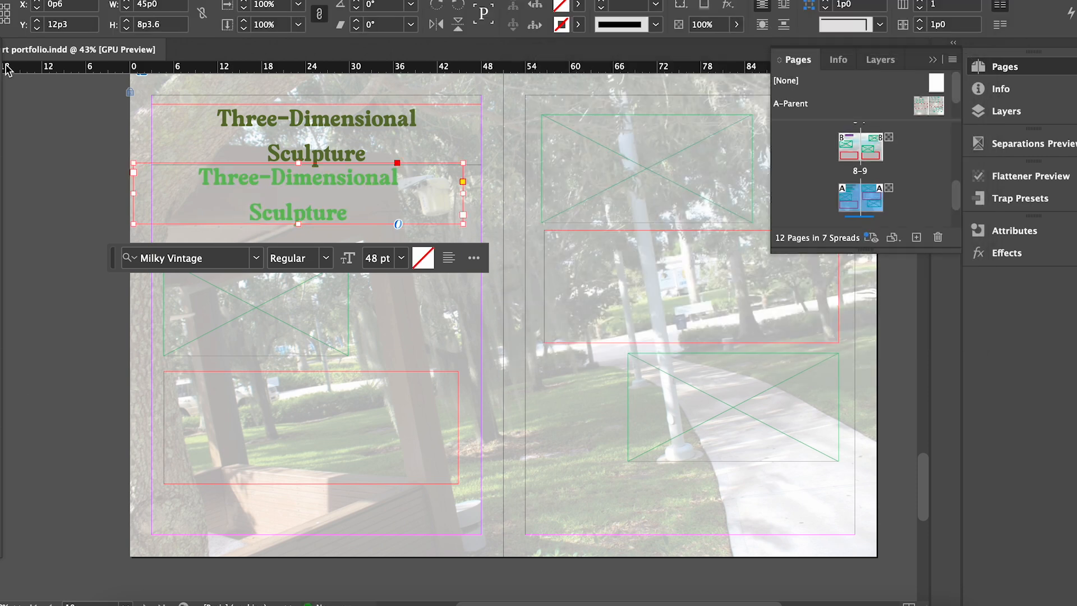
left_click_drag(287, 187, 306, 129)
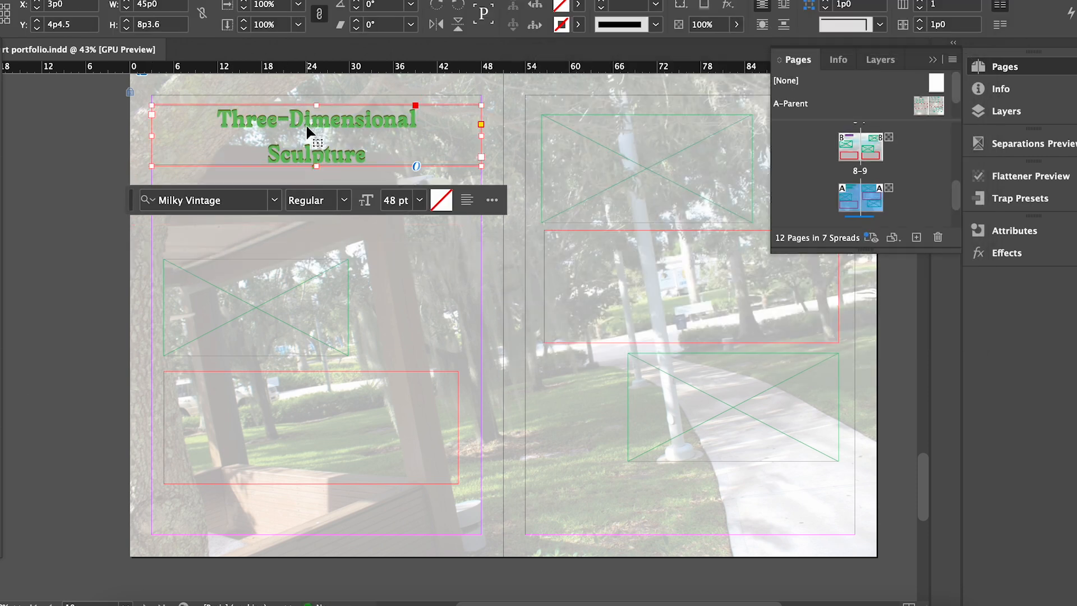
left_click(96, 163)
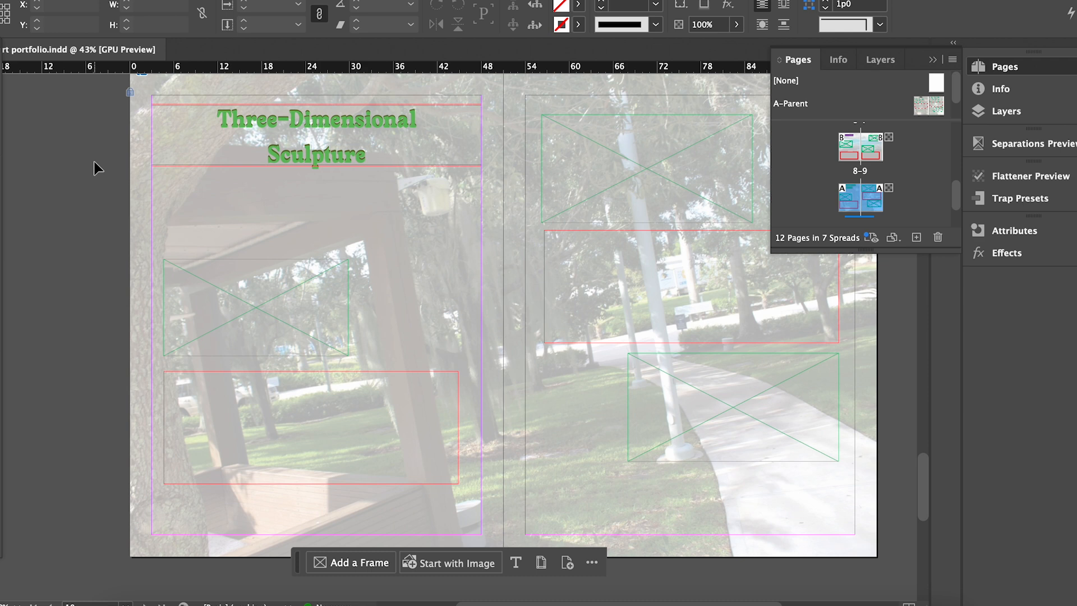
Move the Drawing page's frames up, fit the charcoal drawing, and lower the caption frame.
left_click_drag(111, 218, 269, 480)
left_click_drag(268, 304, 267, 230)
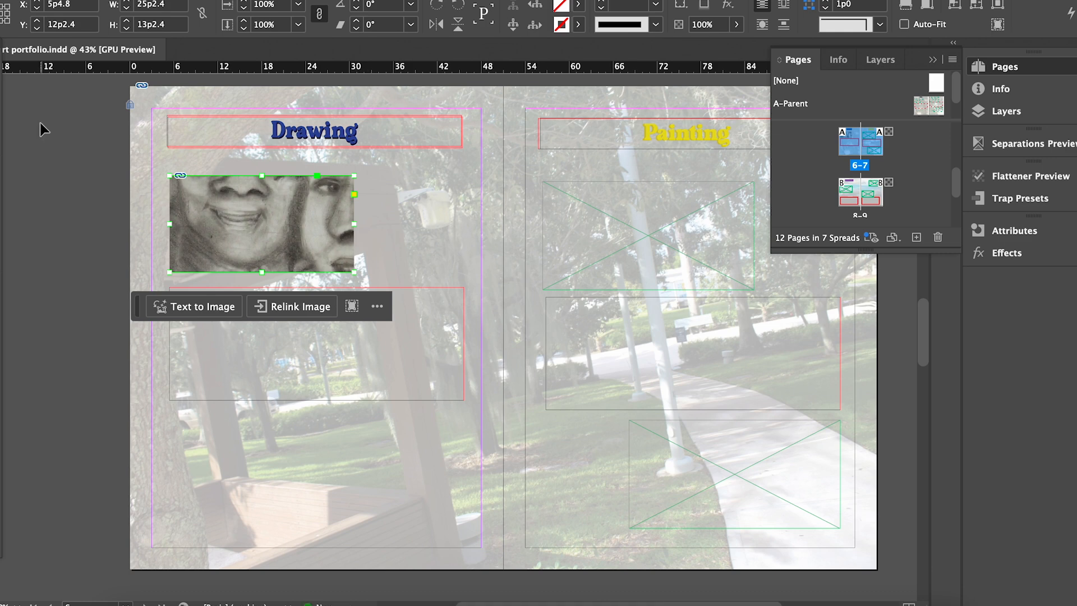
left_click(259, 222)
key("super+alt+comma")
key("super+alt+comma")
key("super+alt+comma")
key("super+alt+comma")
key("super+alt+comma")
key("super+alt+comma")
key("super+alt+comma")
key("super+alt+comma")
key("super+alt+comma")
key("super+alt+comma")
key("super+alt+comma")
key("super+alt+comma")
key("super+alt+comma")
key("super+alt+comma")
key("super+alt+comma")
key("super+alt+comma")
key("super+alt+comma")
key("super+alt+comma")
key("super+alt+comma")
key("super+alt+comma")
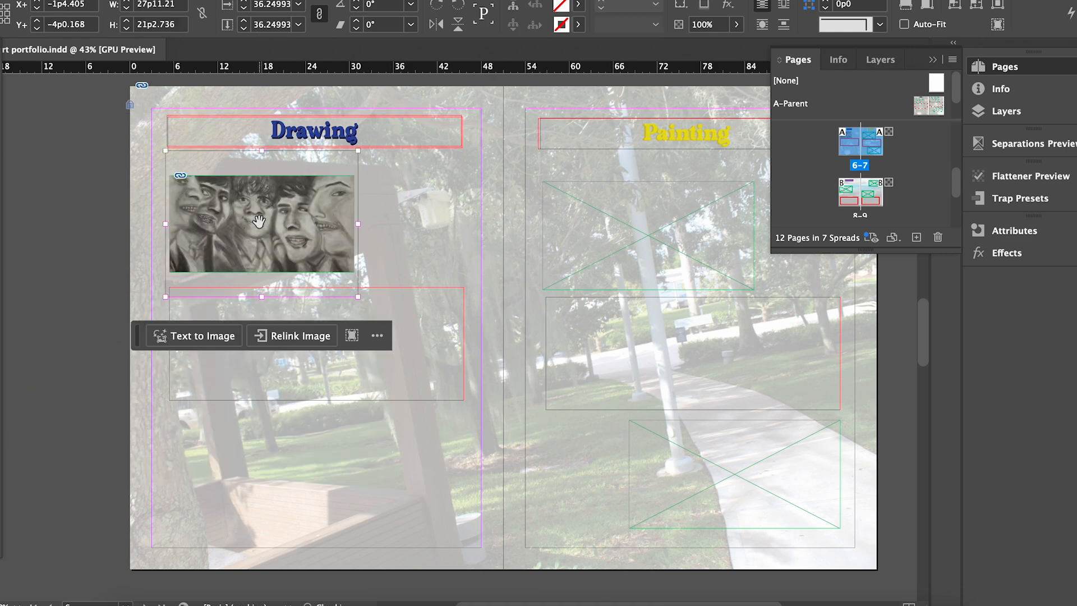
key("super+alt+period")
key("super+alt+period")
left_click(120, 163)
left_click_drag(402, 312, 400, 404)
Enlarge the drawing's frame and scale the drawing up inside it.
left_click(319, 201)
left_click_drag(354, 272, 422, 338)
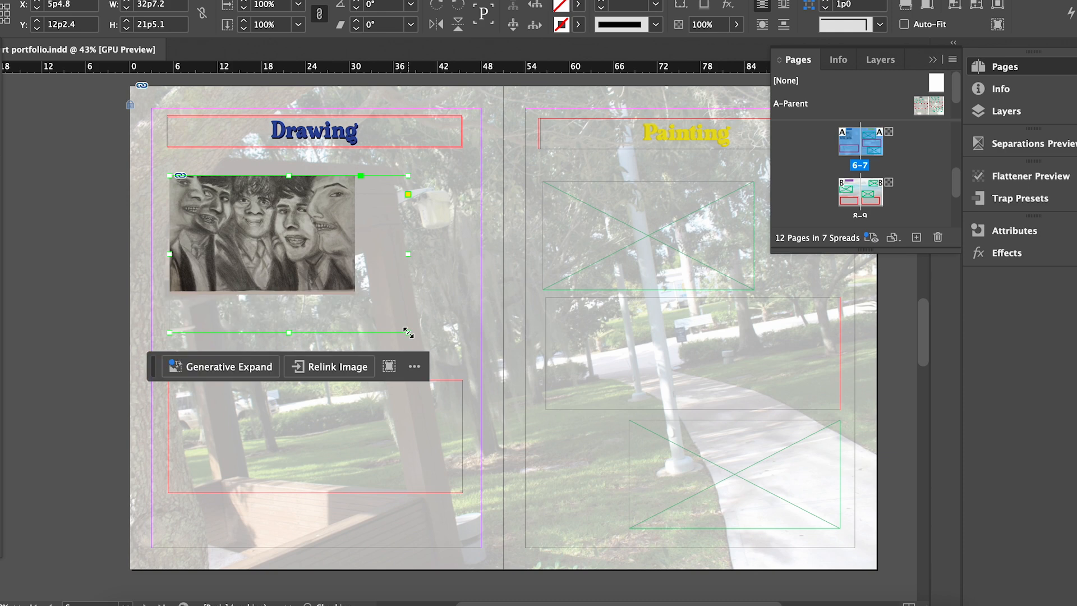
left_click(296, 256)
key("super+alt+period")
key("super+alt+period")
key("super+alt+period")
key("super+alt+period")
key("super+alt+period")
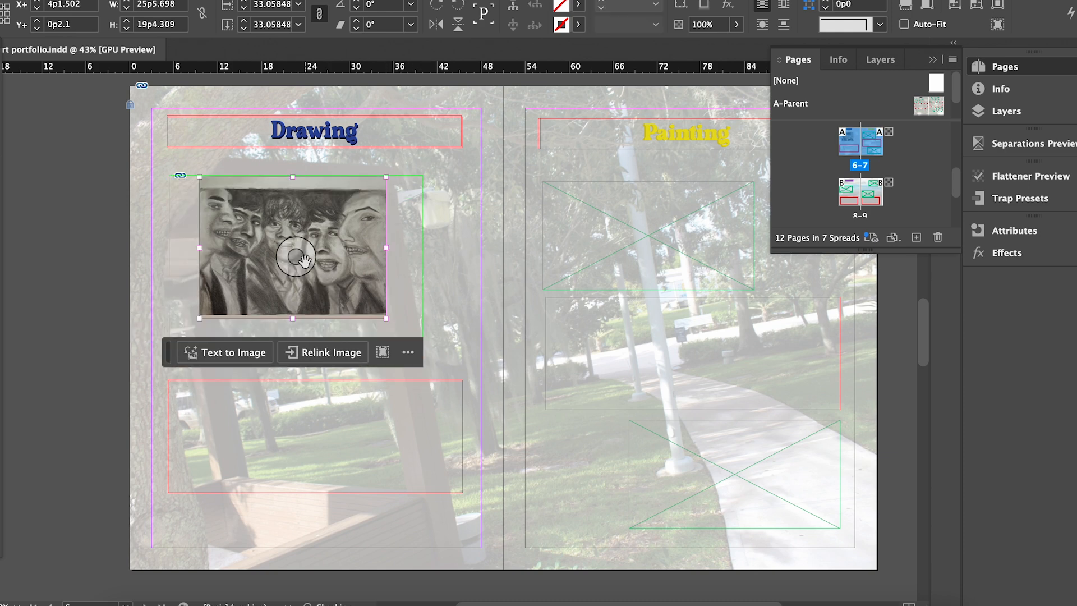
key("super+alt+period")
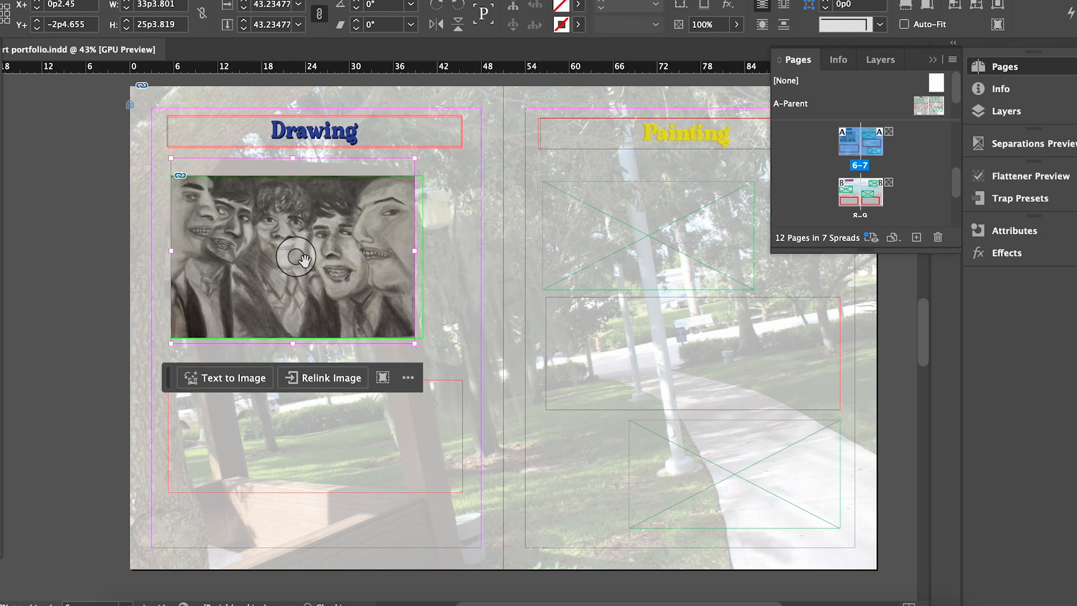
left_click(437, 237)
left_click(288, 247)
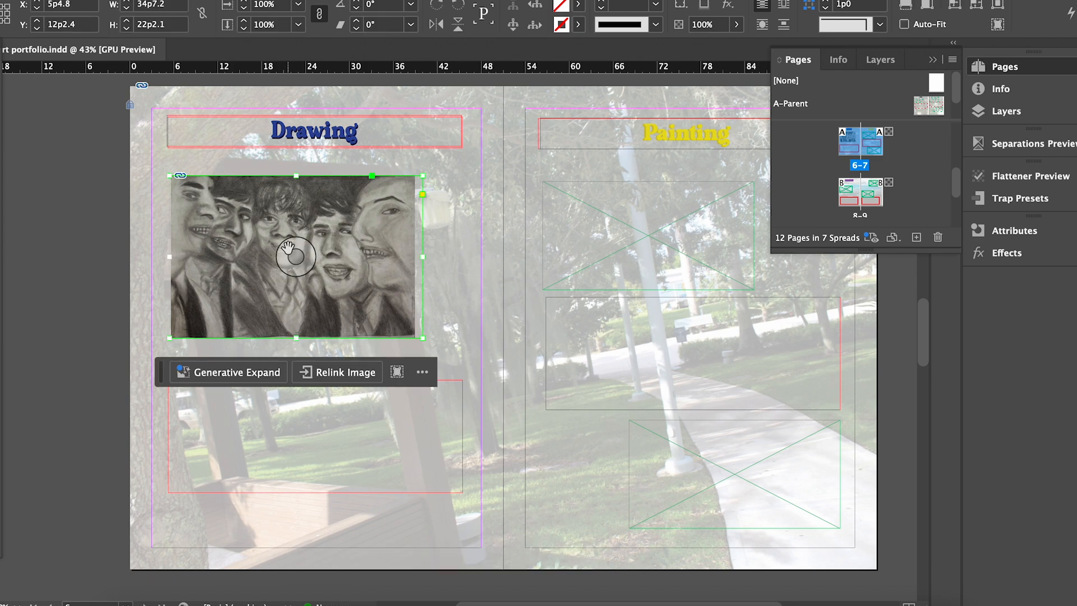
left_click(449, 319)
left_click(193, 174)
mouse_move(316, 265)
left_mouse_down()
mouse_move(331, 260)
mouse_move(310, 265)
left_mouse_up()
Enlarge the drawing's frame further and reposition the drawing within it.
scroll(308, 261, "up", 5)
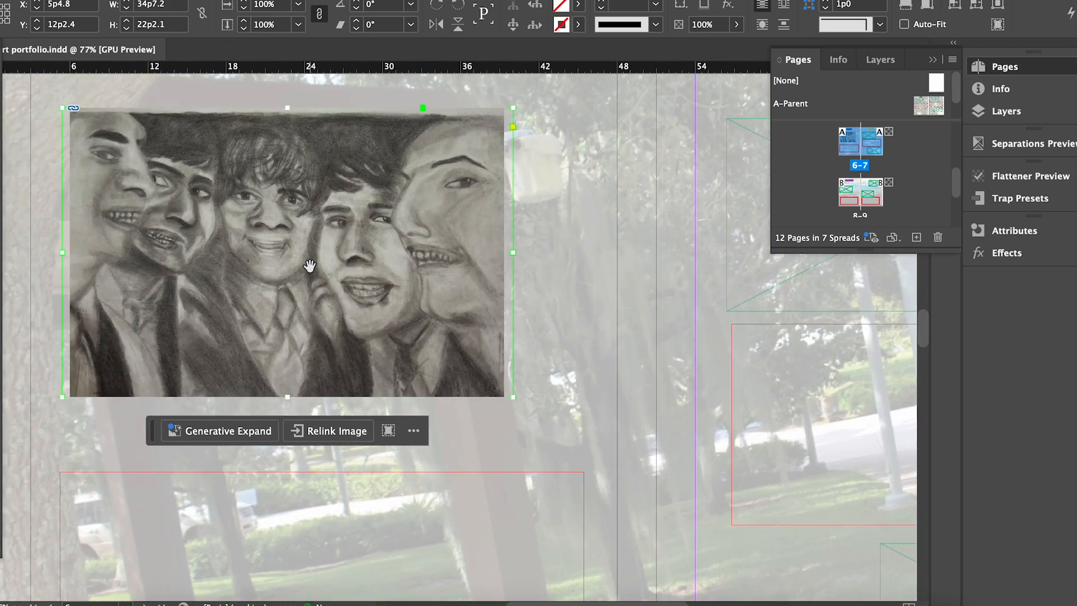
double_click(306, 261)
key("Escape")
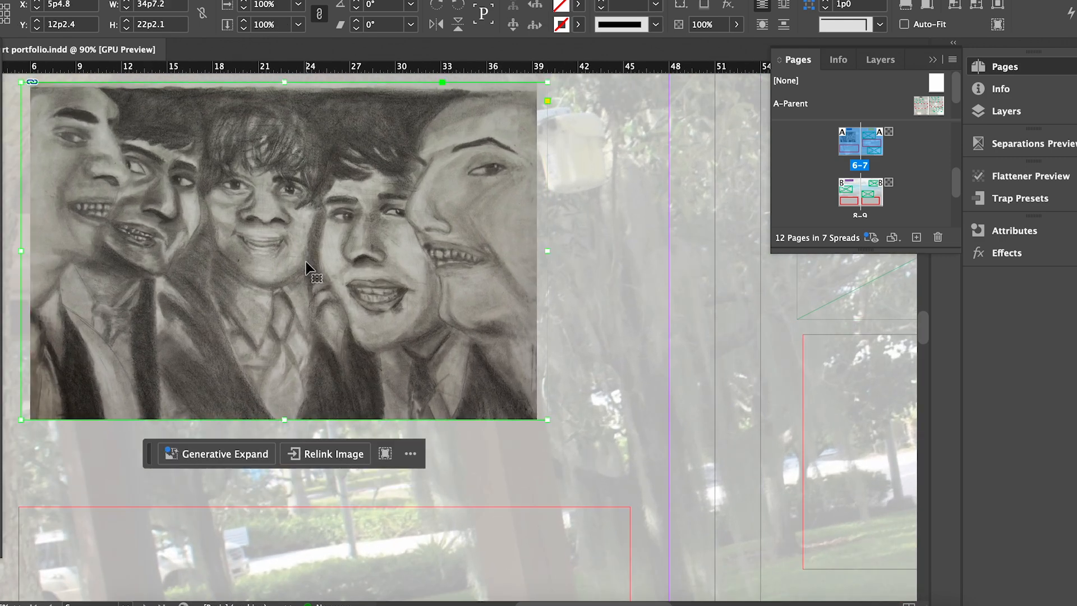
scroll(306, 261, "up", 1)
scroll(298, 257, "down", 3)
double_click(289, 253)
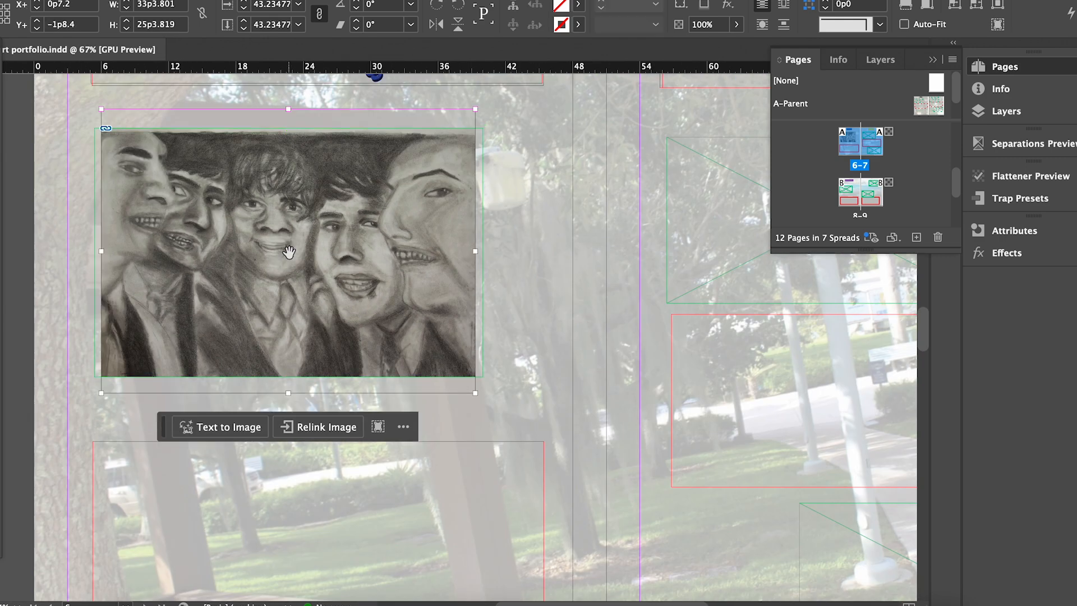
left_click(497, 438)
left_click(437, 376)
left_click_drag(484, 376, 534, 424)
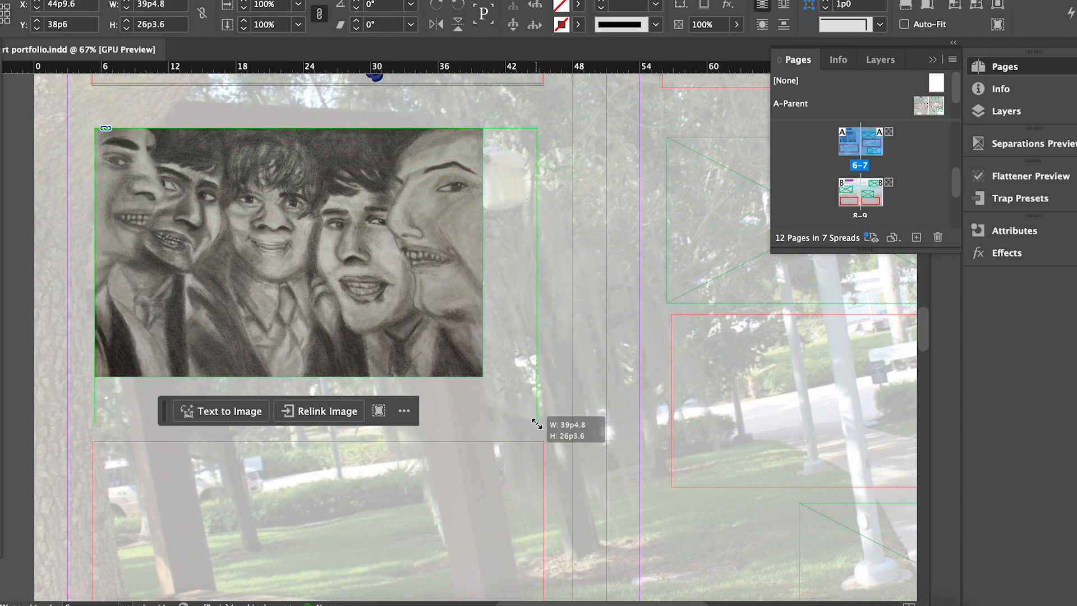
left_click_drag(315, 274, 373, 305)
mouse_move(312, 277)
left_mouse_down()
mouse_move(290, 286)
mouse_move(322, 274)
left_mouse_up()
Fine-tune the drawing's scale within its frame.
scroll(323, 276, "up", 2)
left_click(323, 276)
key("super+period")
key("super+period")
key("super+period")
key("super+period")
key("super+period")
key("super+period")
key("super+period")
key("super+period")
key("super+period")
key("super+period")
key("super+period")
key("super+period")
key("super+period")
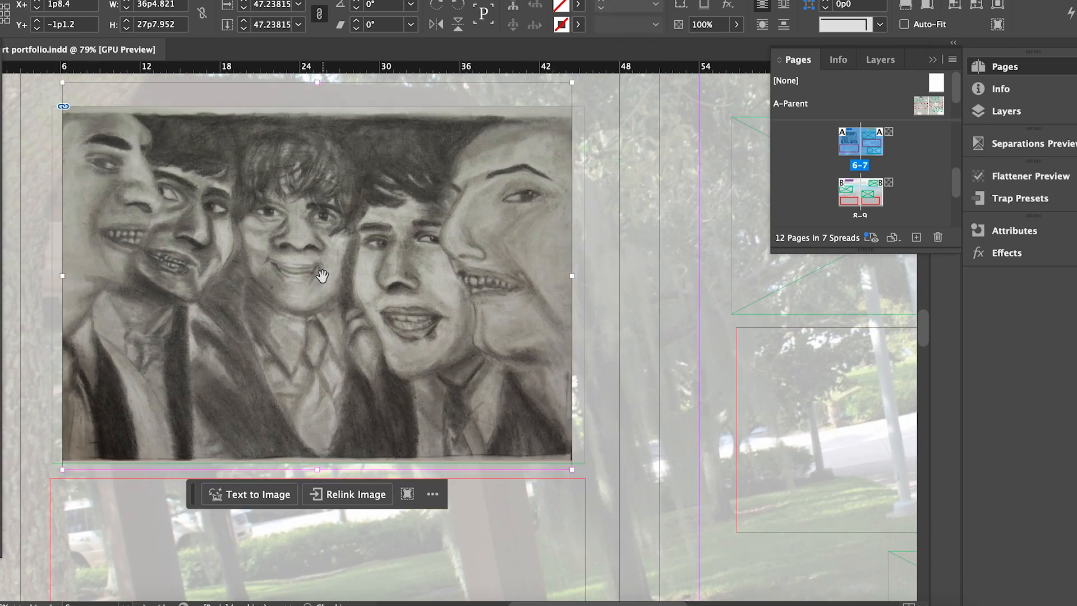
key("super+comma")
key("super+comma")
key("super+comma")
key("super+comma")
key("super+comma")
key("super+comma")
key("super+period")
key("super+period")
key("super+period")
left_click(614, 311)
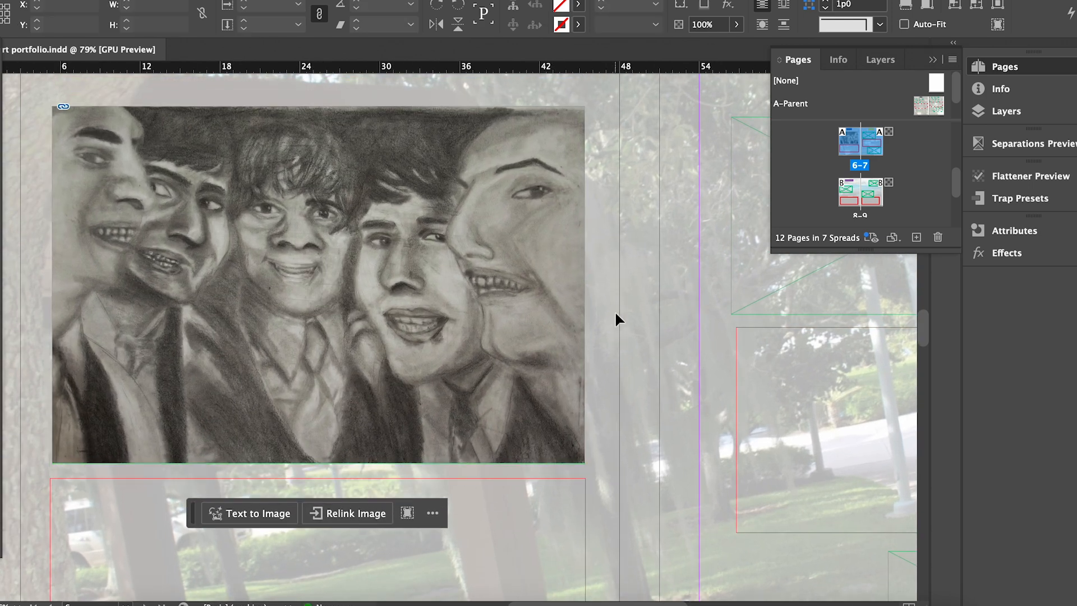
scroll(661, 261, "down", 2)
scroll(683, 245, "down", 1)
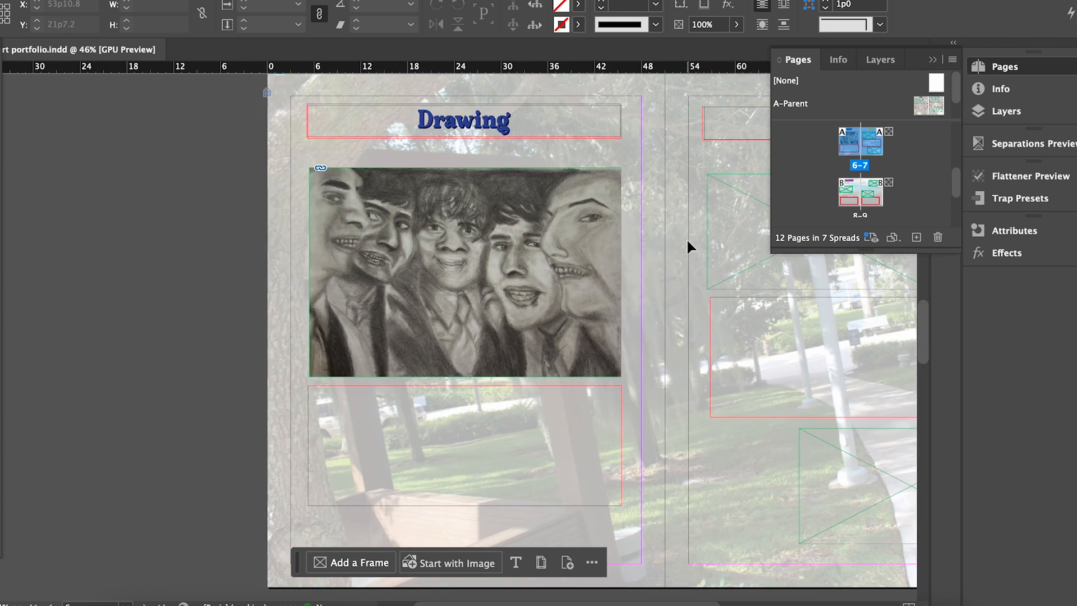
scroll(539, 342, "right", 6)
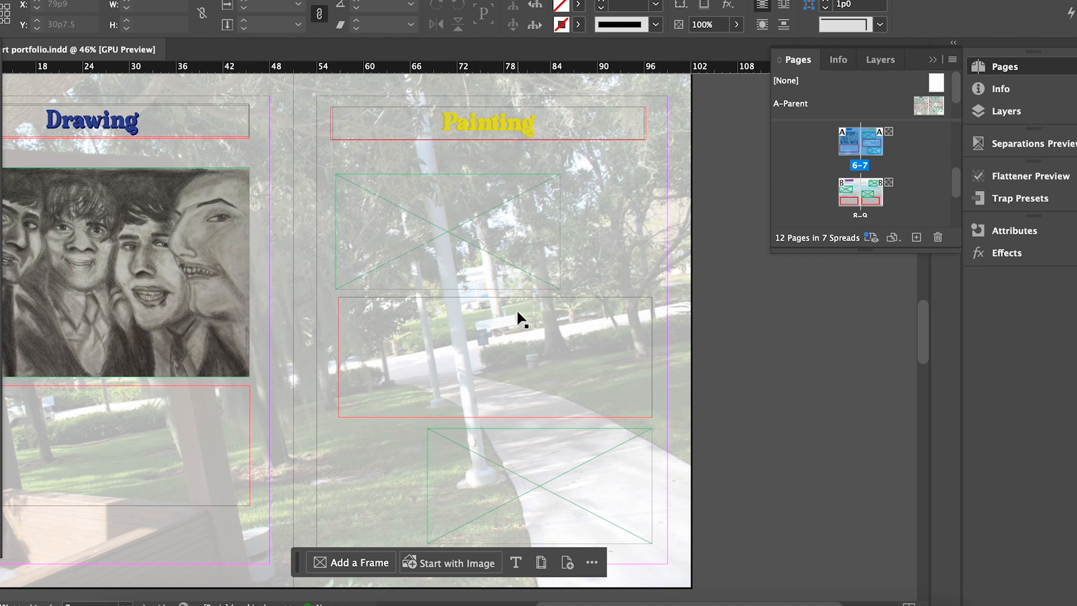
Move the red caption frame aside, stretch the Painting image frame down, and fit the painting.
left_click_drag(506, 302, 773, 346)
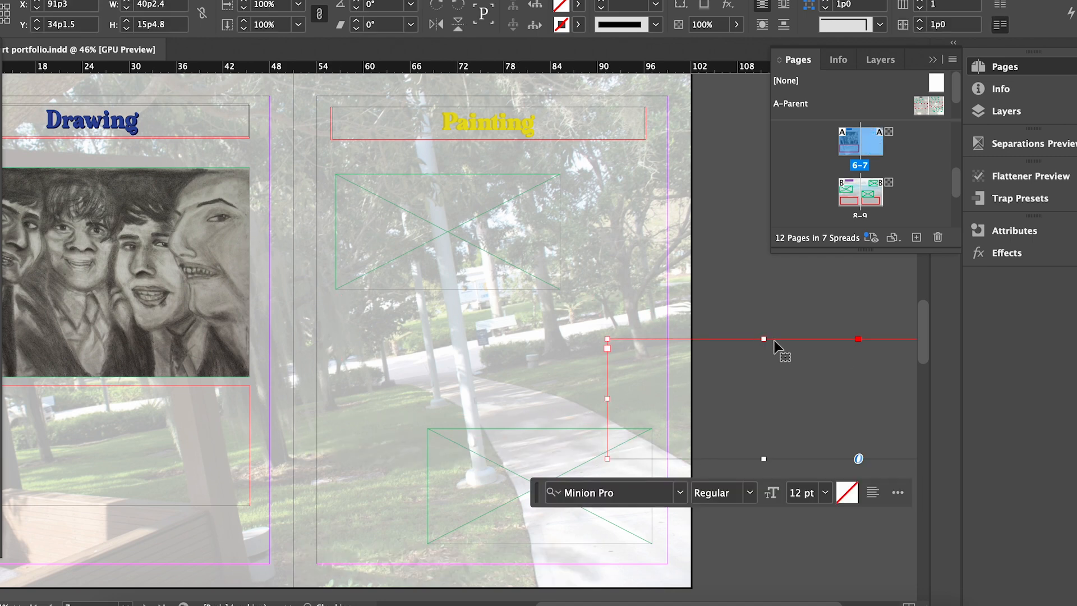
left_click(489, 437)
left_click_drag(448, 289, 446, 410)
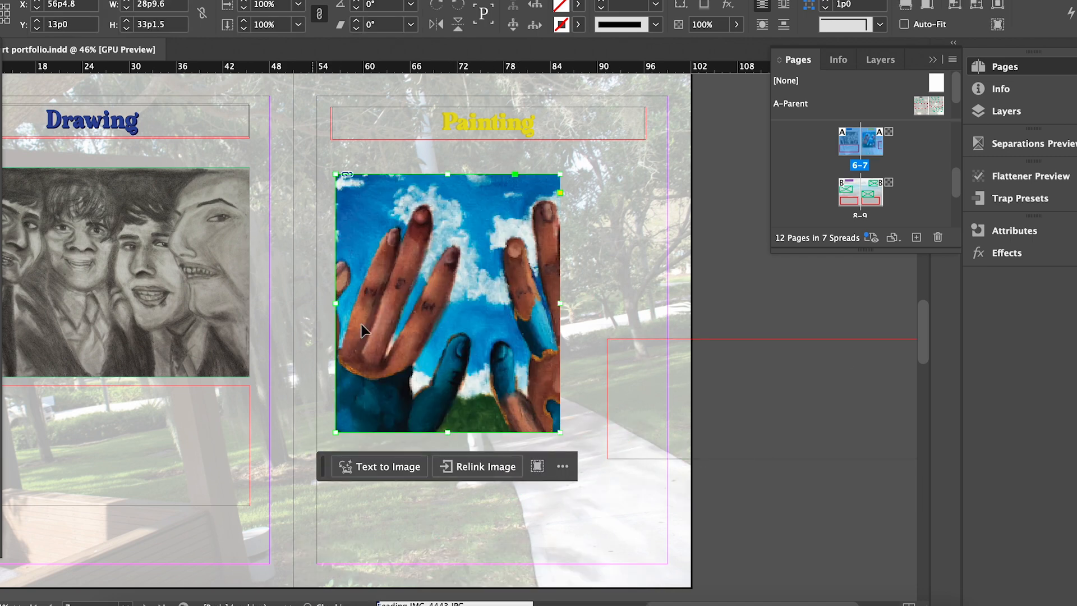
left_click(448, 303)
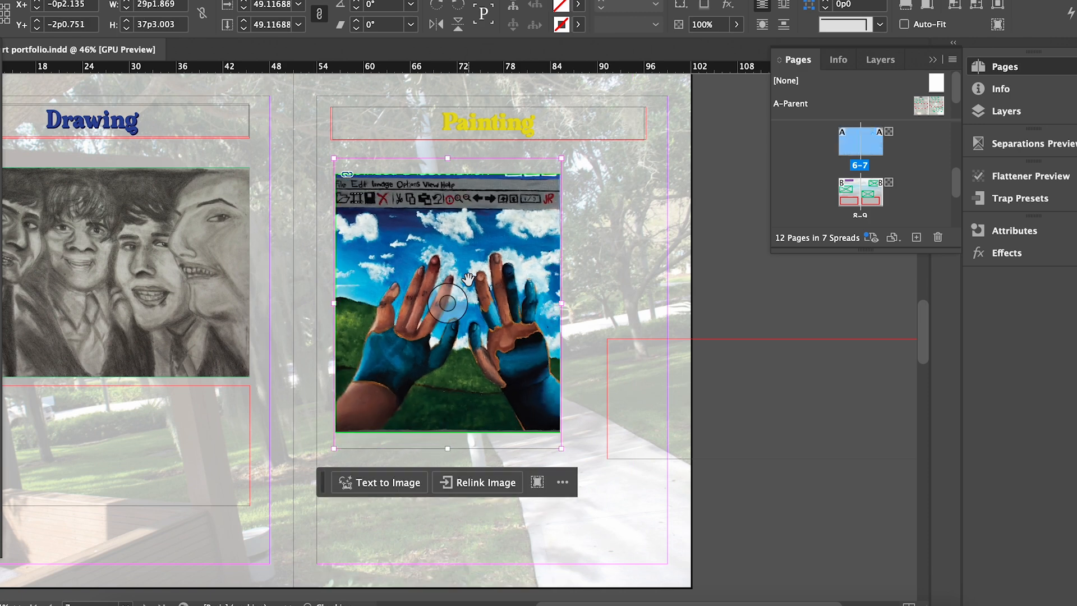
mouse_move(561, 448)
left_mouse_down()
mouse_move(535, 415)
mouse_move(553, 438)
left_mouse_up()
left_click_drag(458, 294, 457, 300)
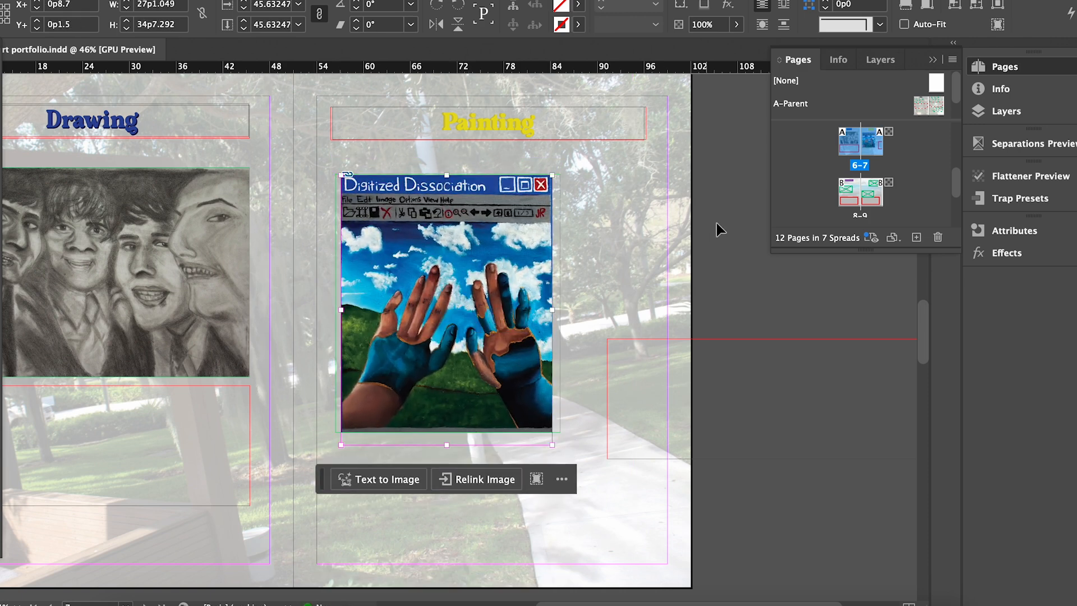
left_click(726, 315)
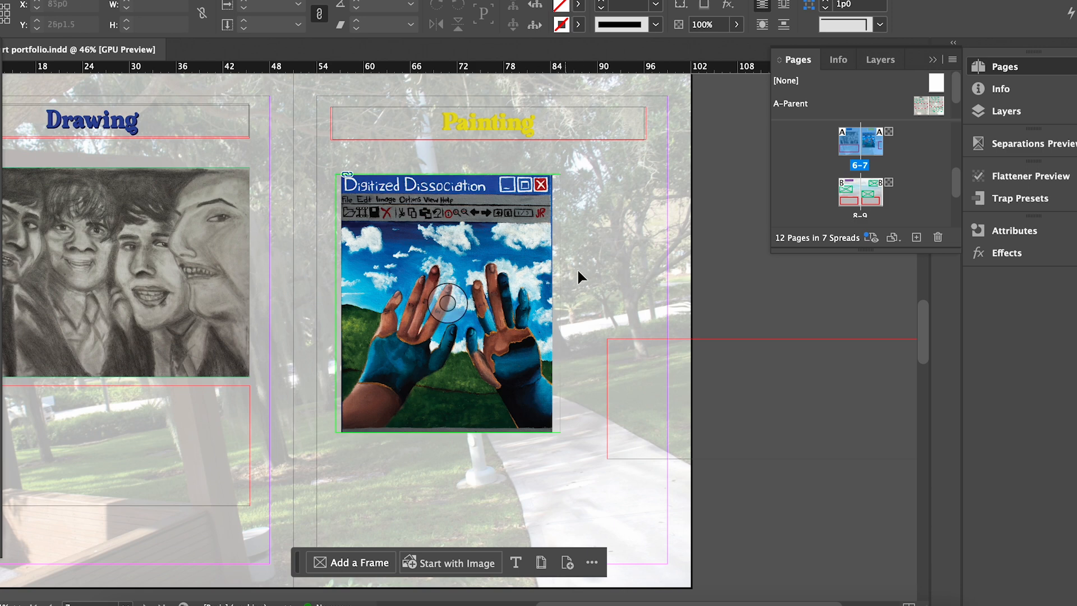
Extend the painting's frame to reveal its bottom strip and adjust its scale.
left_click(500, 432)
left_click_drag(447, 432, 447, 454)
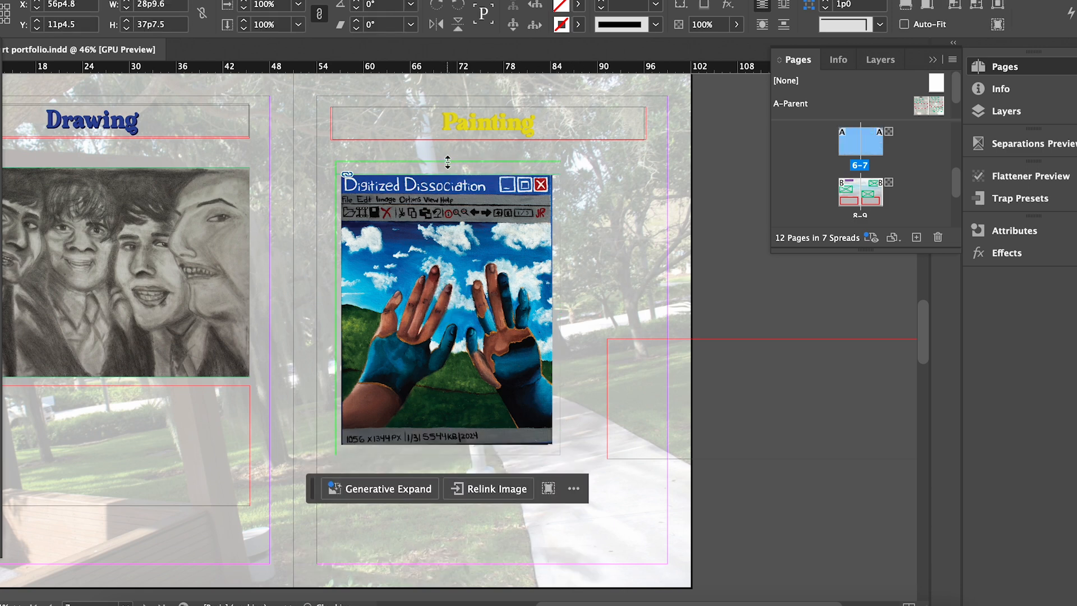
left_click(439, 304)
key("super+period")
key("super+period")
key("super+period")
key("super+period")
key("super+period")
key("super+period")
key("super+period")
key("super+period")
key("super+period")
key("super+period")
key("super+period")
key("super+comma")
key("super+comma")
key("super+comma")
key("super+comma")
left_click(603, 292)
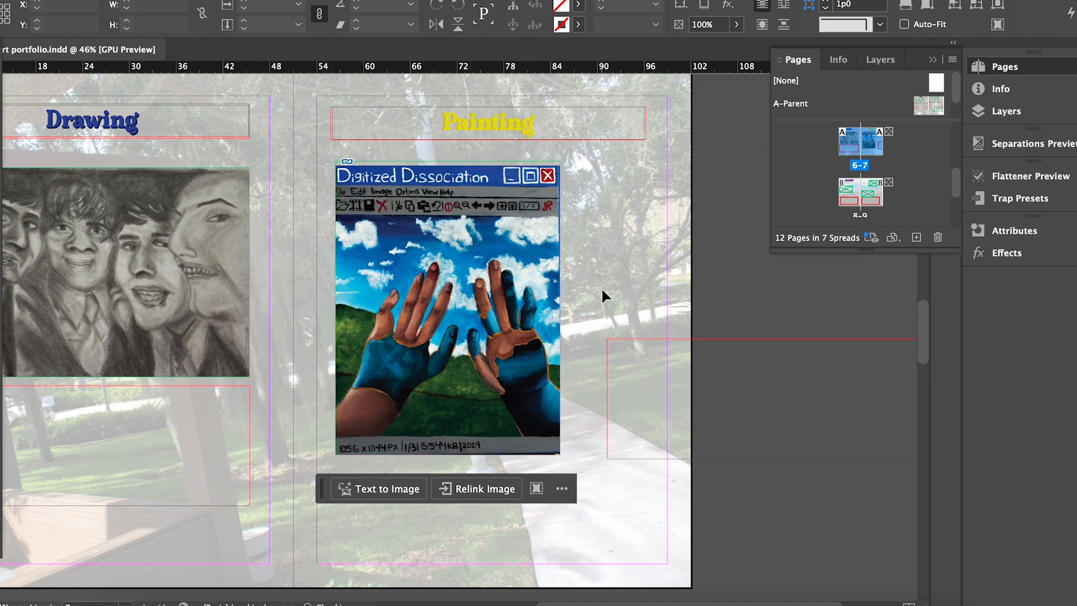
Move the caption frame below the painting and shift the painting up slightly.
left_click(785, 340)
left_click_drag(784, 333, 433, 516)
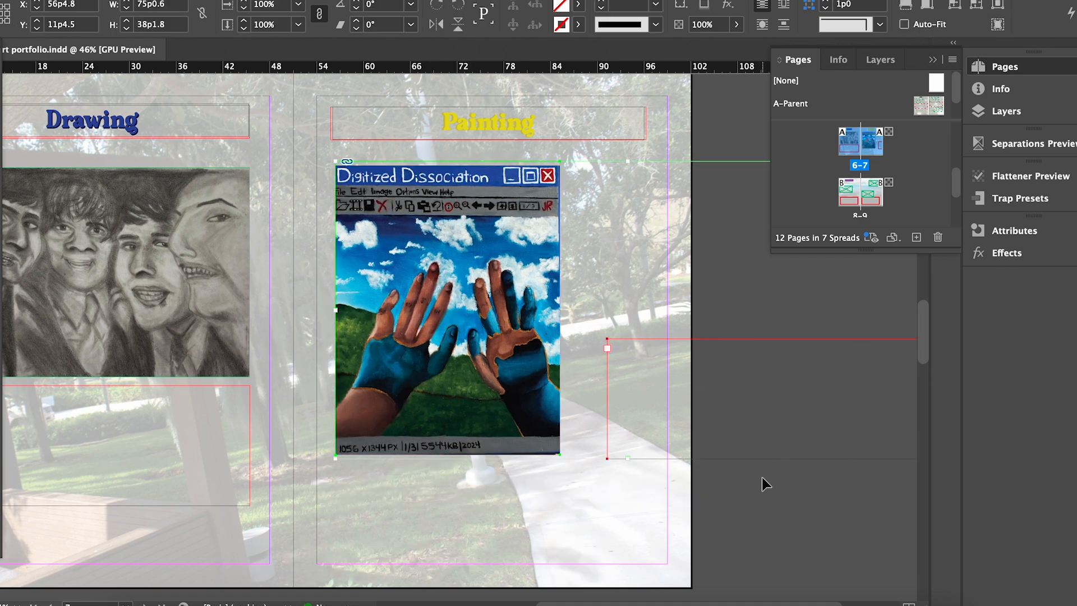
left_click(765, 460)
left_click_drag(765, 460, 536, 536)
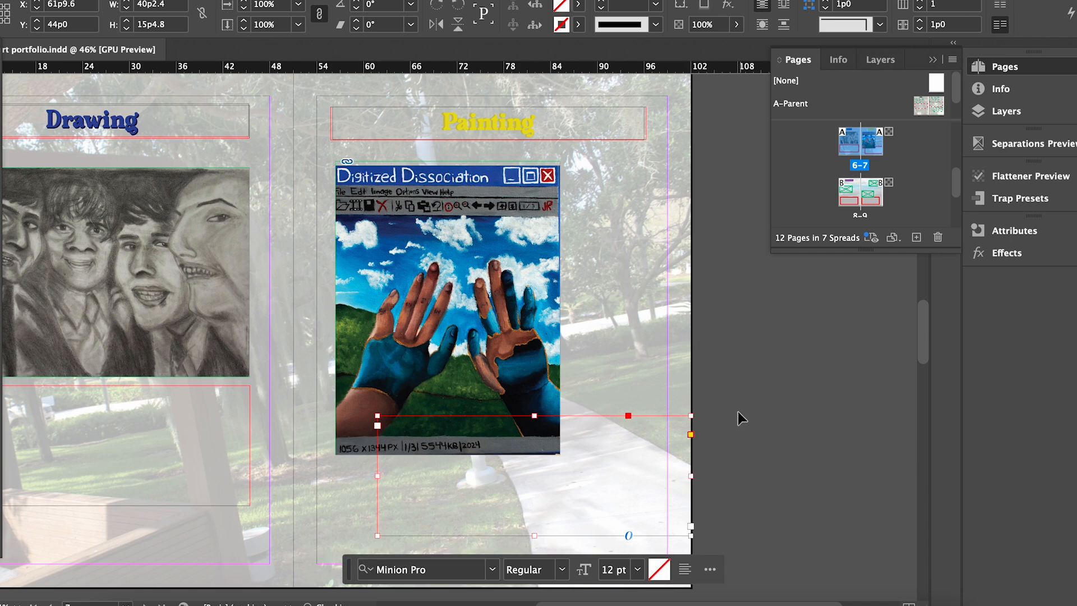
scroll(735, 328, "down", 4)
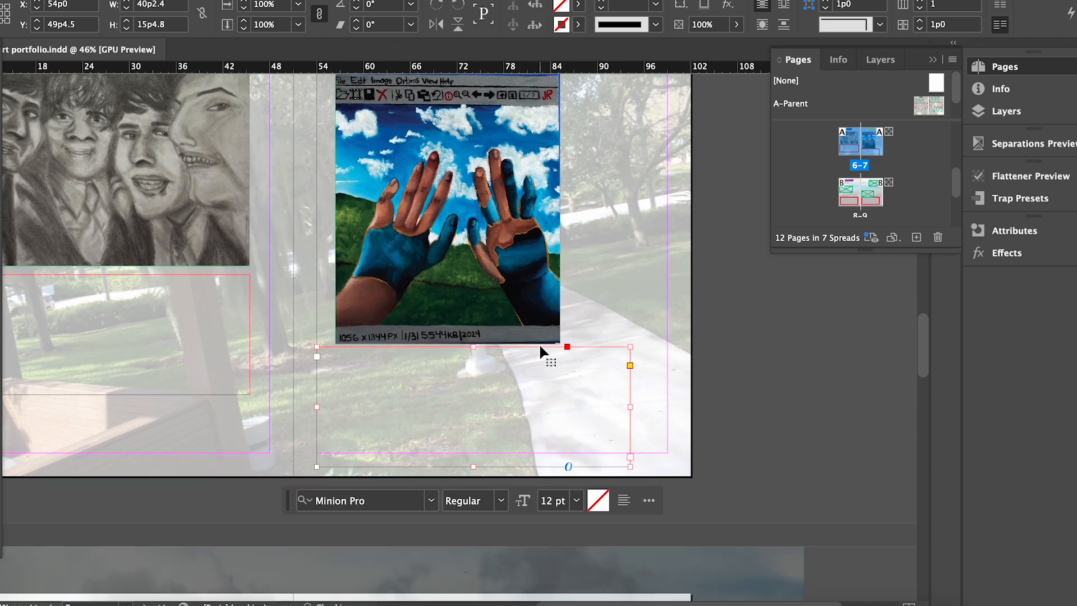
left_click_drag(930, 352, 934, 324)
left_click(434, 361)
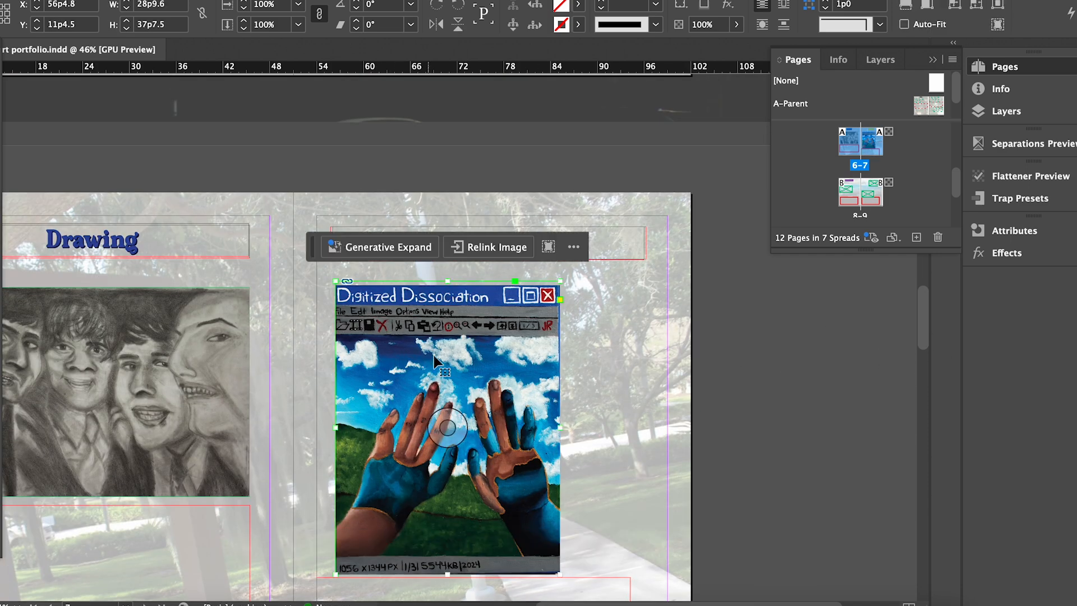
left_click_drag(449, 342, 447, 321)
left_click(596, 328)
Bring the empty caption frame up just beneath the painting.
left_click(448, 274)
left_click_drag(446, 261, 444, 266)
left_click(701, 370)
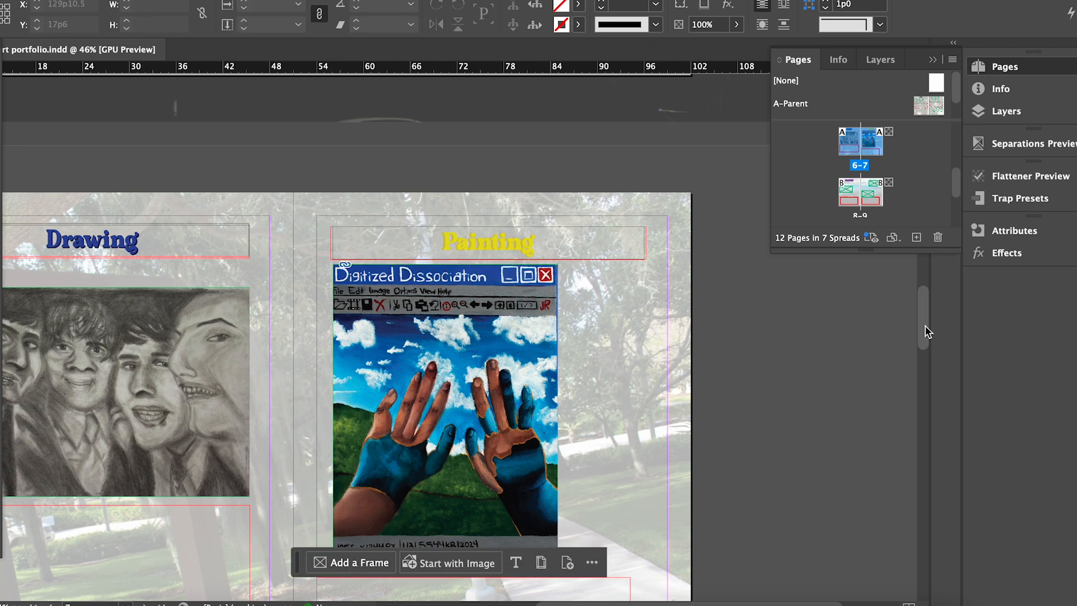
left_click_drag(924, 325, 934, 359)
left_click_drag(608, 335, 625, 311)
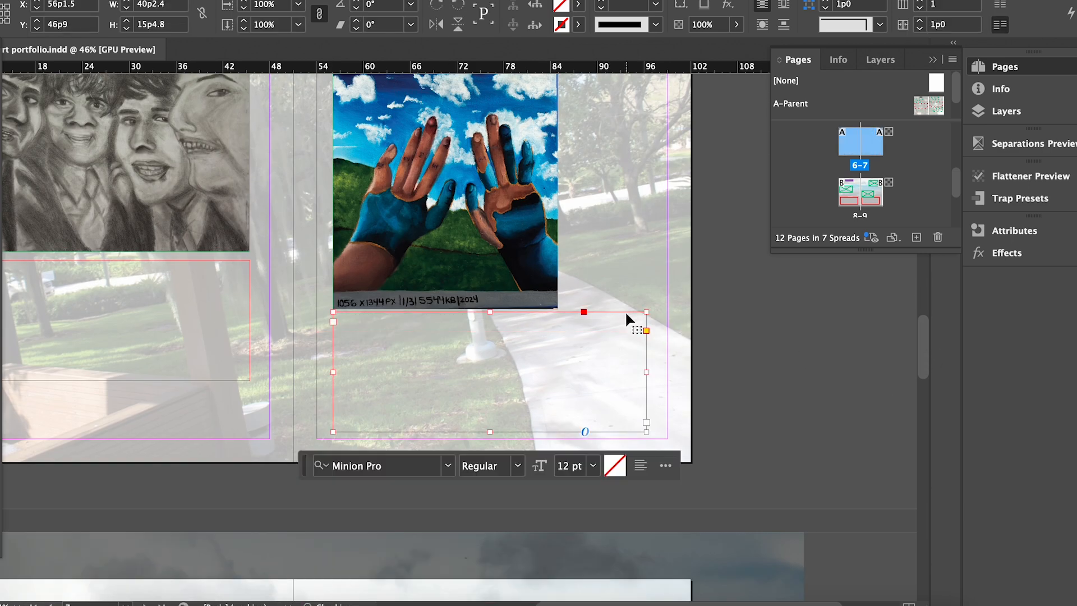
left_click(898, 369)
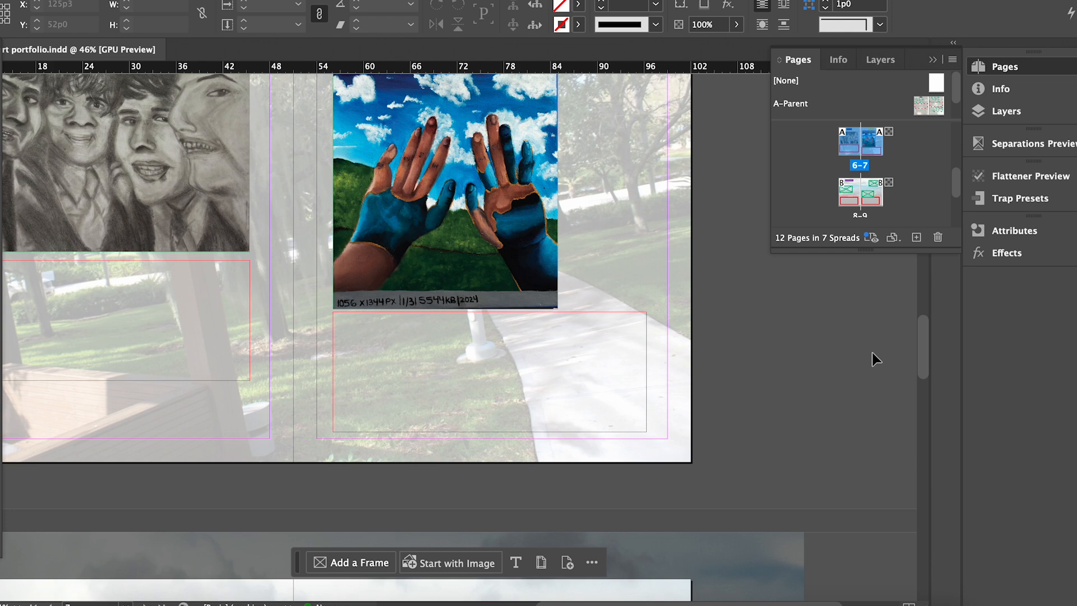
scroll(850, 309, "down", 3)
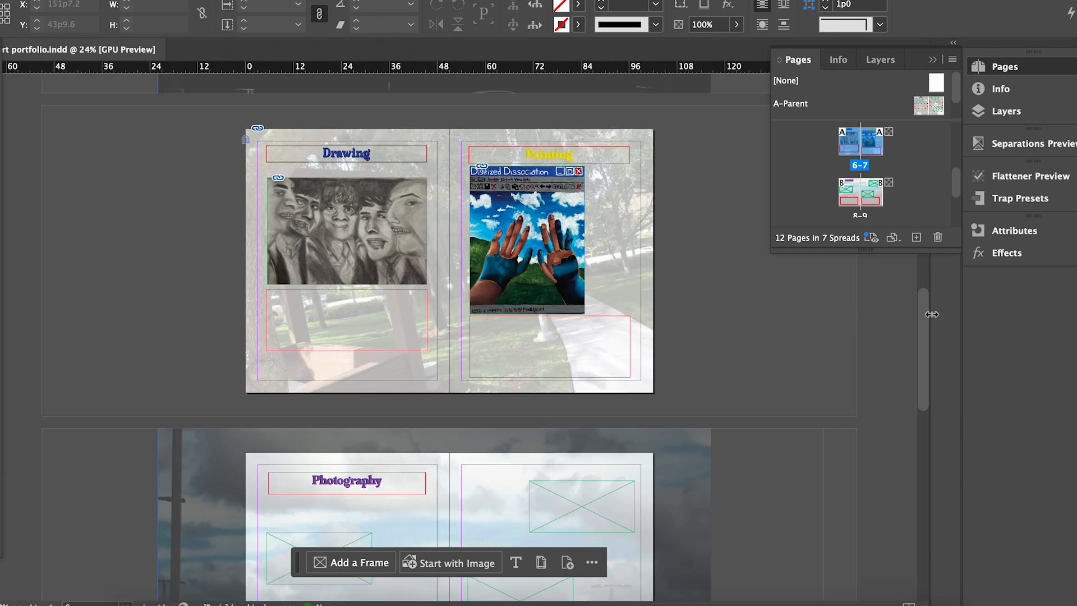
Raise and enlarge the Photography page's upper frame and place the glasses photo in it.
left_click_drag(927, 317, 921, 396)
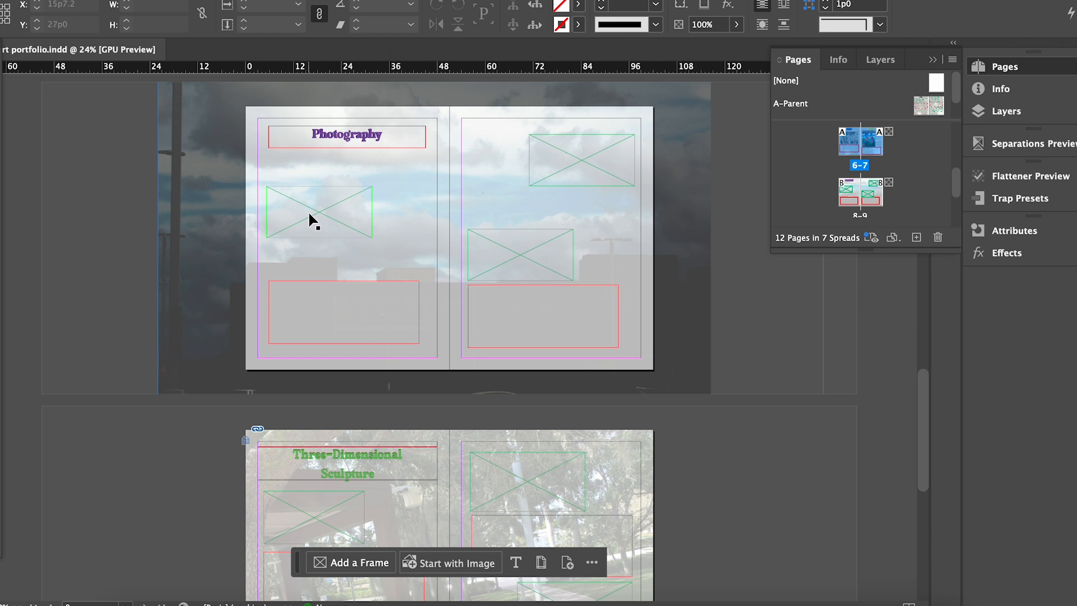
left_click_drag(310, 220, 314, 153)
left_click_drag(373, 206, 389, 234)
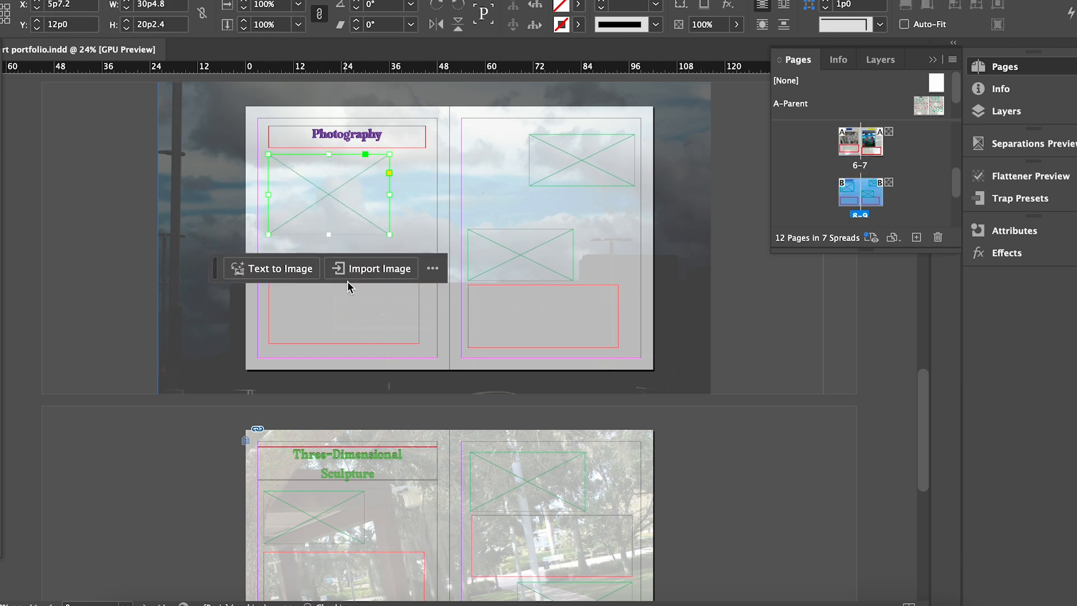
left_click(370, 269)
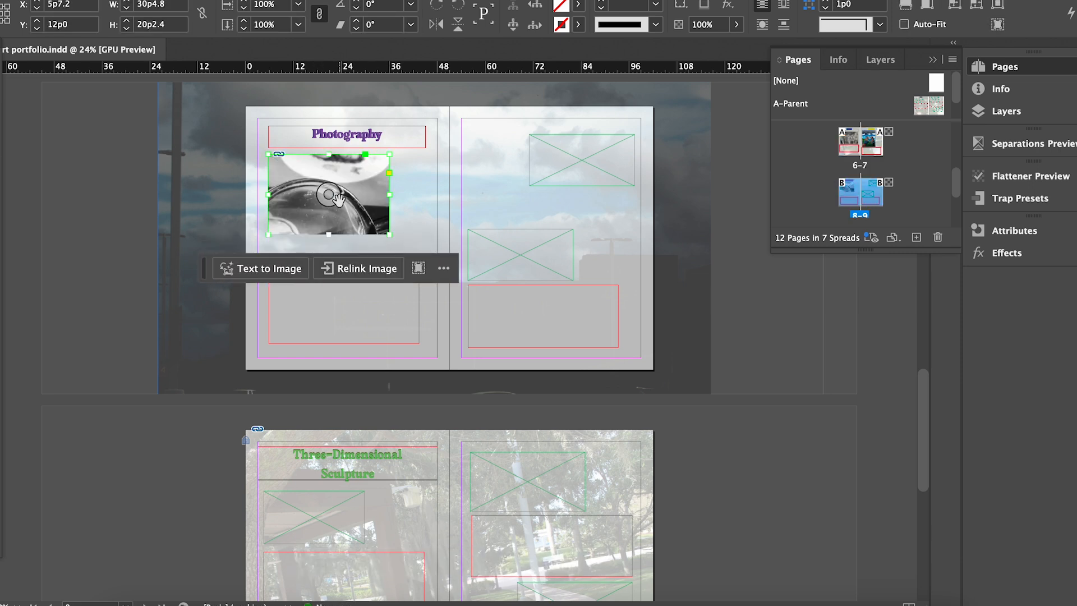
left_click(335, 196)
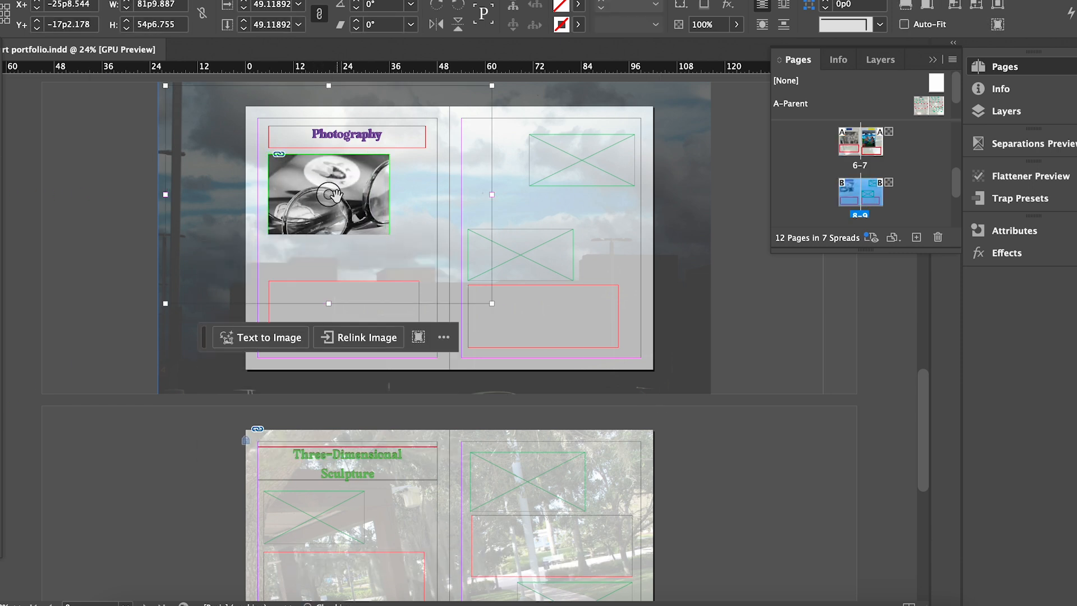
left_click_drag(492, 304, 391, 235)
left_click(453, 191)
Try resizing the top-right frame and moving the caption frame, then undo it.
left_click(599, 164)
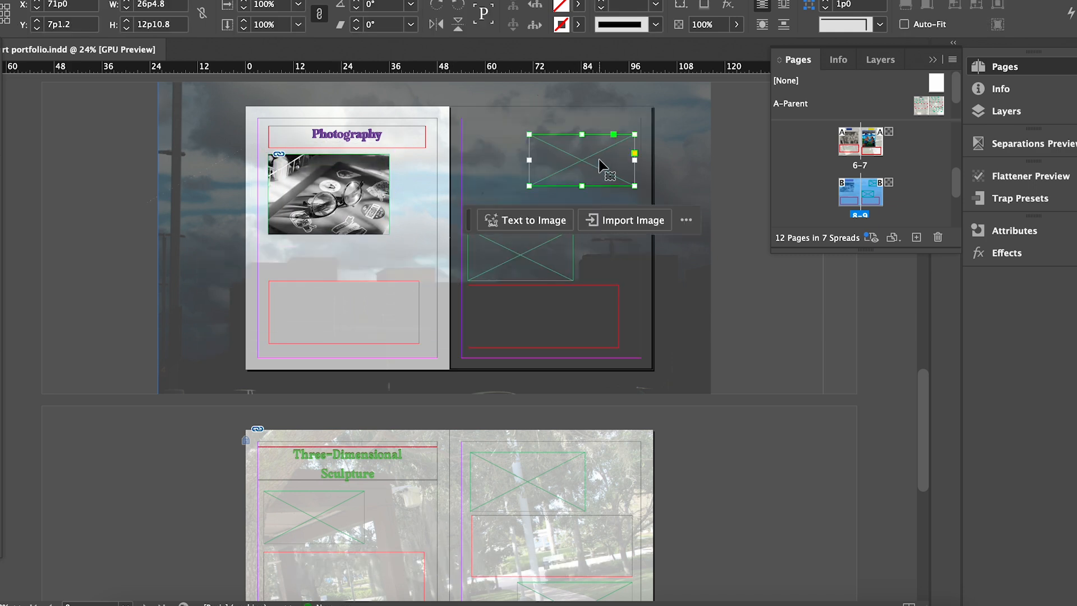
left_click_drag(327, 337, 337, 257)
left_click(611, 151)
left_click_drag(529, 186, 519, 208)
left_click(748, 380)
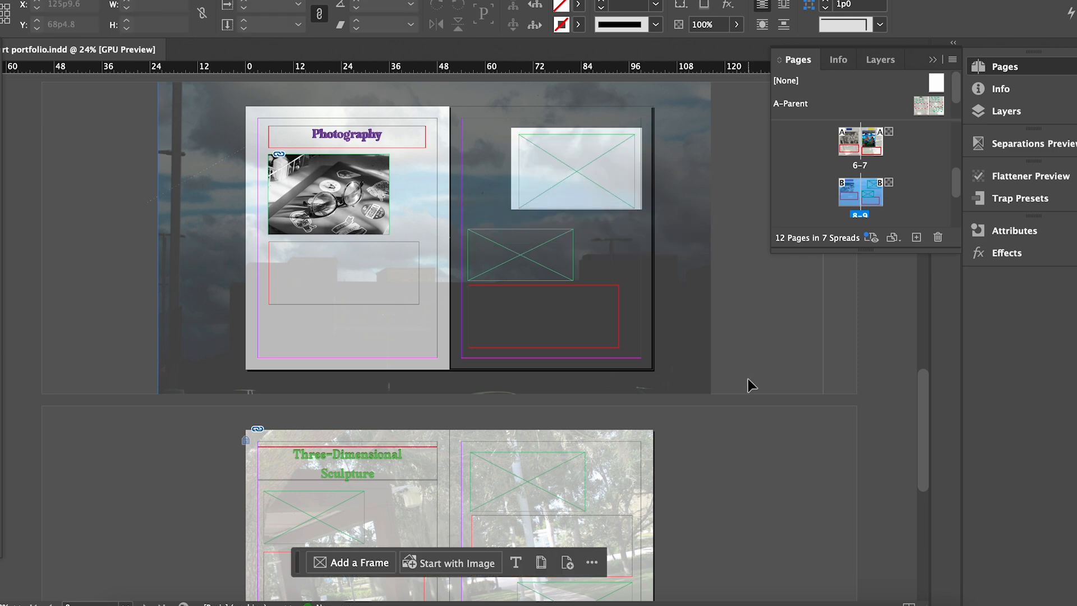
key("super+z")
key("super+z")
key("super+z")
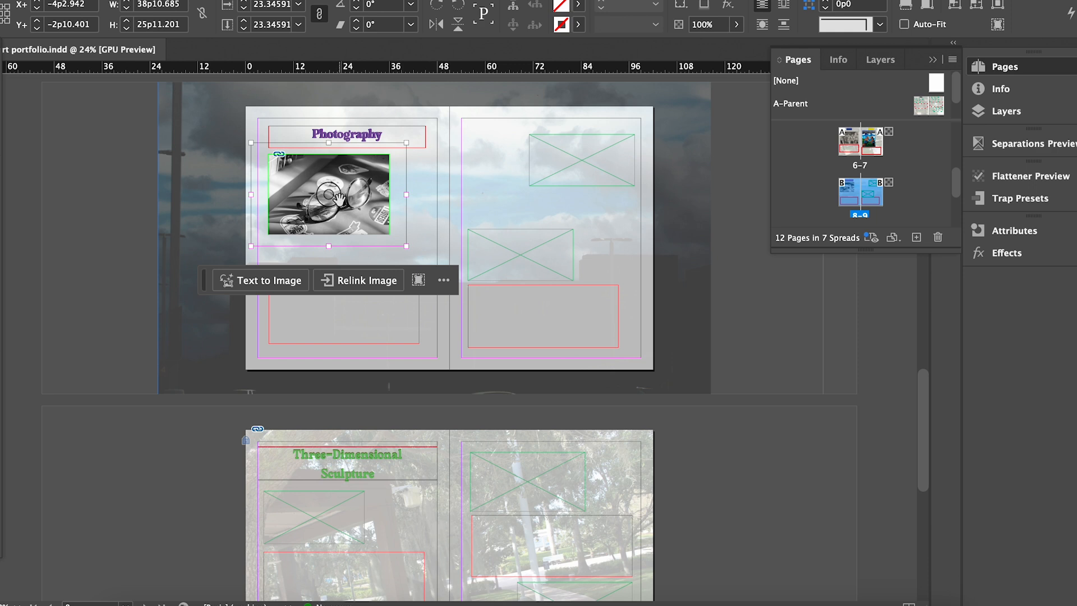
Enlarge the glasses photo frame and fill it proportionally with the photo.
key("super+alt+shift+e")
key("super+comma")
key("super+comma")
key("super+comma")
key("super+comma")
key("super+comma")
key("super+comma")
key("super+comma")
key("super+comma")
key("super+comma")
key("super+comma")
key("super+comma")
key("super+comma")
key("super+comma")
key("super+period")
key("super+period")
key("super+period")
key("super+period")
key("super+period")
key("super+period")
key("super+period")
key("super+period")
key("super+period")
key("super+period")
left_click(436, 211)
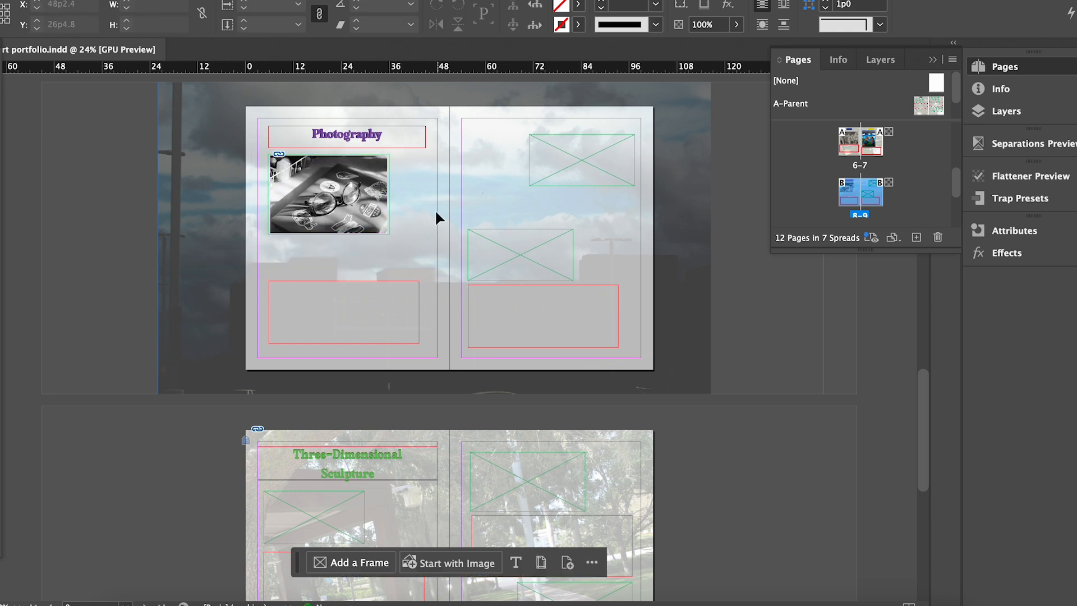
left_click_drag(377, 176, 373, 183)
mouse_move(385, 239)
left_mouse_down()
mouse_move(400, 255)
mouse_move(397, 248)
left_mouse_up()
left_click(332, 205)
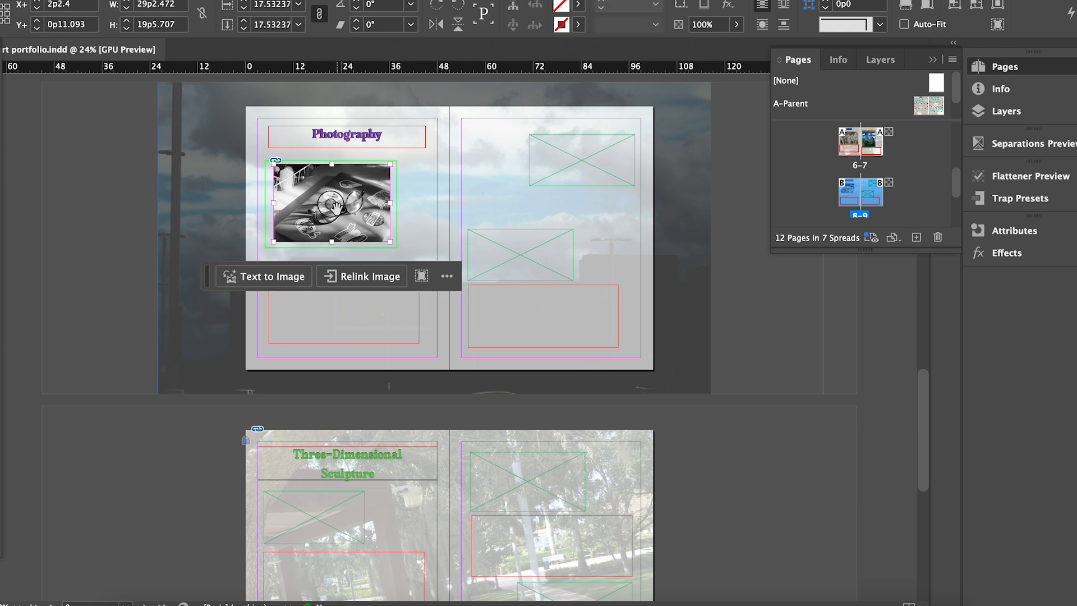
key("alt+shift+super+c")
left_click(432, 211)
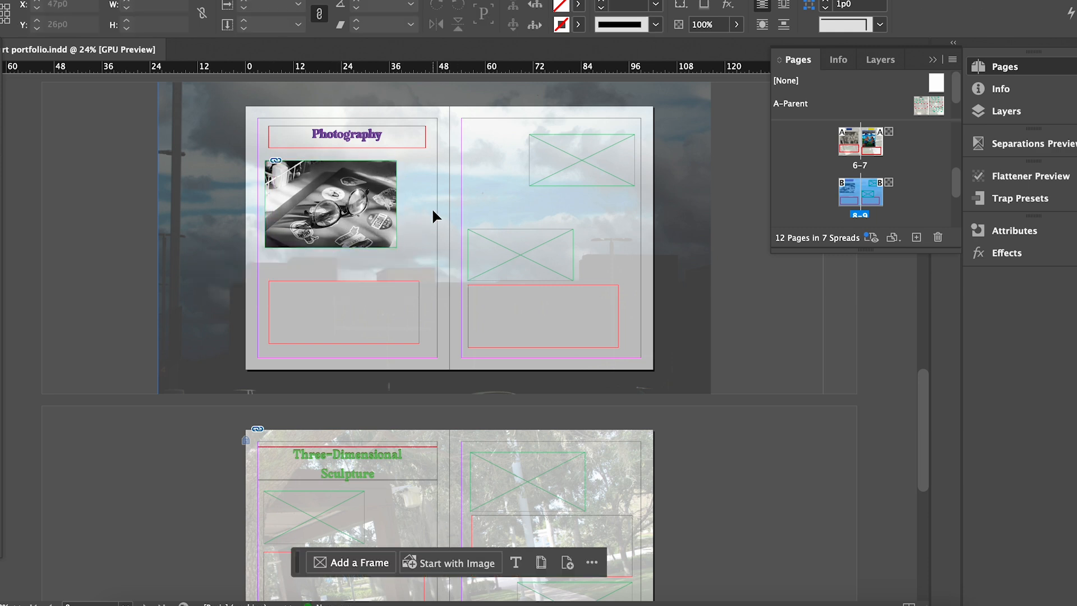
Move the caption frame onto the pasteboard and rearrange the right-page placeholder frames.
left_click(544, 173)
left_click_drag(565, 320, 746, 315)
left_click_drag(508, 265, 505, 306)
left_click(583, 153)
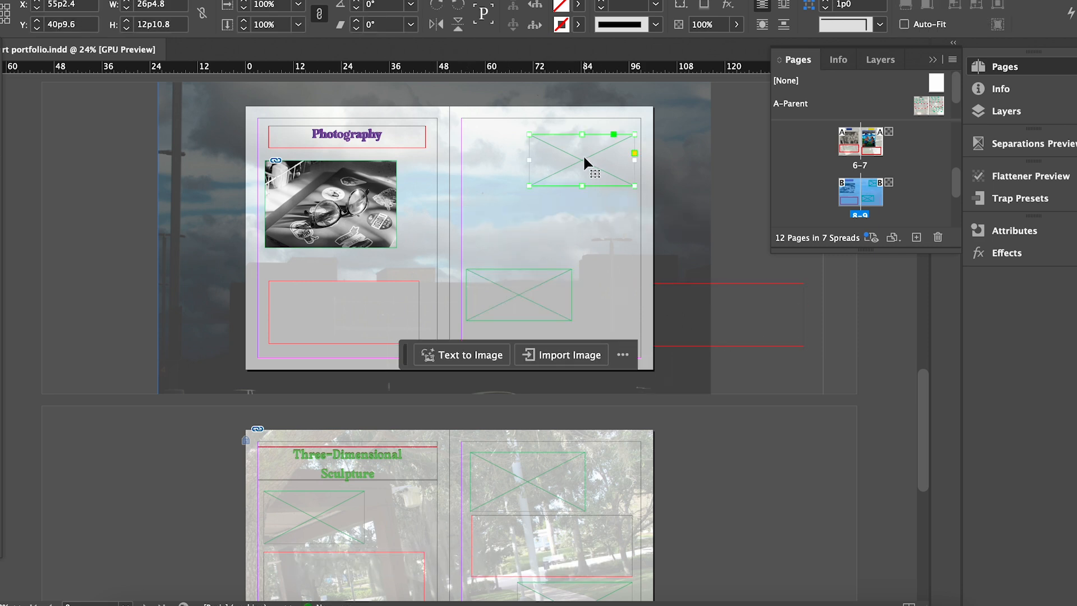
left_click_drag(529, 185, 529, 214)
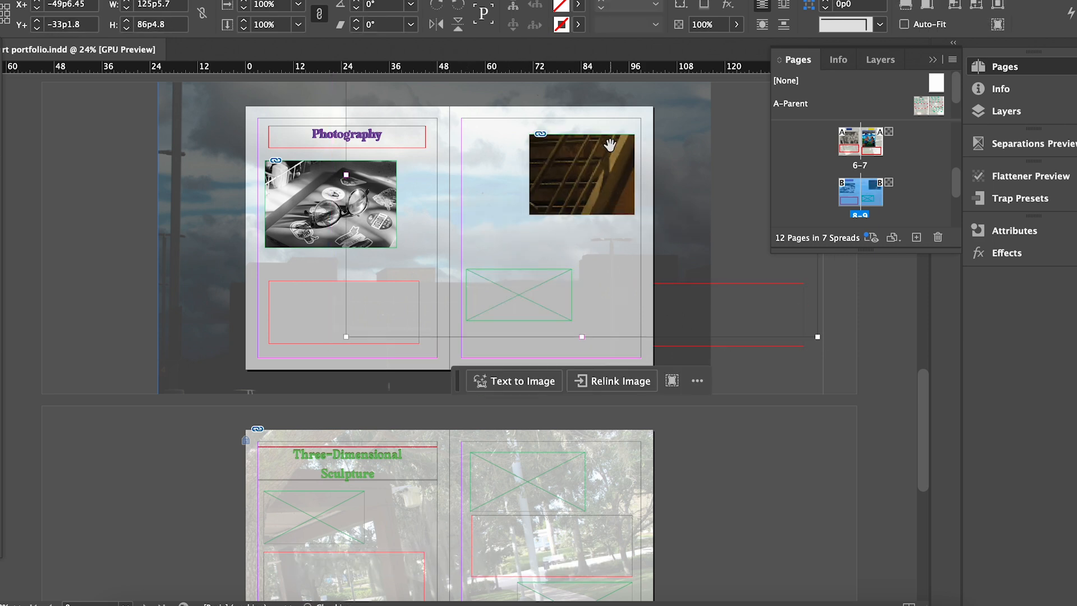
Scale the staircase photo to fit the top frame and adjust its frame and position.
key("super+alt+comma")
key("super+alt+comma")
key("super+alt+comma")
key("super+alt+comma")
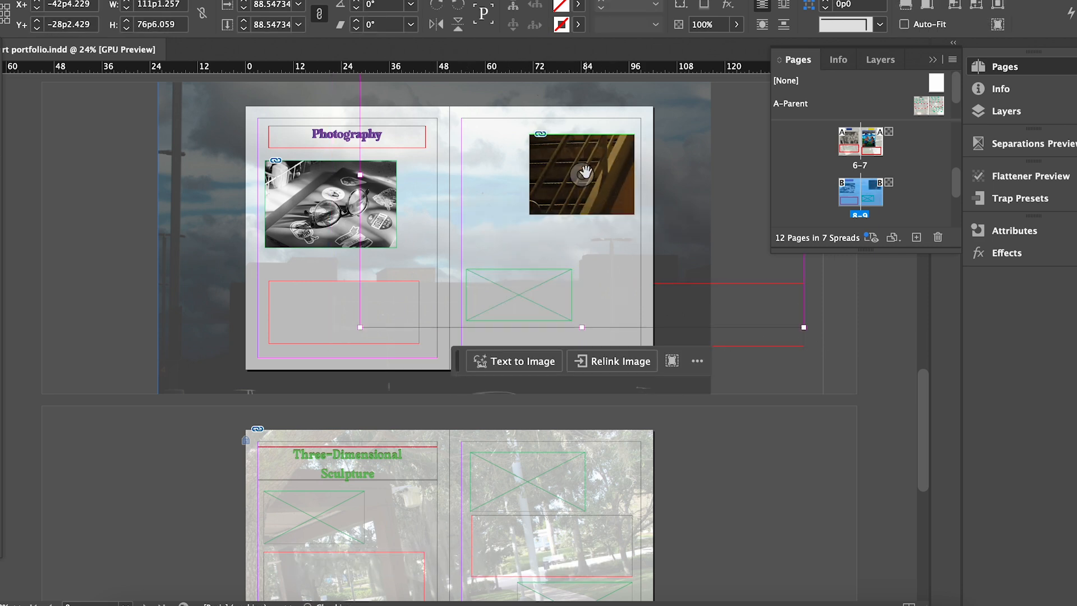
key("super+alt+comma")
key("super+alt+comma")
key("super+alt+comma")
key("super+alt+comma")
key("super+alt+comma")
key("super+alt+comma")
key("super+alt+comma")
key("super+alt+comma")
key("super+alt+comma")
key("super+alt+comma")
key("super+alt+comma")
key("super+alt+comma")
key("super+alt+comma")
key("super+alt+comma")
key("super+alt+comma")
key("super+alt+comma")
key("super+alt+comma")
key("super+alt+comma")
key("super+alt+comma")
key("super+alt+comma")
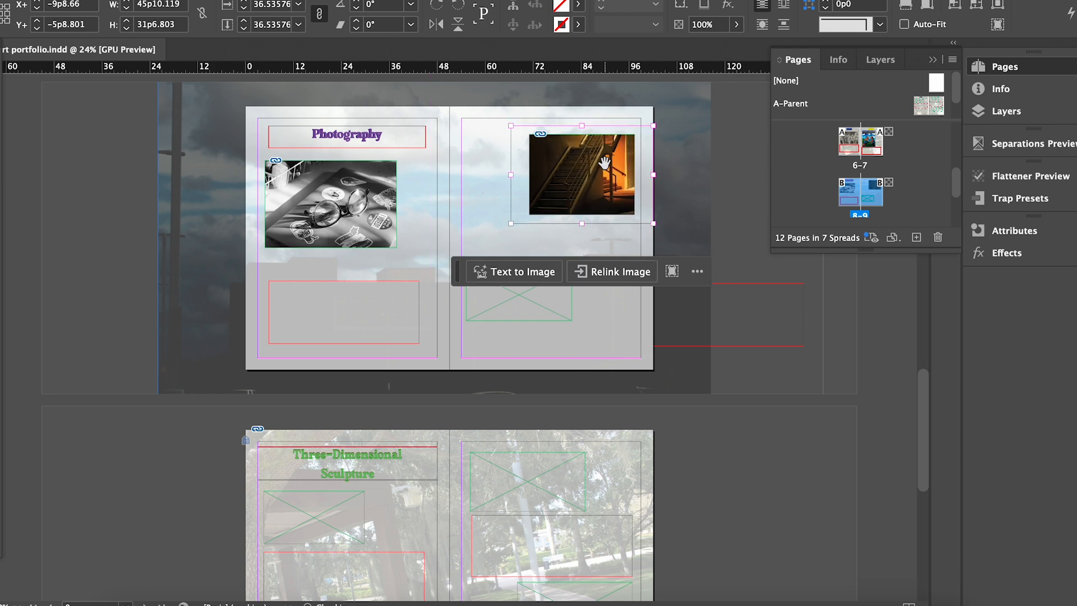
key("super+shift+a")
left_click(616, 175)
left_click_drag(529, 214, 506, 238)
mouse_move(576, 181)
left_mouse_down()
mouse_move(578, 169)
mouse_move(572, 178)
left_mouse_up()
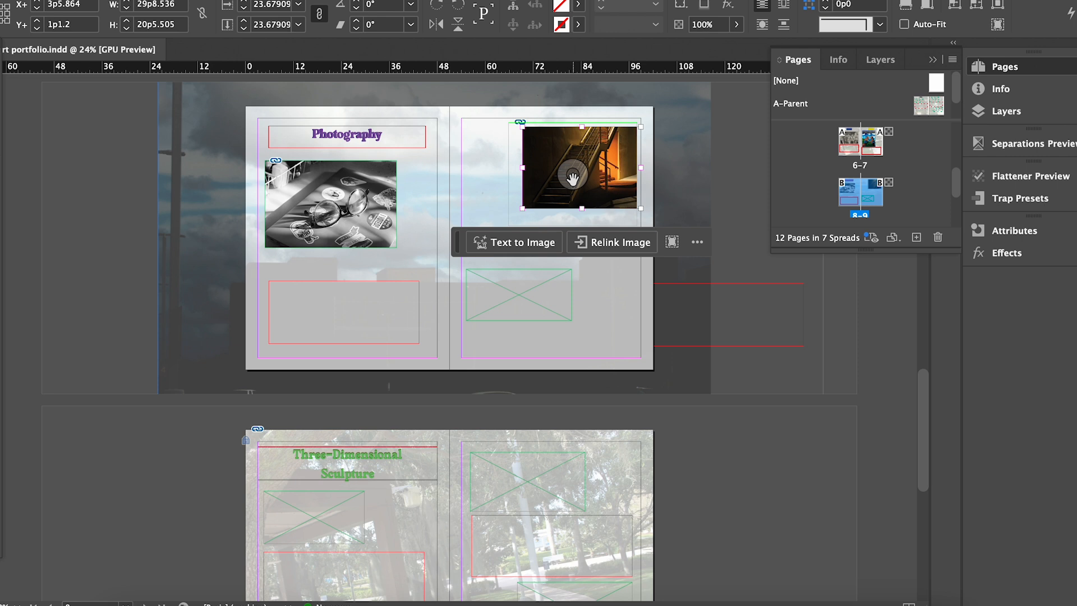
key("super+alt+period")
key("super+alt+period")
key("super+alt+period")
key("super+alt+period")
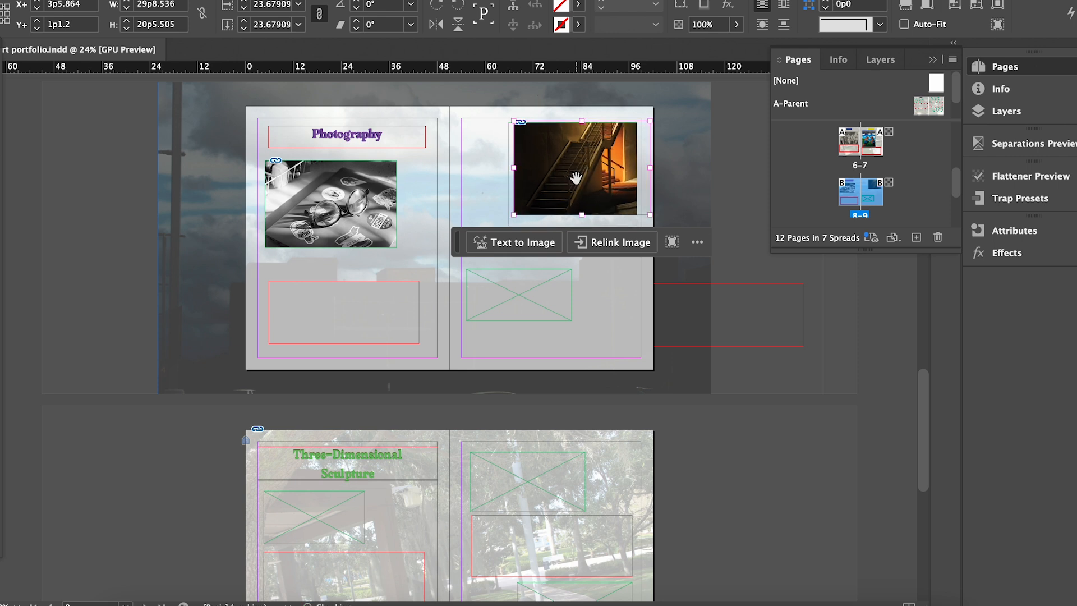
left_click_drag(575, 178, 611, 186)
left_click(714, 176)
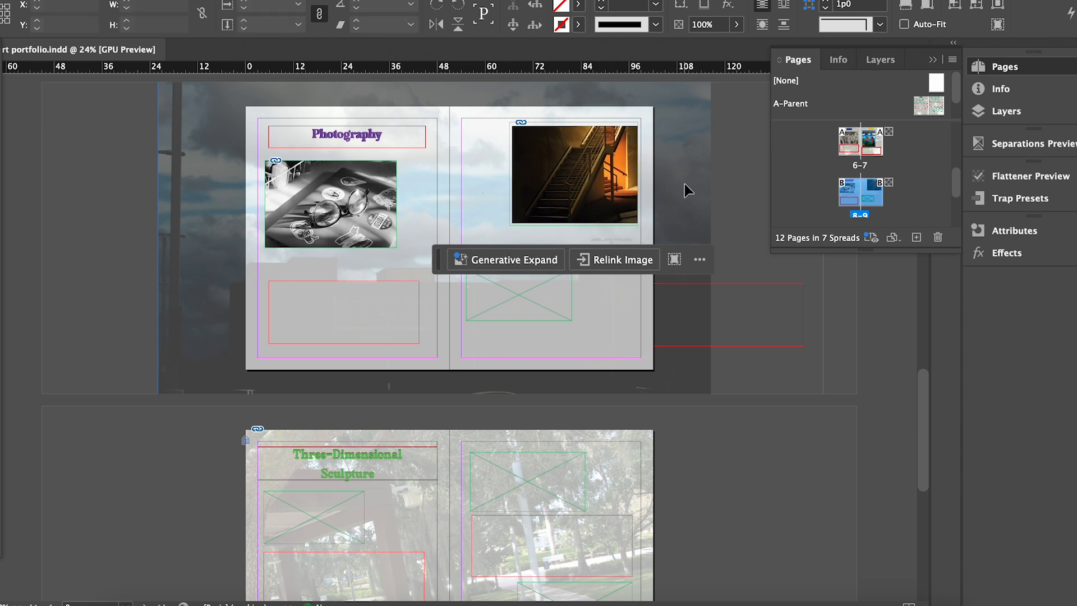
left_click(594, 246)
Resize the lower frame and scale the flower close-up down to fit it.
left_click_drag(530, 282, 520, 319)
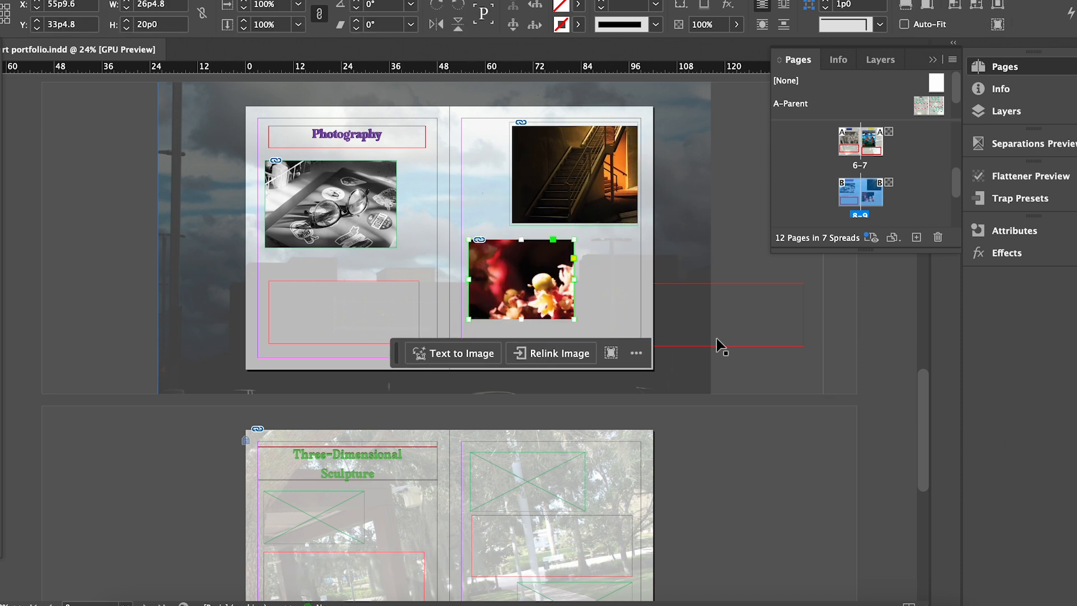
left_click(522, 279)
key("super+alt+comma")
key("super+alt+comma")
key("super+alt+comma")
key("super+alt+comma")
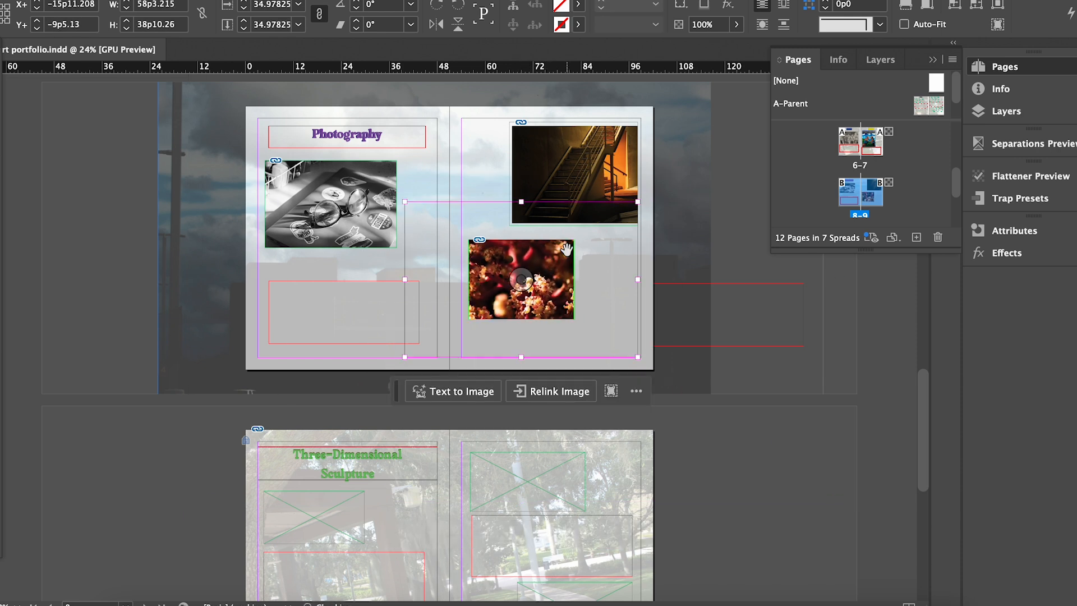
key("super+alt+comma")
key("super+alt+comma")
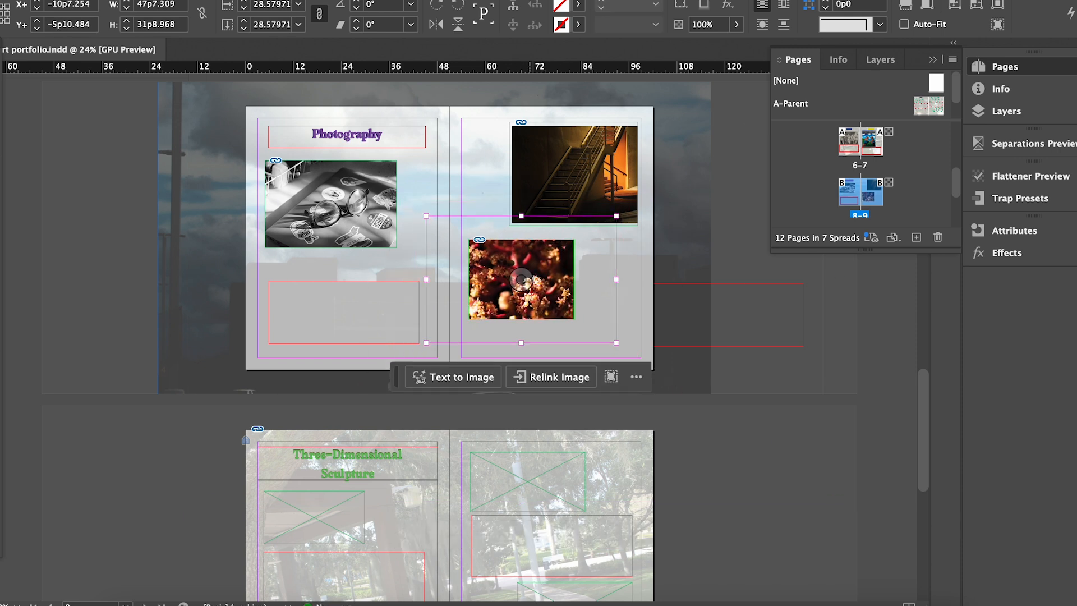
key("super+alt+comma")
key("super+alt+comma")
key("super+alt+comma")
key("super+alt+comma")
key("super+alt+comma")
key("super+alt+comma")
key("super+alt+comma")
key("super+alt+comma")
key("super+alt+comma")
key("super+alt+comma")
key("super+alt+comma")
key("super+alt+comma")
key("super+alt+period")
key("super+alt+period")
left_click(581, 177)
Scale the staircase photo to about 22%, move it up, and shrink its frame to fit.
scroll(581, 177, "up", 5)
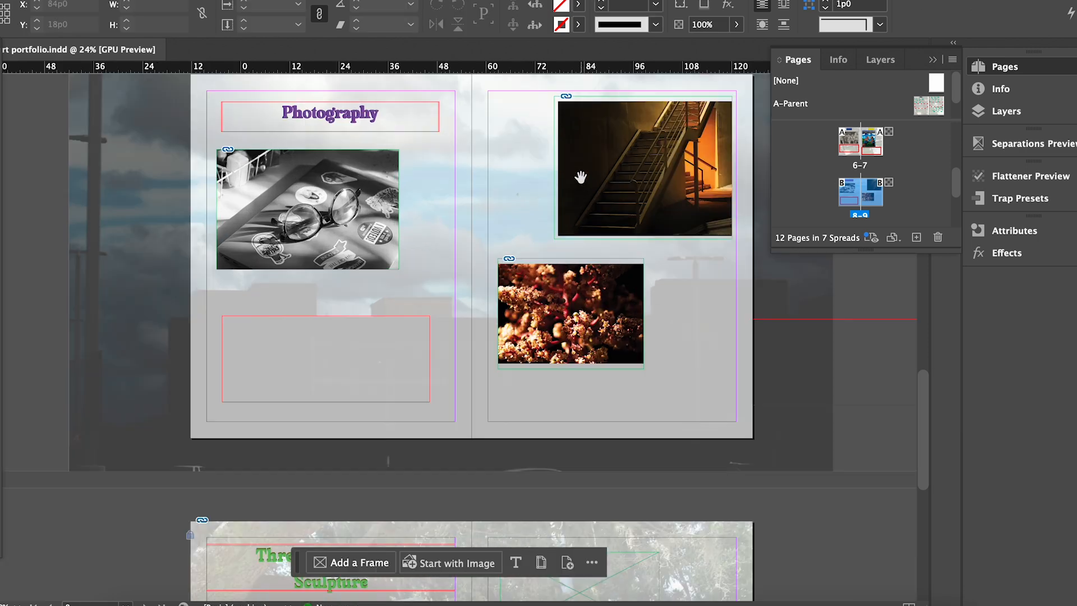
scroll(581, 177, "down", 4)
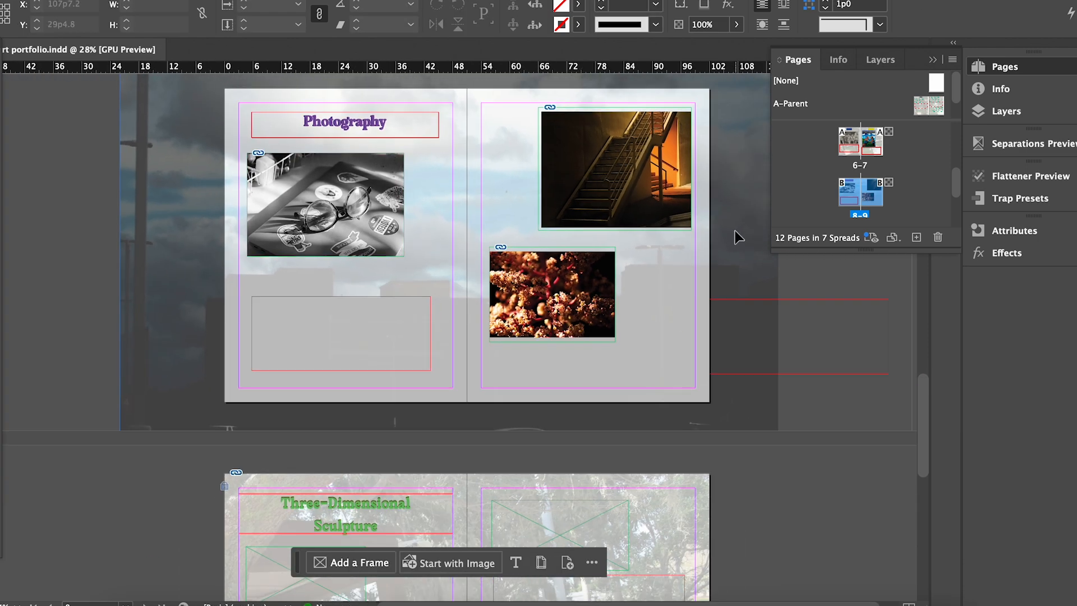
scroll(733, 230, "up", 3)
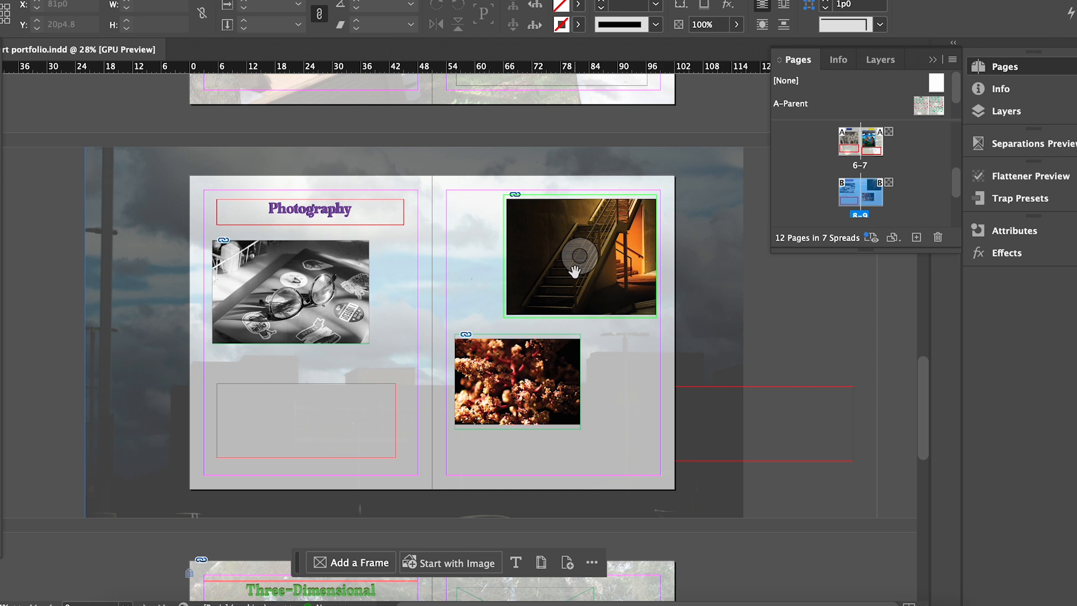
scroll(575, 272, "up", 3)
left_click(612, 245)
left_click(583, 239)
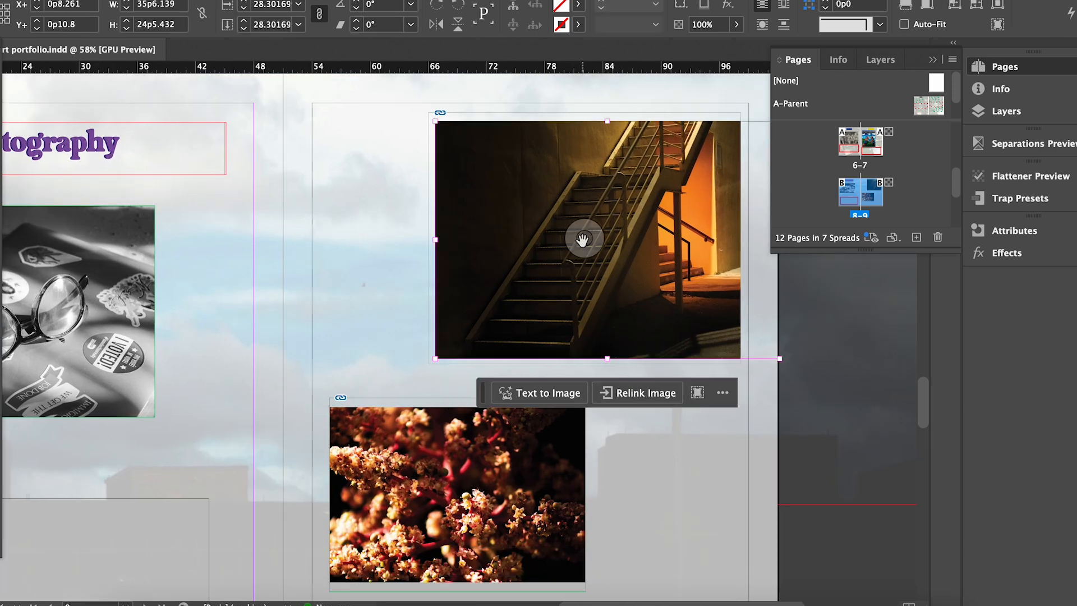
key("super+comma")
key("super+comma")
key("super+comma")
key("super+comma")
key("super+comma")
key("super+comma")
key("super+comma")
key("super+comma")
key("super+comma")
key("super+comma")
key("super+comma")
key("super+comma")
key("super+comma")
key("super+comma")
key("super+comma")
key("super+comma")
key("super+comma")
key("super+comma")
key("super+comma")
key("super+comma")
key("super+period")
key("super+period")
key("super+period")
key("super+period")
key("super+period")
key("super+period")
key("super+period")
key("super+period")
key("super+period")
key("super+period")
key("super+period")
key("super+period")
key("super+period")
key("super+period")
key("super+period")
key("super+period")
key("super+period")
key("super+period")
key("super+period")
key("super+period")
key("super+comma")
key("super+comma")
key("super+comma")
key("super+comma")
key("super+comma")
key("super+comma")
key("super+comma")
key("super+comma")
key("super+comma")
left_click_drag(583, 240, 579, 209)
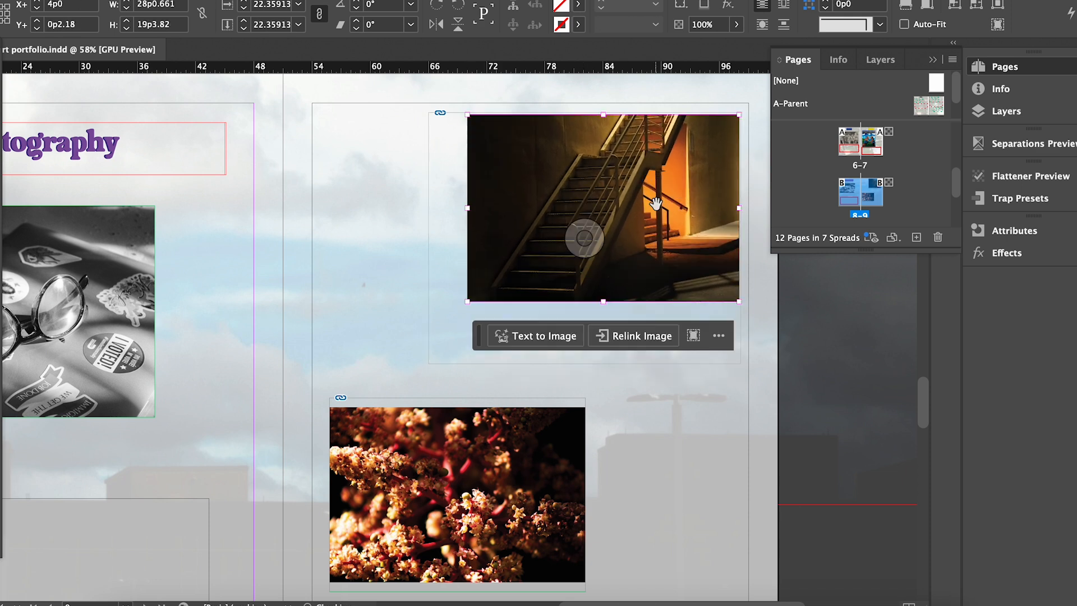
left_click(429, 296)
left_click_drag(428, 364, 466, 302)
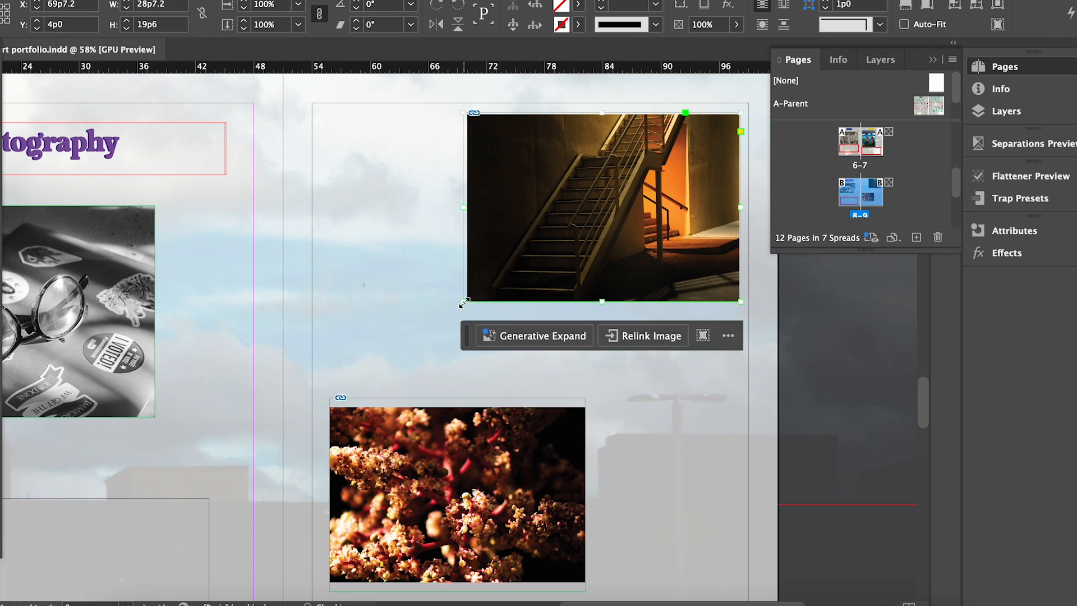
left_click(370, 264)
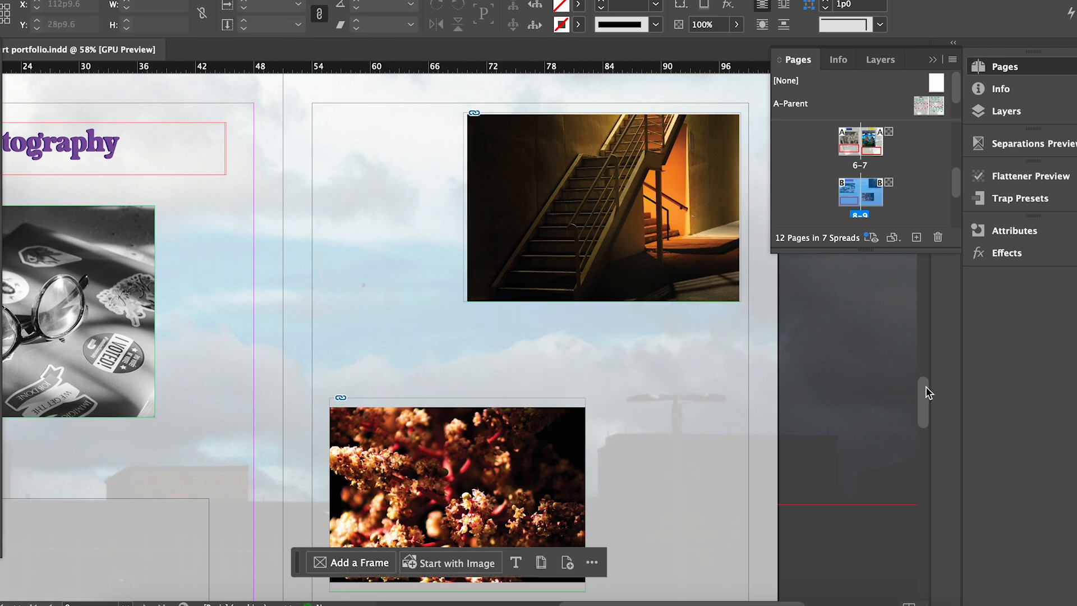
Crop the flower frame's top and bottom edges to the photo.
left_click_drag(925, 387, 923, 397)
left_click_drag(524, 358, 510, 265)
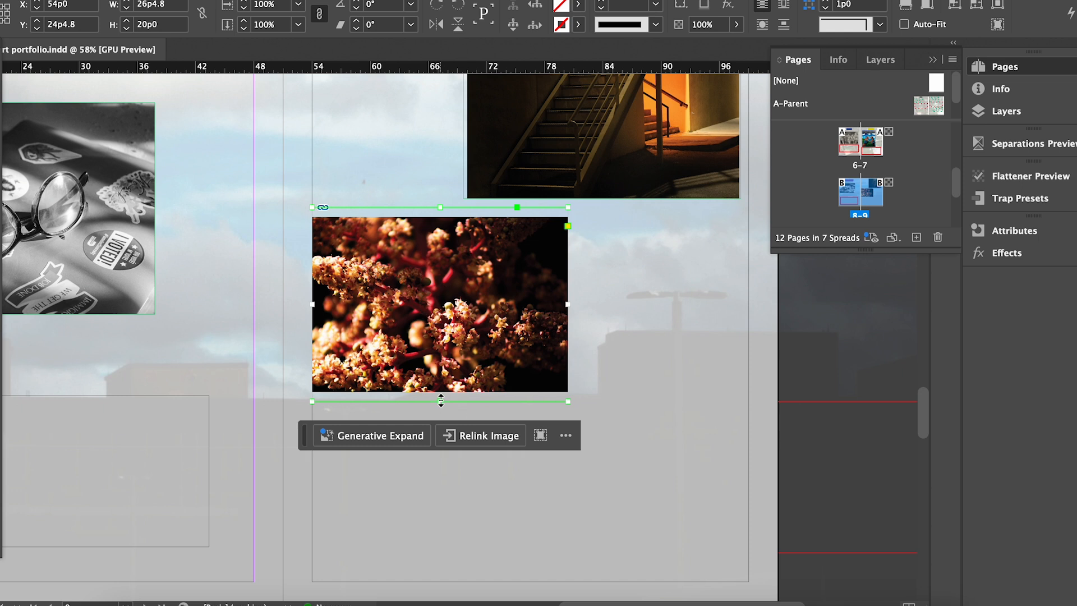
left_click_drag(440, 401, 439, 392)
left_click_drag(439, 207, 440, 216)
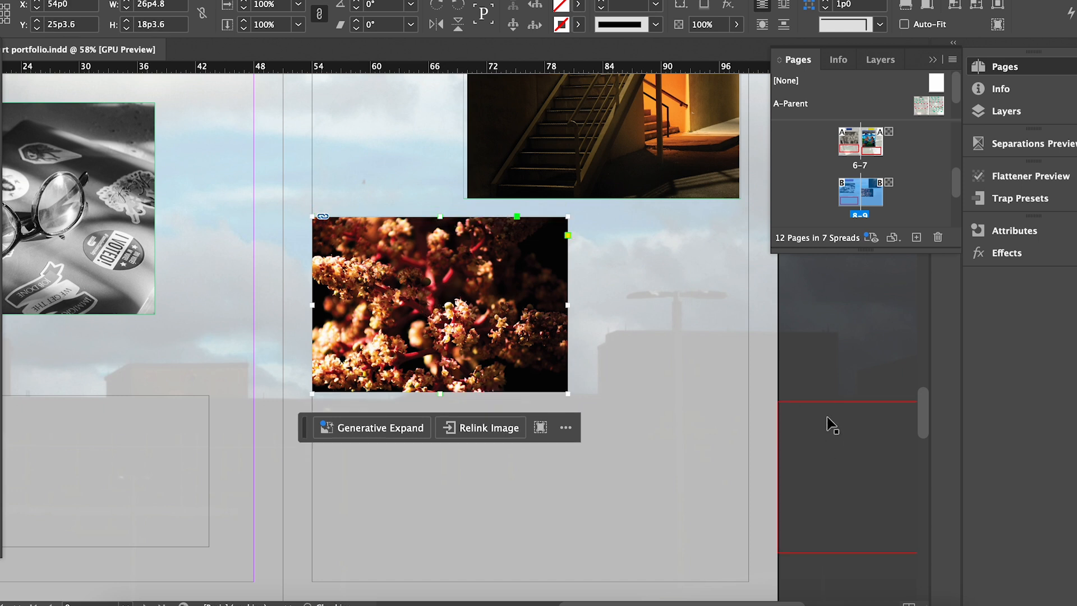
Bring the caption text frame from the pasteboard under the flower photo and widen it.
left_click_drag(533, 462, 533, 462)
left_click(716, 459)
left_click(805, 527)
left_click_drag(837, 402, 378, 411)
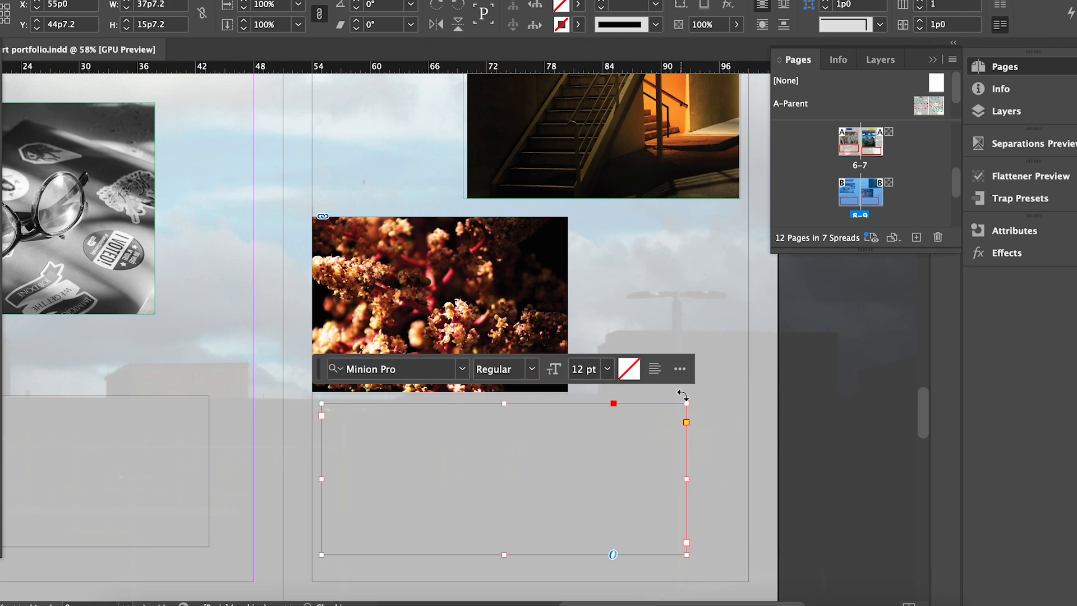
left_click_drag(686, 479, 743, 480)
left_click(745, 325)
left_click(749, 481)
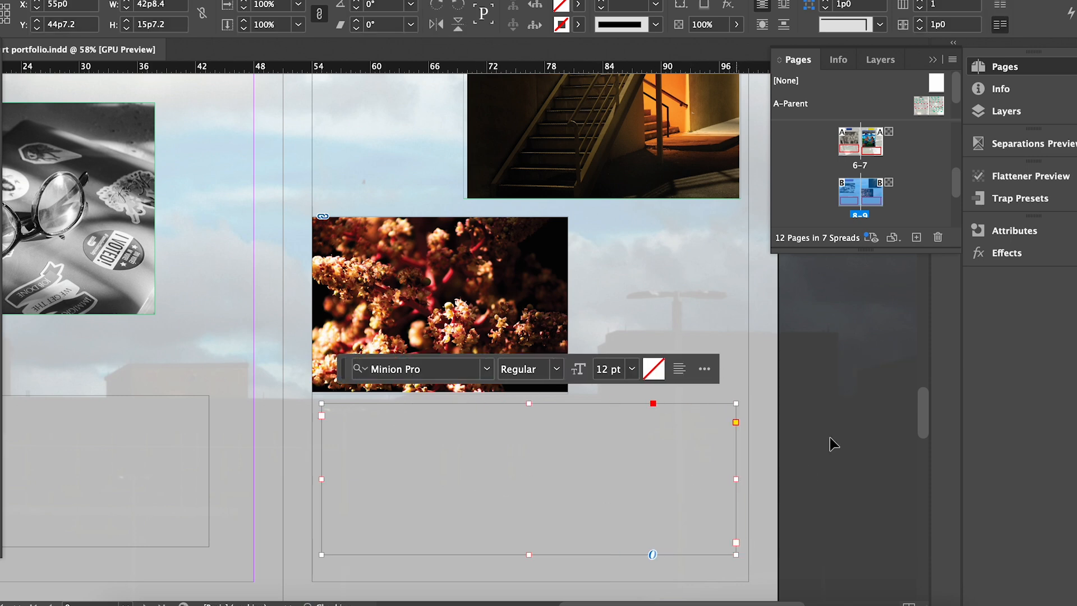
left_click(790, 402)
On the Printmaking spread, fit the print image proportionally inside its frame.
scroll(789, 401, "down", 5)
mouse_move(923, 397)
left_mouse_down()
mouse_move(920, 443)
mouse_move(963, 342)
mouse_move(965, 229)
mouse_move(963, 303)
left_mouse_up()
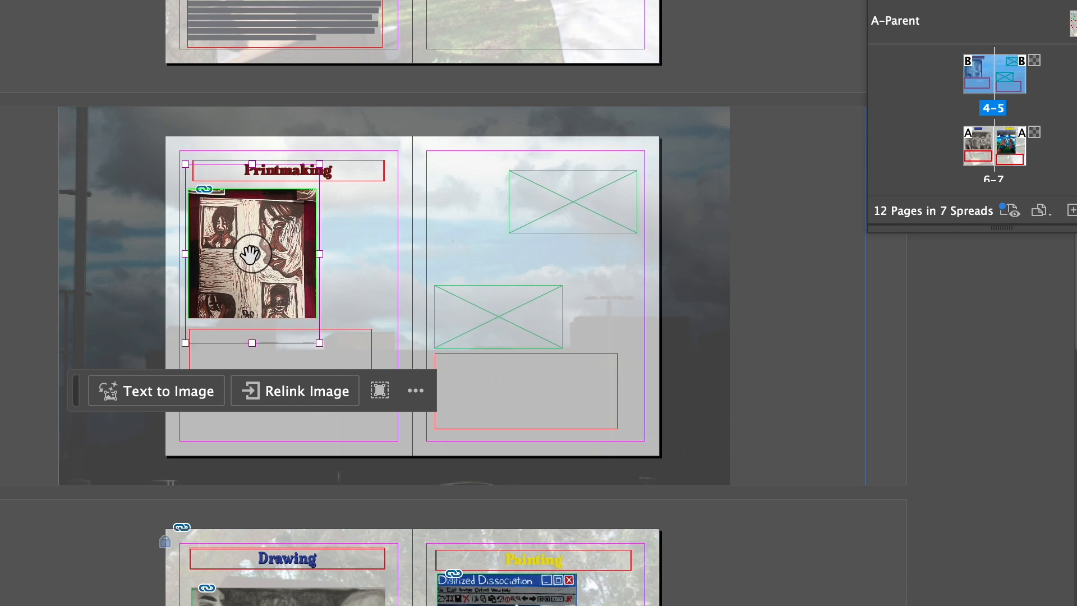
key("alt+shift+super+e")
Reposition and rescale the linocut print inside its frame.
left_click(331, 248)
scroll(231, 245, "up", 5)
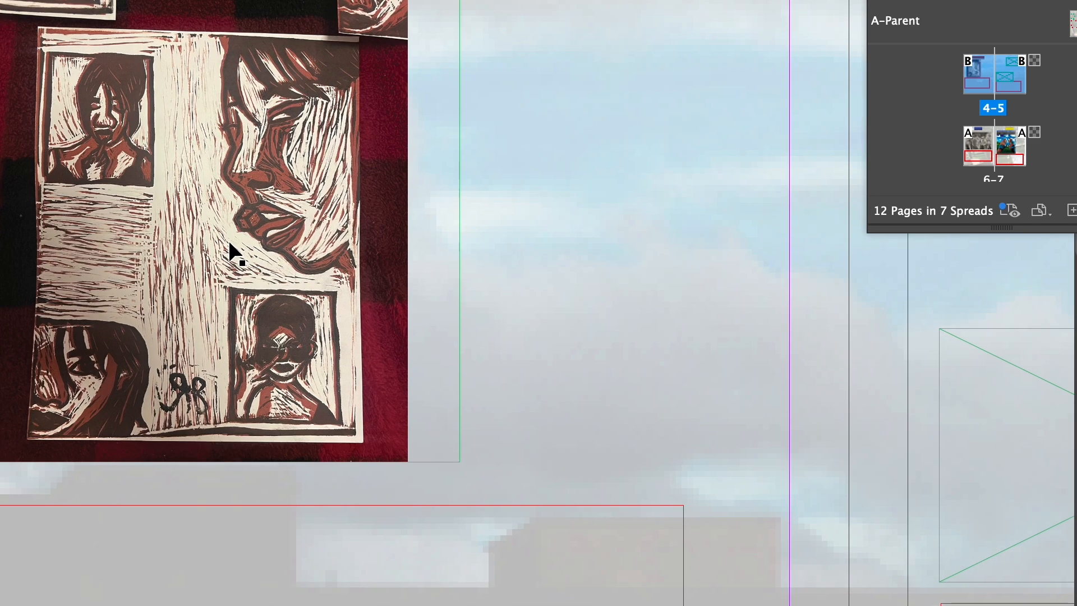
scroll(230, 244, "down", 5)
left_click(210, 202)
left_click_drag(209, 202, 211, 177)
key("Down")
key("Down")
key("Down")
key("Down")
key("Down")
key("Down")
key("Down")
key("Down")
key("Down")
key("Down")
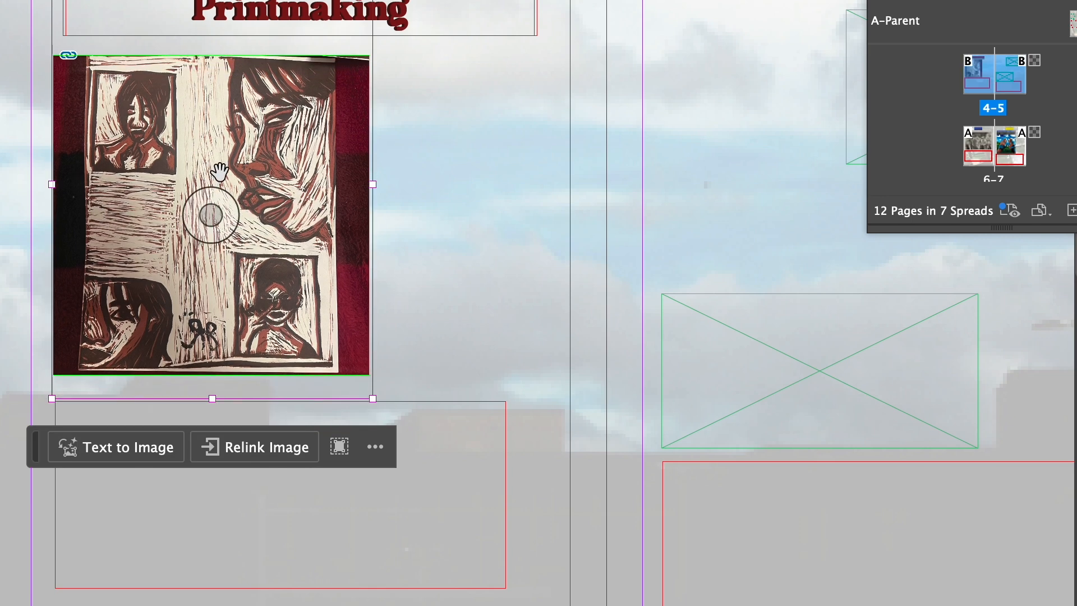
key("super+period")
key("super+period")
key("super+period")
key("super+period")
key("super+period")
key("super+period")
key("super+period")
key("super+period")
key("super+period")
key("super+period")
key("super+comma")
key("super+comma")
key("super+comma")
key("super+comma")
key("super+comma")
key("super+comma")
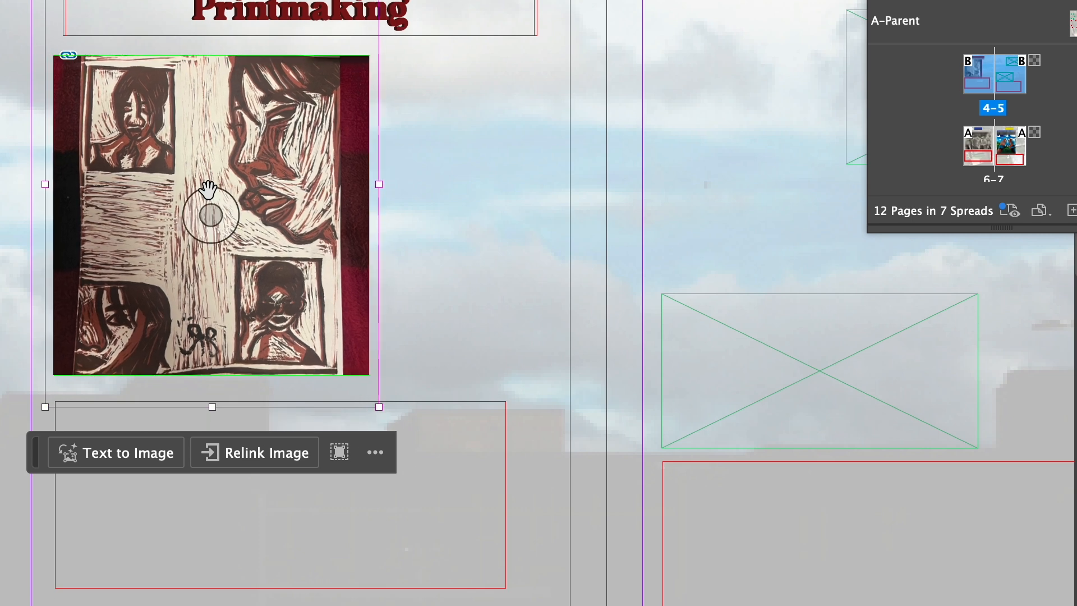
key("super+comma")
key("super+comma")
key("super+comma")
key("super+comma")
key("super+comma")
key("Down")
key("Down")
key("Down")
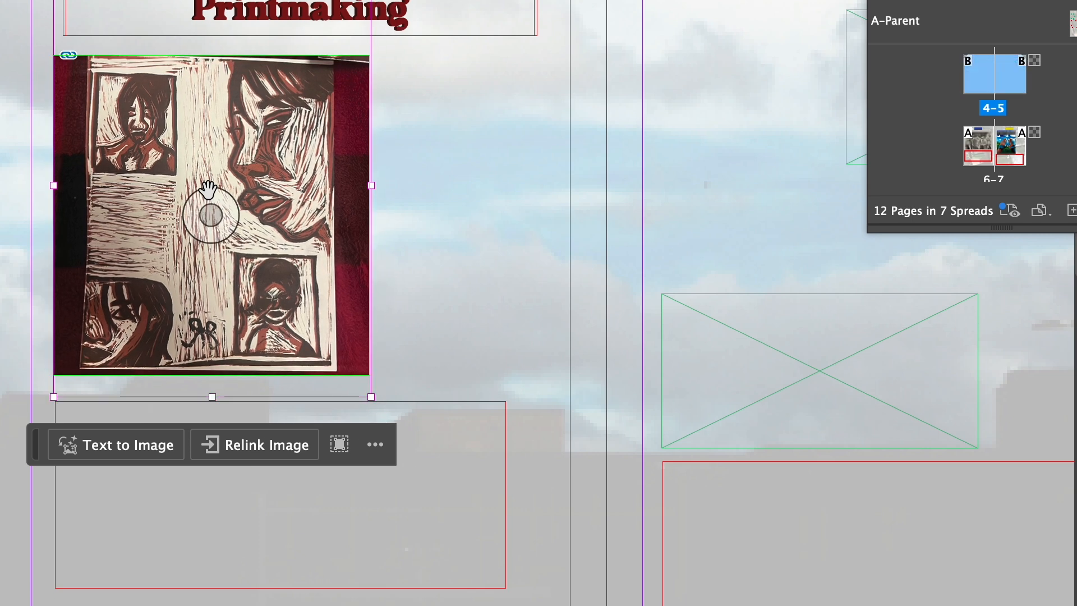
key("Escape")
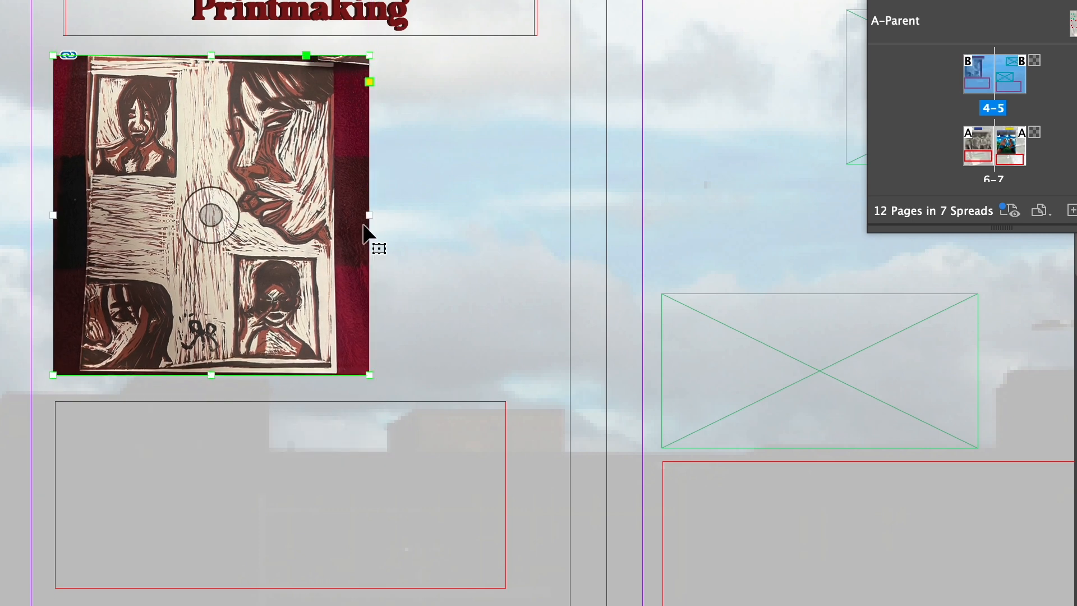
Crop the print frame's left and right sides and move it toward the left margin.
left_click_drag(371, 213, 338, 213)
left_click_drag(54, 214, 80, 210)
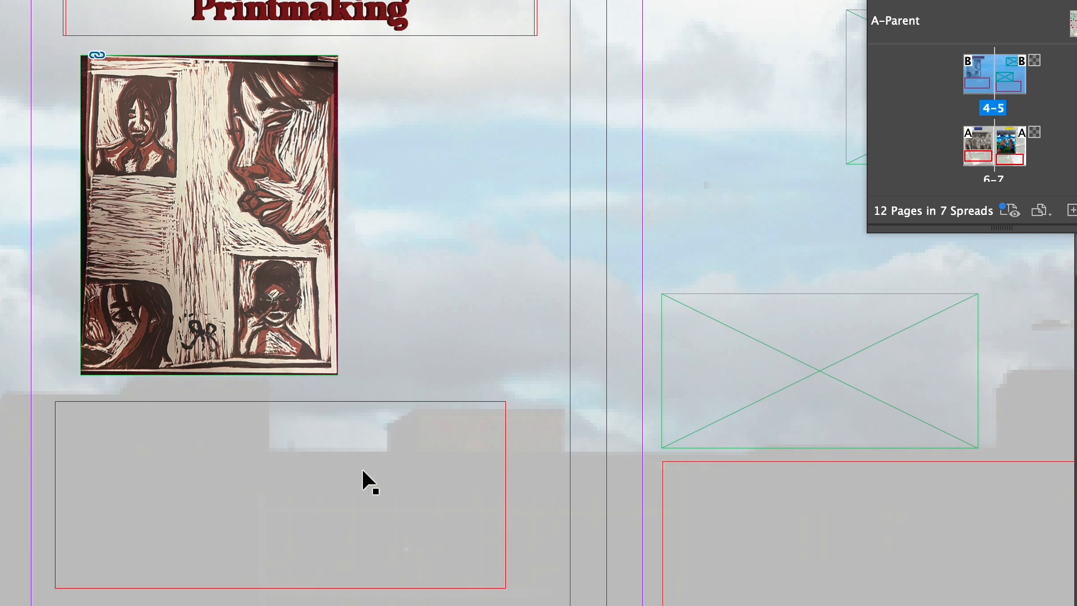
left_click(219, 140)
left_click_drag(218, 140, 202, 138)
left_click(429, 247)
Narrow the text frame below the print and place a narrower copy beside the print.
left_click(481, 527)
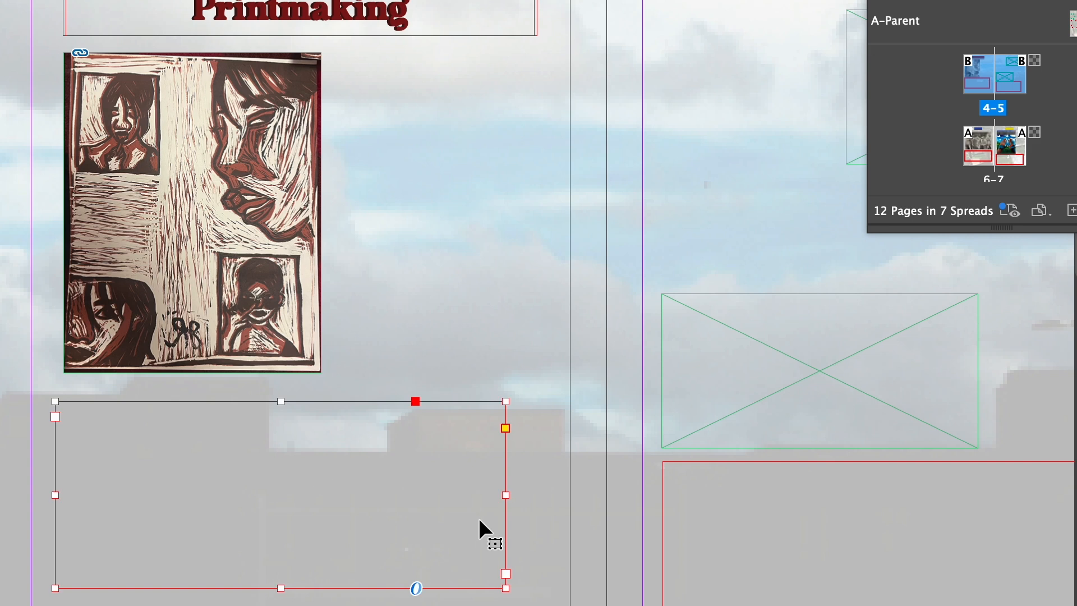
left_click_drag(509, 495, 324, 488)
left_click_drag(205, 474, 469, 124)
left_click_drag(596, 145, 570, 153)
Type the linocut caption and class paragraph, set the text to 14 pt, and resize the frame.
double_click(440, 204)
type("T")
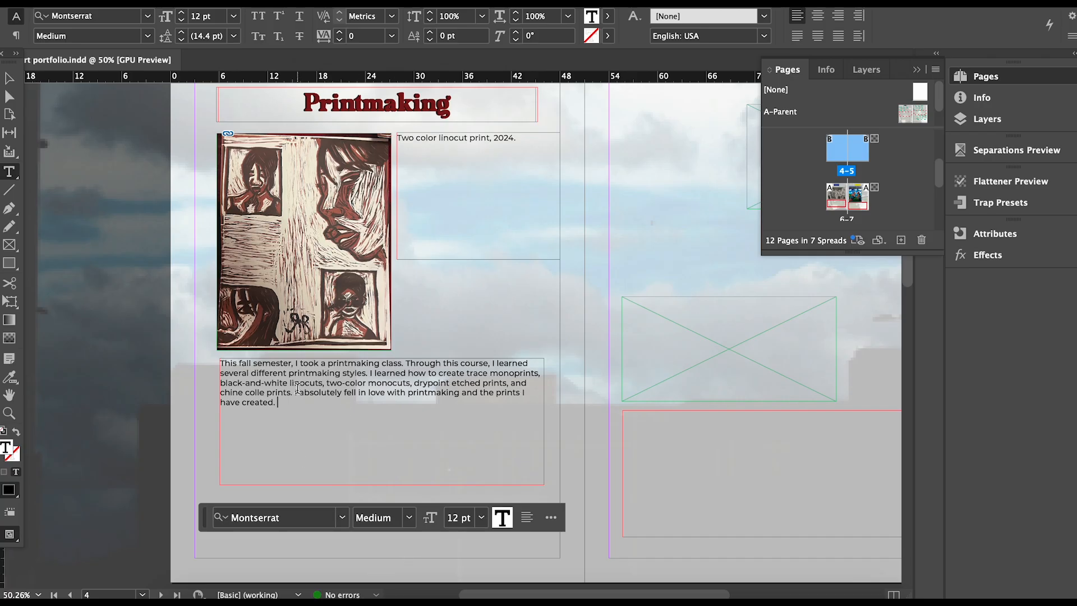
key("super+a")
left_click(481, 517)
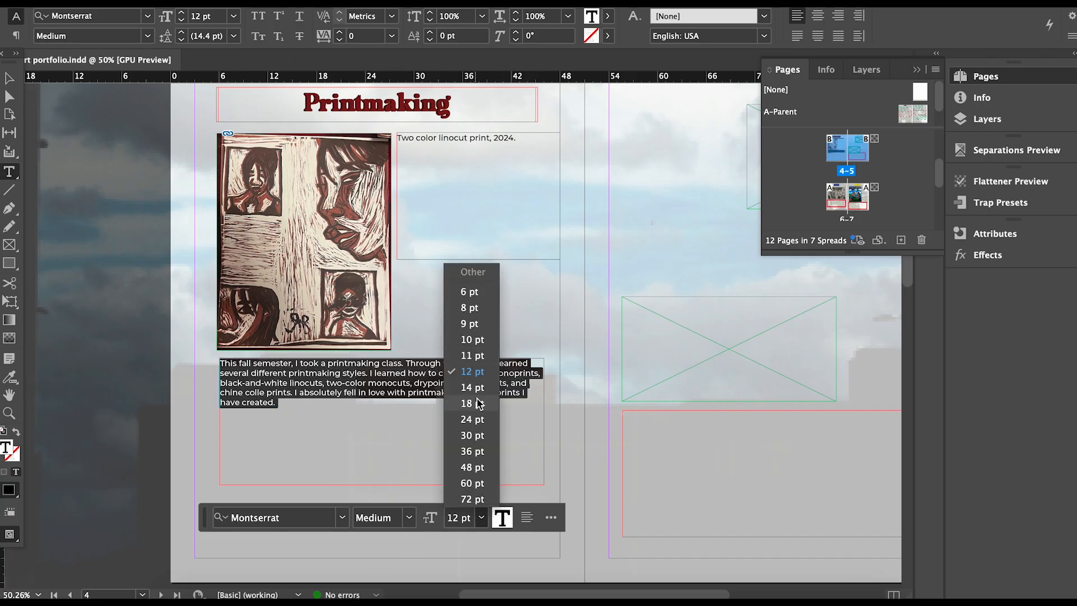
left_click(474, 399)
left_click(9, 78)
left_click_drag(392, 478, 389, 503)
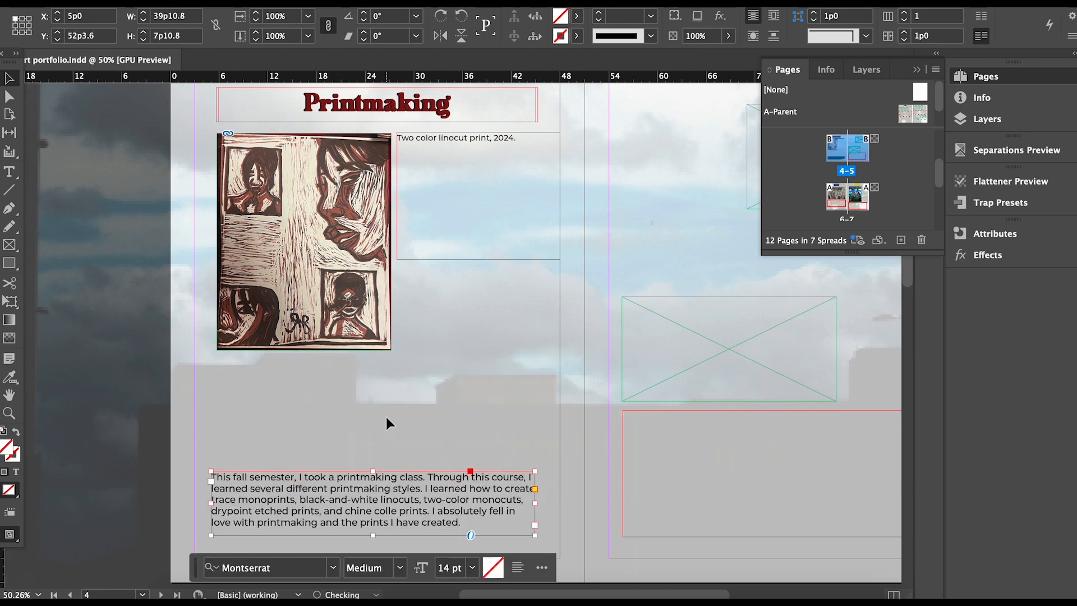
Move the caption frame just above the class paragraph, undoing an accidental flip.
left_click(386, 416)
left_click(379, 346)
left_click(462, 230)
left_click_drag(476, 258, 481, 373)
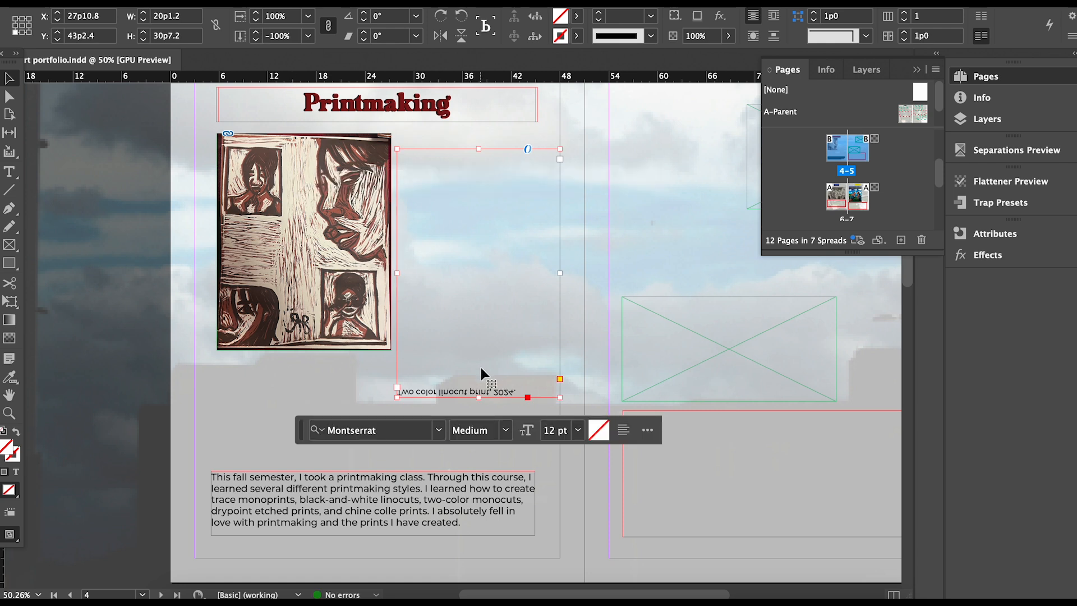
key("super+z")
left_click_drag(488, 142, 306, 454)
Enlarge the print frame down to the caption and fill it with the image.
left_click(335, 300)
left_click_drag(391, 350, 458, 435)
left_click(337, 286)
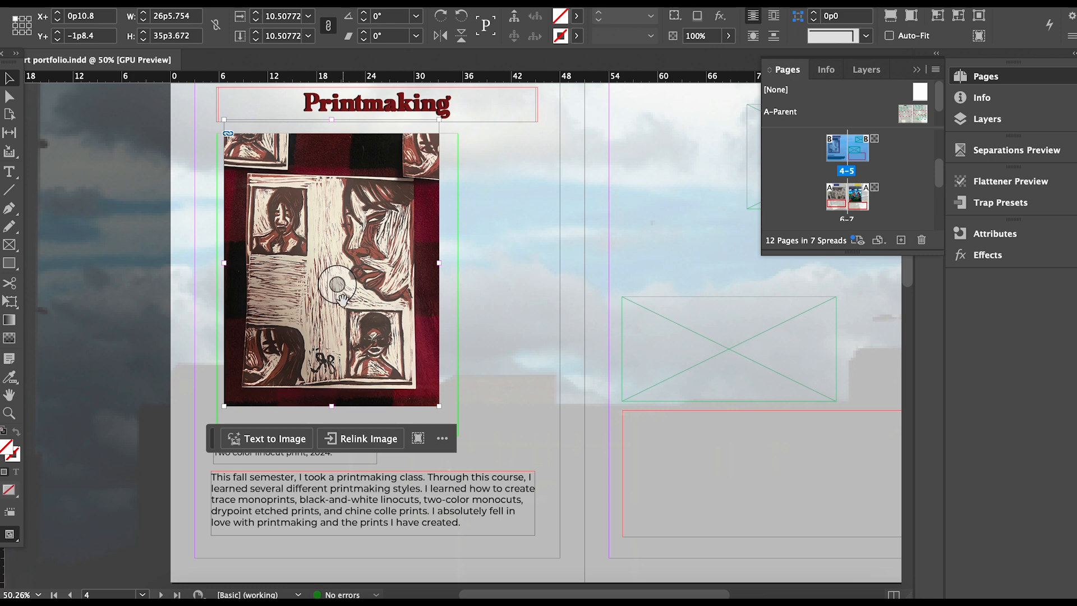
key("super+z")
key("super+z")
key("super+z")
key("super+z")
left_click_drag(341, 286, 344, 271)
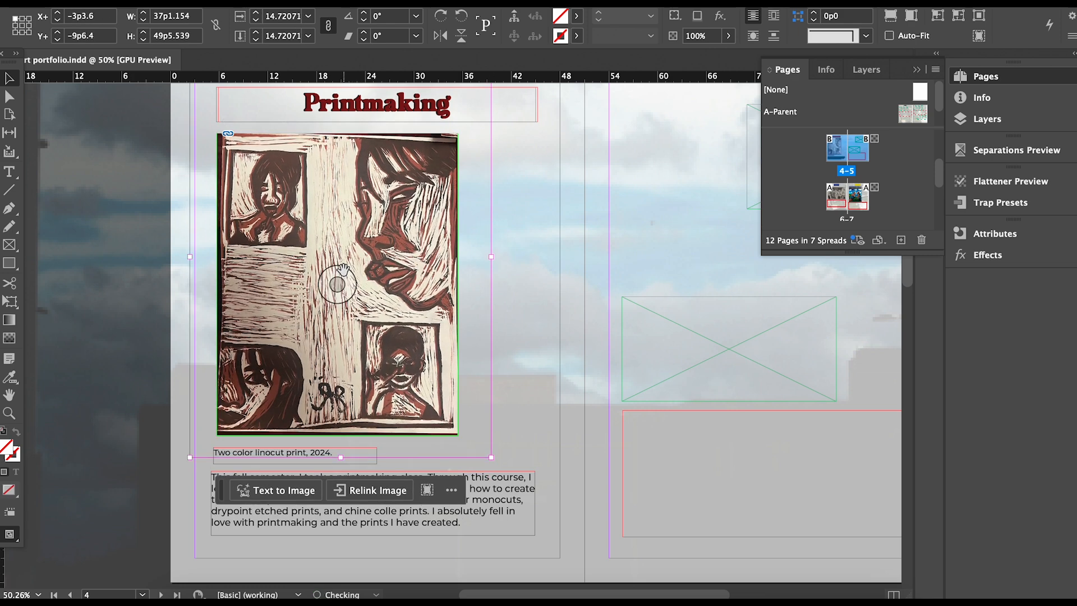
left_click(534, 294)
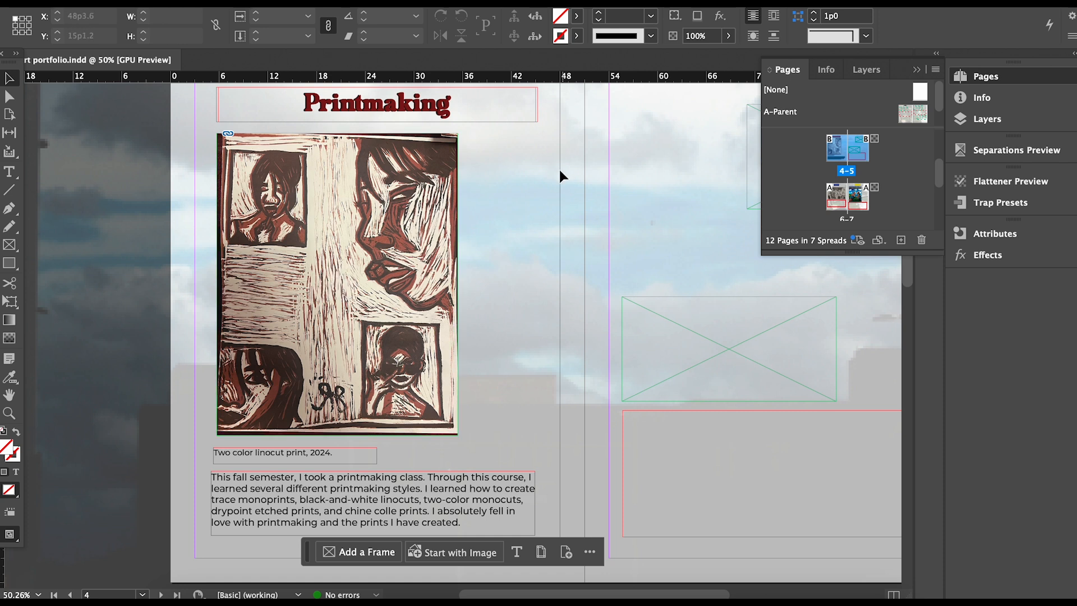
Nudge the caption and paragraph right to align, then check the spread in Preview mode.
mouse_move(304, 459)
left_mouse_down()
mouse_move(308, 447)
mouse_move(307, 459)
left_mouse_up()
left_click(470, 527)
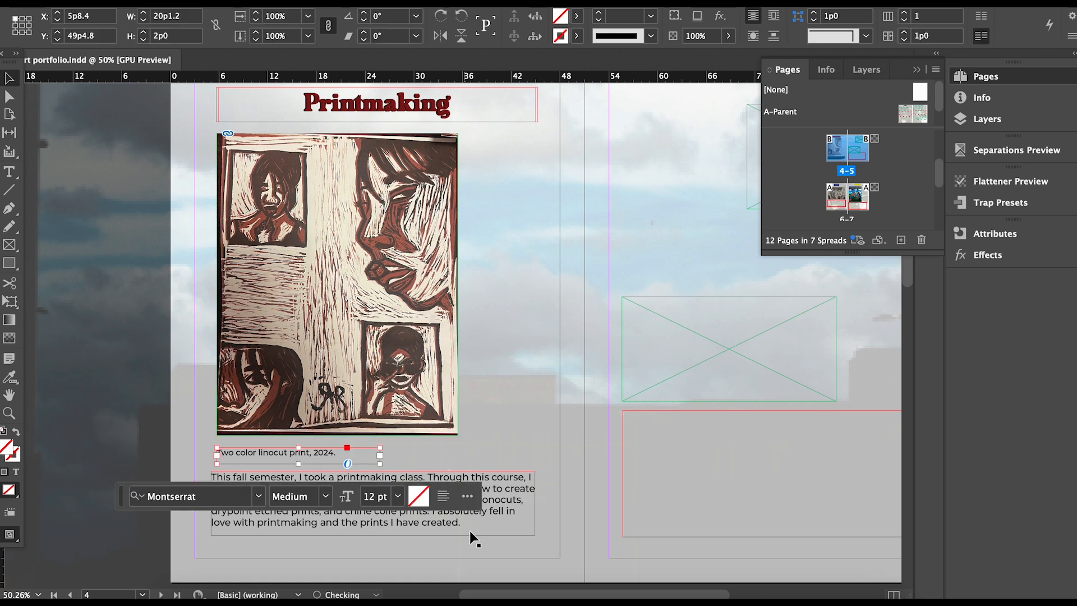
key("Right")
key("Right")
key("Right")
key("Right")
key("Right")
key("Right")
key("Right")
key("Right")
left_click(705, 324)
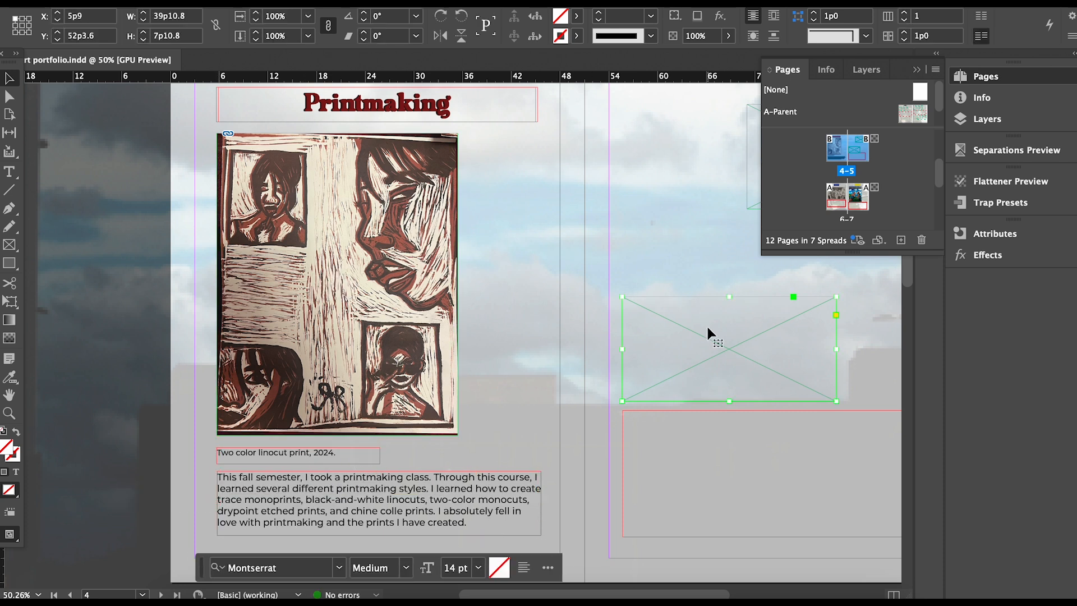
left_click(638, 150)
left_click_drag(518, 592, 550, 590)
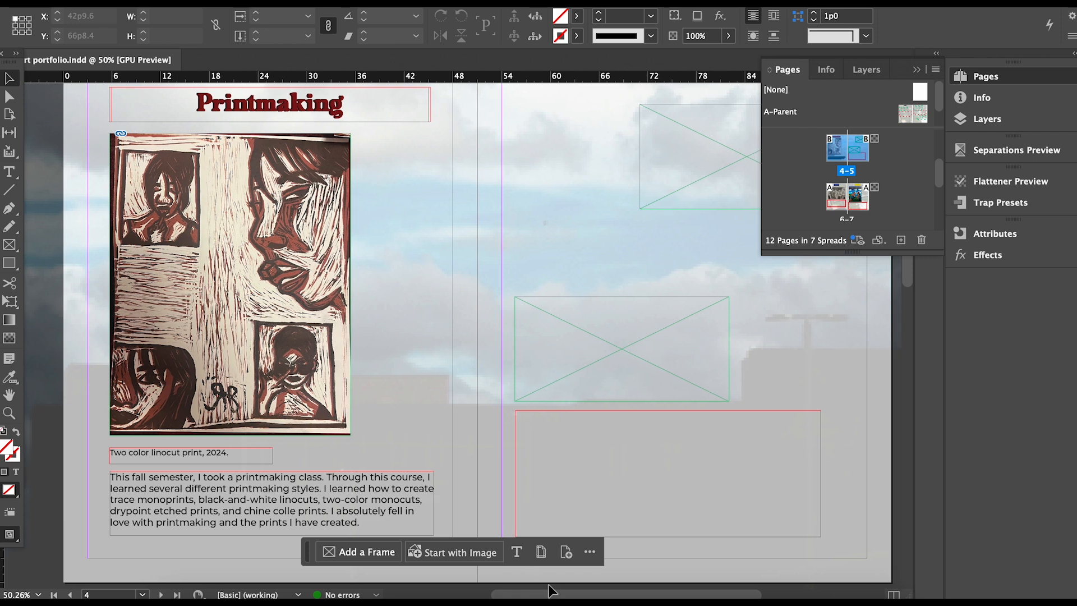
key("w")
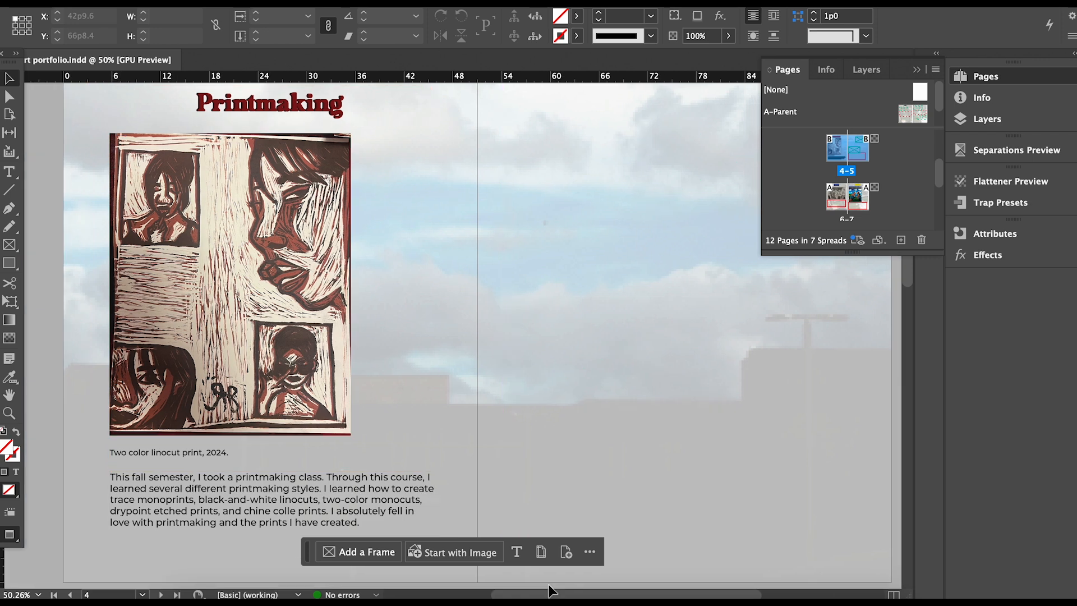
key("w")
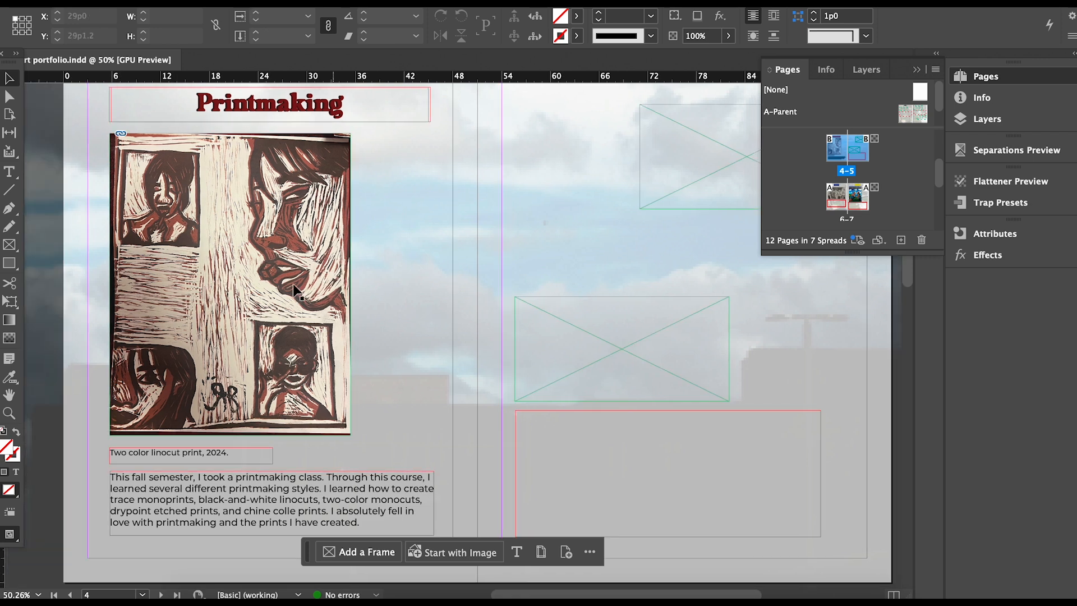
Shift the linocut print right so it centres under the Printmaking heading.
left_click(277, 279)
left_click_drag(277, 278, 308, 275)
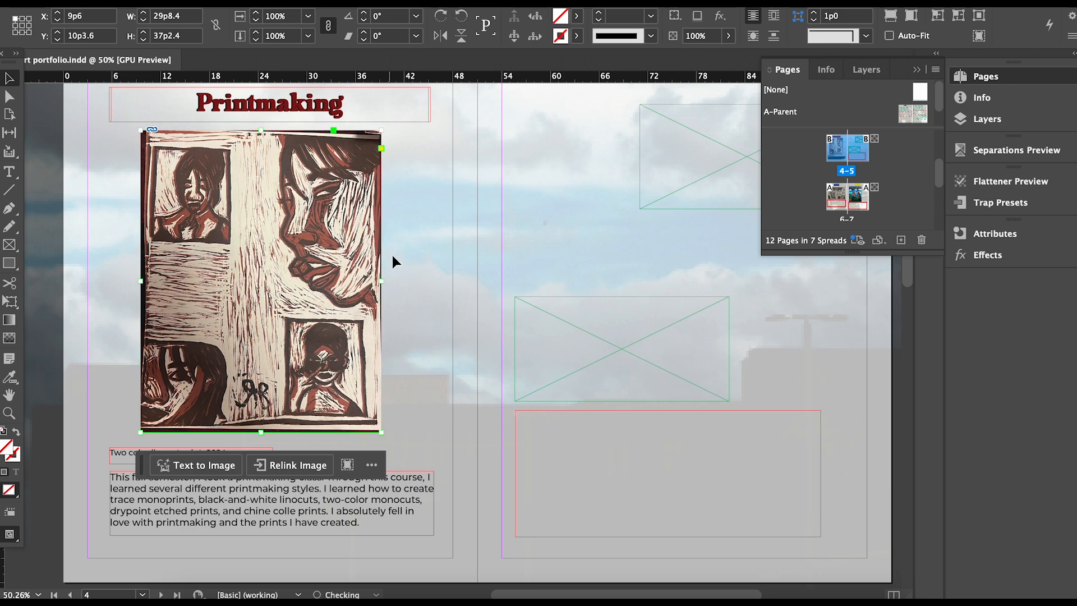
left_click(402, 250)
key("w")
left_click_drag(342, 225, 360, 225)
left_click(584, 127)
Scale the placed print down and crop its frame's left and right sides to the image.
key("w")
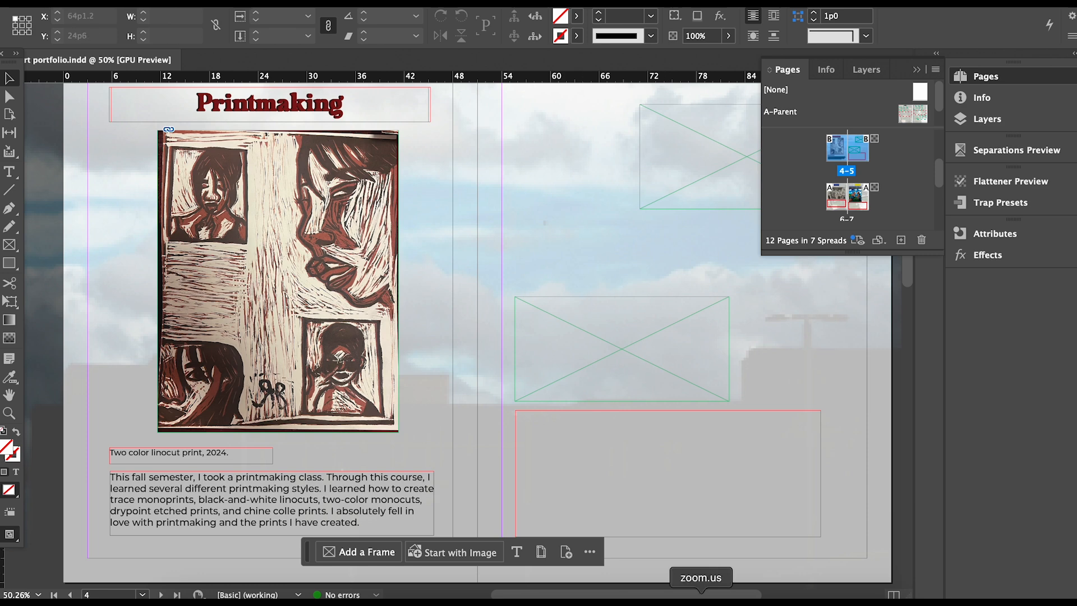
left_click_drag(740, 595, 836, 573)
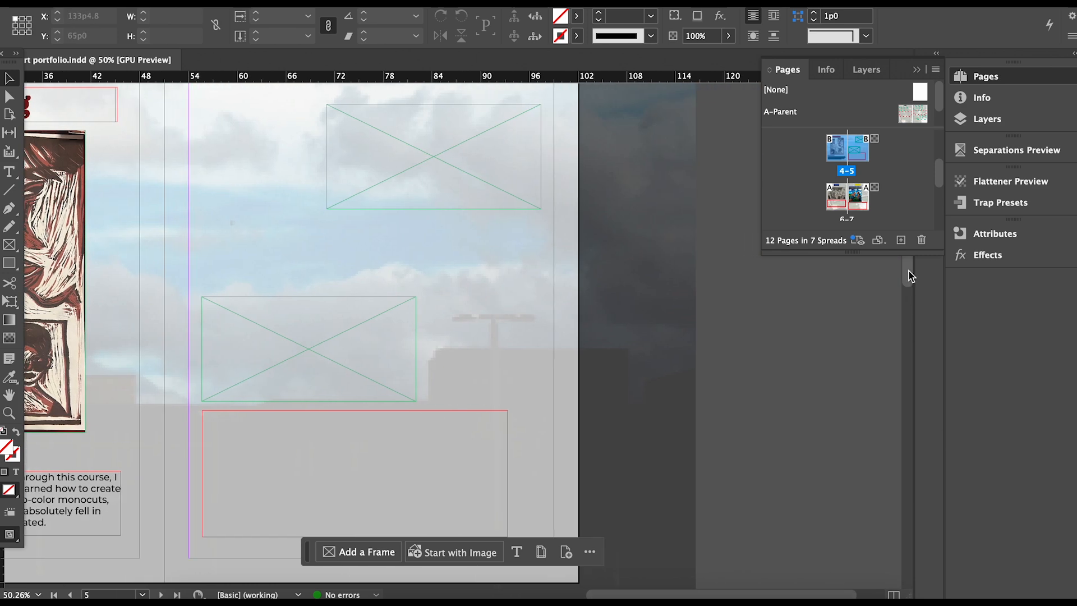
left_click_drag(909, 271, 911, 294)
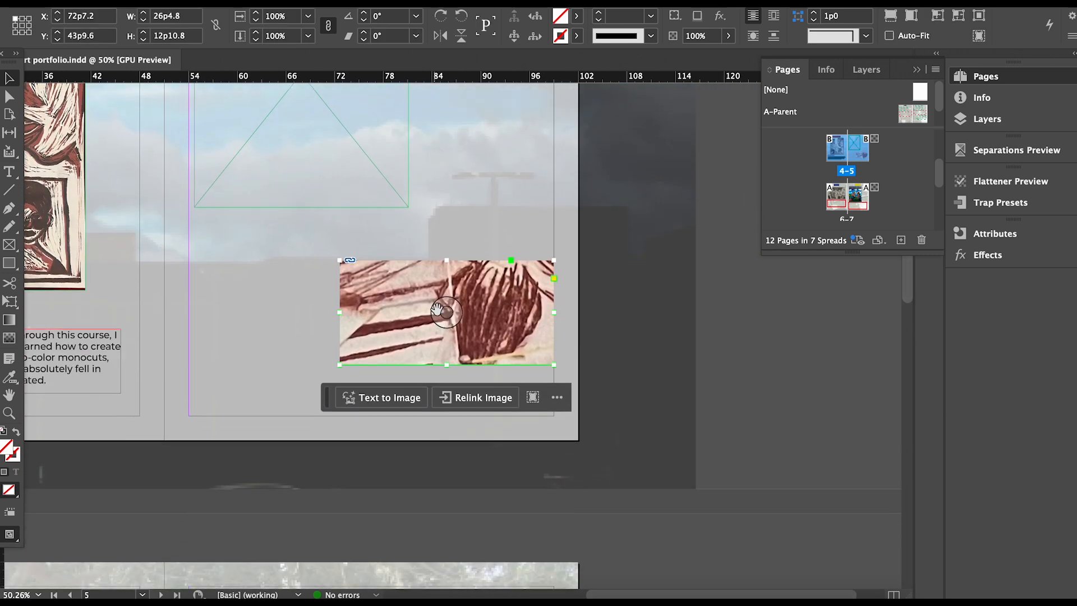
left_click_drag(441, 310, 448, 313)
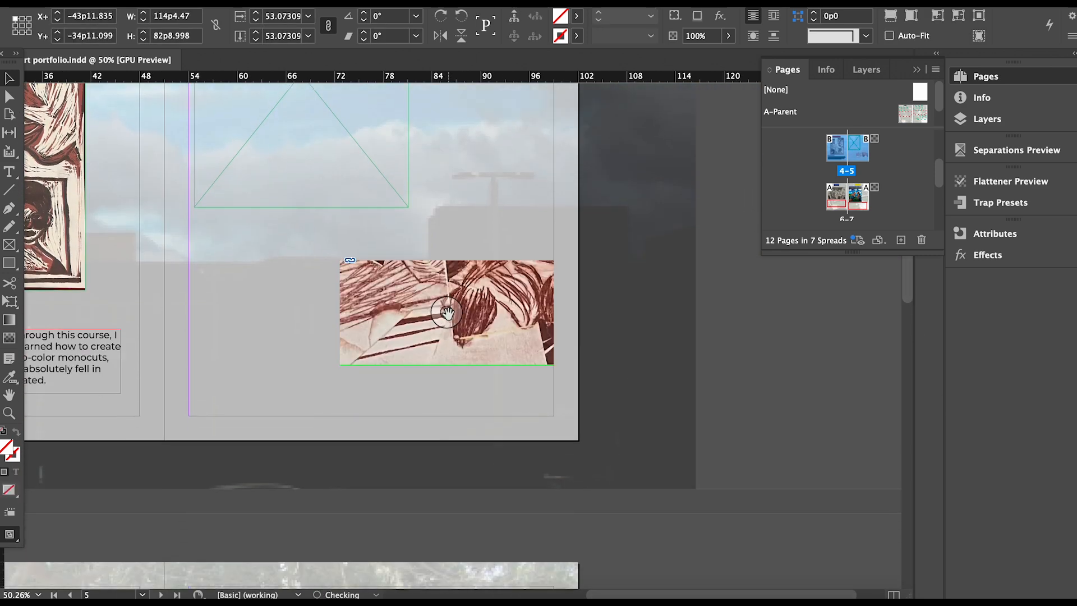
key("super+alt+comma")
key("super+alt+comma")
key("super+alt+comma")
key("super+alt+comma")
key("super+alt+comma")
key("super+alt+comma")
key("super+alt+comma")
key("super+alt+comma")
key("super+alt+comma")
key("super+alt+comma")
key("super+alt+comma")
key("super+alt+comma")
key("super+alt+comma")
key("super+alt+comma")
key("super+alt+comma")
key("super+alt+comma")
key("super+alt+comma")
key("super+alt+comma")
key("super+alt+comma")
key("super+alt+comma")
key("super+comma")
key("super+alt+comma")
key("super+alt+comma")
key("super+alt+comma")
key("super+alt+comma")
key("super+alt+comma")
key("super+alt+comma")
key("super+alt+comma")
key("super+alt+comma")
key("super+alt+comma")
key("super+alt+comma")
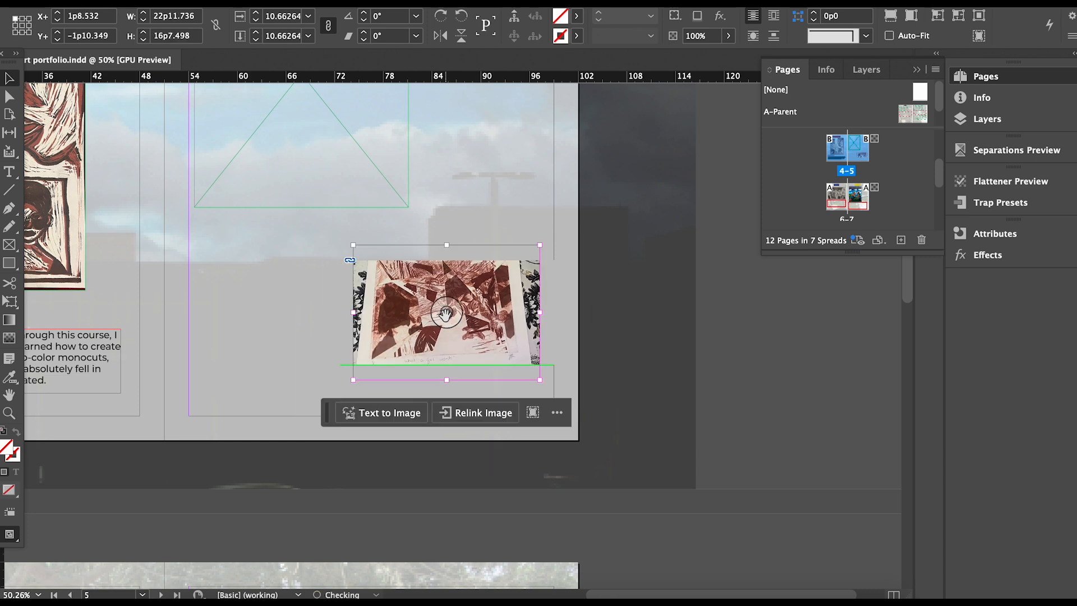
key("super+alt+comma")
key("super+alt+comma")
key("super+alt+comma")
left_click(591, 223)
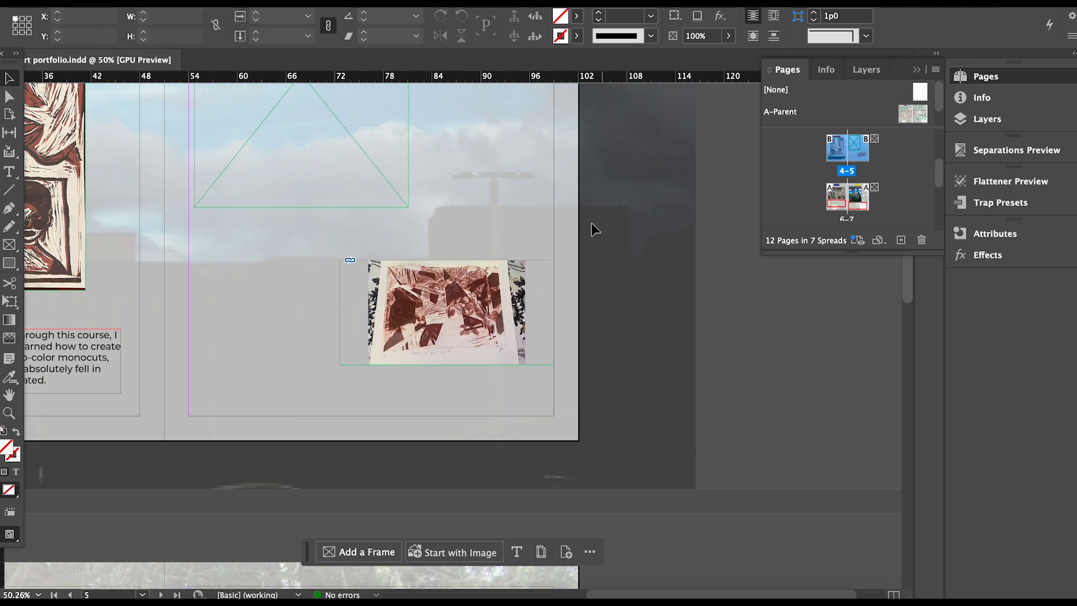
left_click(538, 308)
left_click_drag(553, 312, 518, 313)
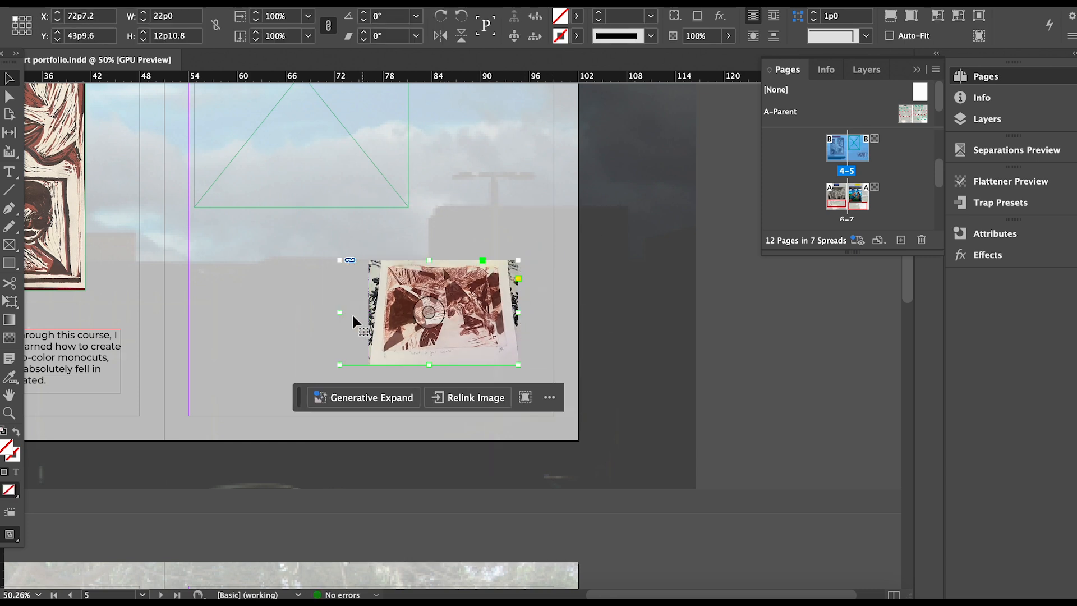
left_click_drag(341, 313, 366, 307)
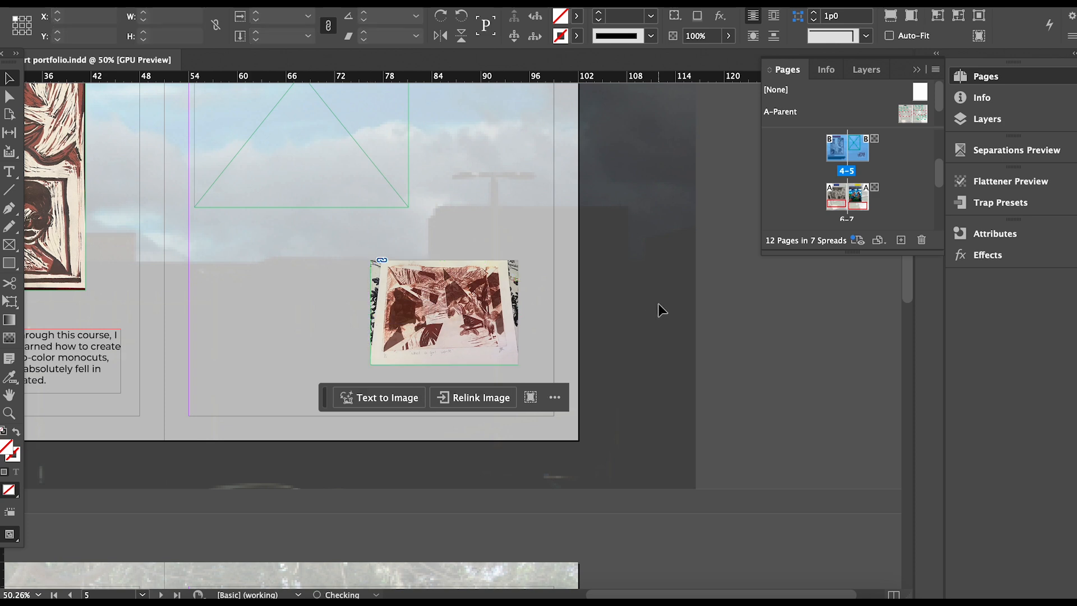
left_click(658, 304)
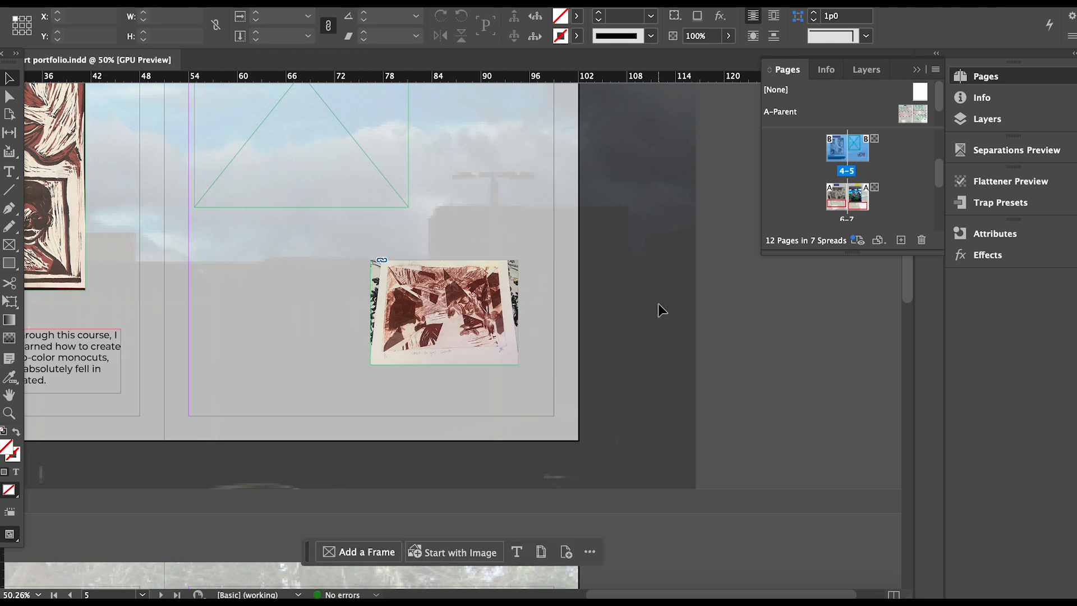
Extend the pencil drawing's frame upward and adjust the drawing's scale inside it.
scroll(658, 304, "up", 5)
left_click(311, 432)
left_click_drag(329, 436, 372, 505)
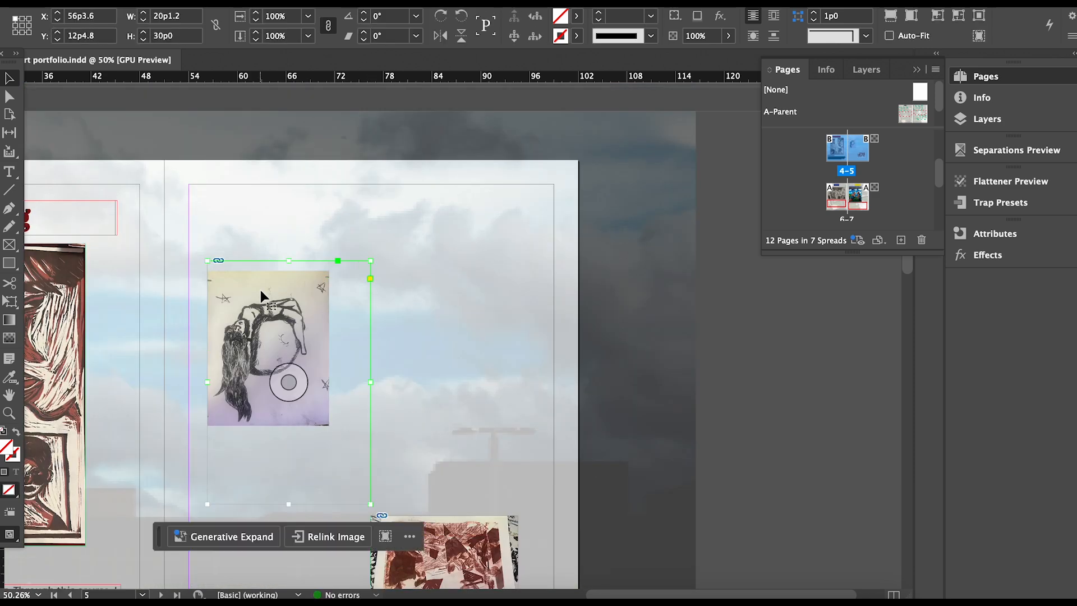
left_click_drag(212, 260, 201, 195)
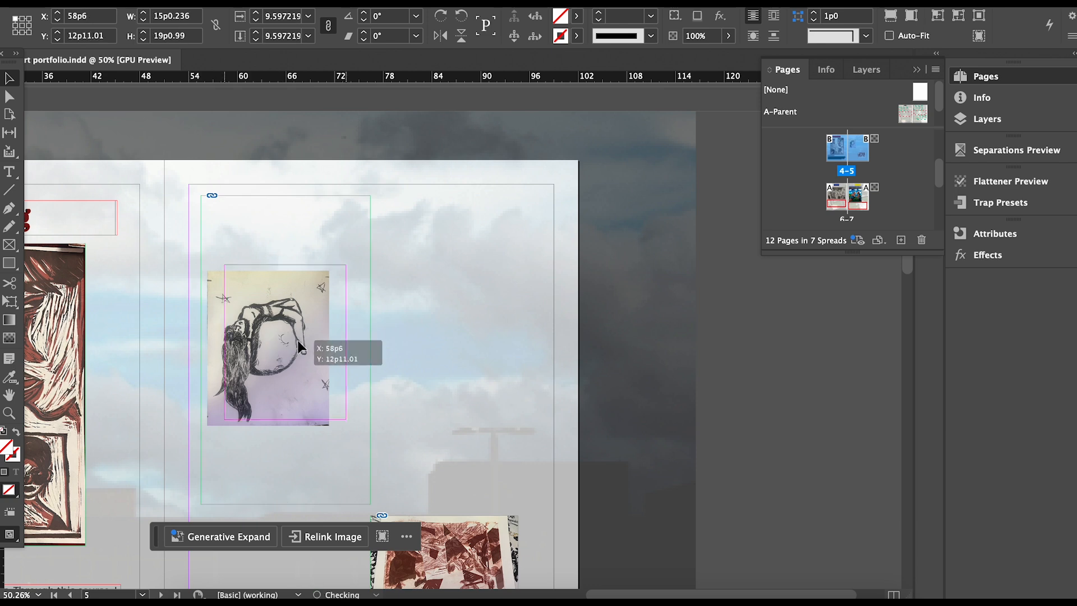
scroll(280, 342, "up", 3)
double_click(285, 337)
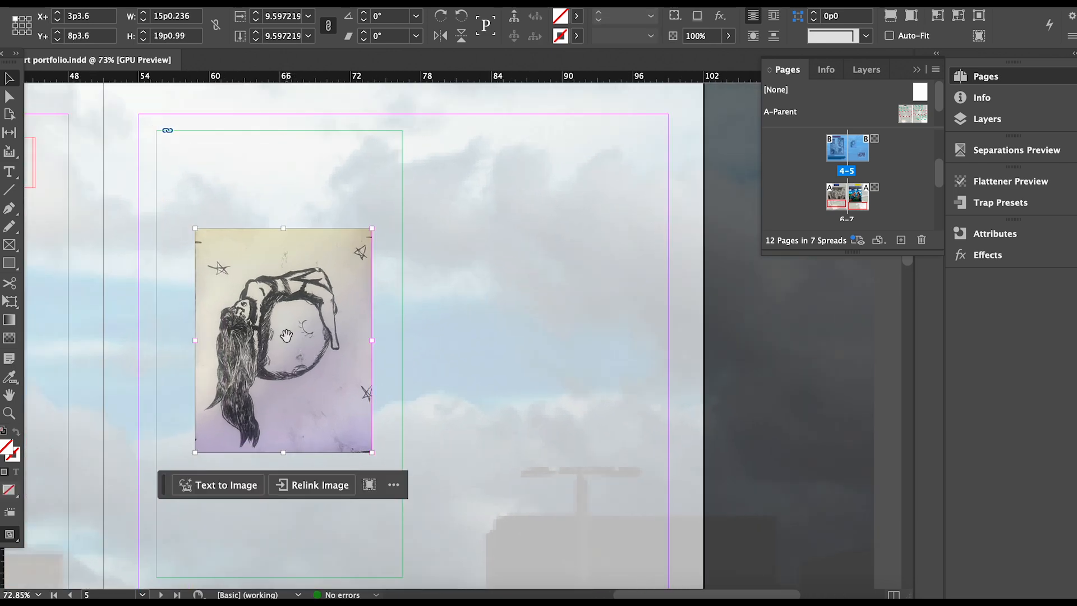
key("super+alt+period")
key("super+alt+period")
key("super+alt+period")
key("super+alt+period")
key("super+alt+period")
key("super+alt+period")
key("super+alt+period")
key("super+alt+period")
key("super+alt+period")
key("super+alt+comma")
key("super+alt+comma")
key("super+alt+comma")
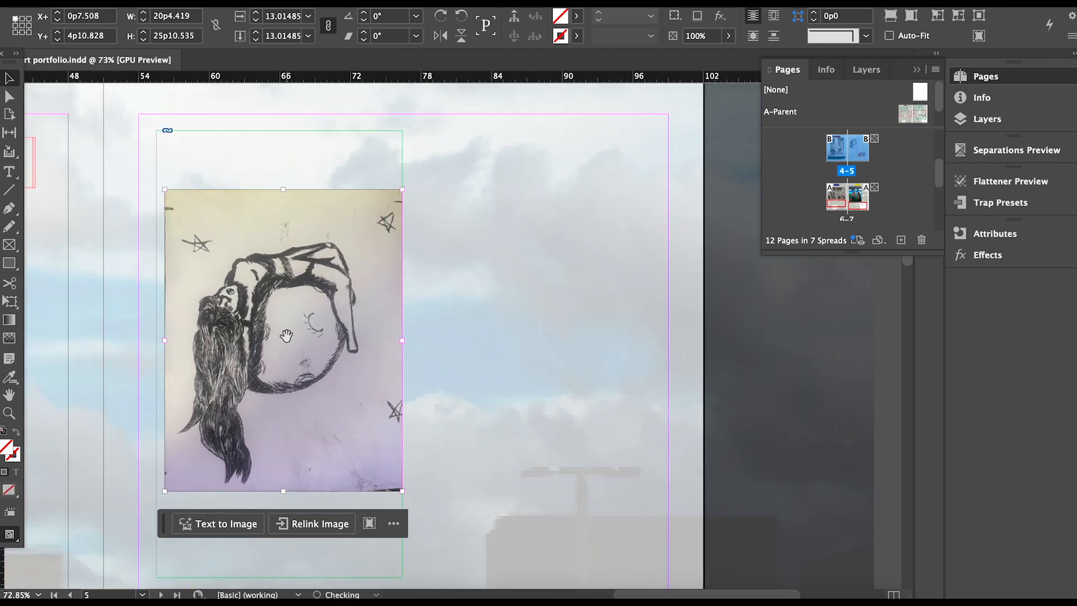
left_click(685, 158)
Crop the drawing frame's top and bottom to the image and move it higher.
left_click(288, 131)
left_click_drag(283, 131, 281, 190)
left_click_drag(285, 577, 286, 496)
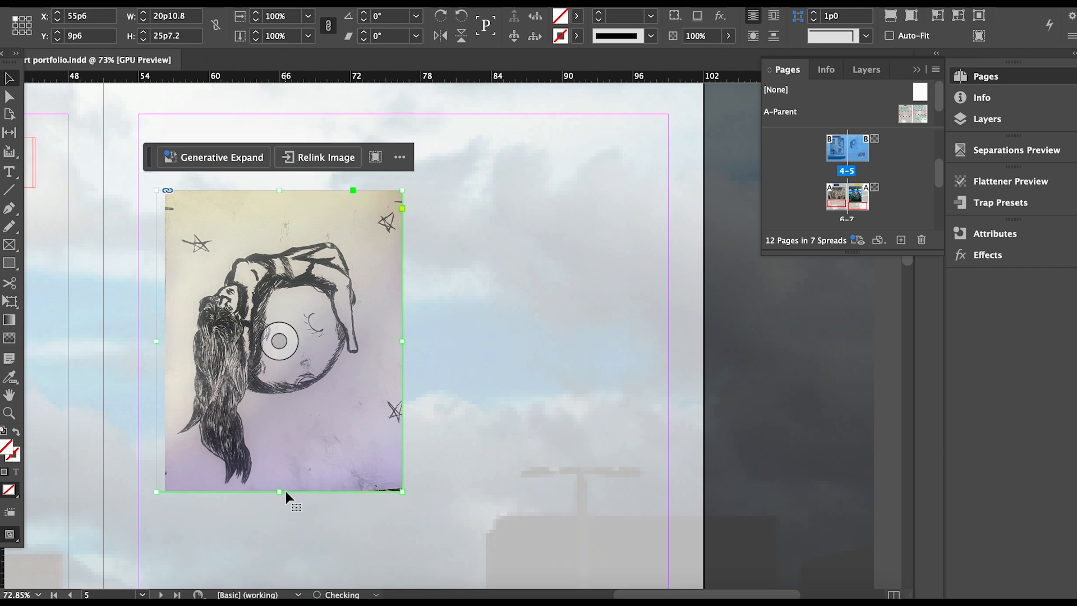
left_click_drag(327, 337, 330, 283)
mouse_move(909, 261)
left_mouse_down()
mouse_move(909, 292)
mouse_move(904, 278)
left_mouse_up()
Enlarge the red print's frame toward the lower left and fill it with the image.
left_click(587, 398)
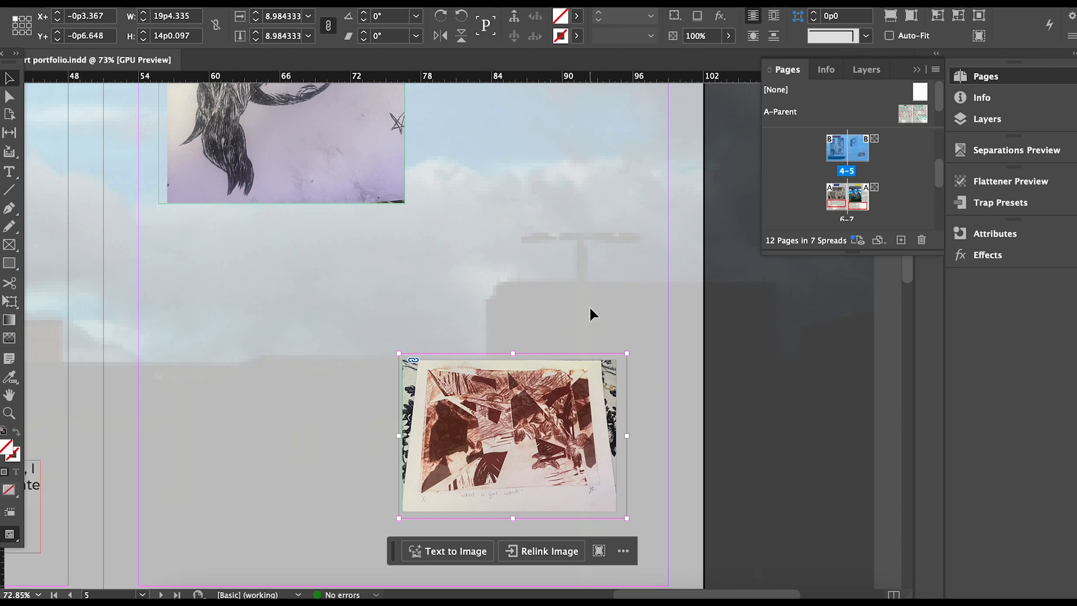
double_click(589, 415)
left_click_drag(588, 415, 592, 332)
key("super+shift+a")
left_click_drag(430, 414, 366, 476)
left_click_drag(504, 369, 476, 393)
key("super+alt+shift+c")
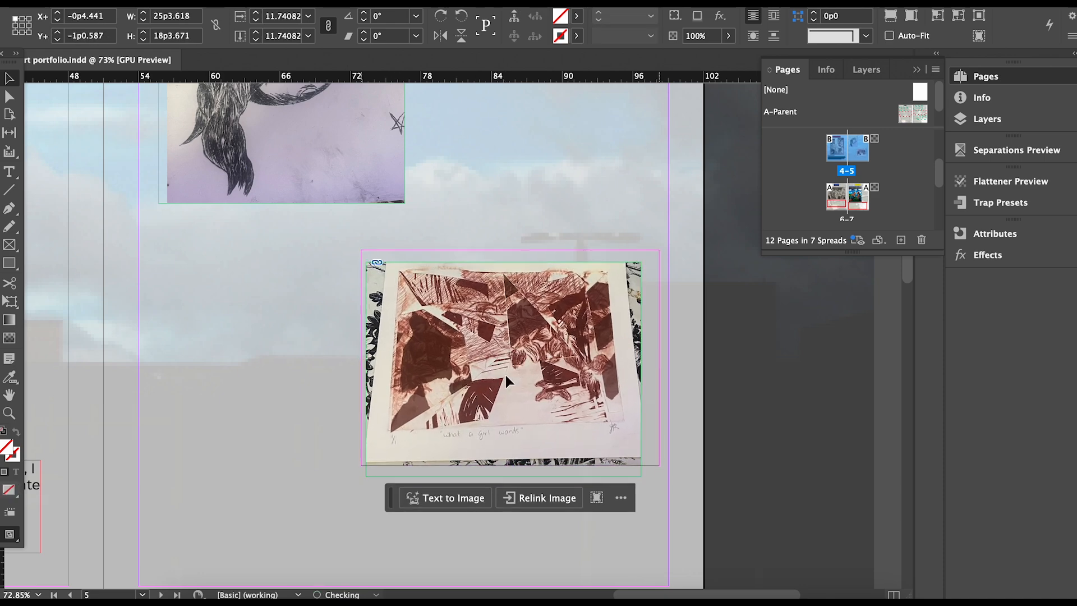
left_click(804, 359)
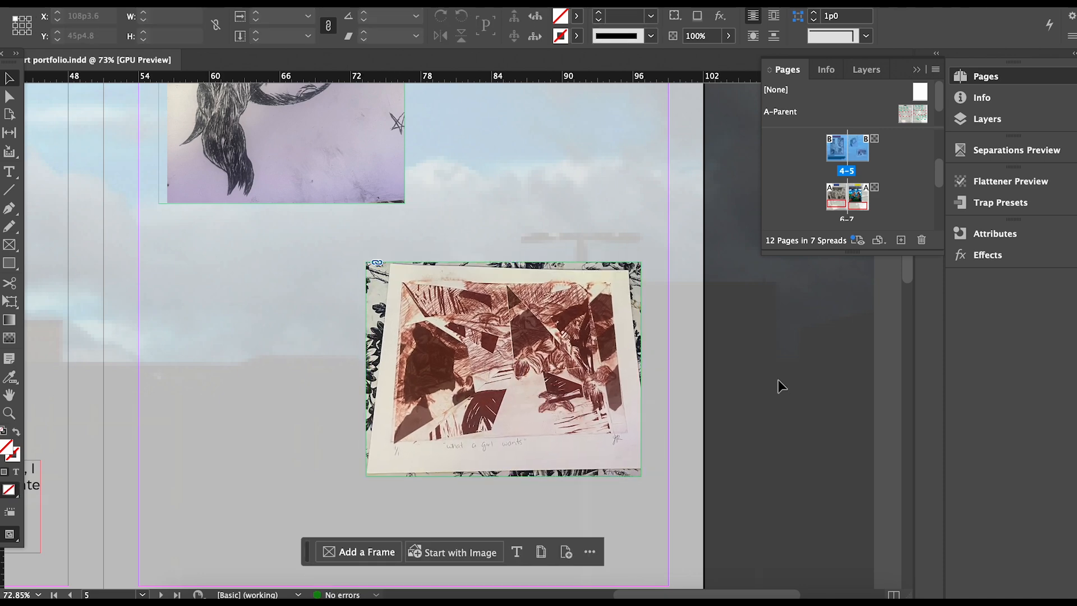
key("super+alt+0")
left_click(614, 418)
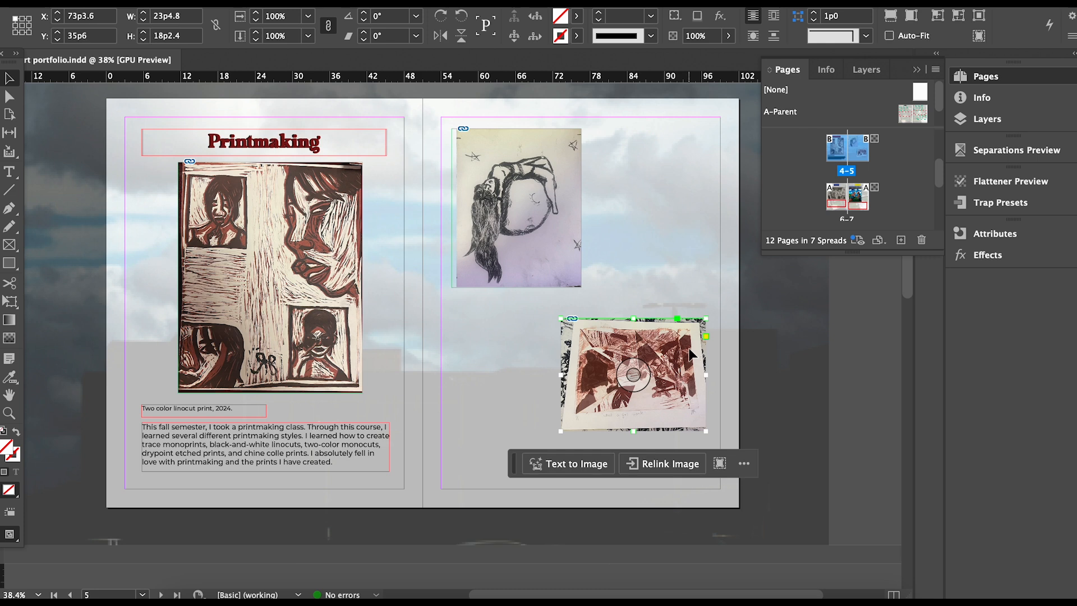
Nudge the red print down, then enlarge the drawing's frame and scale the drawing slightly up inside it.
left_click_drag(691, 354, 695, 384)
left_click(561, 235)
left_click_drag(582, 287, 596, 304)
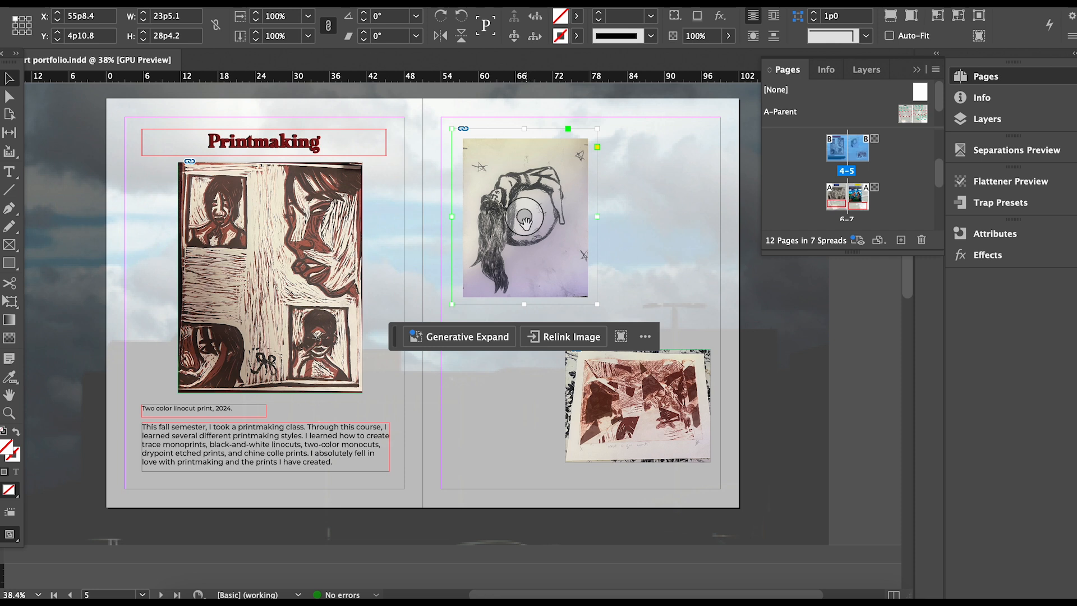
left_click(526, 222)
key("super+alt+period")
key("super+alt+period")
key("super+alt+period")
key("super+alt+period")
key("super+alt+comma")
key("super+alt+comma")
key("super+period")
Reposition the red print up and left and widen its frame on the left side.
left_click(632, 281)
mouse_move(672, 379)
left_mouse_down()
mouse_move(665, 356)
mouse_move(666, 373)
left_mouse_up()
left_click_drag(560, 397, 551, 398)
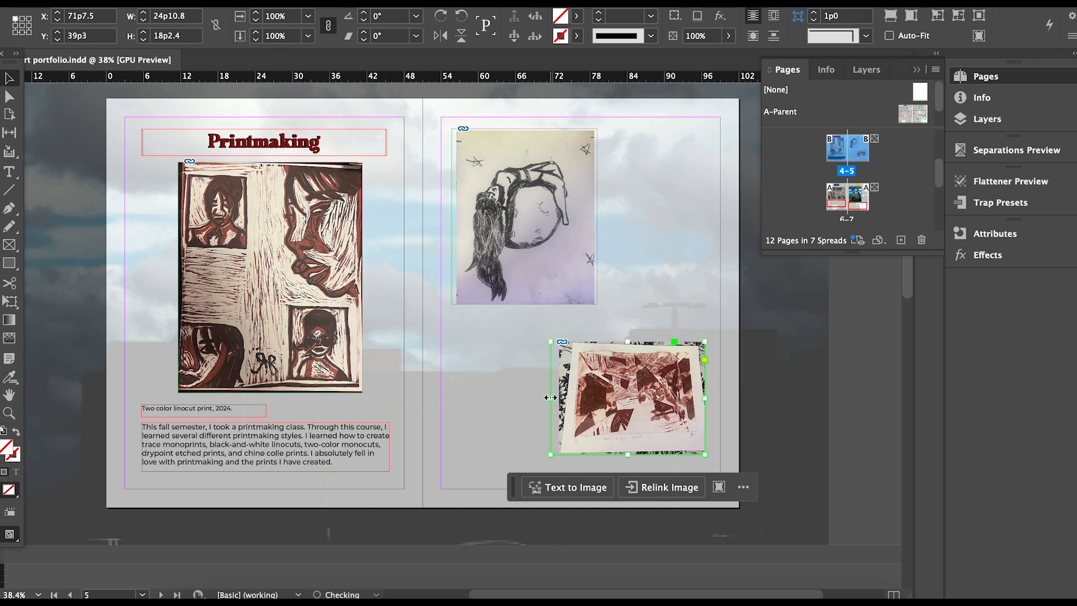
scroll(620, 400, "up", 1)
left_click(627, 398)
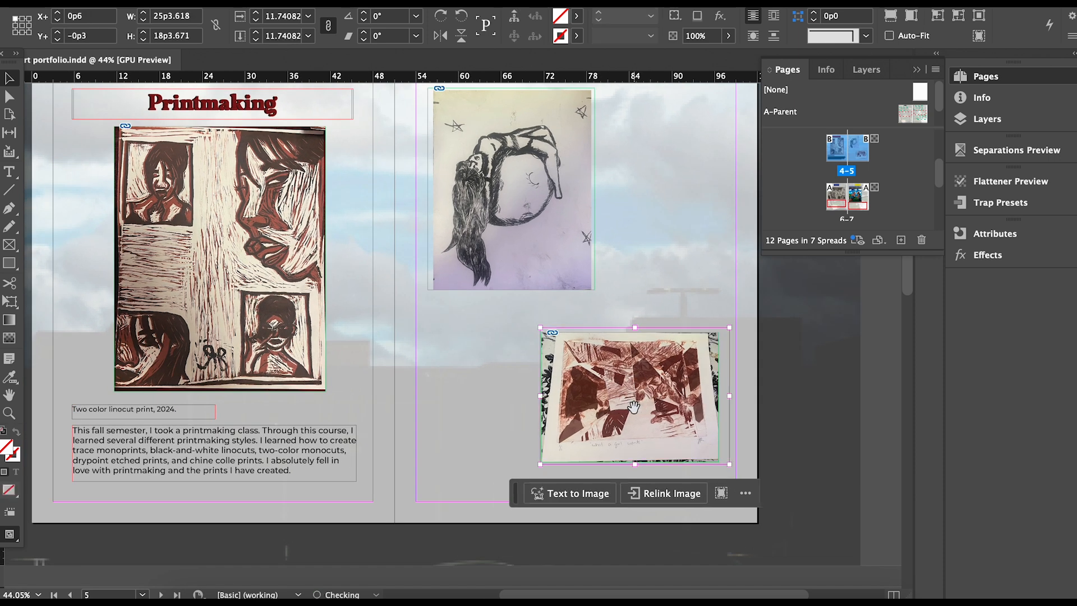
Option-drag a copy of the 'Two color linocut print, 2024.' caption under the drawing.
left_click(767, 415)
left_click(192, 405)
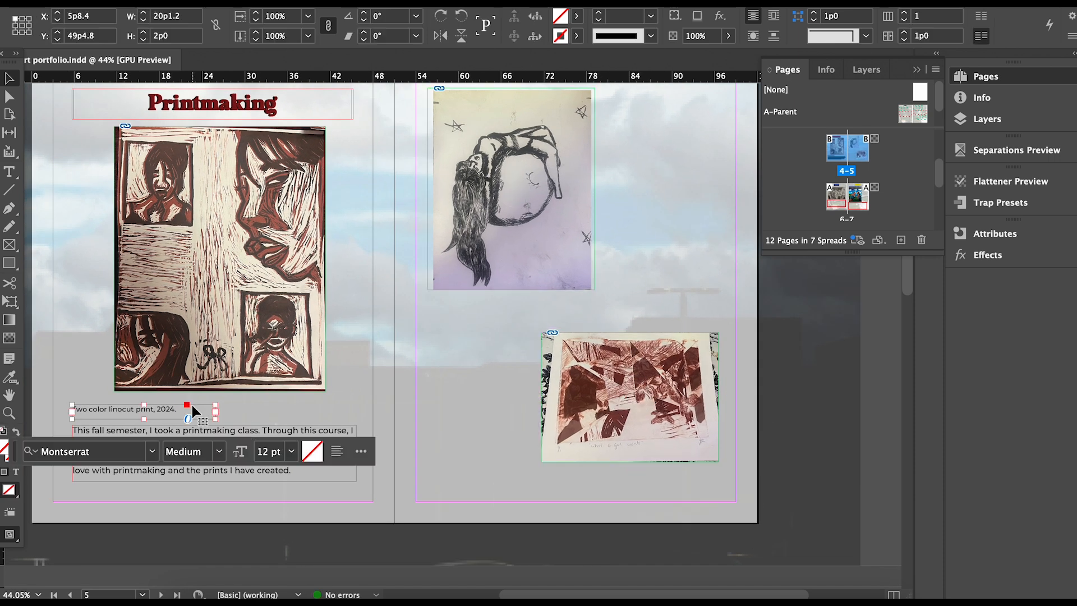
mouse_move(191, 405)
left_mouse_down()
mouse_move(561, 308)
mouse_move(551, 303)
mouse_move(629, 492)
mouse_move(670, 474)
mouse_move(641, 473)
mouse_move(653, 473)
left_mouse_up()
Replace the drawing caption's description with 'Moon Girl Drypoint etching,'.
left_click(497, 304)
scroll(497, 305, "up", 5)
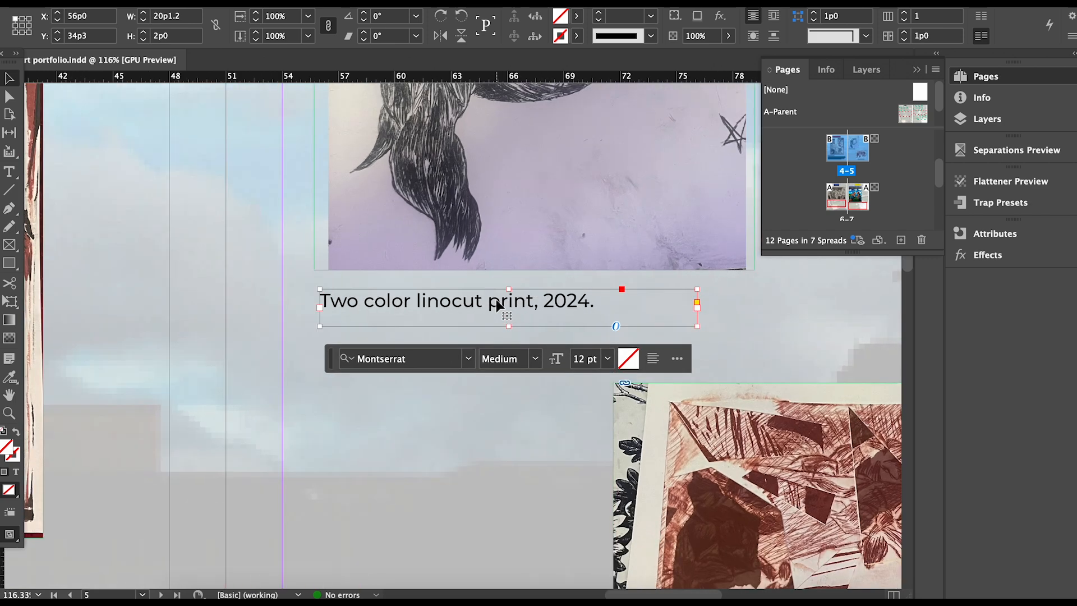
double_click(533, 302)
left_click_drag(533, 302, 310, 298)
key("BackSpace")
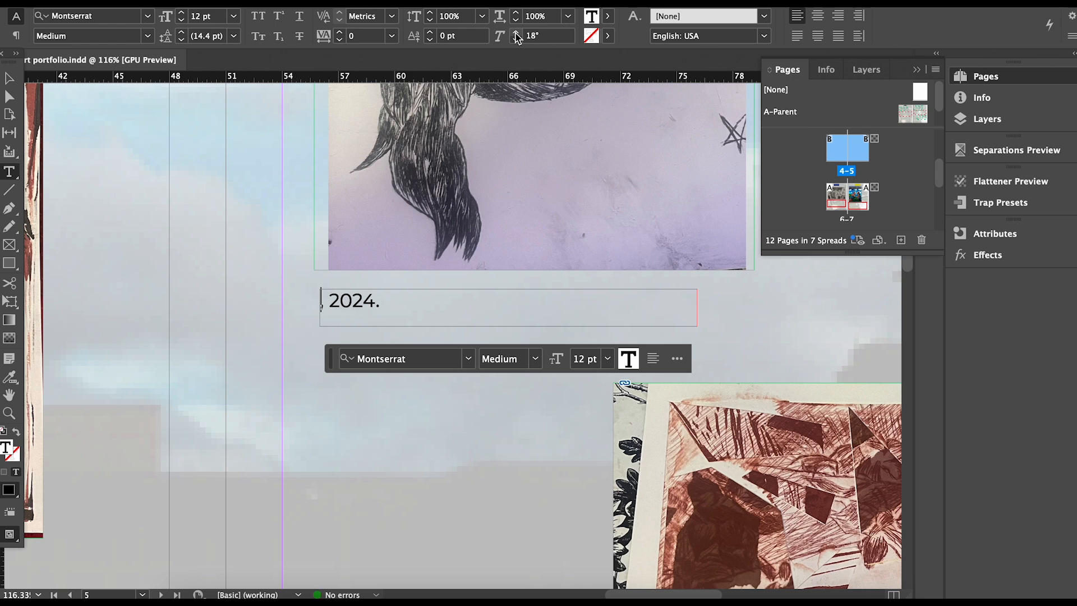
type("mo")
key("BackSpace")
key("BackSpace")
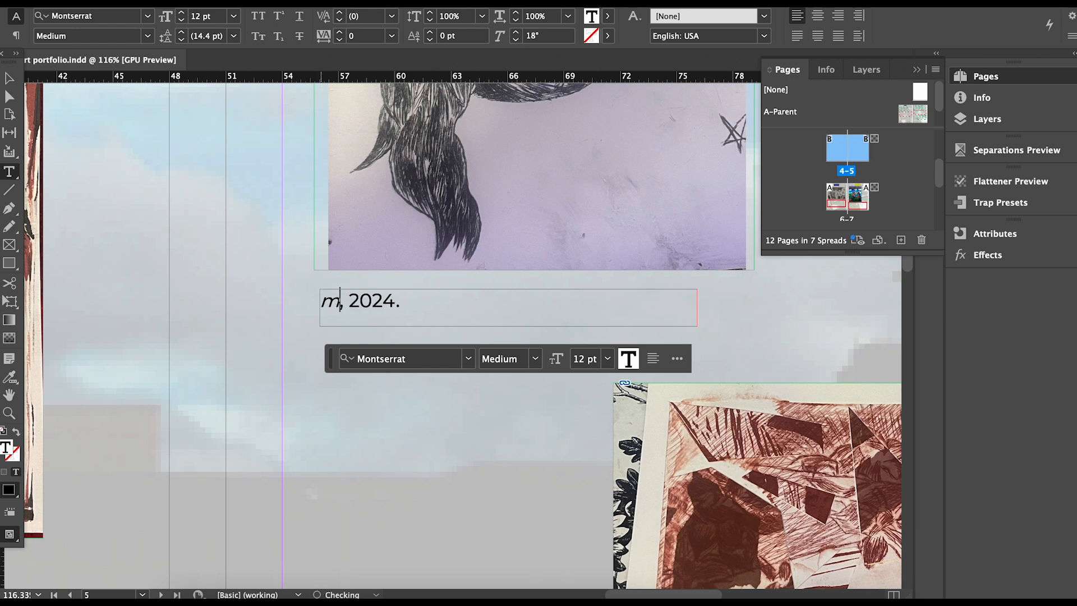
key("BackSpace")
type("Moon Girl")
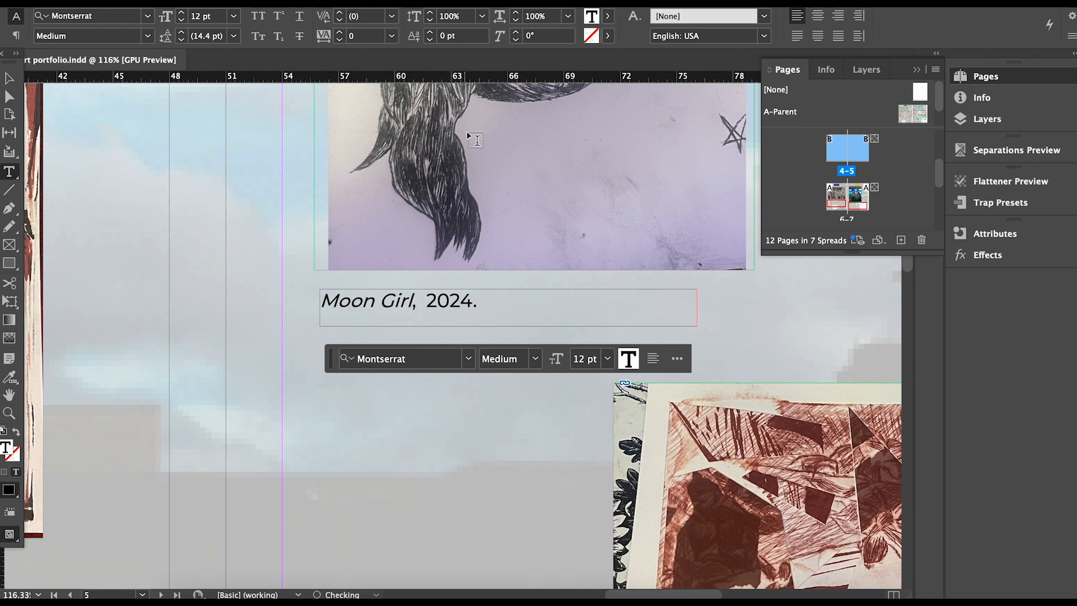
type(" D")
type("rypoint etching")
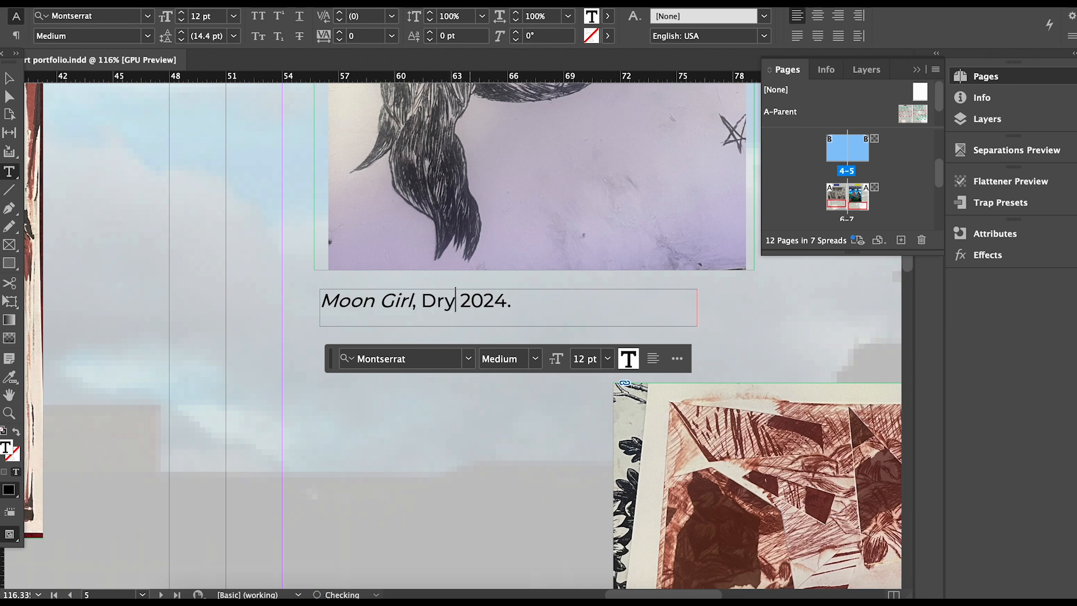
type(",")
mouse_move(914, 279)
left_mouse_down()
mouse_move(914, 313)
mouse_move(911, 281)
left_mouse_up()
left_click(661, 551)
left_click_drag(677, 591, 729, 591)
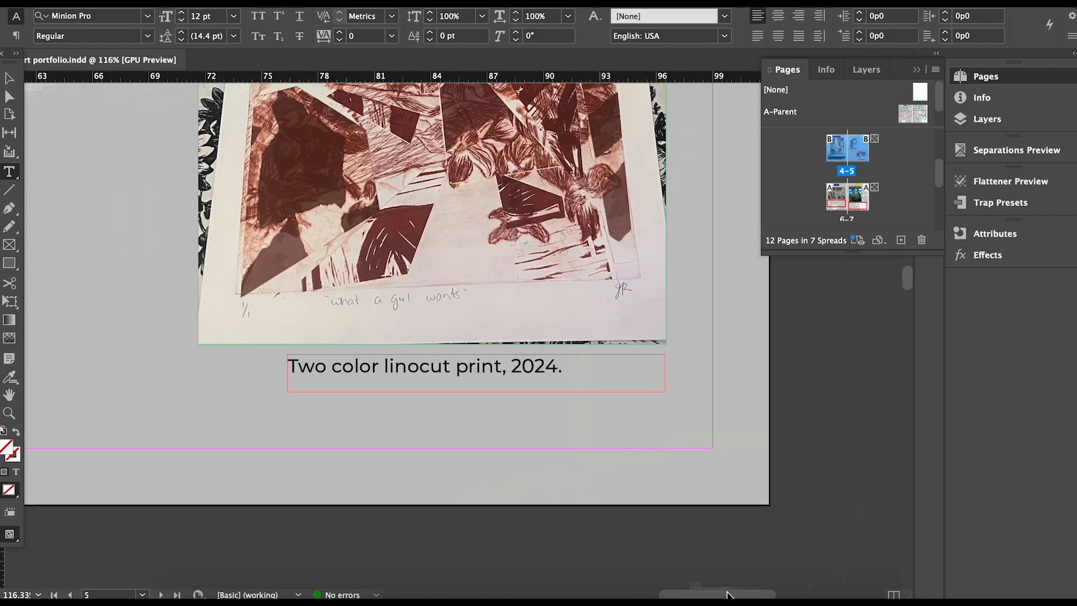
Change the print caption to 'Chine Colle' and start the title 'What a Girl Wants' at its beginning.
triple_click(507, 358)
left_click_drag(504, 363, 245, 367)
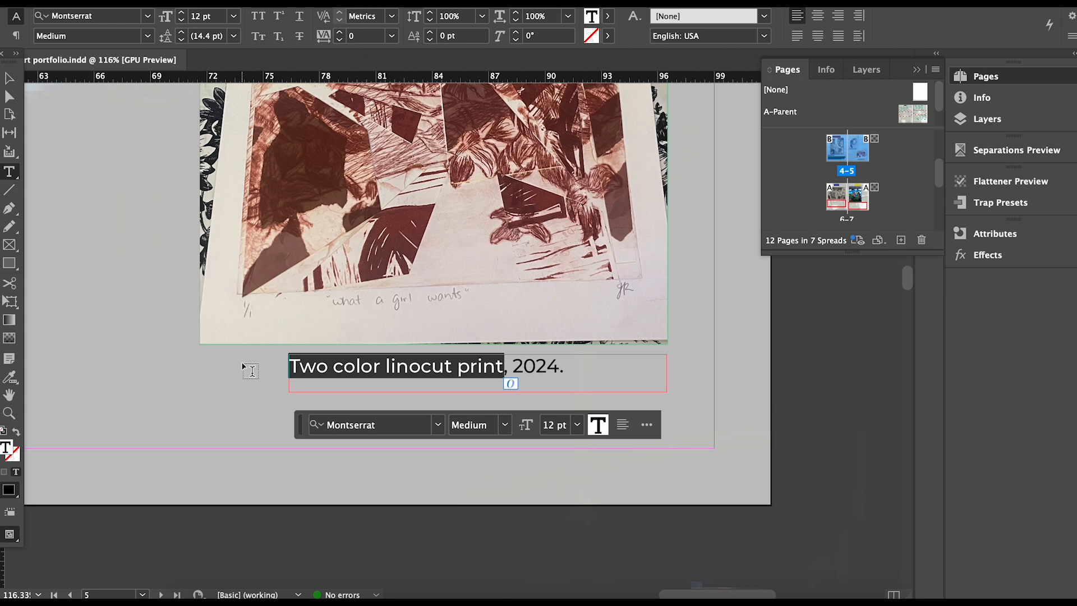
type("Chine Colle")
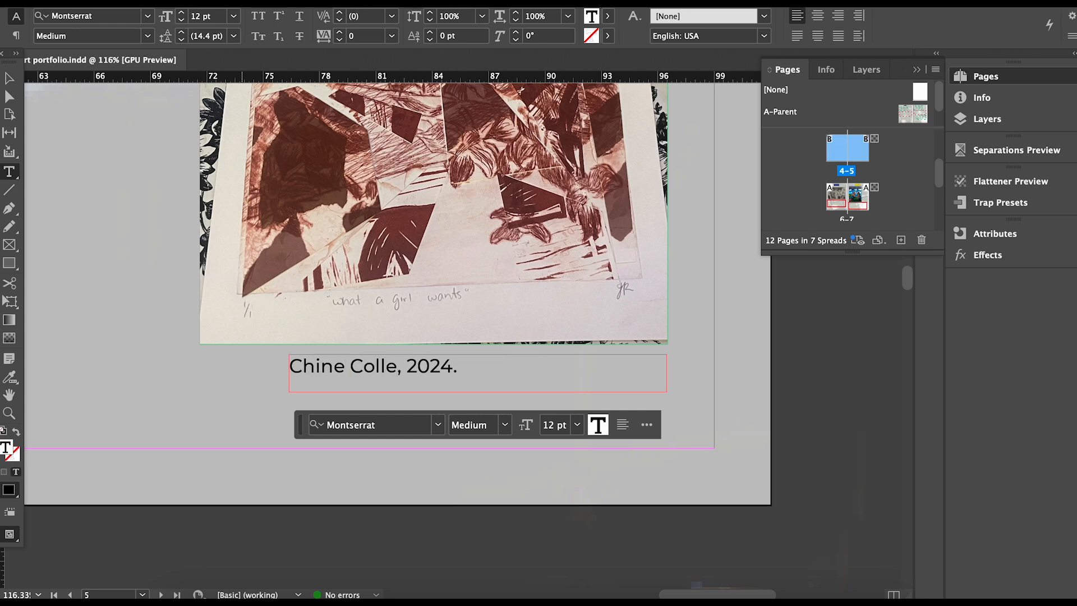
left_click(293, 360)
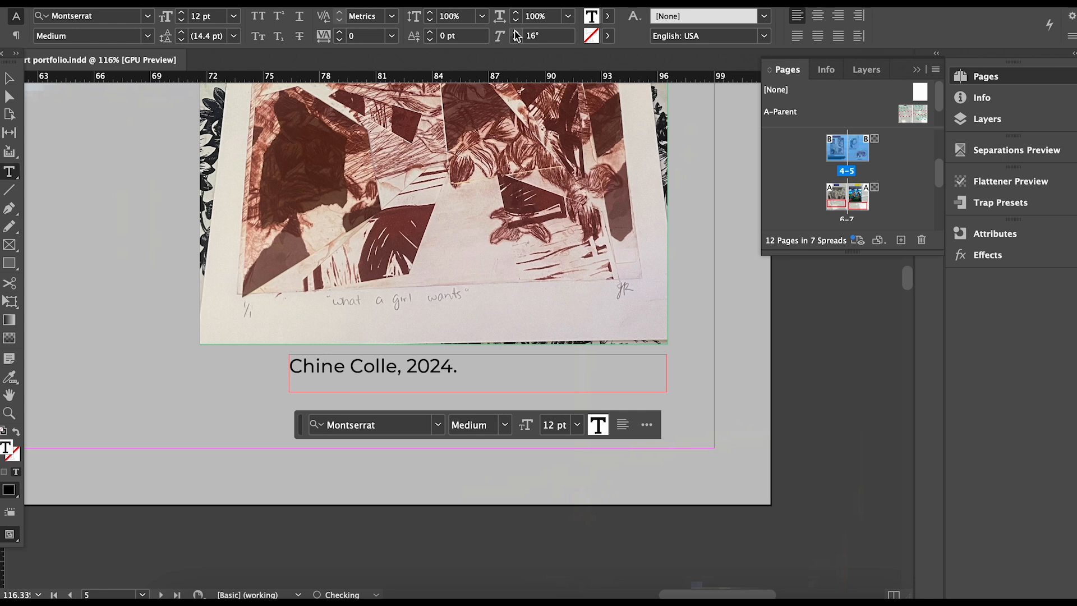
type("What a G")
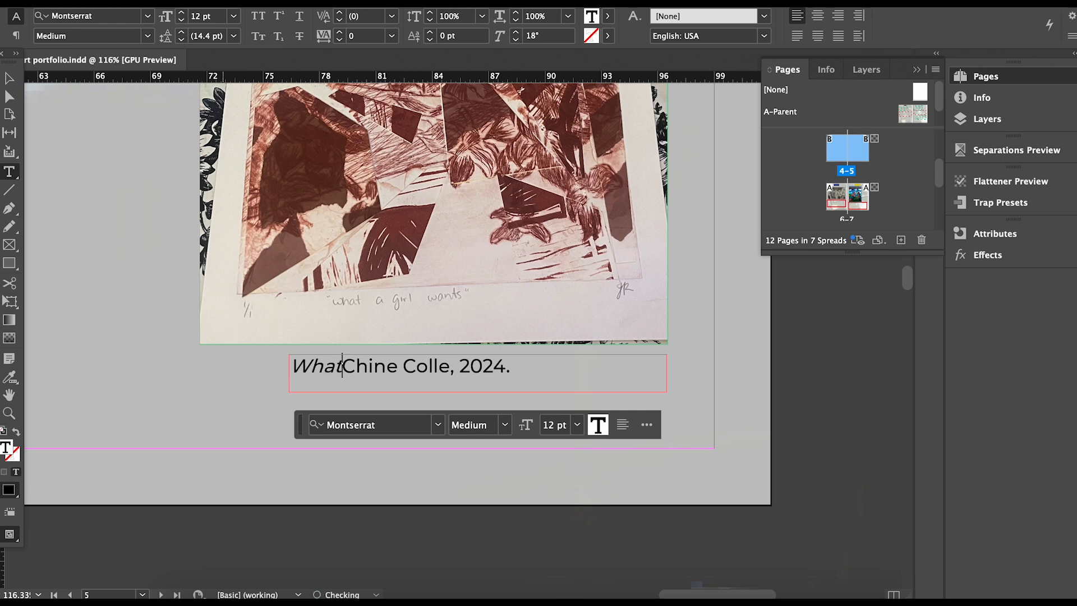
type("irl Wants")
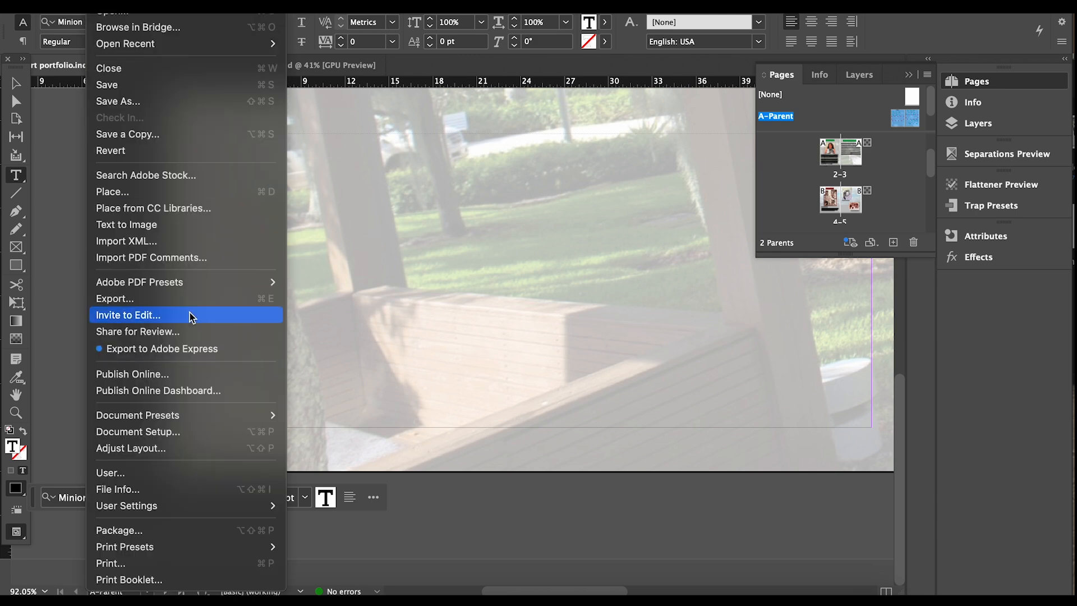
Insert a Current Page Number marker in the A-Parent's lower-left text frame.
mouse_move(216, 6)
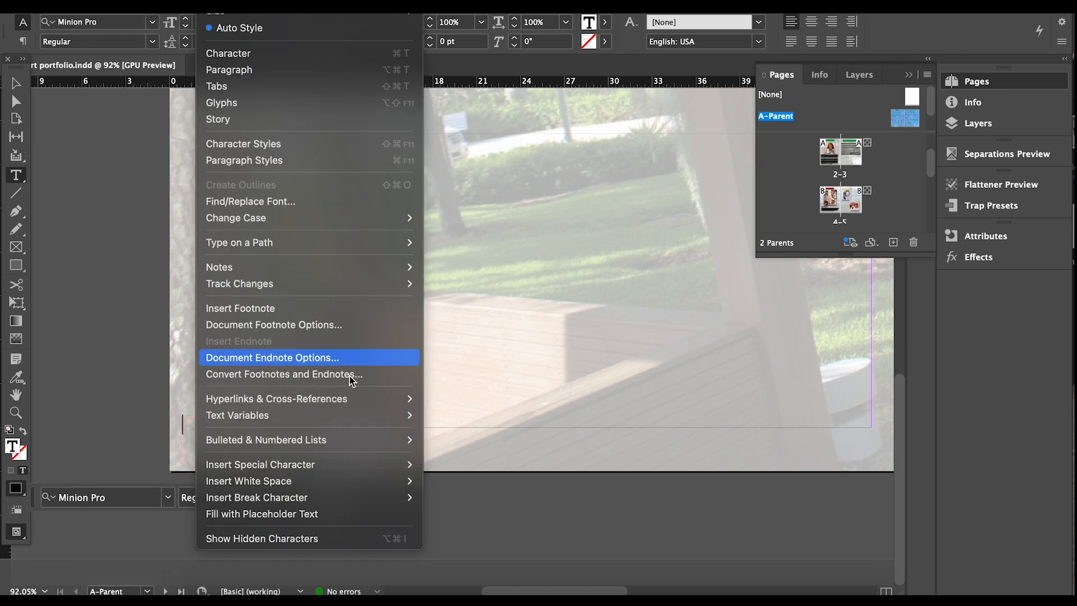
mouse_move(352, 465)
mouse_move(438, 469)
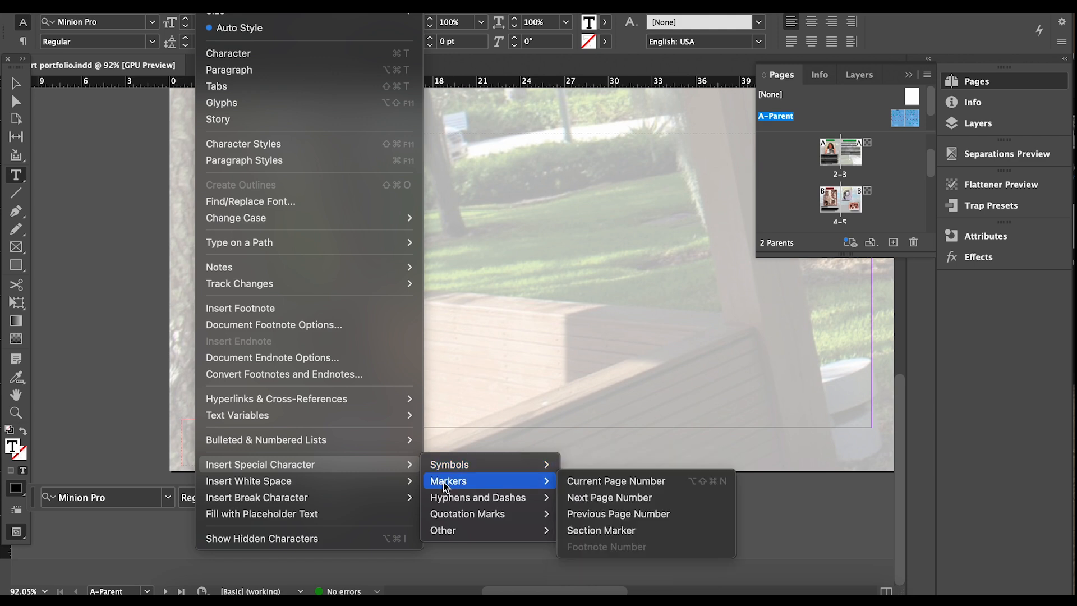
left_click(575, 482)
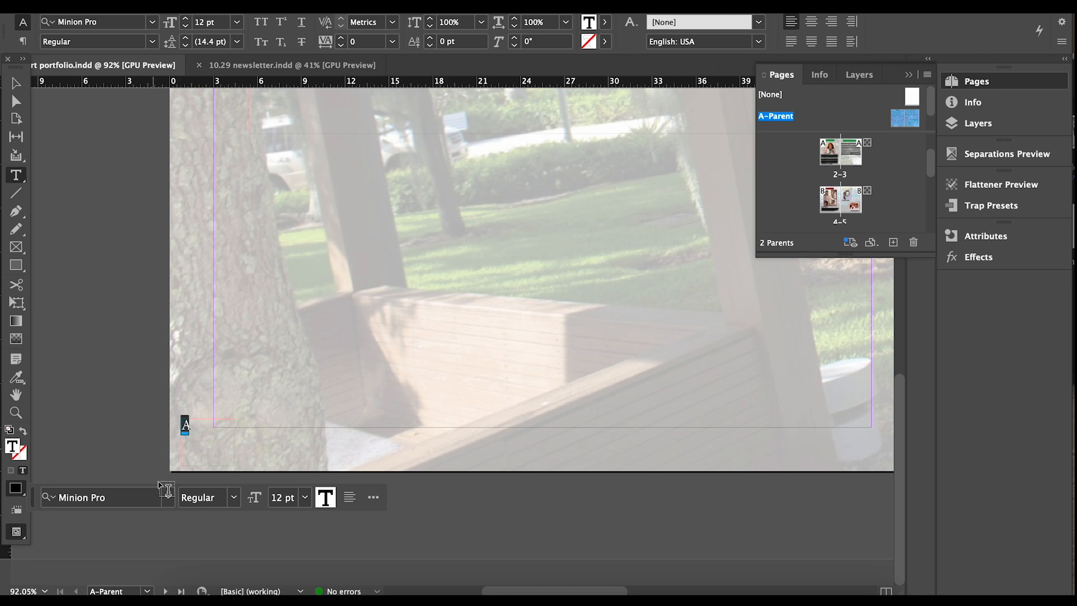
Set the page-number marker to Milky Vintage at 36 pt.
left_click(168, 497)
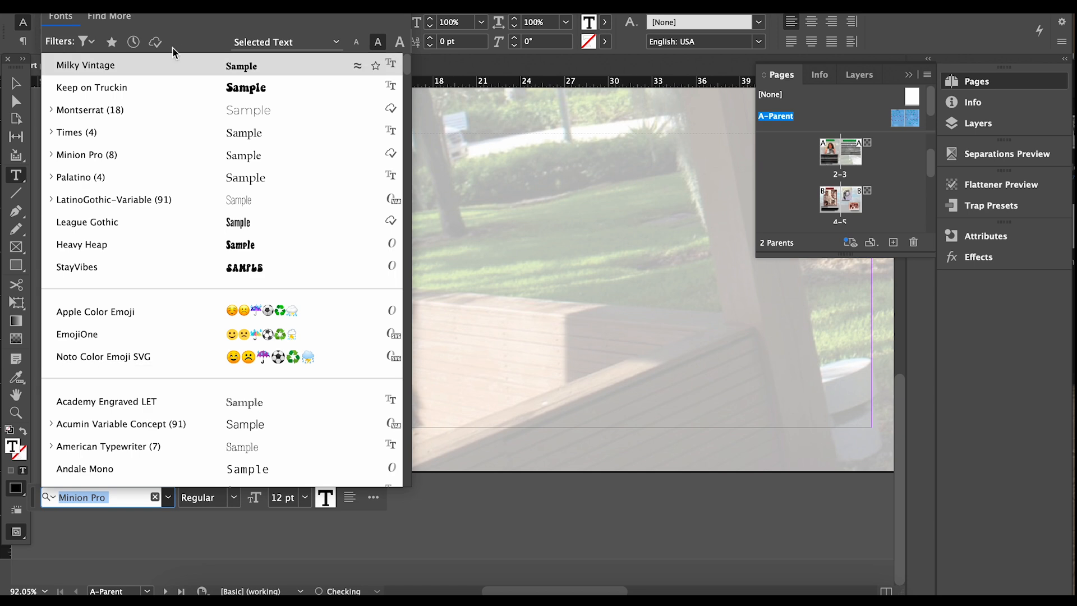
left_click(233, 69)
left_click(234, 497)
left_click(303, 498)
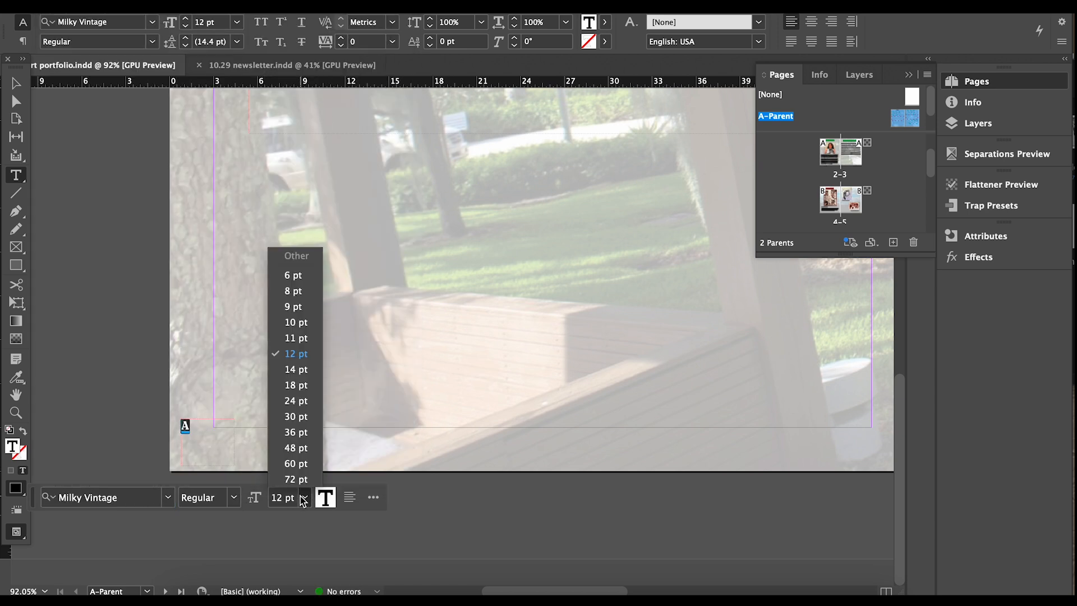
left_click(297, 385)
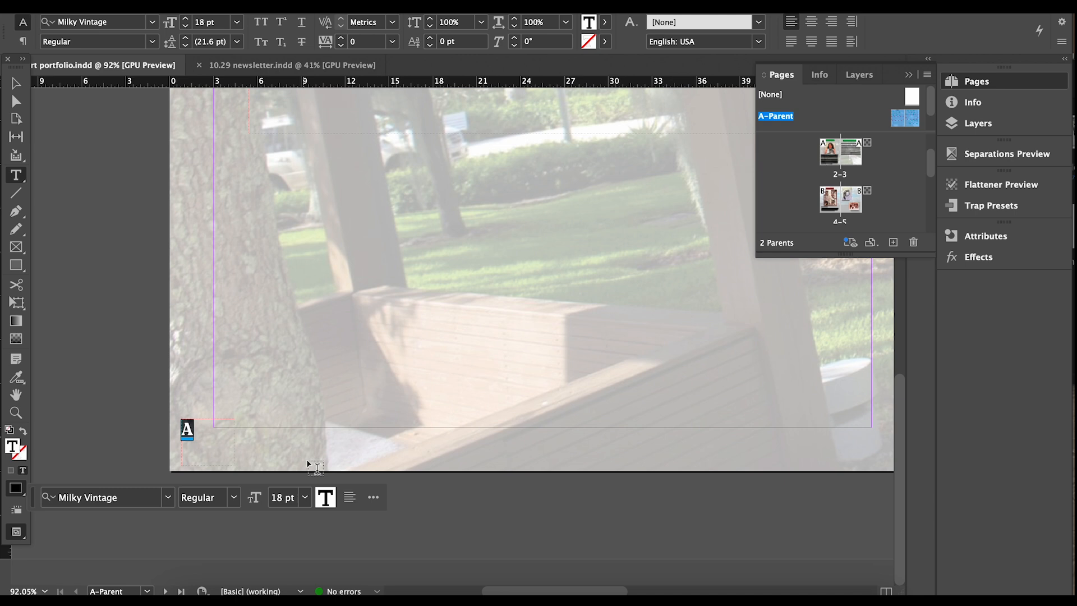
left_click(308, 498)
left_click(308, 423)
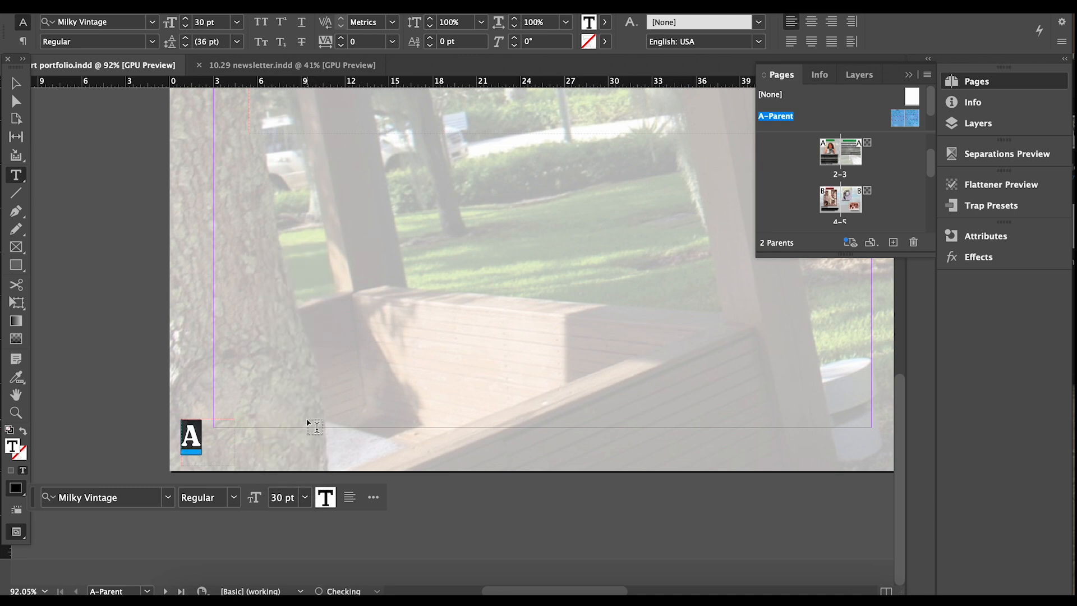
left_click(305, 498)
left_click(298, 432)
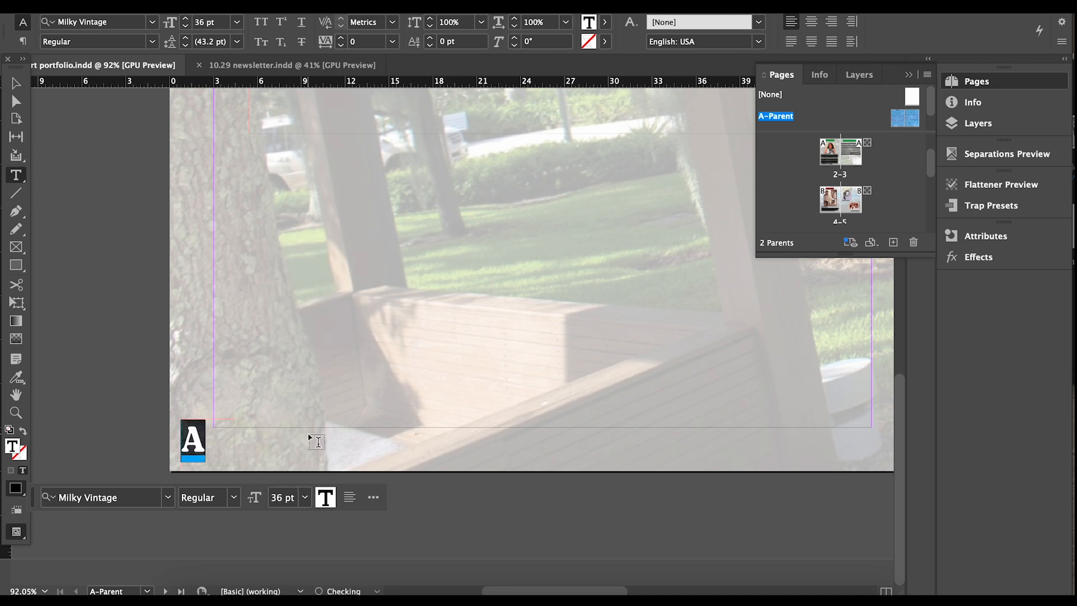
Narrow the page-number frame, then undo the accidentally threaded text frames.
left_click(16, 83)
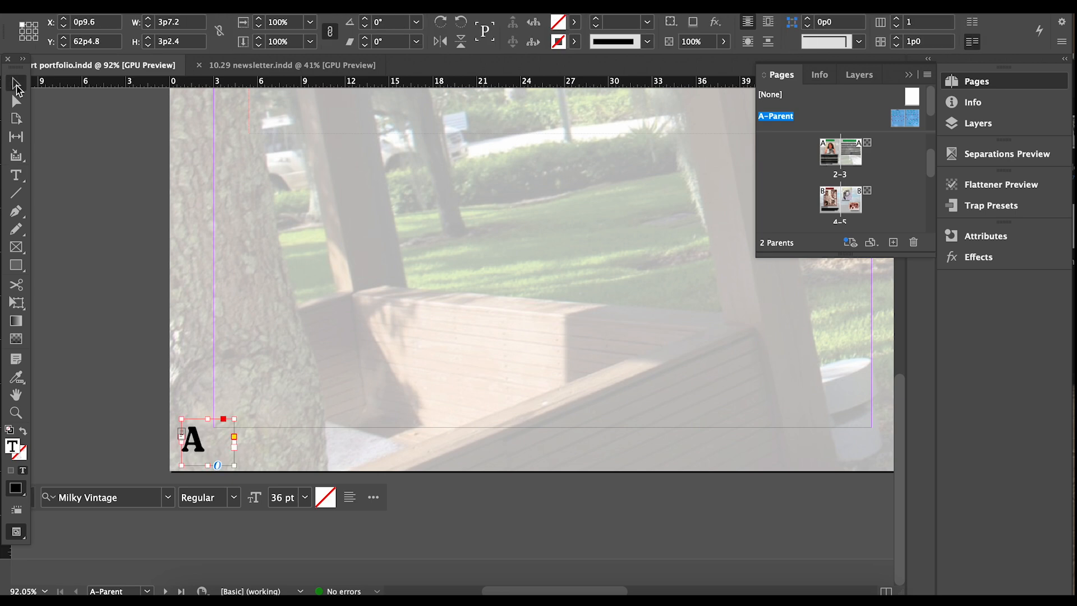
left_click_drag(234, 441, 198, 464)
left_click_drag(197, 421, 197, 424)
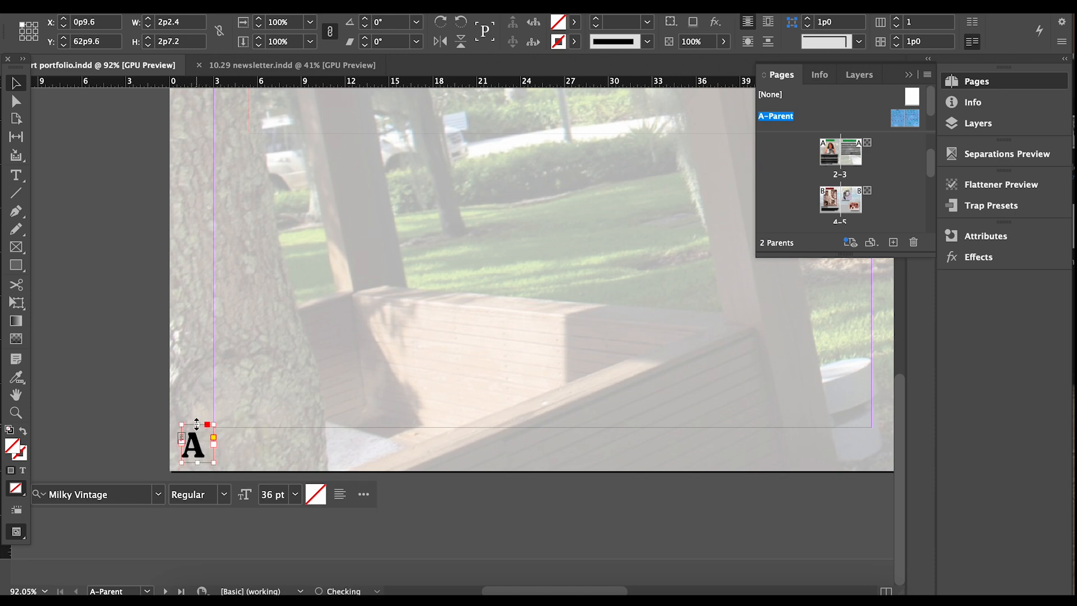
left_click(214, 447)
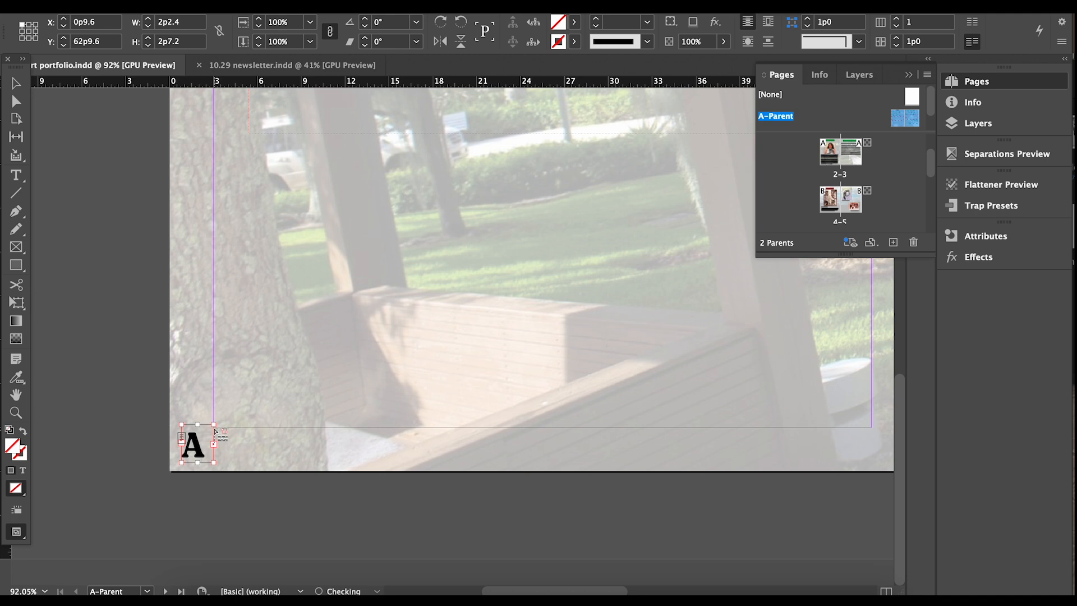
left_click(233, 436)
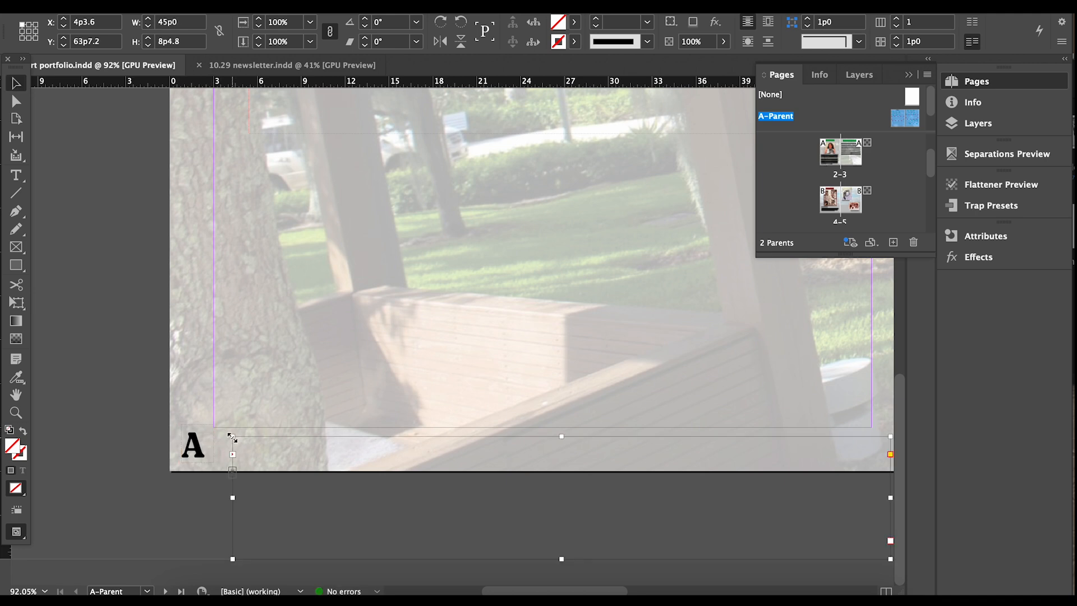
key("ctrl+z")
left_click(89, 360)
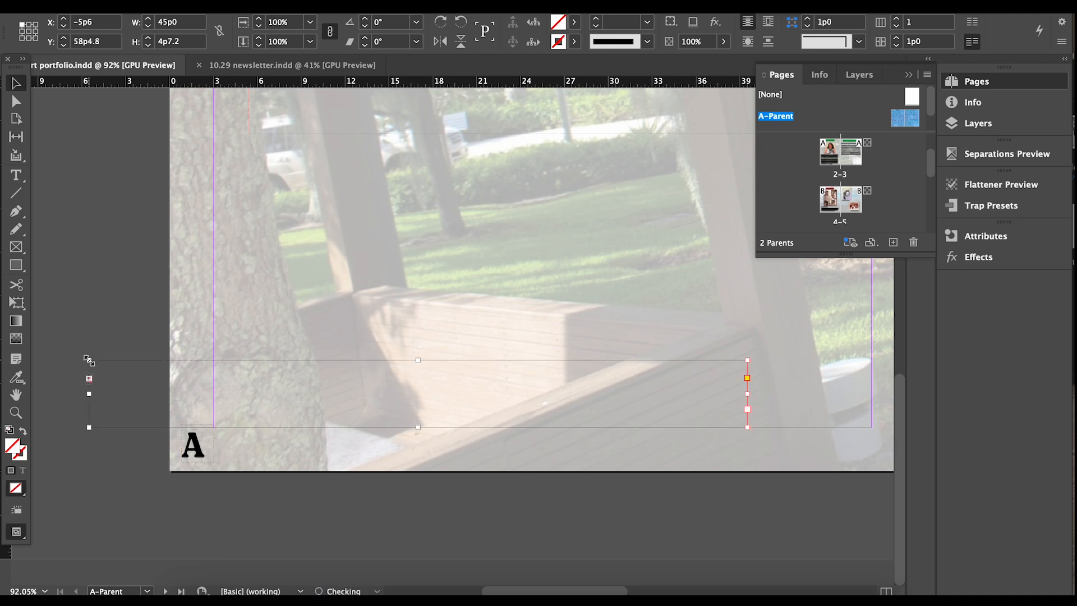
key("Delete")
Shrink the A frame to fit its marker and nudge it into the lower-left corner.
left_click(205, 459)
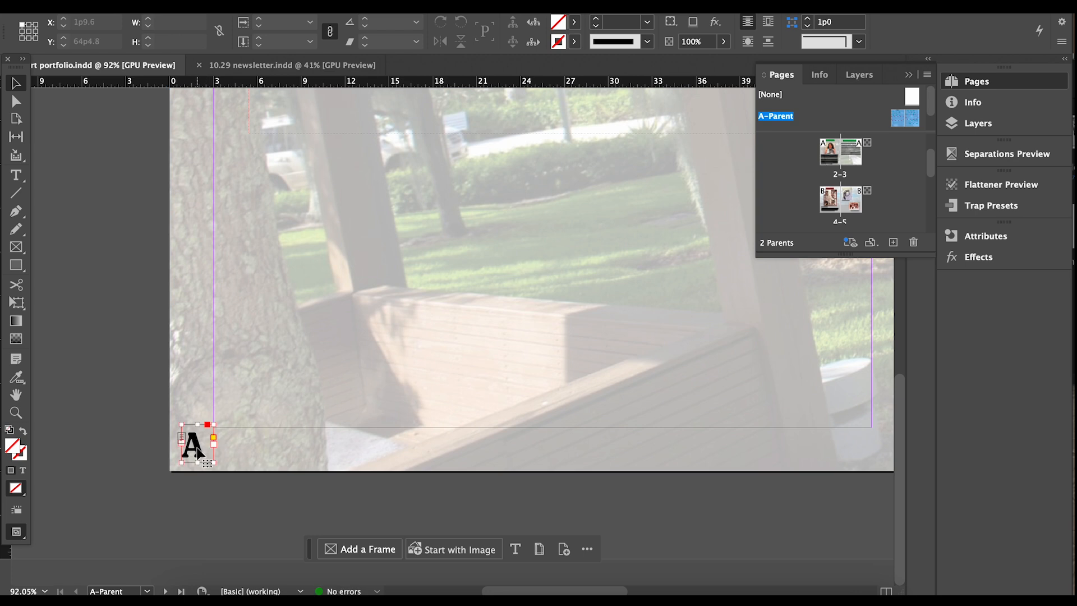
left_click_drag(216, 463, 206, 462)
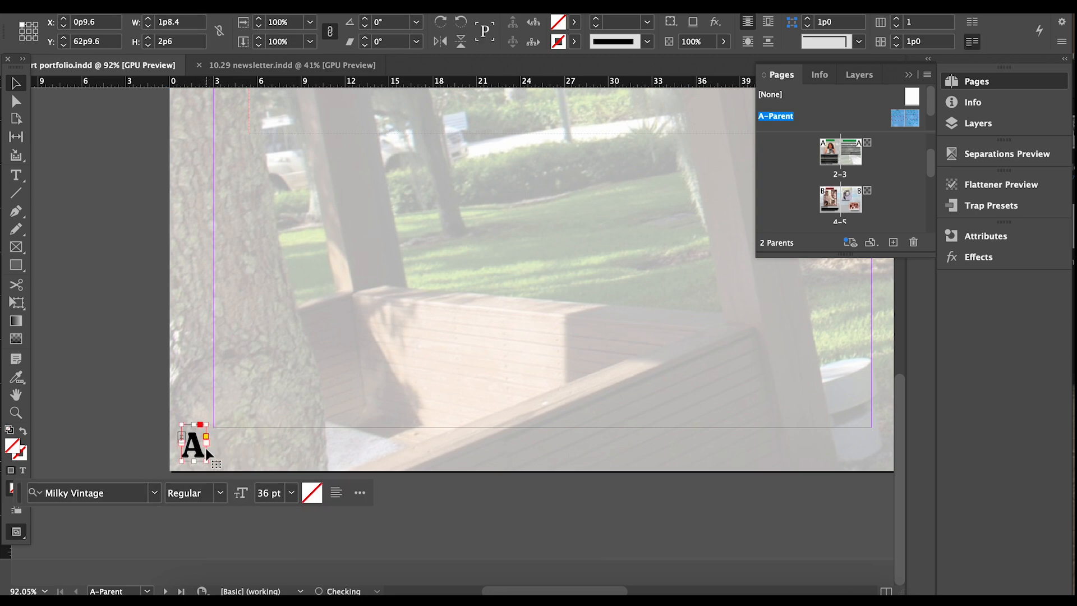
left_click_drag(193, 425, 202, 460)
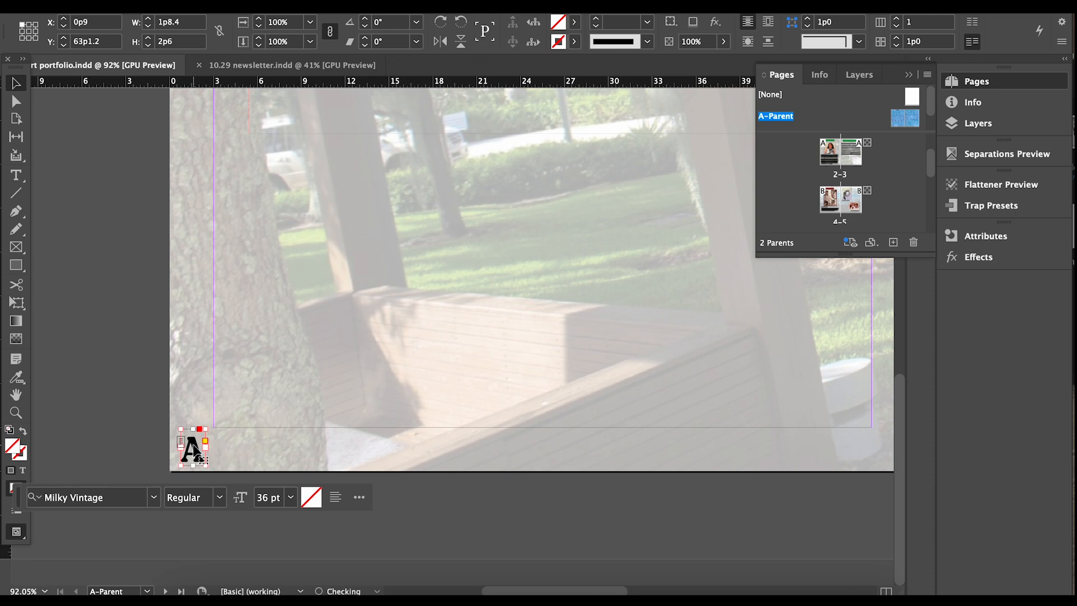
key("Up")
key("Up")
key("Up")
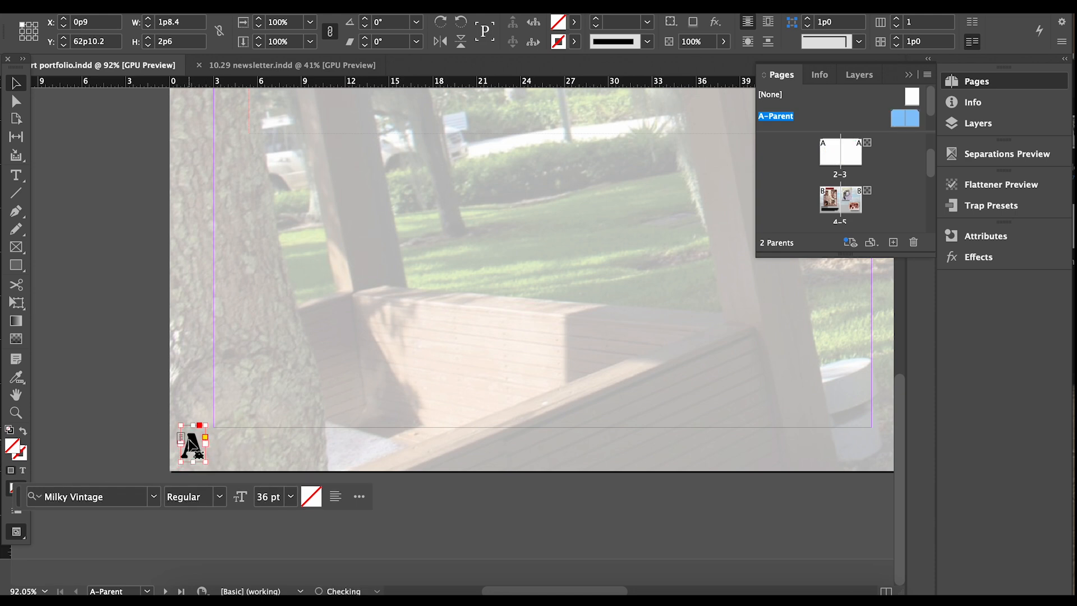
key("Right")
key("Right")
left_click(125, 339)
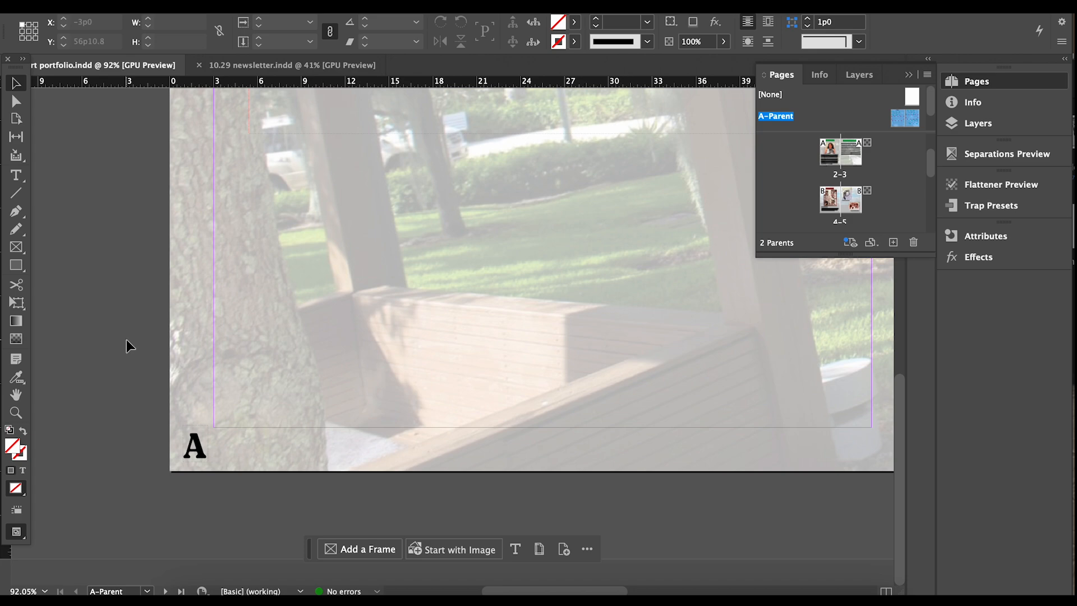
Alt-drag a copy of the A page-number frame into the right page's bottom-right corner.
key("super+alt+0")
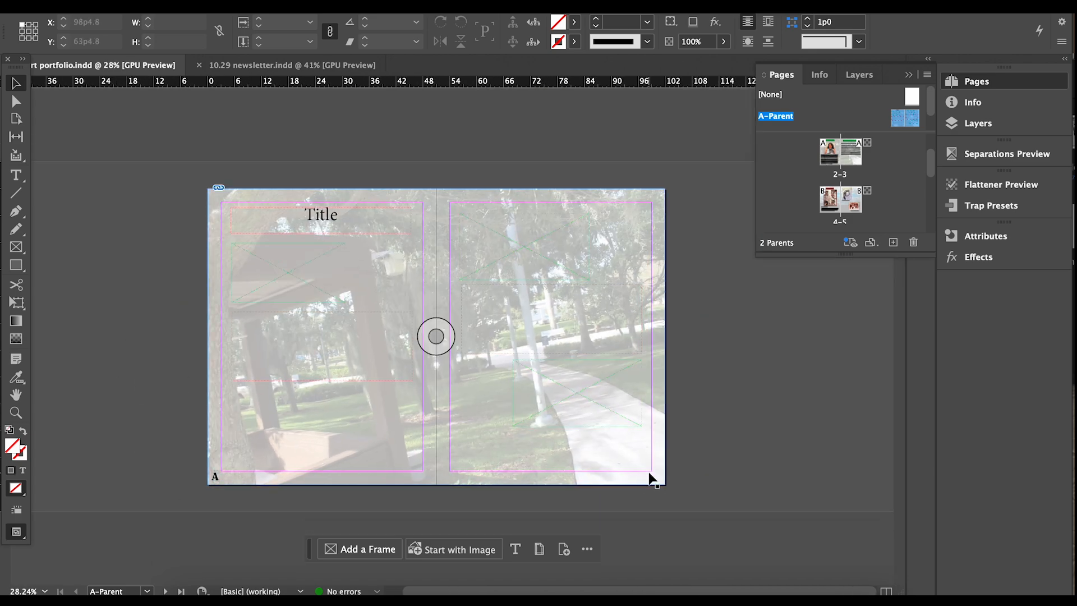
scroll(649, 472, "up", 5)
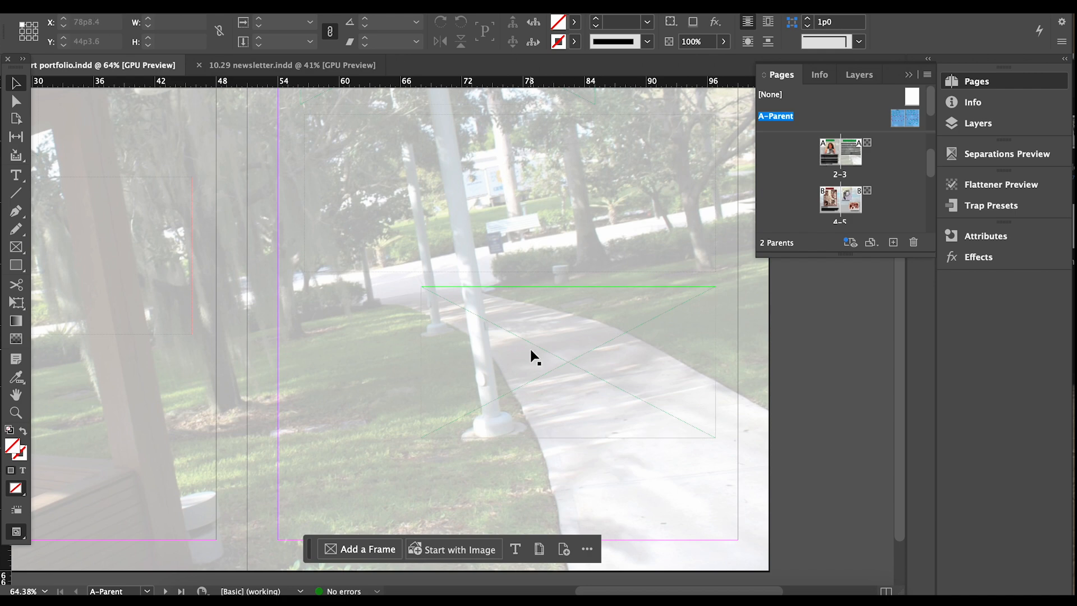
scroll(575, 308, "down", 5)
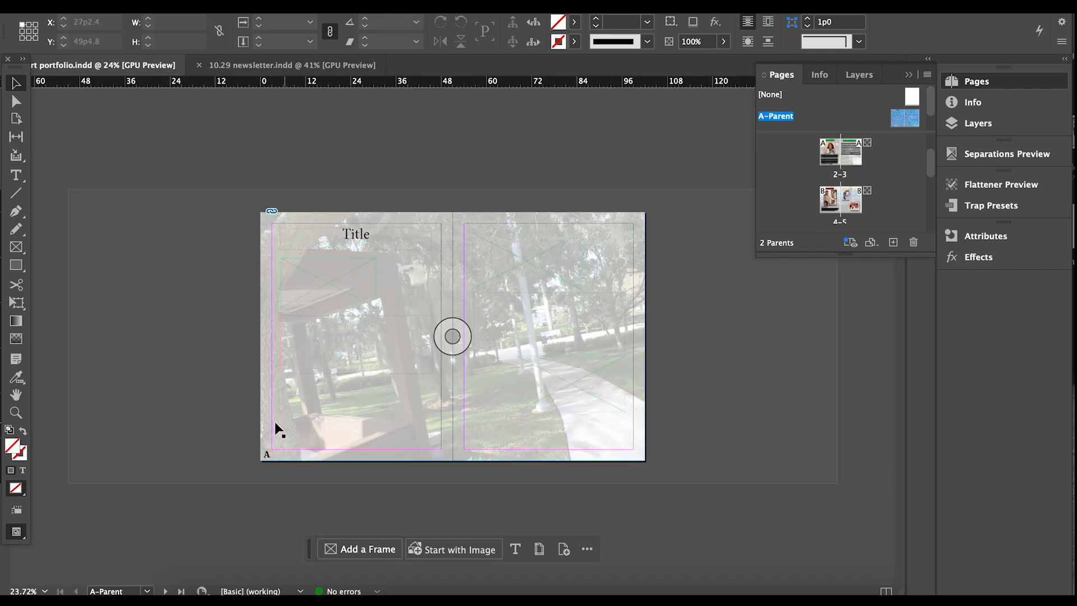
left_click(267, 457)
scroll(268, 457, "up", 4)
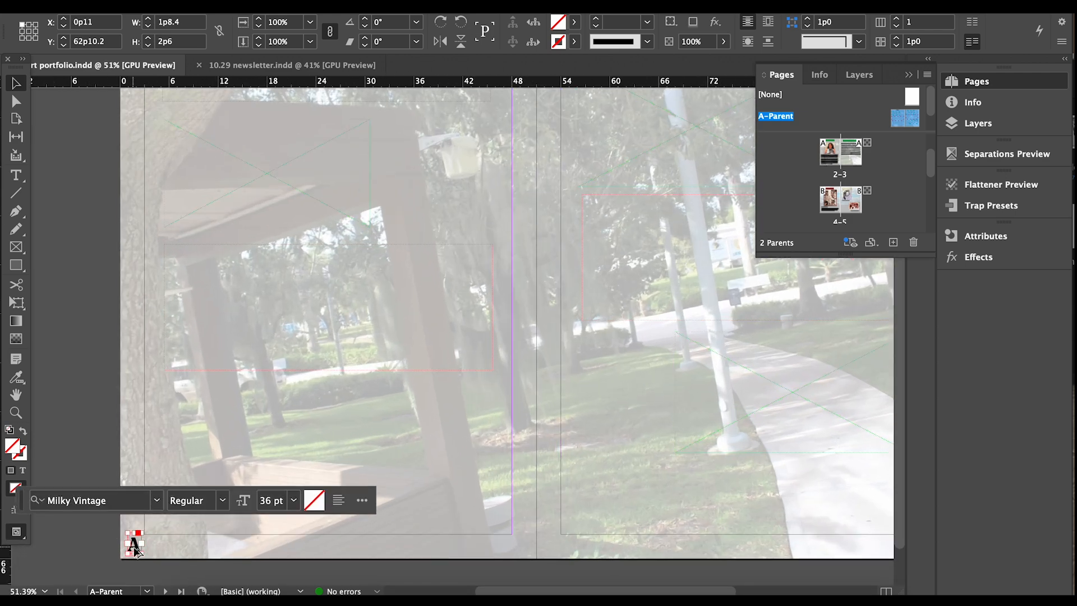
left_click_drag(135, 547, 869, 543)
left_click_drag(626, 592, 694, 592)
left_click_drag(639, 543, 713, 550)
left_click(778, 548)
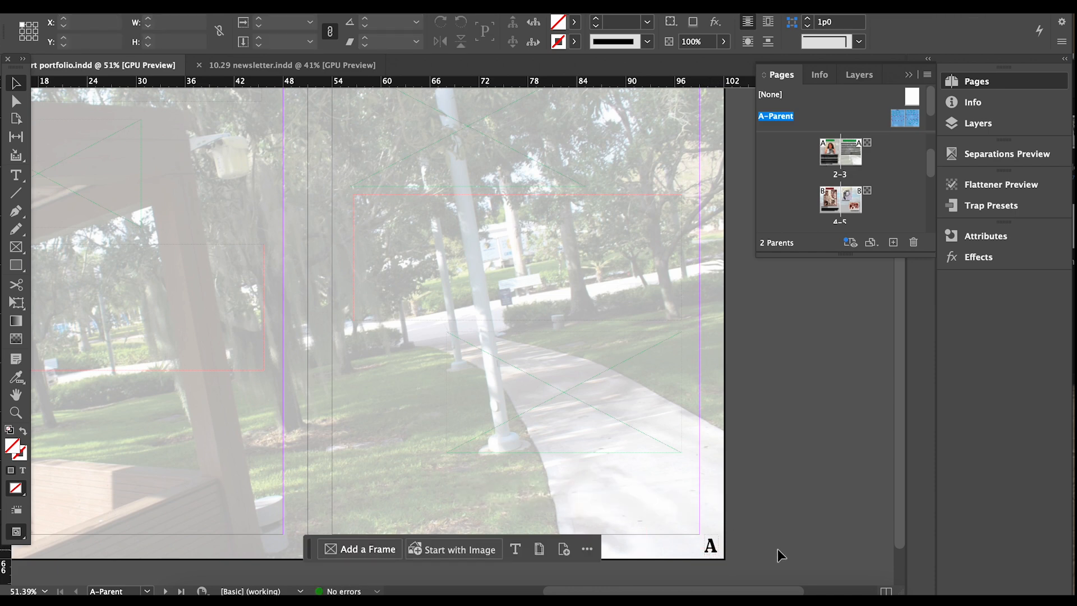
left_click_drag(731, 591, 684, 590)
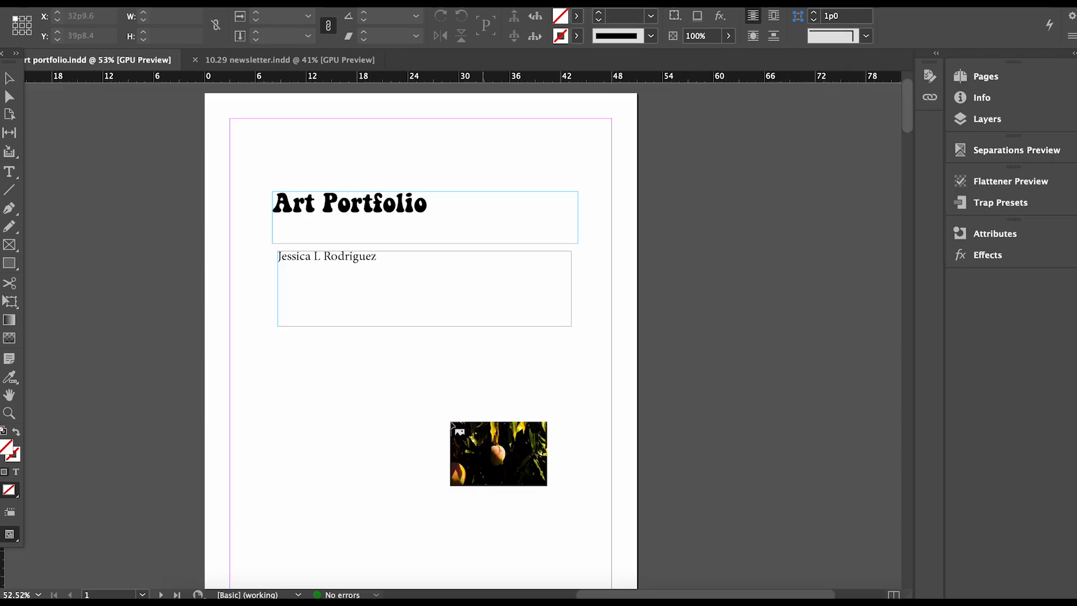
left_click(469, 371)
Snap the mango image to the cover's top-left and restack layers so the title and author sit above it.
scroll(645, 247, "down", 3)
left_click_drag(663, 275, 539, 181)
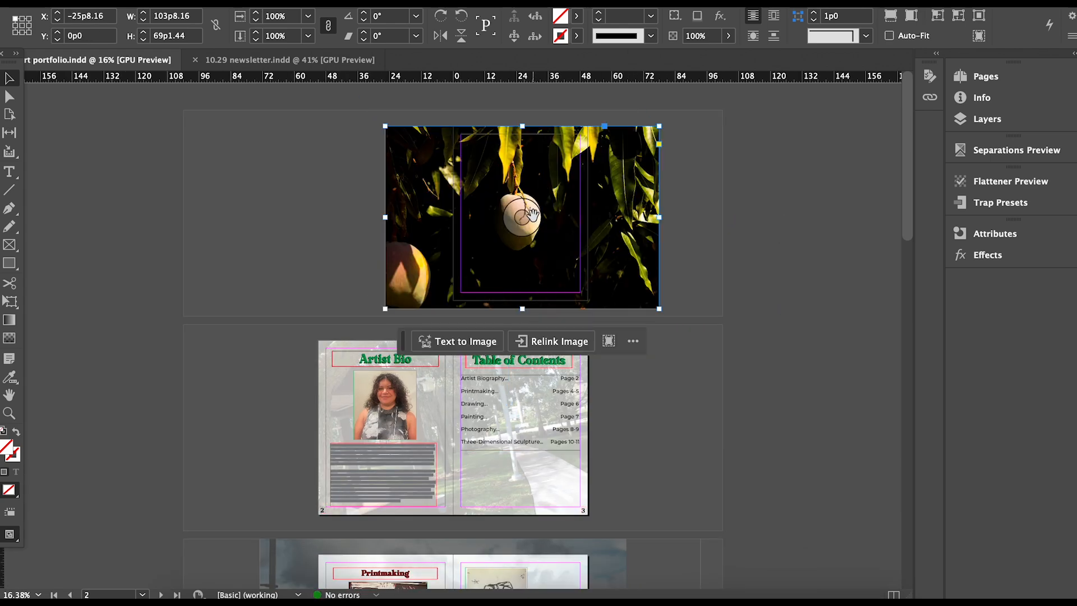
key("super+equal")
left_click(984, 119)
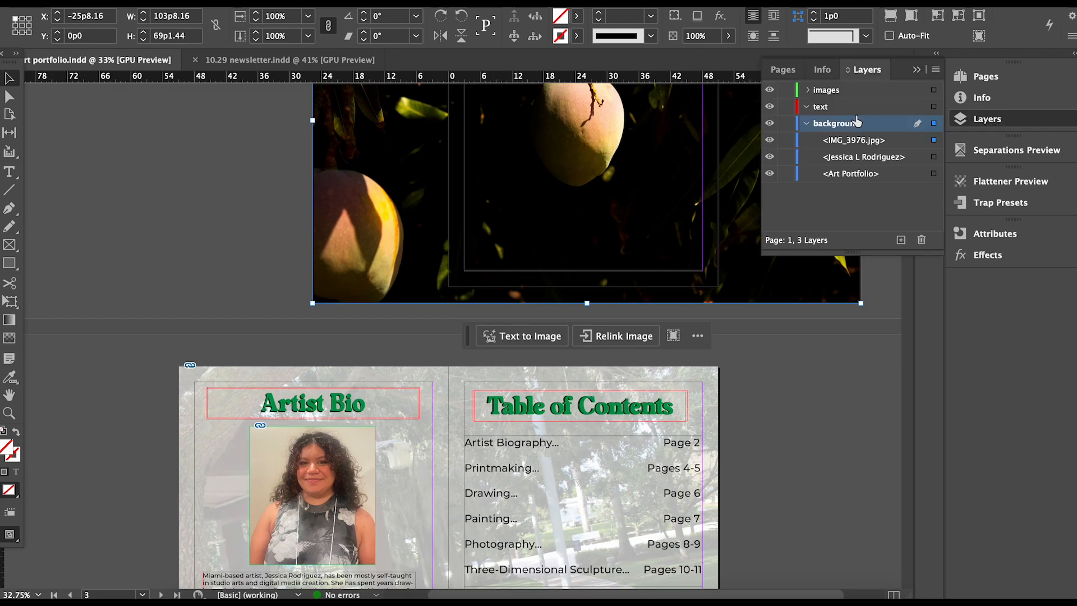
left_click_drag(840, 142, 847, 187)
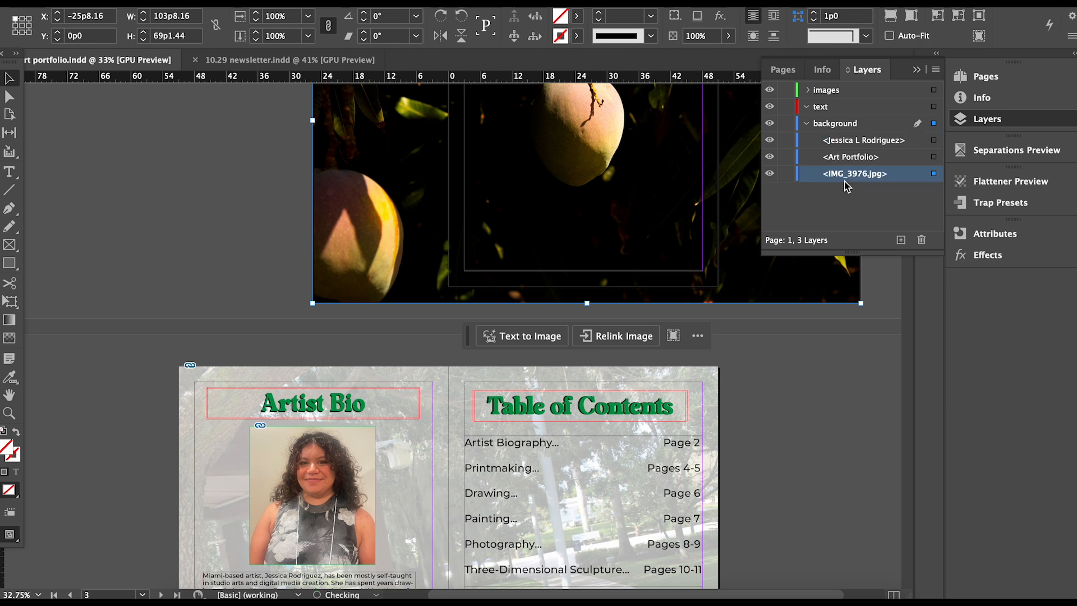
left_click(853, 141)
left_click_drag(852, 132, 844, 115)
left_click_drag(850, 158, 847, 116)
left_click(925, 73)
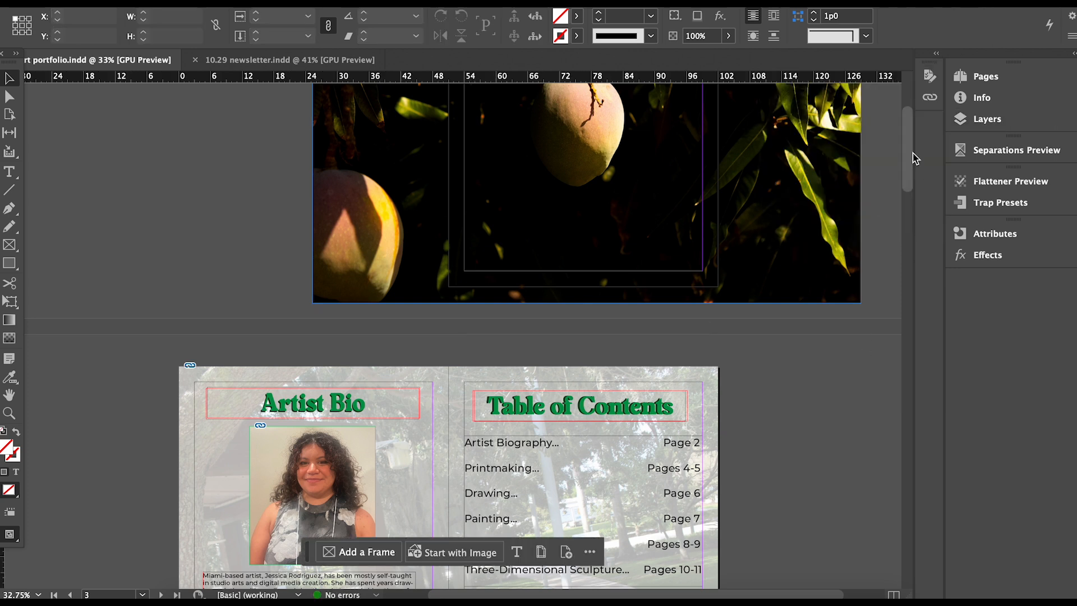
Reposition and enlarge the mango image so it bleeds past the cover's edges.
scroll(911, 161, "up", 5)
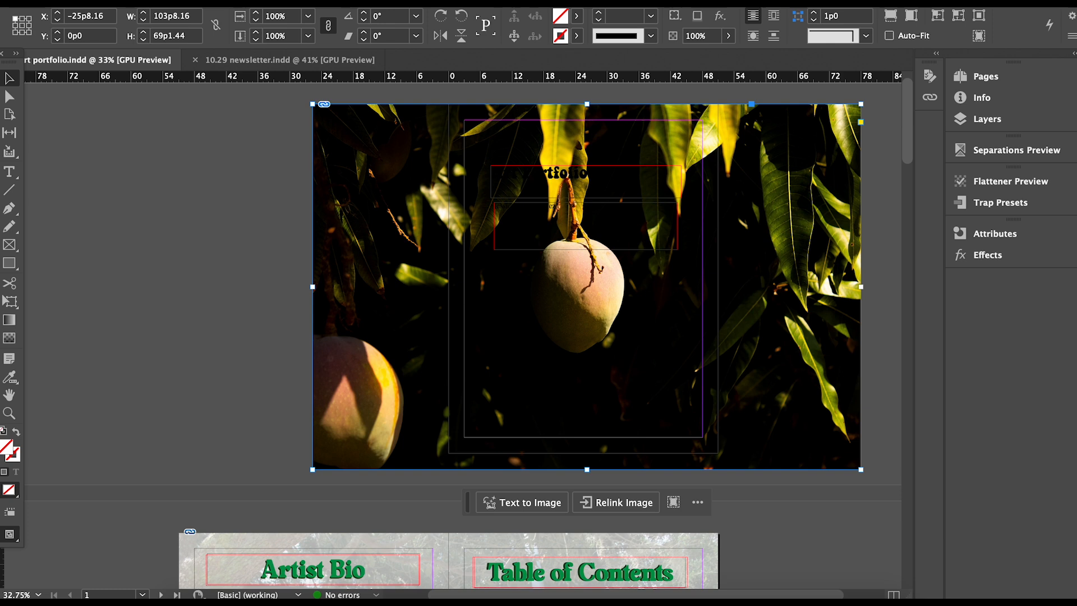
left_click_drag(584, 315, 587, 365)
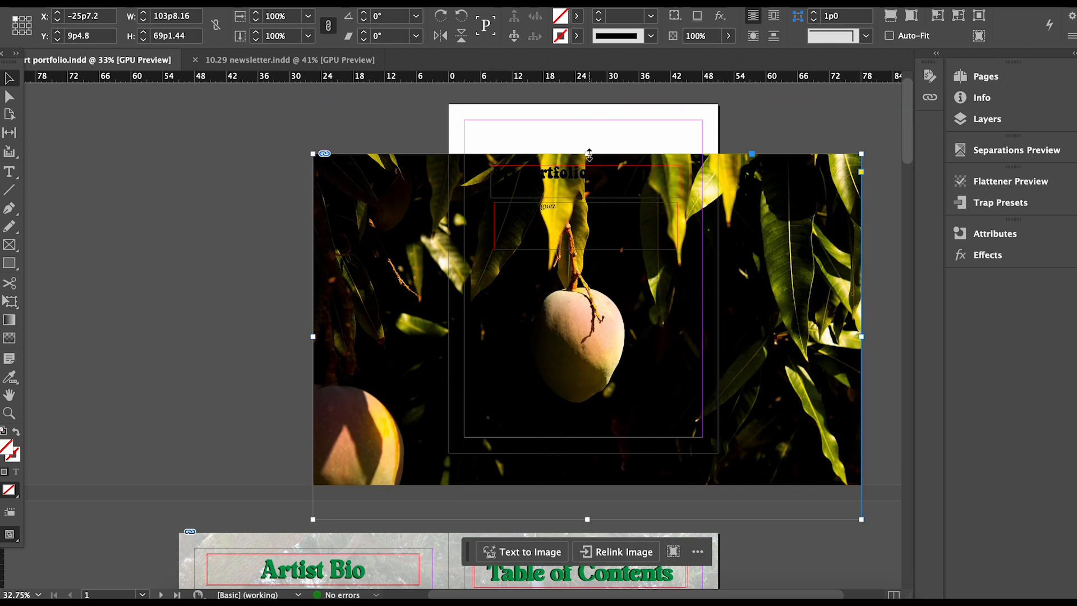
left_click_drag(313, 154, 289, 131)
left_click_drag(619, 354, 621, 361)
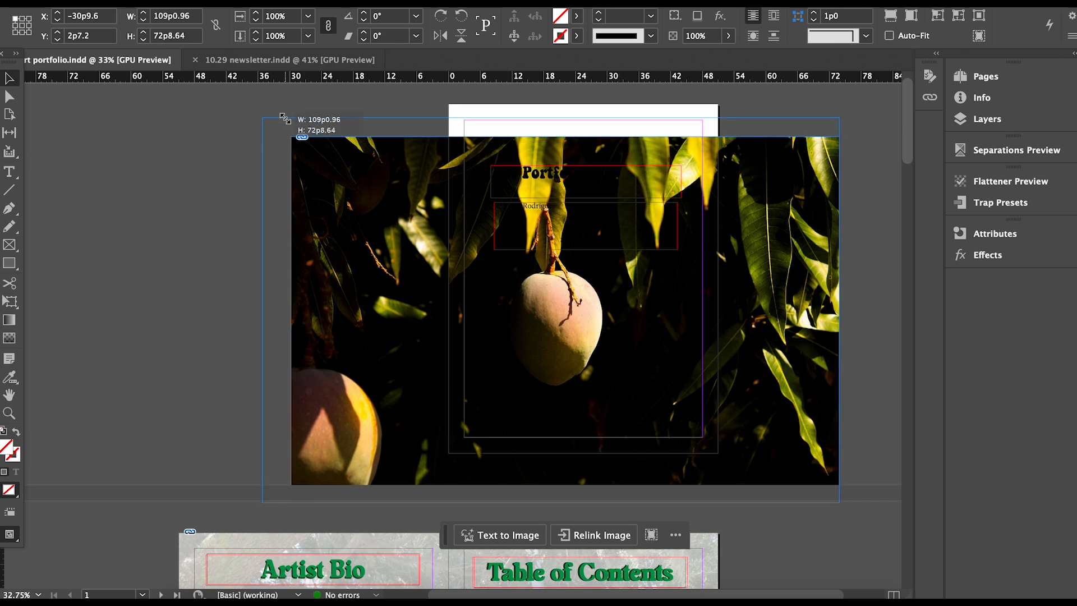
left_click_drag(288, 134, 236, 100)
left_click_drag(765, 379, 766, 340)
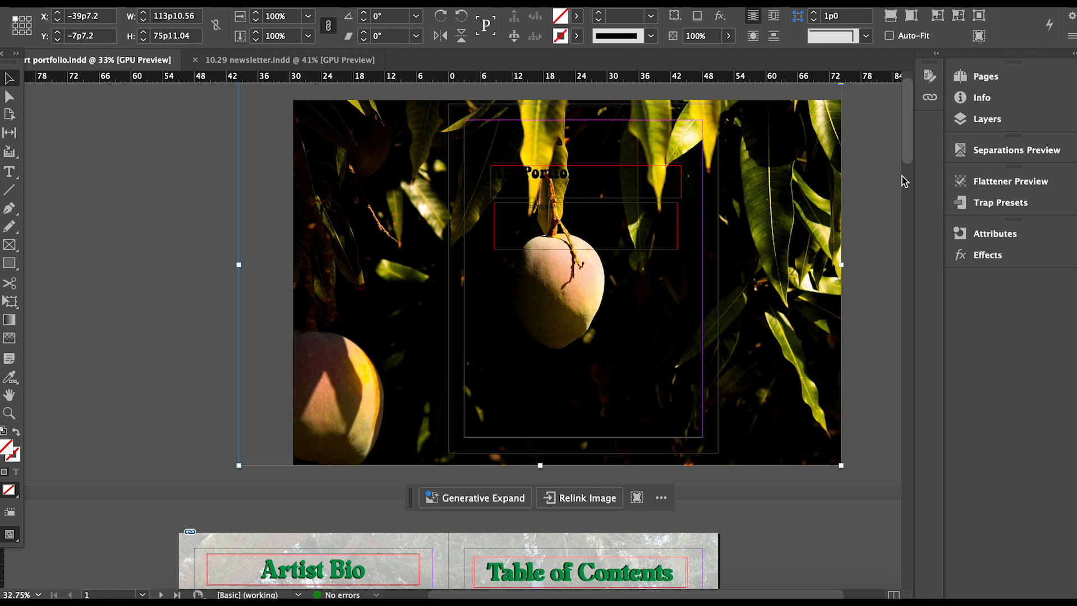
Fade the mango image to 25% opacity.
left_click(729, 35)
left_click_drag(729, 55, 668, 62)
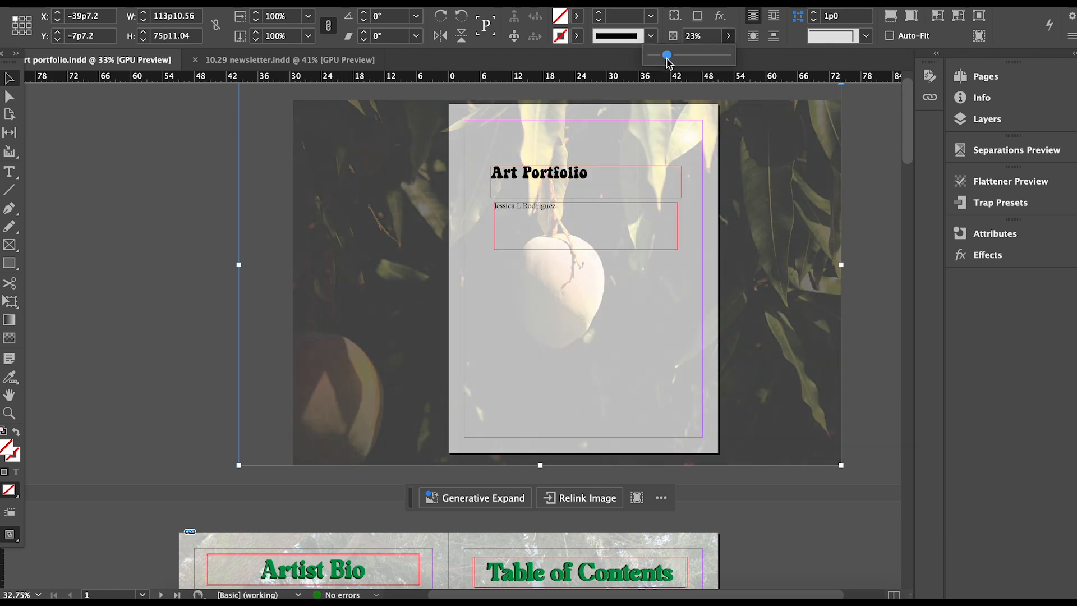
left_click(116, 298)
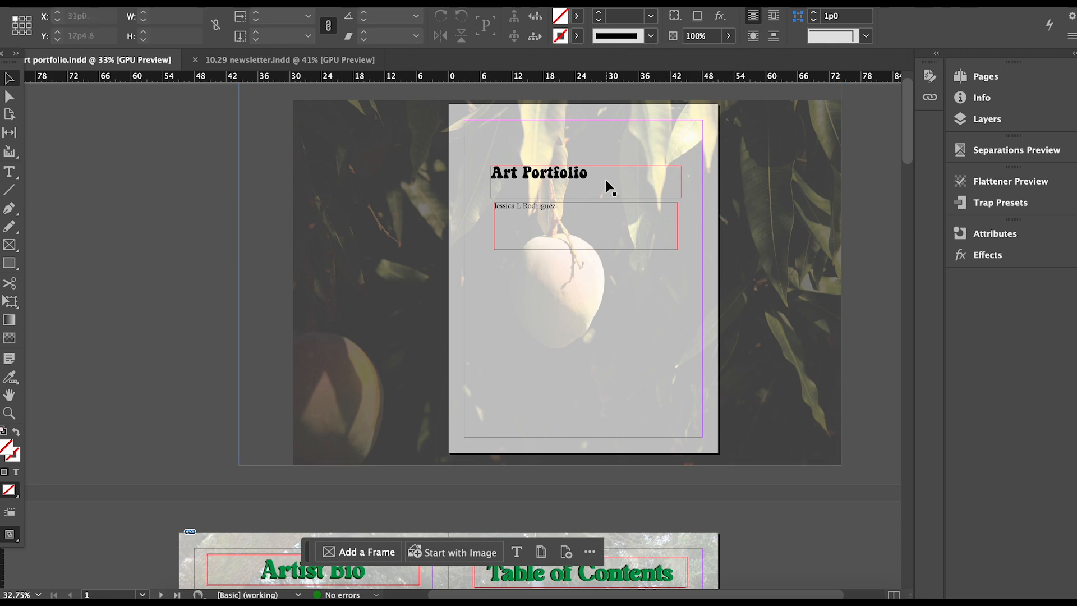
left_click(628, 300)
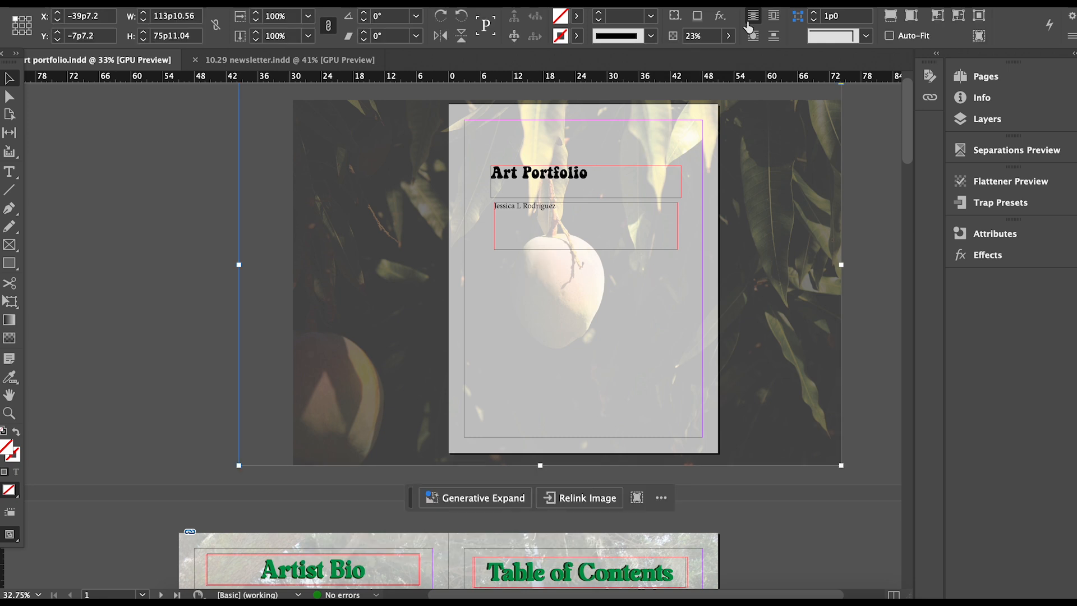
left_click(694, 37)
key("Return")
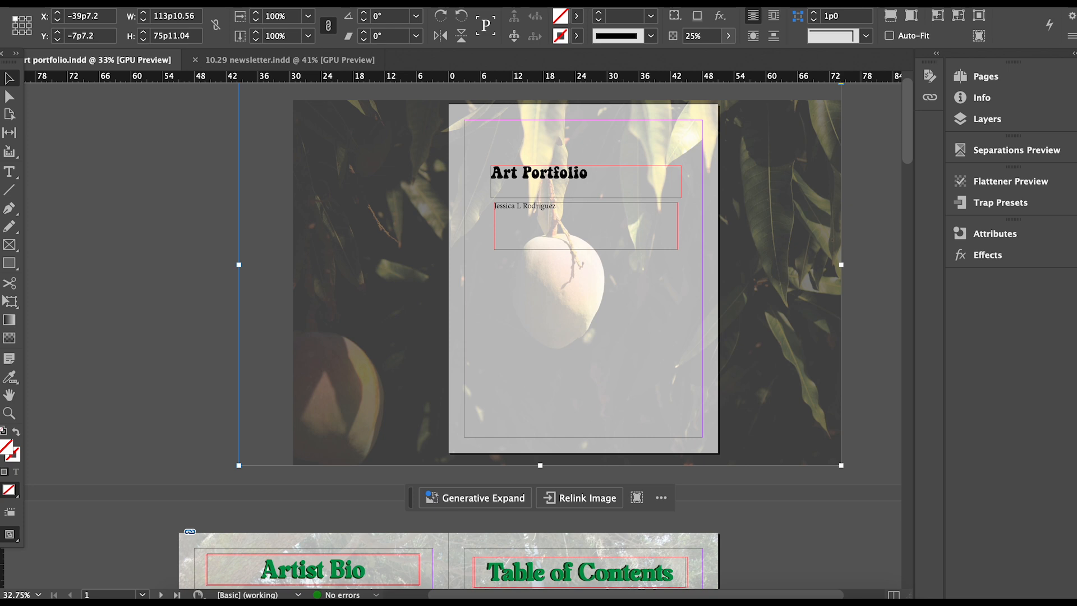
Set the Art Portfolio title in Milky Vintage at 60 pt.
key("super+shift+a")
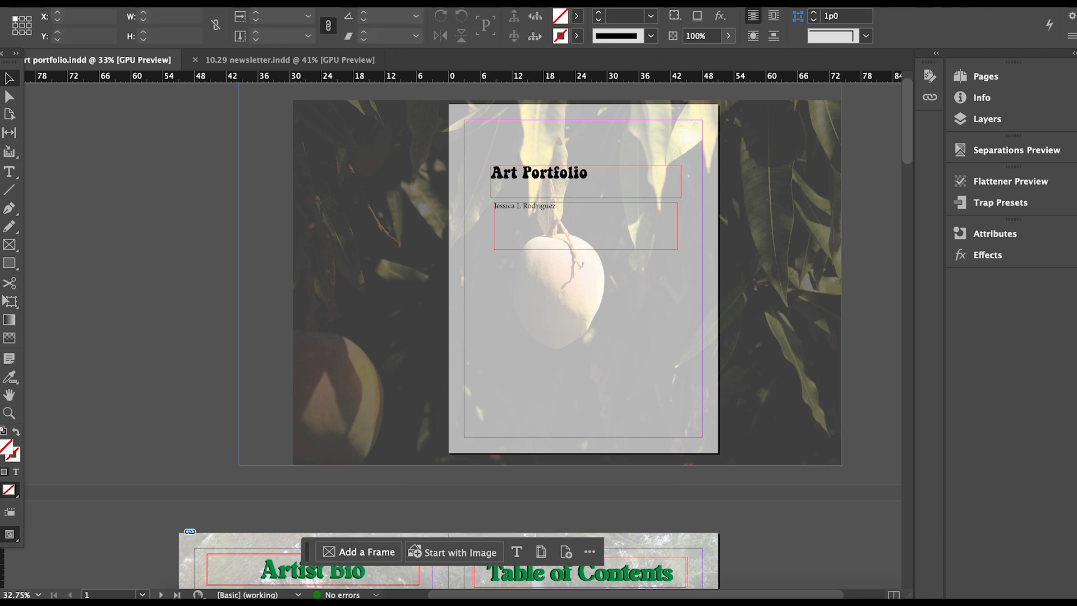
double_click(561, 180)
triple_click(603, 187)
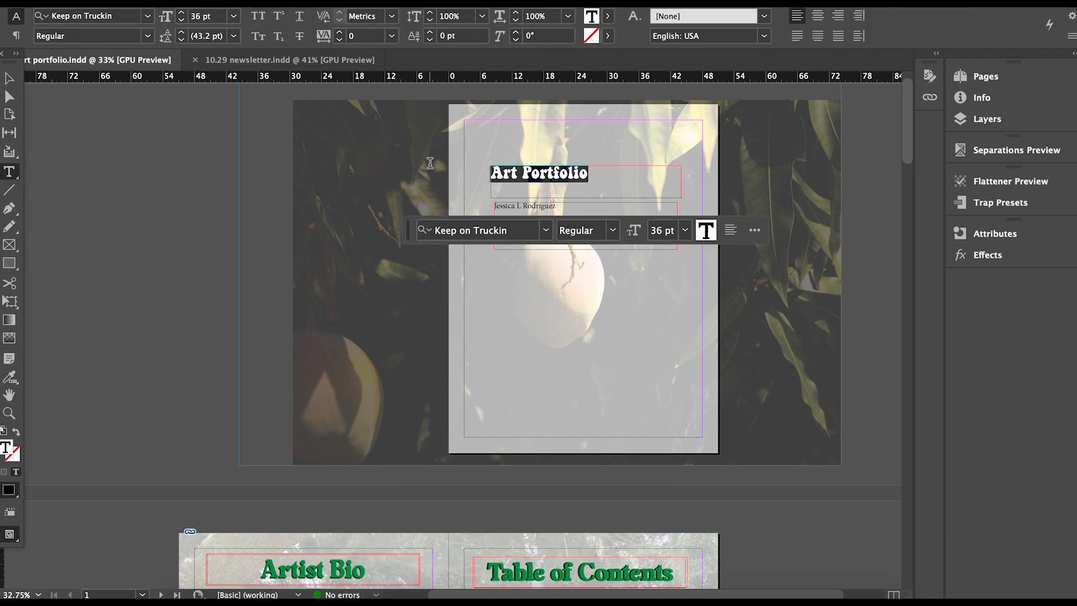
left_click(546, 231)
left_click(540, 307)
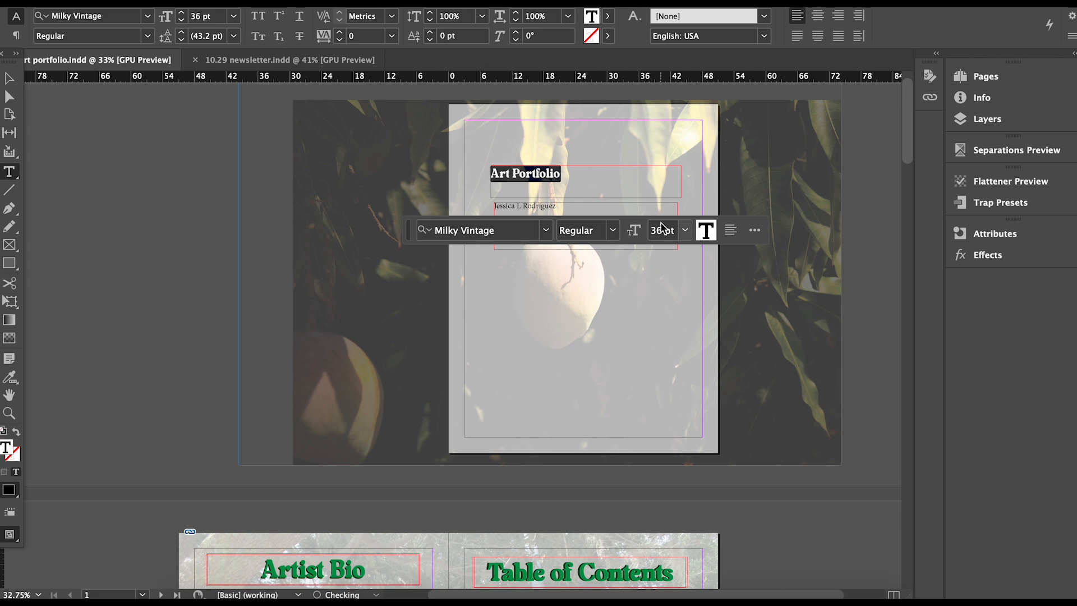
left_click(685, 230)
left_click(665, 470)
Shrink the name frame and set the author's name to Montserrat Medium 24 pt.
left_click(9, 78)
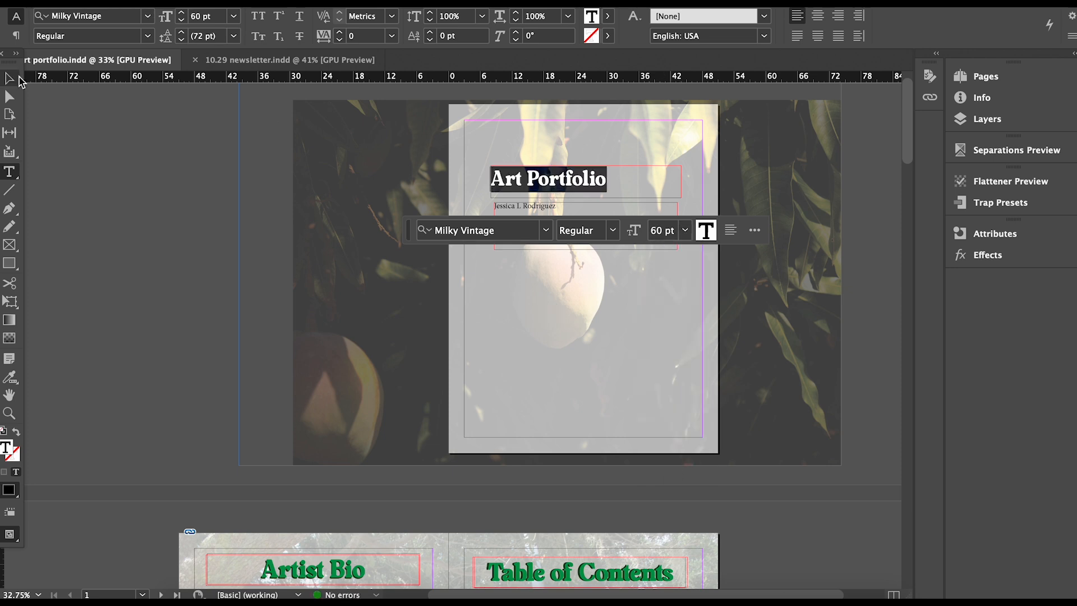
left_click(582, 228)
left_click_drag(678, 249, 571, 215)
triple_click(547, 206)
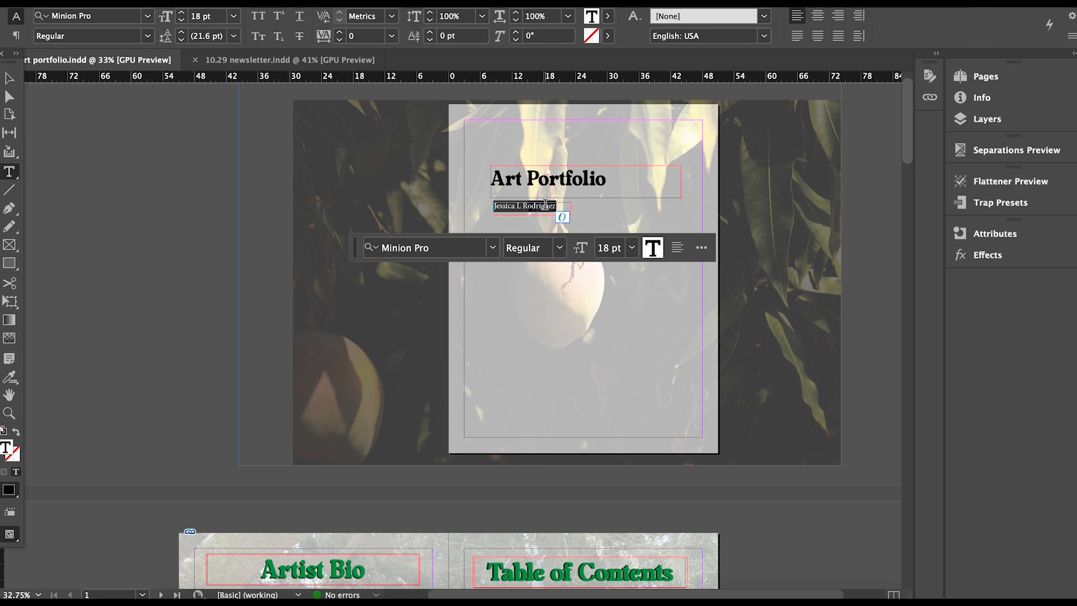
left_click(492, 248)
left_click(504, 373)
left_click(559, 248)
left_click(567, 394)
left_click(632, 253)
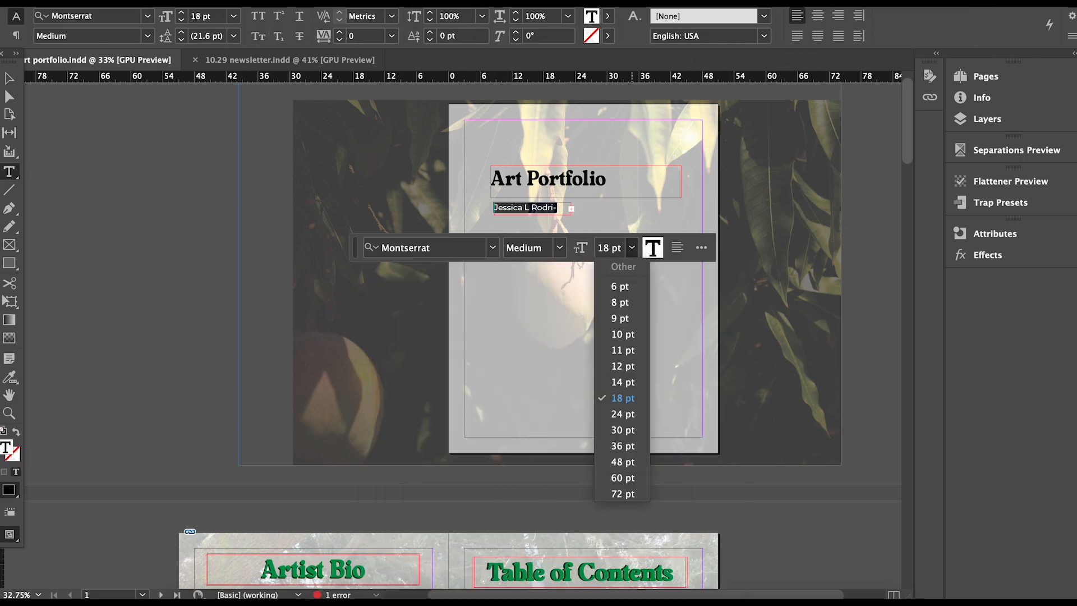
left_click(627, 418)
Fit the name frame to its text and move it to the page bottom.
key("Escape")
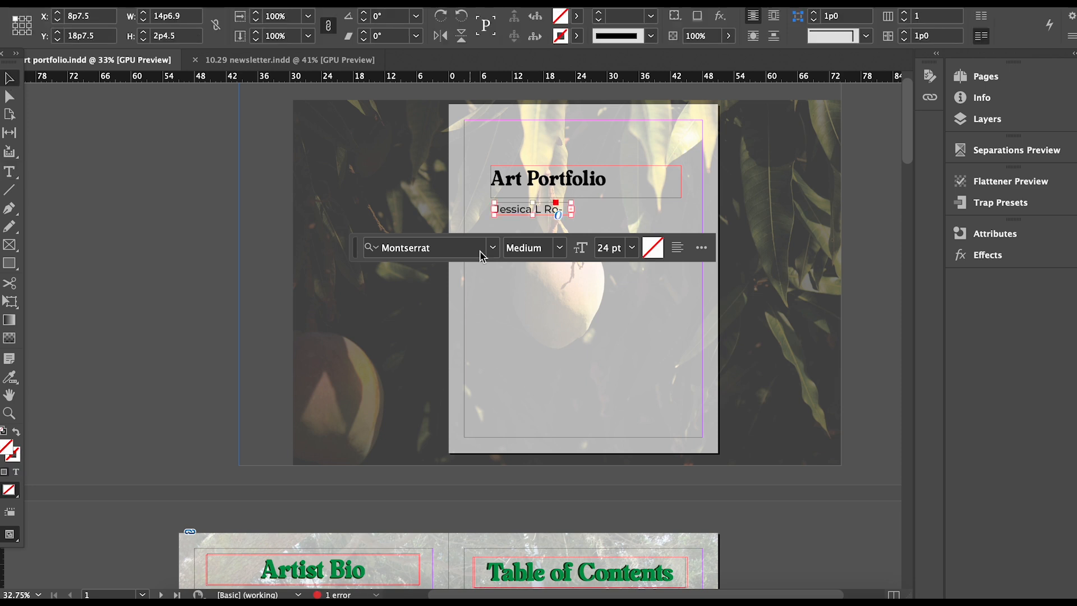
double_click(571, 210)
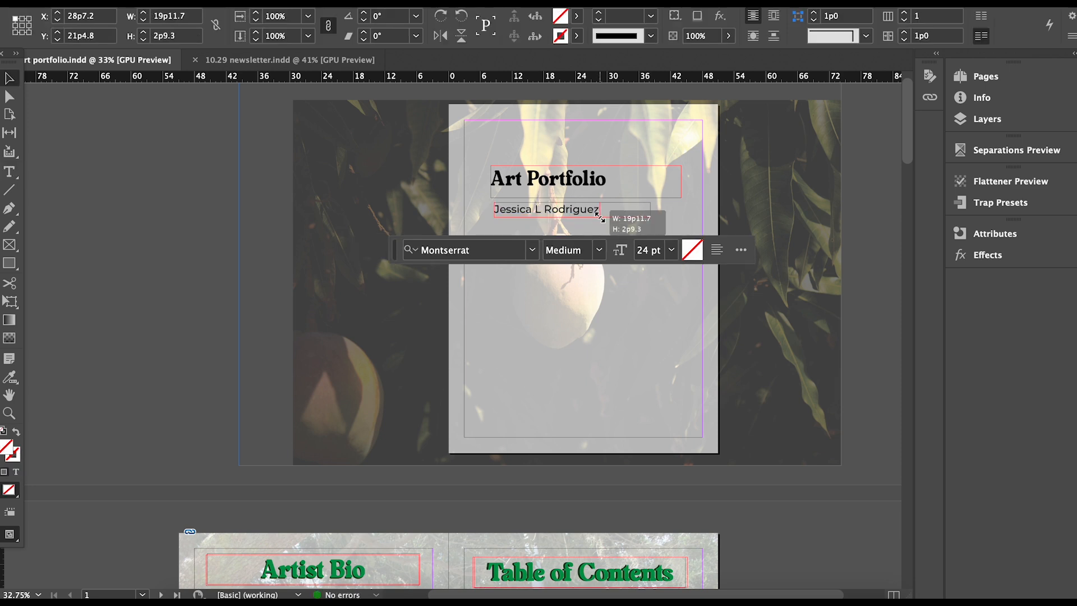
left_click_drag(581, 215, 615, 427)
Bump the title to 72 pt, then 90 pt, and resize its frame to hug the text.
double_click(608, 177)
left_click_drag(608, 178, 422, 182)
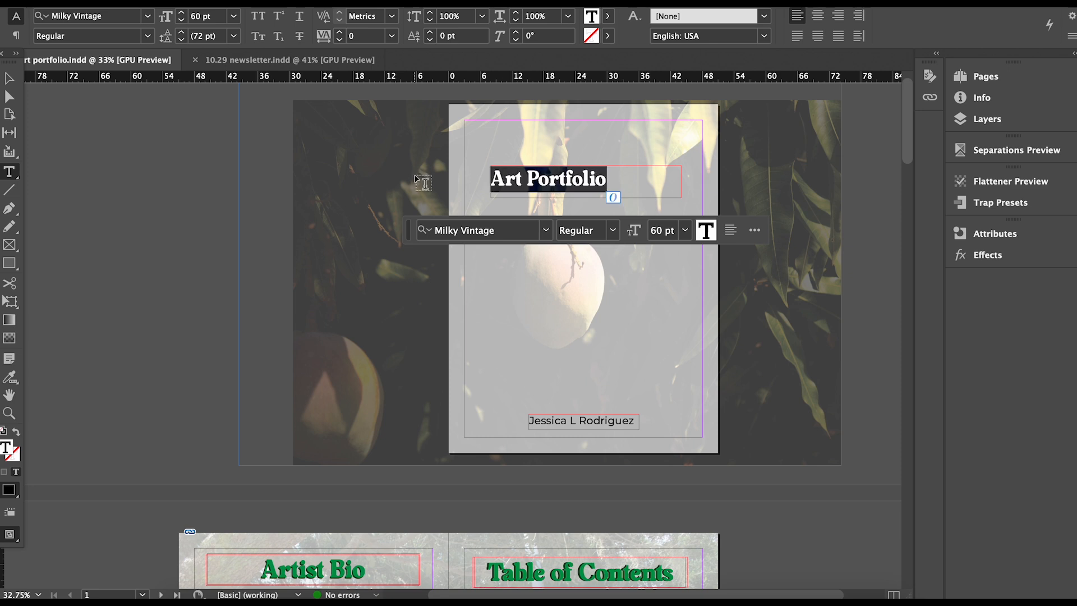
left_click(685, 230)
left_click(677, 478)
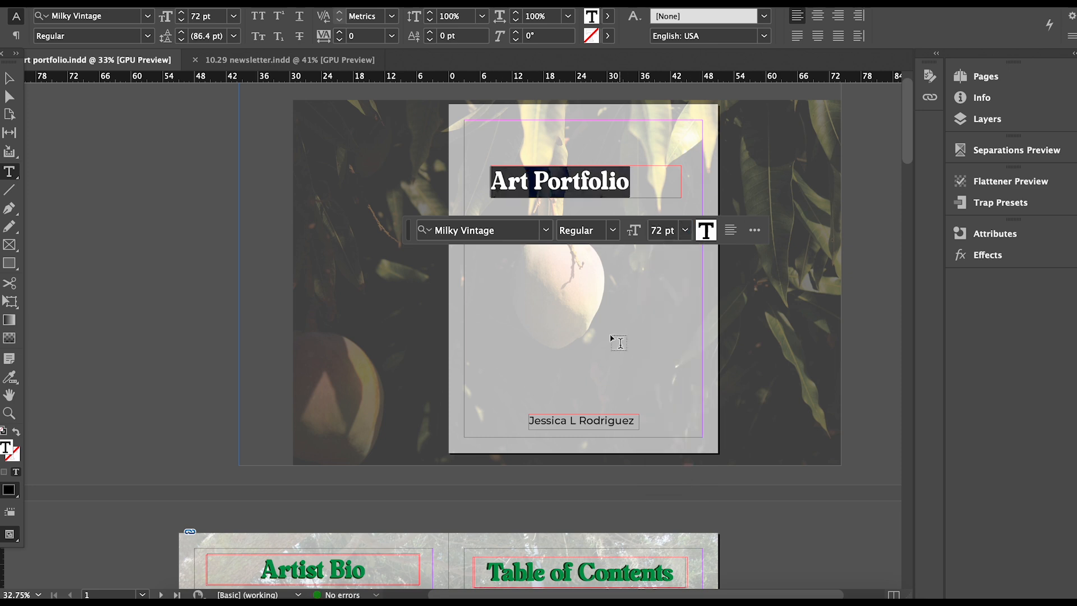
key("Escape")
left_click_drag(682, 198, 684, 219)
left_click(661, 254)
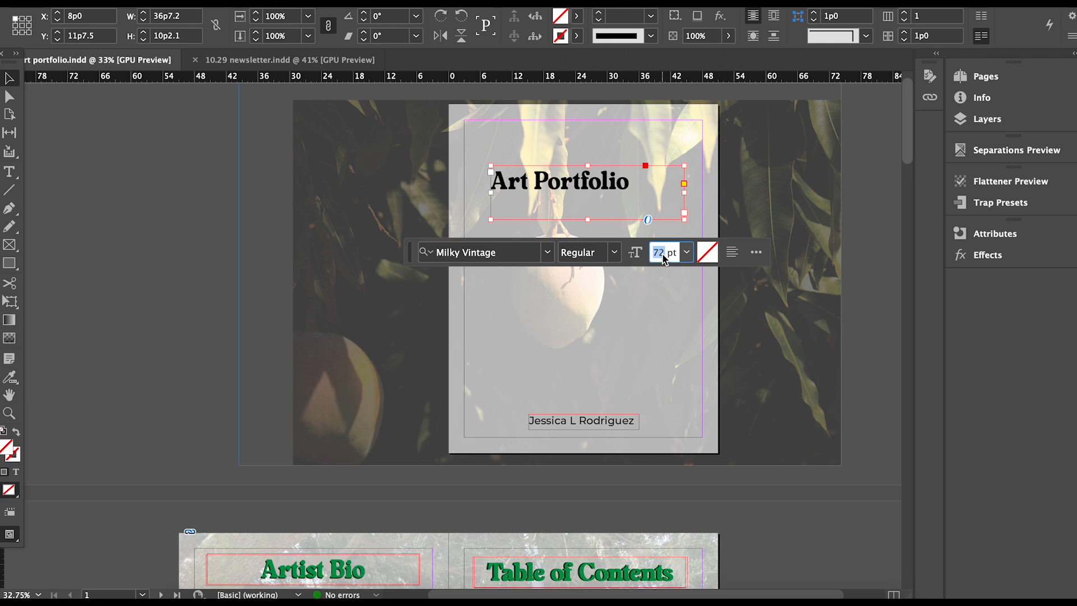
type("90")
key("Return")
left_click_drag(680, 222, 619, 185)
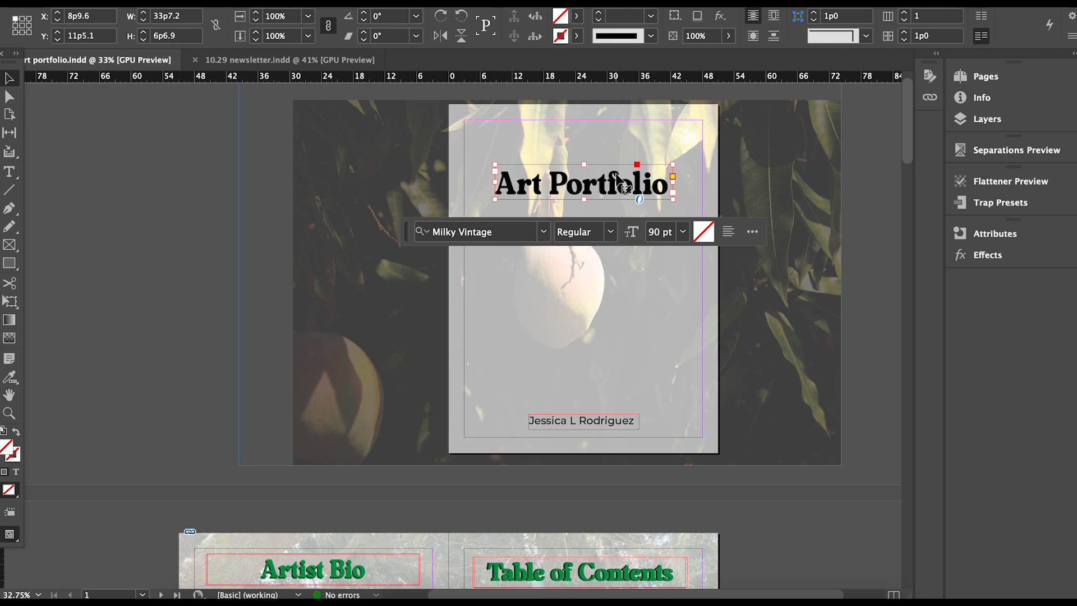
Select all of the title text to give it a new colour.
double_click(617, 175)
key("super+a")
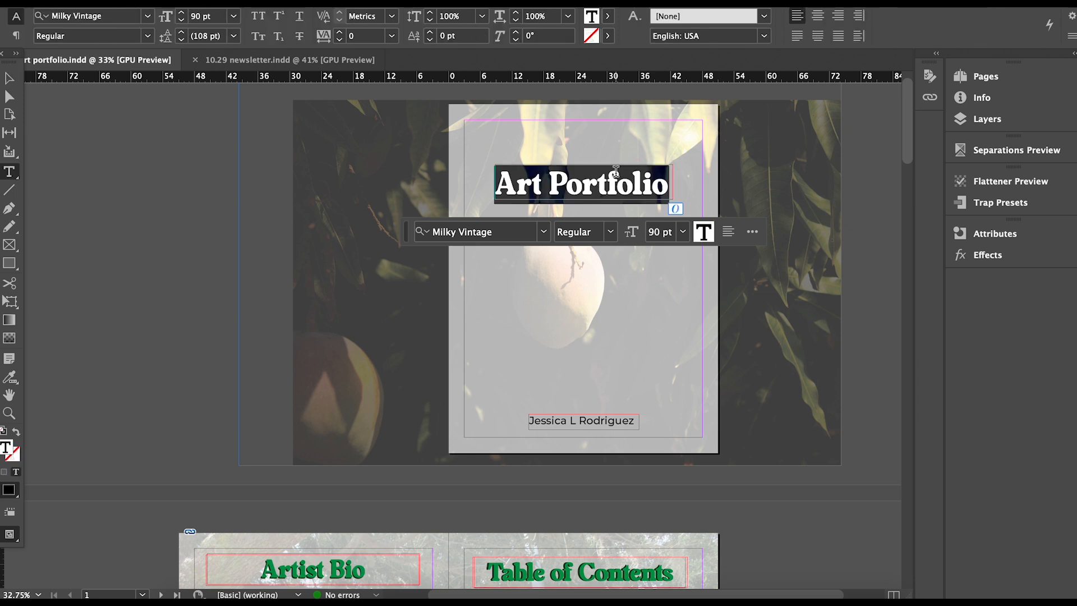
left_click(703, 230)
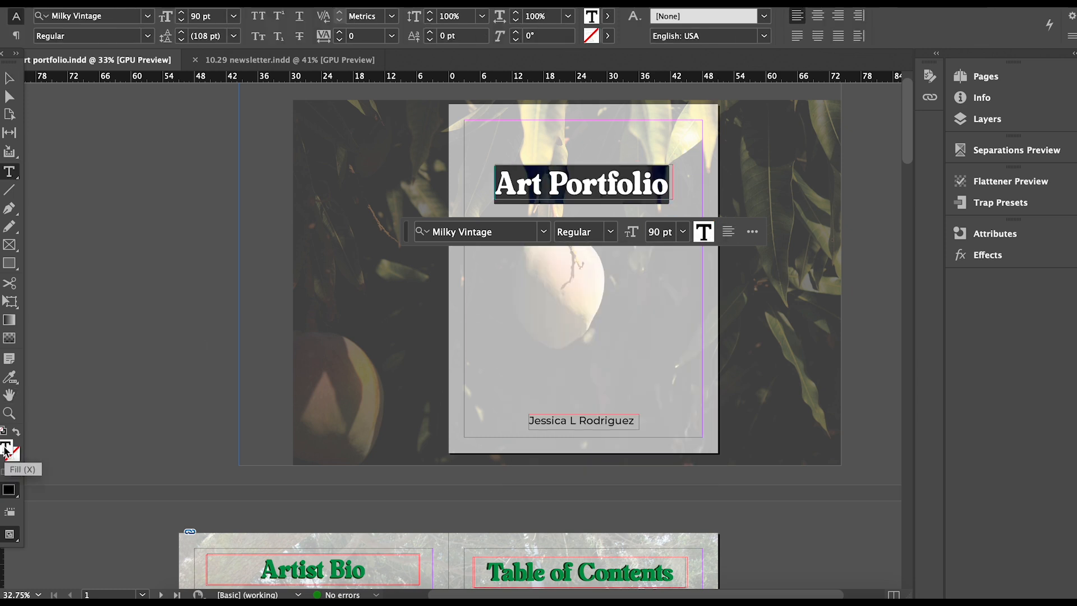
Colour the title a deep brown sampled from the photo's fruit.
double_click(6, 448)
left_click_drag(839, 321, 357, 369)
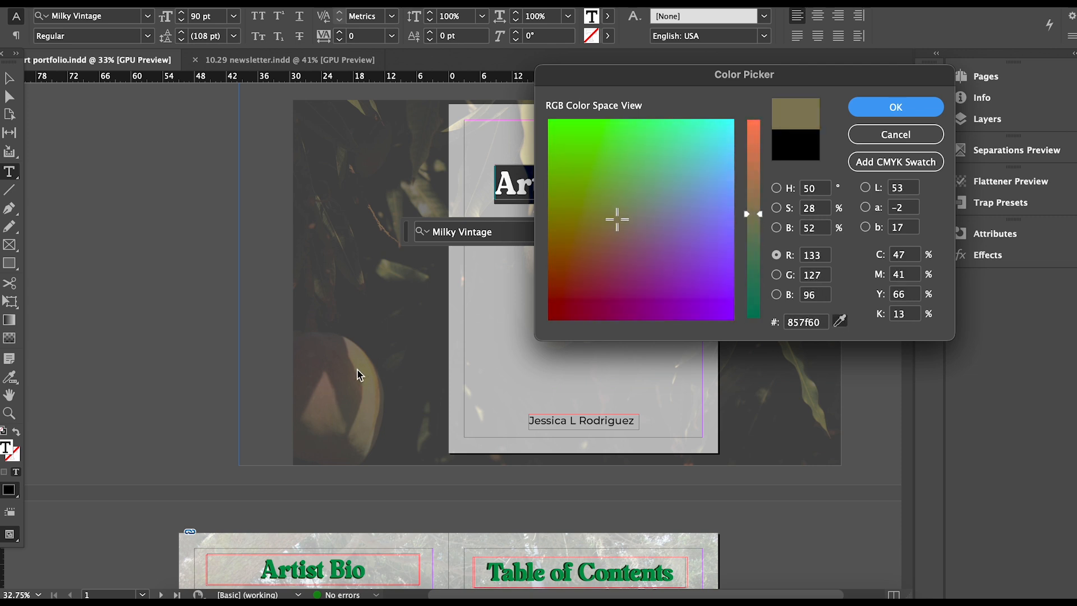
left_click_drag(617, 220, 583, 258)
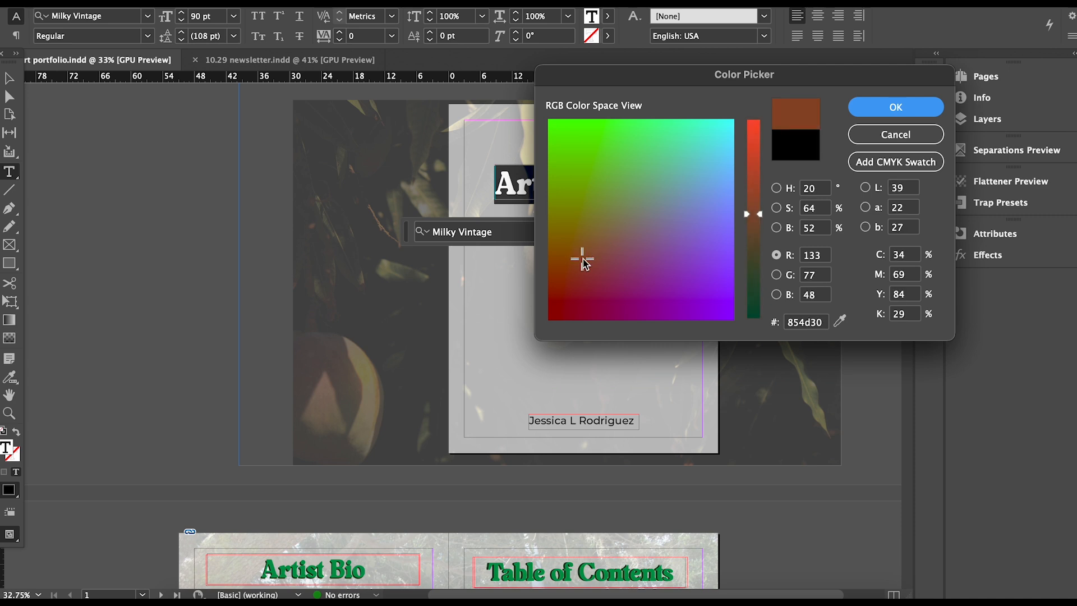
key("Return")
key("Escape")
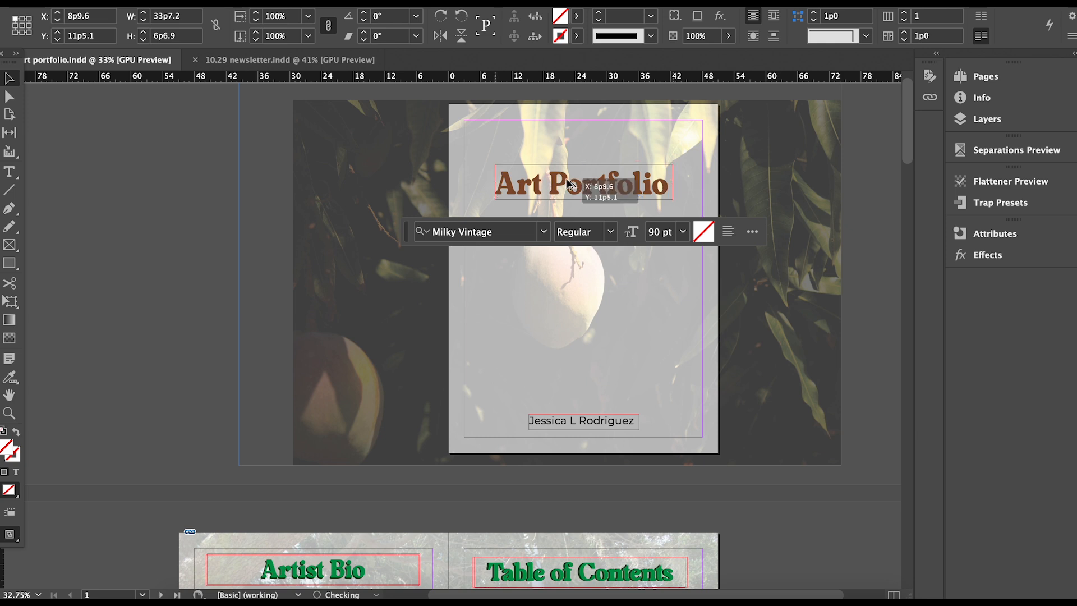
Duplicate the title, recolour the copy brighter orange-brown #b6531e, and stack it over the original.
left_click_drag(572, 186, 536, 203)
triple_click(536, 204)
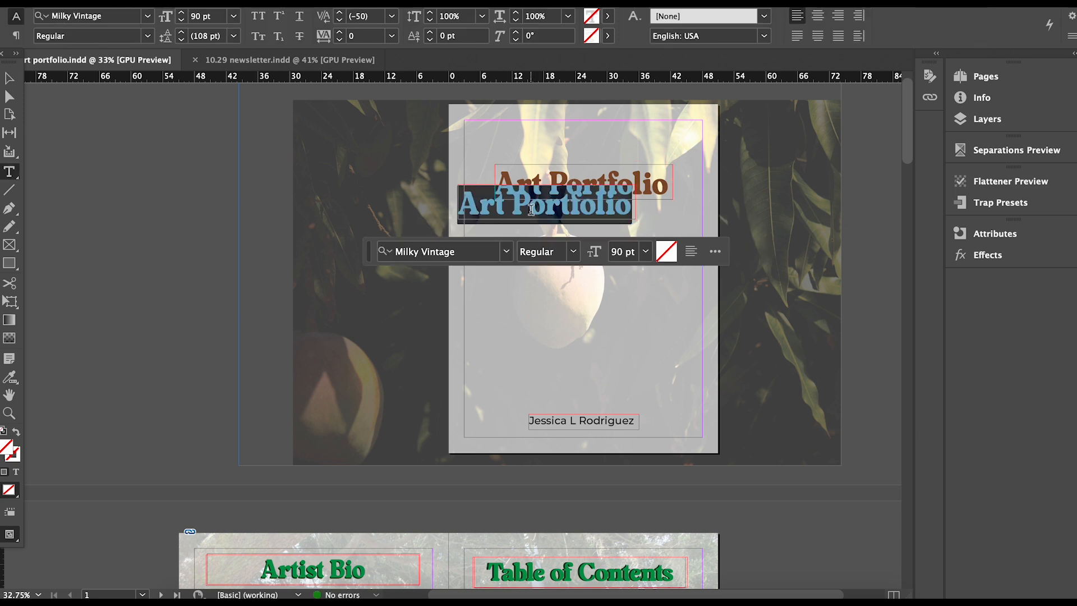
double_click(6, 448)
mouse_move(582, 255)
left_mouse_down()
mouse_move(597, 224)
mouse_move(569, 254)
left_mouse_up()
left_click_drag(761, 214, 762, 176)
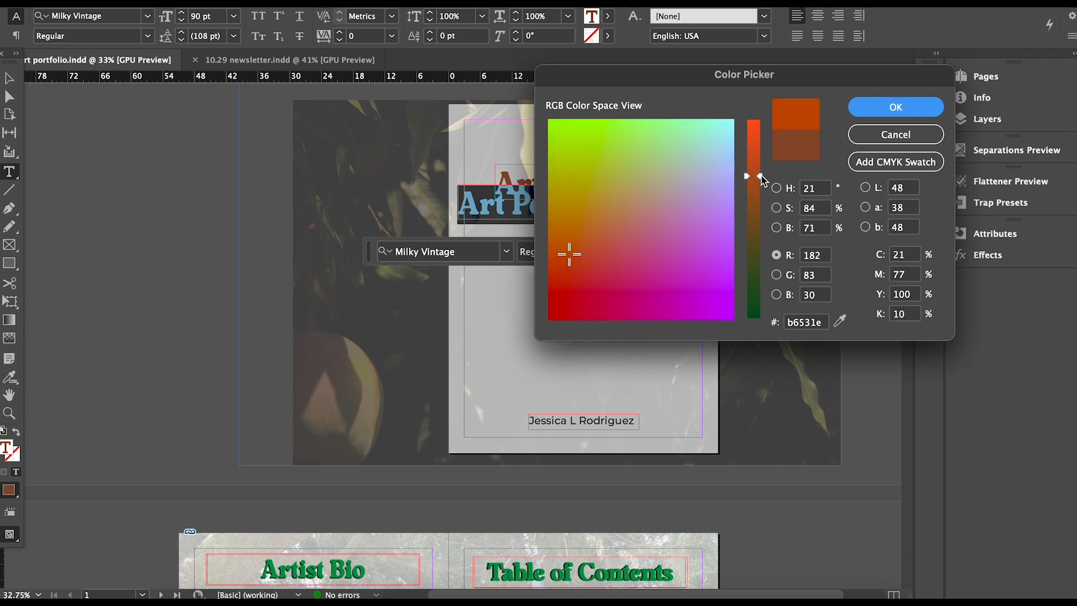
key("Return")
key("Escape")
left_click_drag(579, 209, 615, 184)
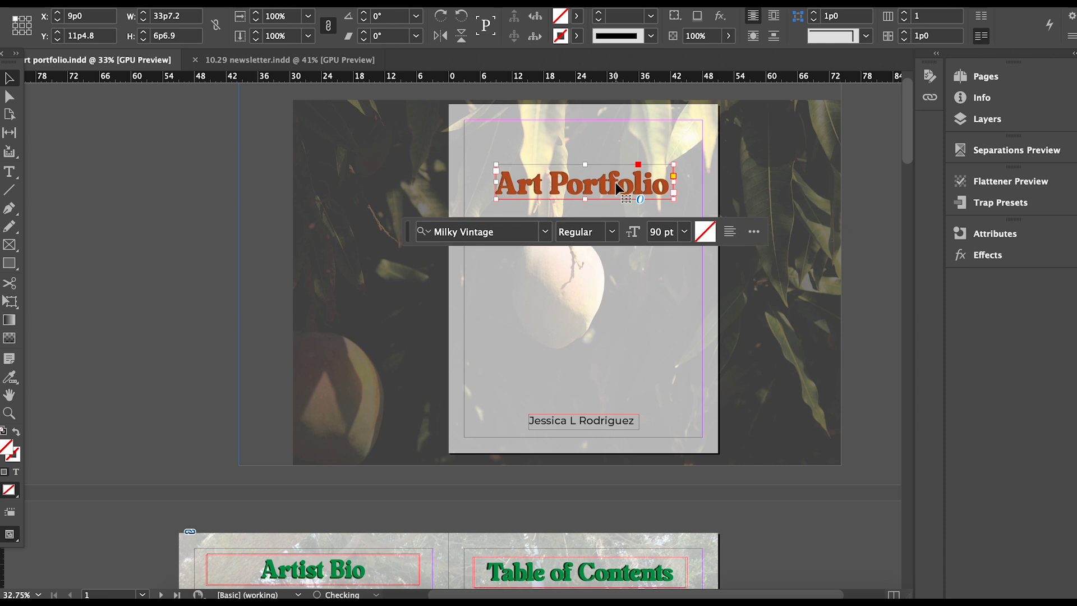
scroll(615, 183, "up", 2)
scroll(615, 183, "up", 8)
Nudge the duplicate title slightly right and down to offset it.
key("Right")
key("Down")
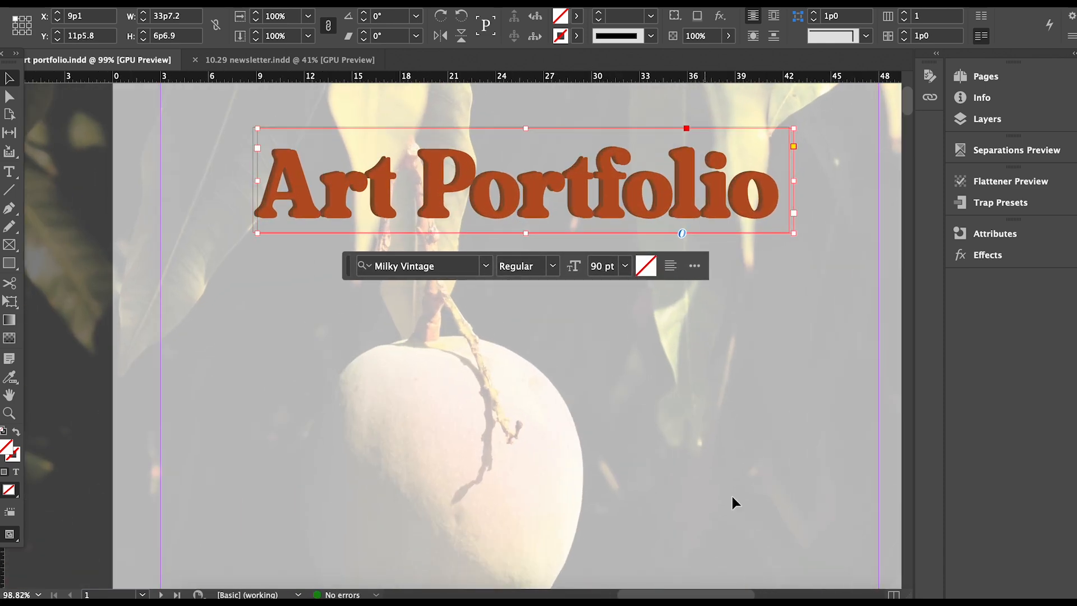
left_click(616, 332)
Widen the text frame under the title and set its text to 20 pt.
scroll(615, 327, "down", 10)
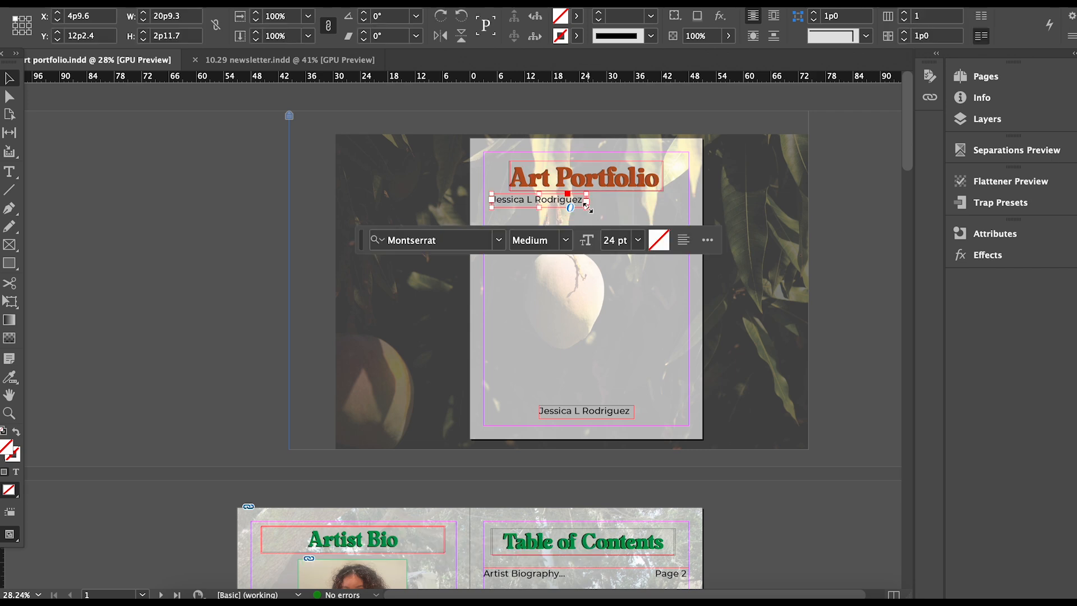
left_click_drag(587, 207, 678, 227)
triple_click(565, 200)
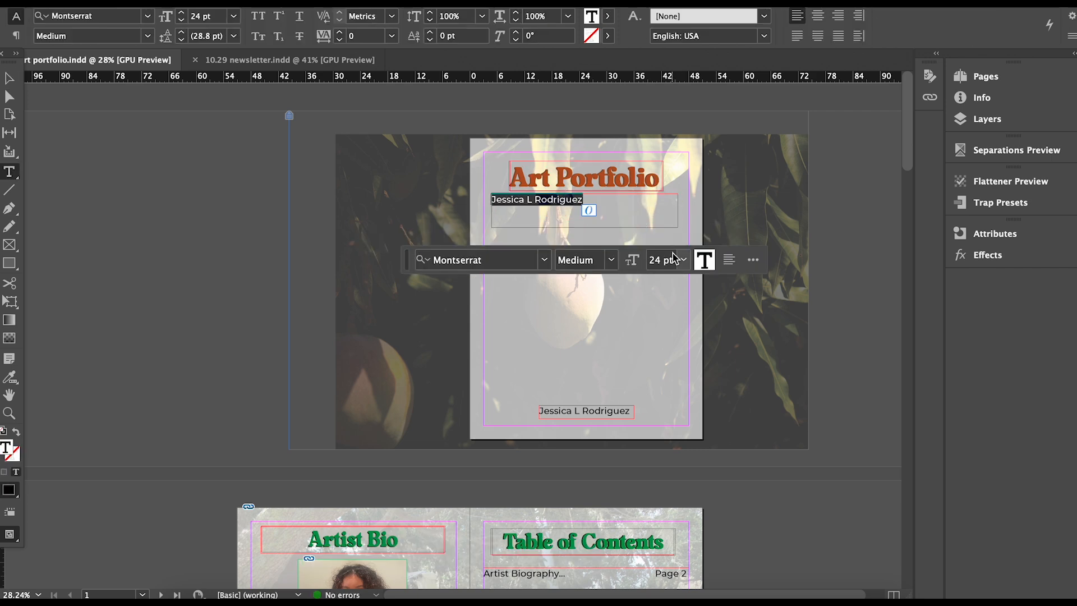
left_click(684, 260)
left_click(661, 260)
type("20")
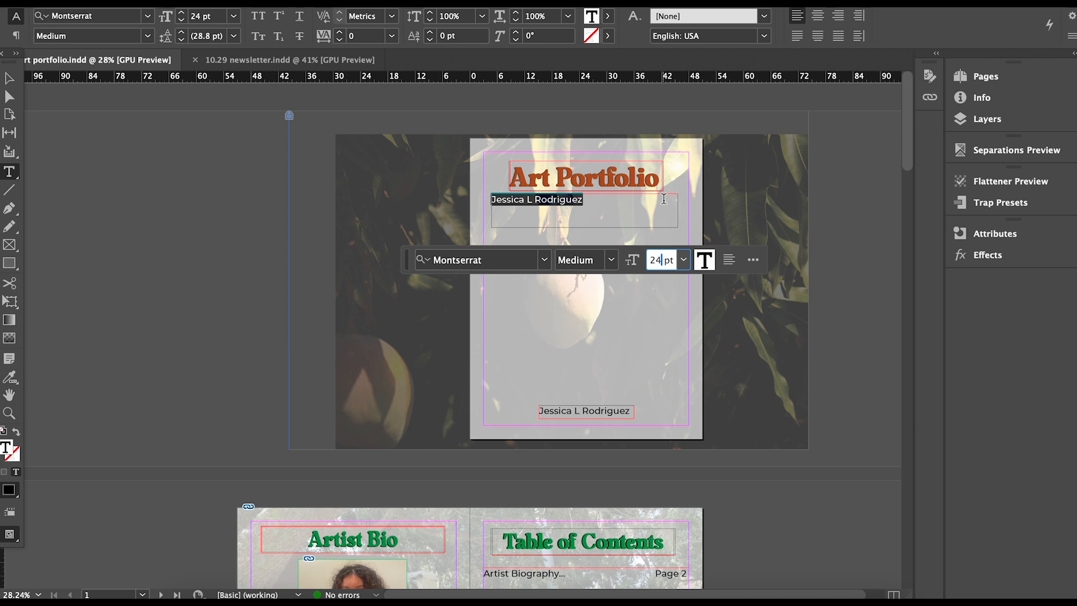
key("Return")
Replace its text with 'Featuring art prints, photography works, drawings, paintings and sculptures'.
key("BackSpace")
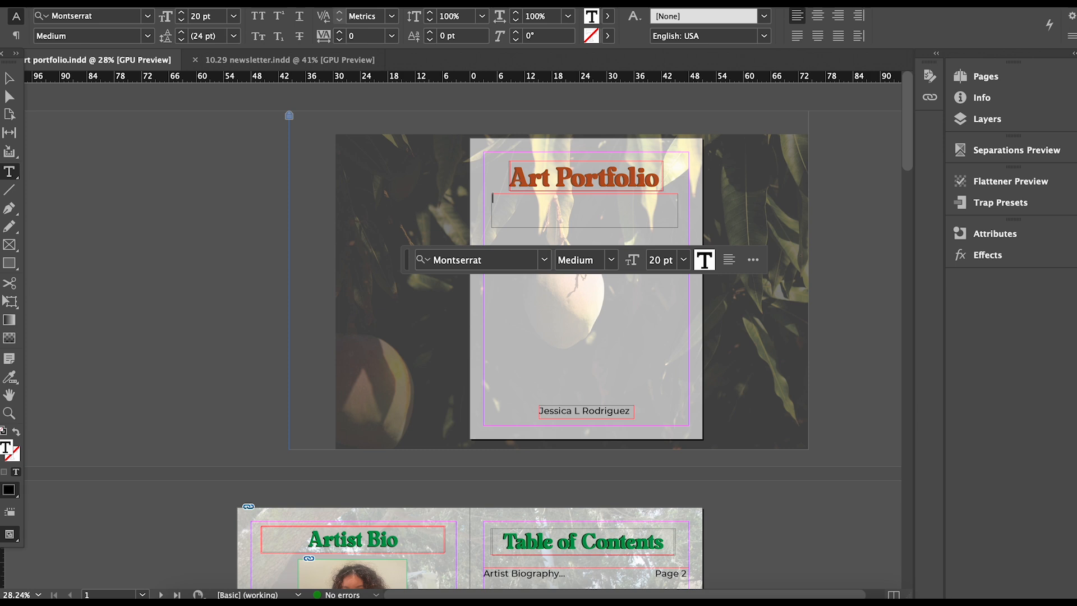
type("Featuring art prints, photographu")
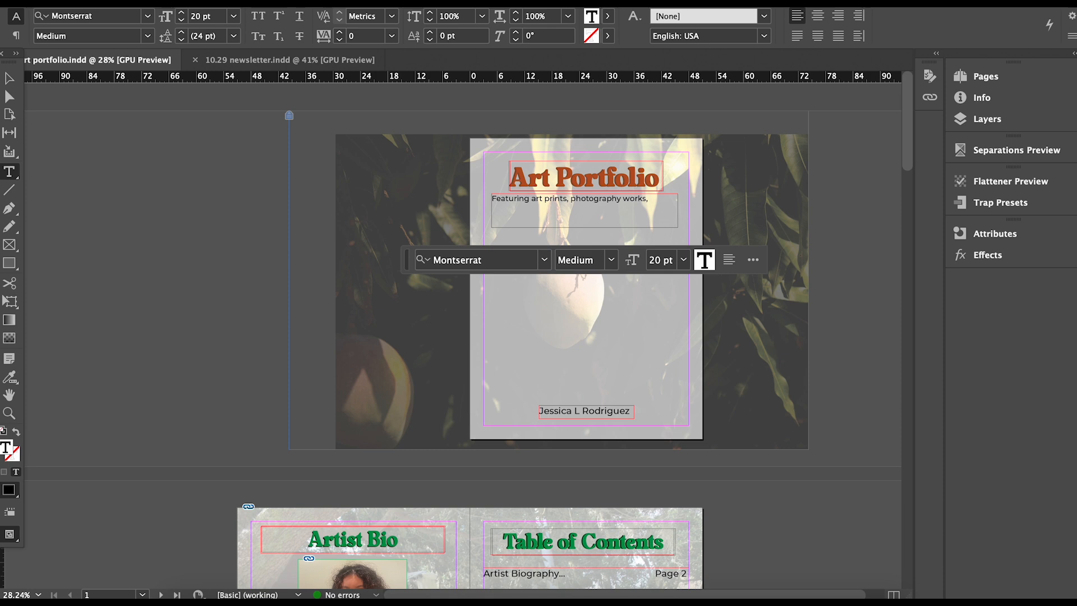
type("drawings, paintings,")
mouse_move(907, 133)
left_mouse_down()
mouse_move(914, 168)
mouse_move(915, 135)
left_mouse_up()
type("sculptures")
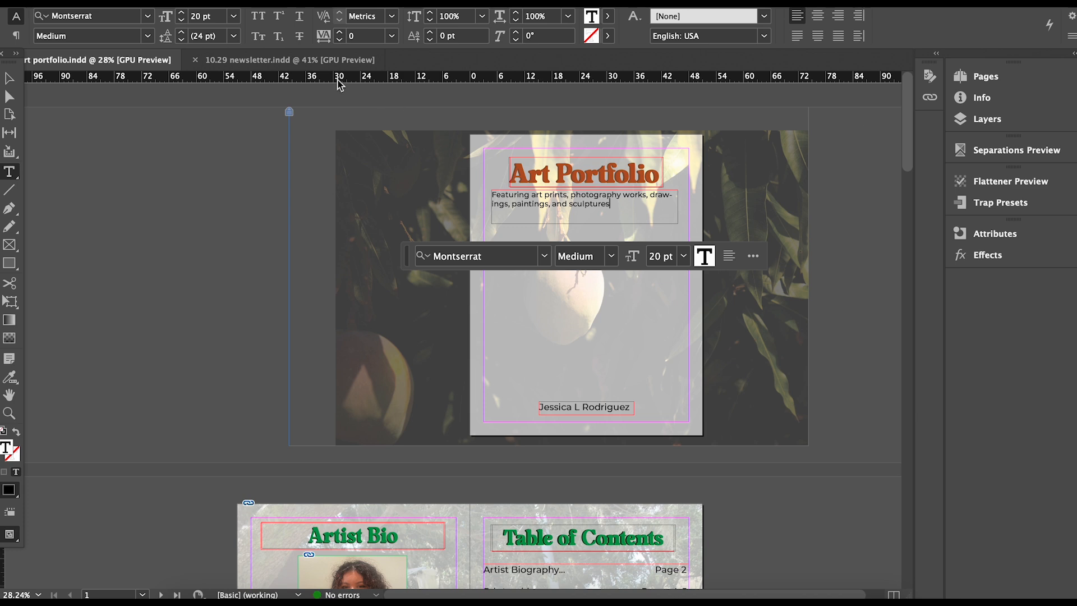
Break the subtitle before 'drawings' and centre its text.
left_click(651, 196)
key("Return")
key("Escape")
left_click_drag(677, 224, 679, 226)
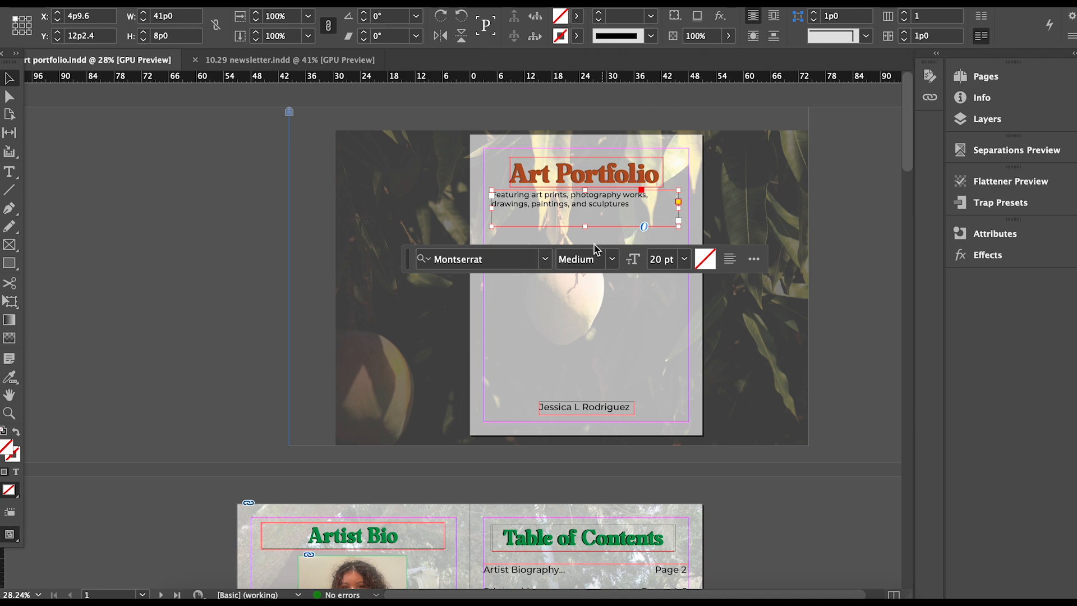
double_click(621, 226)
key("ctrl+a")
left_click(817, 15)
Shorten the subtitle frame and narrow it from both sides.
left_click(9, 78)
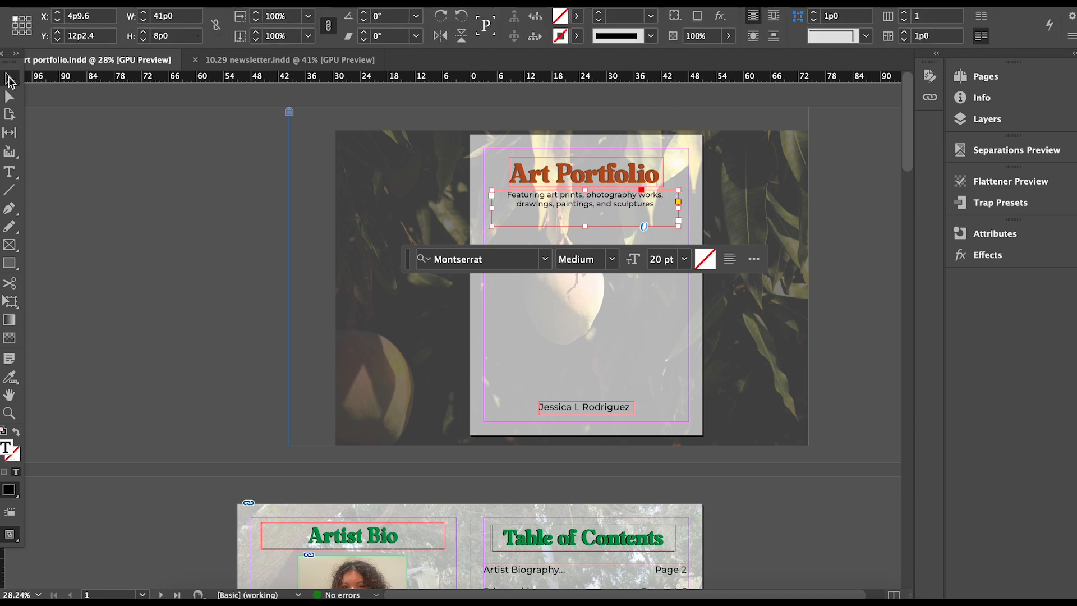
left_click_drag(588, 227, 588, 214)
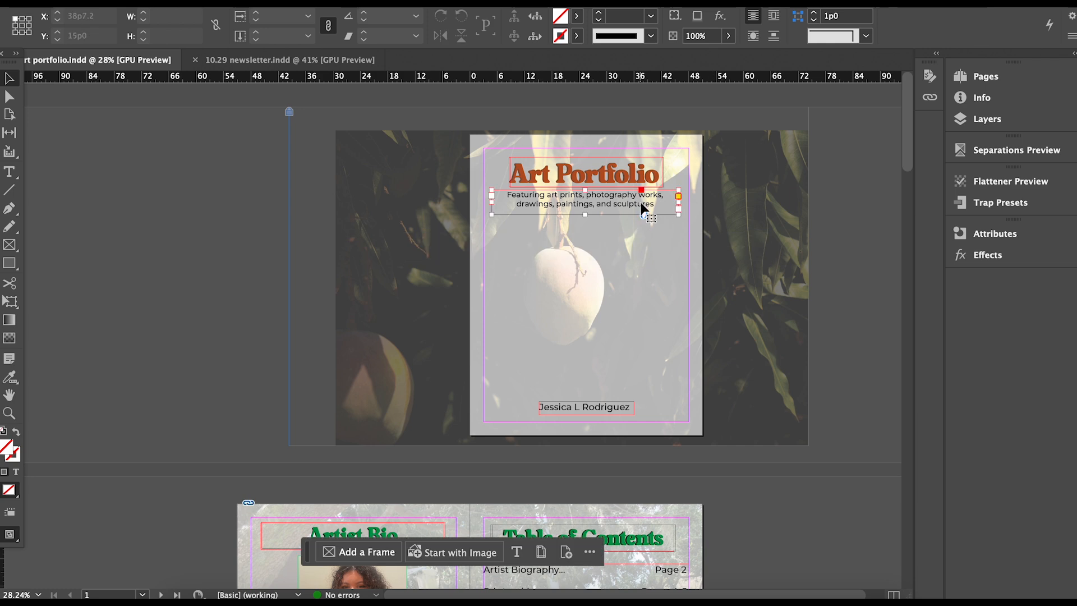
scroll(516, 193, "up", 3)
left_click_drag(467, 207, 487, 207)
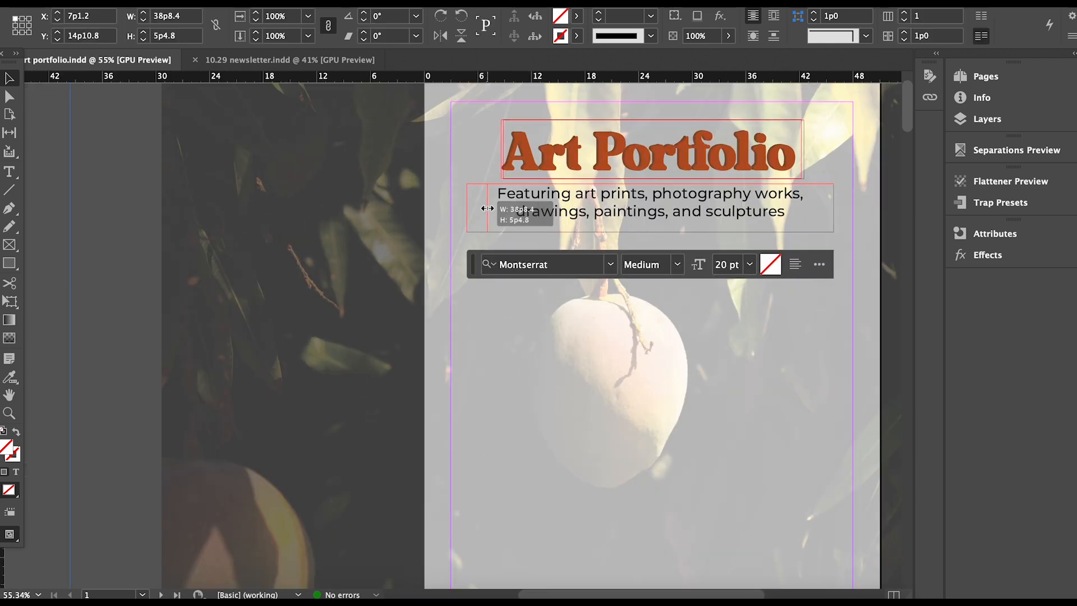
left_click_drag(839, 218, 822, 219)
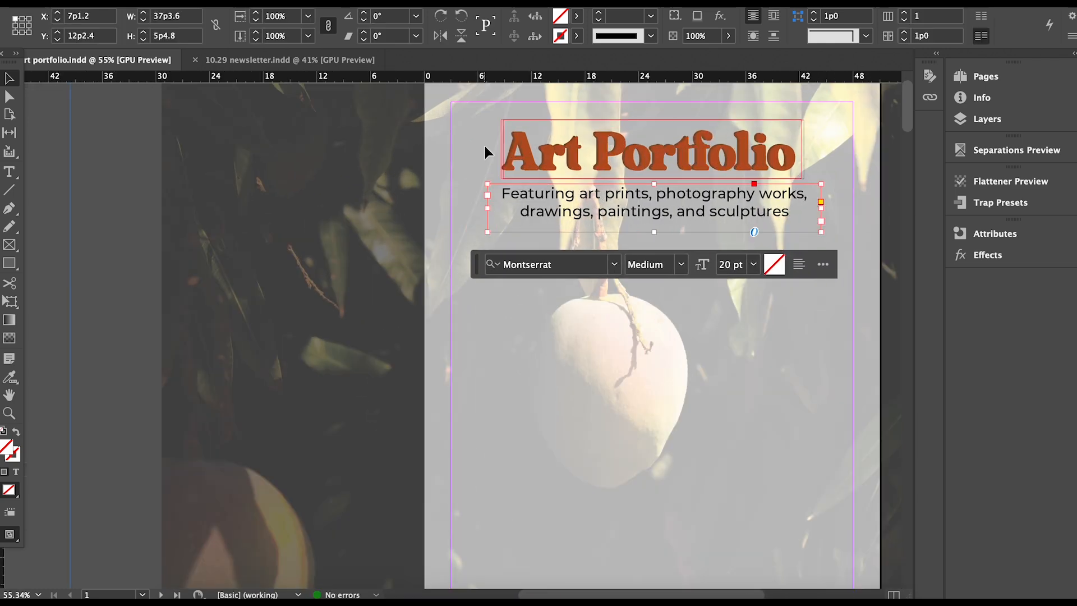
Move the title and subtitle down together on the cover.
left_click_drag(667, 593, 688, 593)
left_click_drag(390, 146, 517, 238)
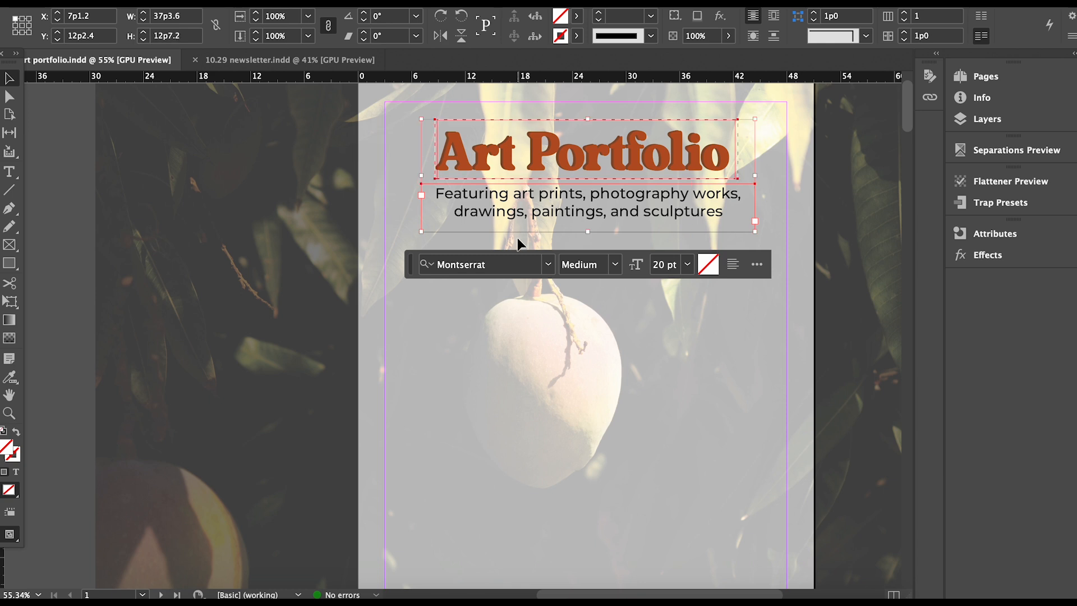
left_click_drag(569, 145, 568, 179)
left_click(861, 224)
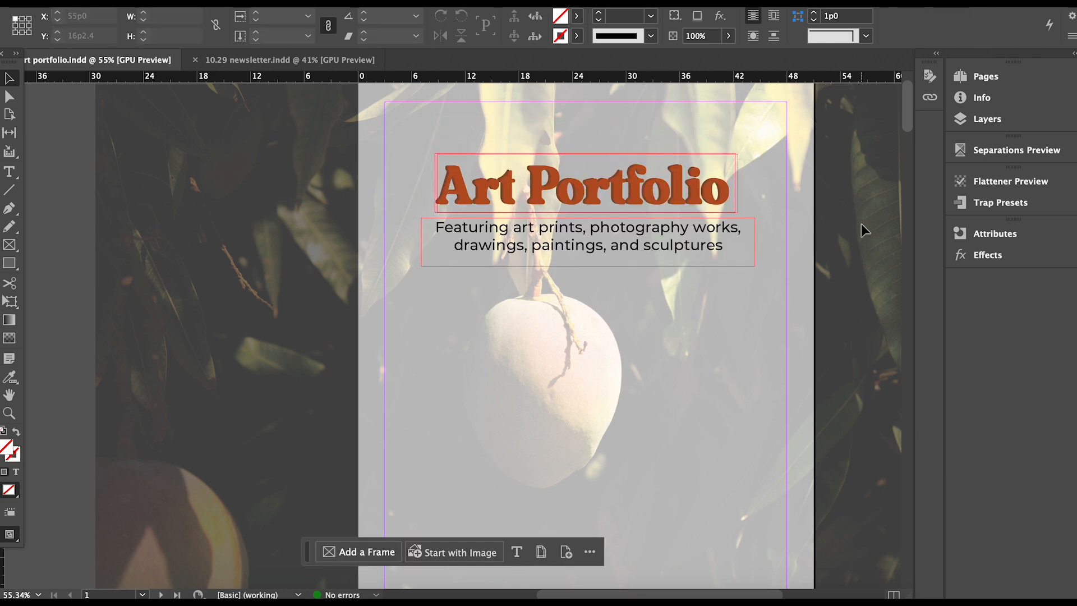
scroll(689, 380, "down", 2)
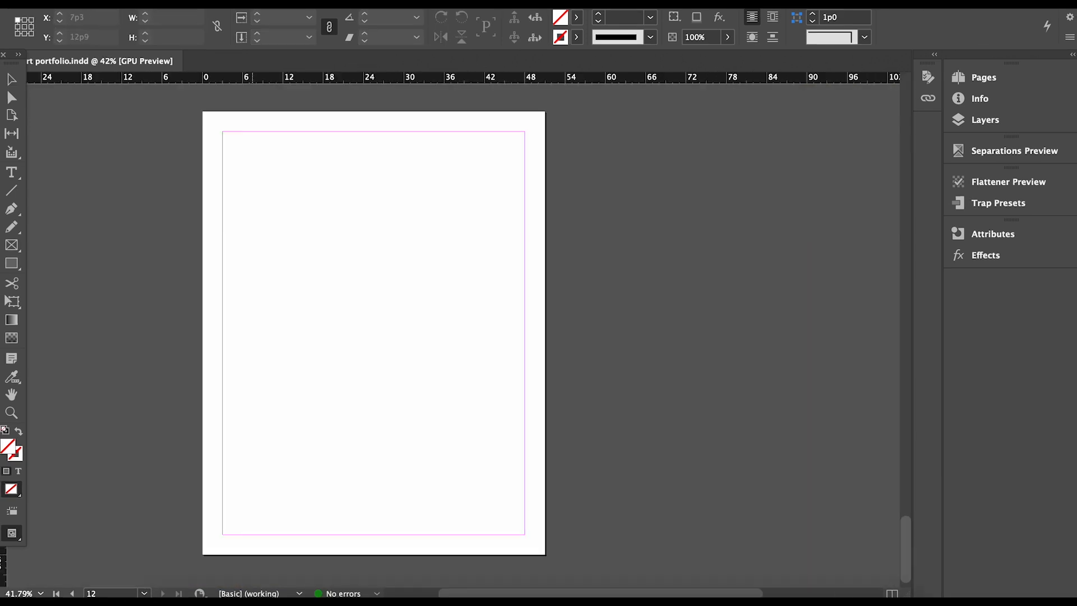
Place the shopping-cart photo on page 12 and shift it up and left past the page.
left_click(251, 202)
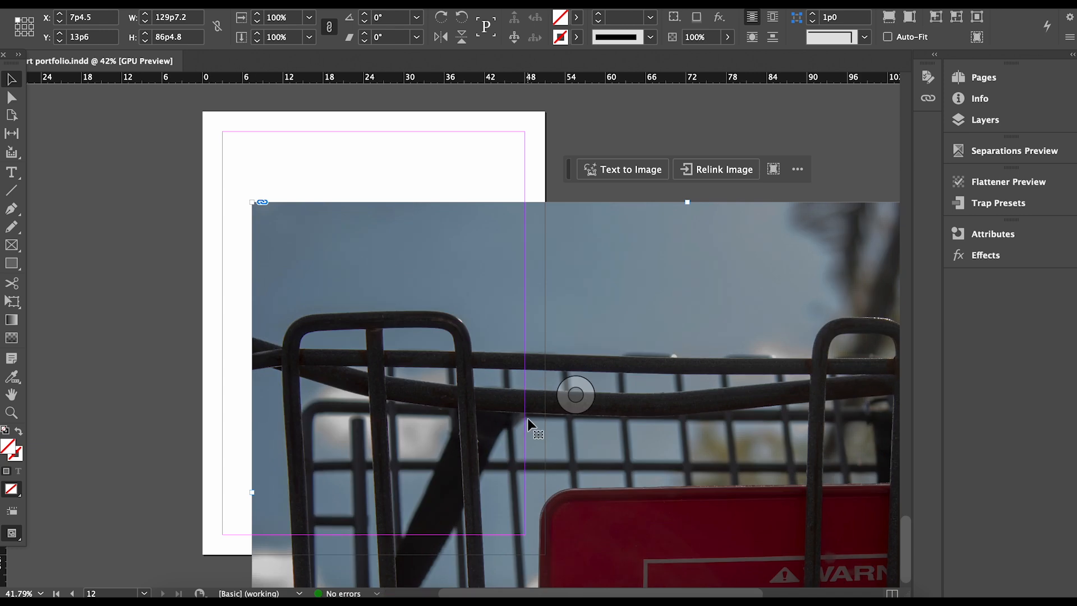
scroll(518, 408, "down", 3)
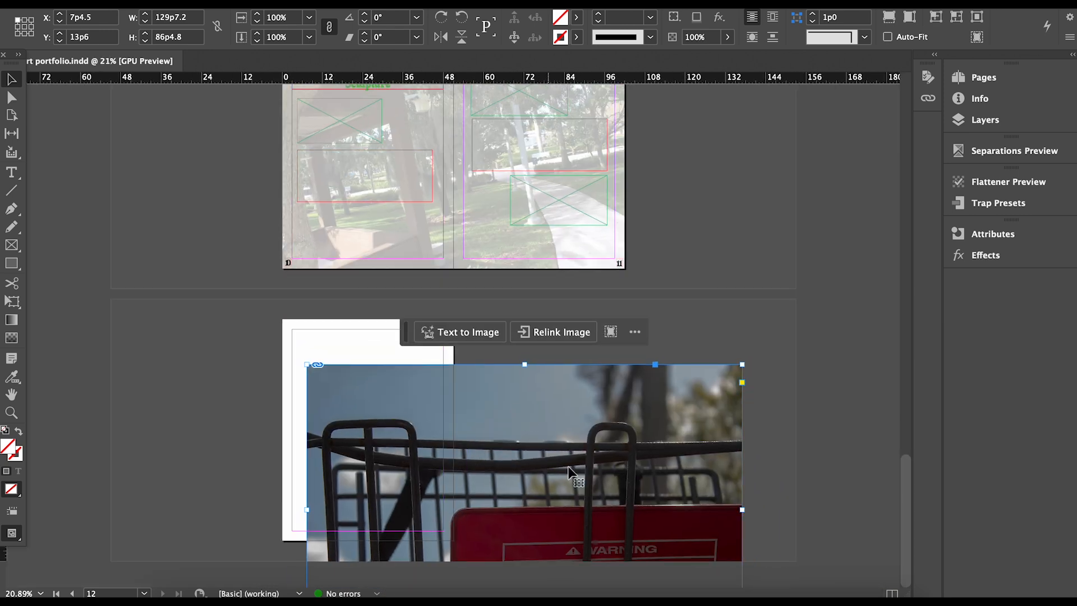
left_click(524, 475)
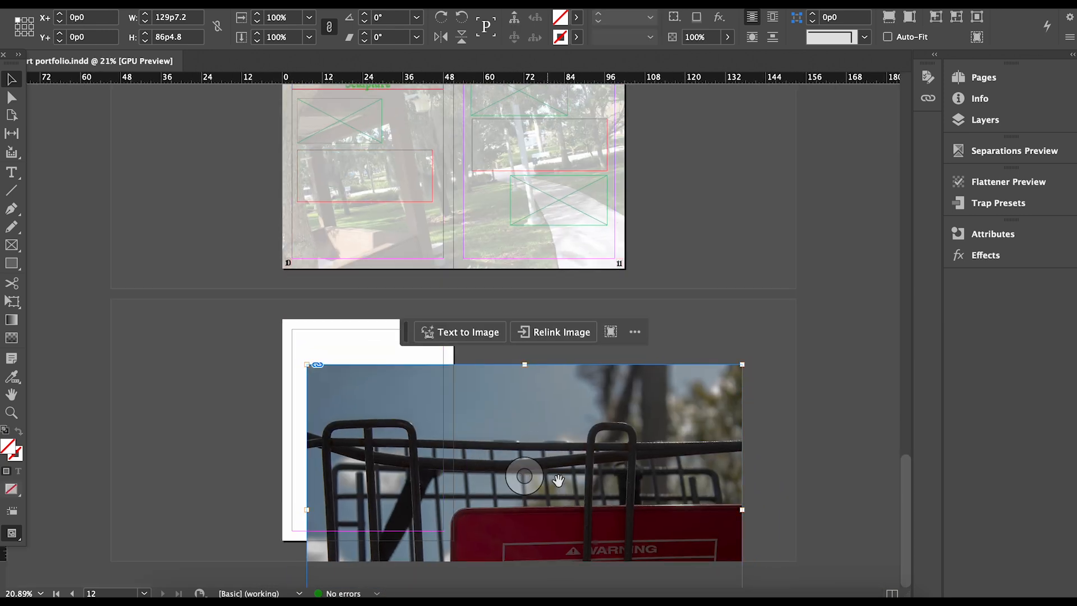
left_click(719, 359)
left_click_drag(716, 389, 519, 323)
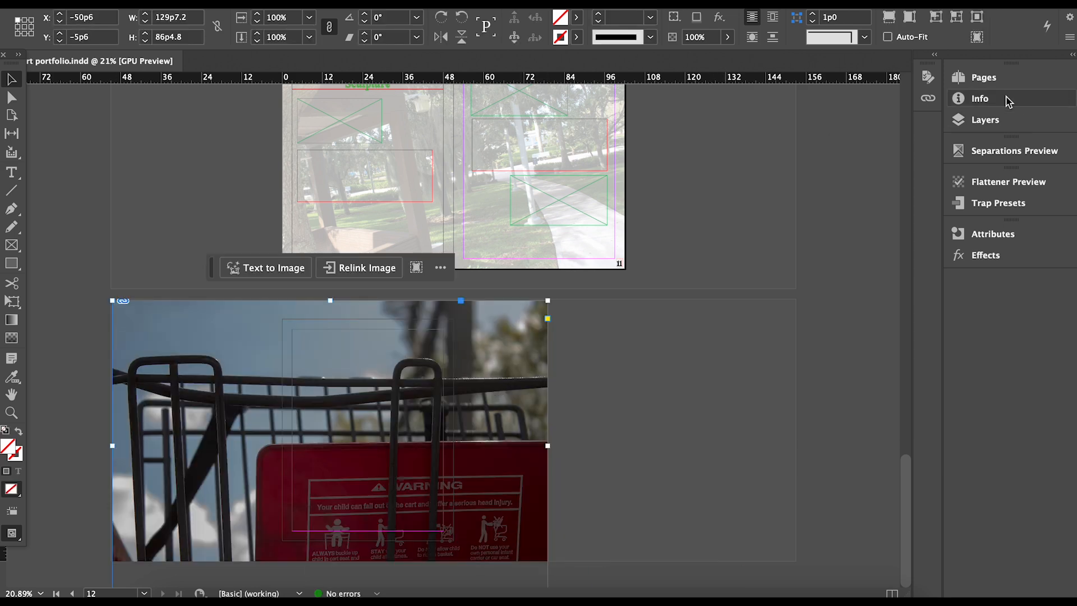
Scale the cart photo to about 89% inside its frame and reposition it.
left_click(999, 78)
left_click(989, 121)
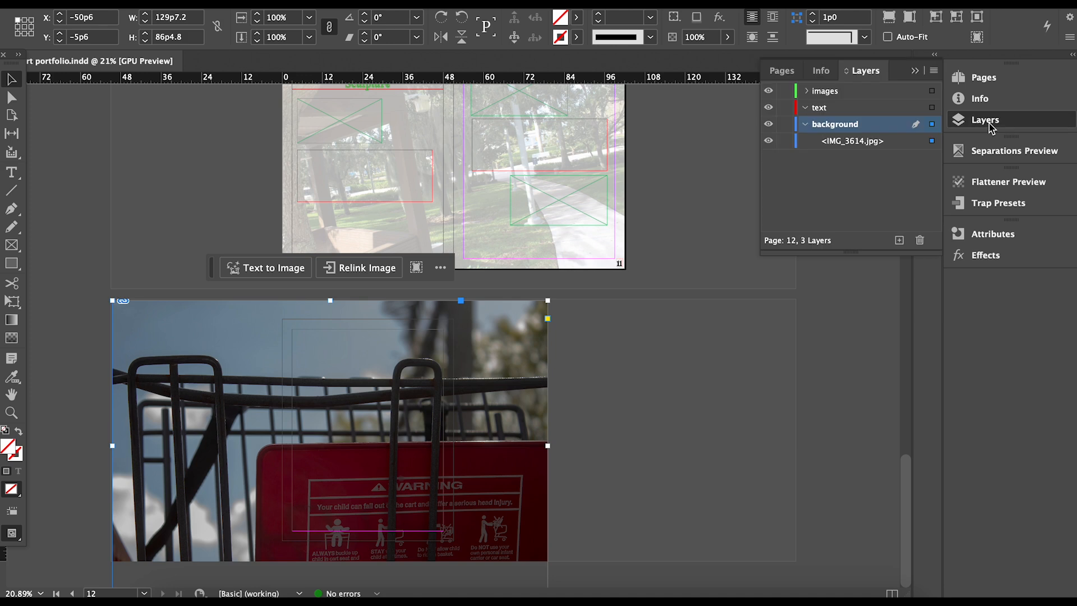
left_click(337, 440)
key("super+alt+comma")
key("super+alt+comma")
key("super+alt+comma")
key("super+alt+comma")
key("super+alt+comma")
key("super+alt+comma")
key("super+alt+comma")
key("super+alt+comma")
key("super+alt+comma")
left_click_drag(337, 440, 370, 418)
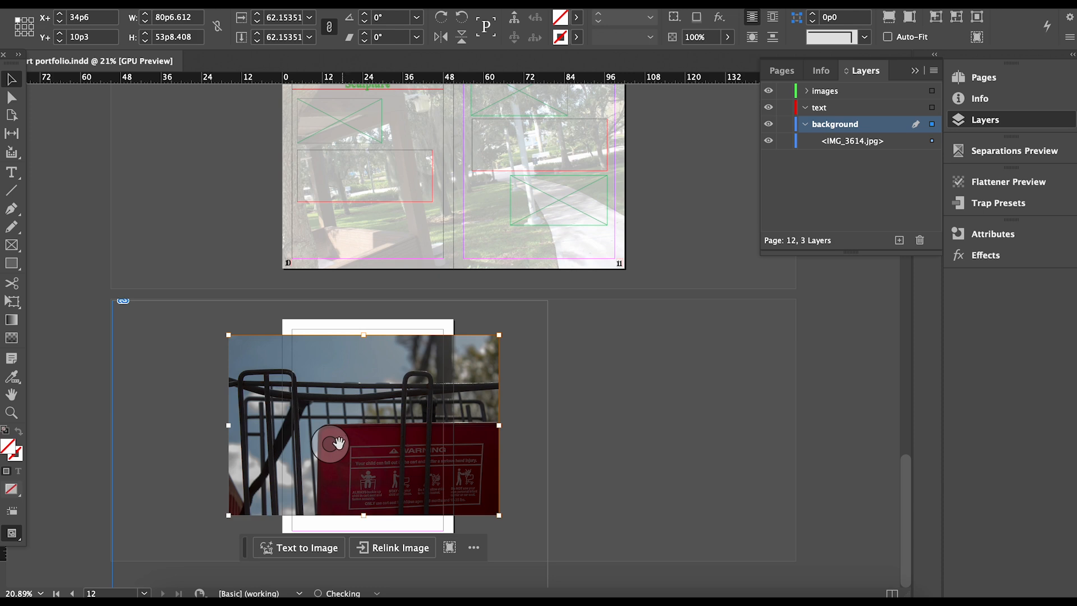
key("super+alt+period")
key("super+alt+period")
key("super+alt+period")
key("super+alt+period")
key("super+alt+period")
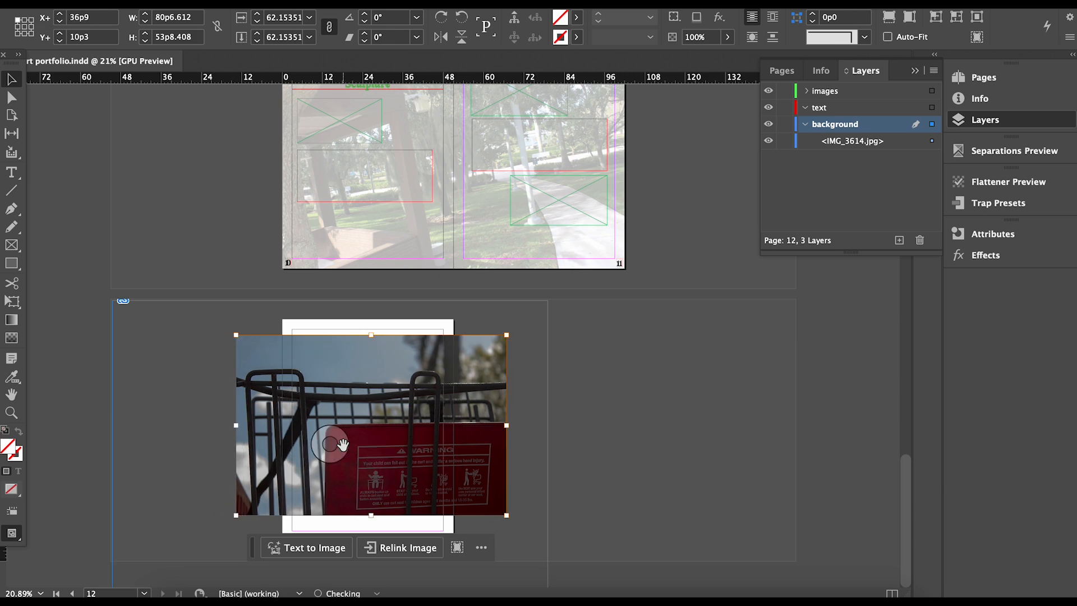
key("super+period")
key("super+period")
key("super+period")
key("super+comma")
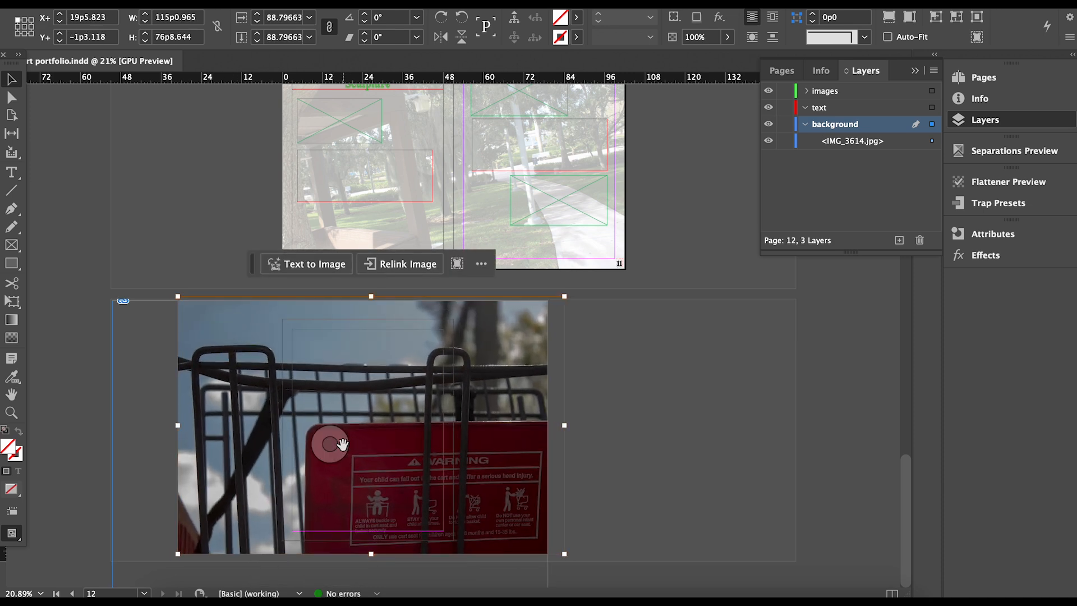
left_click(602, 488)
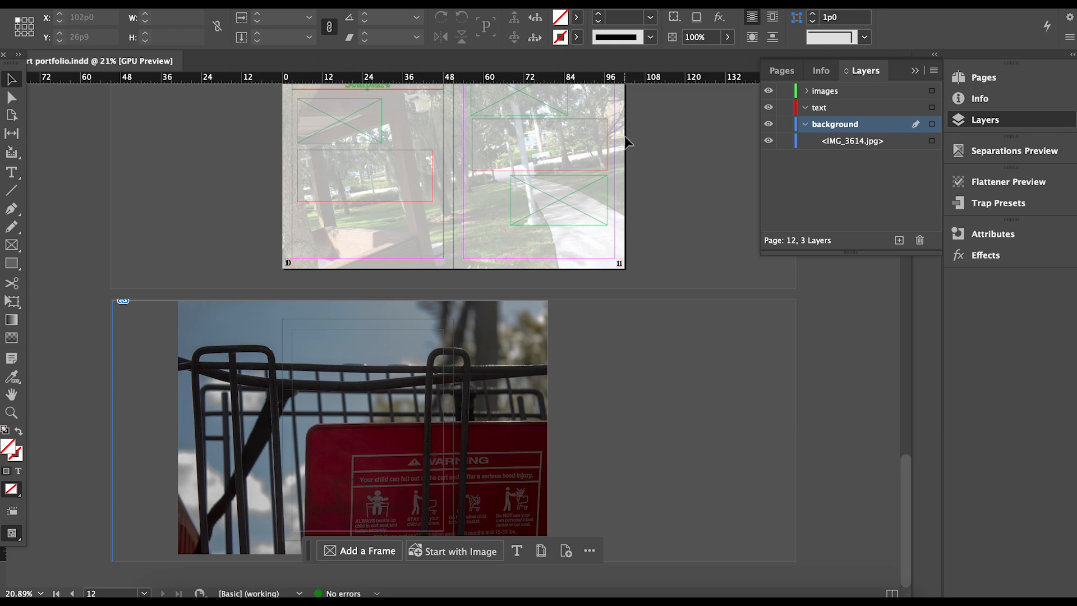
Lower the cart image frame's opacity to about 29%.
left_click(447, 360)
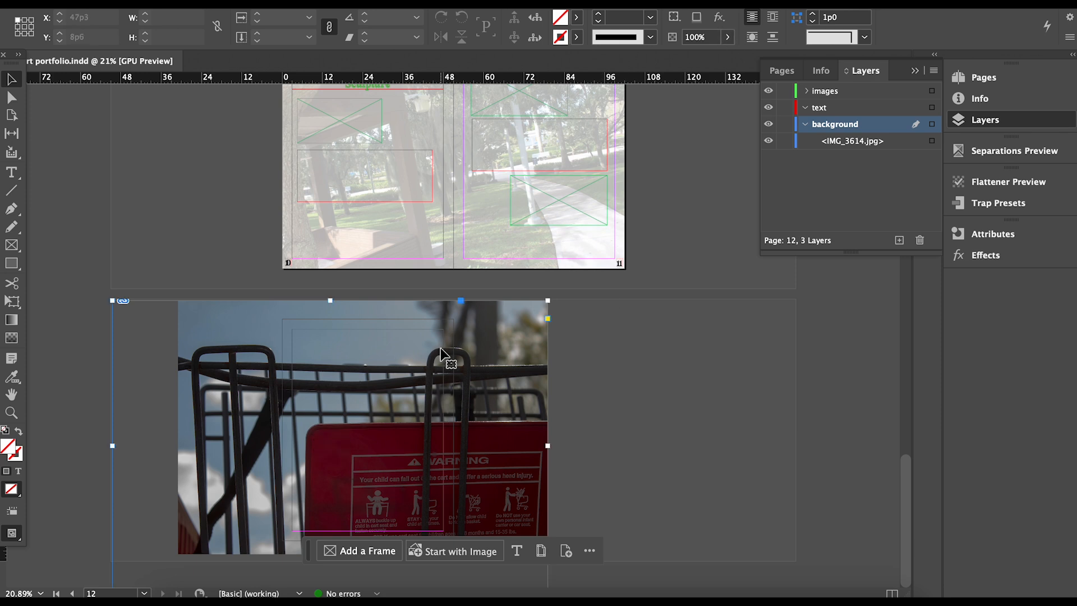
left_click(726, 40)
left_click_drag(732, 57, 671, 59)
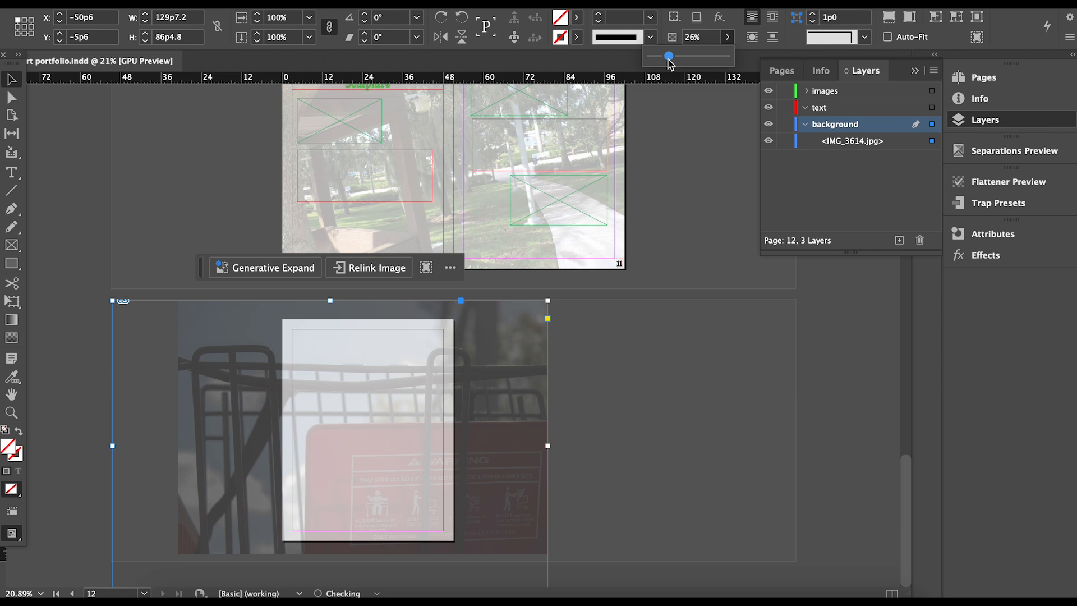
left_click(692, 396)
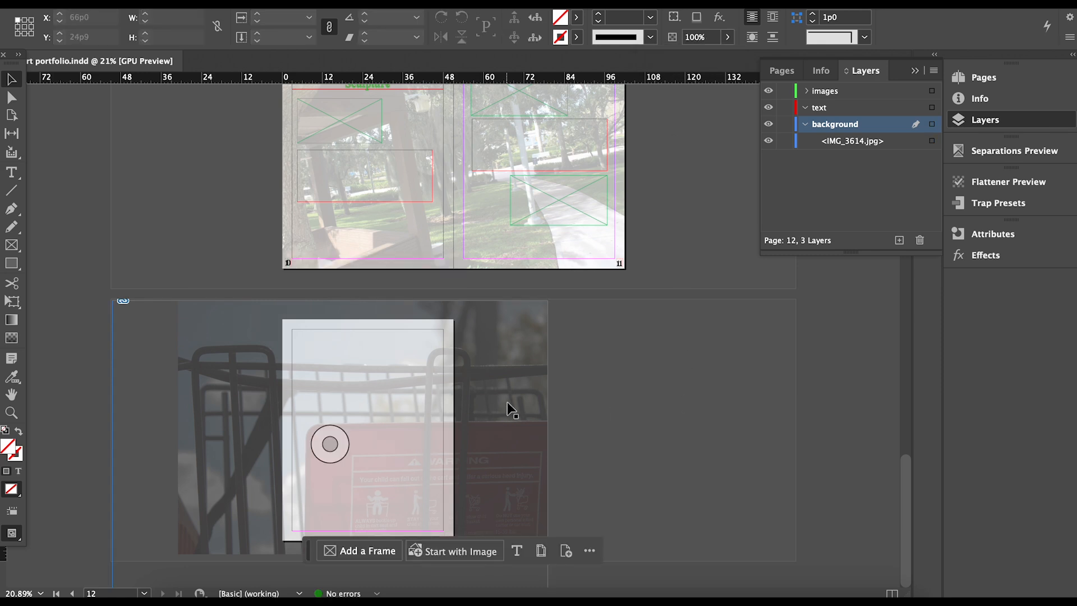
Scale the photo down to about 76% and nudge it lower within its frame.
left_click(330, 444)
key("super+period")
key("super+comma")
key("super+comma")
key("super+comma")
key("super+comma")
key("super+comma")
key("super+comma")
key("super+comma")
key("super+comma")
key("super+comma")
key("super+comma")
key("super+comma")
key("super+comma")
key("super+comma")
key("super+comma")
key("super+comma")
key("super+comma")
key("super+comma")
key("super+comma")
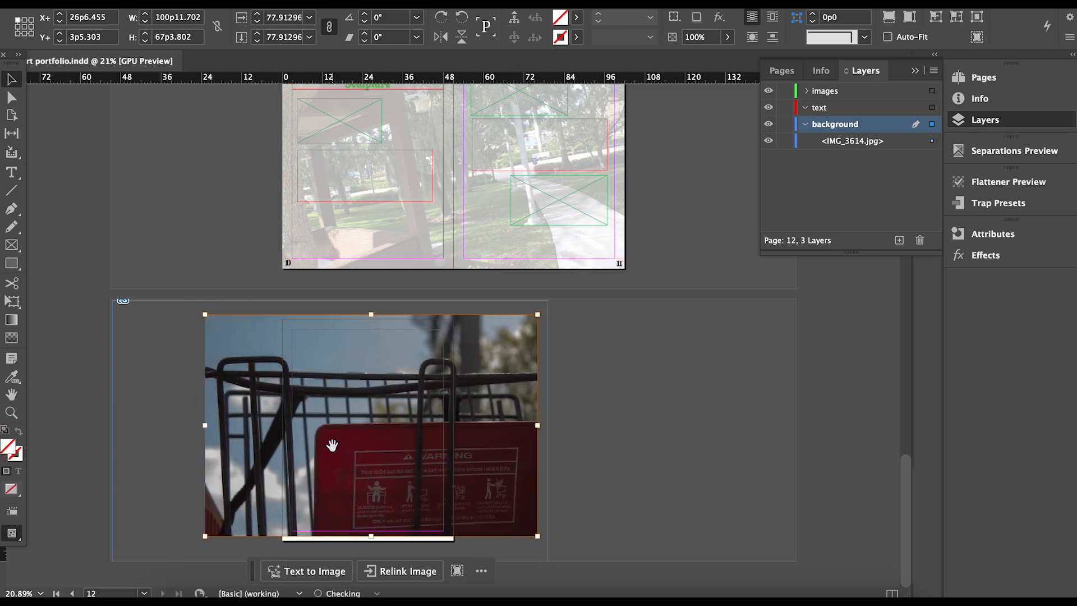
key("super+period")
mouse_move(362, 433)
left_mouse_down()
mouse_move(366, 447)
mouse_move(349, 436)
left_mouse_up()
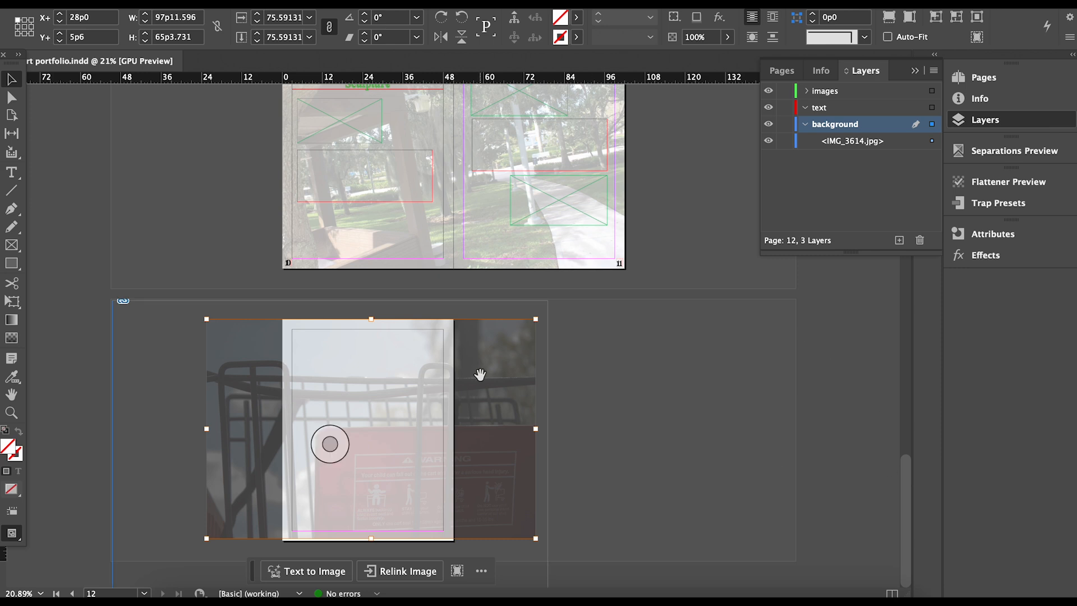
scroll(480, 373, "up", 3)
scroll(479, 373, "down", 3)
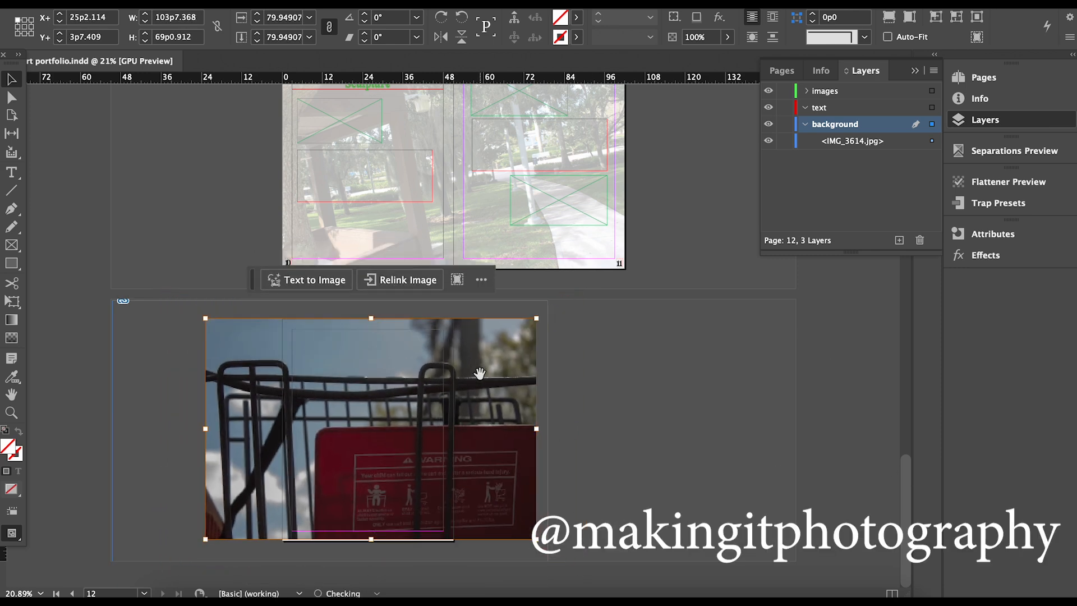
scroll(479, 373, "down", 1)
scroll(479, 373, "up", 1)
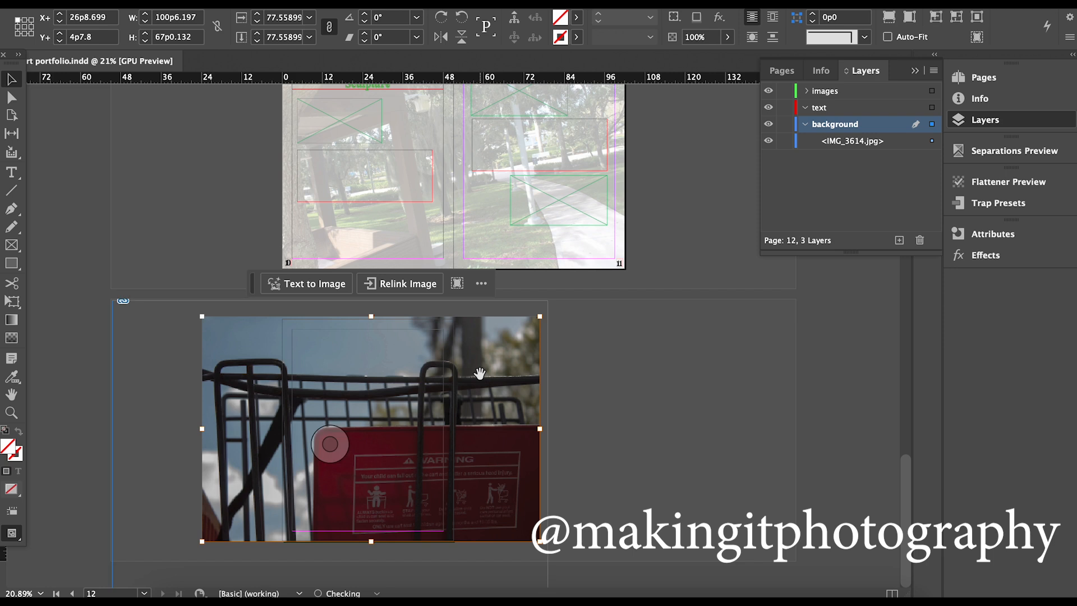
key("Down")
key("Down")
key("Down")
key("Down")
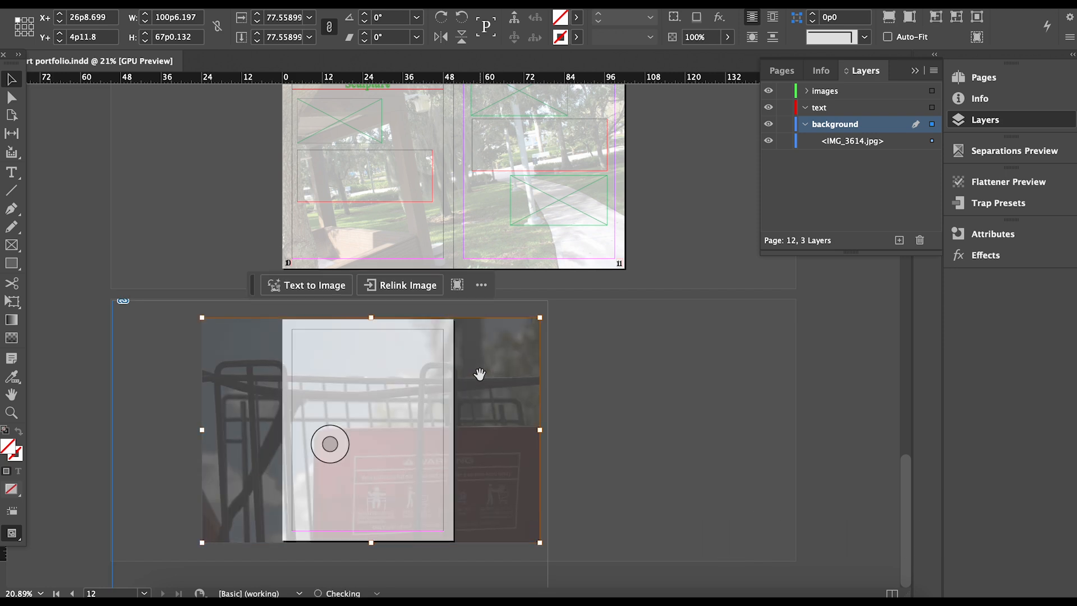
Keep the cart frame at full width and slide it right to X −35p6, Y −5p6.
left_click(624, 440)
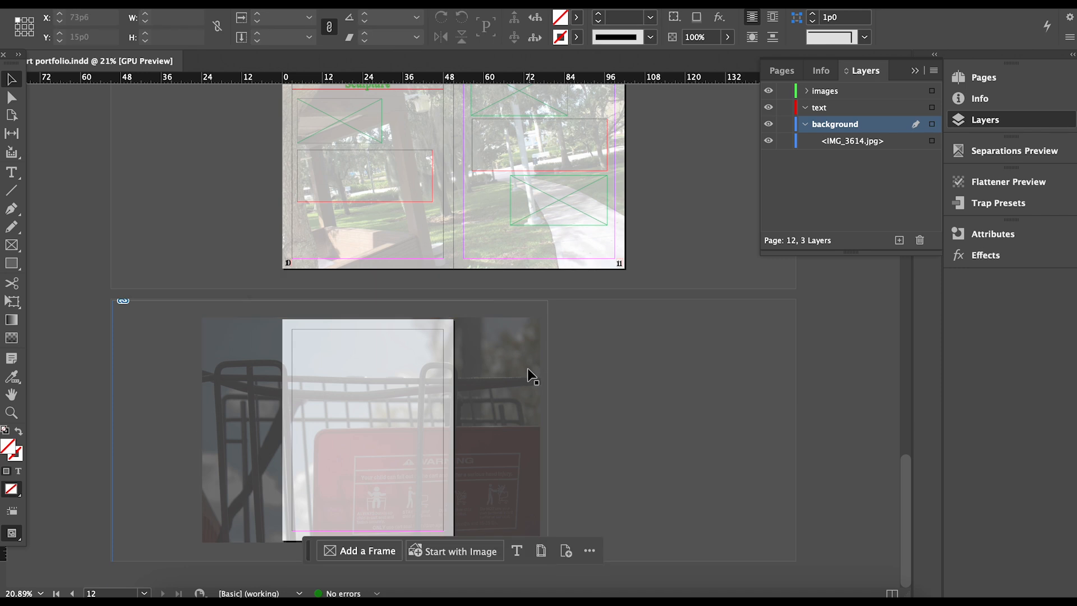
left_click(547, 348)
left_click_drag(547, 446, 454, 452)
left_click_drag(113, 446, 279, 410)
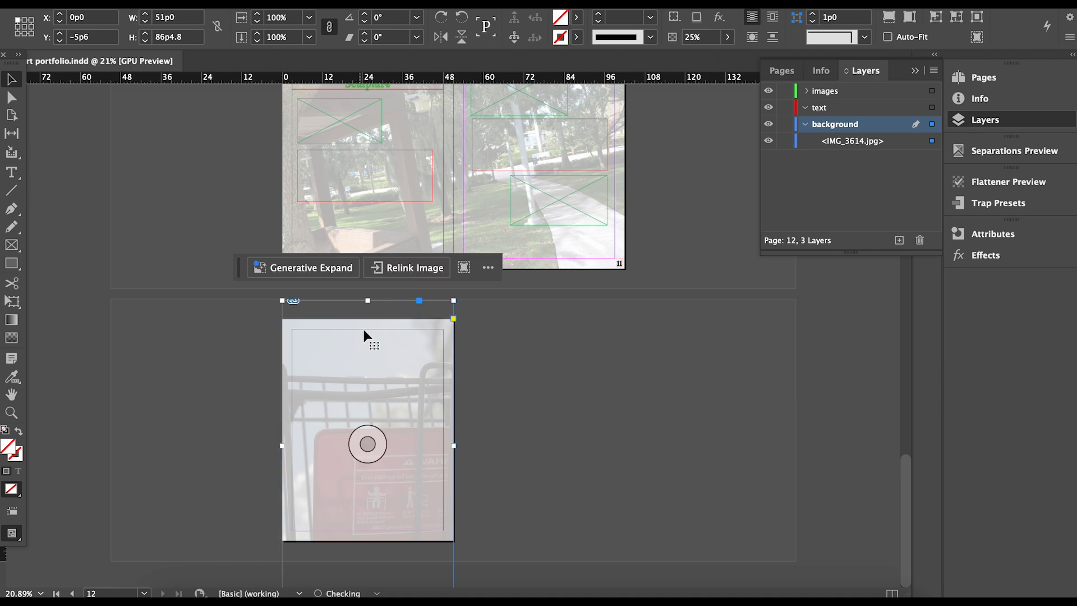
key("super+z")
key("super+z")
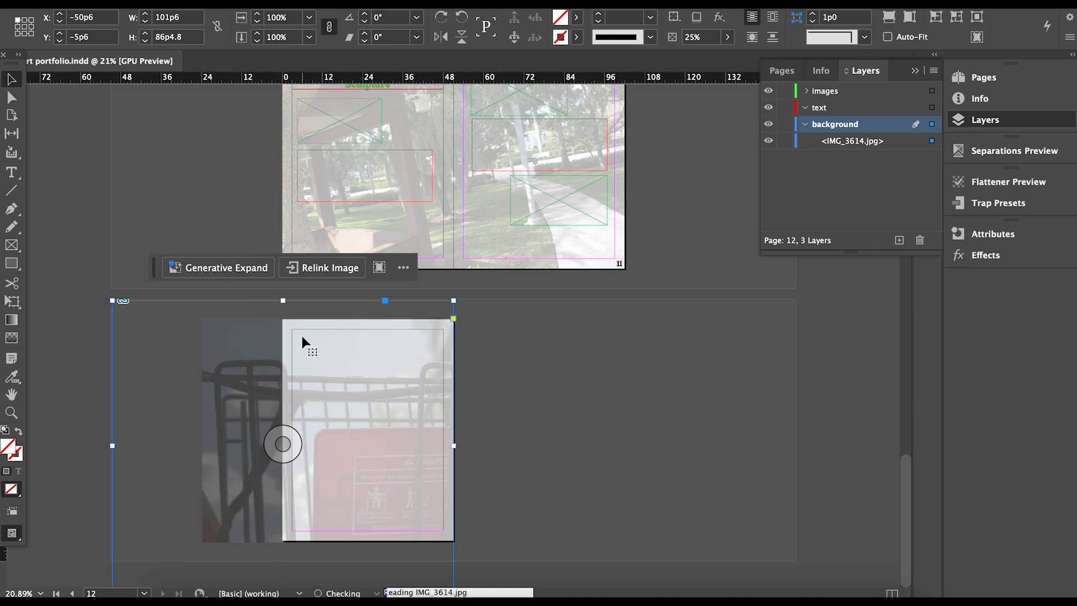
left_click_drag(383, 418, 496, 419)
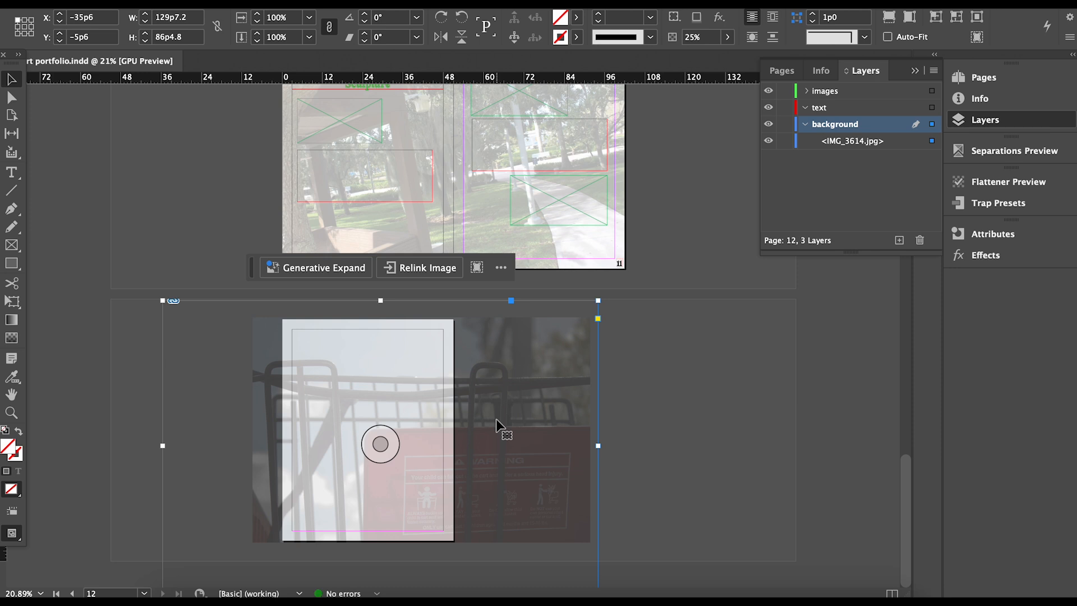
Check the page in Preview mode, then lock the background image.
key("e")
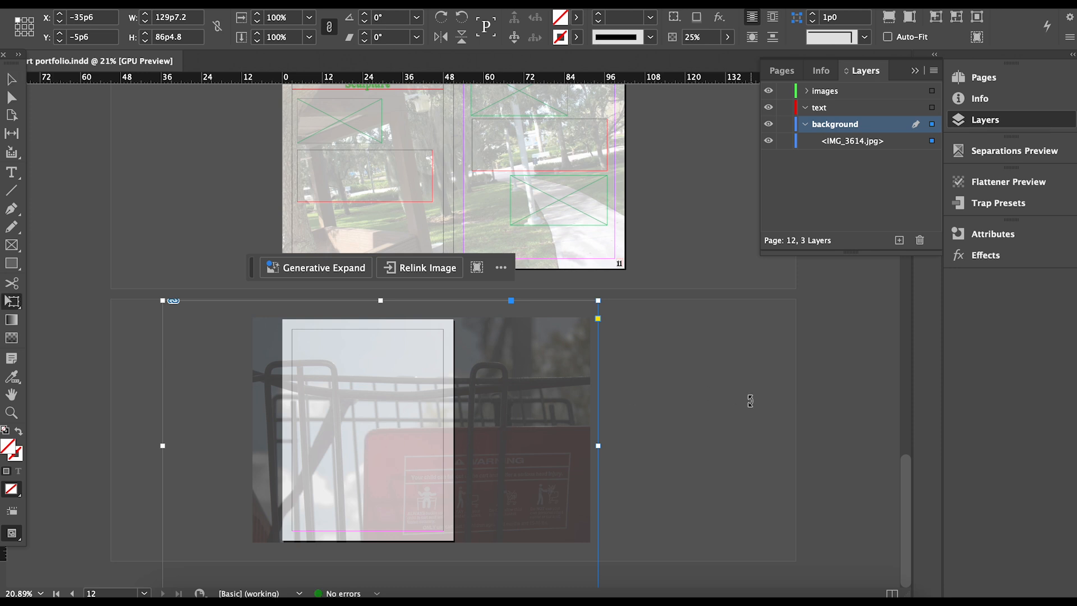
key("w")
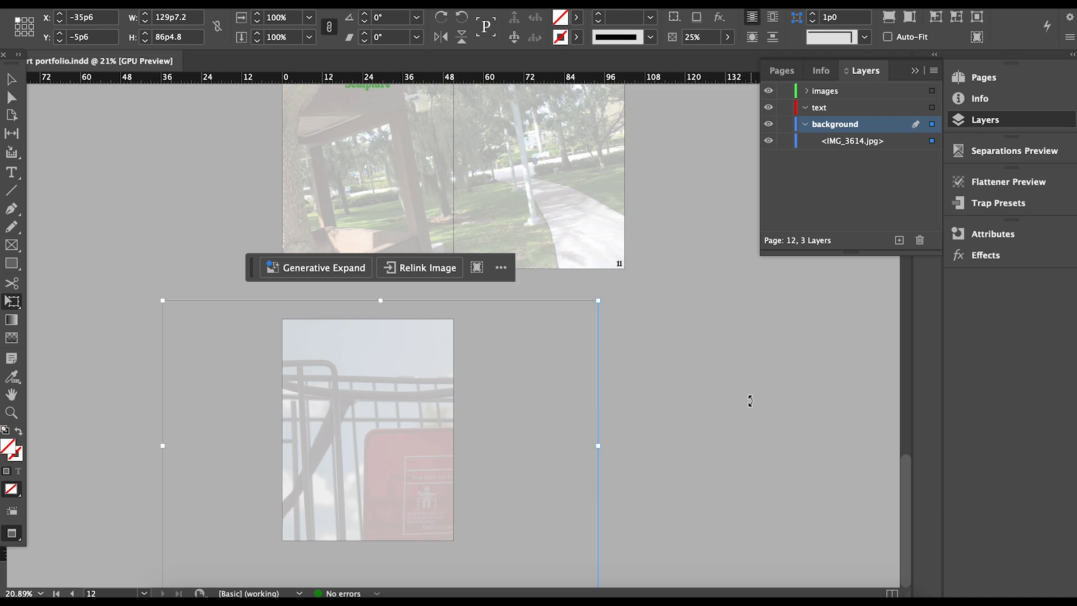
key("w")
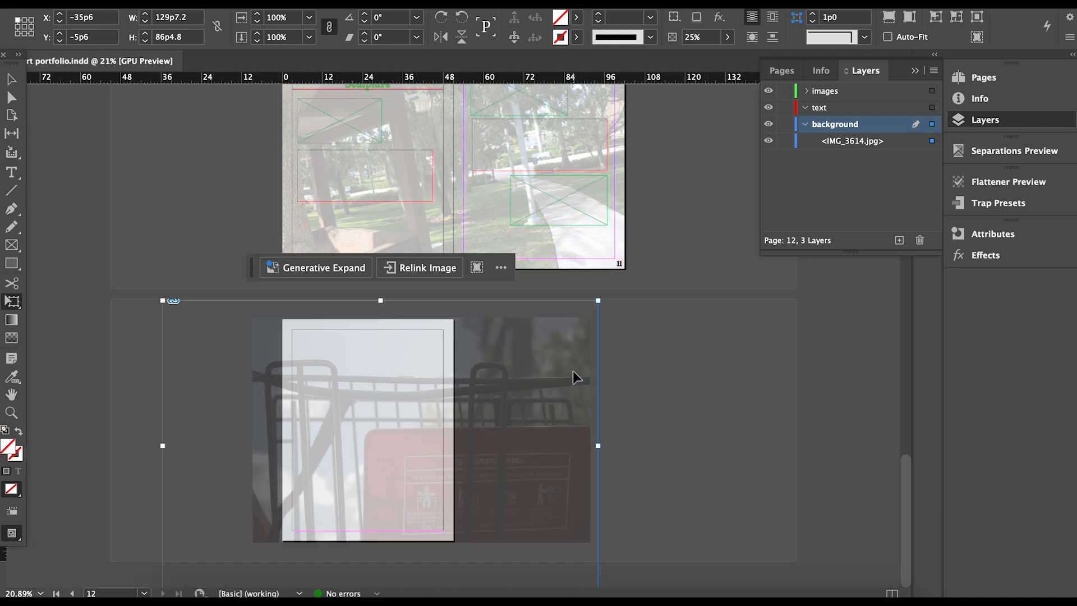
key("super+l")
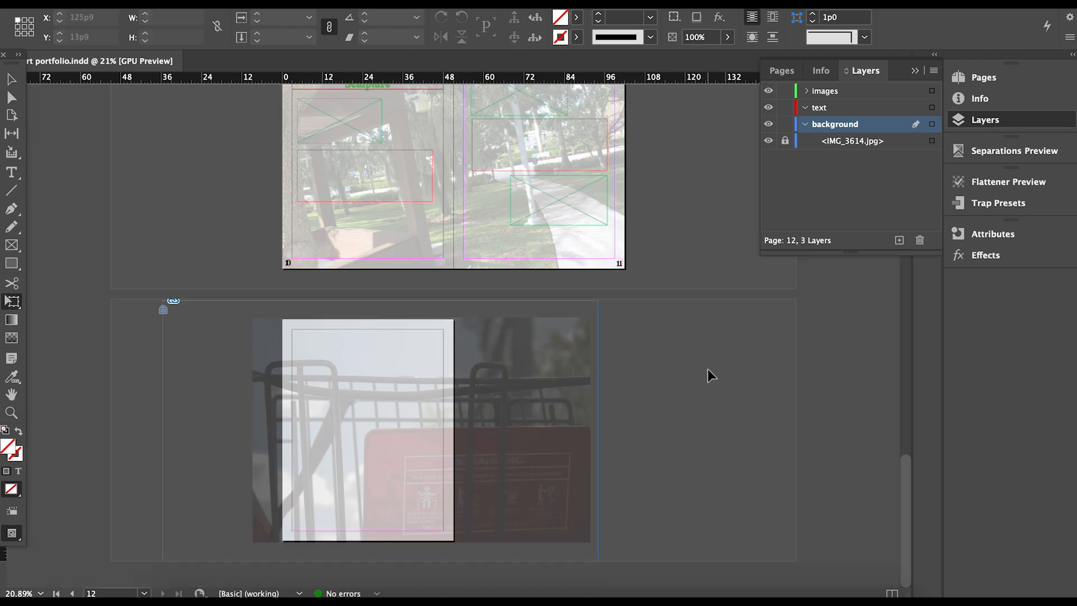
Draw a text frame atop page 12 and type 'Thank you for reading' in Milky Vintage.
scroll(374, 363, "up", 3)
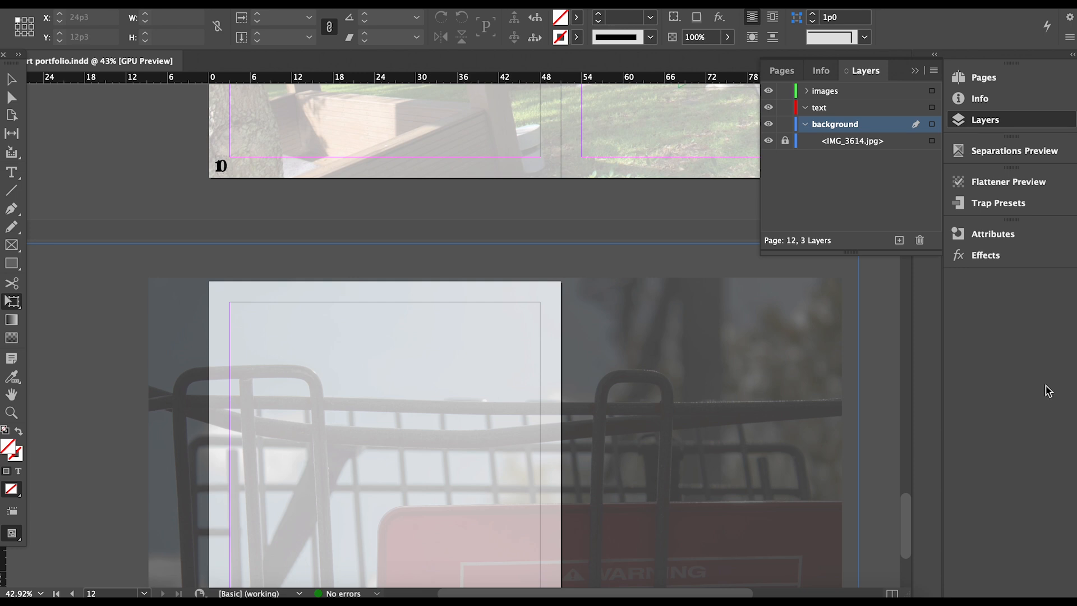
scroll(914, 512, "down", 5)
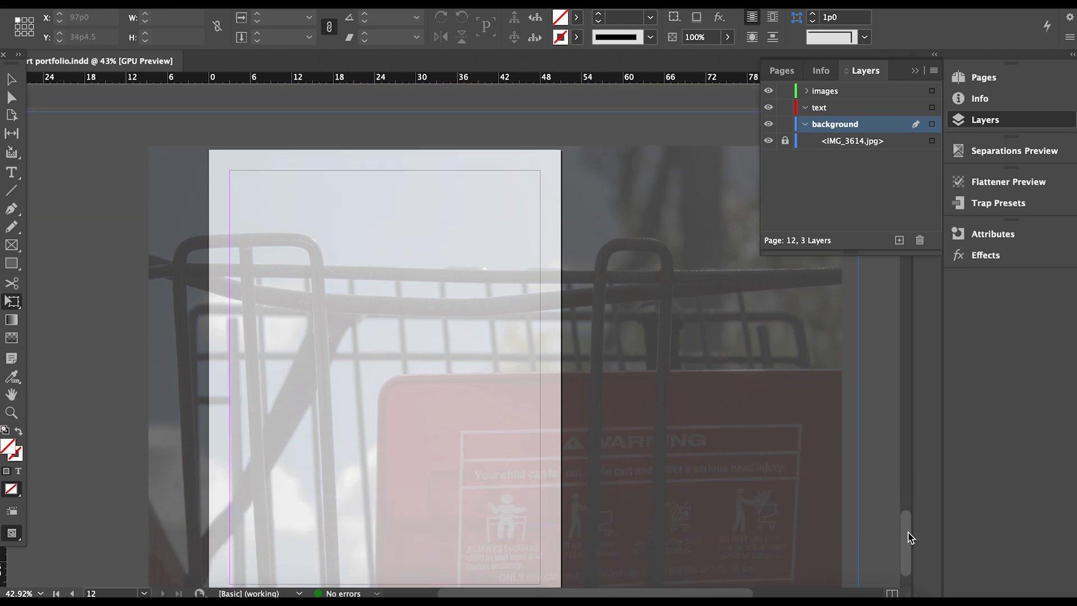
scroll(910, 538, "up", 1)
scroll(910, 537, "down", 1)
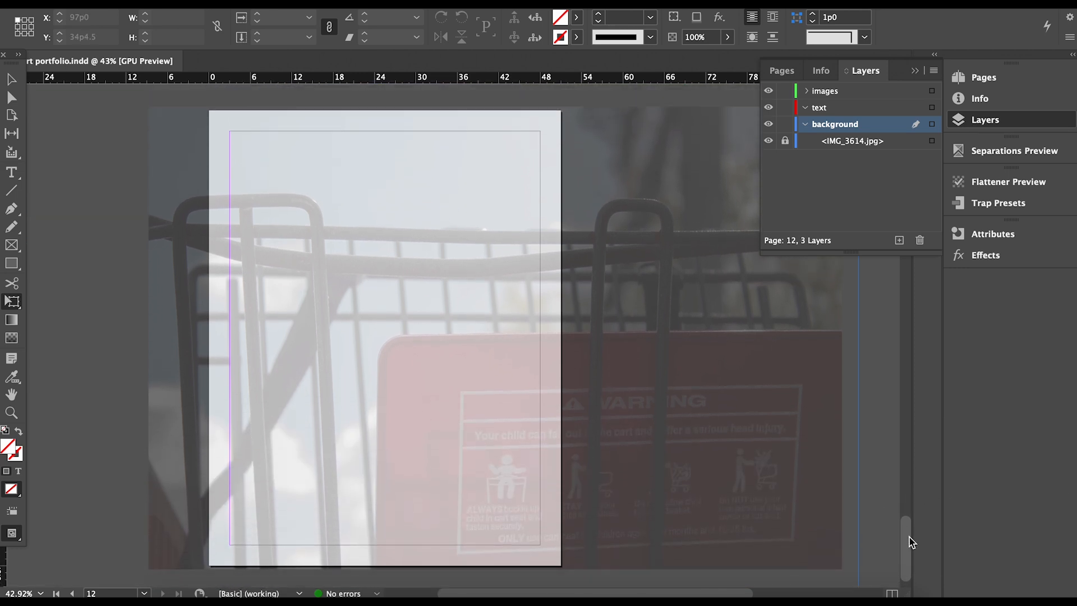
key("t")
left_click_drag(237, 135, 532, 195)
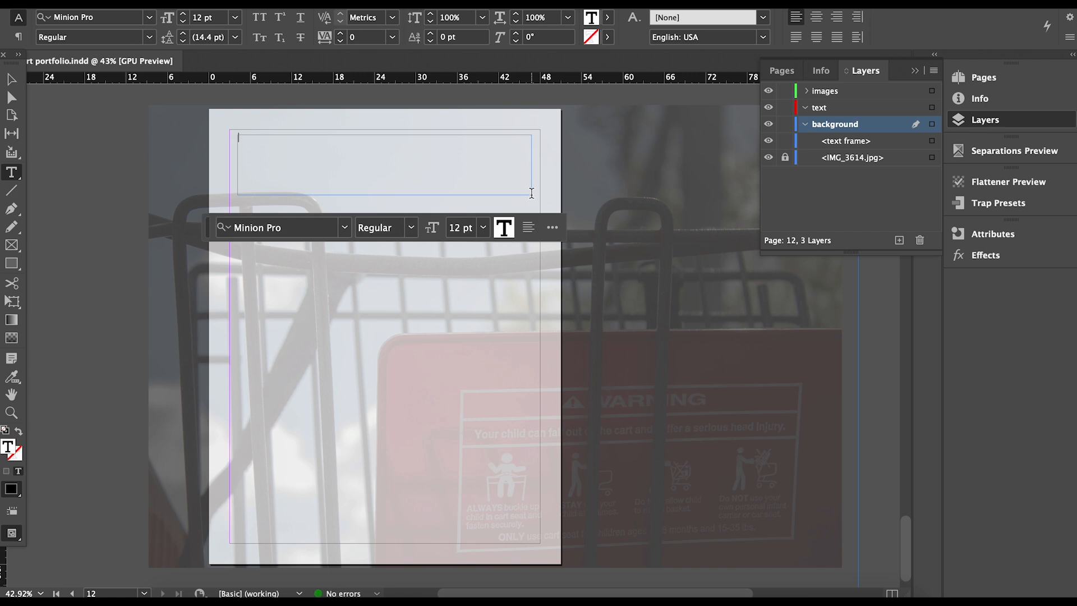
left_click(295, 233)
type("milky")
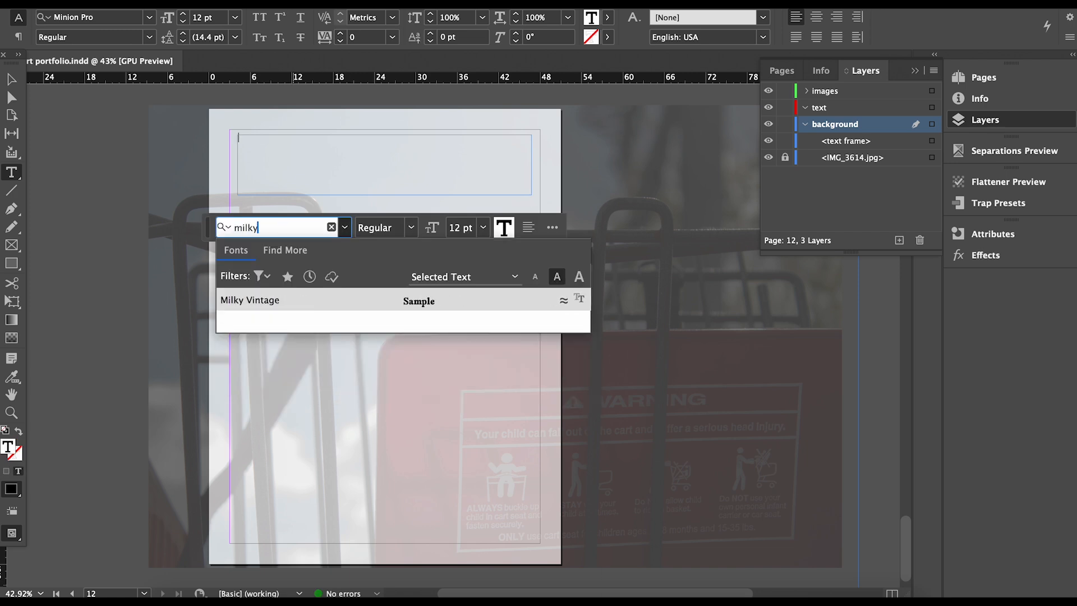
left_click(282, 302)
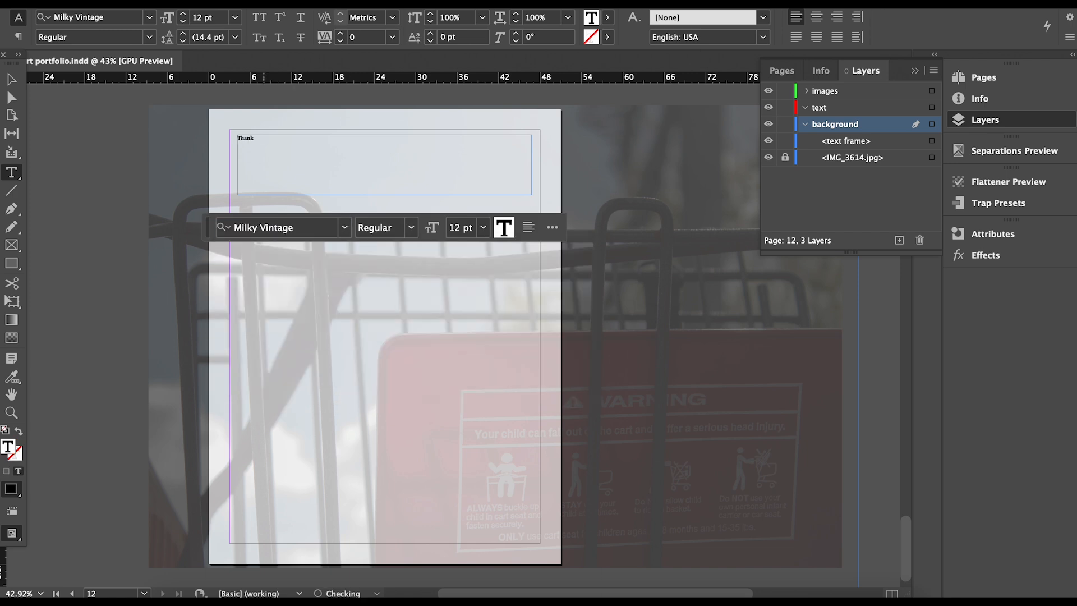
type("Thank you for reading")
Set the heading to 60 pt and centre it in its frame.
key("super+a")
left_click(483, 228)
left_click(482, 473)
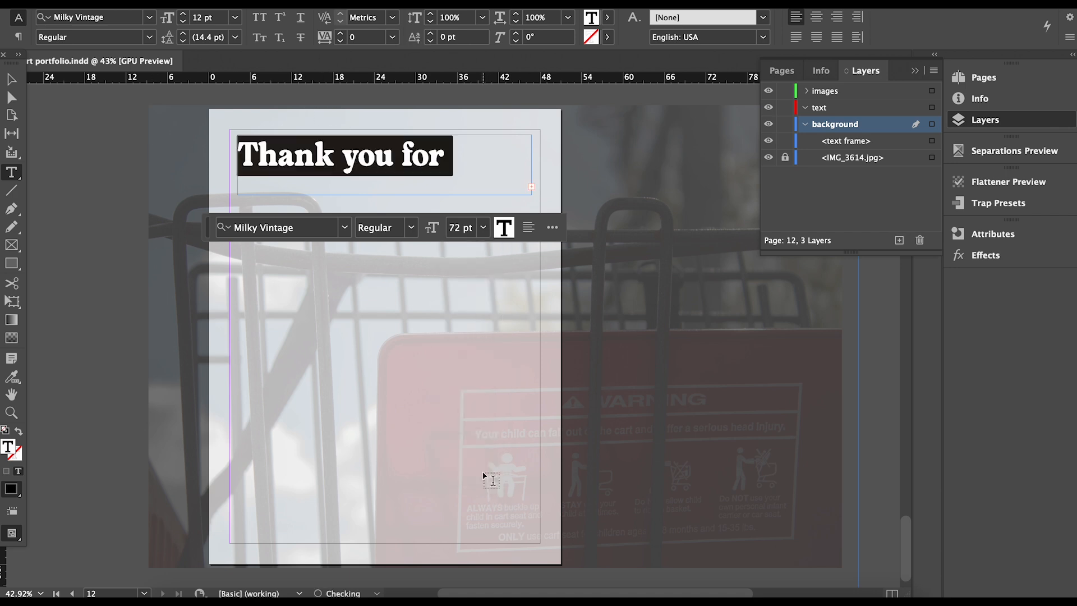
left_click(483, 227)
left_click(483, 457)
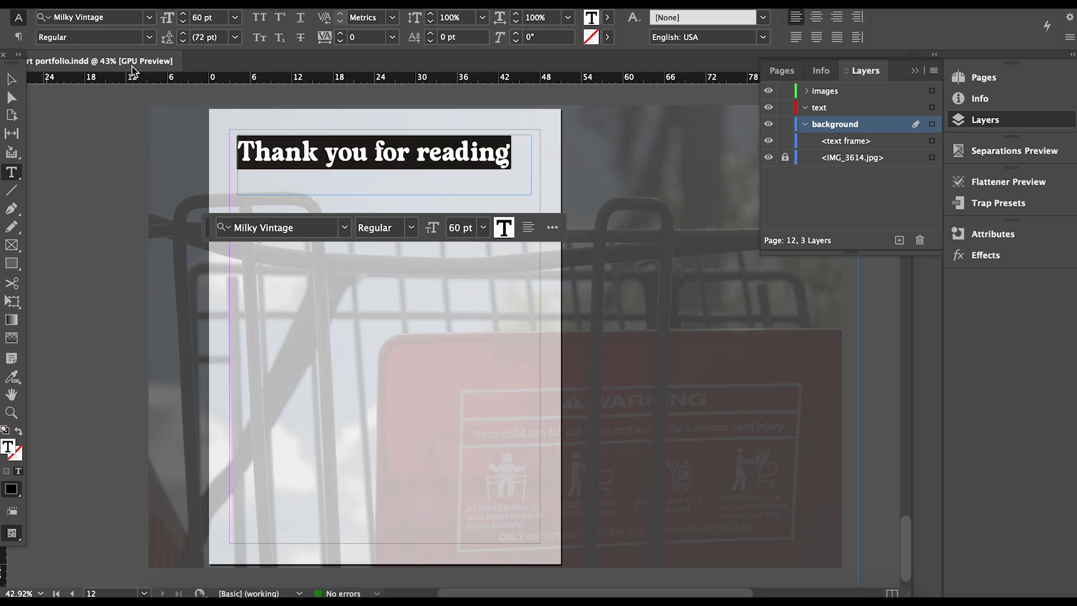
left_click(511, 140)
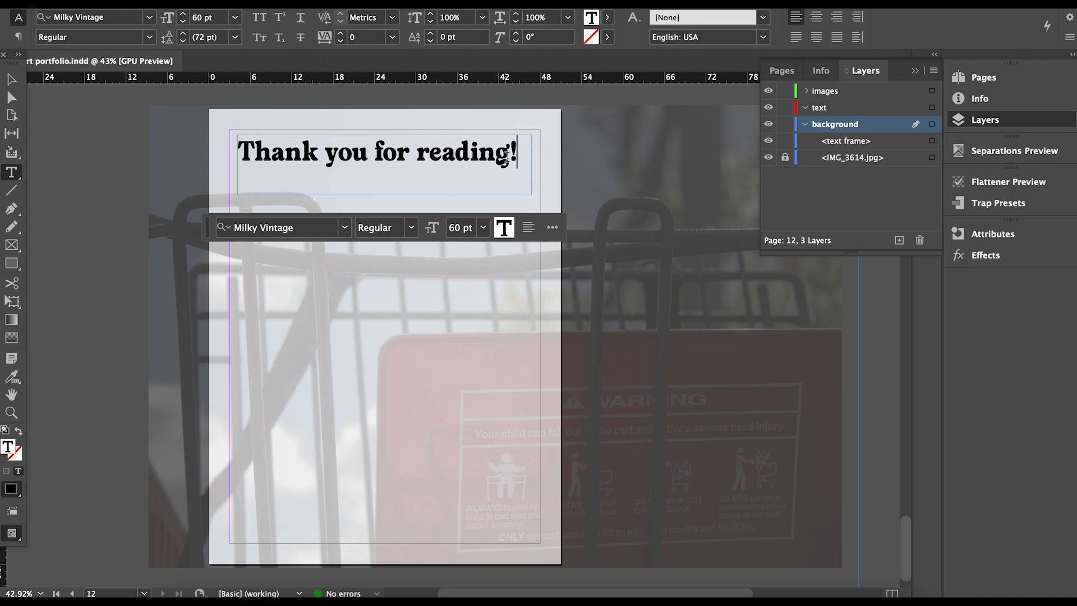
key("super+shift+c")
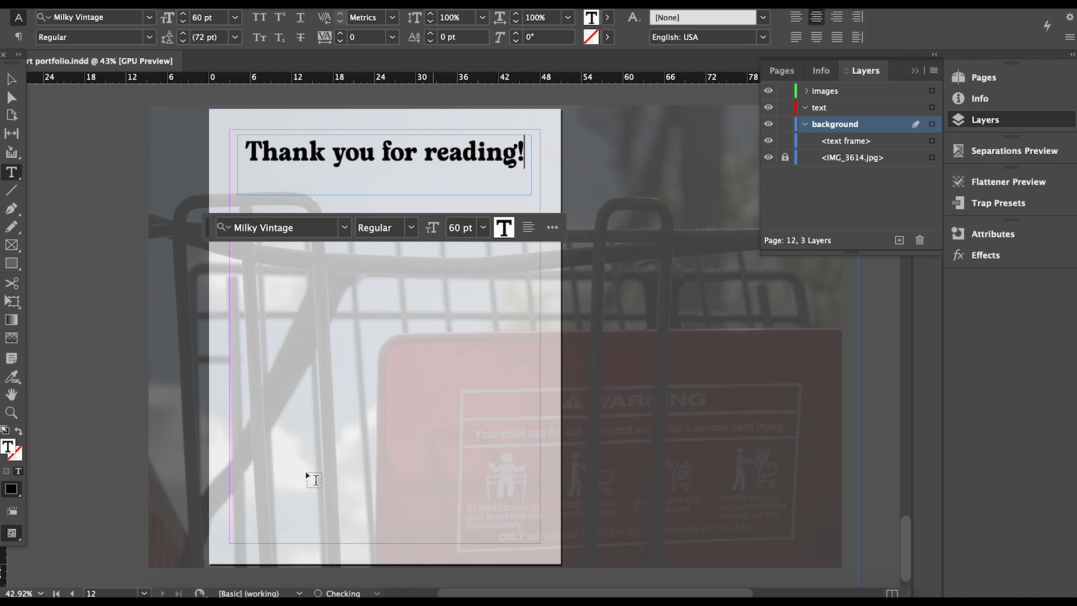
Trim the heading frame's left edge and height to fit the text.
left_click(13, 79)
left_click(235, 162)
left_click(237, 164)
left_click_drag(237, 164, 243, 164)
left_click_drag(369, 195, 390, 170)
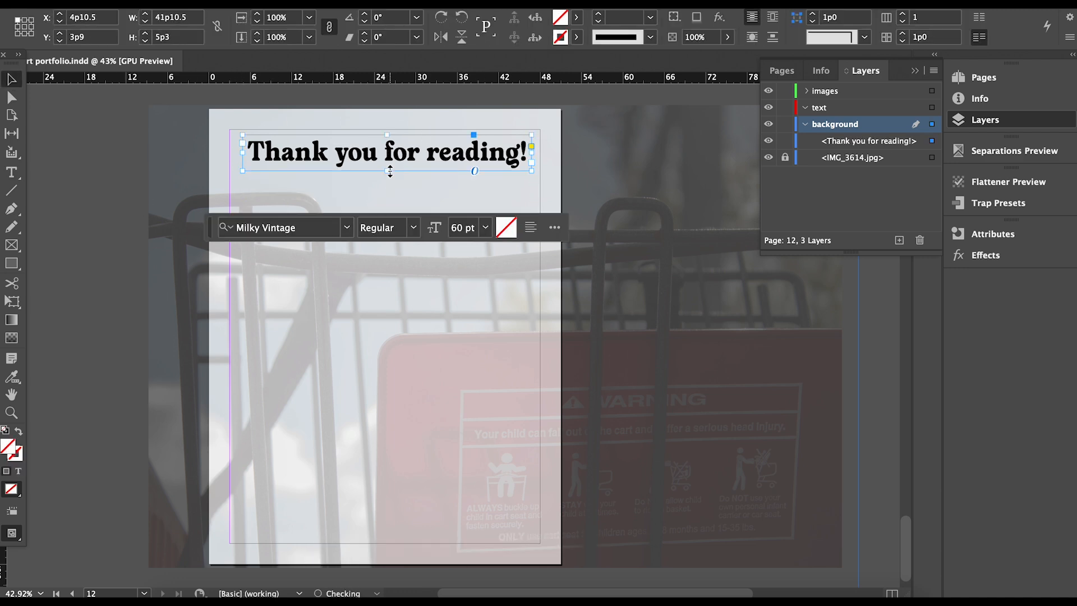
Recolour the whole heading text to magenta #cf2066.
triple_click(424, 151)
double_click(10, 442)
mouse_move(582, 207)
left_mouse_down()
mouse_move(564, 180)
mouse_move(552, 269)
left_mouse_up()
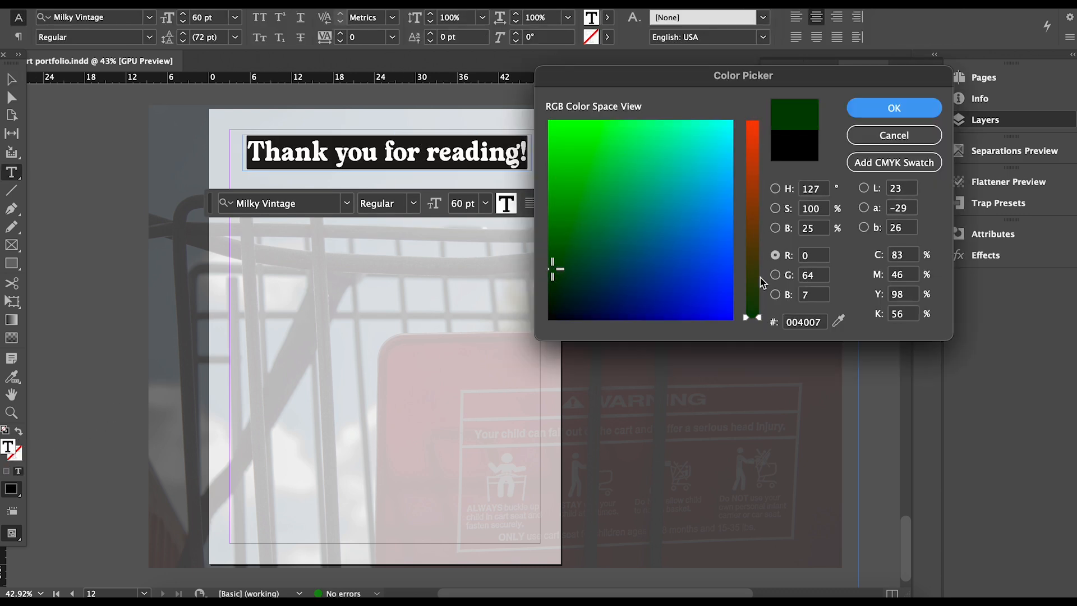
left_click_drag(761, 282, 752, 159)
mouse_move(621, 317)
left_mouse_down()
mouse_move(602, 284)
mouse_move(622, 294)
left_mouse_up()
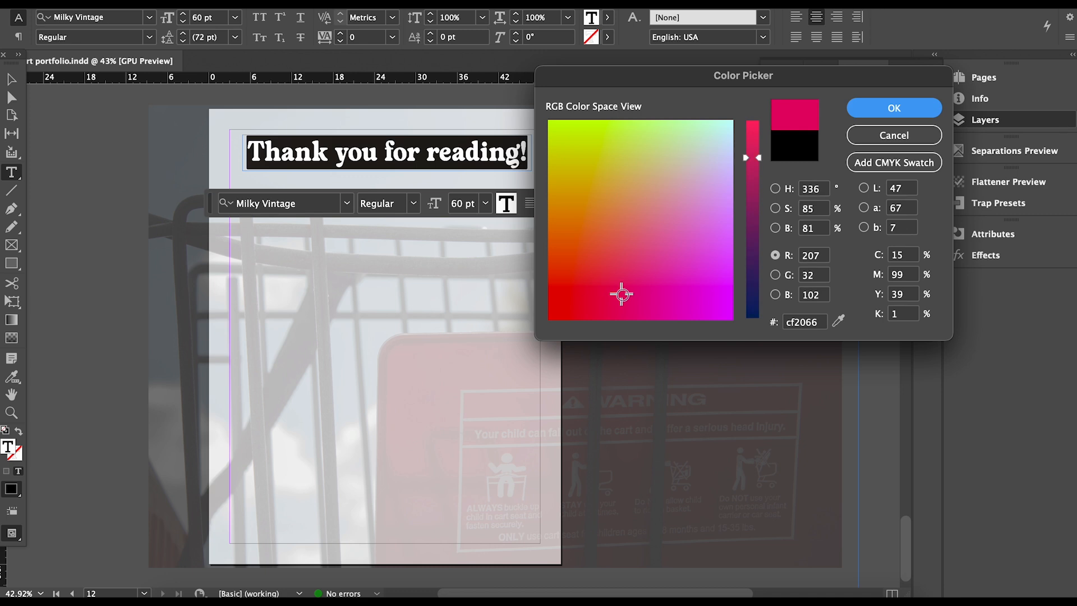
left_click(924, 113)
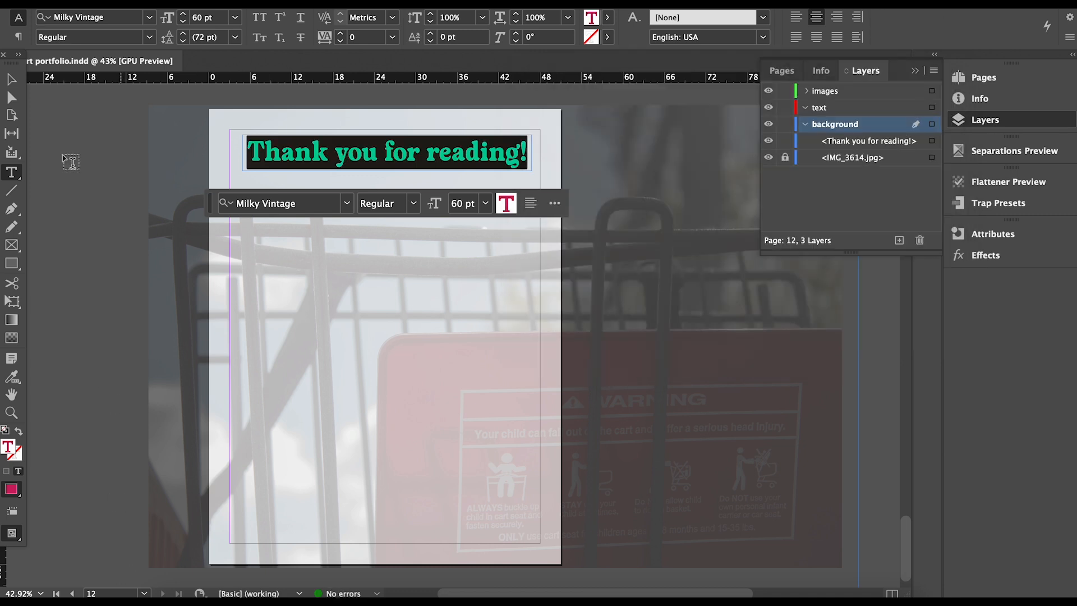
key("Escape")
Duplicate the heading frame and colour the copy's text lighter pink #cd5390.
left_click_drag(427, 156, 422, 180)
triple_click(422, 180)
double_click(12, 448)
left_click_drag(621, 291, 647, 248)
key("Return")
Lay the pink copy slightly offset over the original and group both heading frames.
left_click(12, 79)
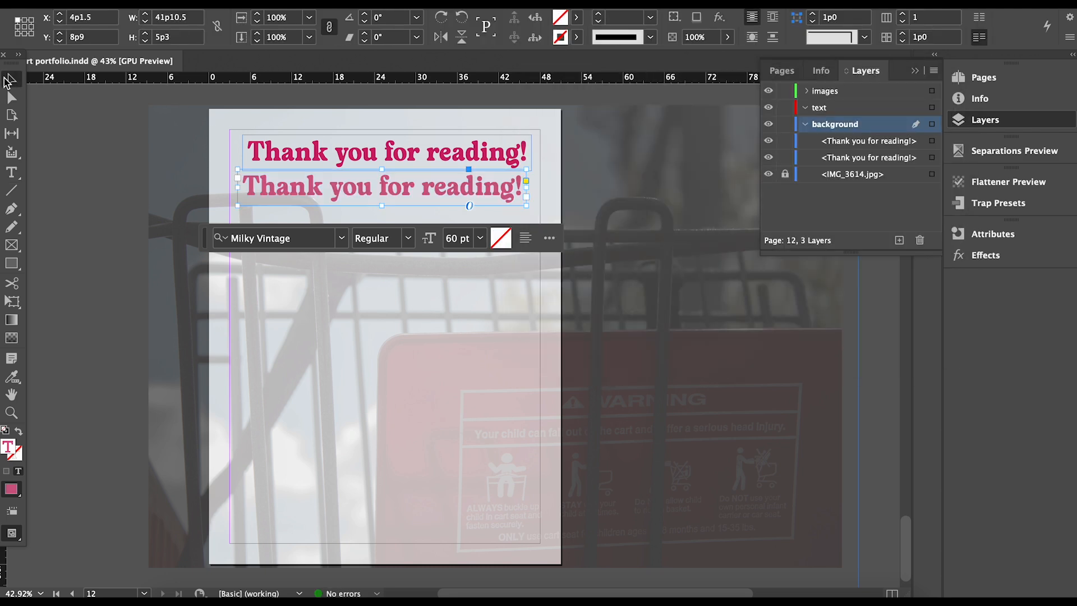
left_click_drag(449, 192, 455, 157)
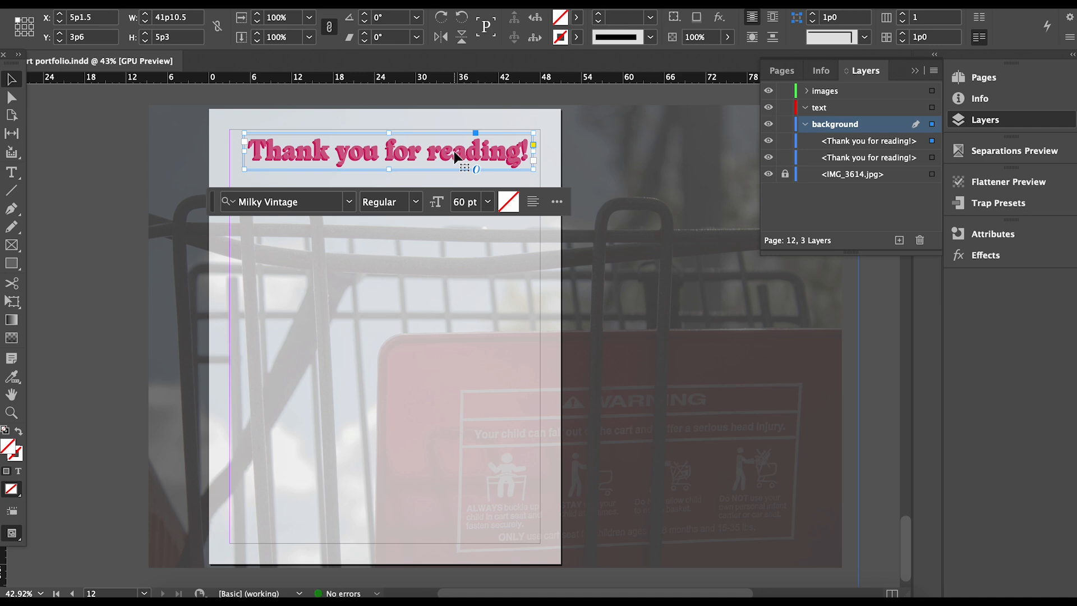
left_click(429, 396)
left_click_drag(226, 137, 331, 199)
key("super+g")
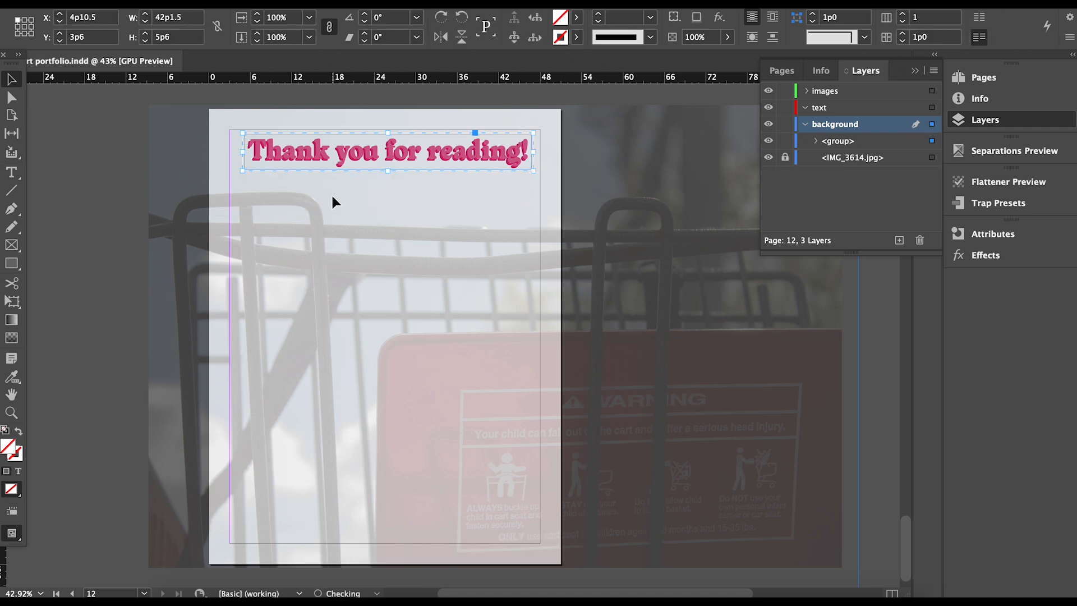
Add a 'Contact Information' label below the heading in Montserrat Medium 14 pt.
left_click(11, 172)
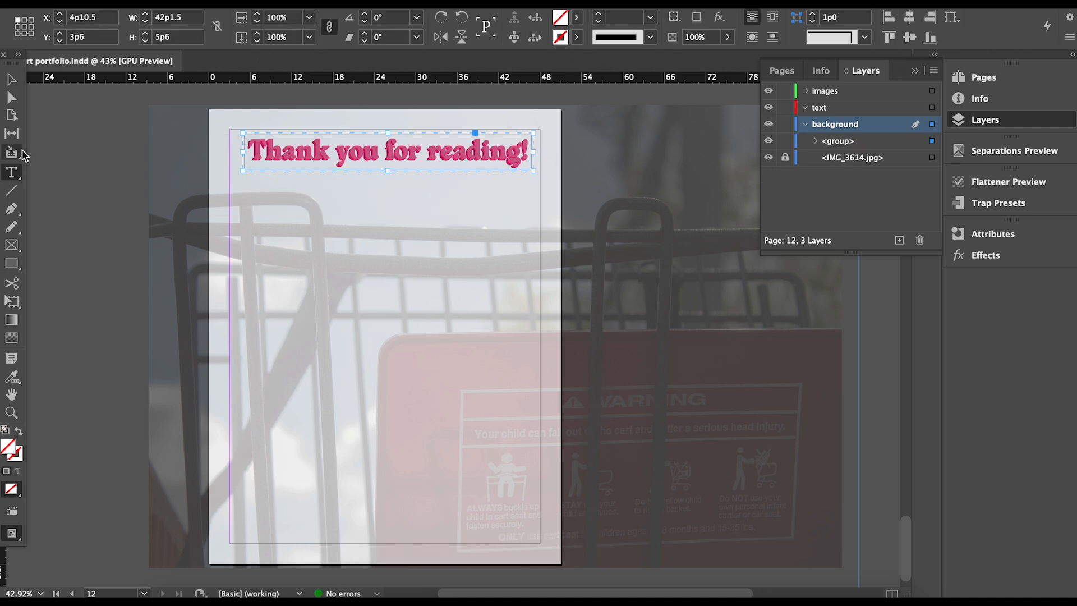
left_click_drag(240, 189, 416, 220)
type("Con")
key("BackSpace")
key("BackSpace")
key("BackSpace")
key("super+a")
left_click(288, 255)
left_click(277, 371)
left_click(355, 253)
left_click(352, 398)
left_click(432, 257)
left_click(434, 388)
key("Escape")
Reposition the label and move it and the heading group onto the text layer.
left_click_drag(367, 212, 370, 218)
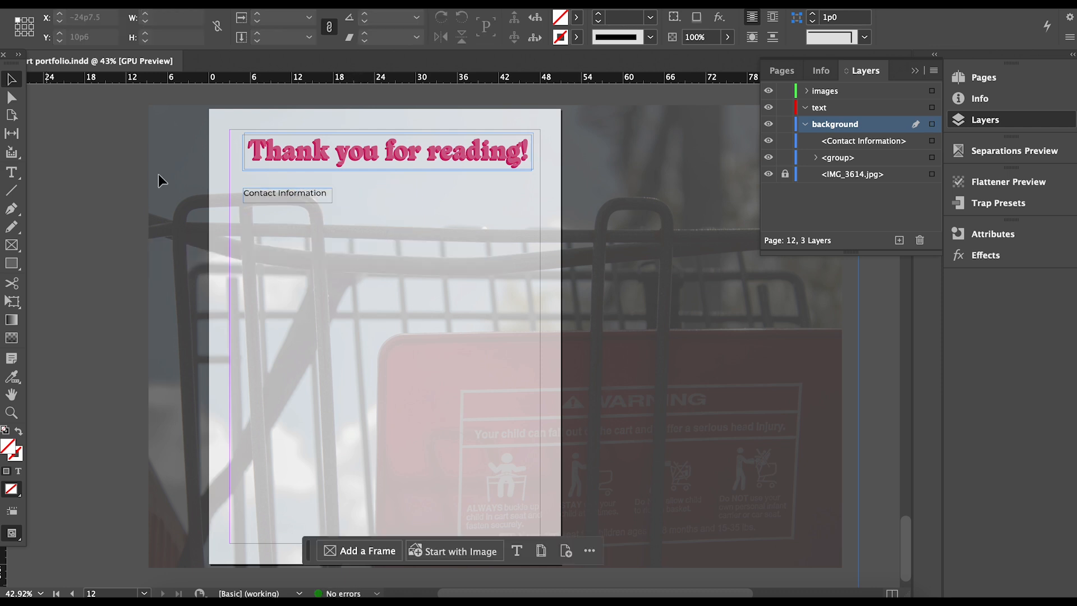
left_click(352, 158)
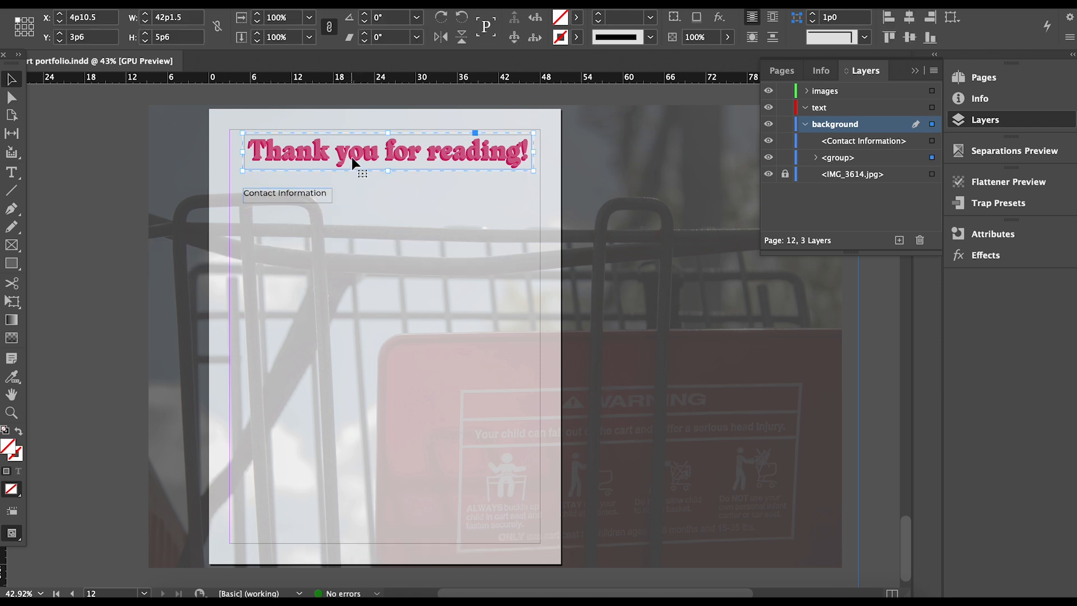
left_click_drag(855, 144, 841, 110)
left_click(490, 238)
Draw an empty text frame below Contact Information.
left_click(12, 173)
left_click_drag(245, 209, 525, 309)
key("Escape")
Duplicate the label further down and change its text to 'For more works'.
left_click(278, 198)
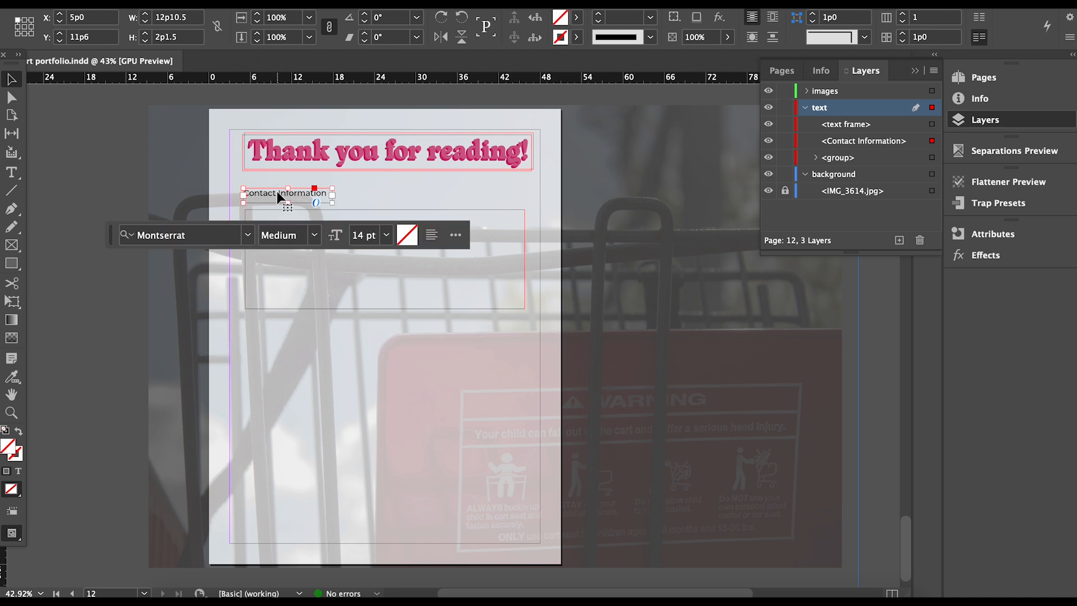
left_click_drag(281, 197, 218, 327)
double_click(282, 326)
type("Other Worke")
key("BackSpace")
key("BackSpace")
key("BackSpace")
key("BackSpace")
key("BackSpace")
key("BackSpace")
key("BackSpace")
key("BackSpace")
key("BackSpace")
key("BackSpace")
key("BackSpace")
type("For more works")
key("Escape")
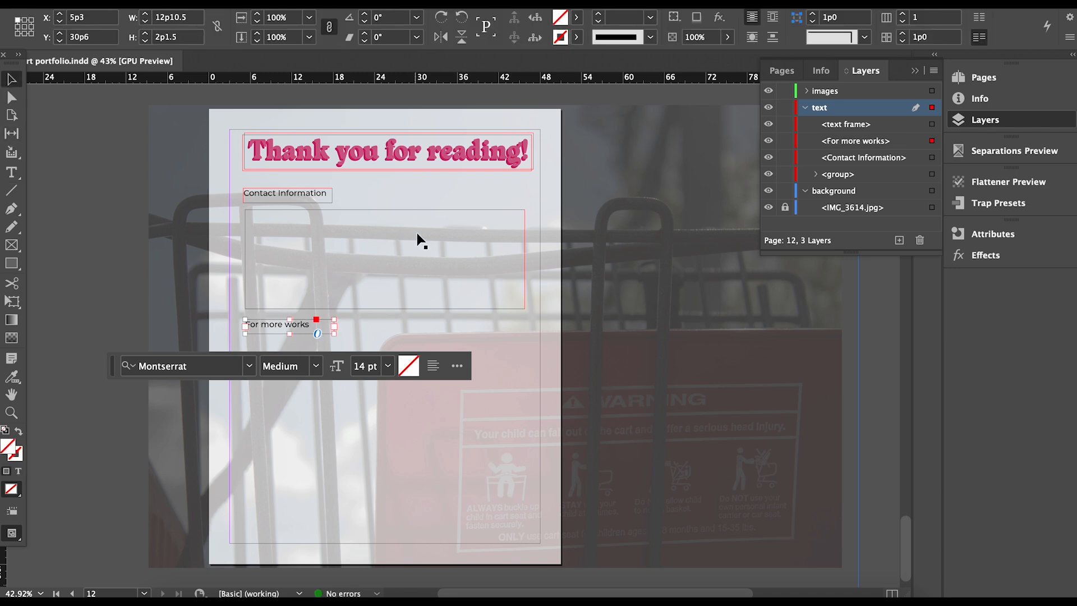
Copy the empty frame under For more works and move that label and frame lower.
left_click_drag(421, 241, 412, 387)
left_click_drag(301, 402, 302, 393)
left_click(346, 505)
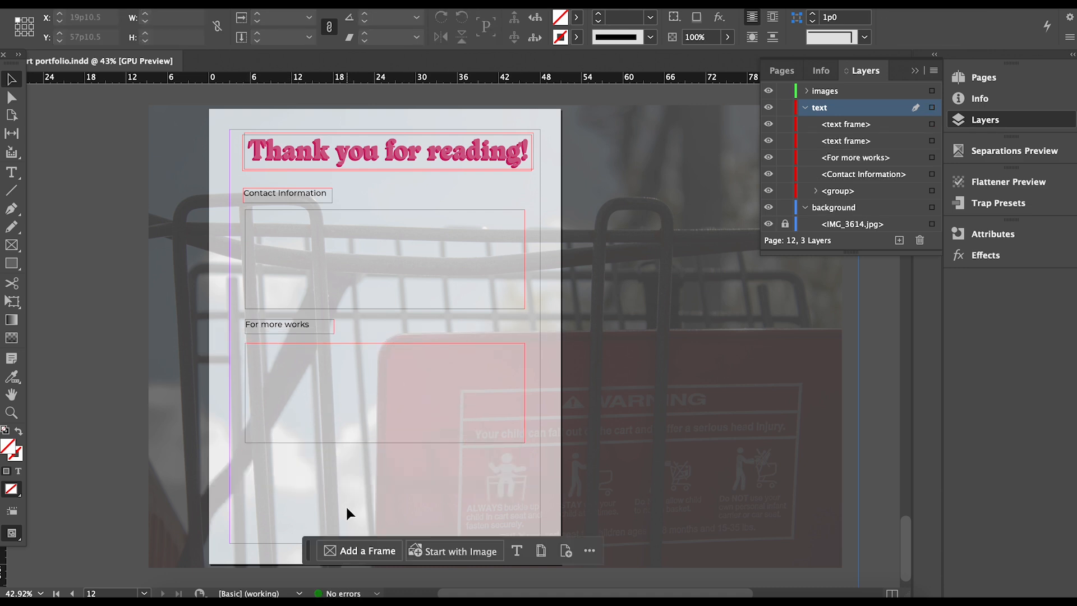
left_click_drag(336, 488, 311, 328)
left_click_drag(311, 329, 309, 379)
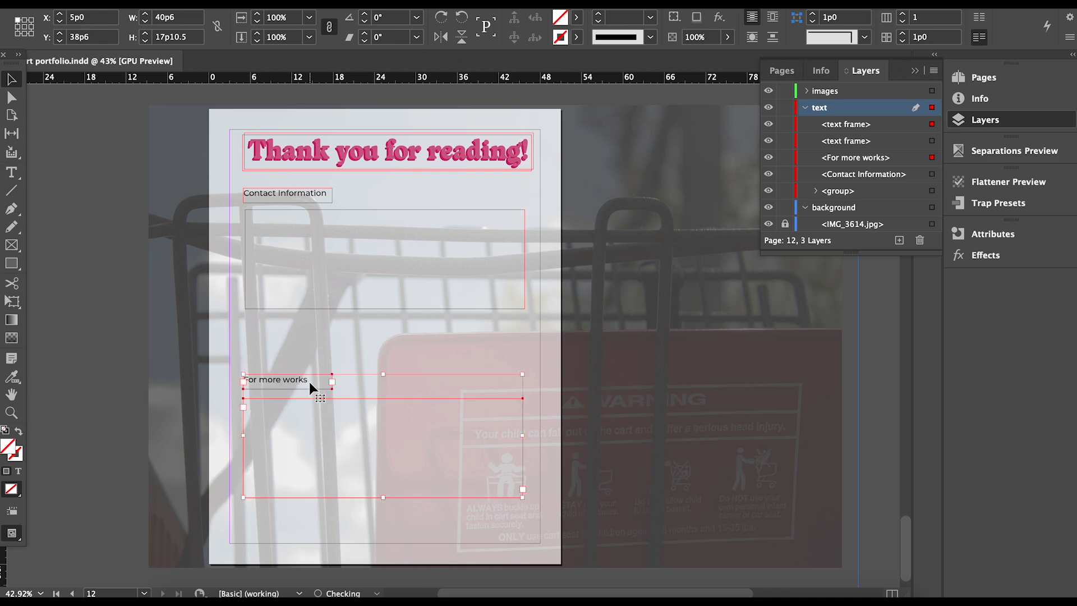
Set the empty frame under For more works to Montserrat Medium.
double_click(302, 449)
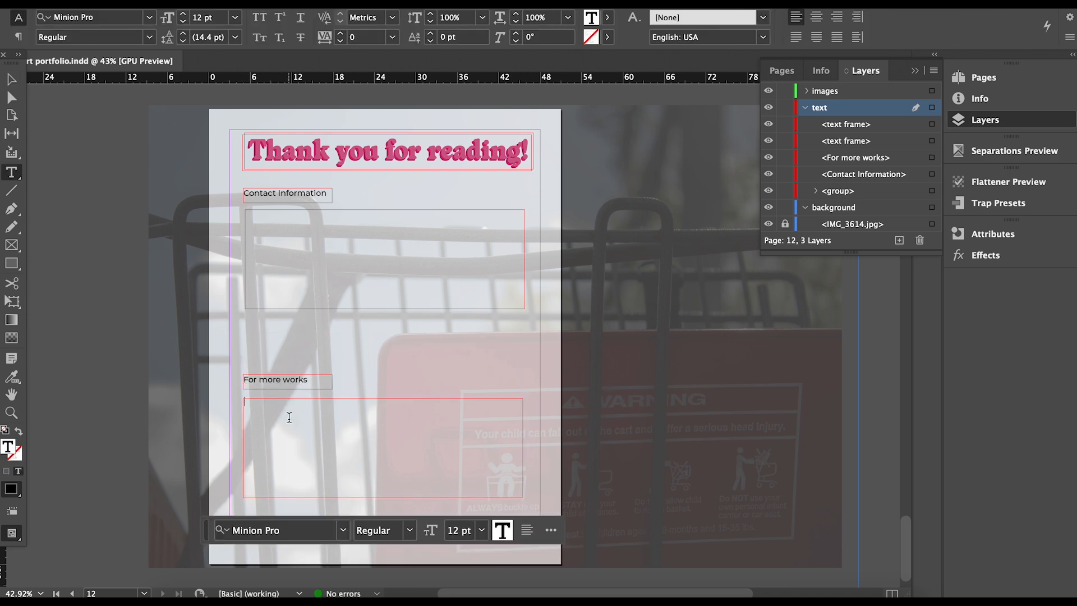
left_click(344, 531)
left_click(268, 136)
left_click(410, 529)
left_click(393, 369)
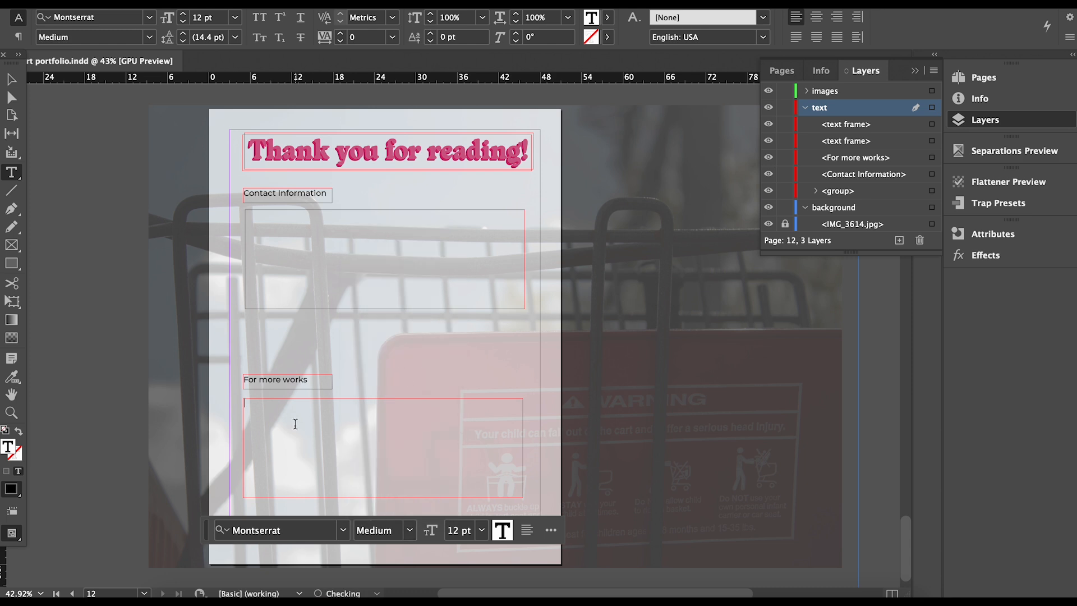
Type the 'Follow me on Instagram' and Flickr lines with their account handles, separated by a blank line.
type("Follo")
type("w me @making ")
type("itphotogr")
type("Follow m")
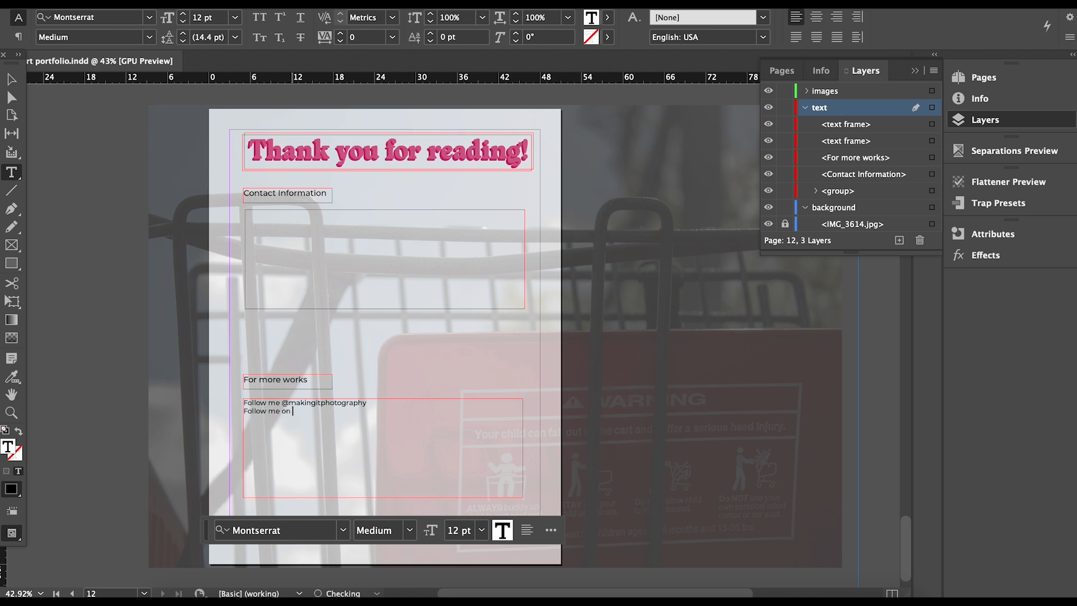
left_click(281, 402)
type("on Ins")
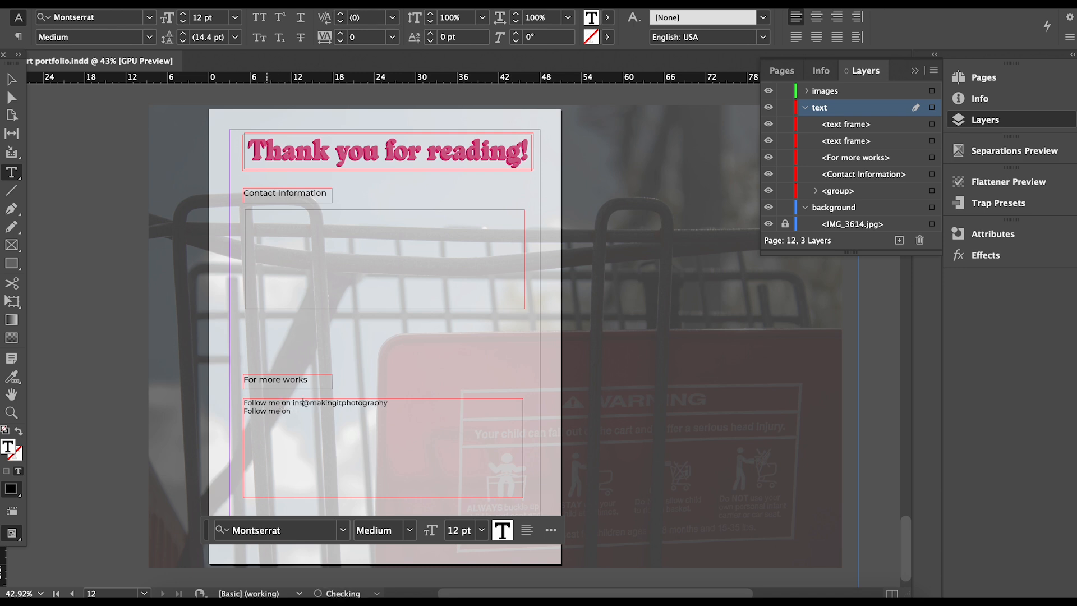
type("tagram")
left_click(309, 411)
type("Flickr @")
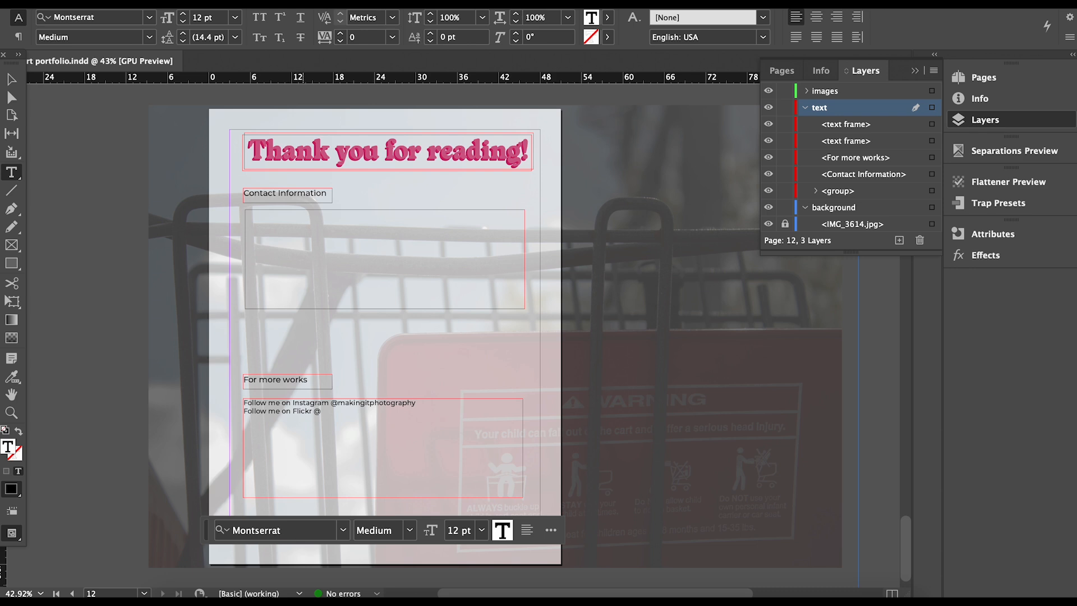
left_click(245, 411)
key("Return")
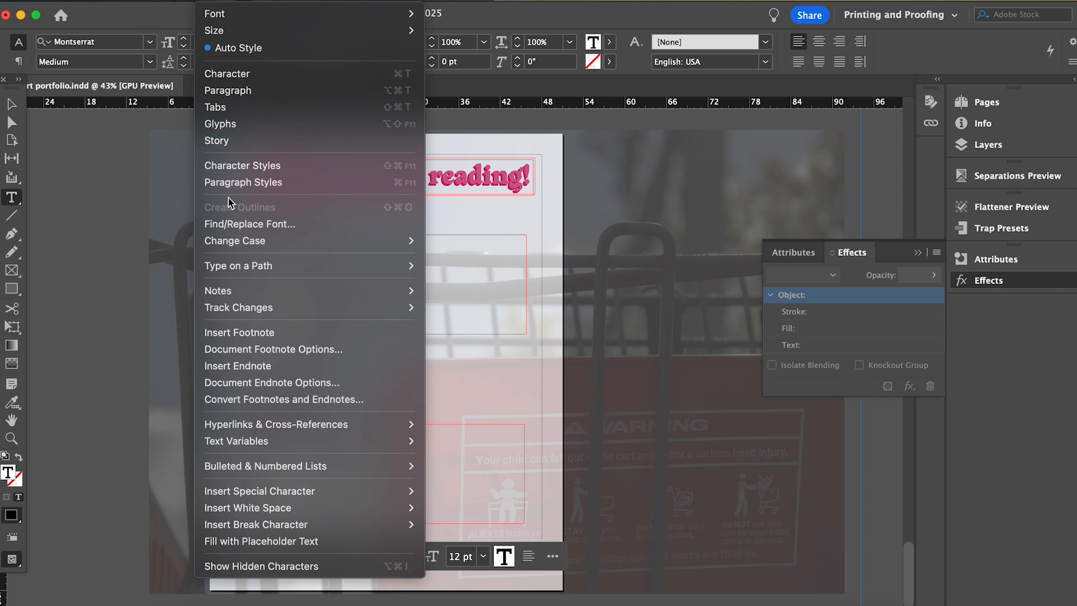
Open and close the Convert URLs to Hyperlinks settings.
mouse_move(244, 292)
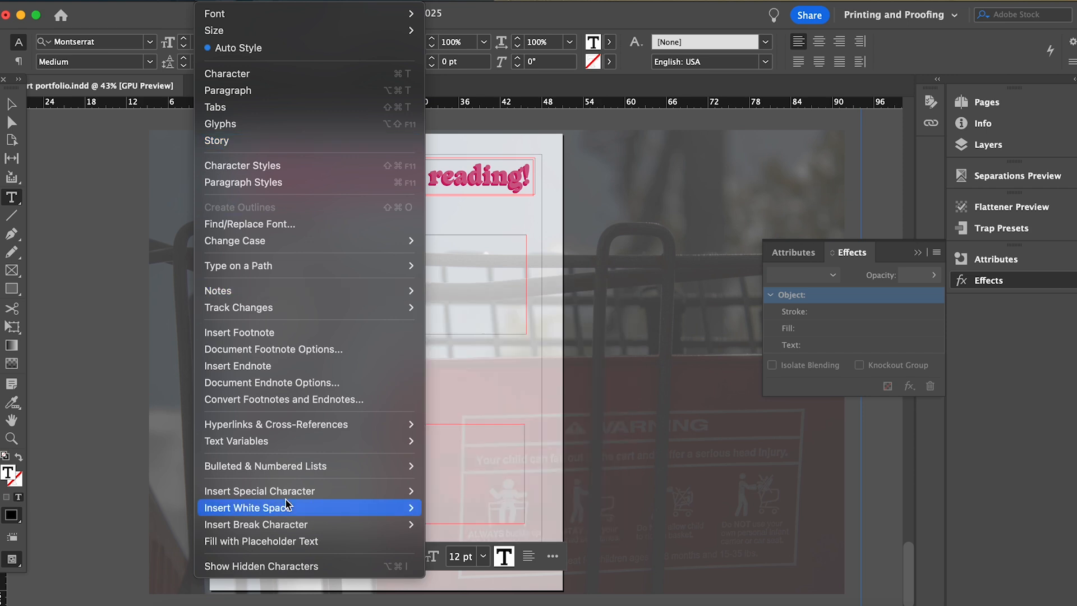
mouse_move(290, 508)
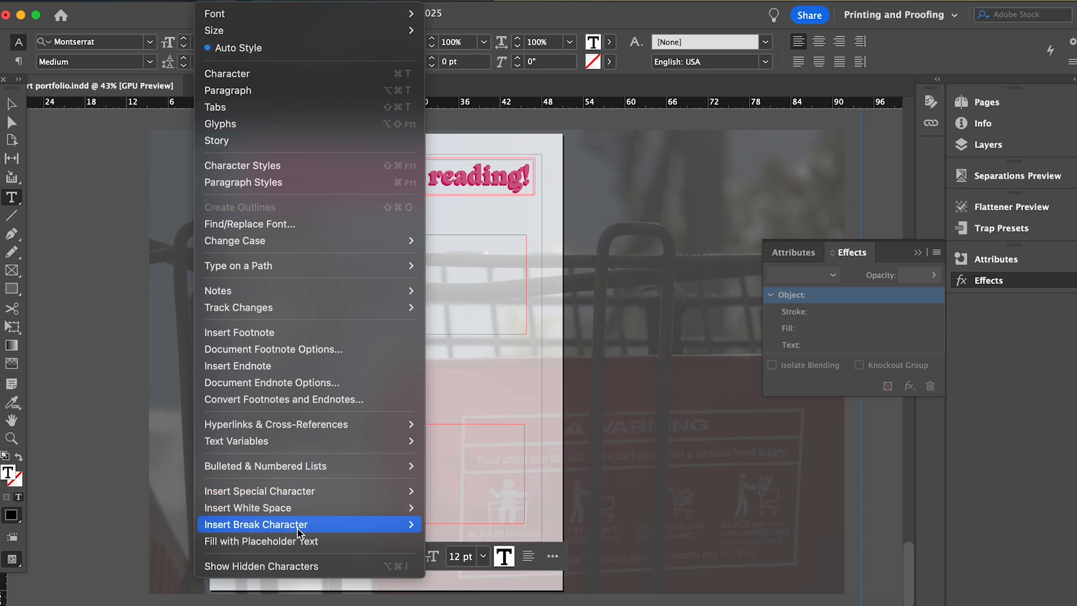
mouse_move(314, 424)
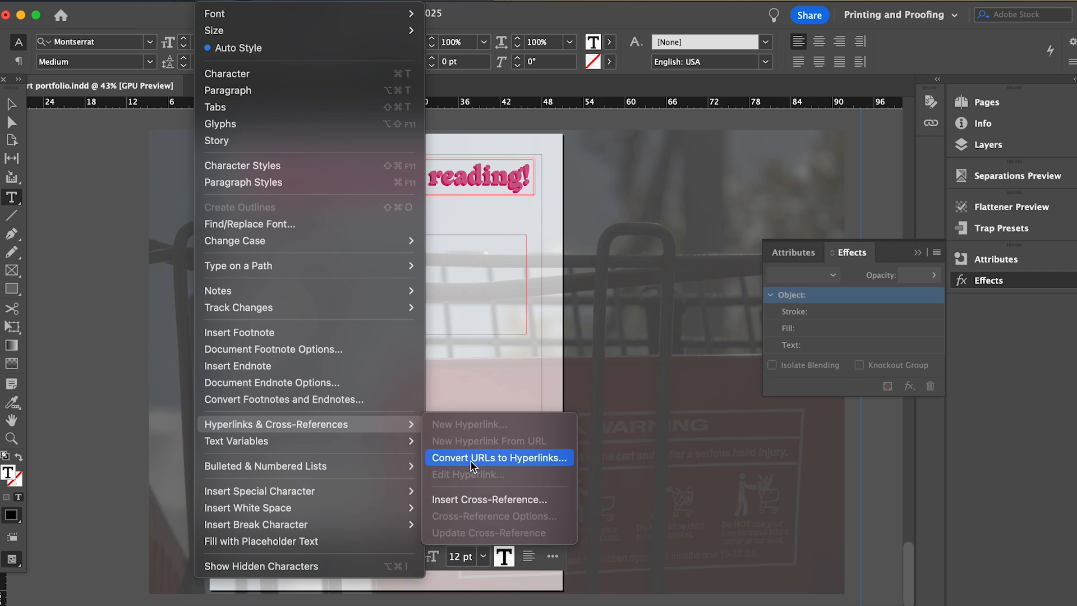
left_click(461, 457)
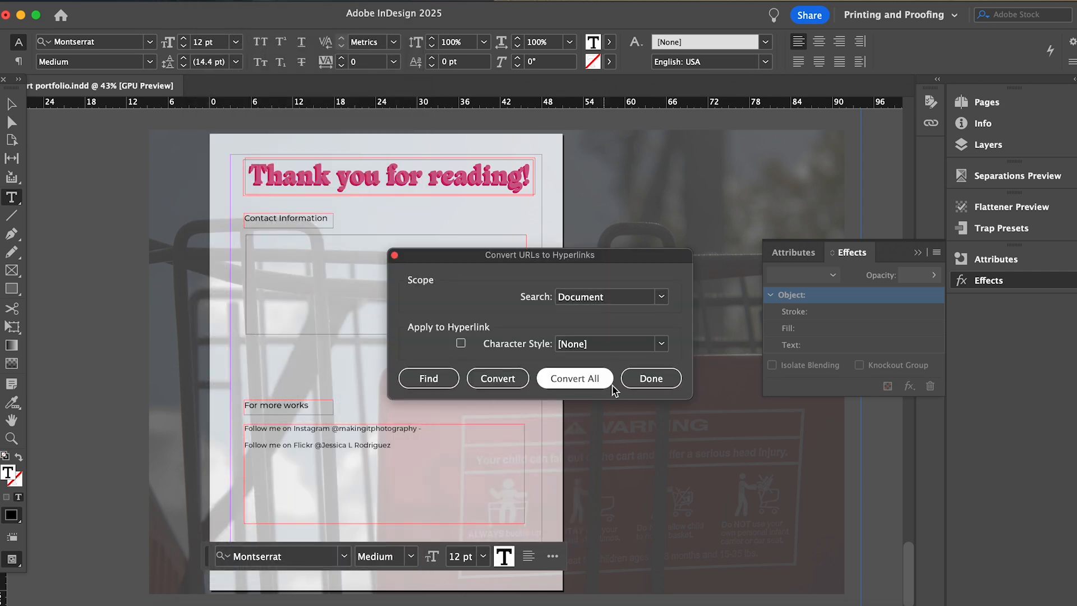
left_click(651, 379)
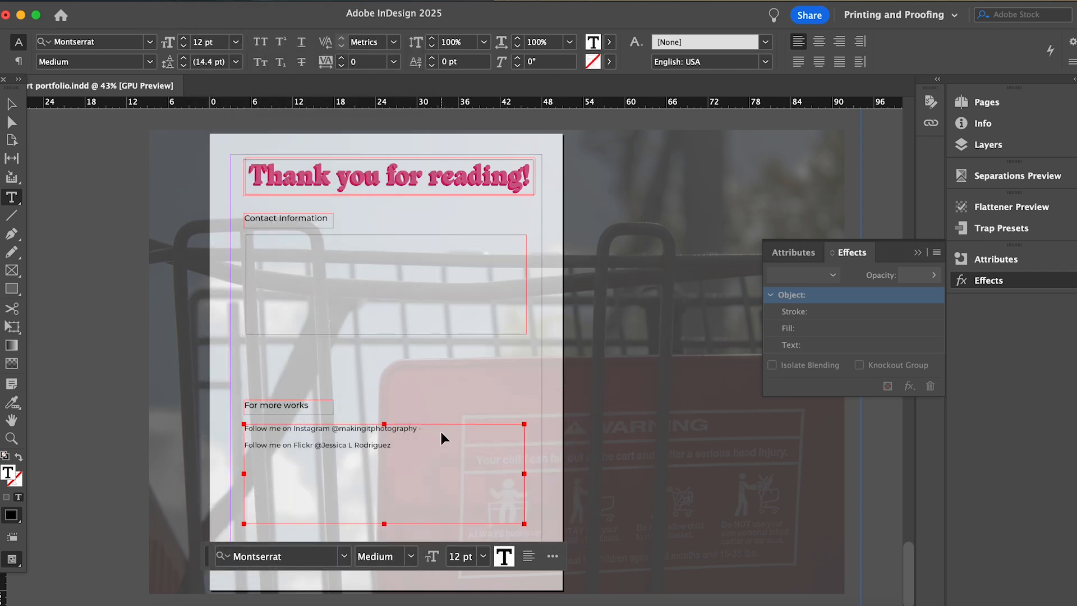
Paste the Instagram profile URL after the handle, make it a hyperlink, and colour it near-black.
left_click(445, 428)
type("https://www.instagram.com/makingitphotography/")
left_click_drag(424, 428, 440, 443)
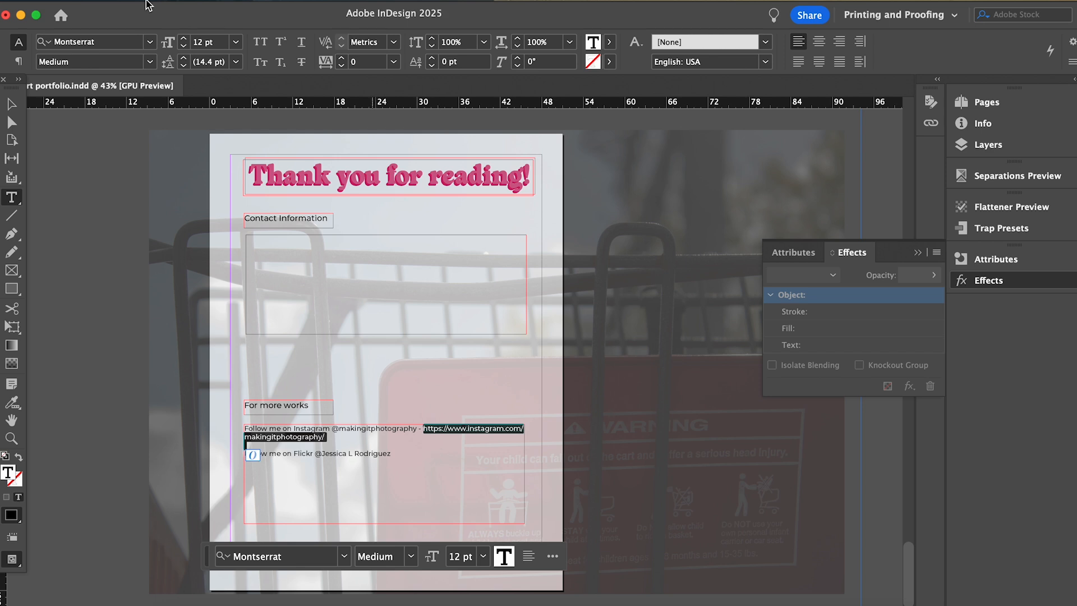
left_click(209, 1)
mouse_move(336, 425)
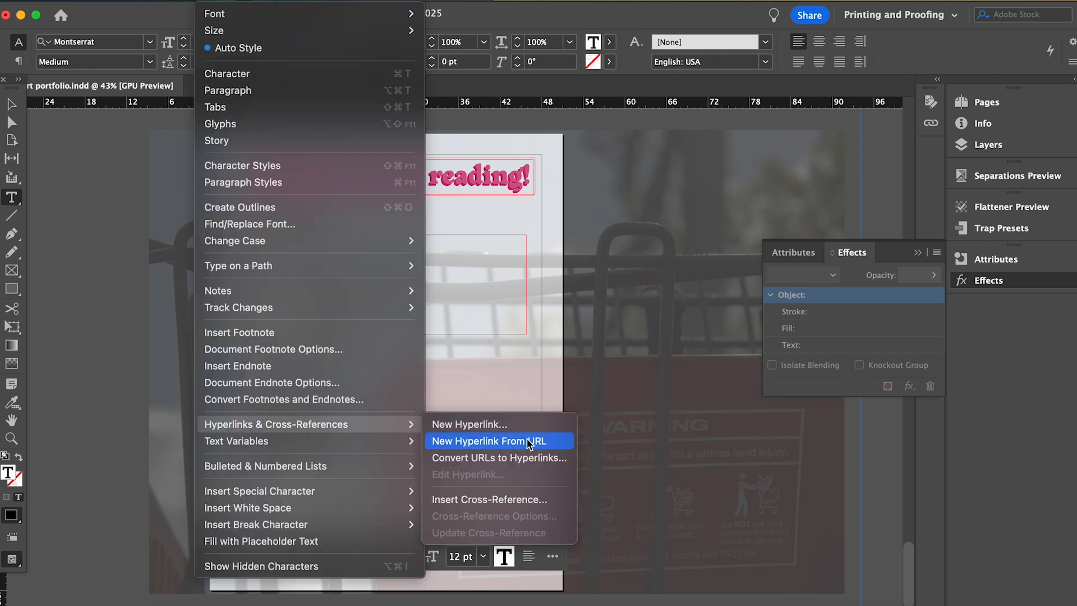
left_click(527, 441)
double_click(8, 473)
left_click_drag(663, 270, 506, 352)
key("Return")
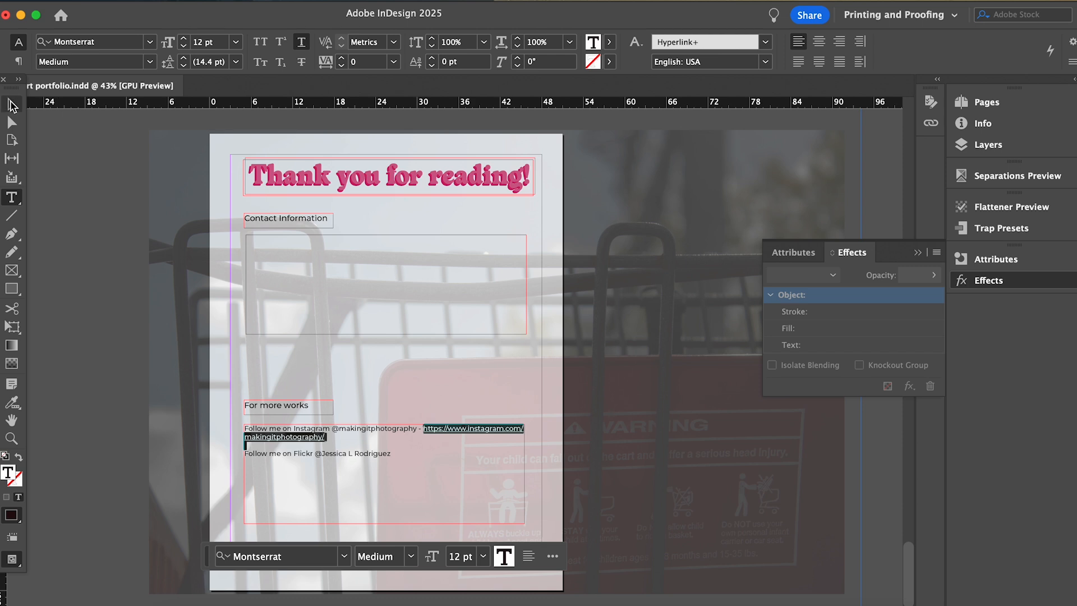
Paste the Flickr photos URL at the end of the Flickr line.
key("Escape")
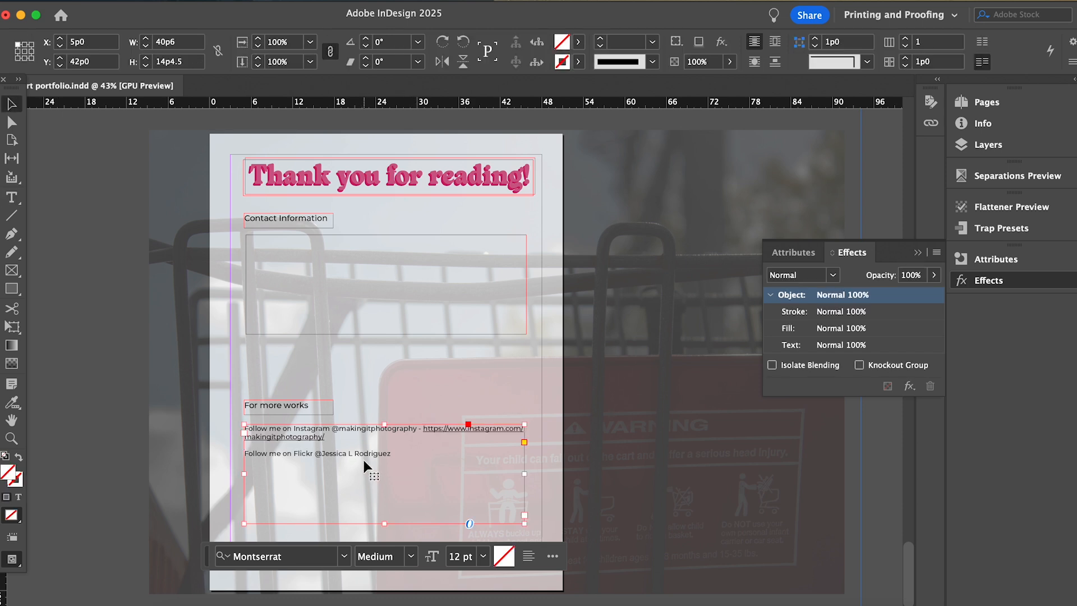
double_click(415, 450)
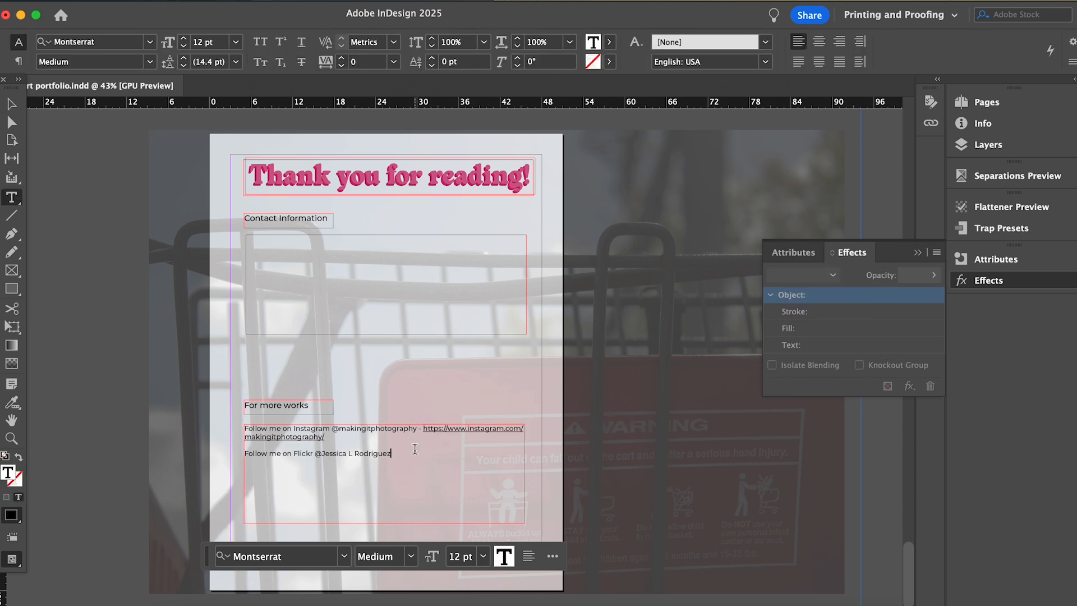
type("- https://www.flickr.com/photos/184440925@N04/")
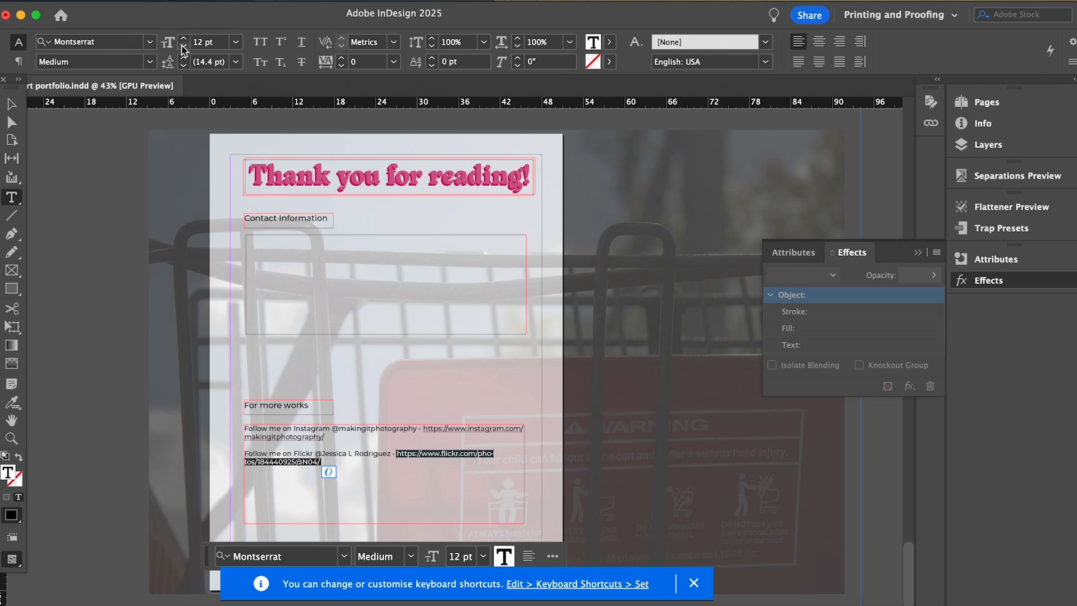
left_click(208, 0)
Turn the Flickr URL into a hyperlink and colour it dark red.
mouse_move(245, 429)
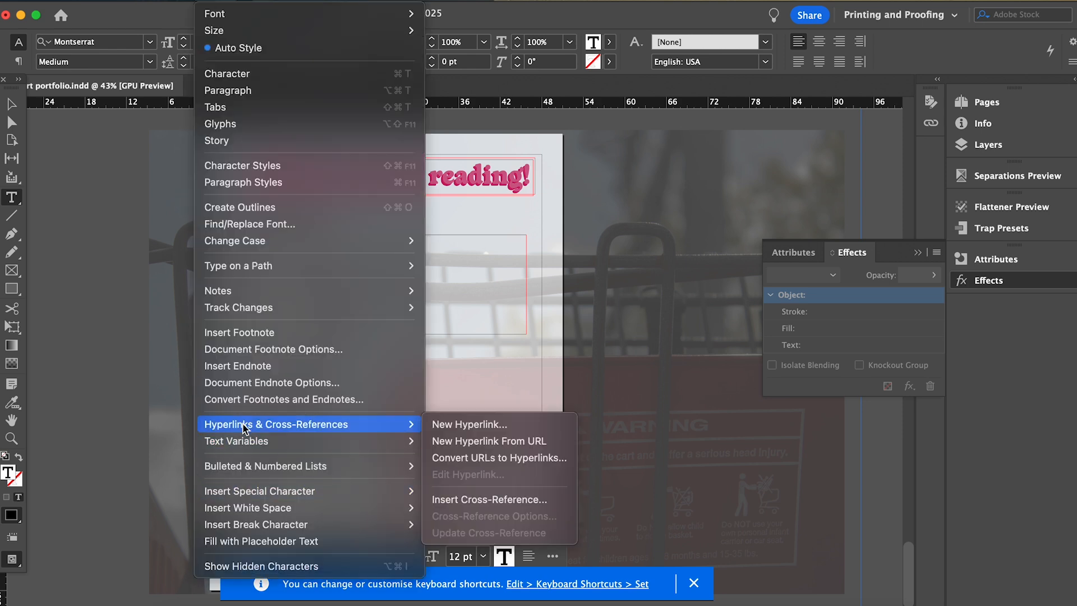
left_click(469, 425)
left_click(708, 194)
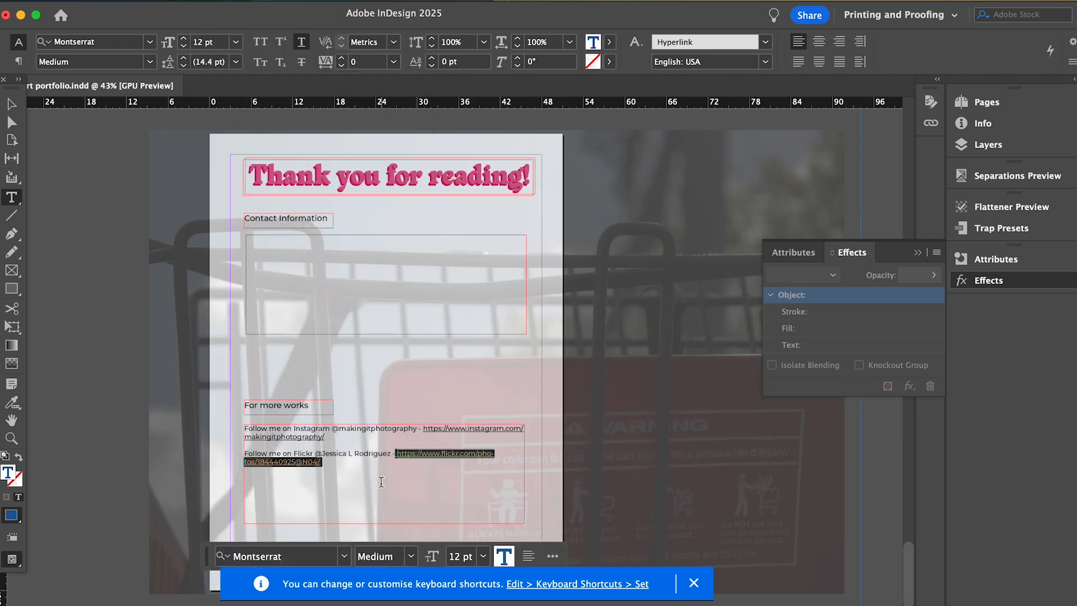
left_click(381, 482)
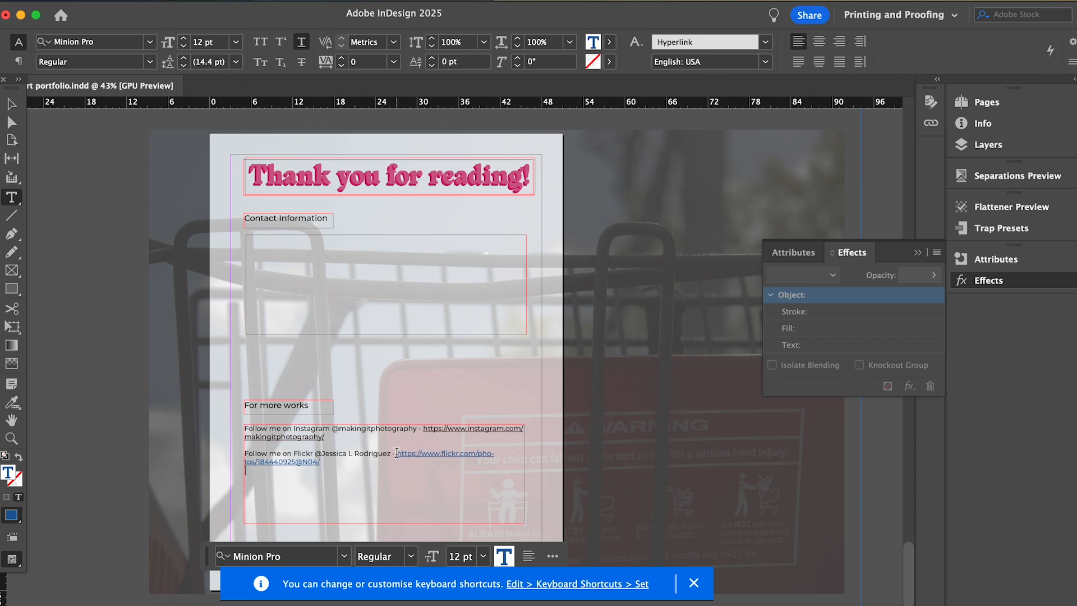
left_click_drag(397, 453, 321, 462)
double_click(10, 474)
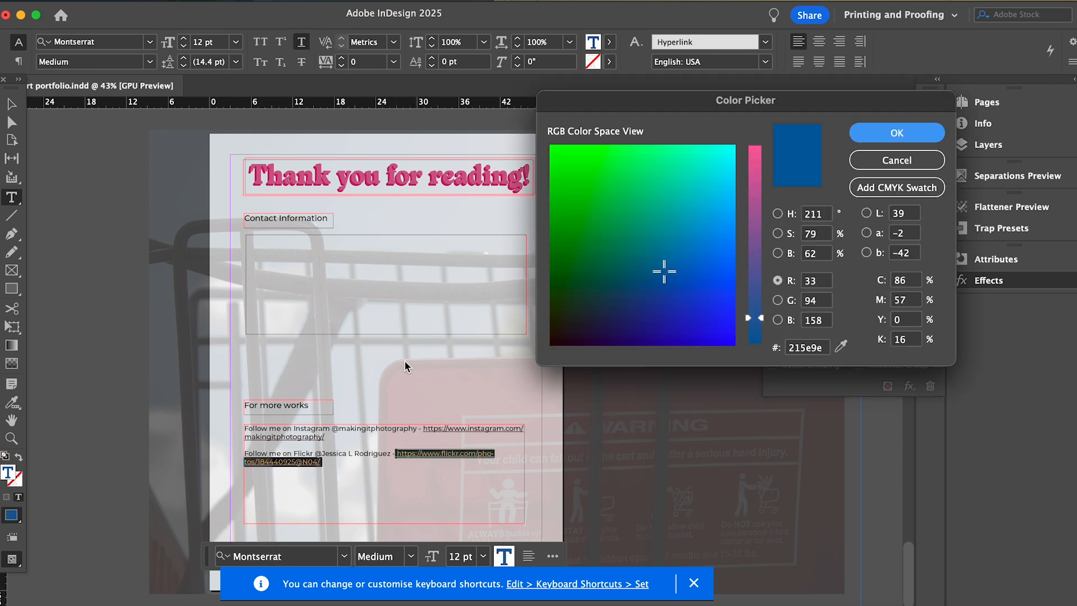
left_click(554, 340)
key("Return")
left_click(349, 475)
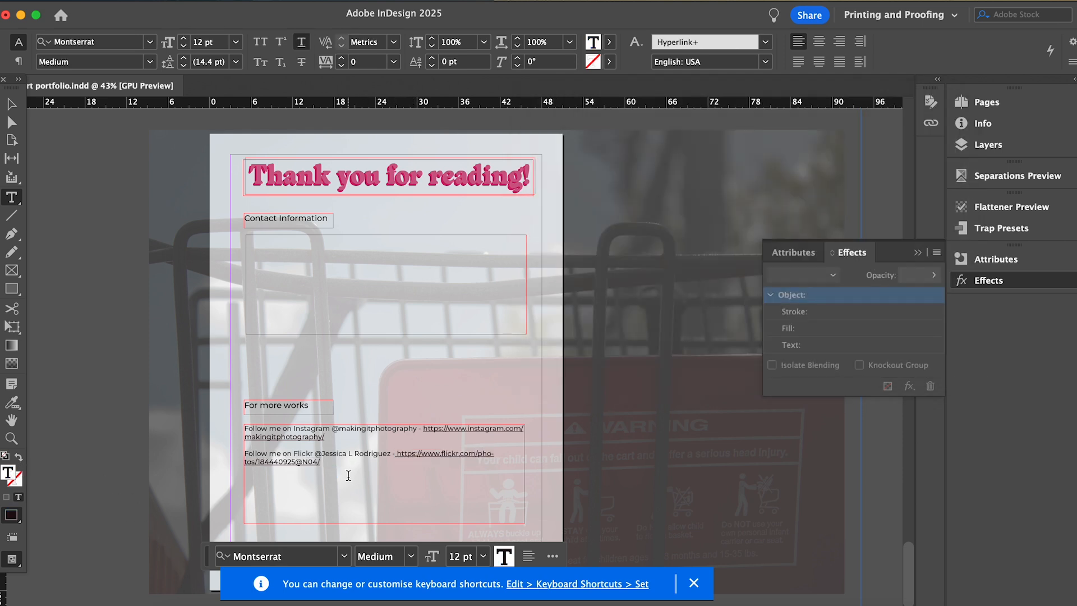
Put the Flickr handle on its own line and add a second handle line with its pasted URL.
left_click(346, 463)
left_click(325, 438)
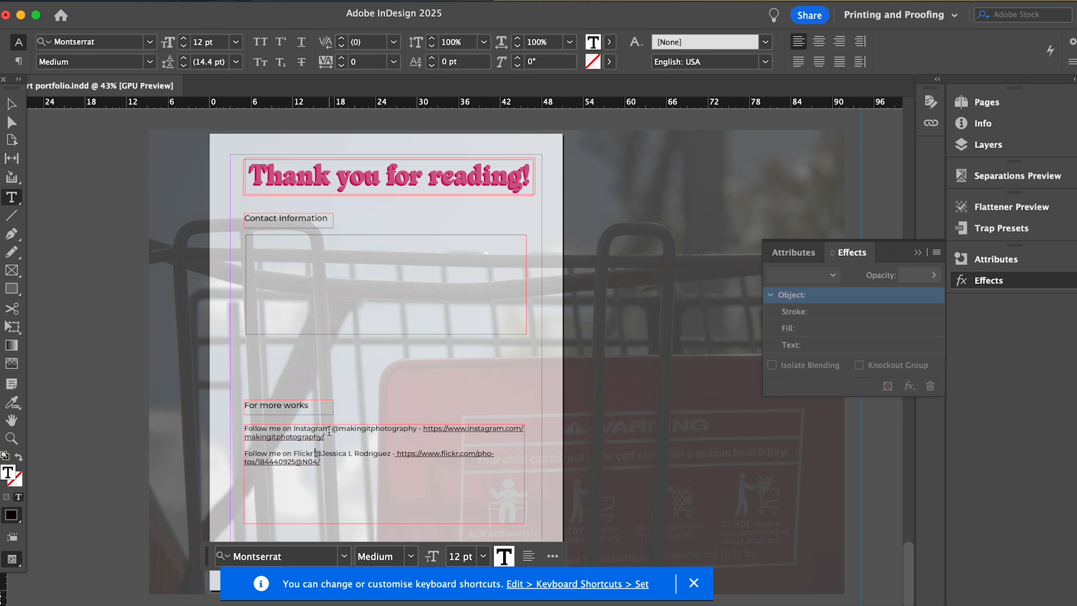
key("Return")
key("Return")
key("BackSpace")
key("Return")
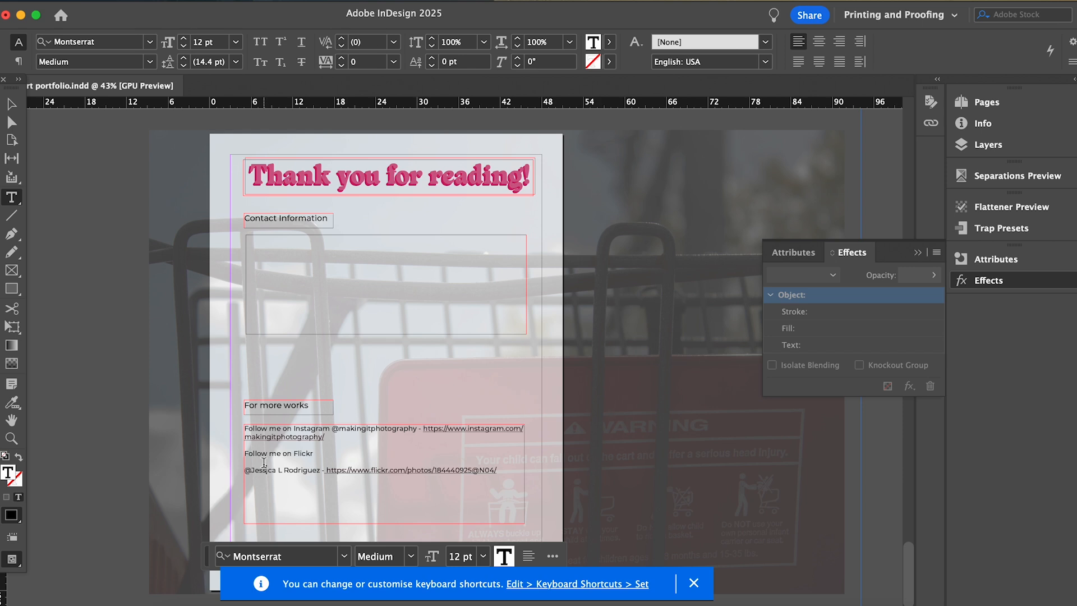
type("@jr3630 -")
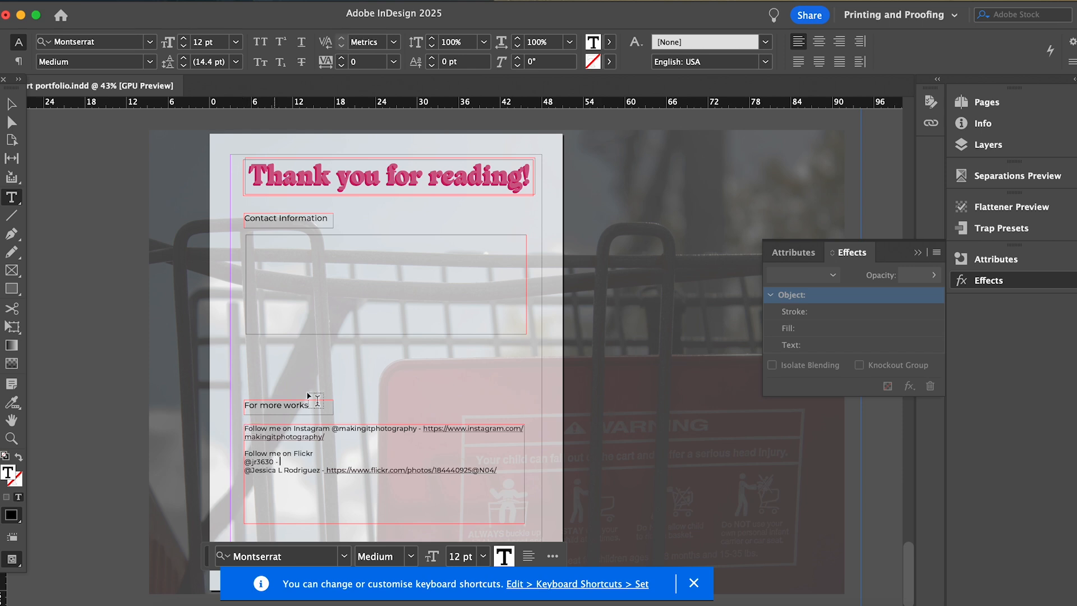
type("https://www.flickr.com/photos/197281313@N05/")
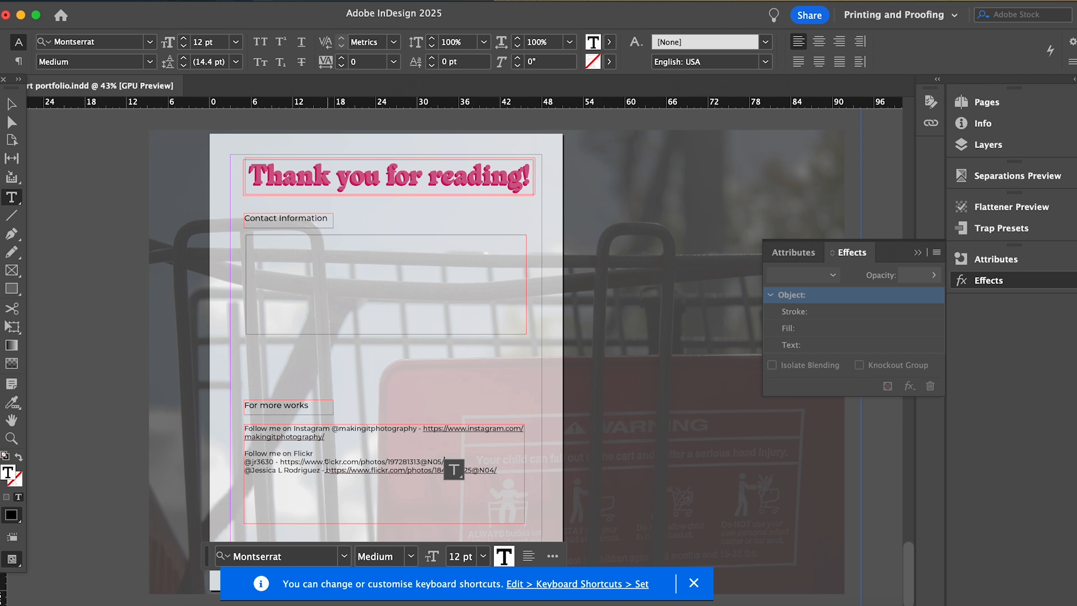
Make the second Flickr URL a hyperlink and colour it dark red.
left_click_drag(280, 462, 465, 465)
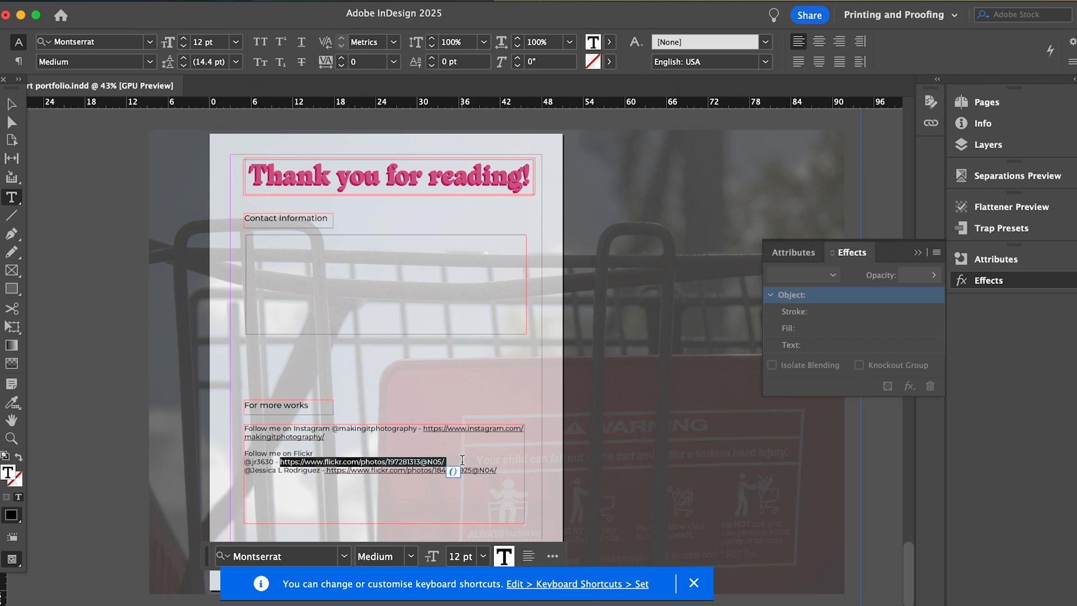
right_click(453, 472)
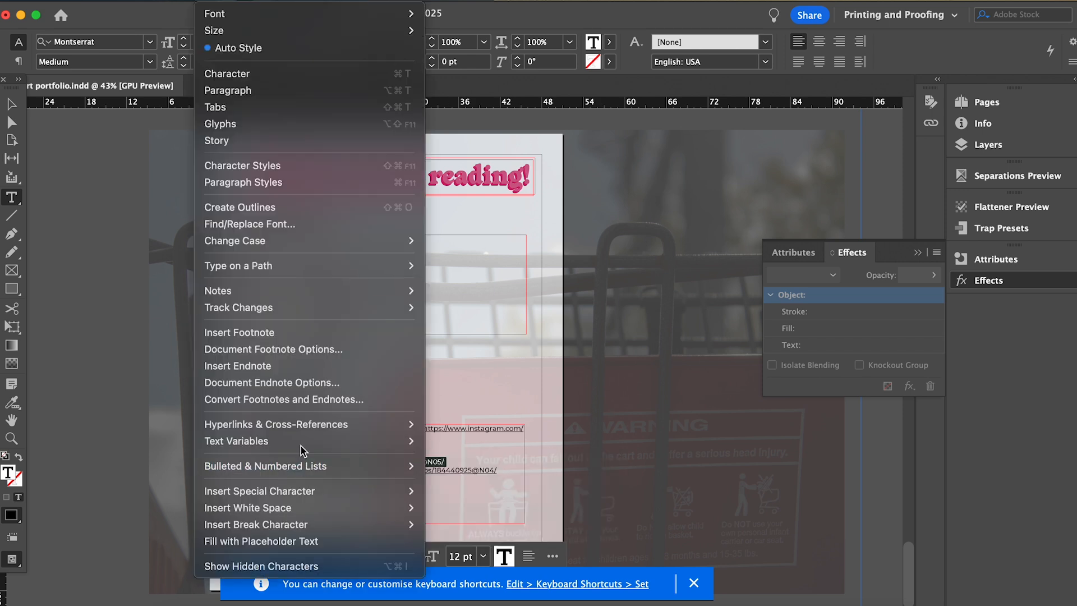
mouse_move(359, 427)
left_click(474, 442)
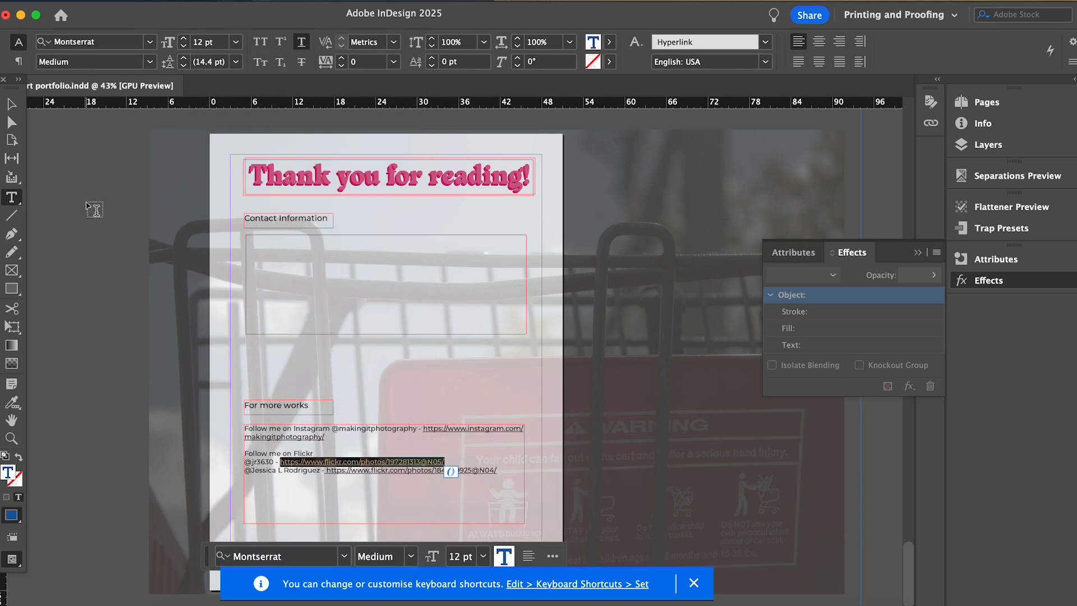
double_click(8, 473)
left_click(553, 340)
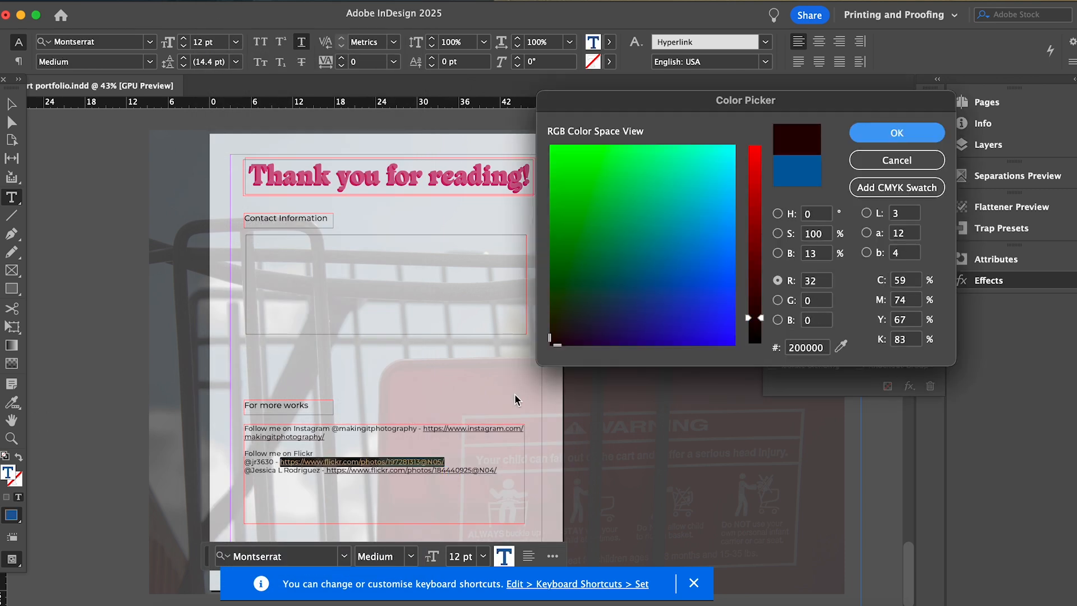
left_click(892, 132)
left_click(515, 490)
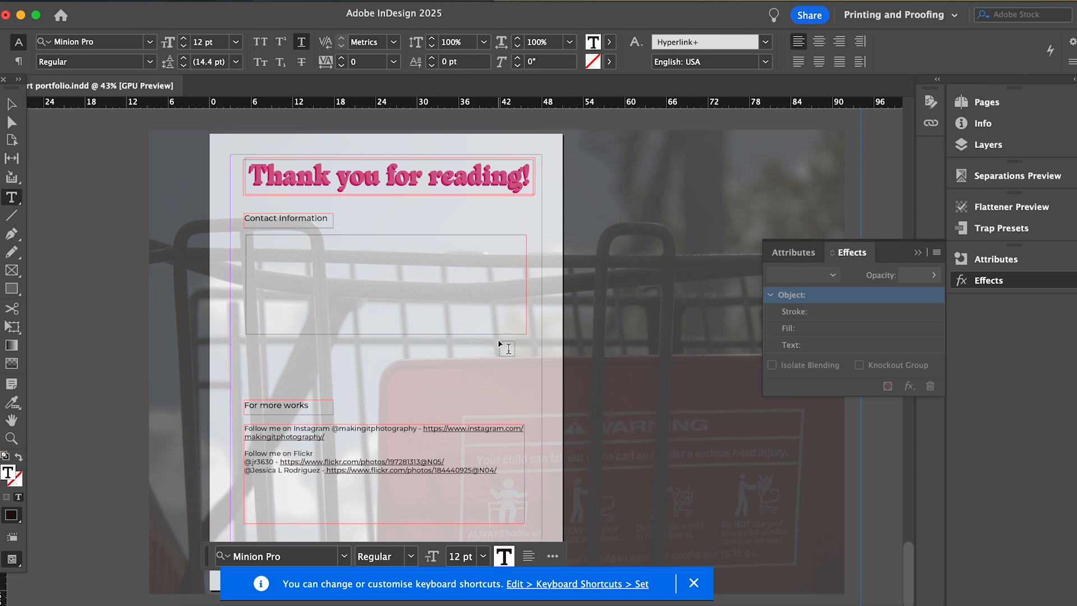
Shorten the links text frame to fit and select it with the For more works label.
key("Escape")
left_click_drag(388, 523, 388, 485)
left_click_drag(236, 381, 317, 474)
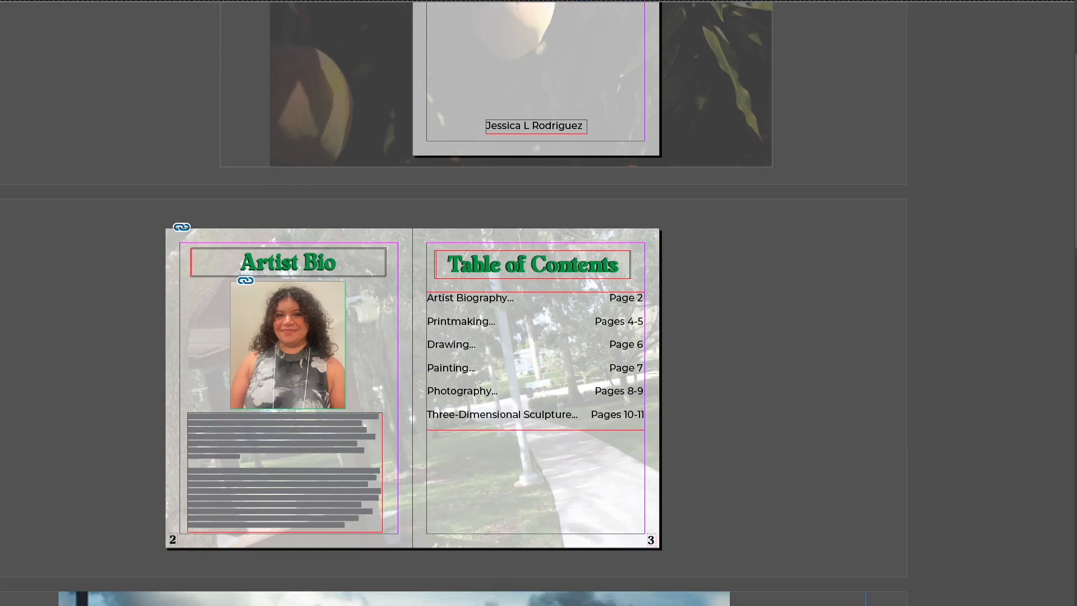
Scroll down through the spreads to the closing page, then back up to the cover.
scroll(413, 303, "down", 15)
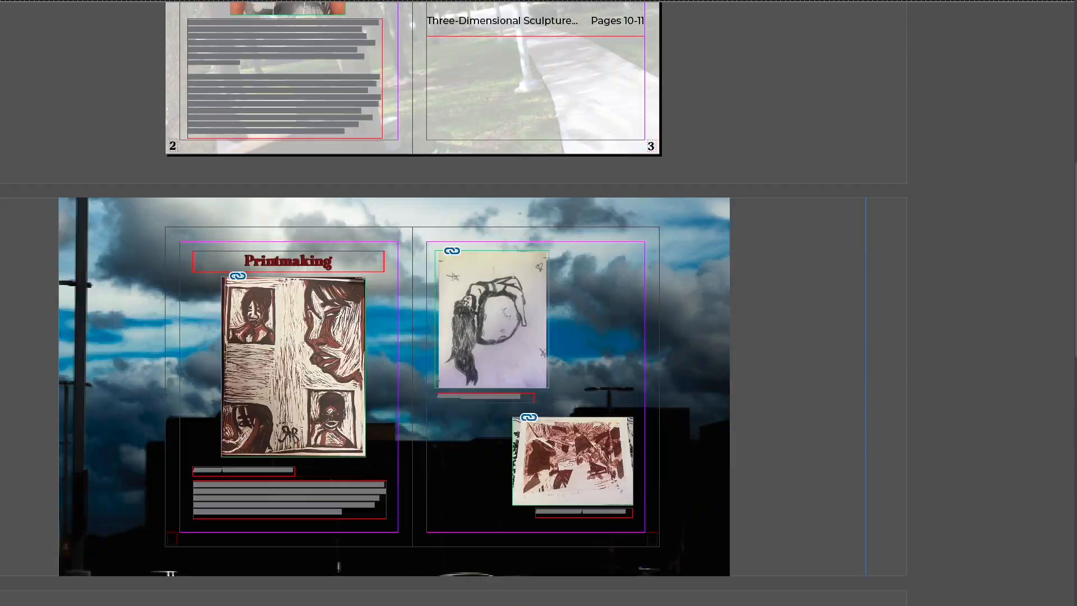
scroll(412, 303, "down", 15)
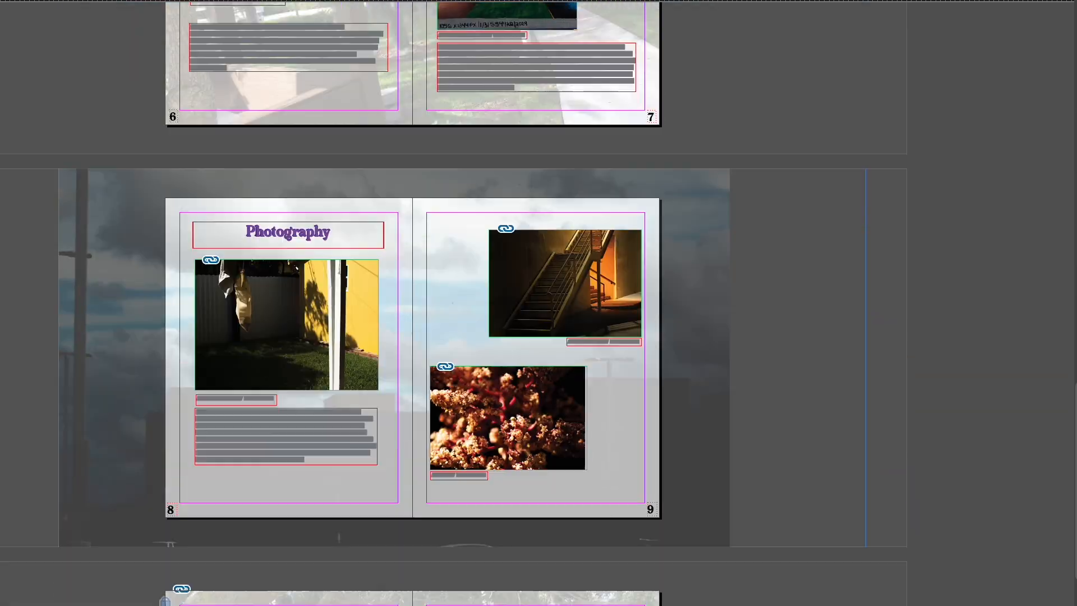
scroll(412, 303, "down", 3)
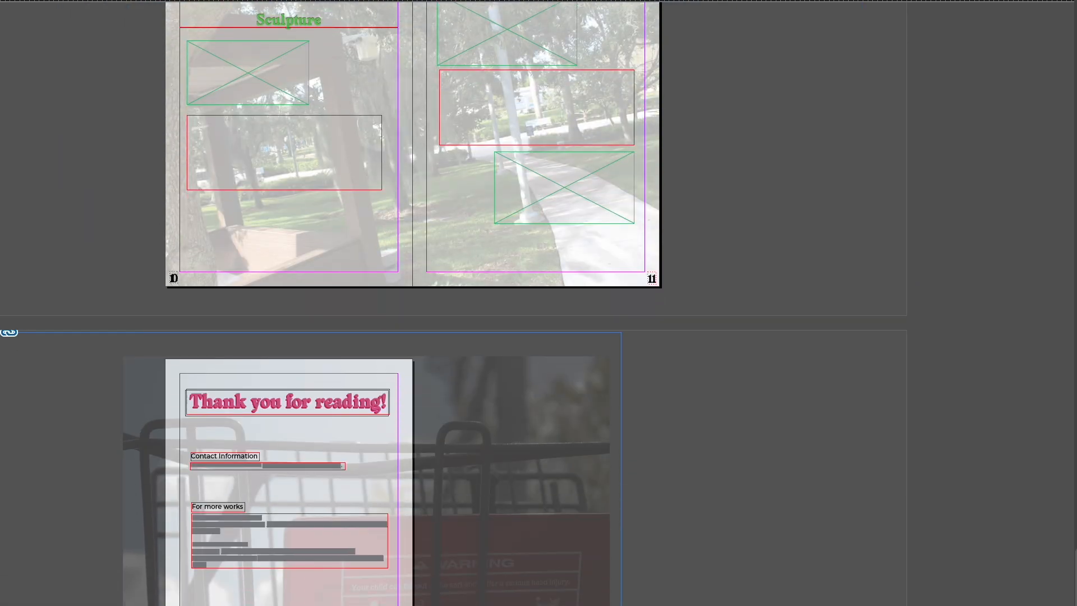
scroll(412, 303, "up", 20)
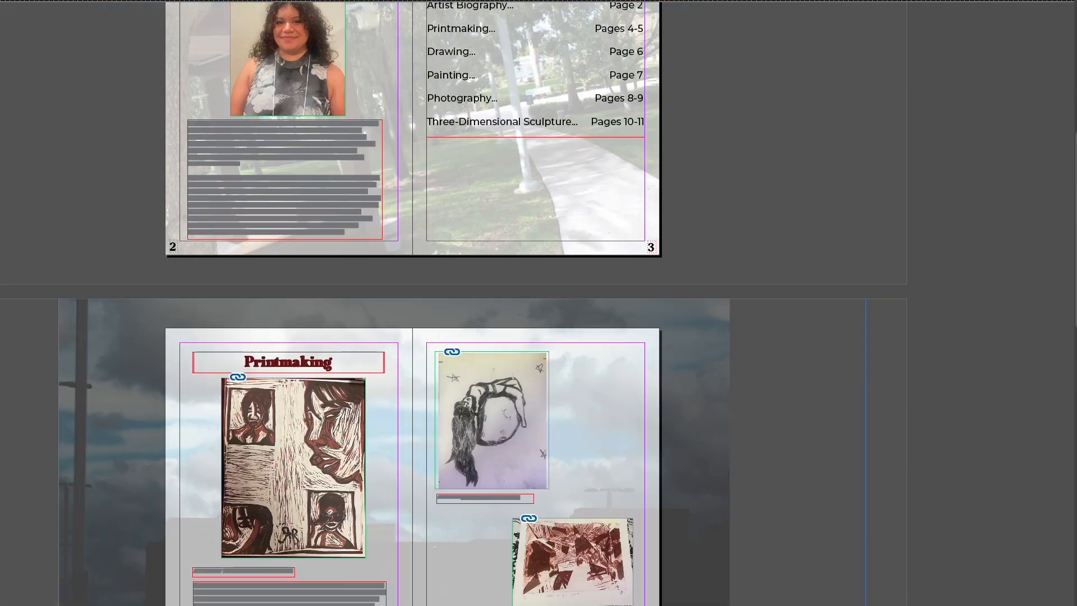
scroll(412, 303, "up", 3)
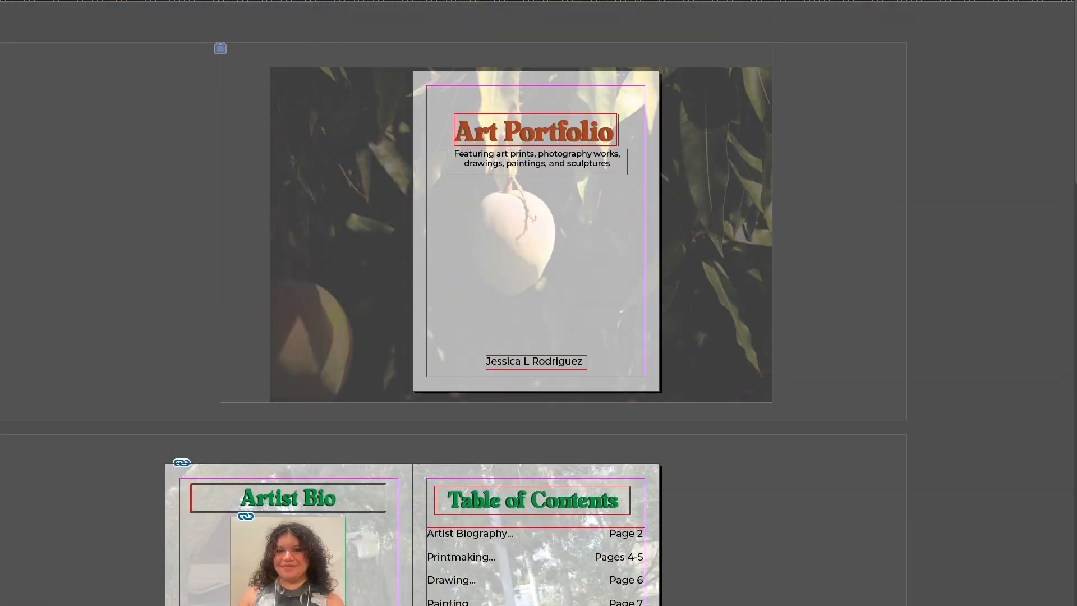